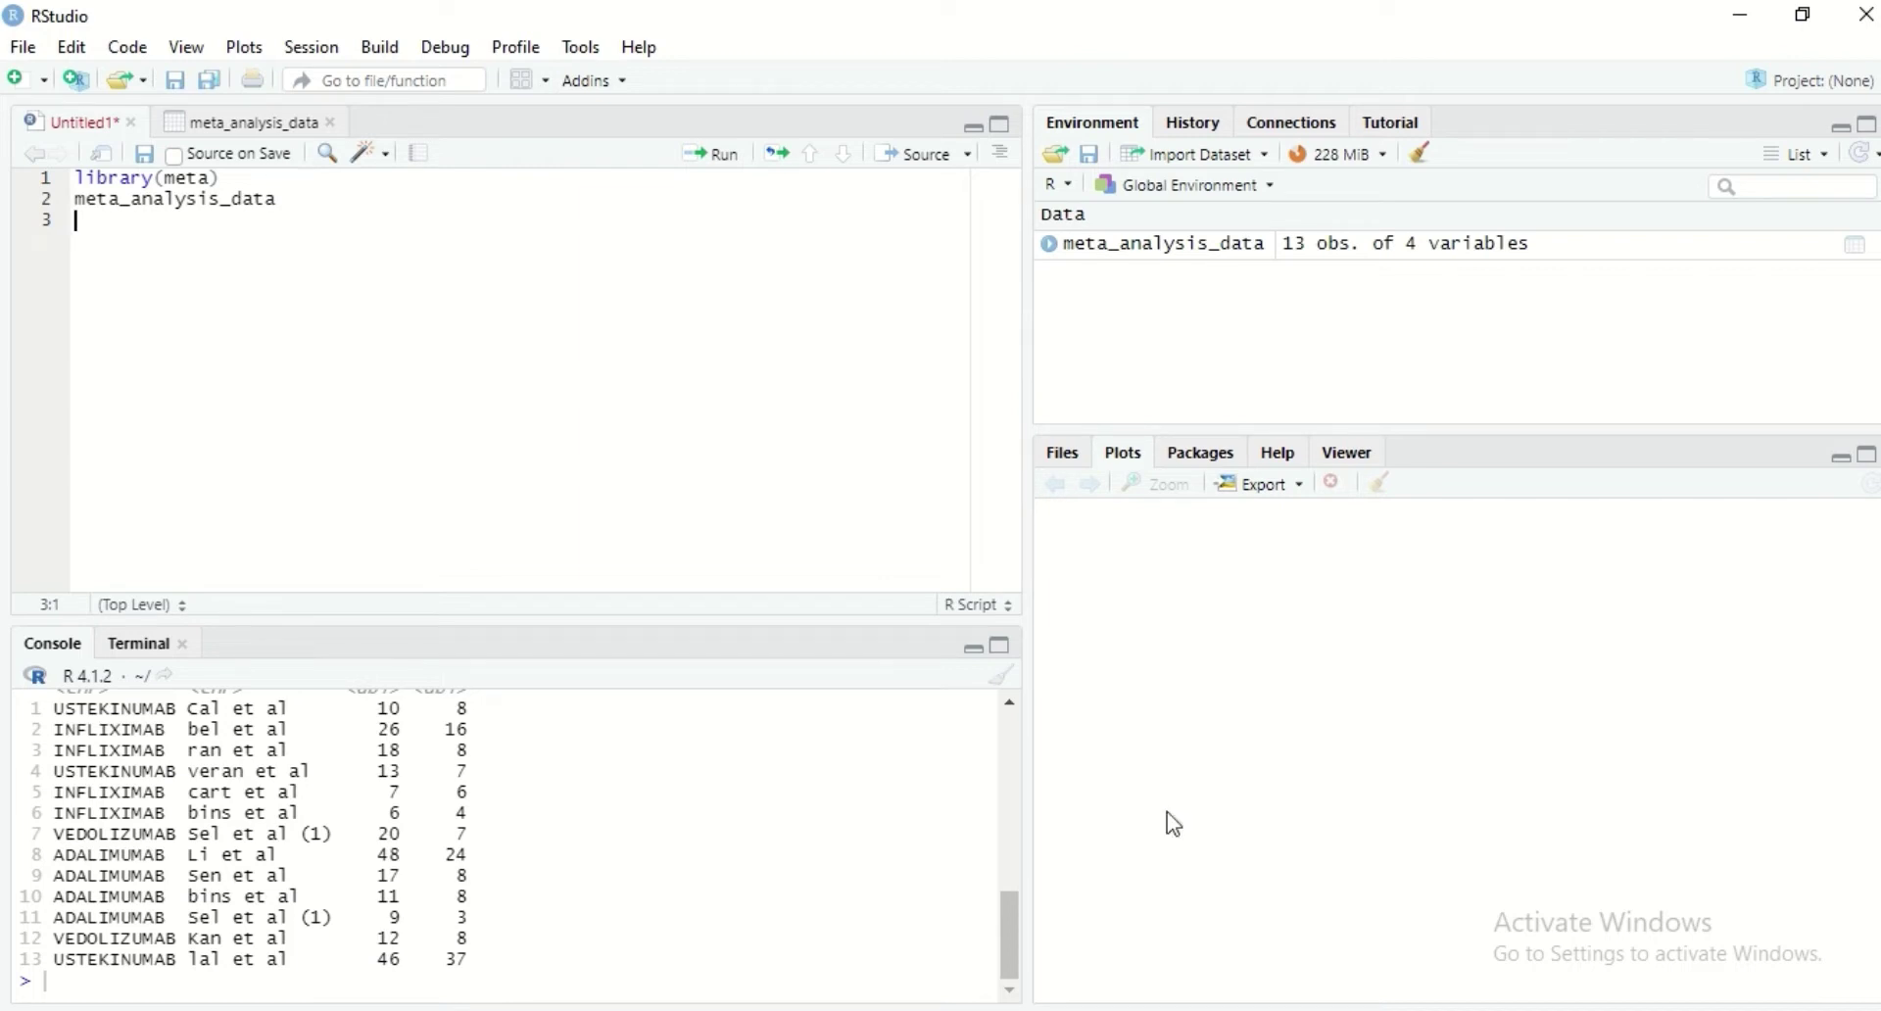
- Check the Total and Event columns in the console output, and start line 3 of the script with myresult<-metaprop()
{"action": "mouse_move", "coordinate": [1019, 965]}
{"action": "left_mouse_down"}
{"action": "mouse_move", "coordinate": [996, 873]}
{"action": "mouse_move", "coordinate": [1008, 933]}
{"action": "left_mouse_up"}
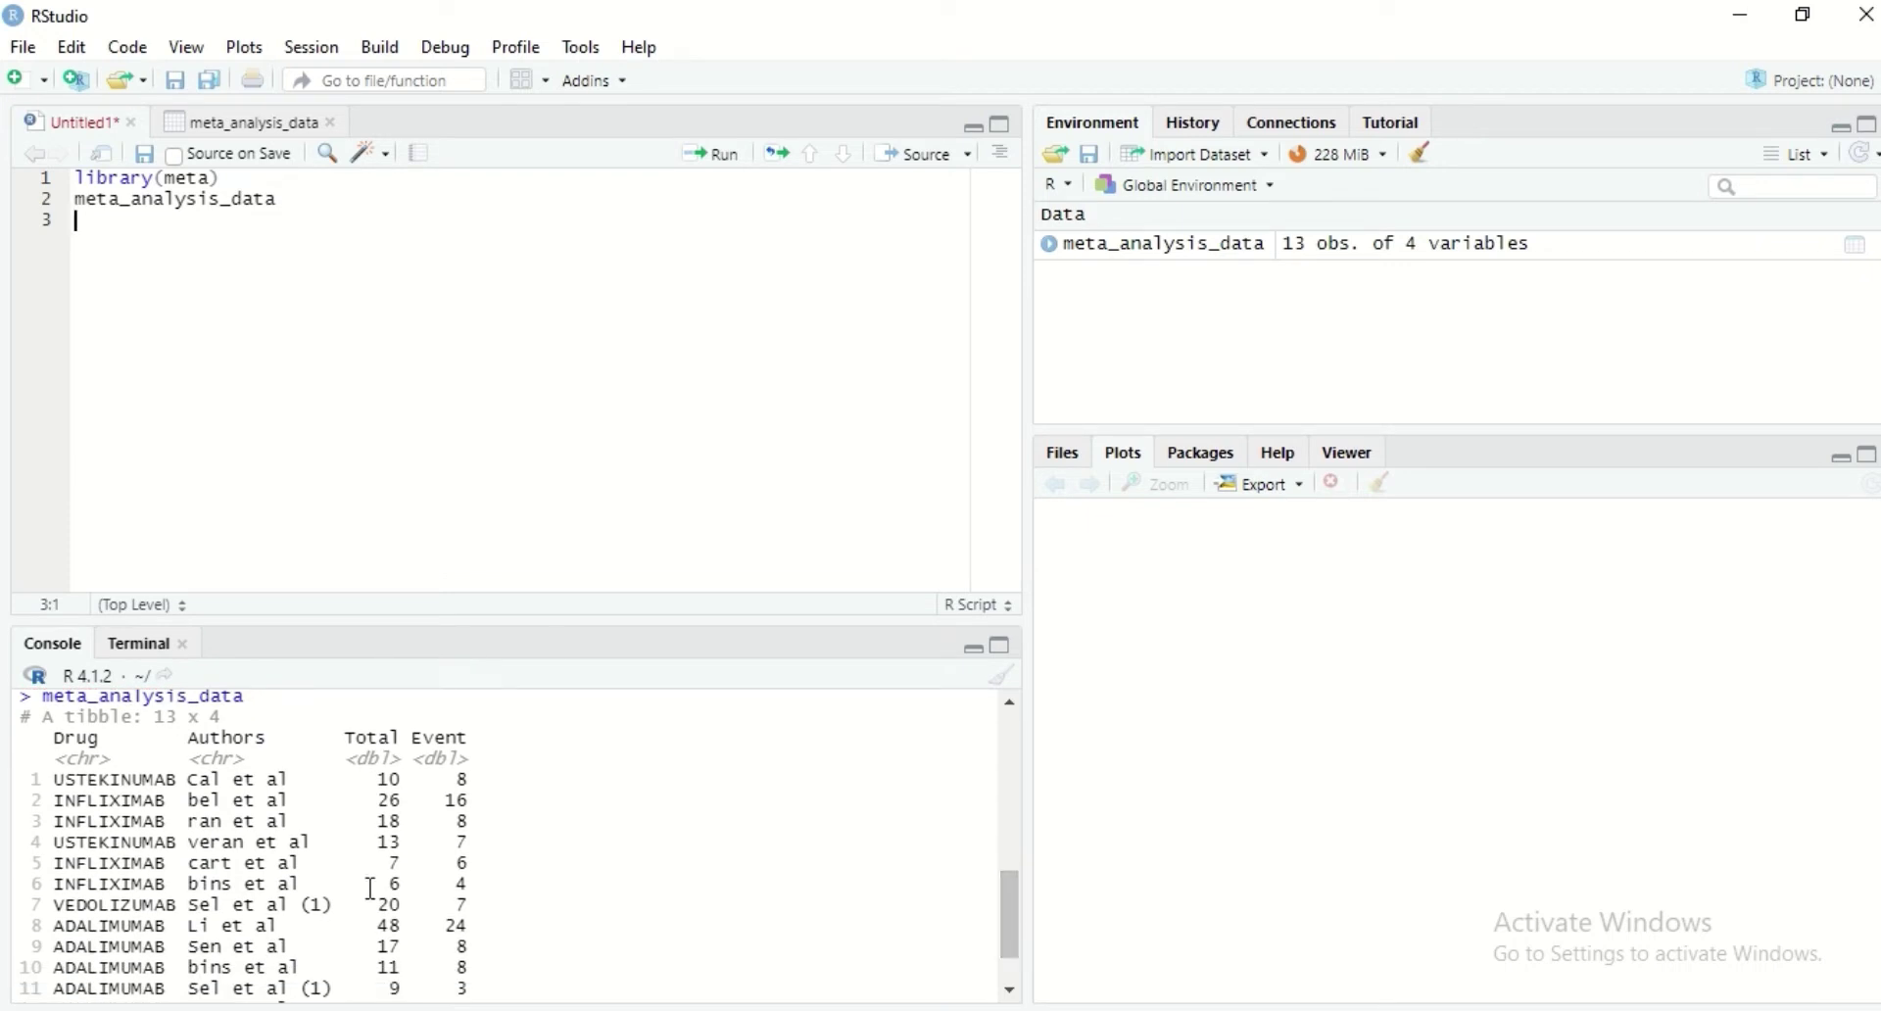
{"action": "left_click_drag", "start_coordinate": [346, 733], "coordinate": [491, 746]}
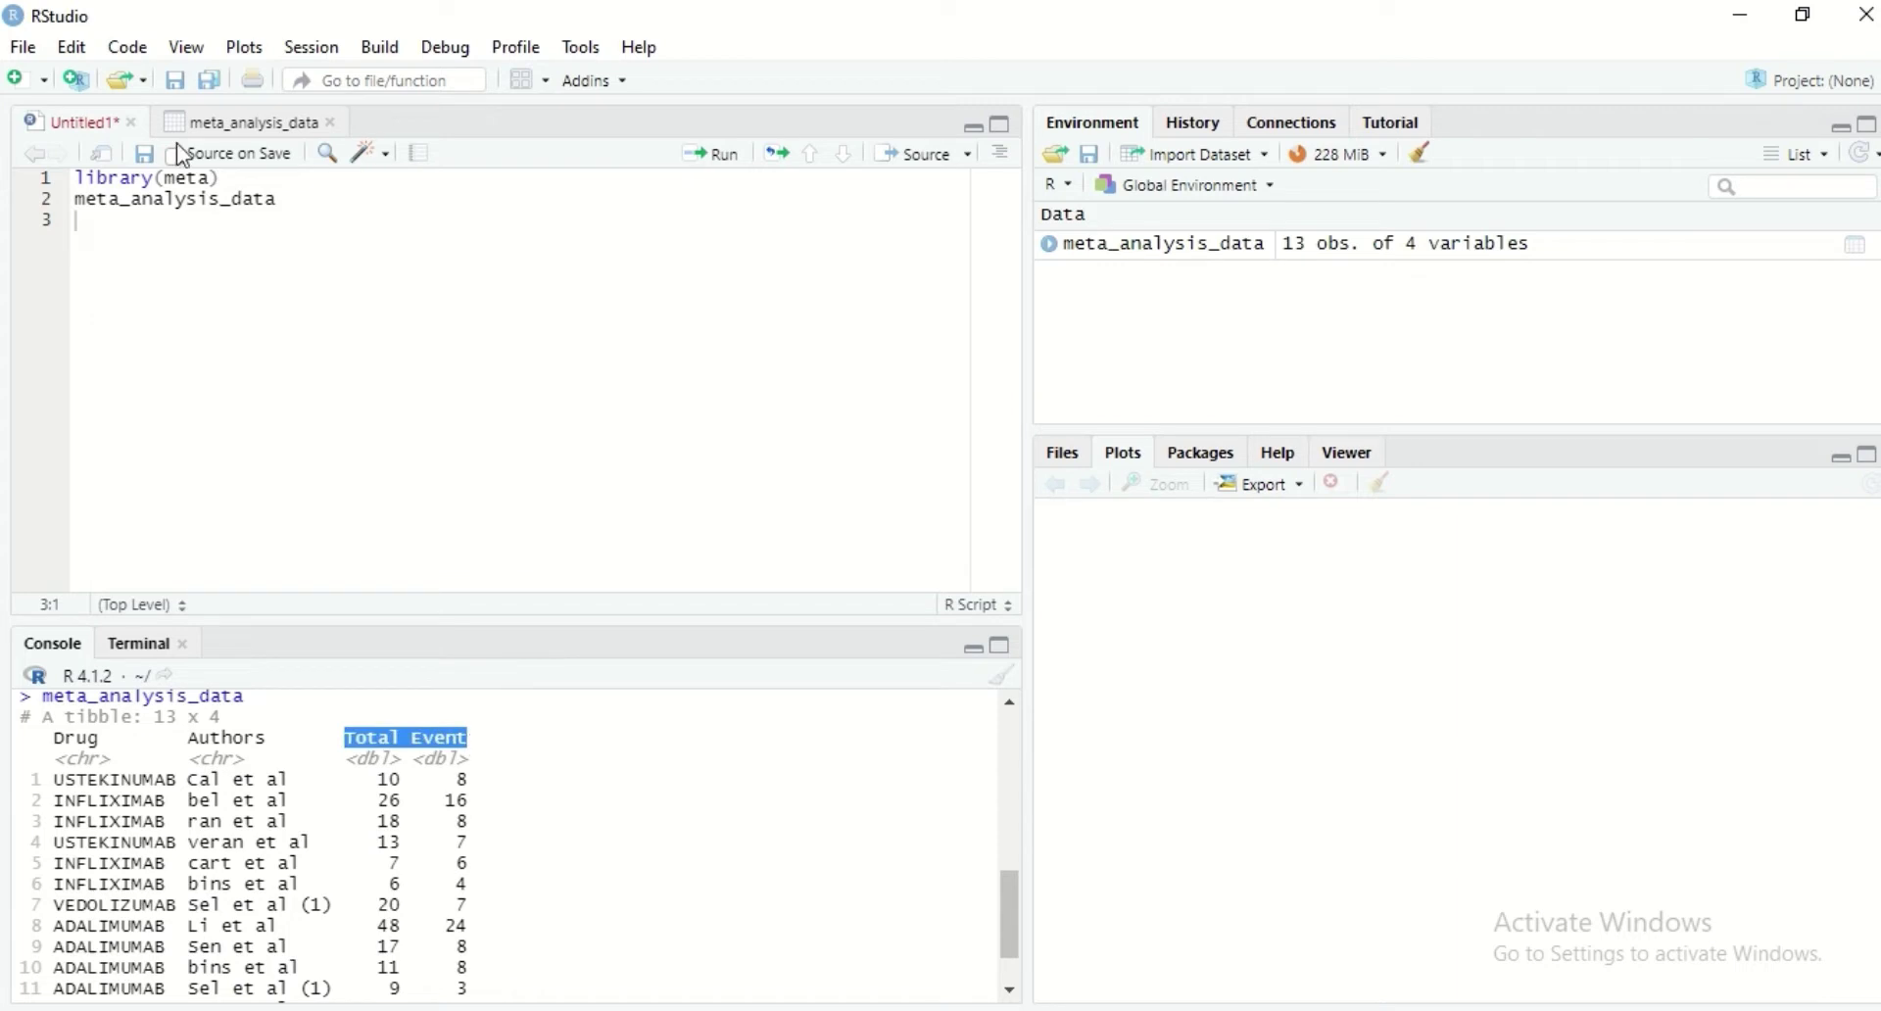
{"action": "left_click", "coordinate": [91, 227]}
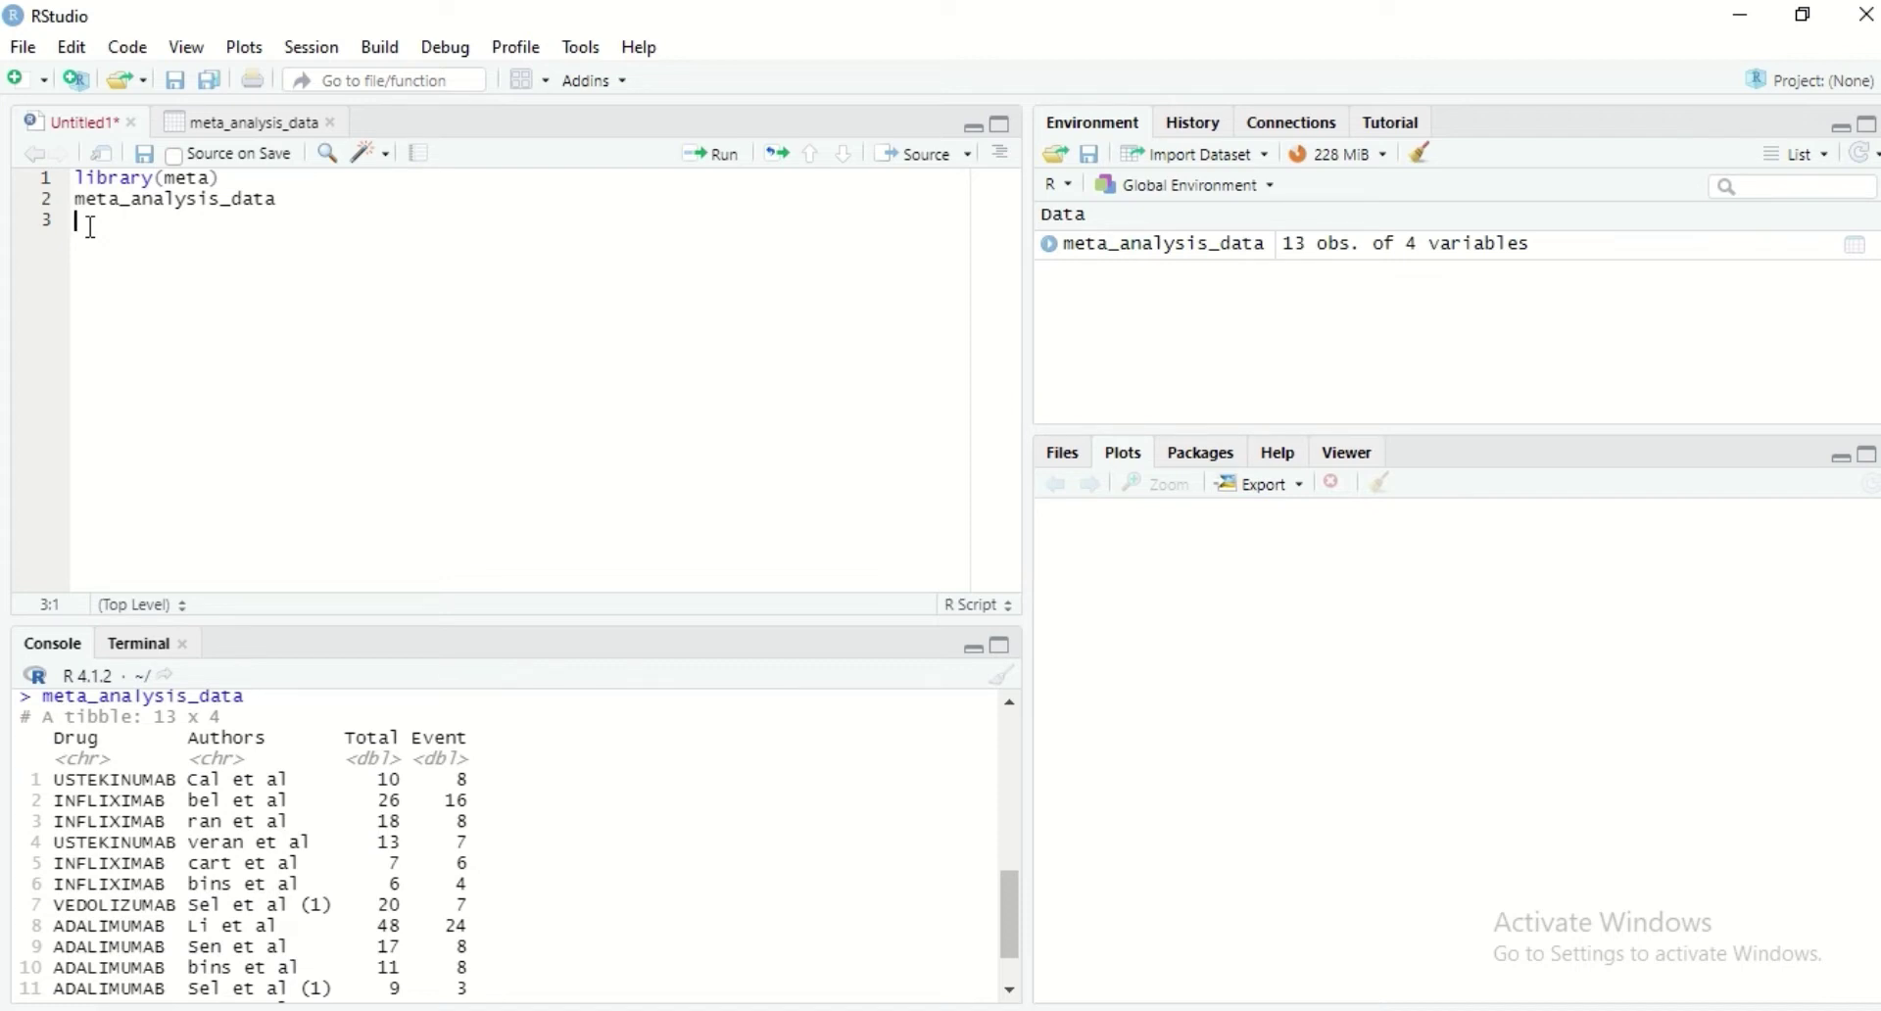
{"action": "type", "text": "myresult<-meta"}
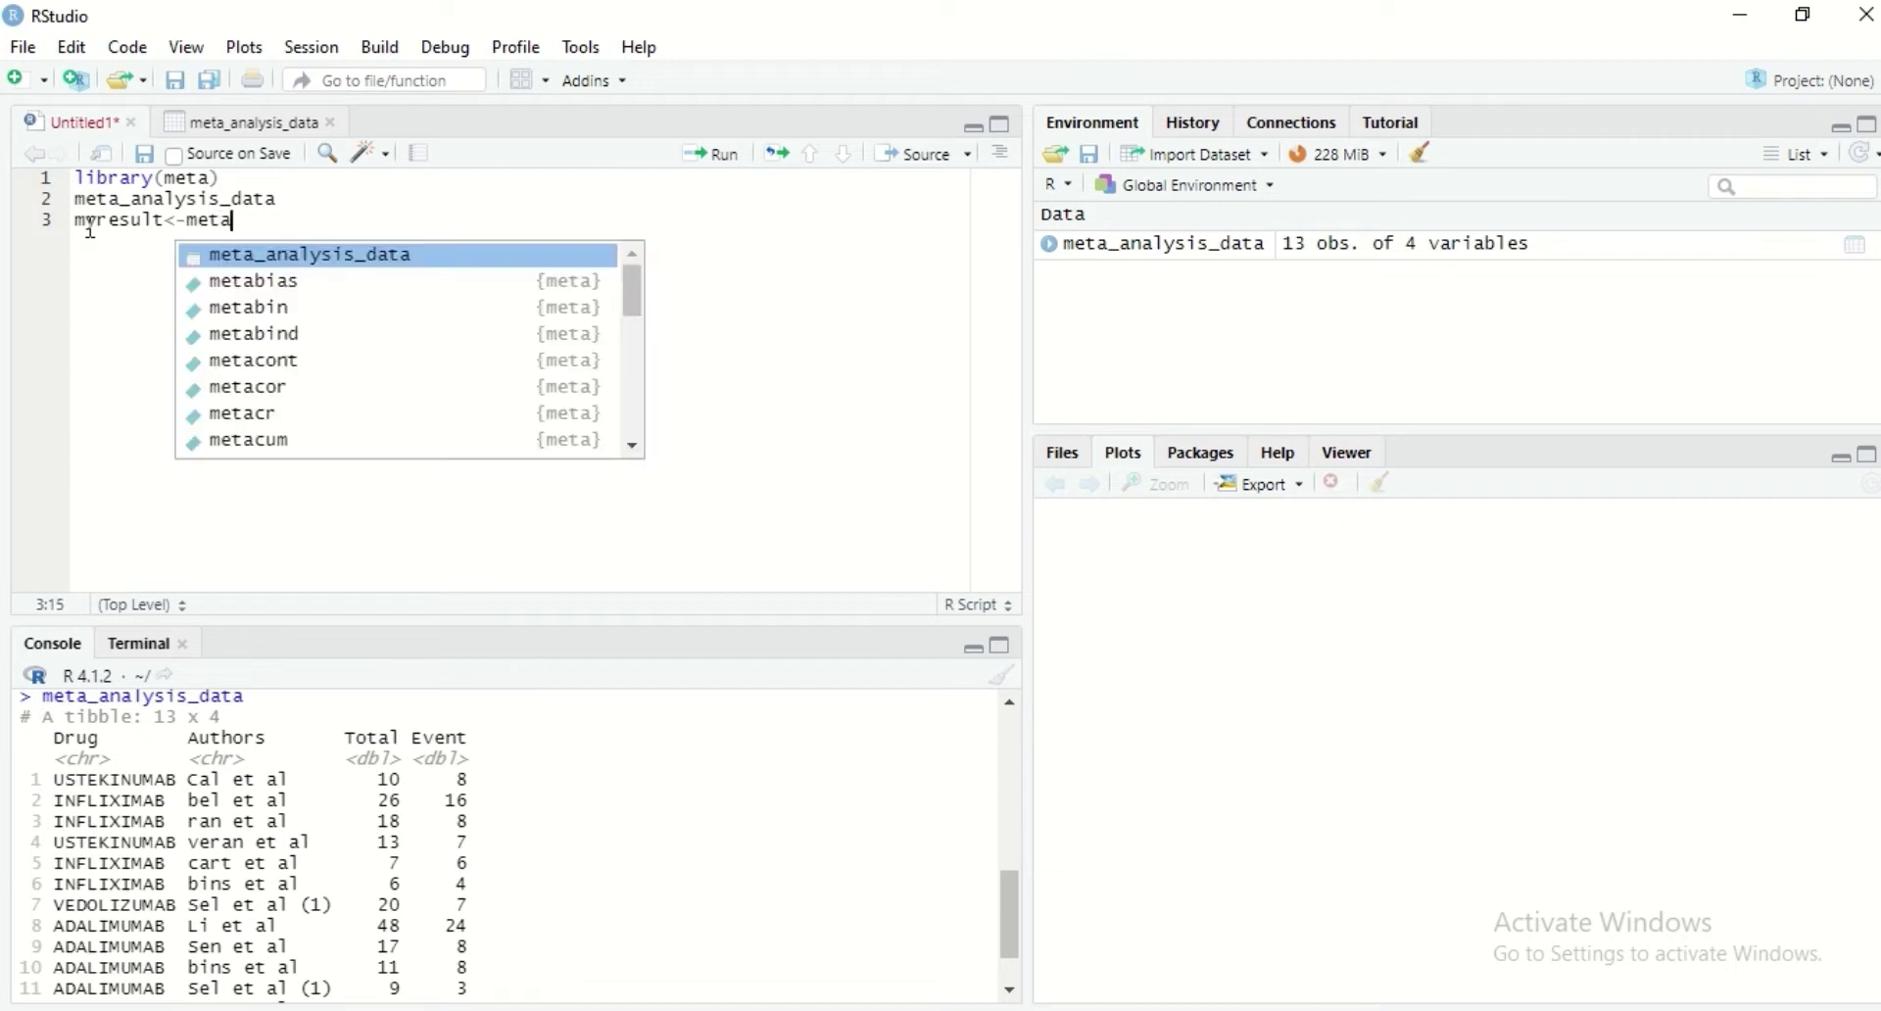
{"action": "type", "text": "pr"}
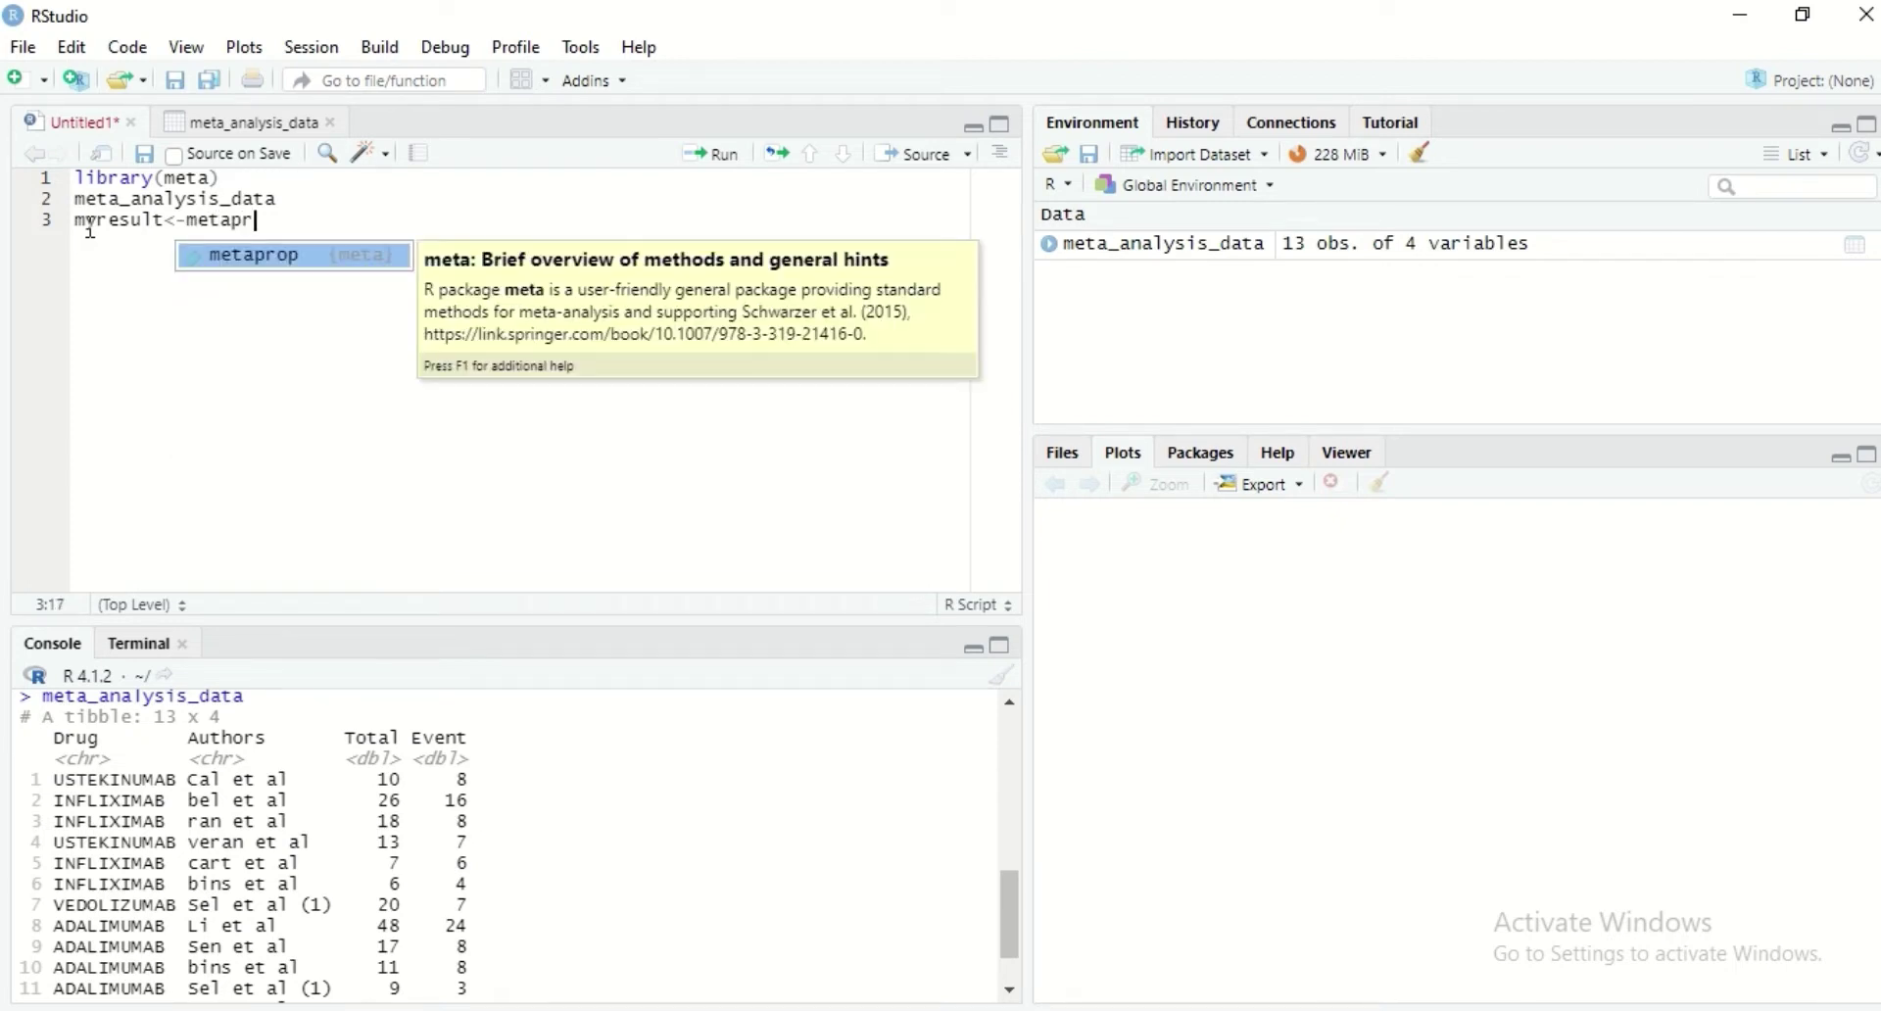
{"action": "key", "text": "Tab"}
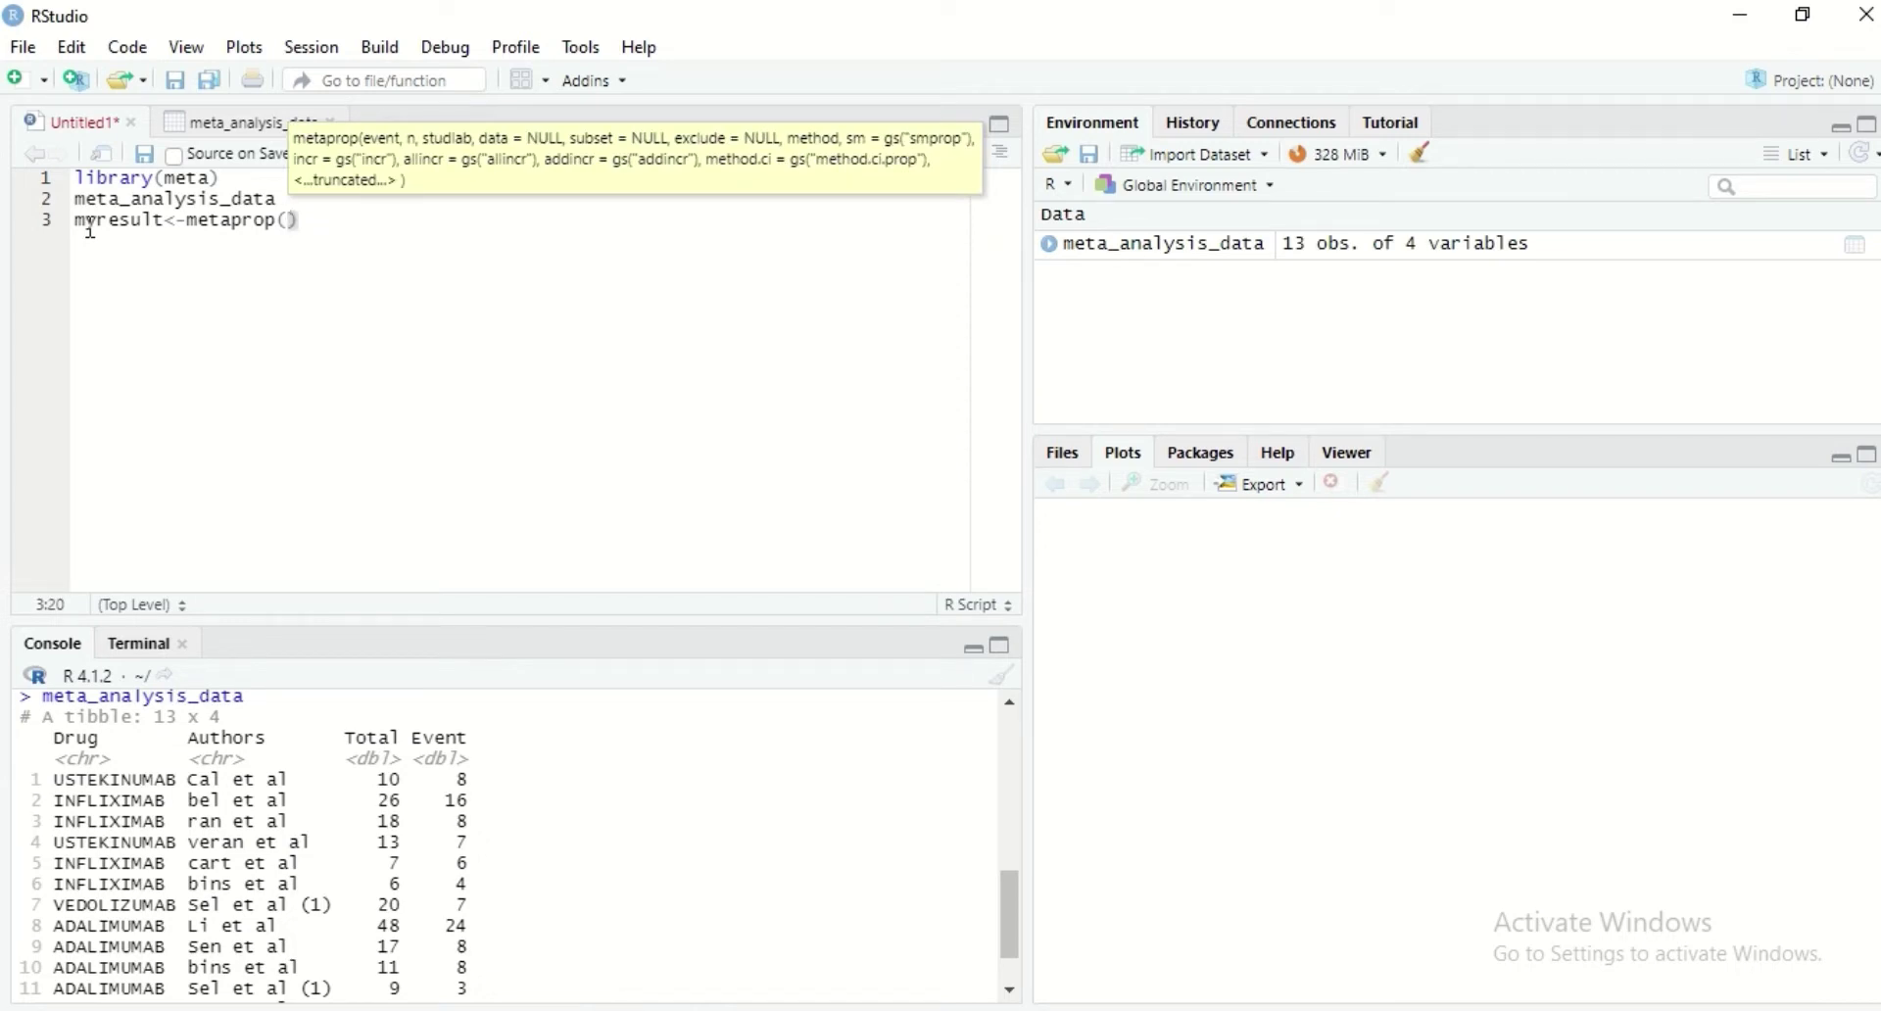
- Open the metaprop help page from the documentation of the meta package
{"action": "left_click", "coordinate": [1199, 452]}
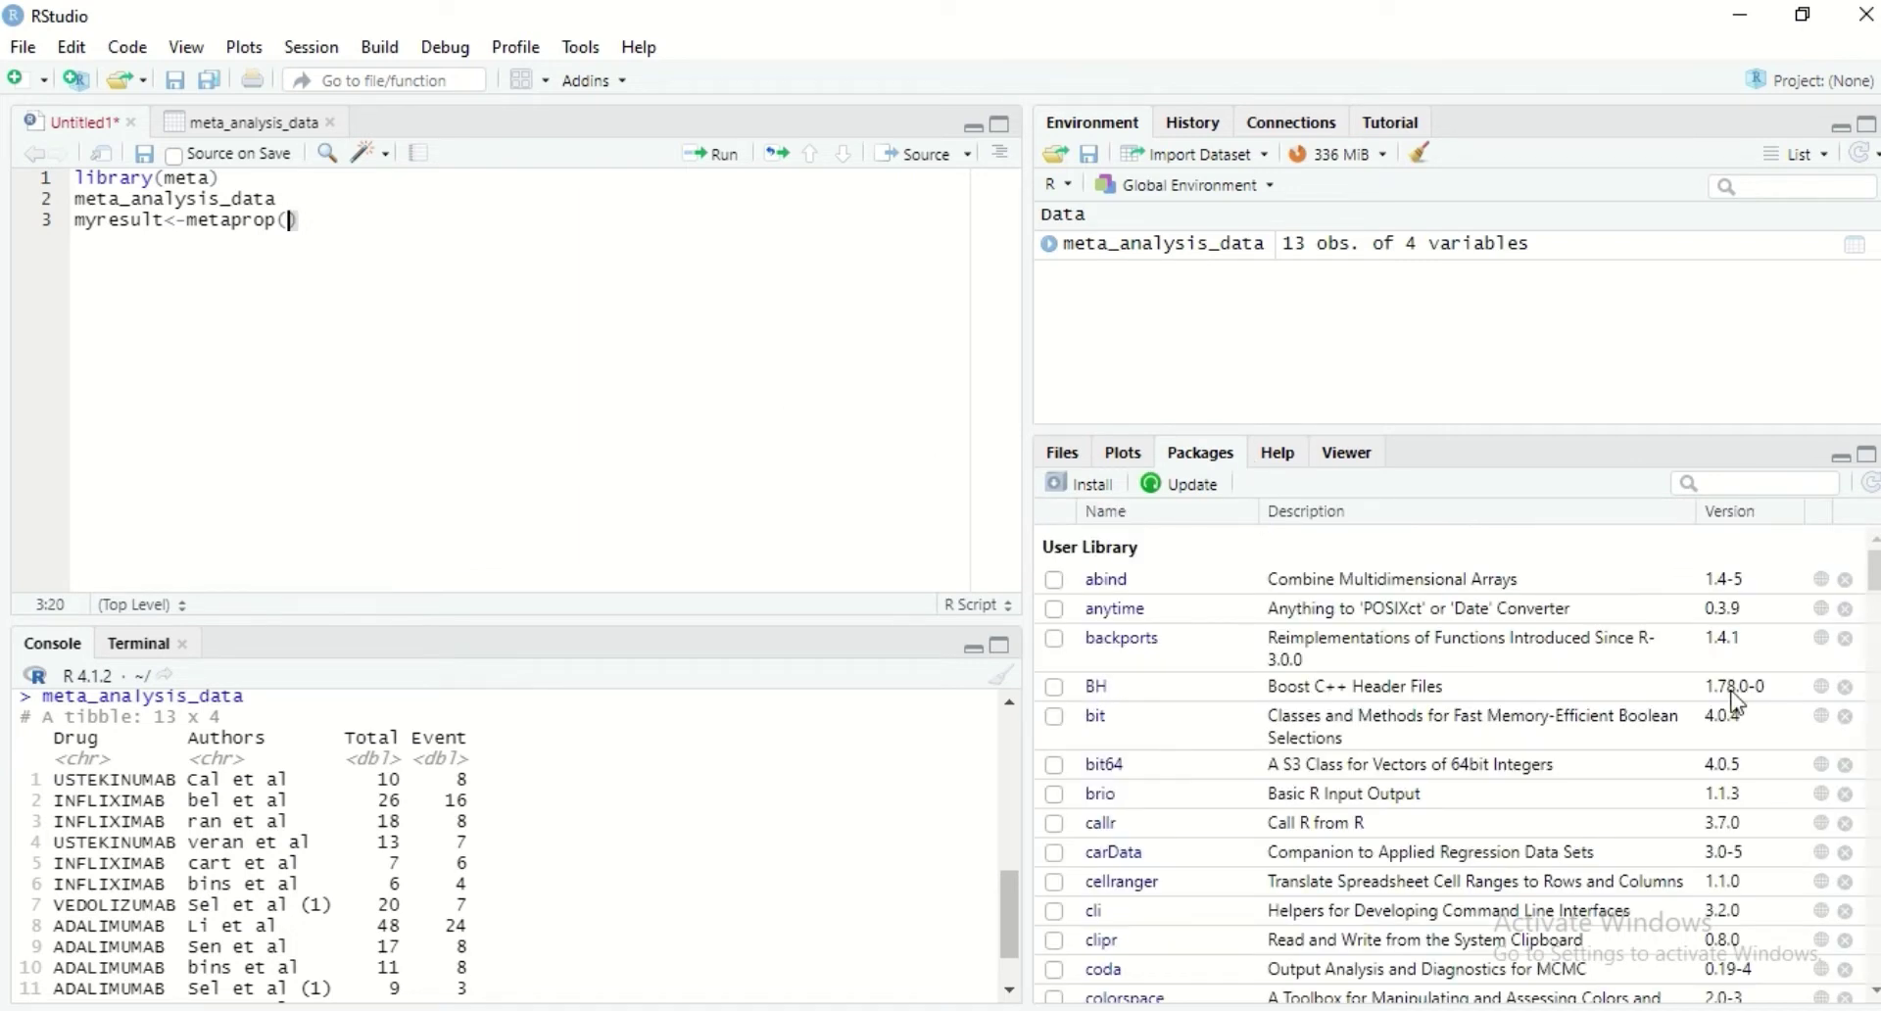
{"action": "left_click_drag", "start_coordinate": [1873, 586], "coordinate": [1873, 733]}
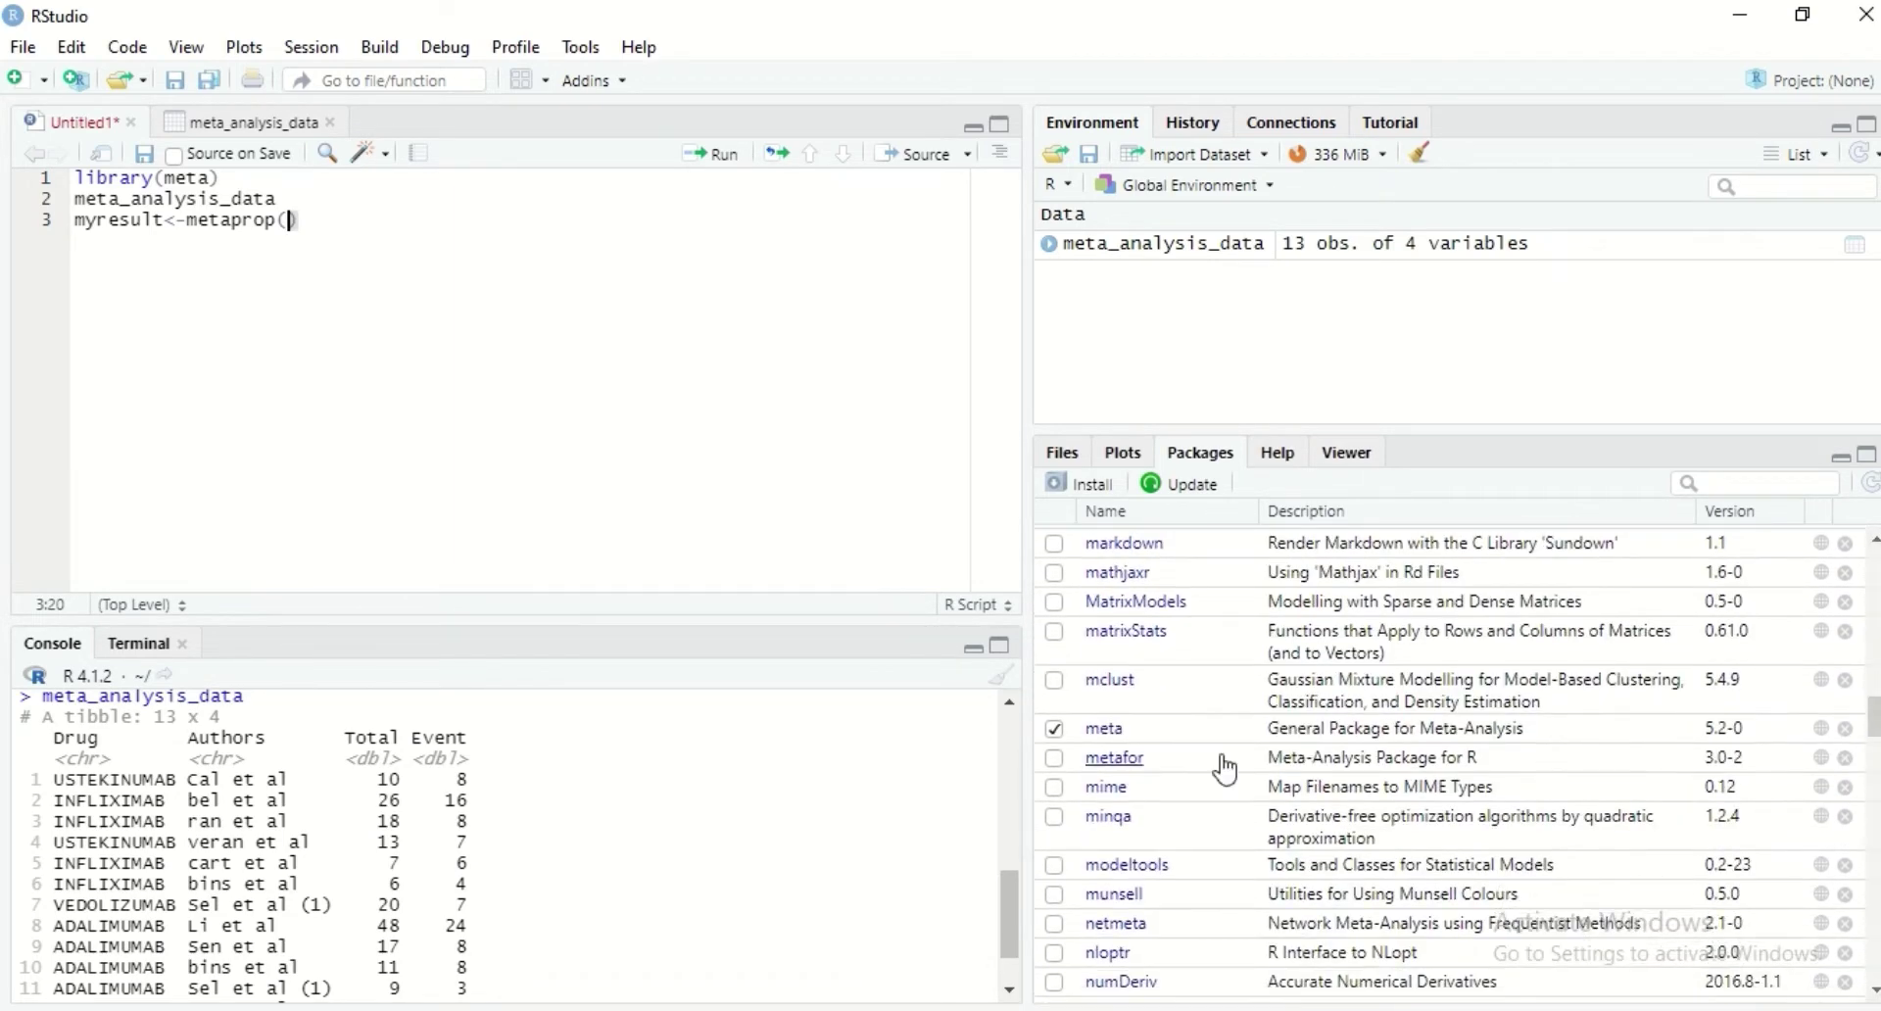
{"action": "left_click", "coordinate": [1105, 742]}
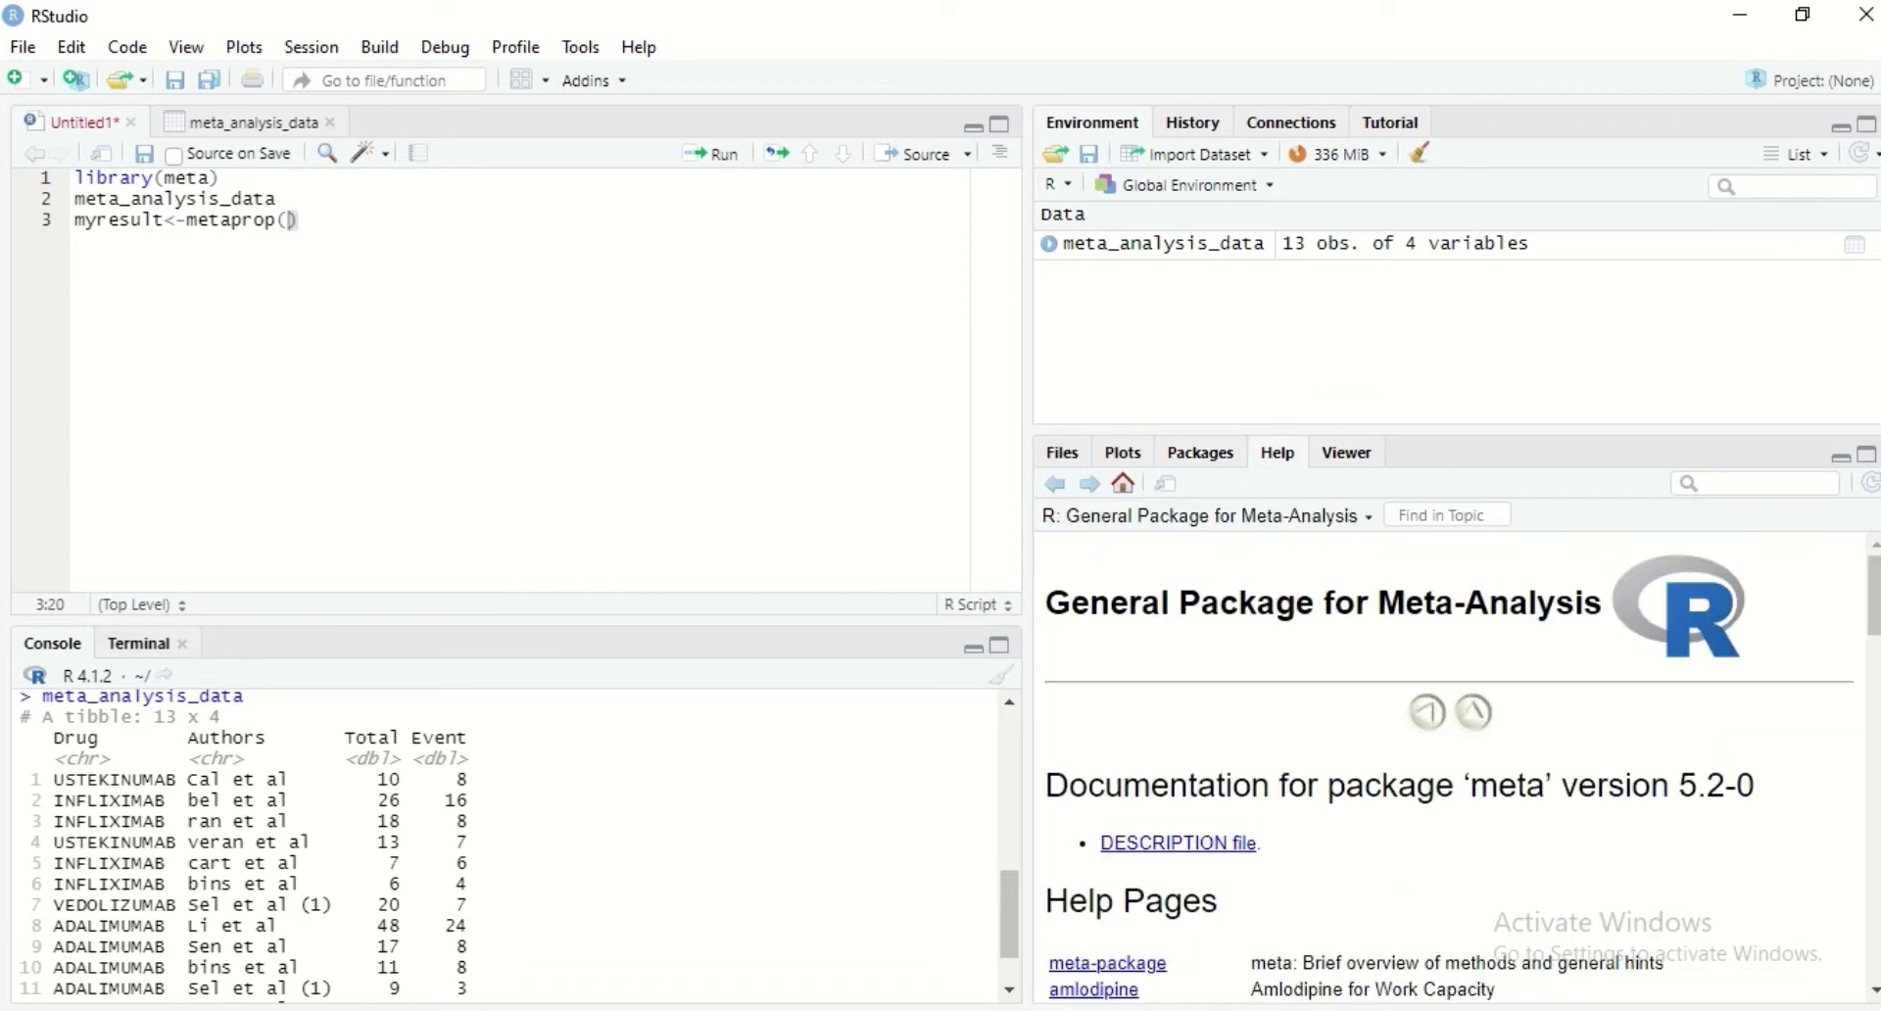
{"action": "left_click_drag", "start_coordinate": [1873, 594], "coordinate": [1873, 823]}
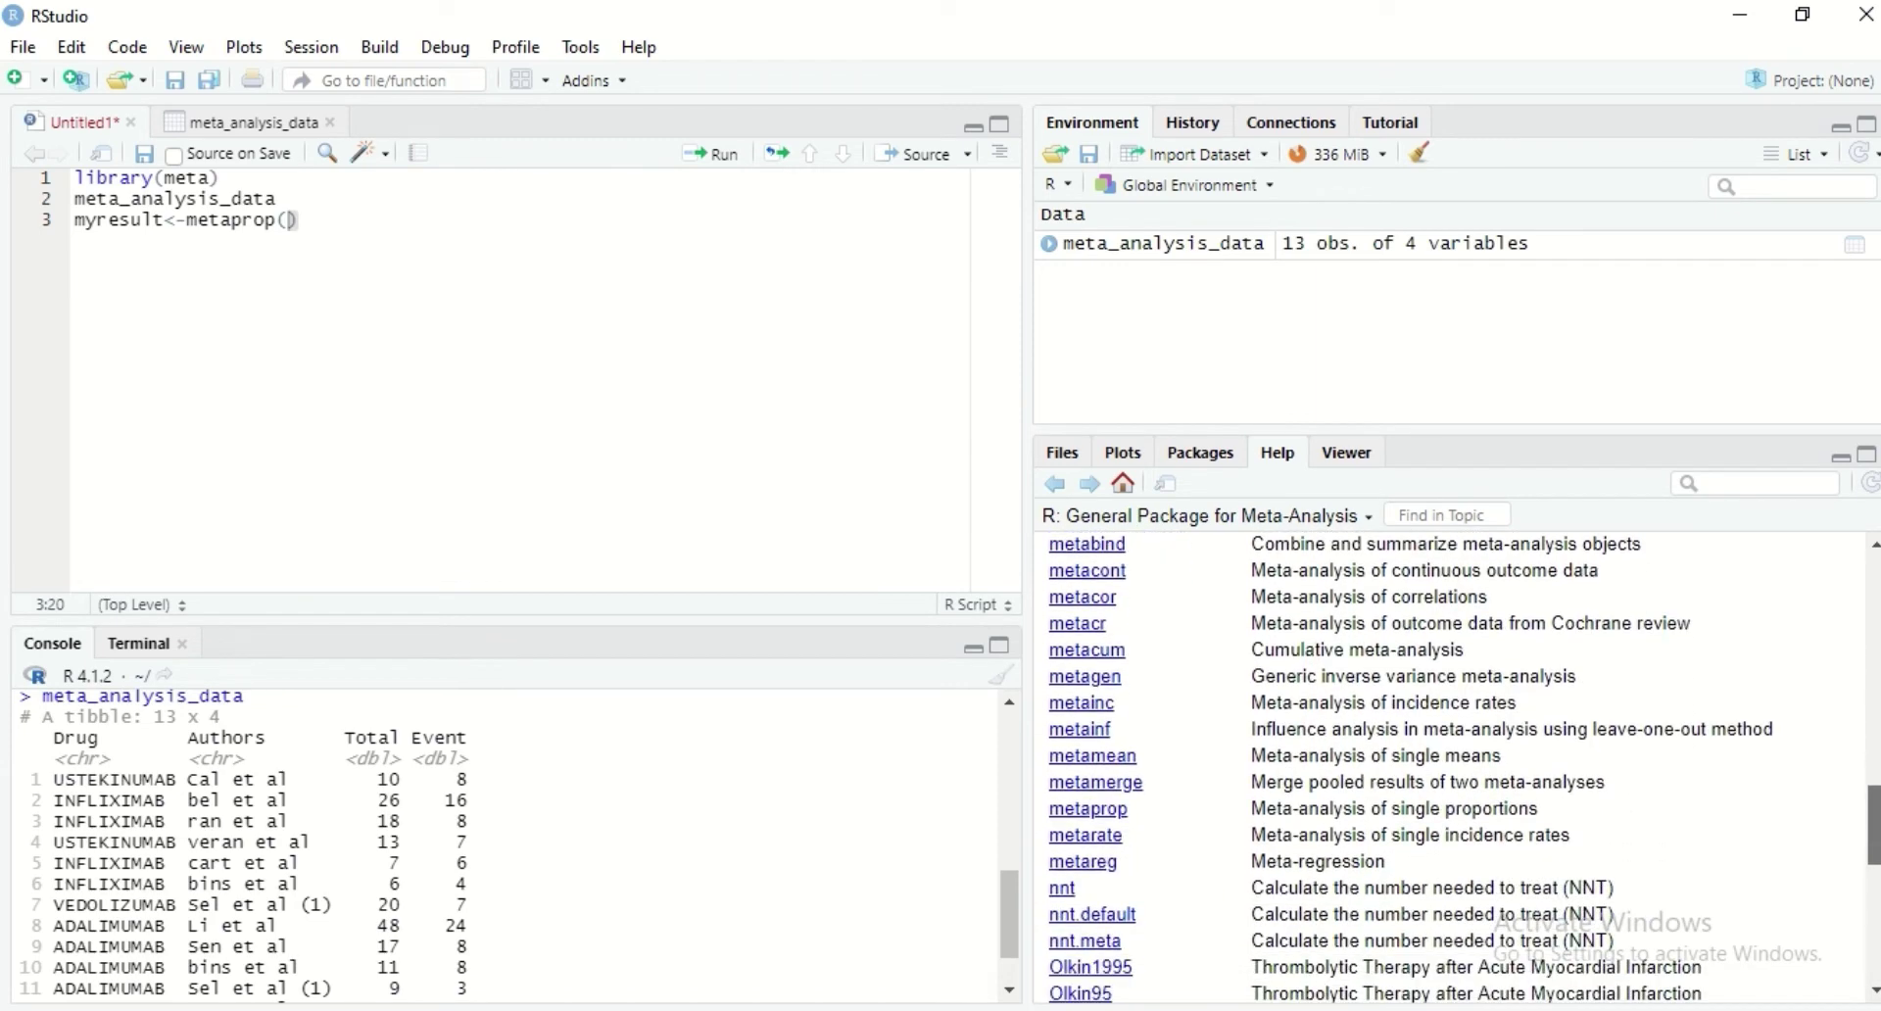
{"action": "left_click", "coordinate": [1108, 814]}
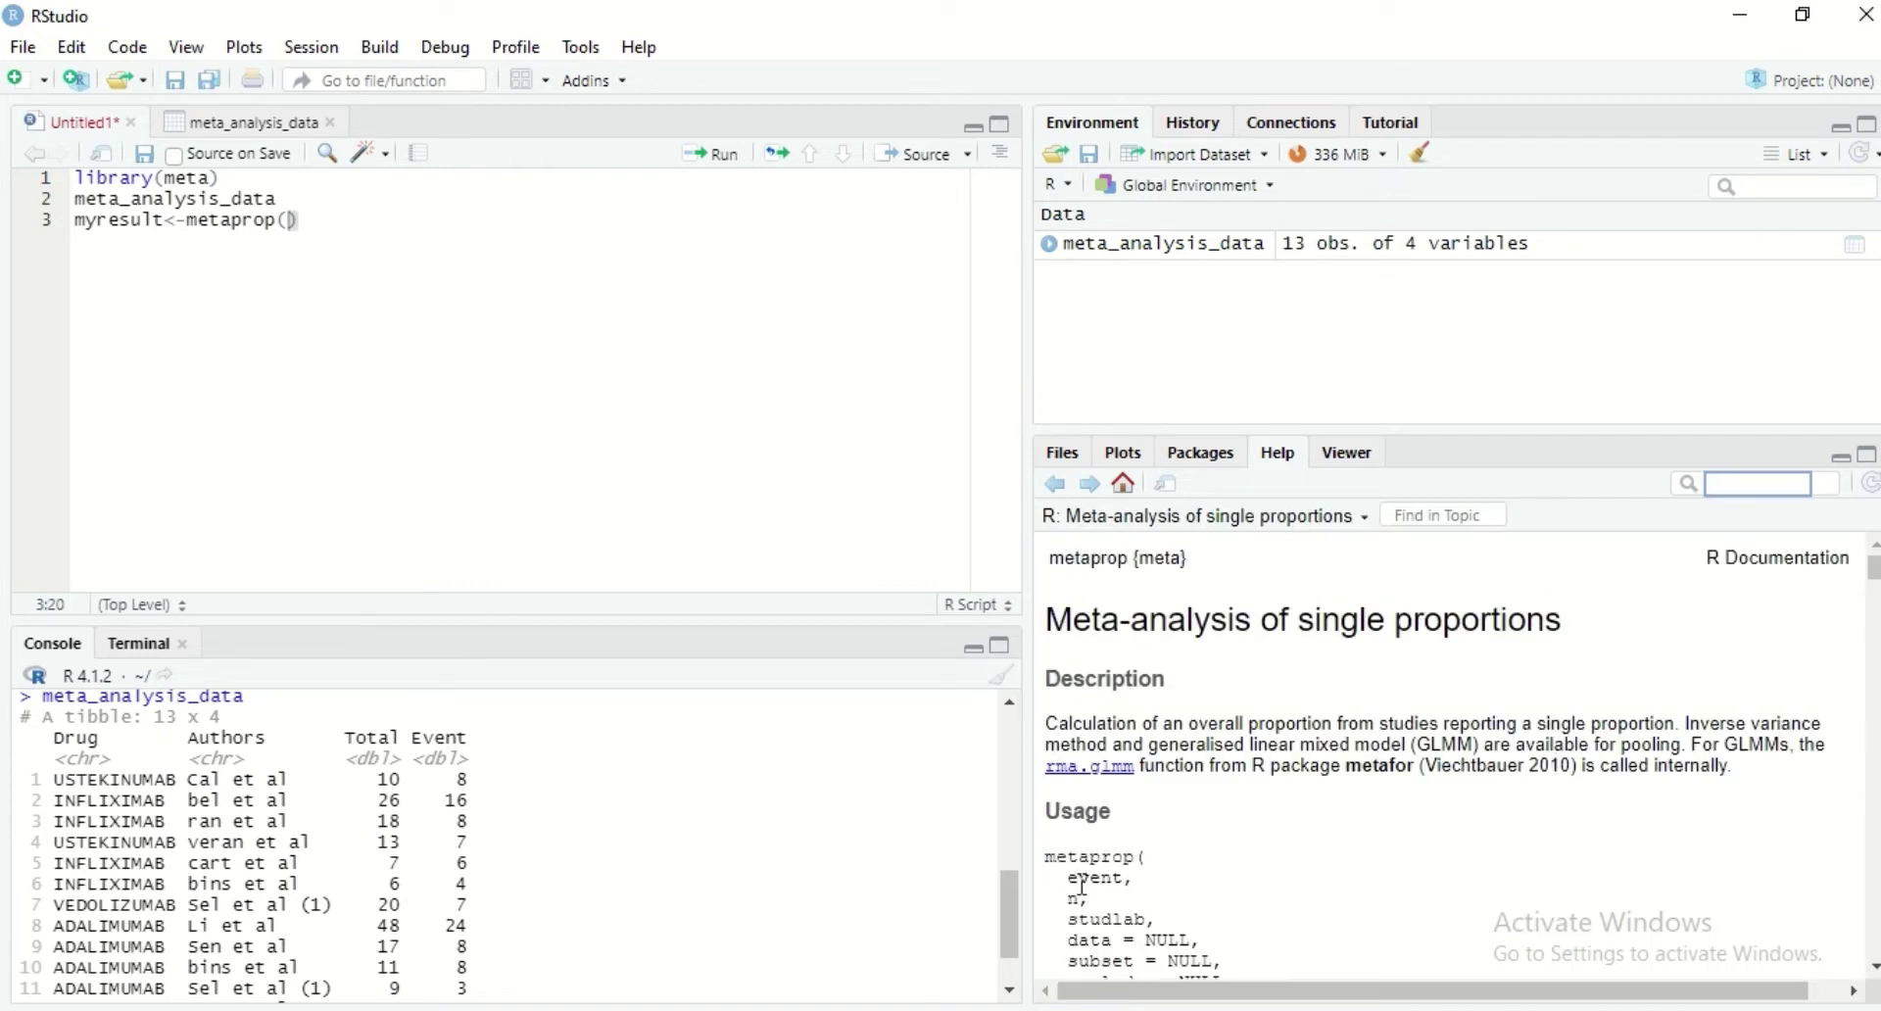
- Fill the metaprop call with the arguments Event, Total and data = meta_analysis_data, following the usage in the help page
{"action": "left_click_drag", "start_coordinate": [1069, 879], "coordinate": [1142, 874]}
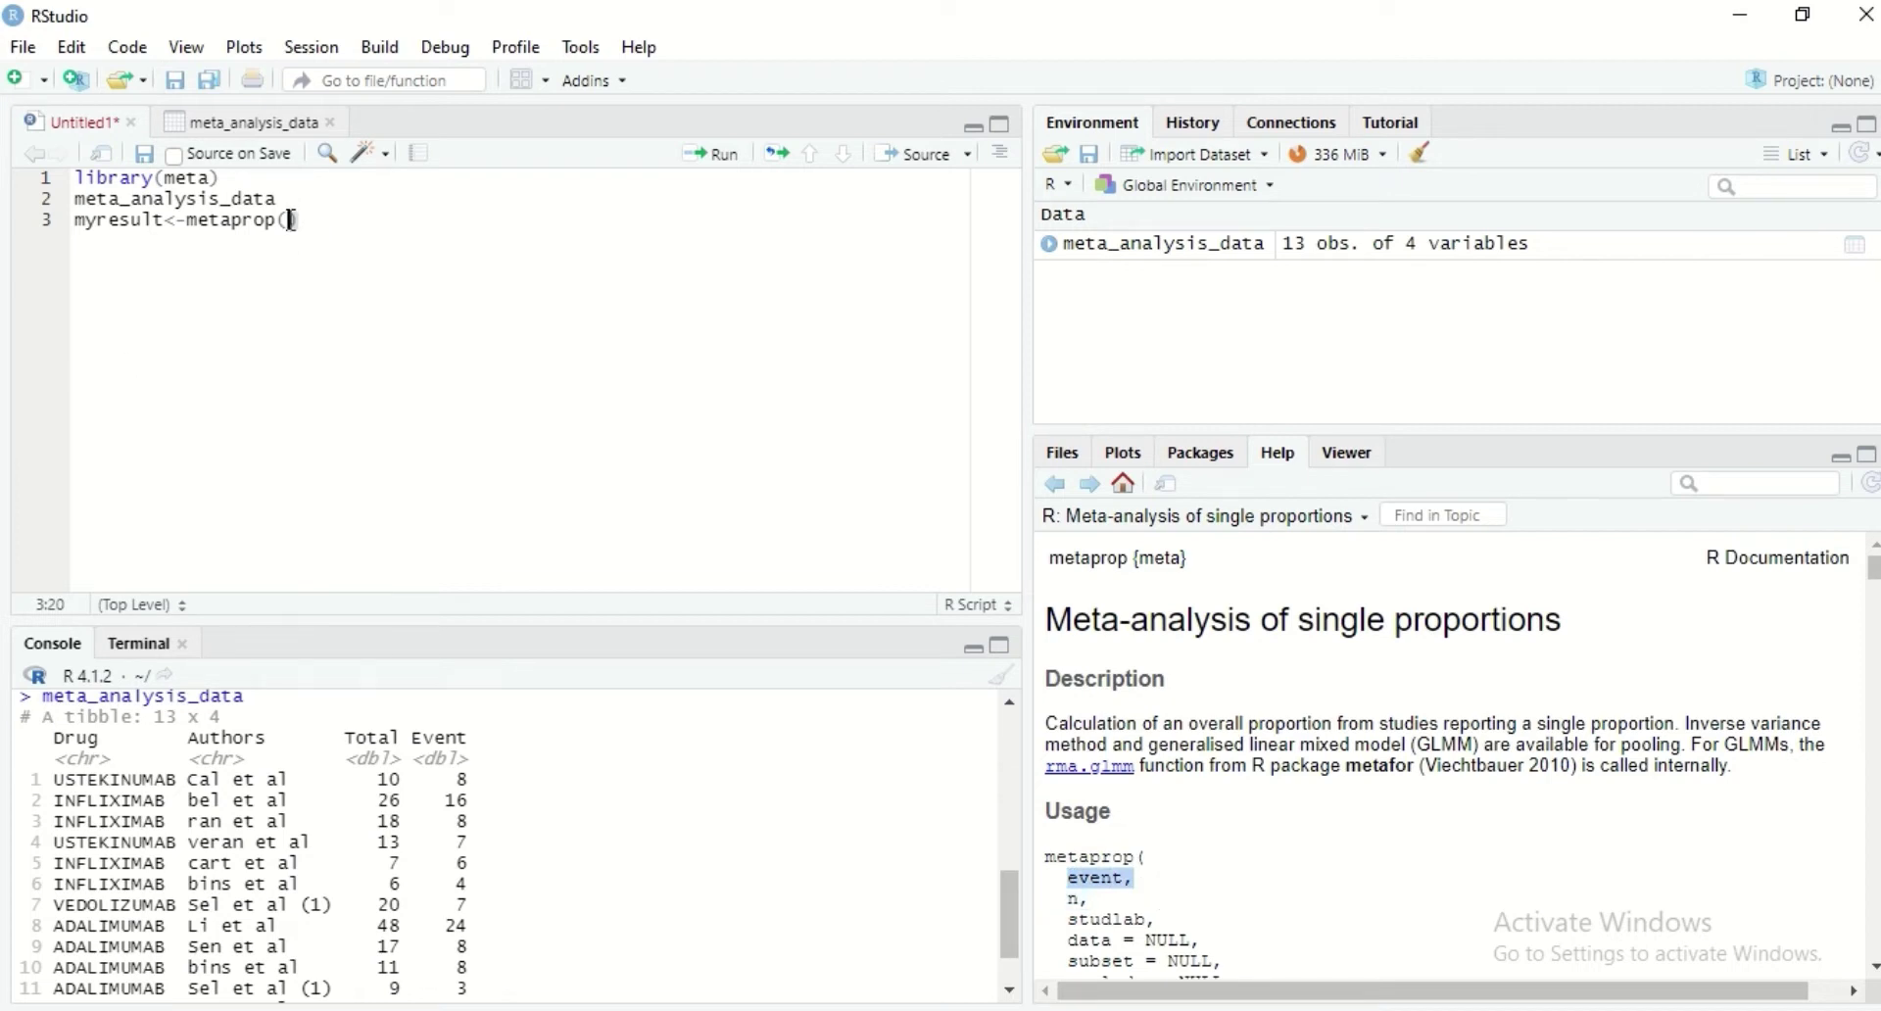
{"action": "type", "text": "etaprop(Event,Total"}
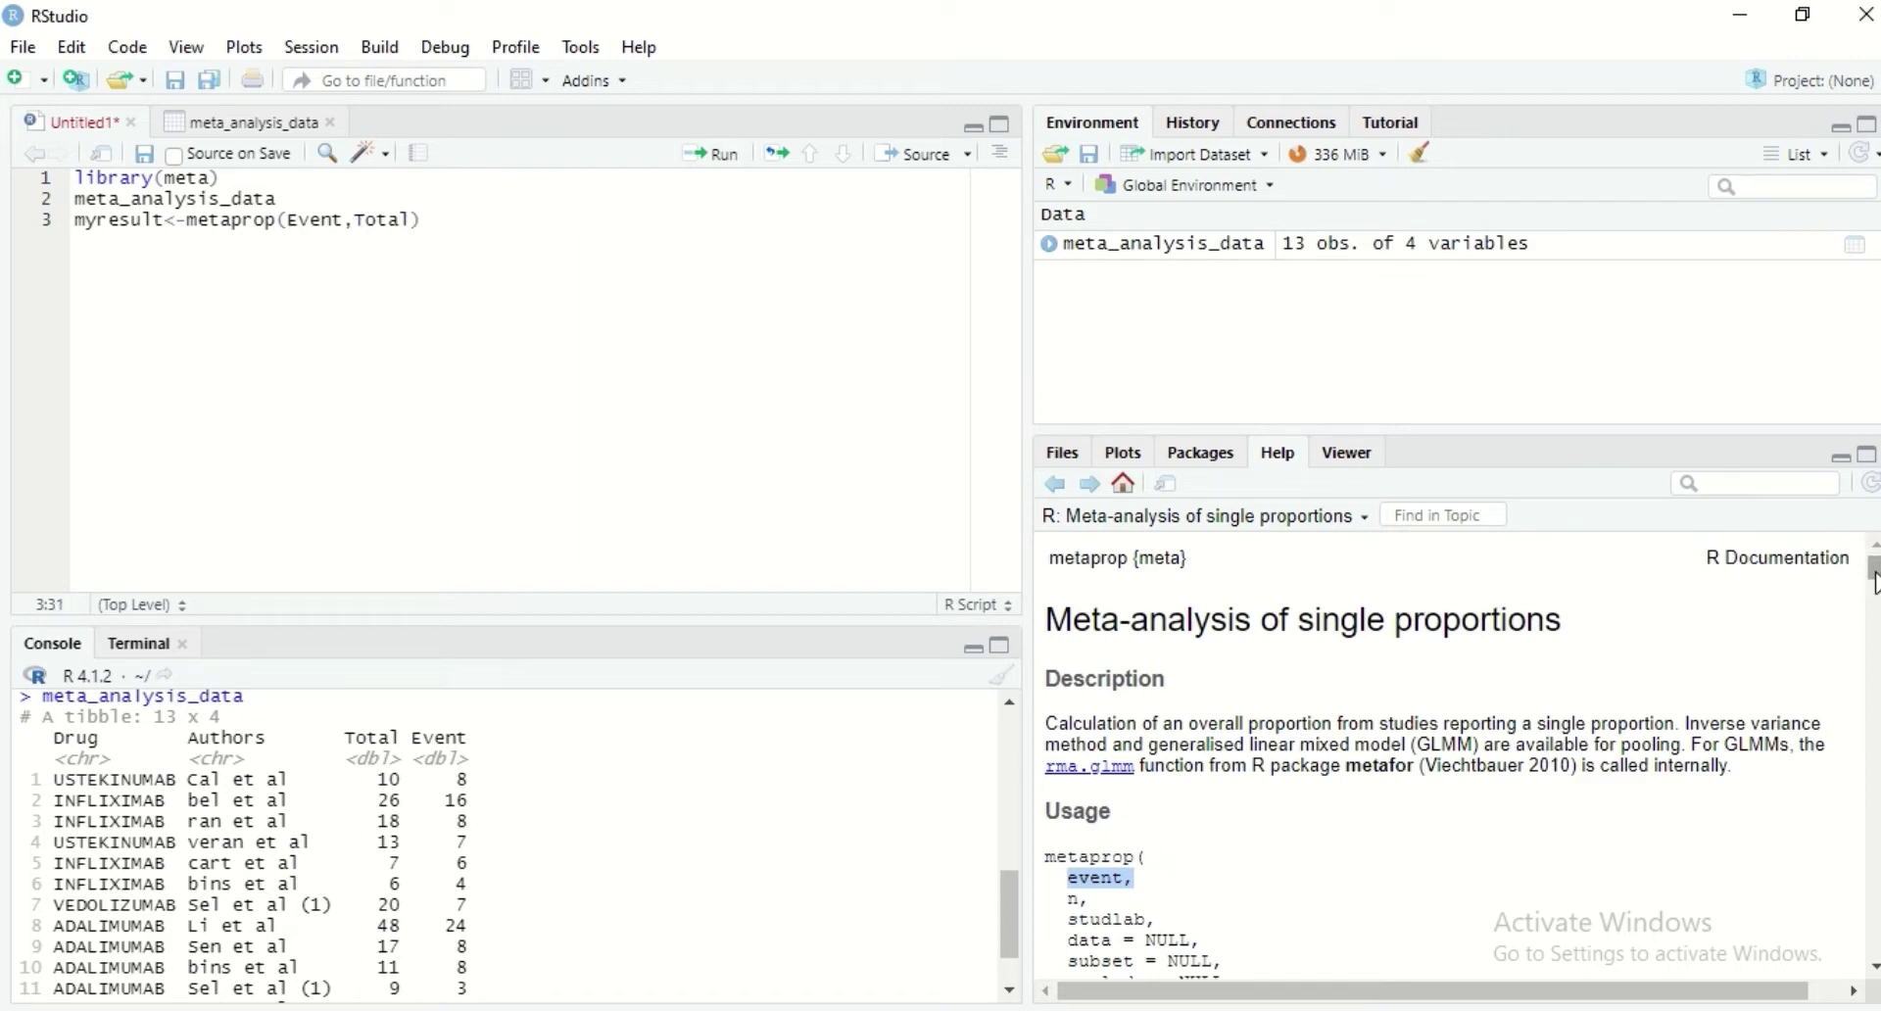
{"action": "scroll", "coordinate": [1873, 578], "scroll_direction": "down", "scroll_amount": 3}
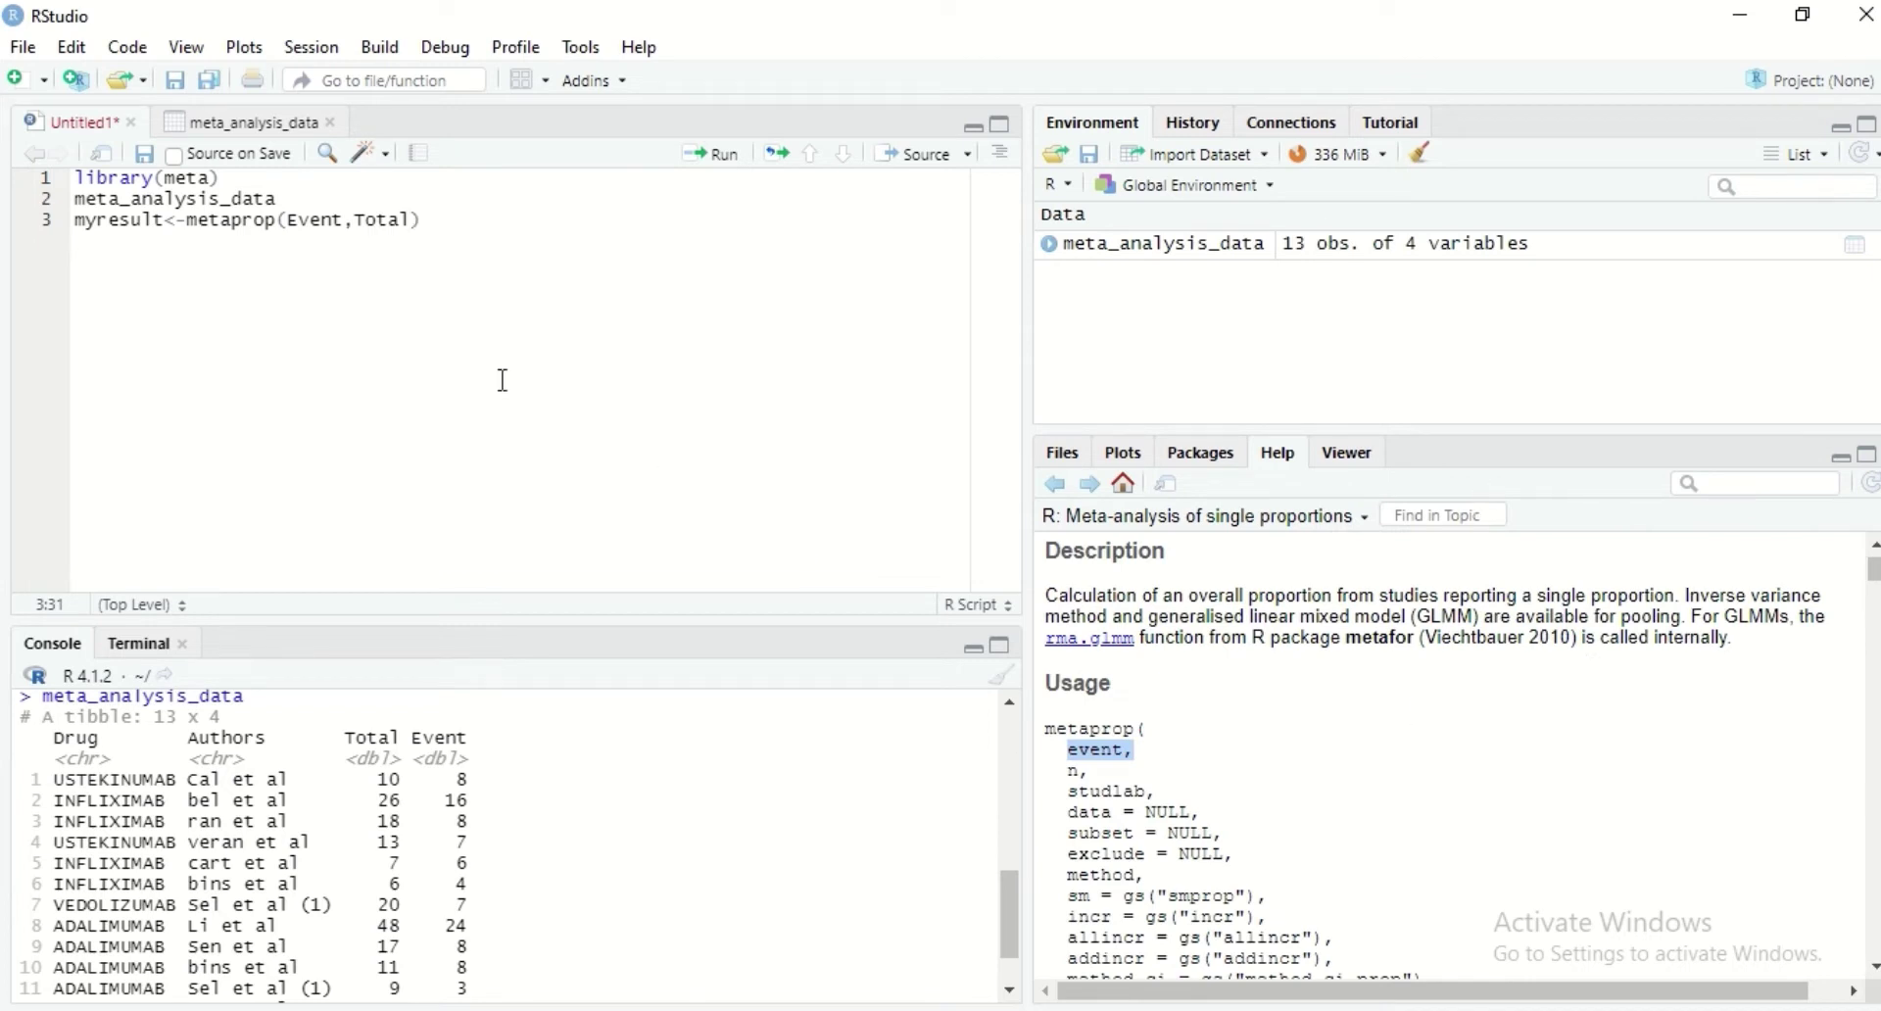
{"action": "type", "text": ","}
{"action": "type", "text": "dat"}
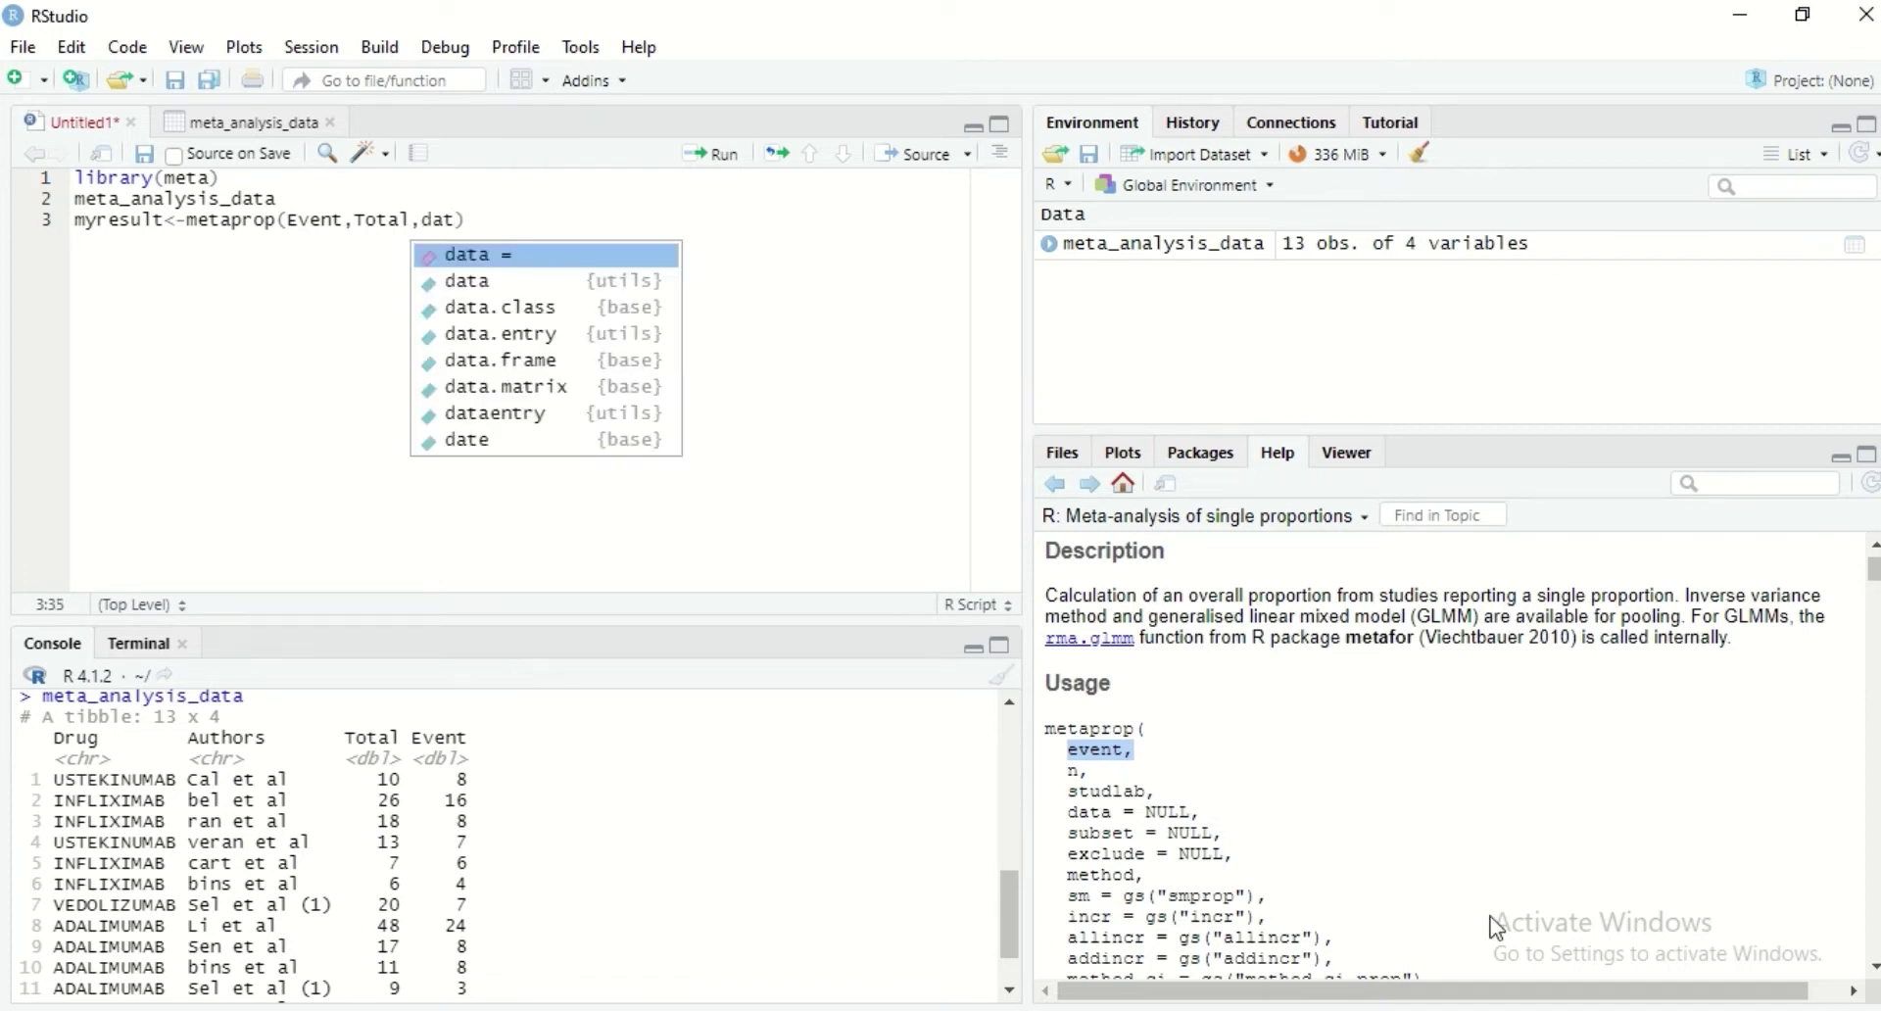
{"action": "type", "text": "="}
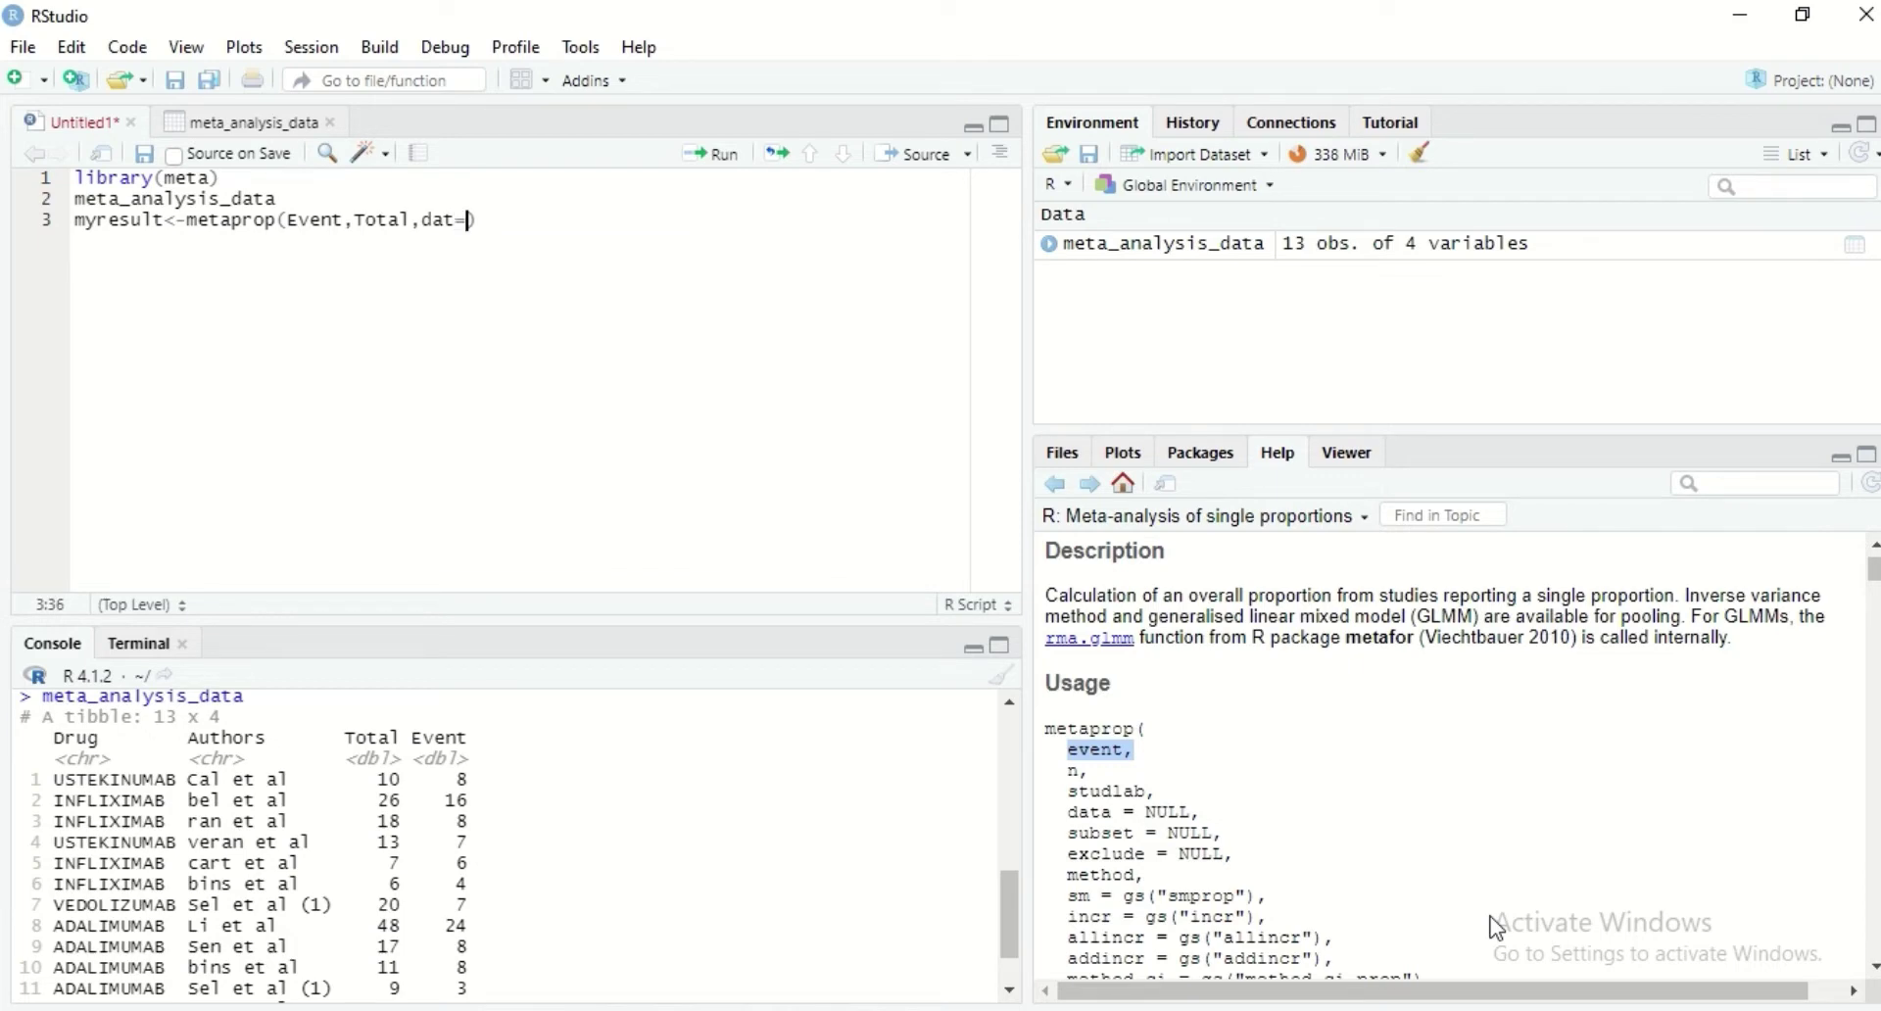
{"action": "key", "text": "BackSpace"}
{"action": "key", "text": "BackSpace"}
{"action": "type", "text": "ta"}
{"action": "key", "text": "Return"}
{"action": "type", "text": "meta"}
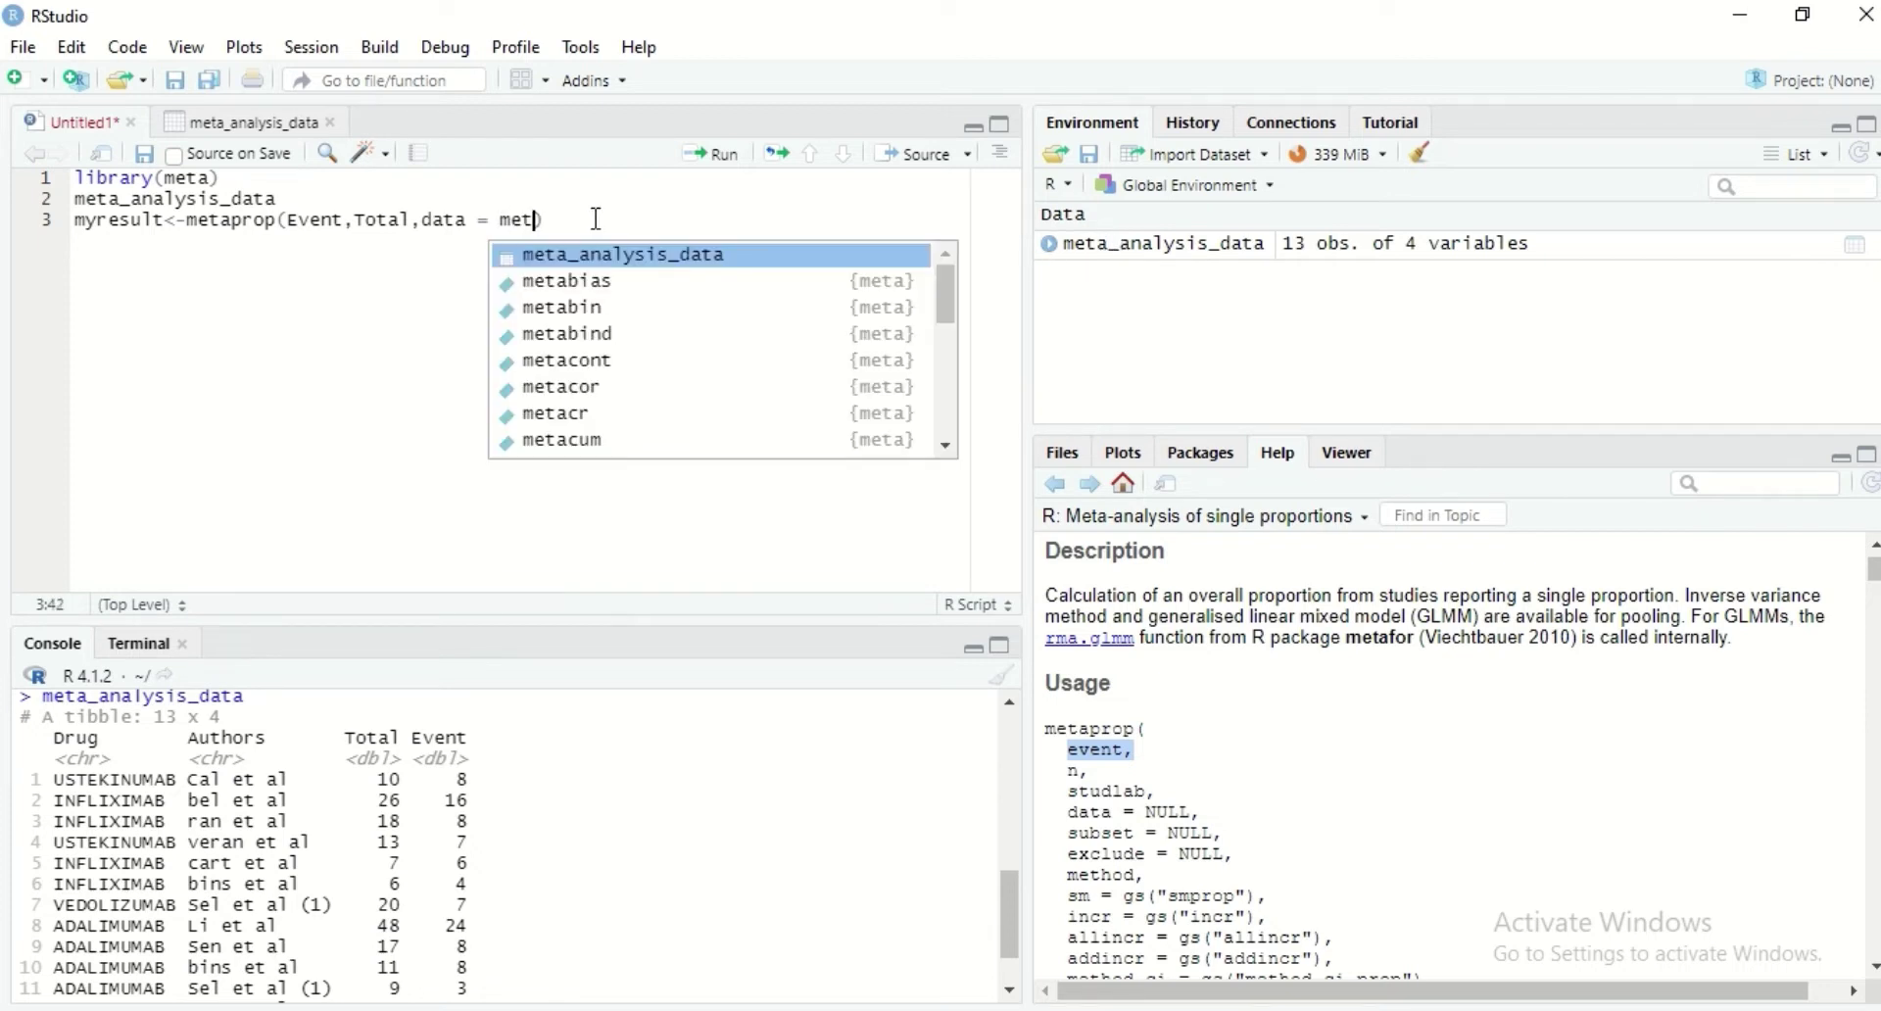
{"action": "key", "text": "Return"}
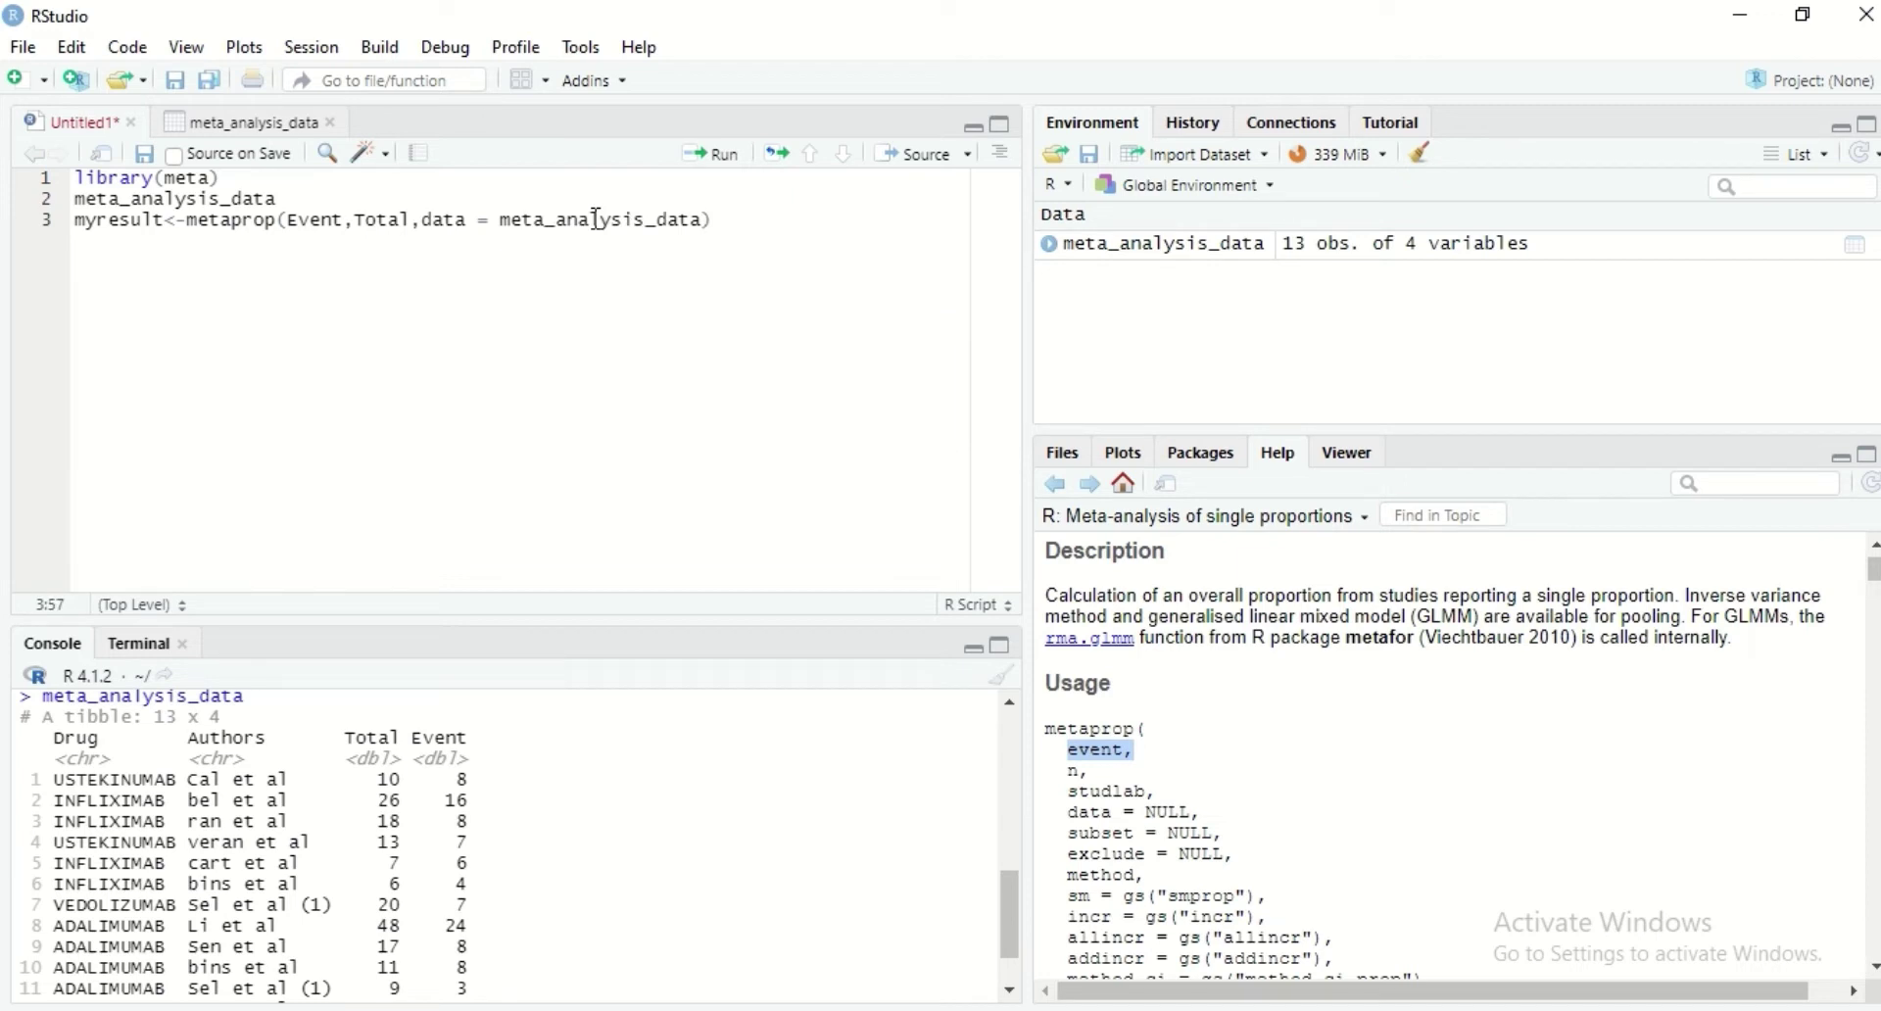
- Add a studlab argument after the data argument and begin its value with the paste function name
{"action": "type", "text": ","}
{"action": "left_click_drag", "start_coordinate": [1072, 798], "coordinate": [1166, 813]}
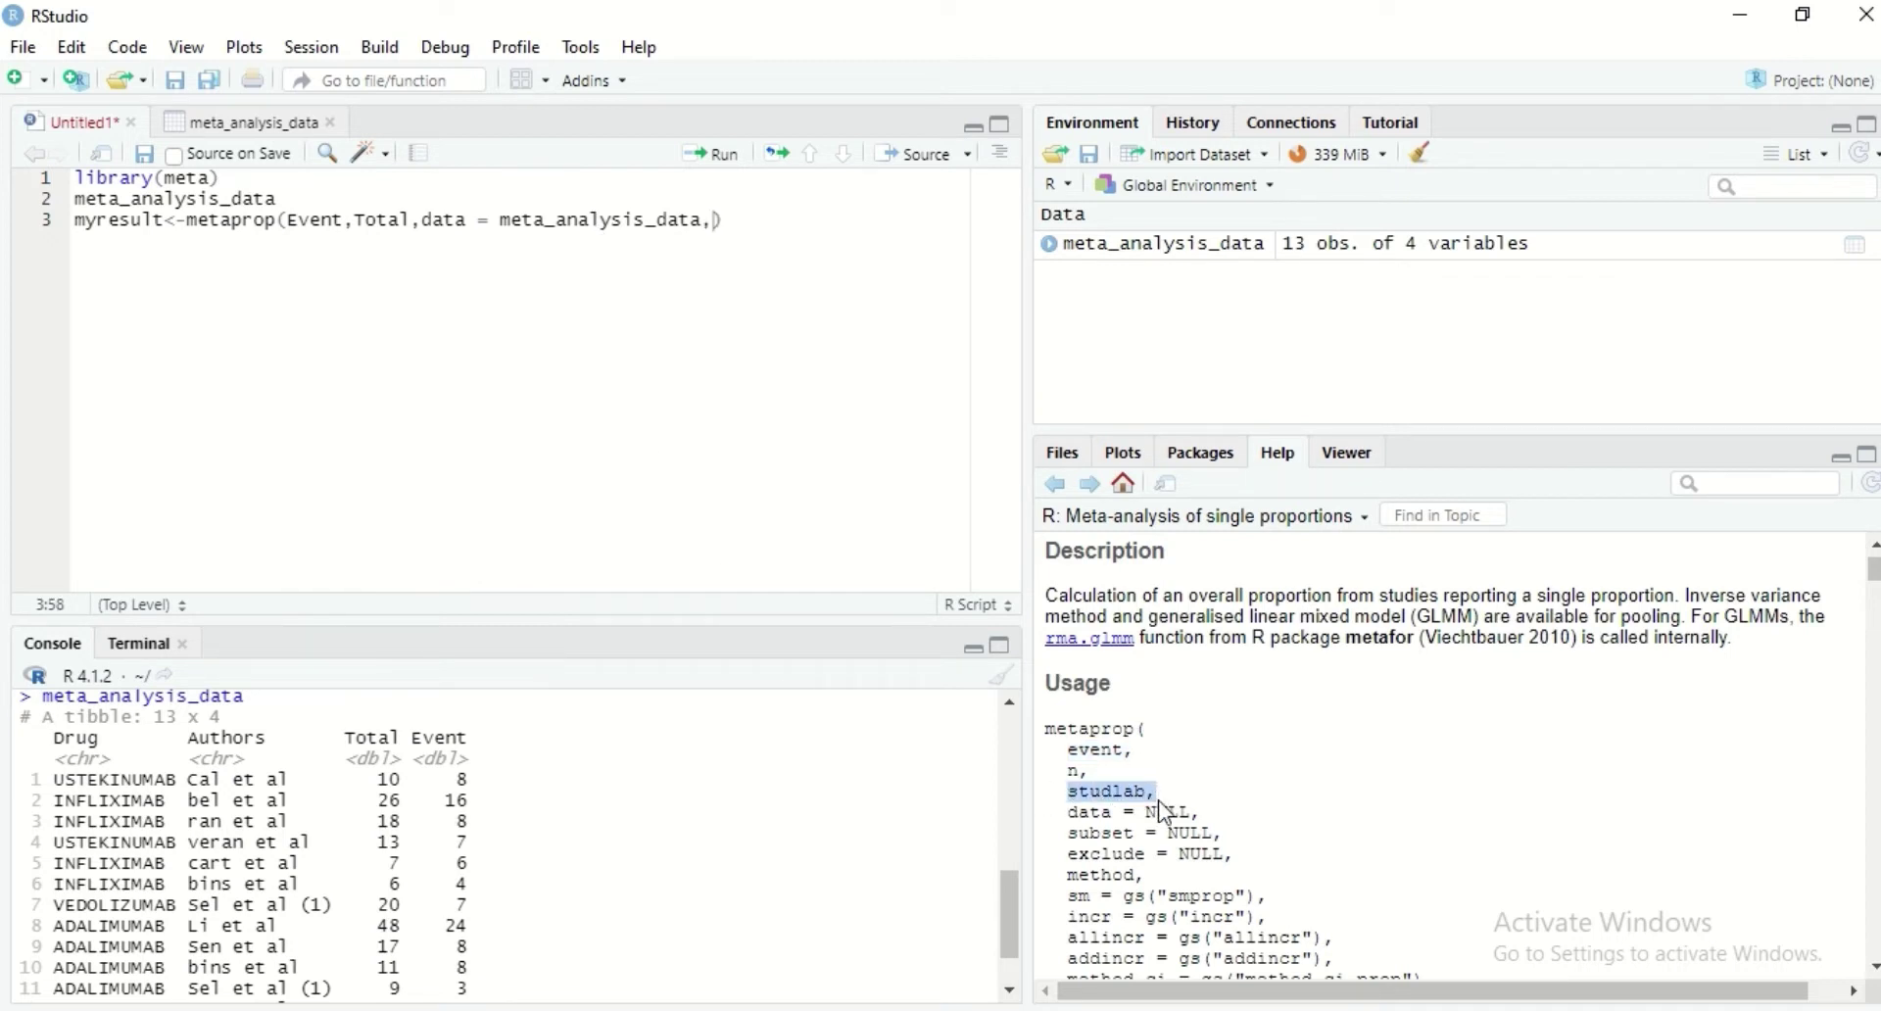
{"action": "left_click", "coordinate": [1161, 789]}
{"action": "left_click", "coordinate": [713, 218]}
{"action": "type", "text": ",studlab"}
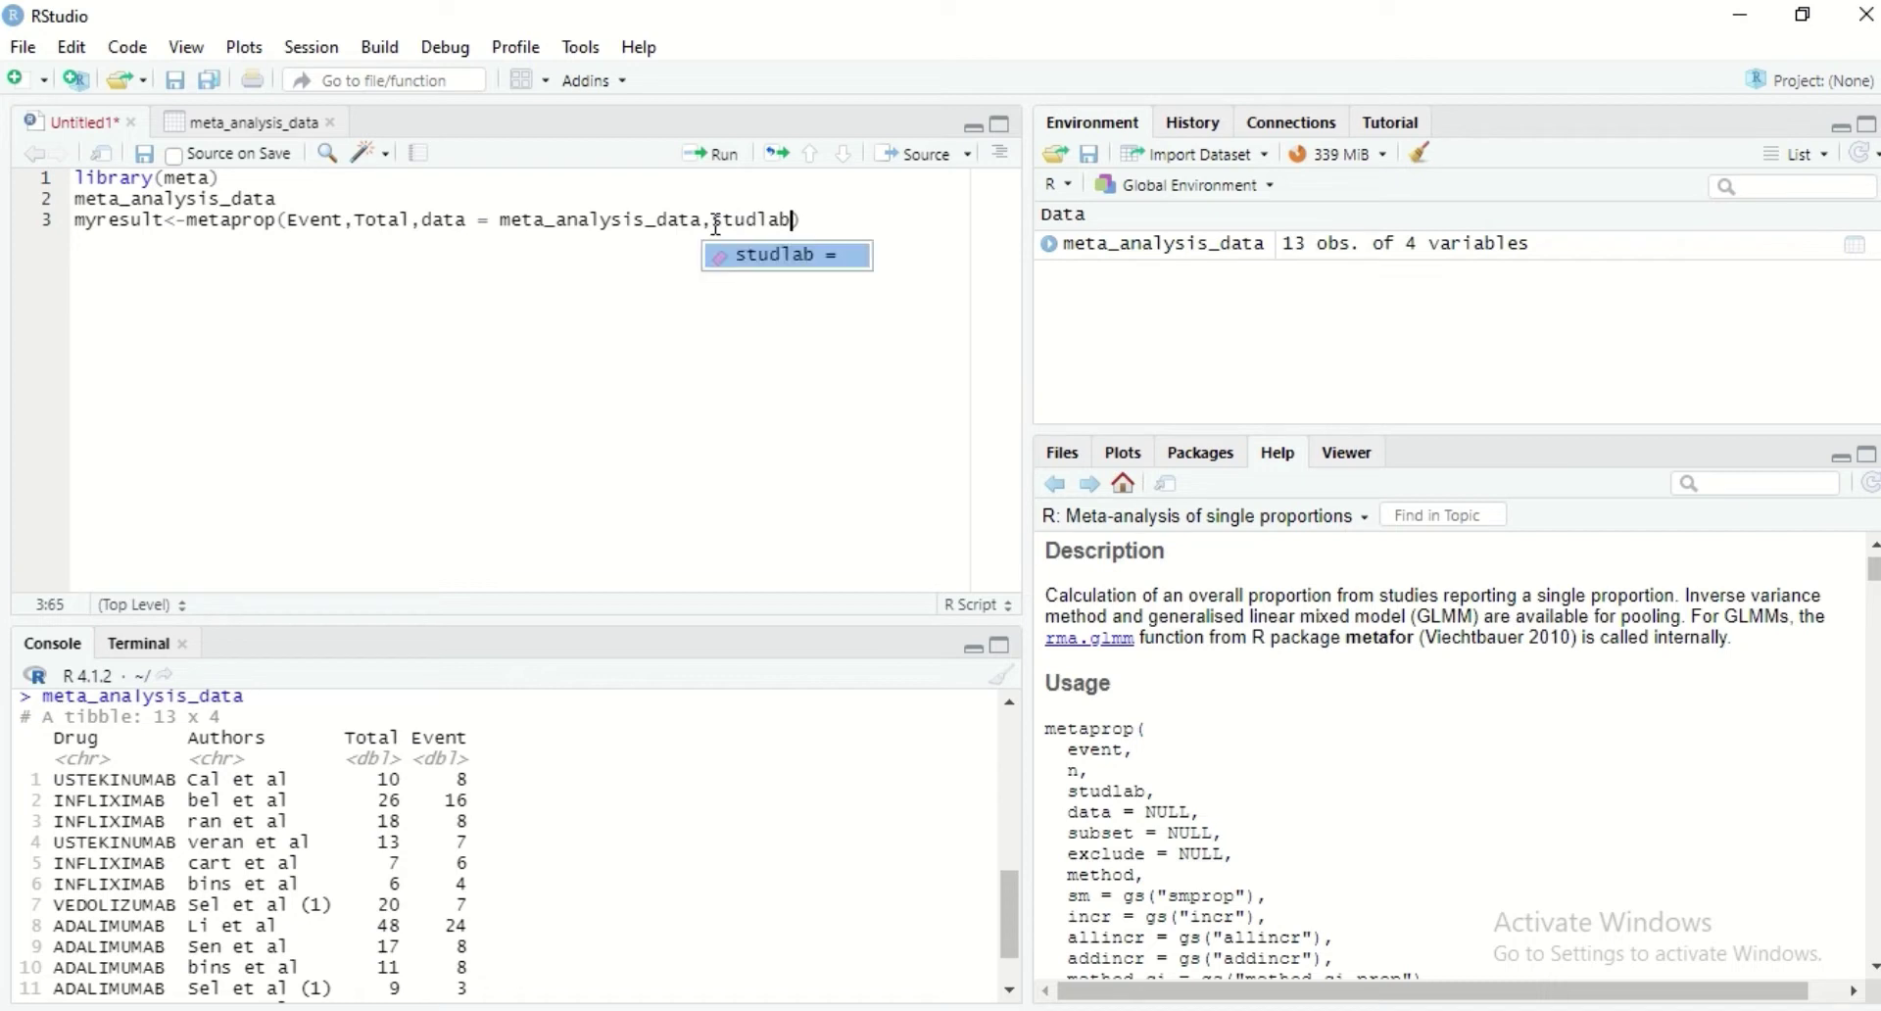
{"action": "left_click", "coordinate": [784, 256]}
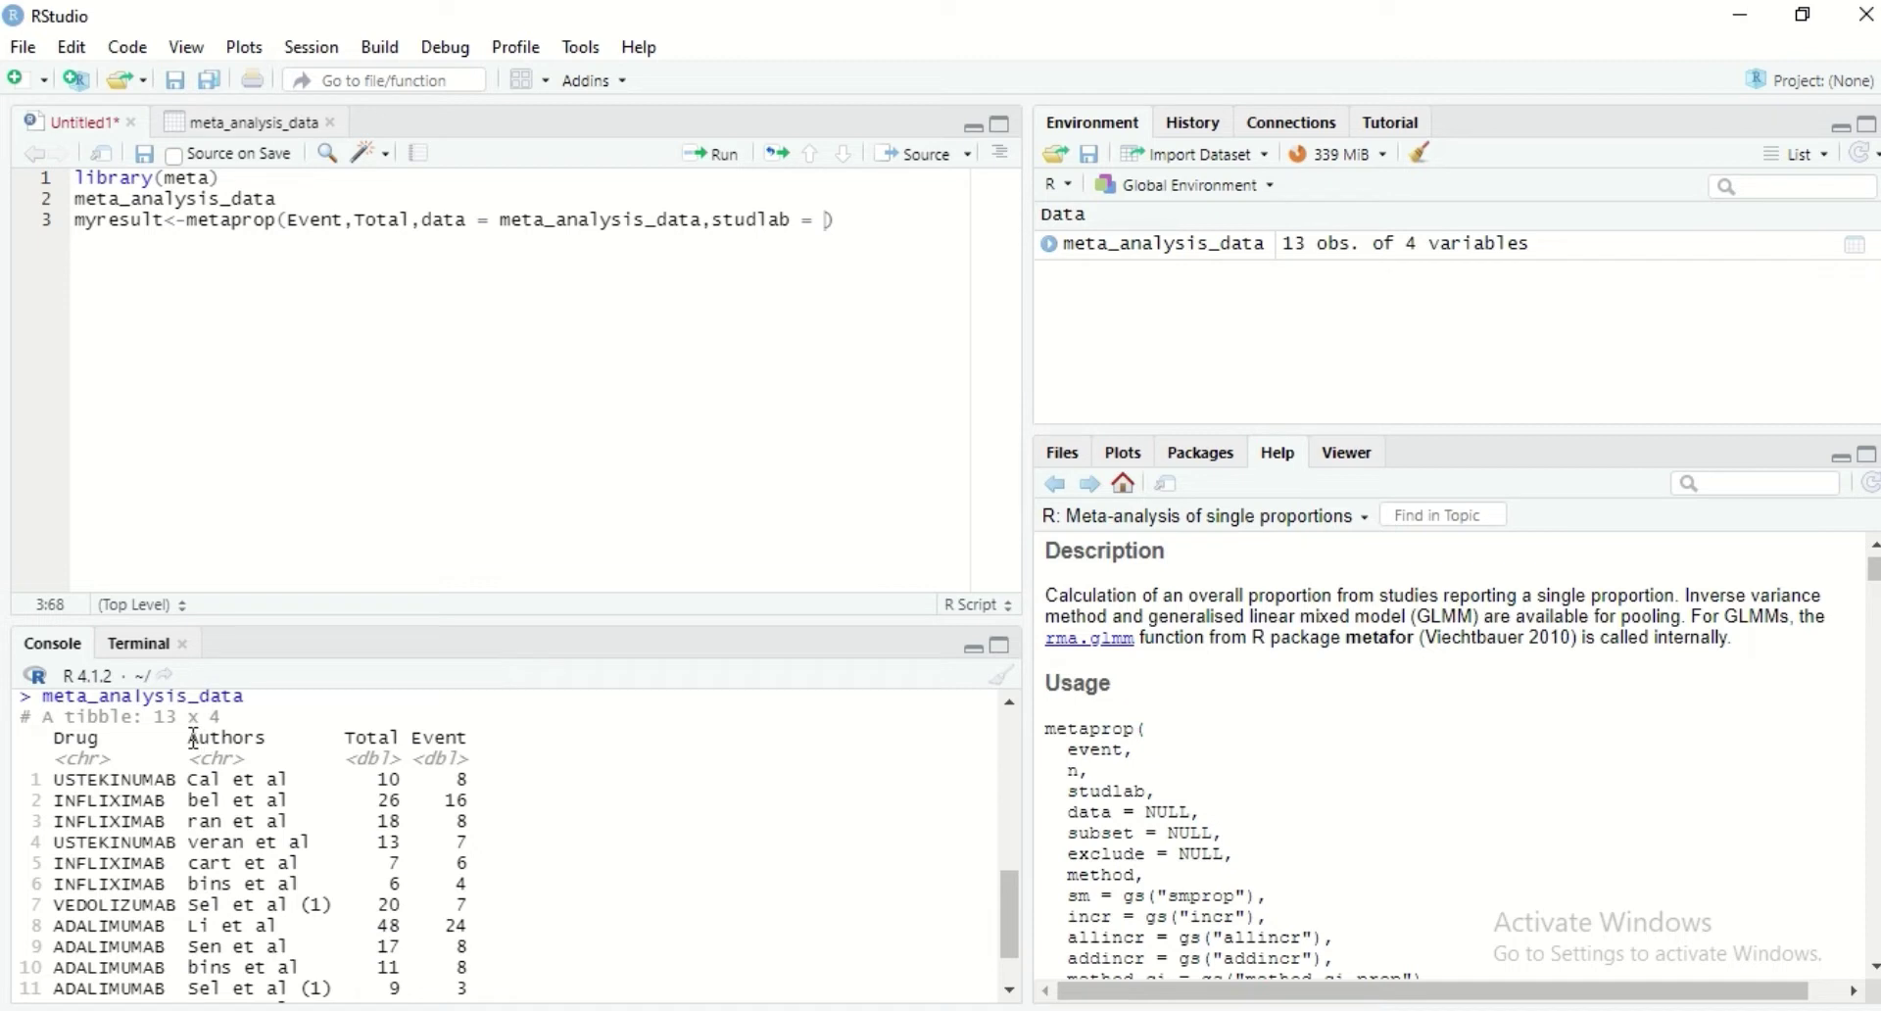
{"action": "left_click_drag", "start_coordinate": [193, 736], "coordinate": [270, 739]}
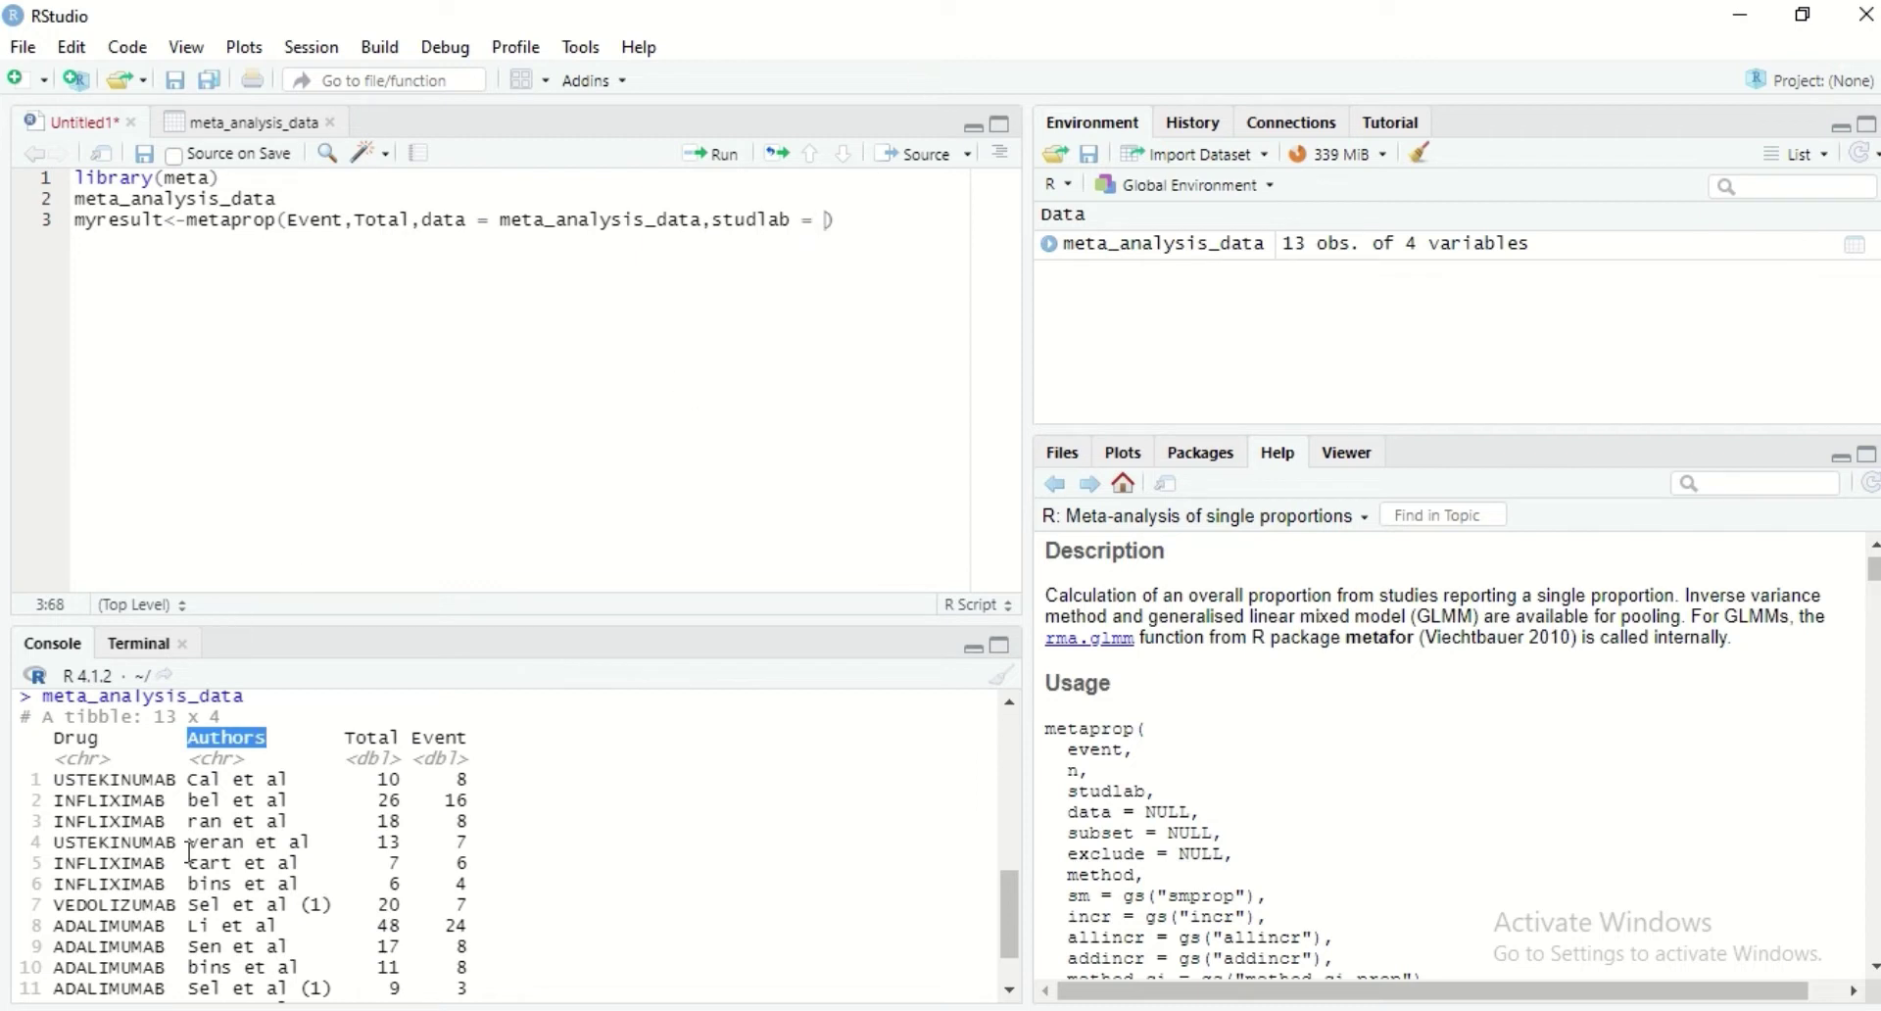
{"action": "left_click", "coordinate": [821, 223]}
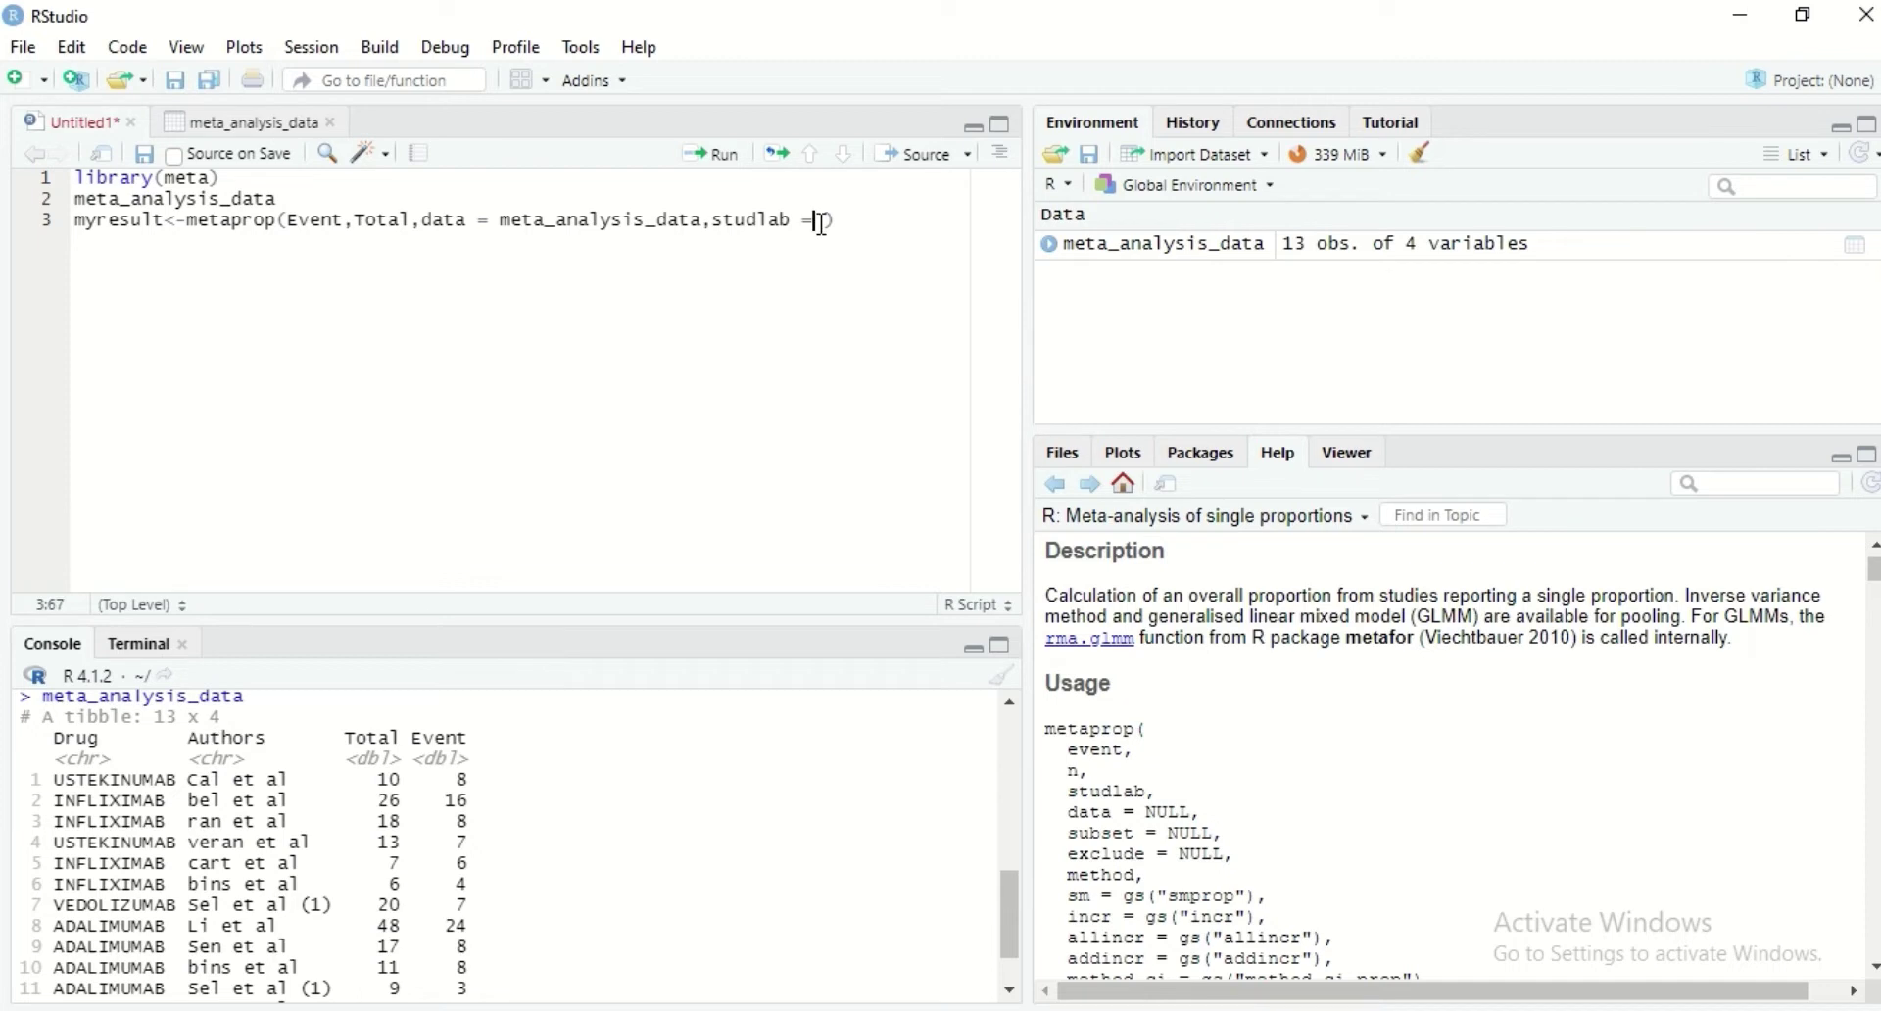
{"action": "type", "text": "Aaste"}
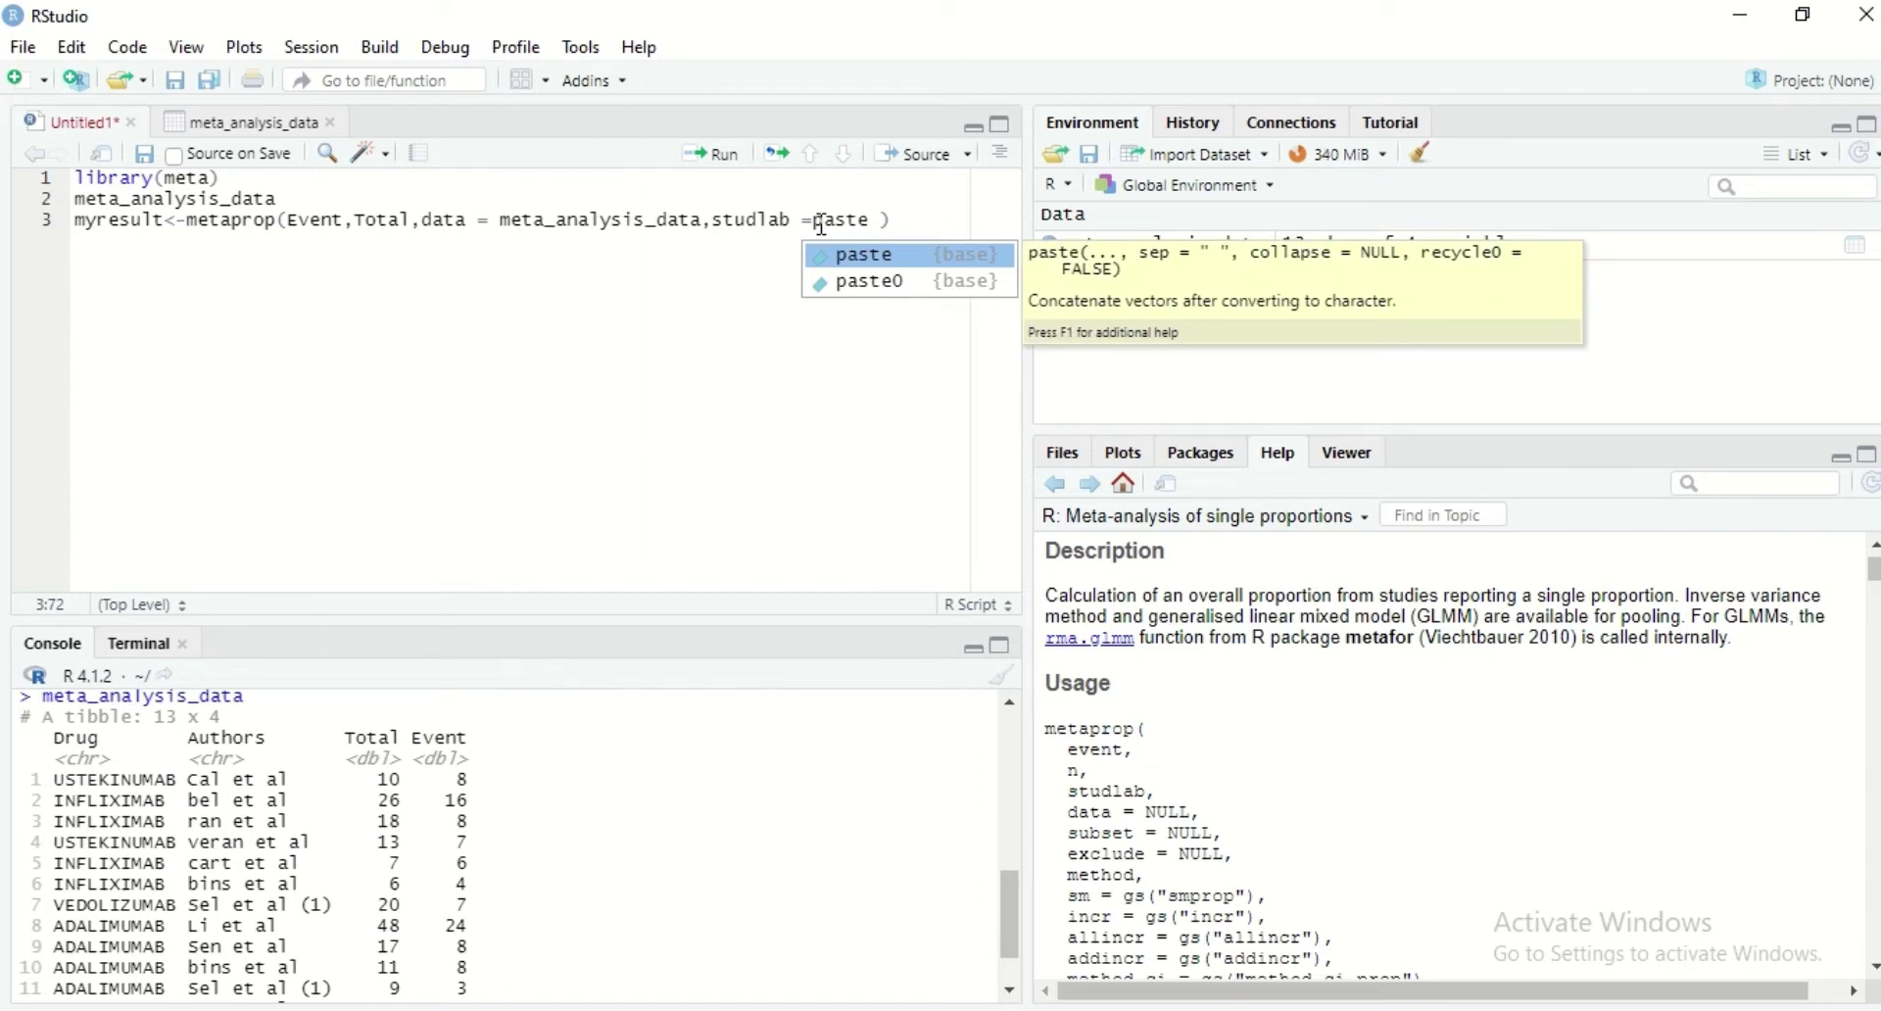
{"action": "key", "text": "Down"}
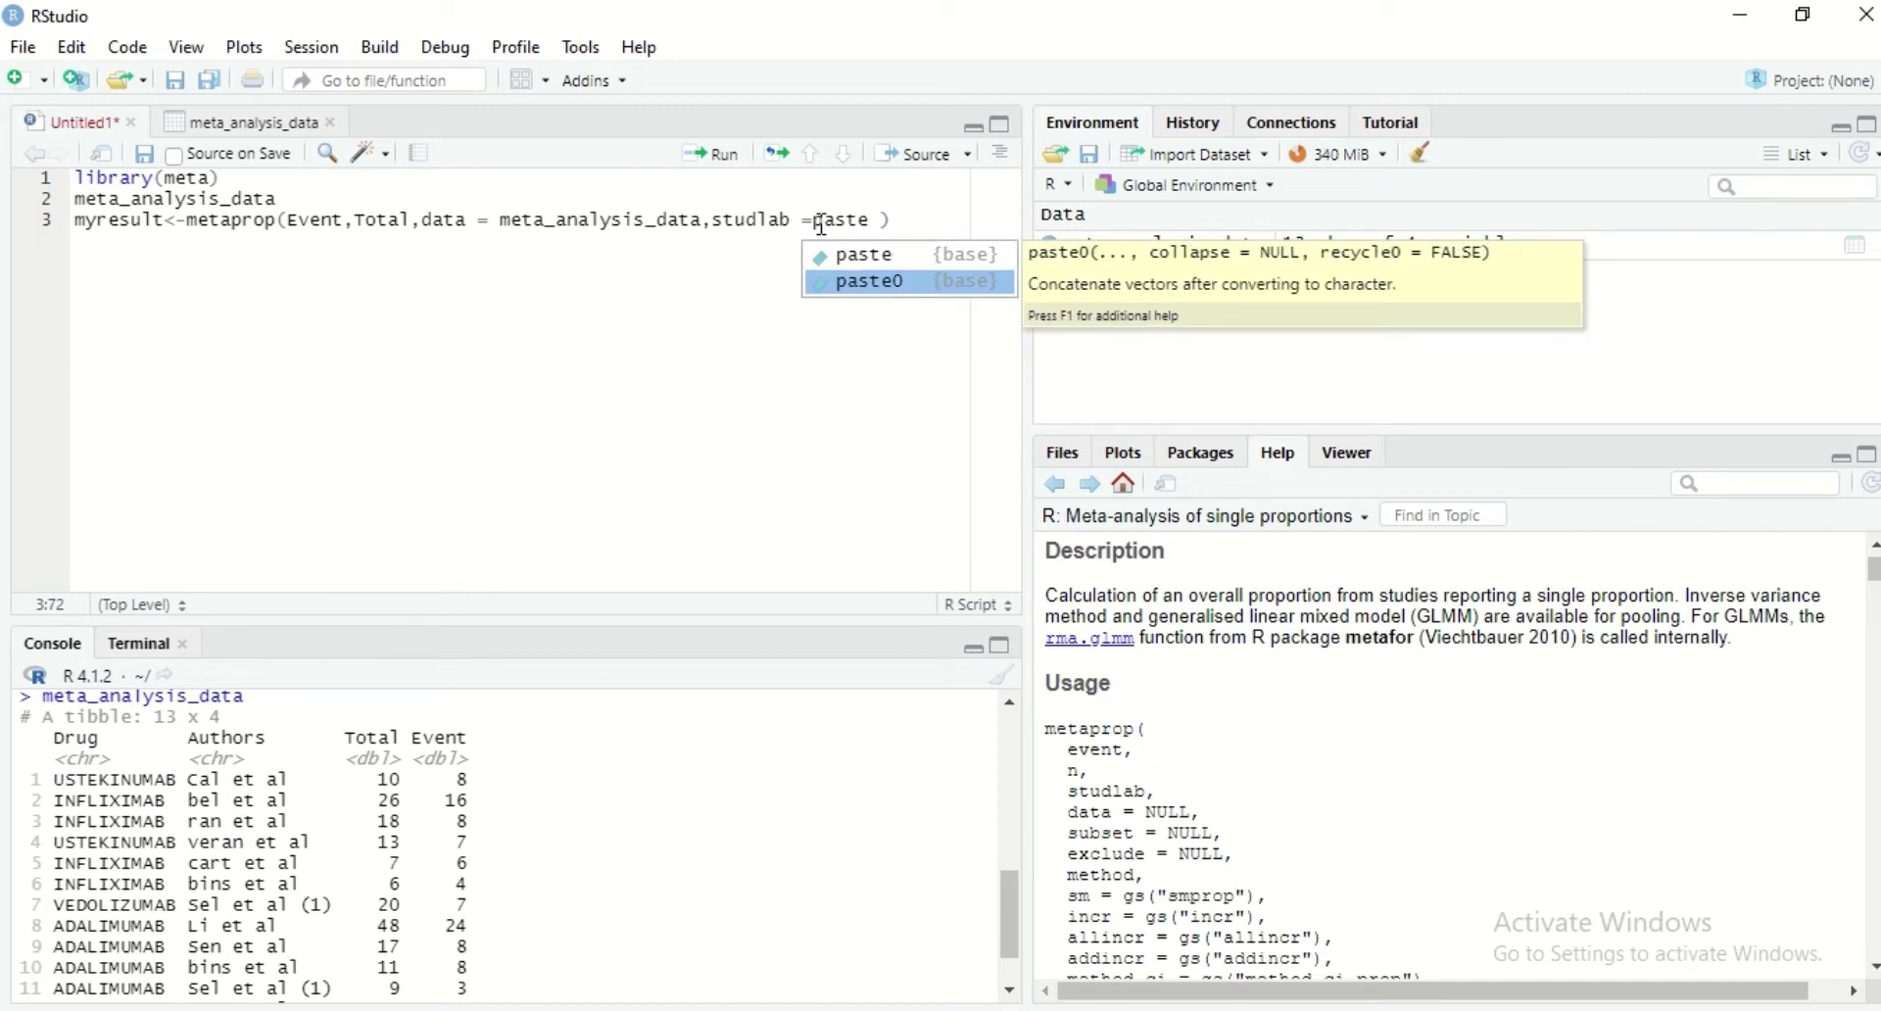
{"action": "key", "text": "Return"}
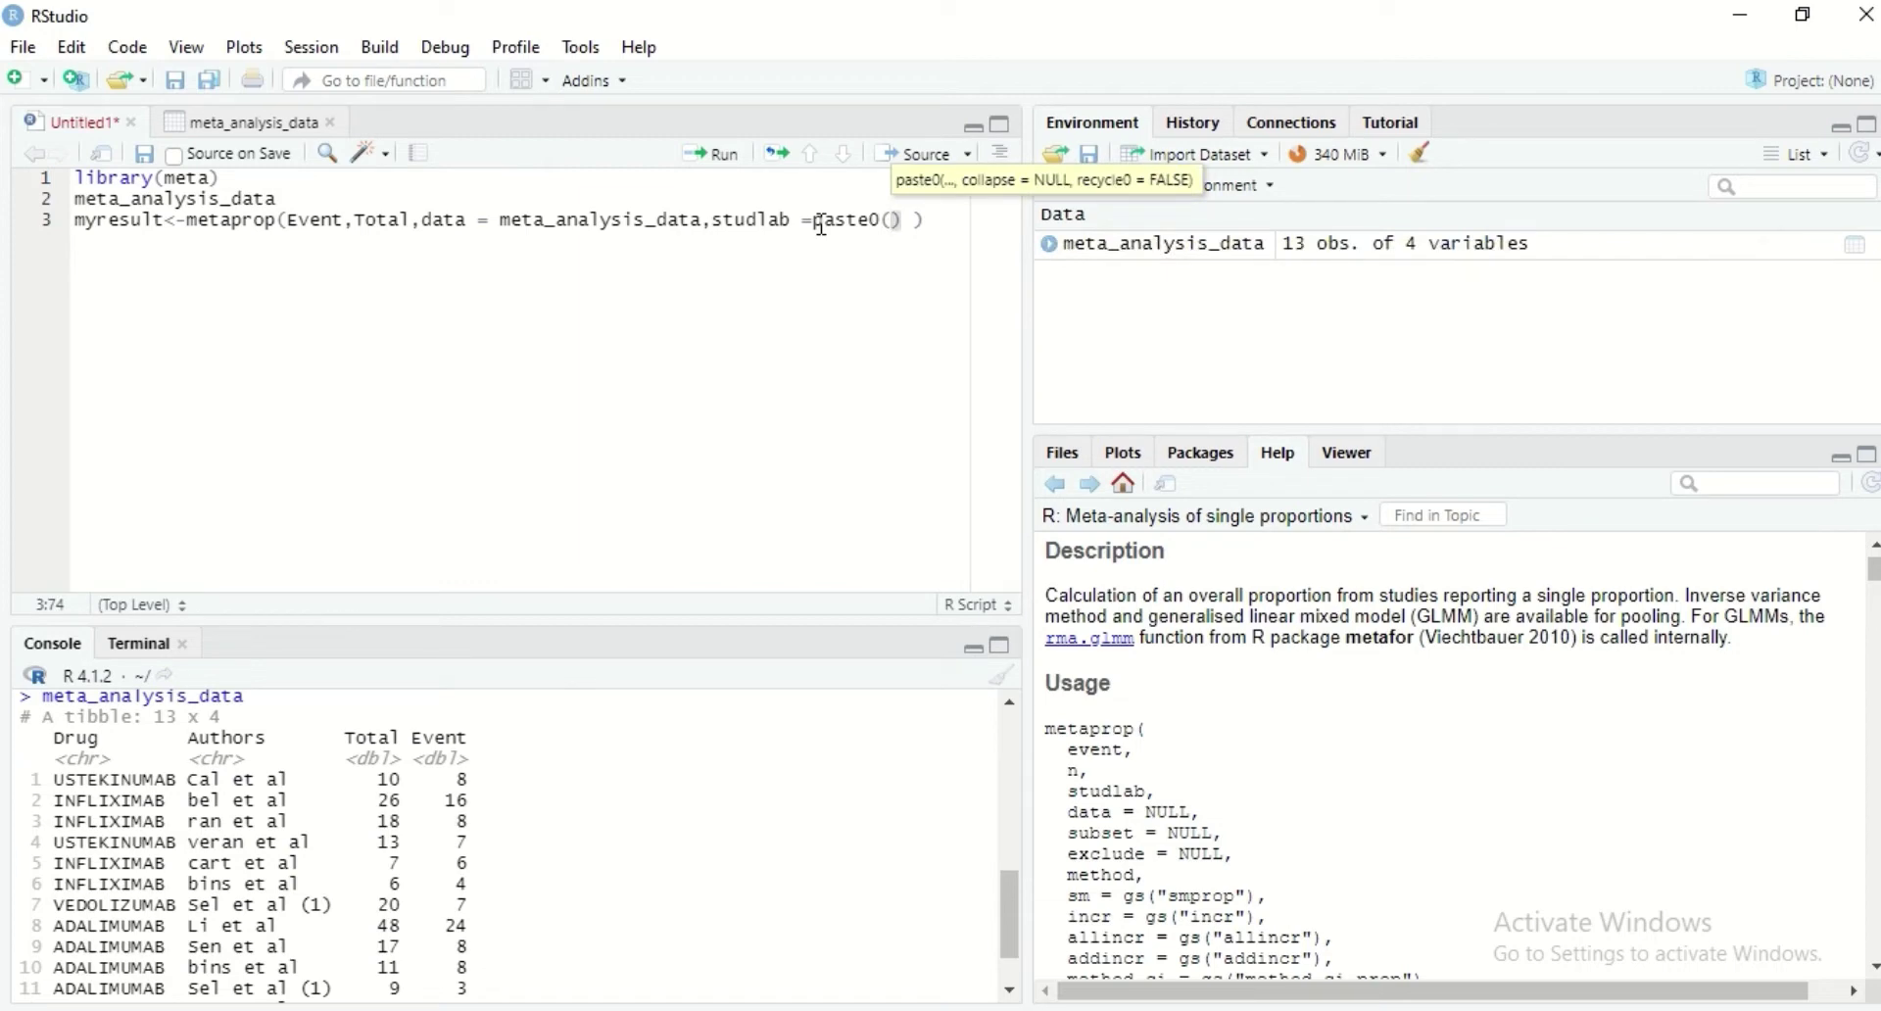
{"action": "key", "text": "BackSpace"}
{"action": "key", "text": "BackSpace"}
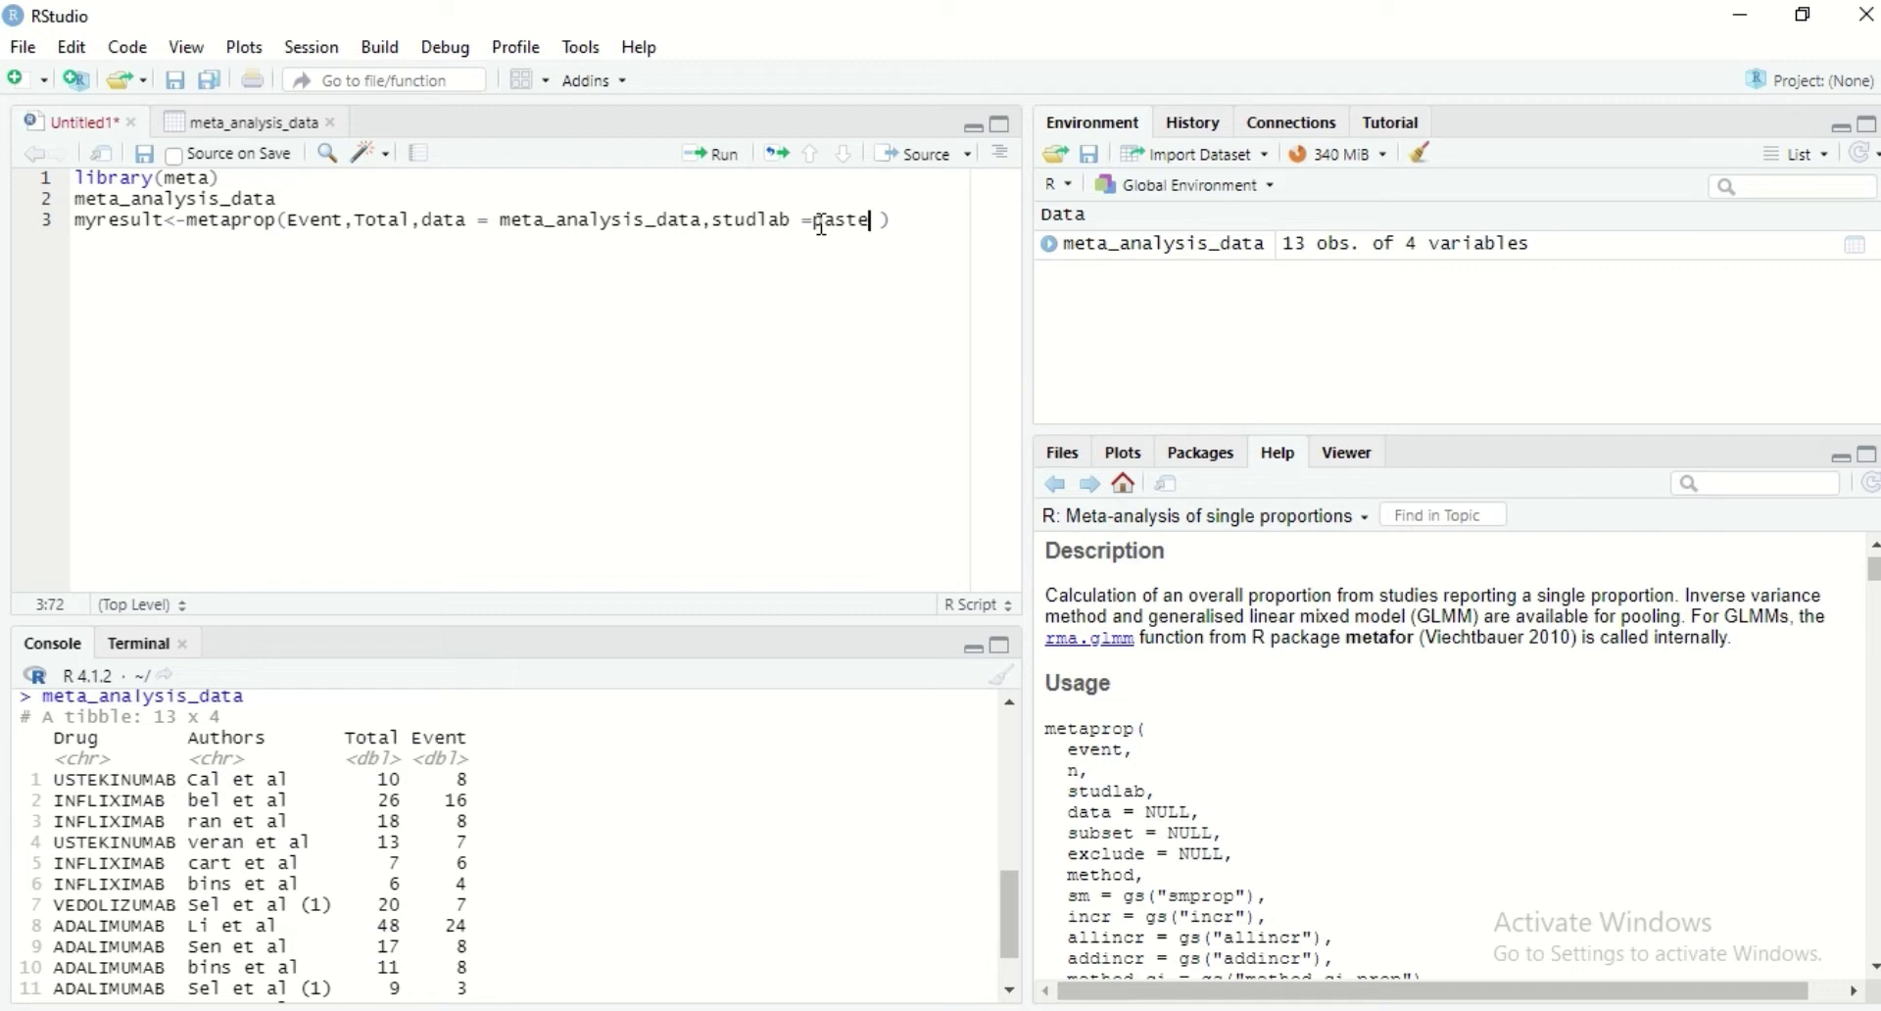
- Complete the studlab value as paste(Authors), followed by a comma
{"action": "type", "text": "("}
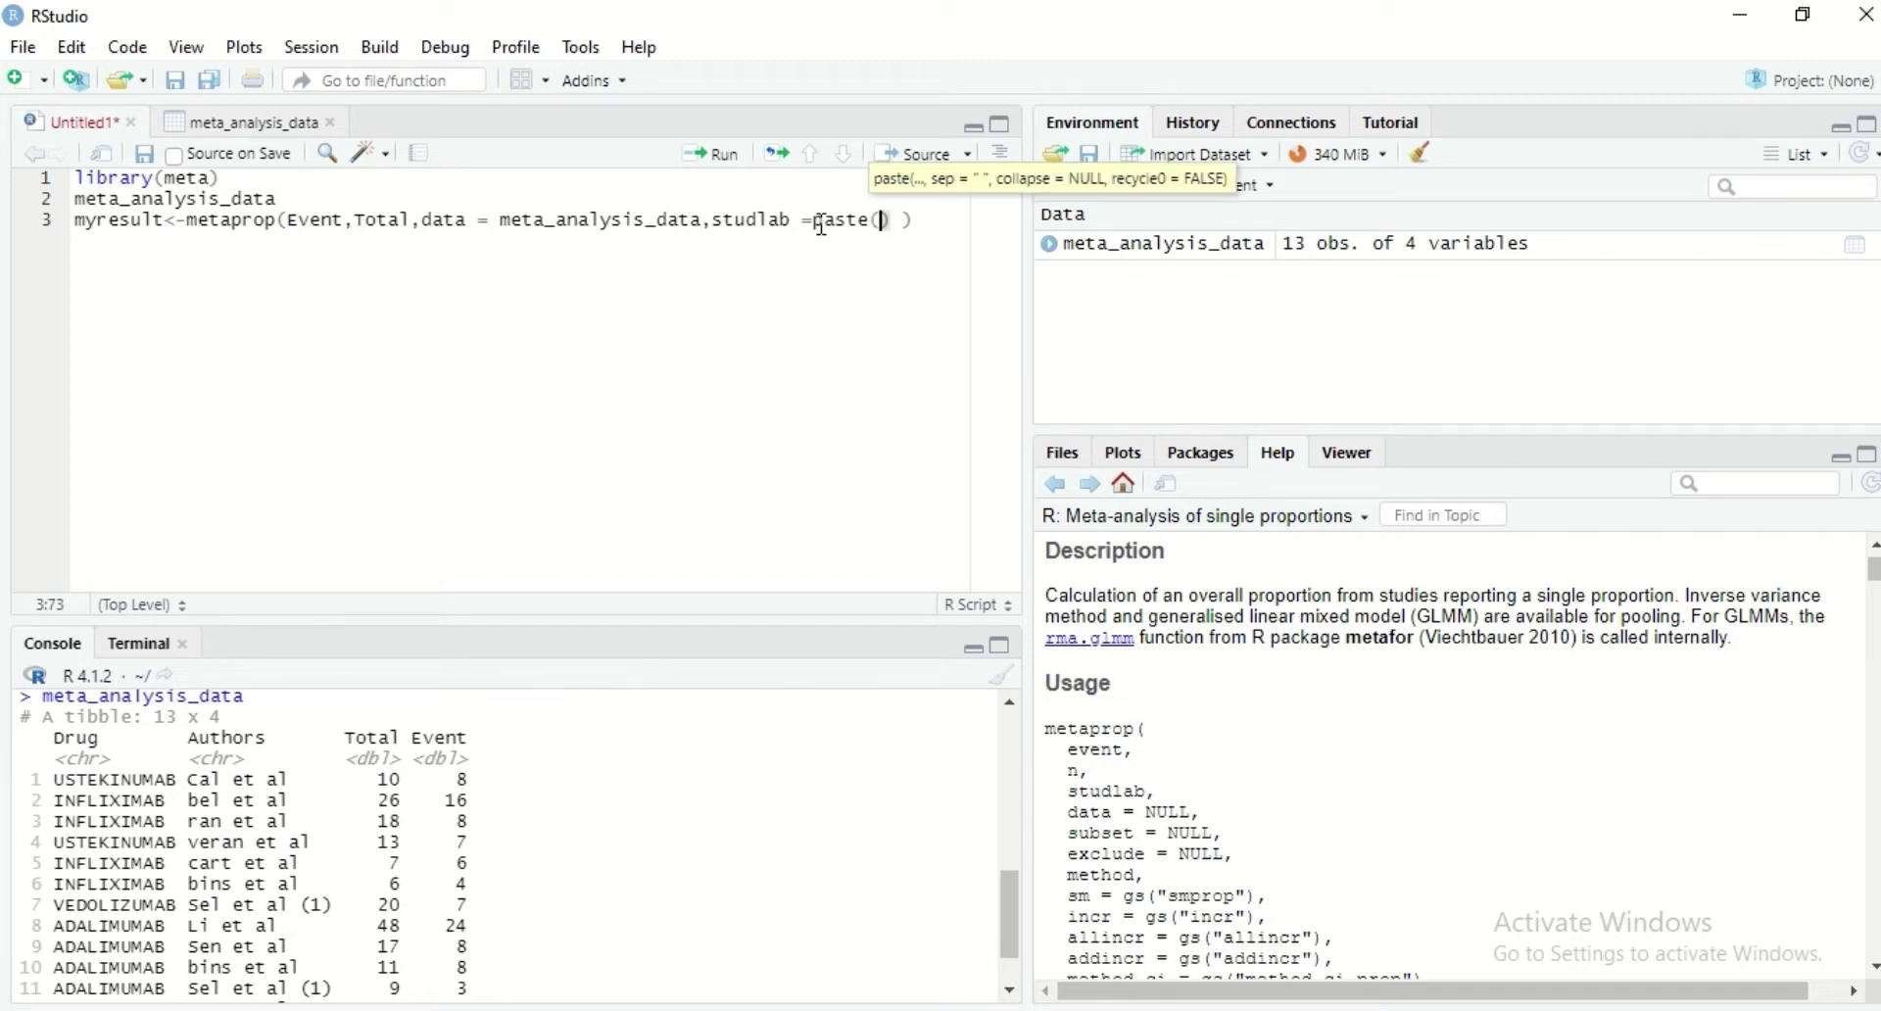
{"action": "type", "text": "Authors)"}
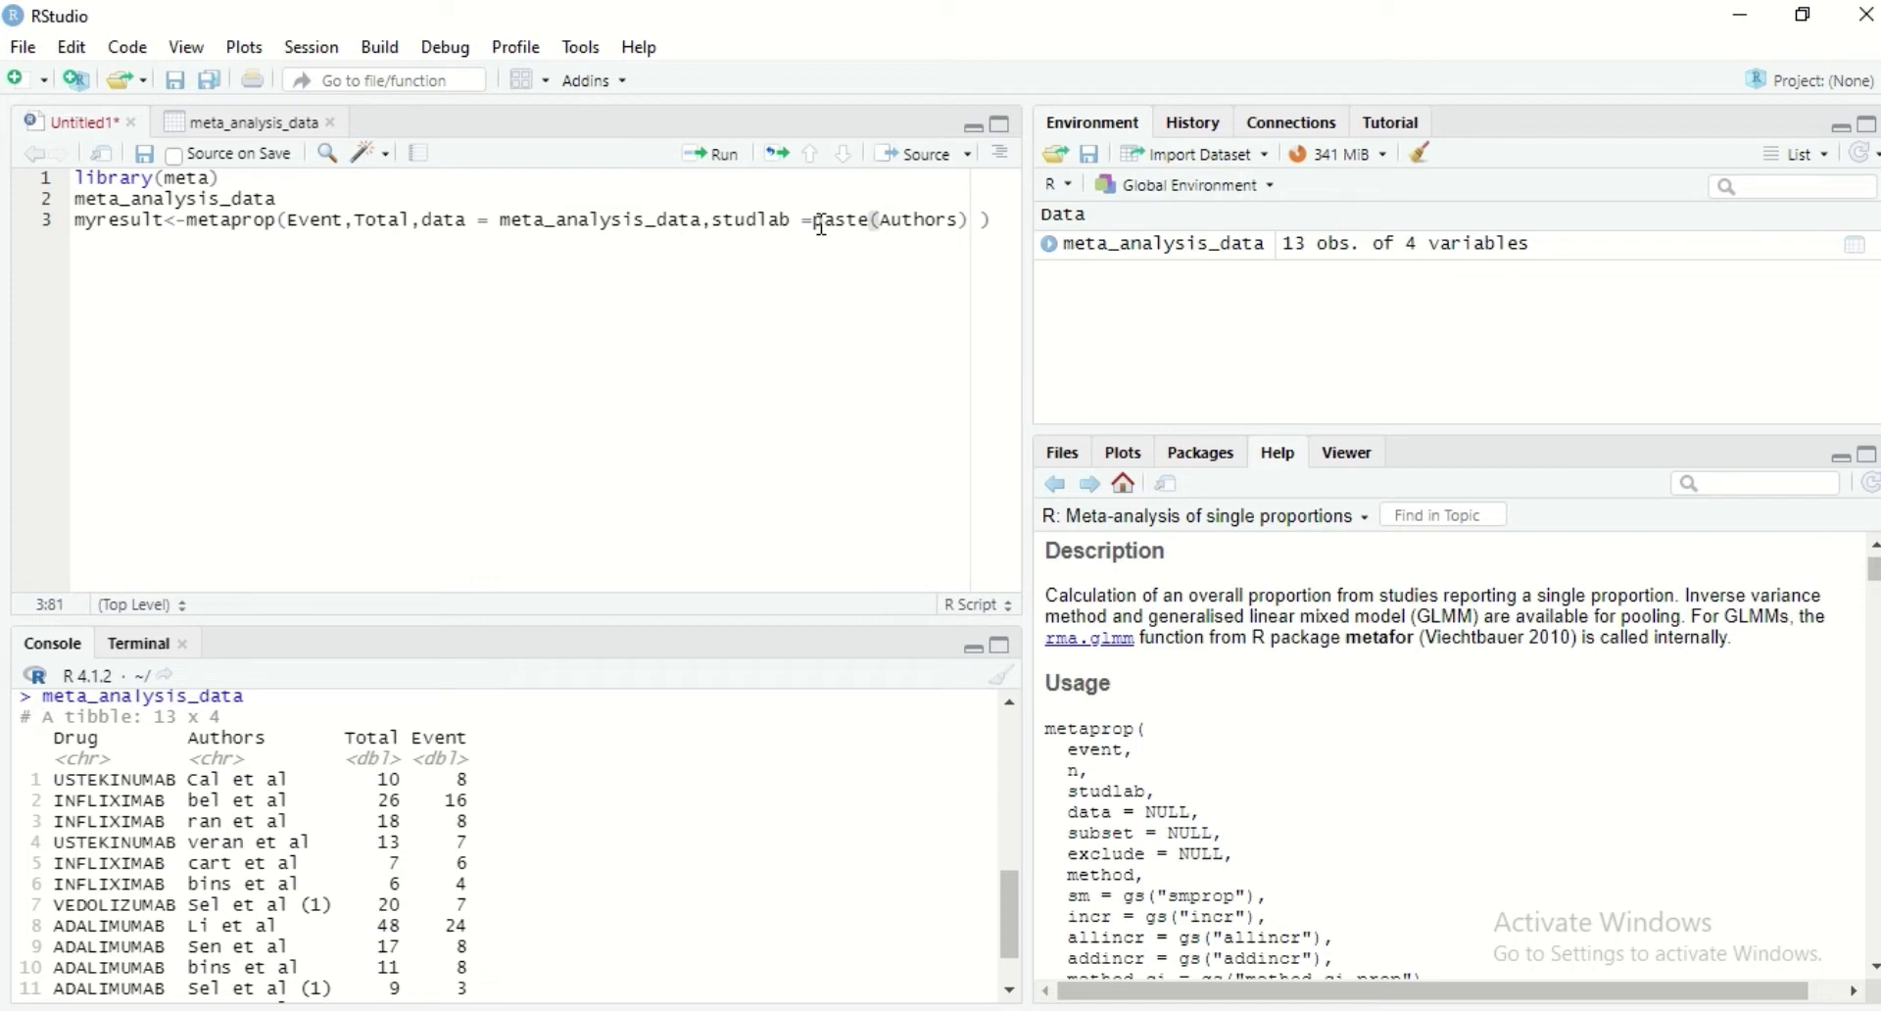
{"action": "type", "text": ","}
- Add the argument method = "inverse" after the studlab argument in the metaprop call
{"action": "left_click_drag", "start_coordinate": [1875, 570], "coordinate": [1875, 573]}
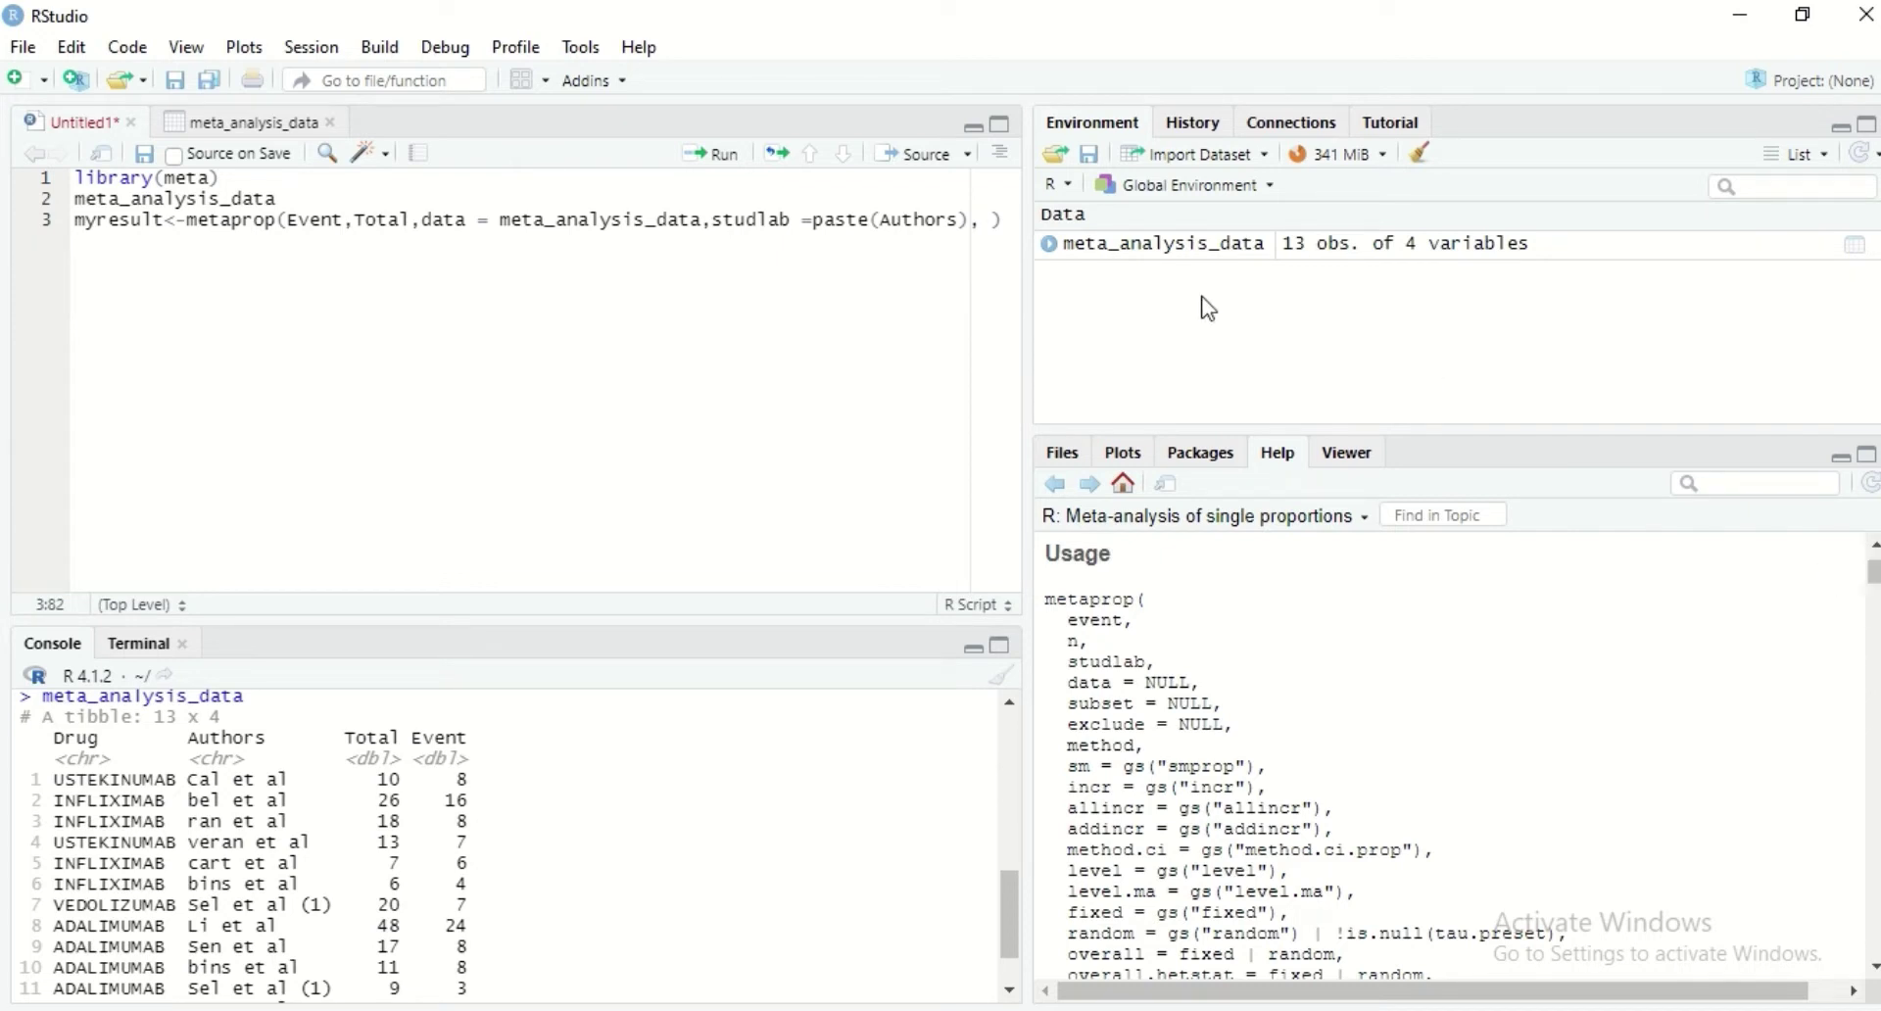
{"action": "type", "text": "meth"}
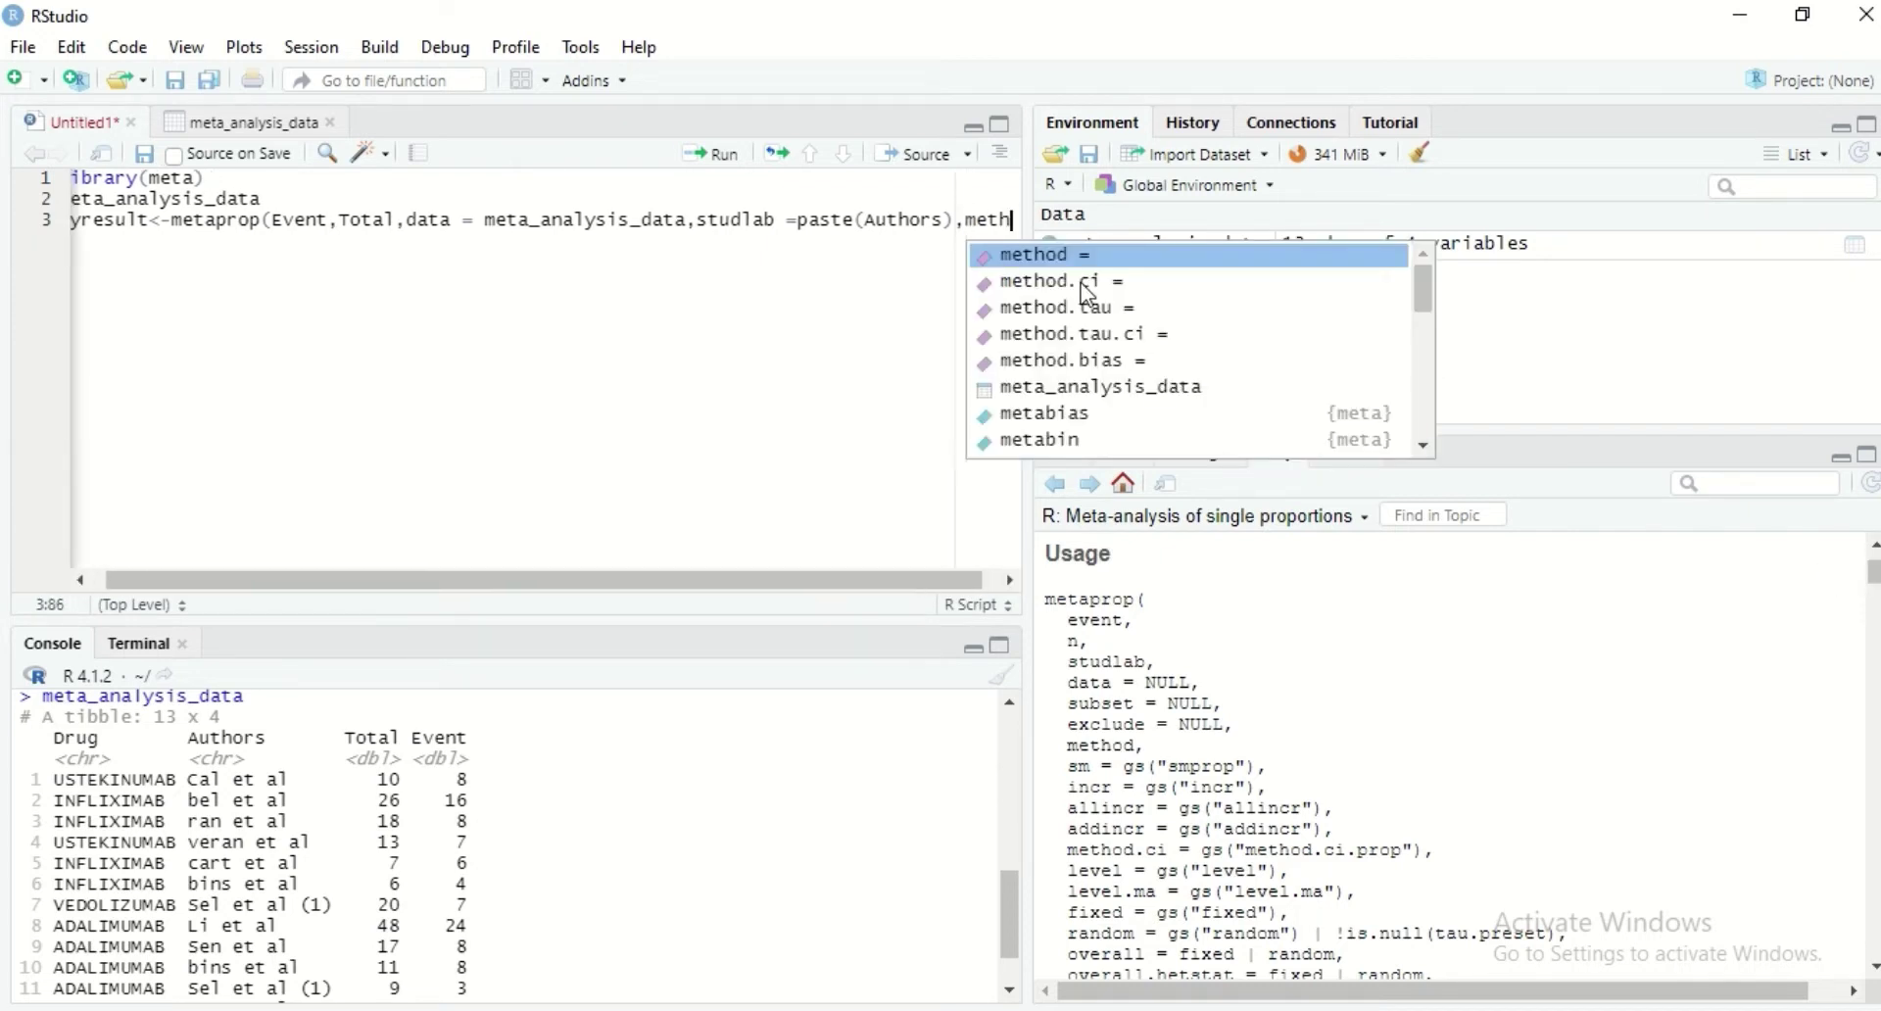
{"action": "type", "text": "od"}
{"action": "key", "text": "Tab"}
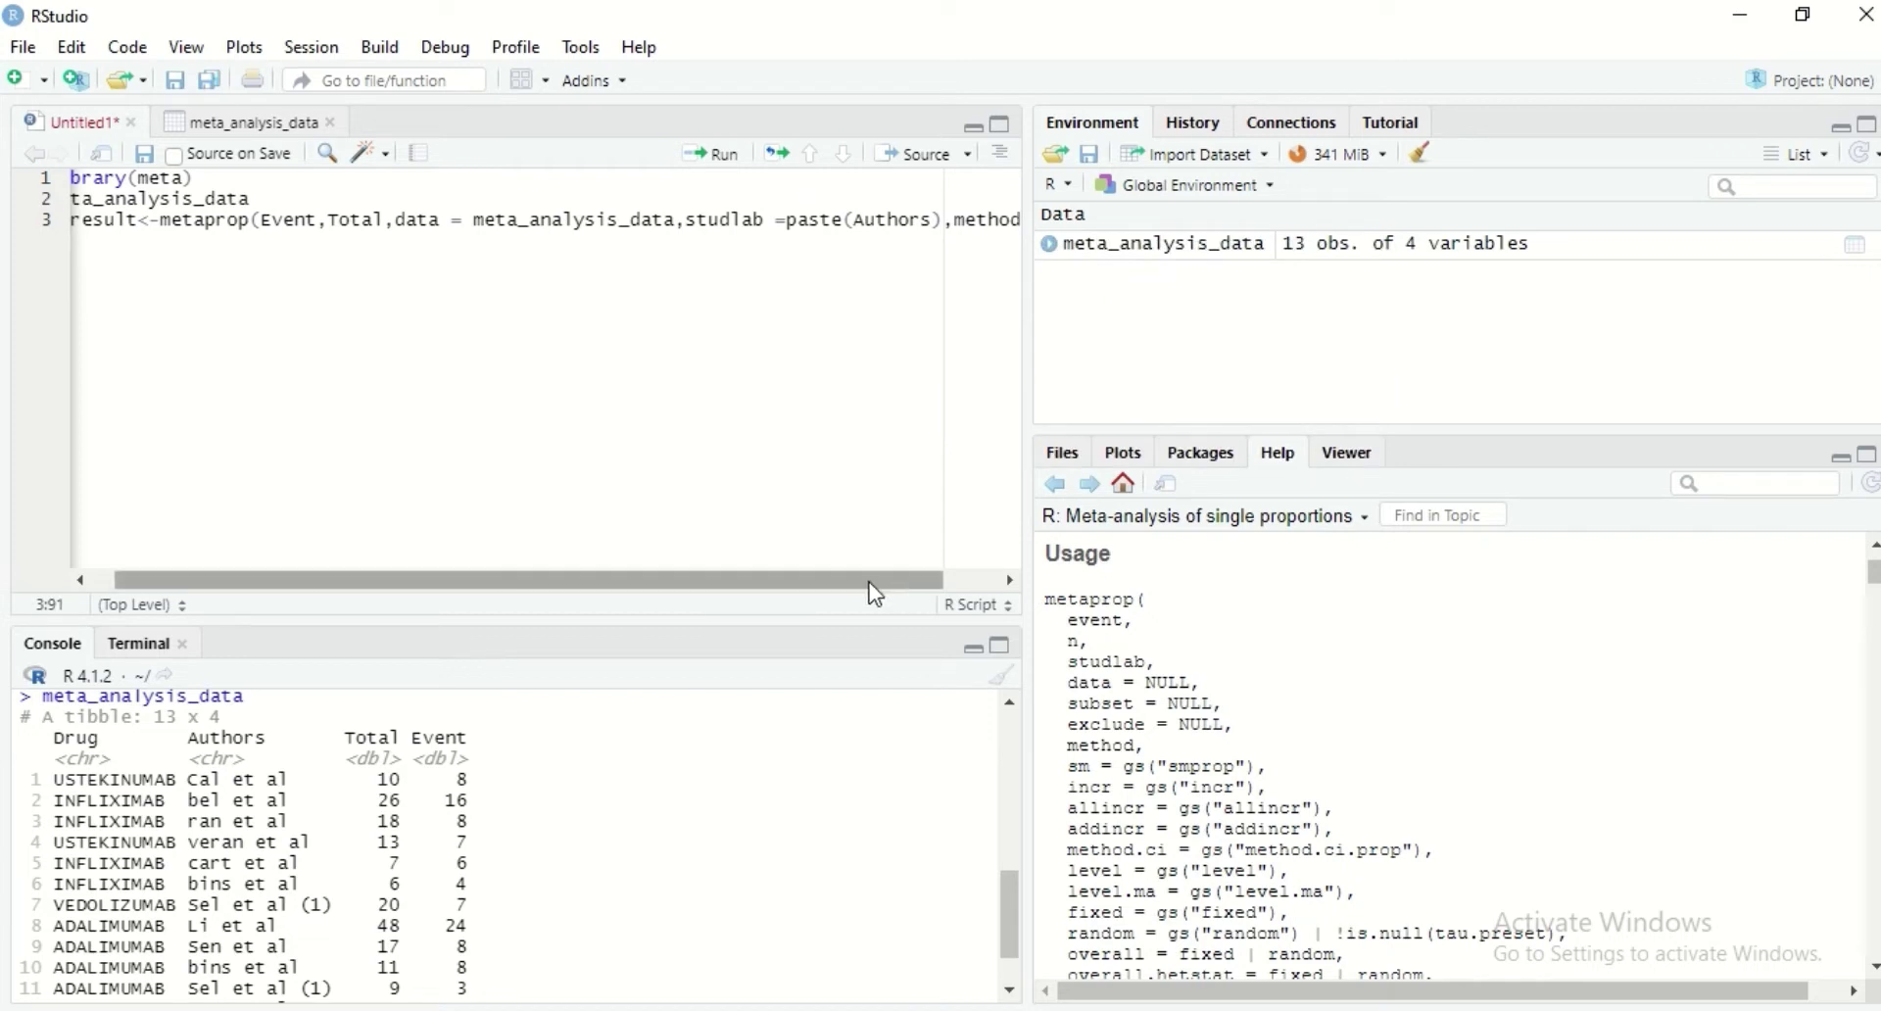
{"action": "left_click_drag", "start_coordinate": [872, 591], "coordinate": [970, 591]}
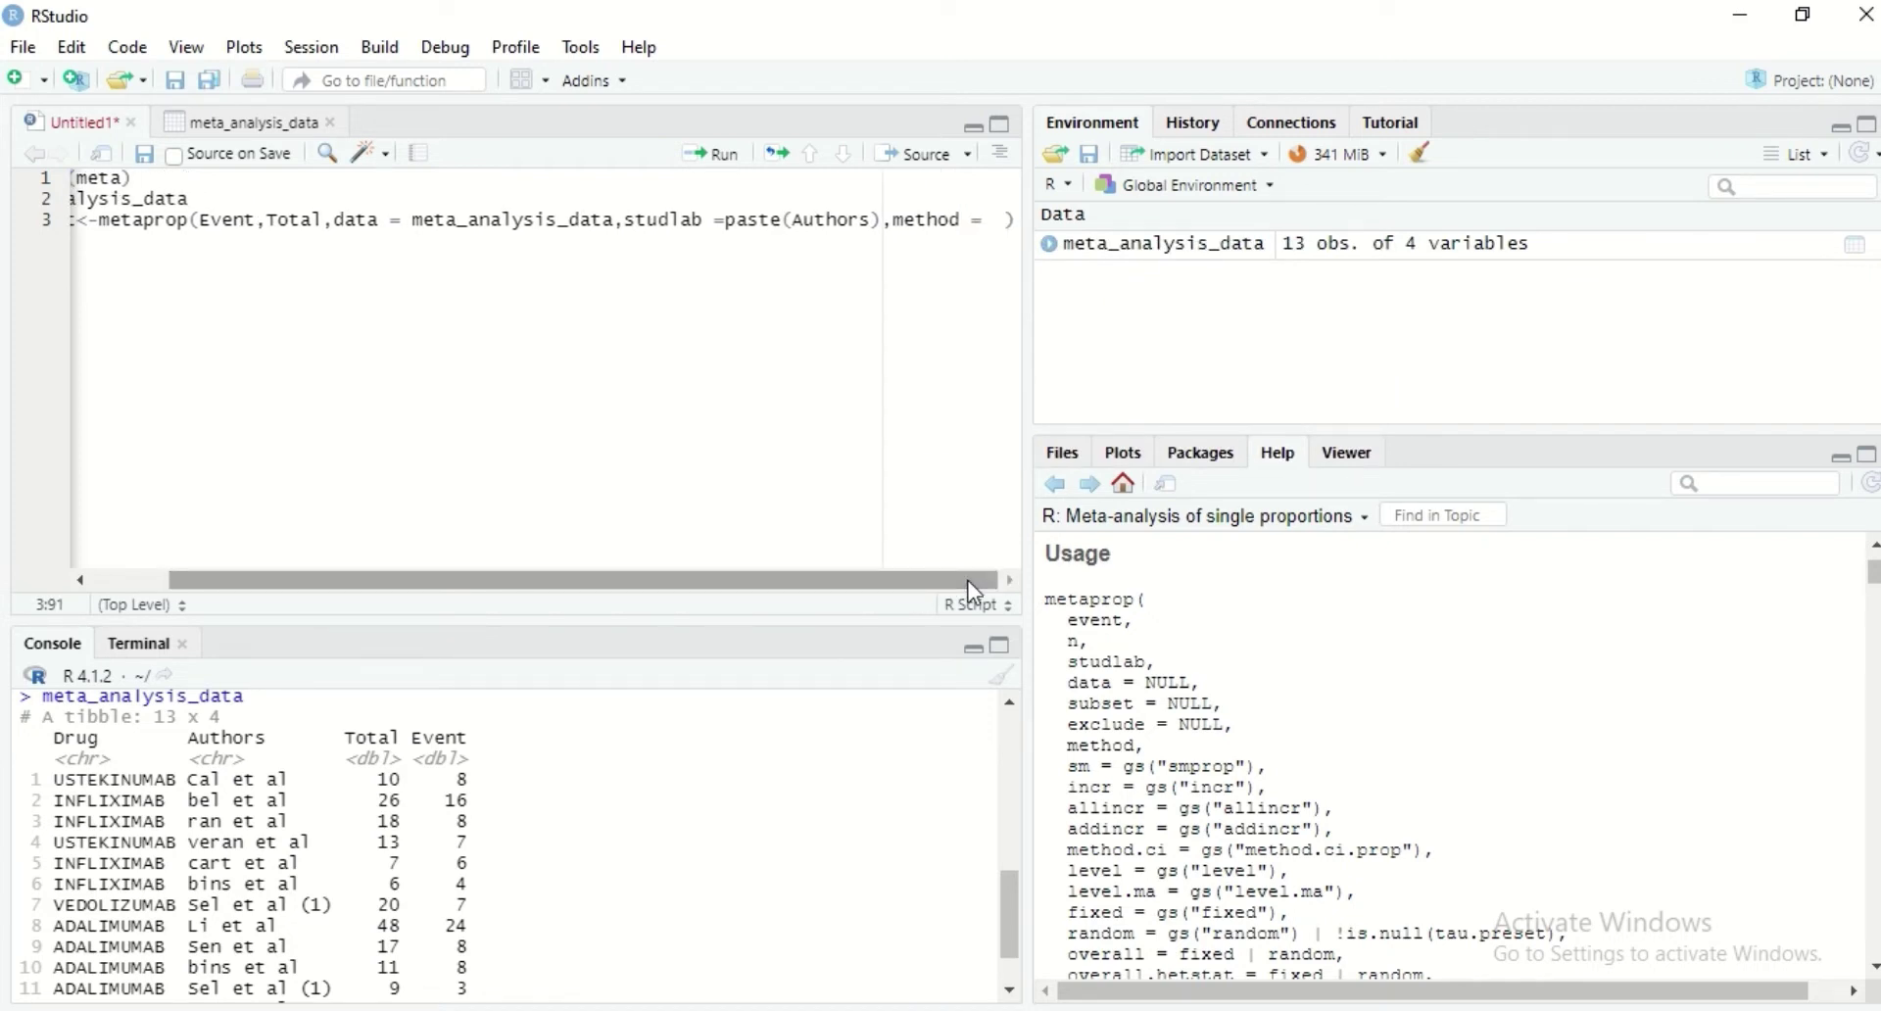
{"action": "type", "text": "\""}
{"action": "type", "text": "invers"}
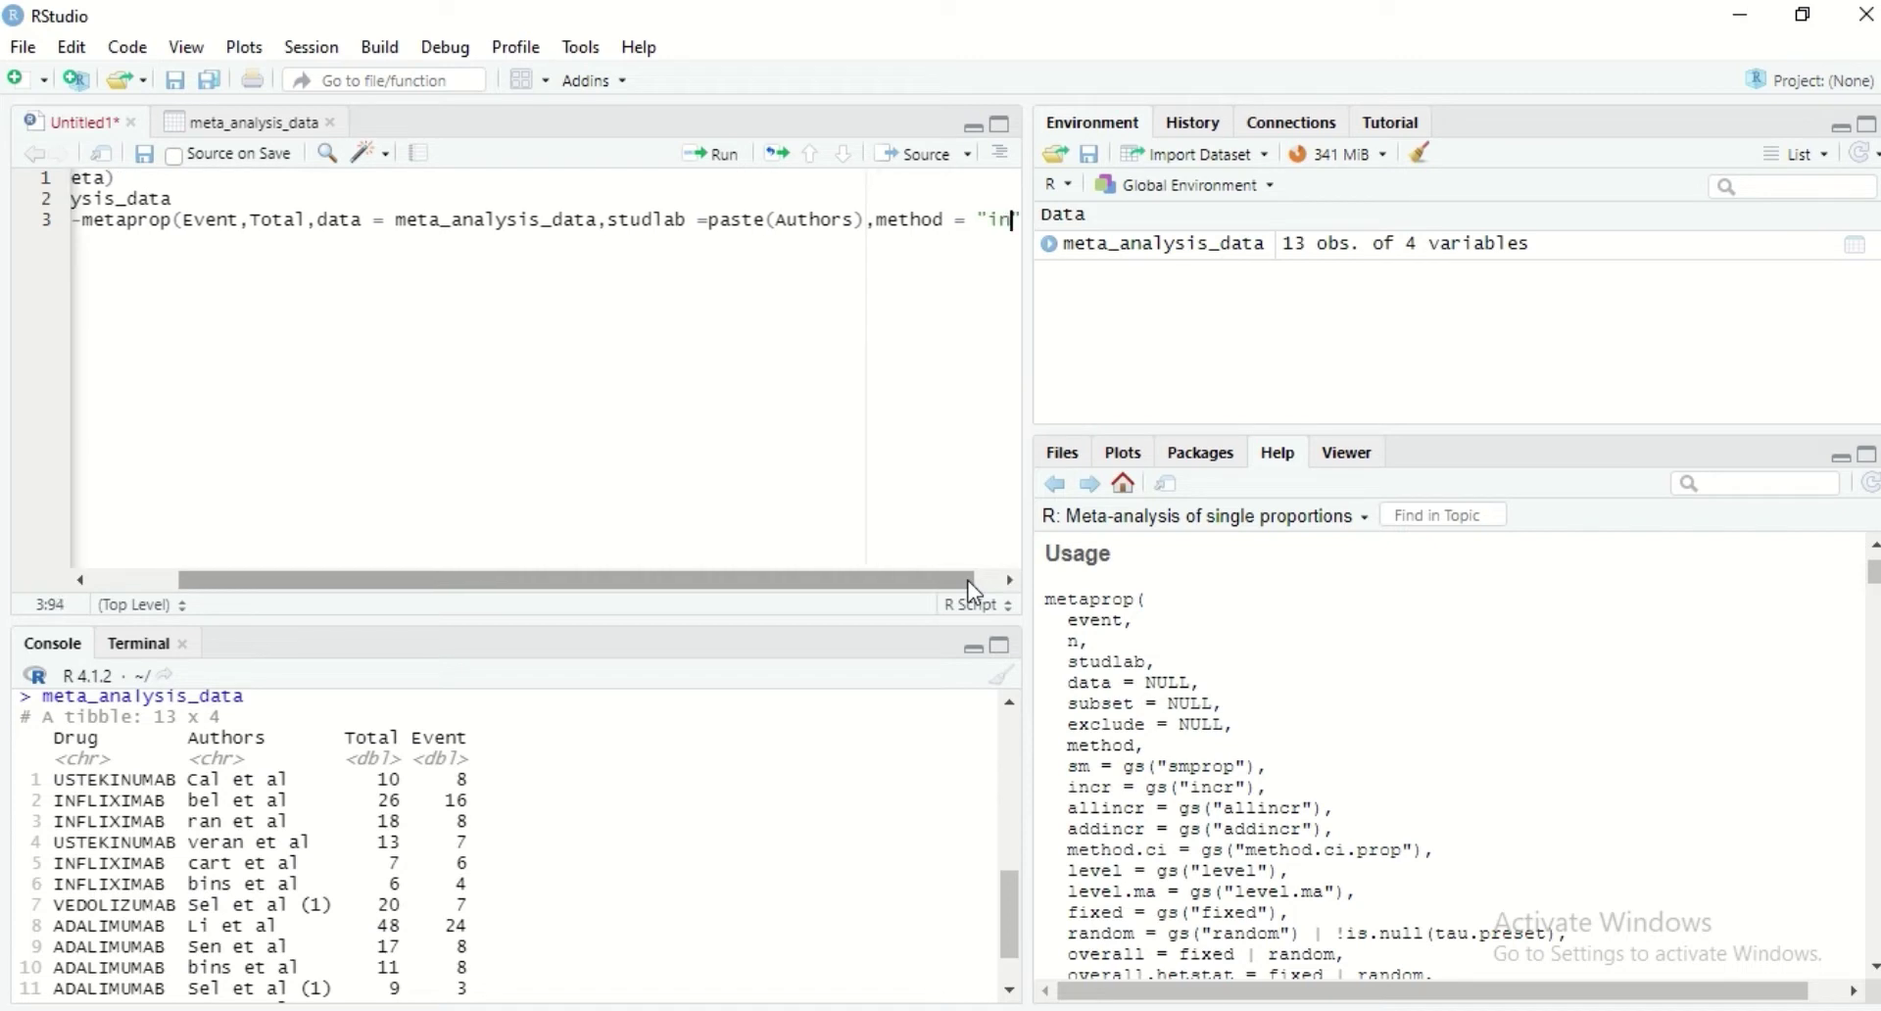
{"action": "type", "text": "e\""}
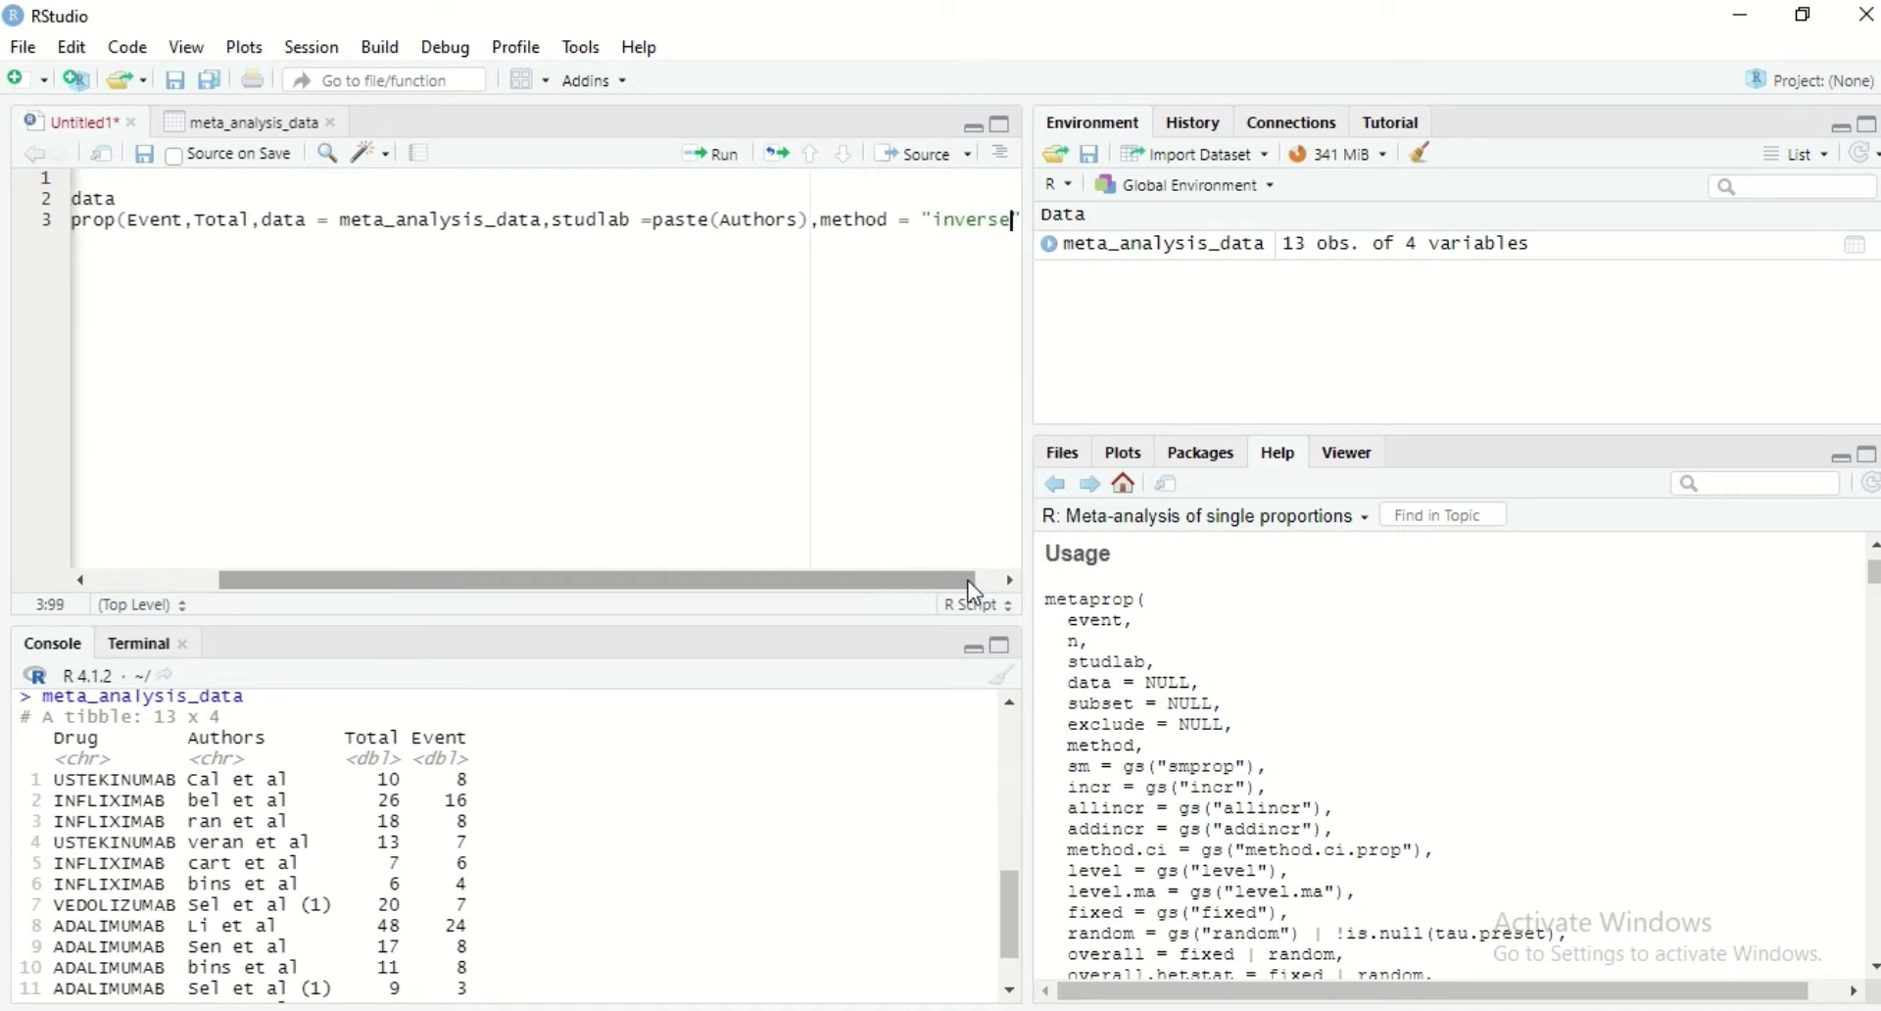
- Add the argument sm="PRAW" after the method argument, checking the pooling method and summary measure options in the metaprop help page
{"action": "type", "text": ","}
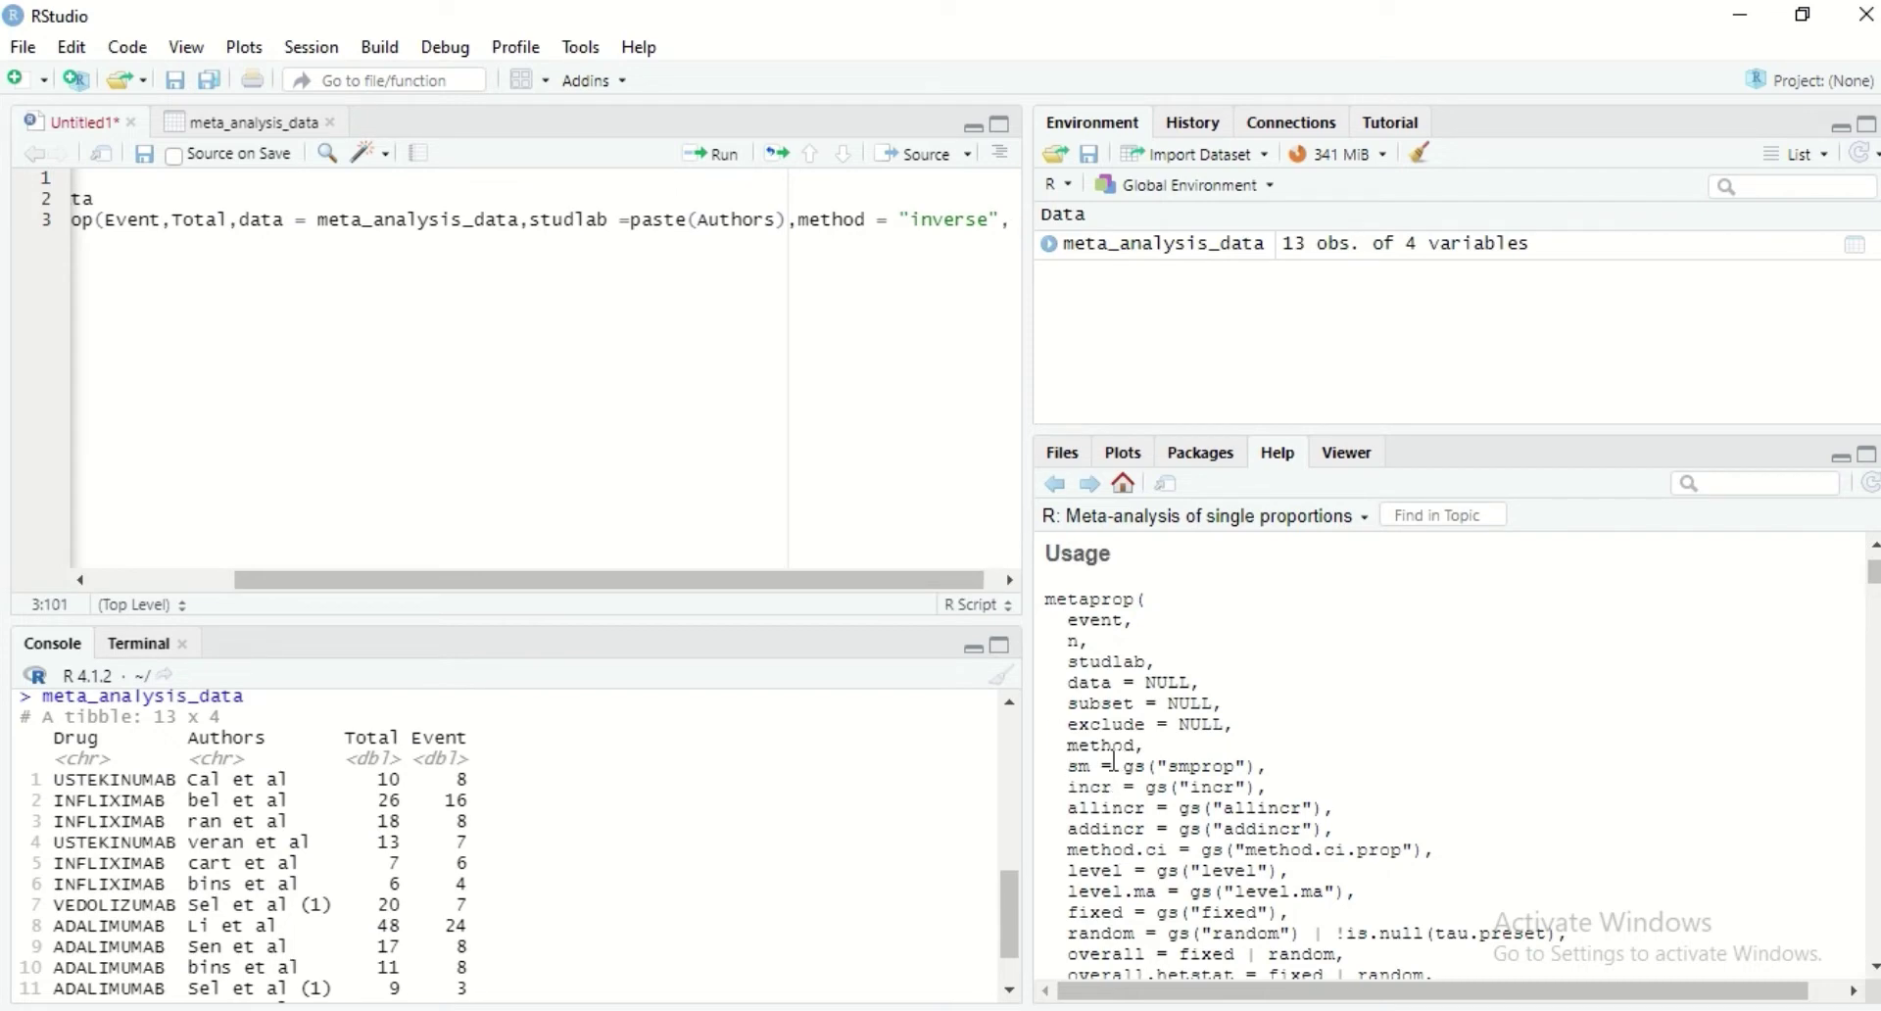
{"action": "left_click_drag", "start_coordinate": [1874, 577], "coordinate": [1874, 581]}
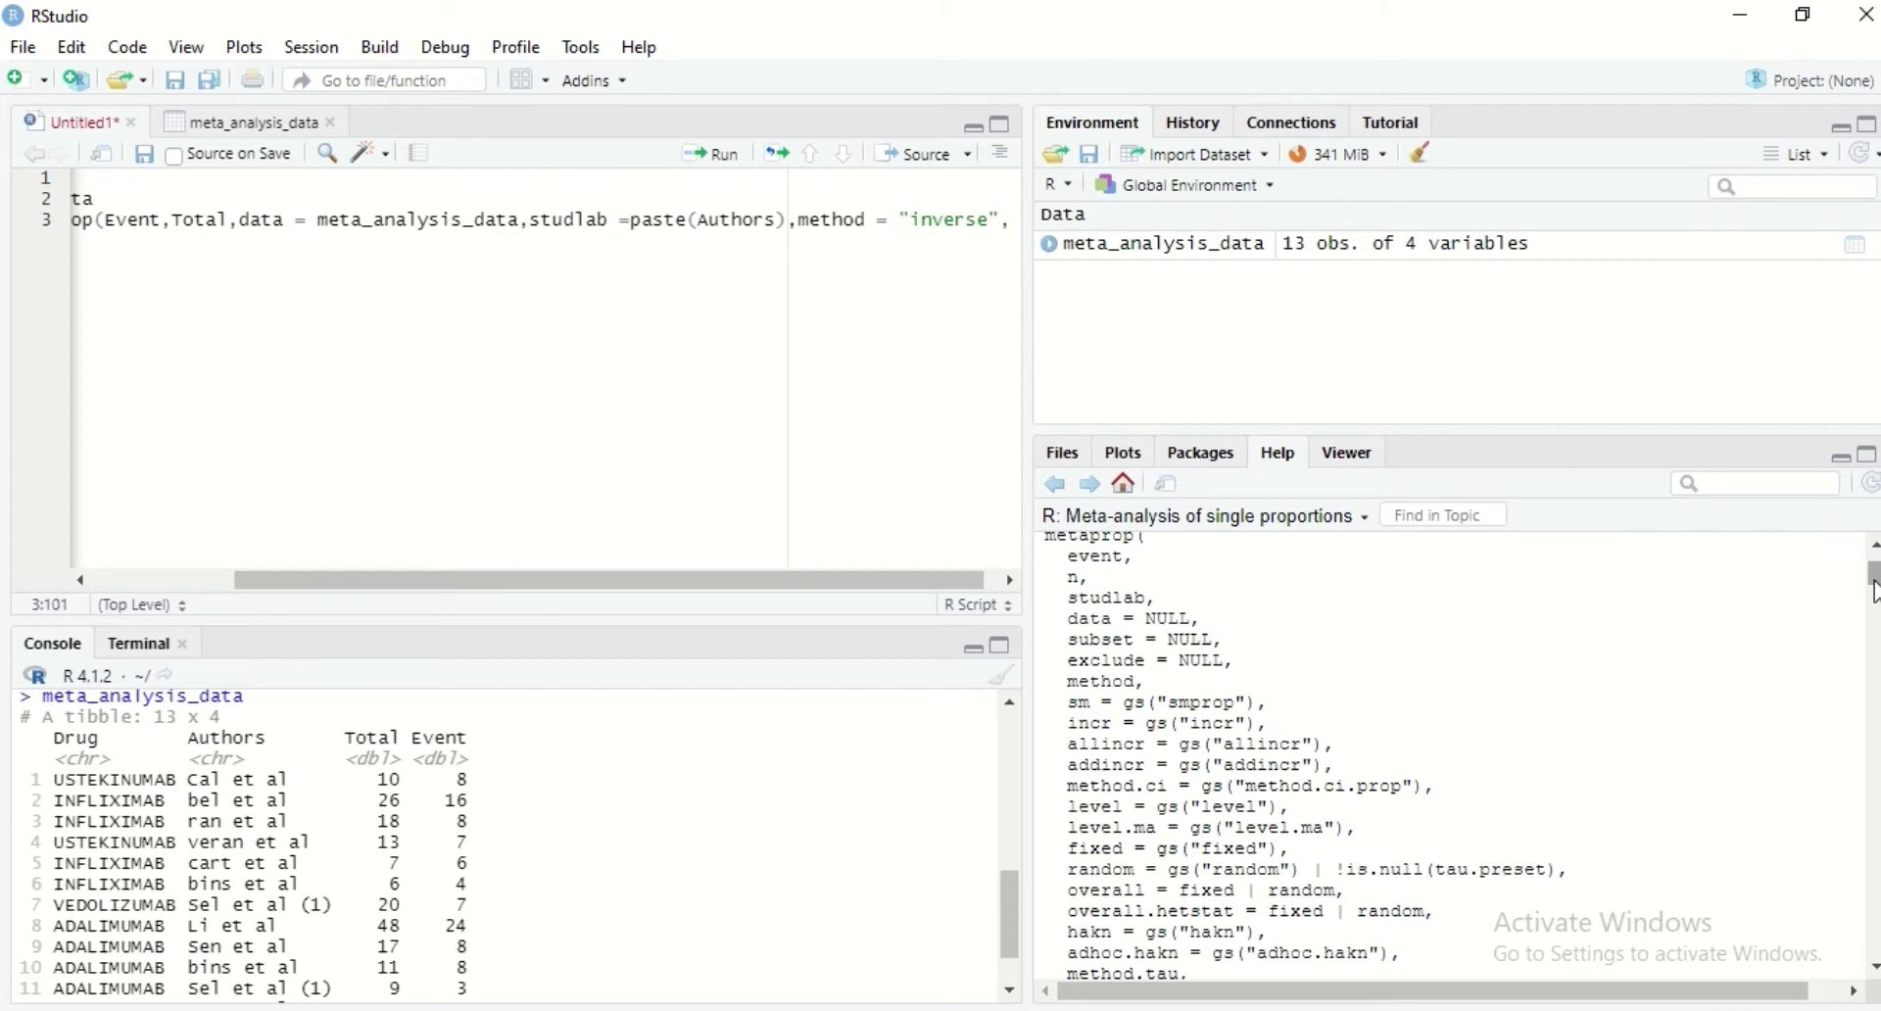
{"action": "left_click_drag", "start_coordinate": [1874, 591], "coordinate": [1874, 624]}
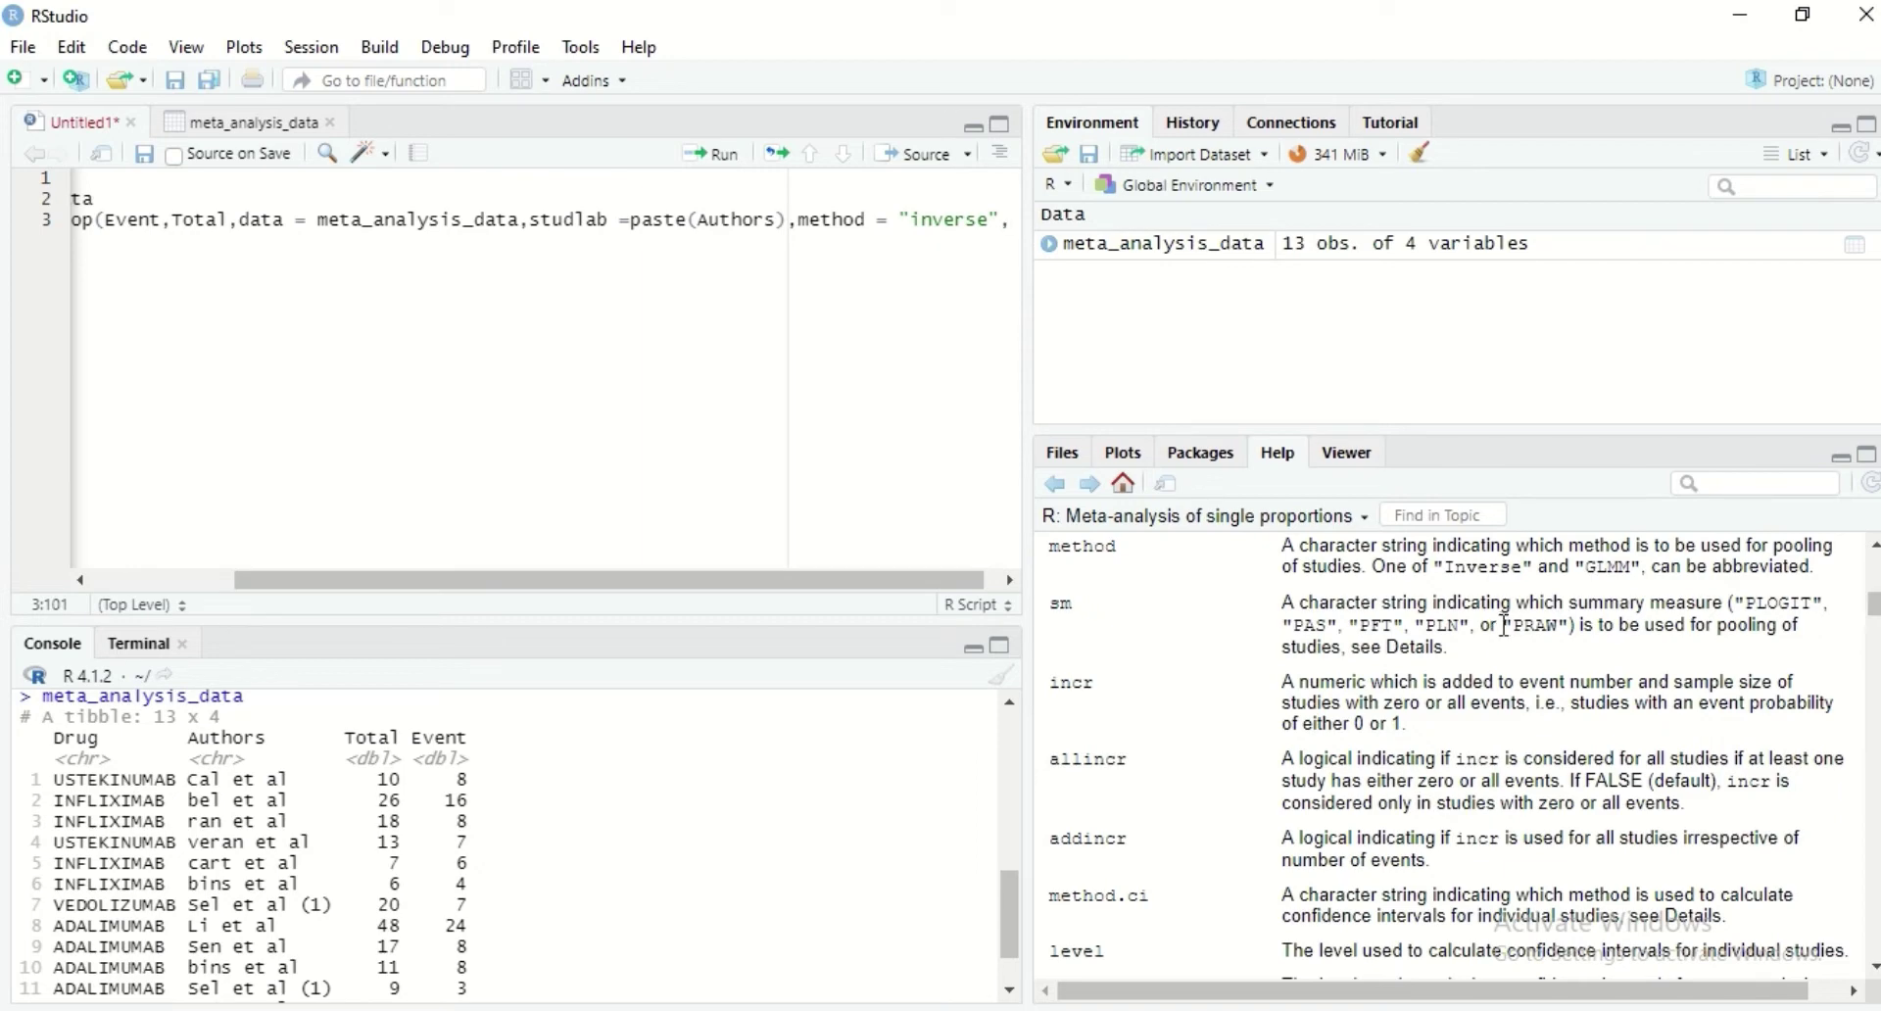
{"action": "left_click_drag", "start_coordinate": [1505, 625], "coordinate": [1577, 628]}
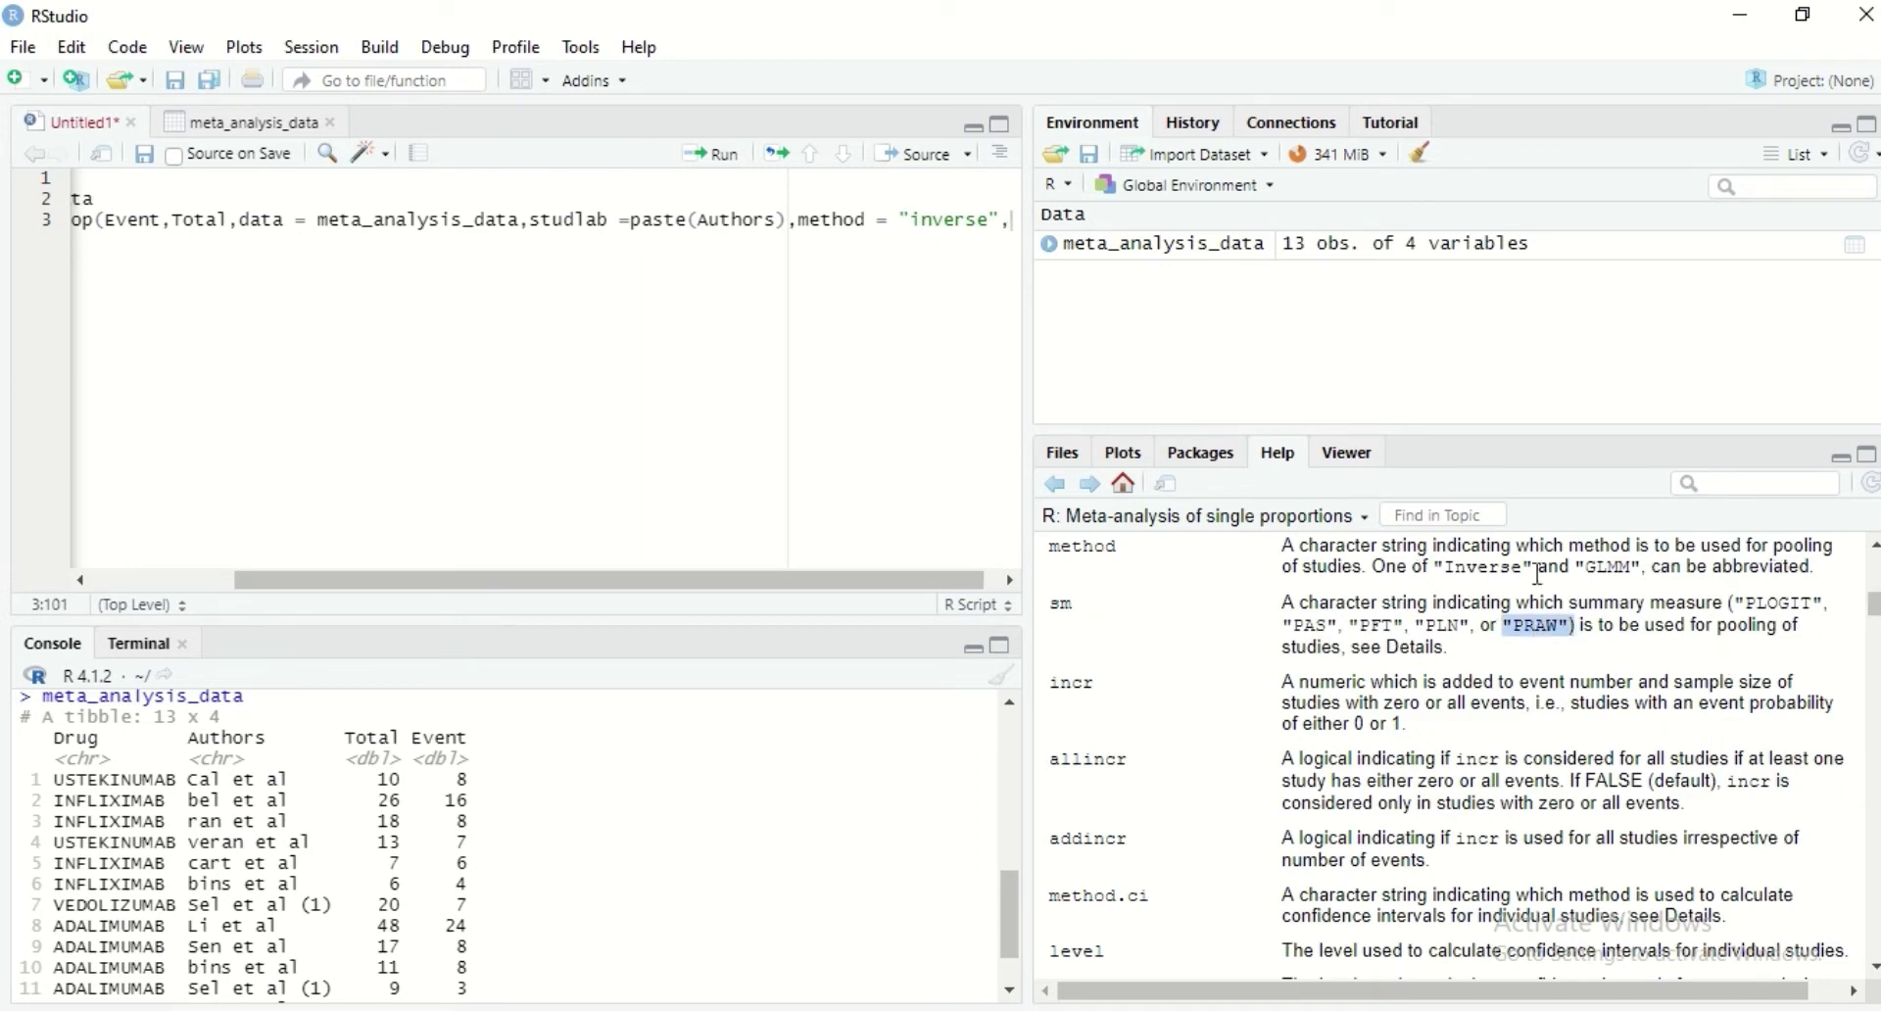
{"action": "left_click_drag", "start_coordinate": [1445, 567], "coordinate": [1525, 568]}
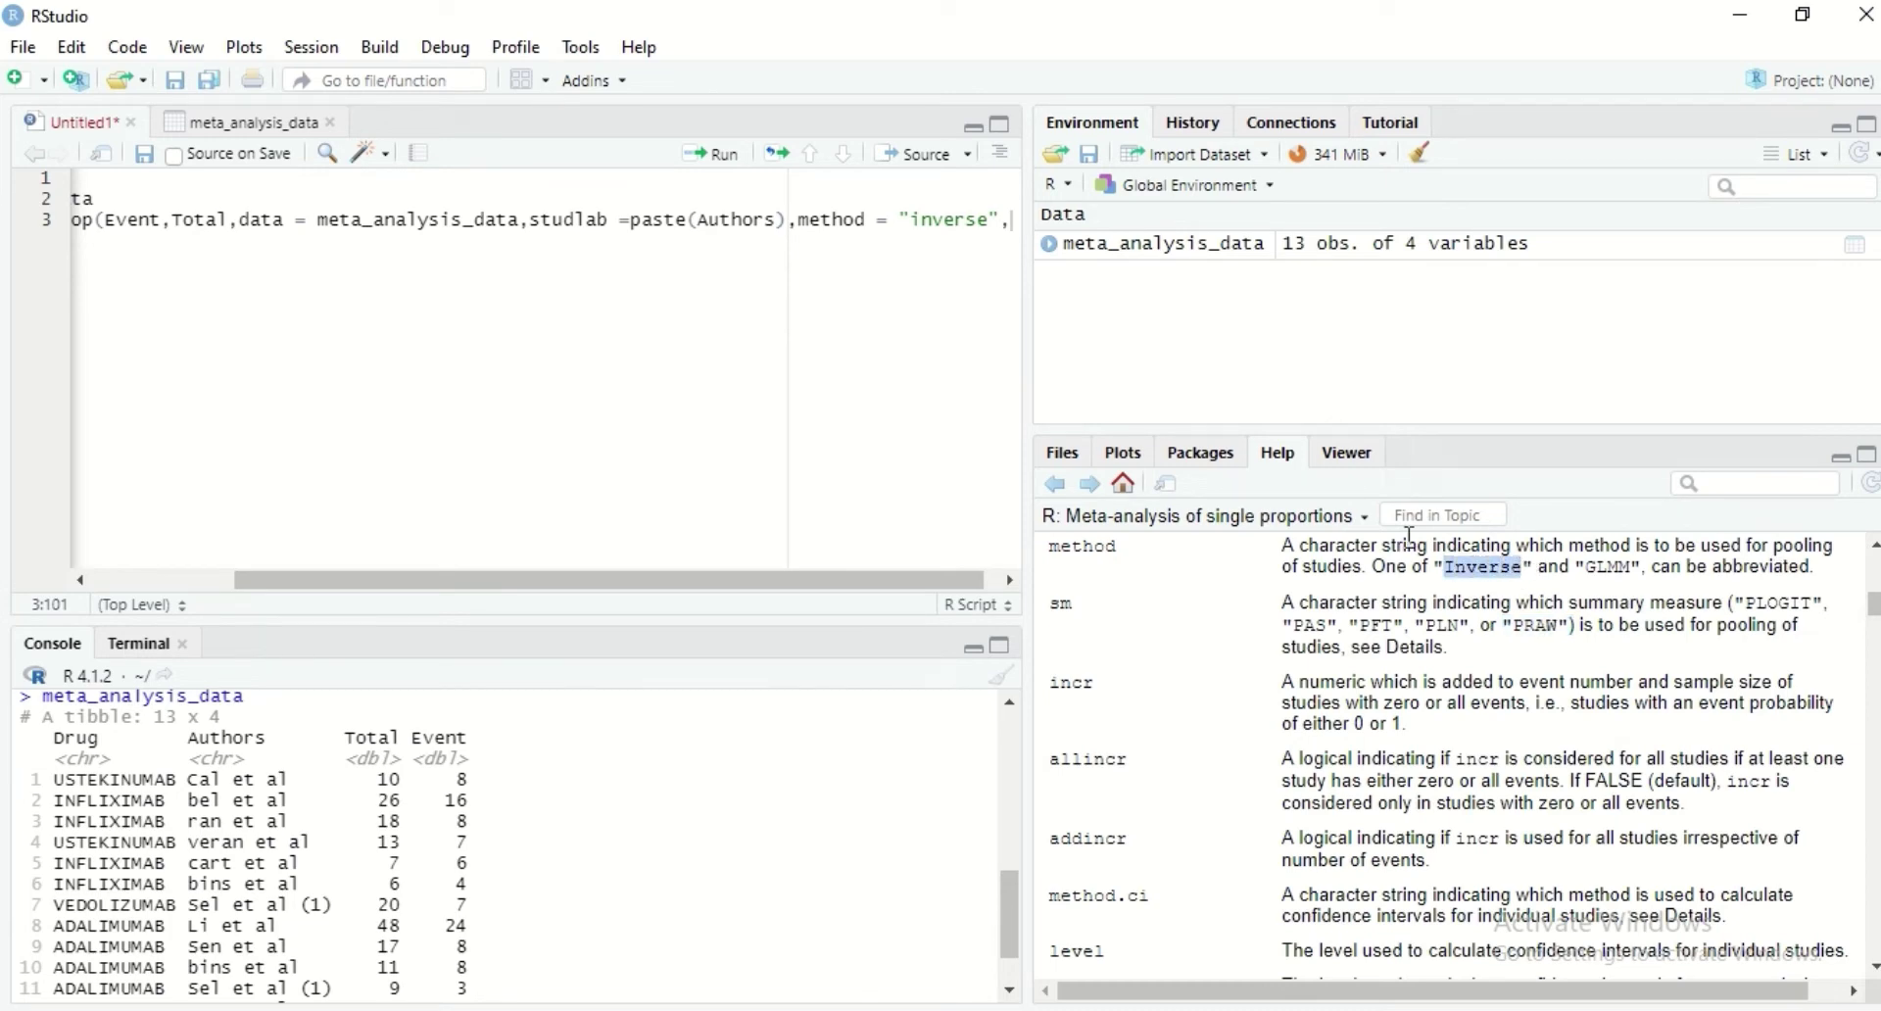
{"action": "left_click", "coordinate": [1014, 219]}
{"action": "type", "text": "sm"}
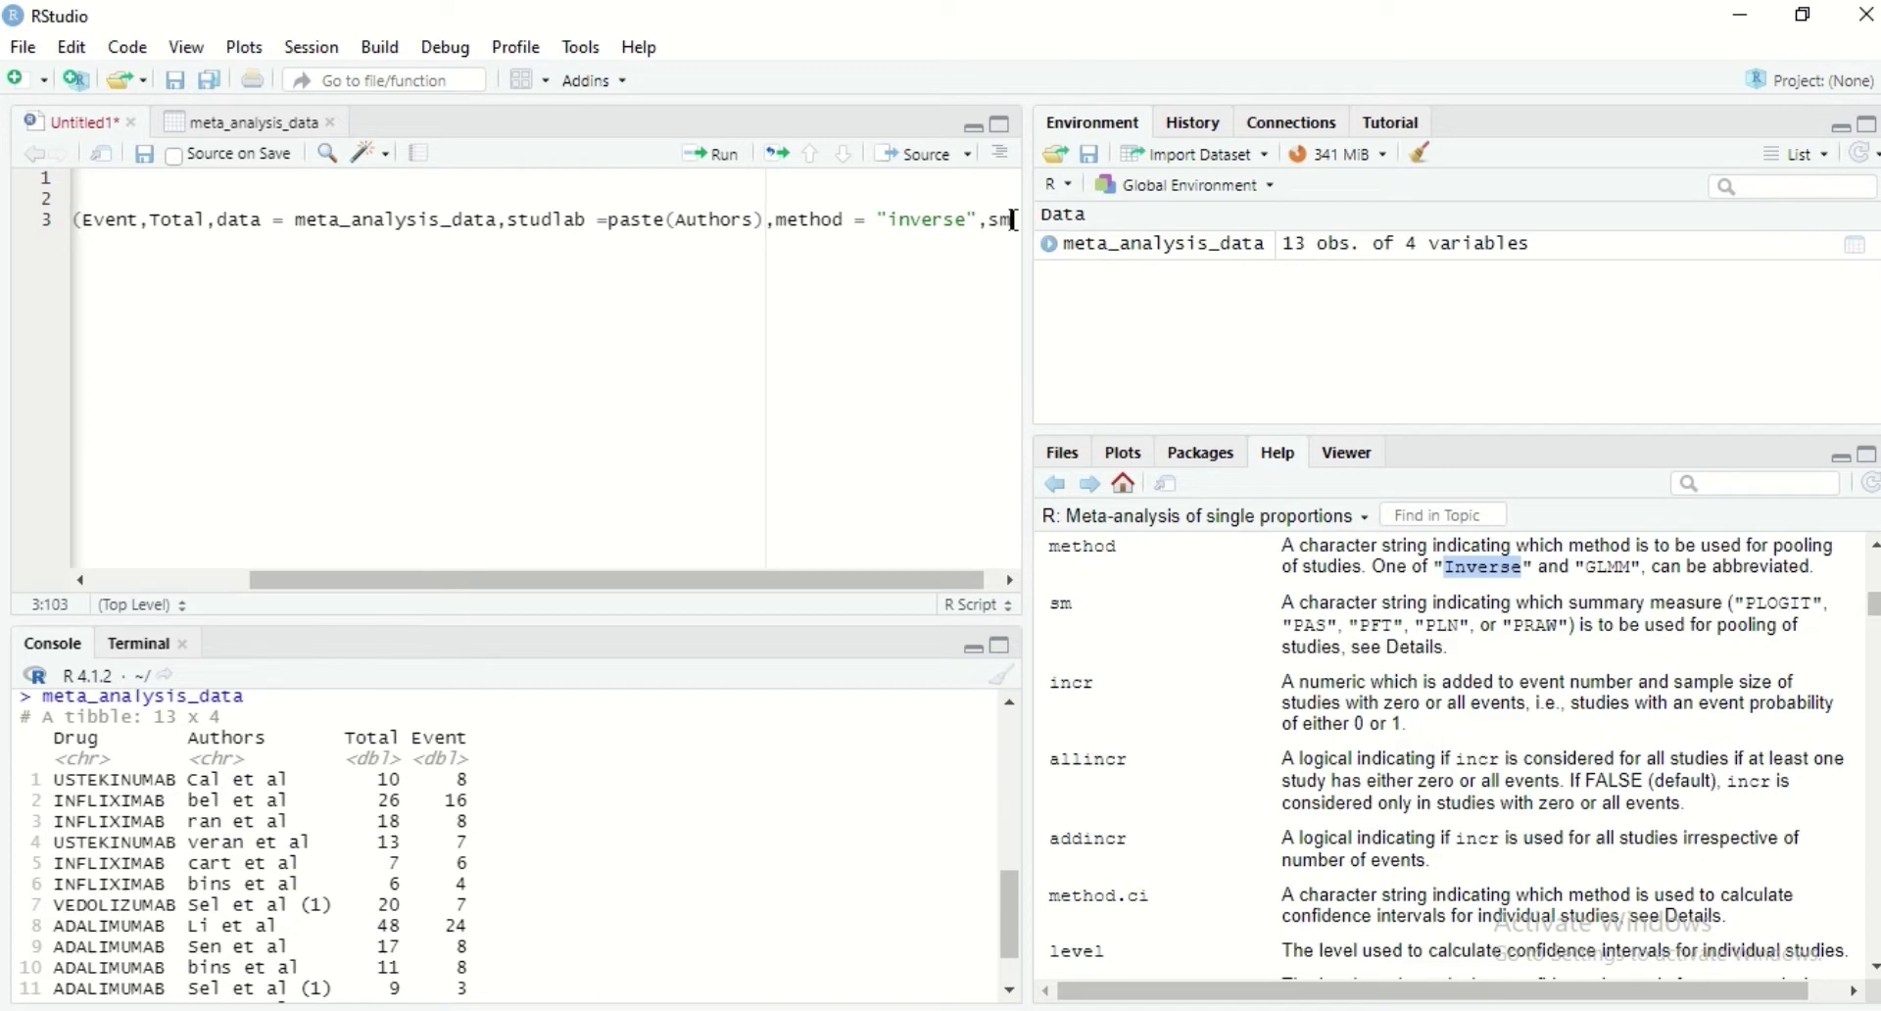
{"action": "type", "text": "="}
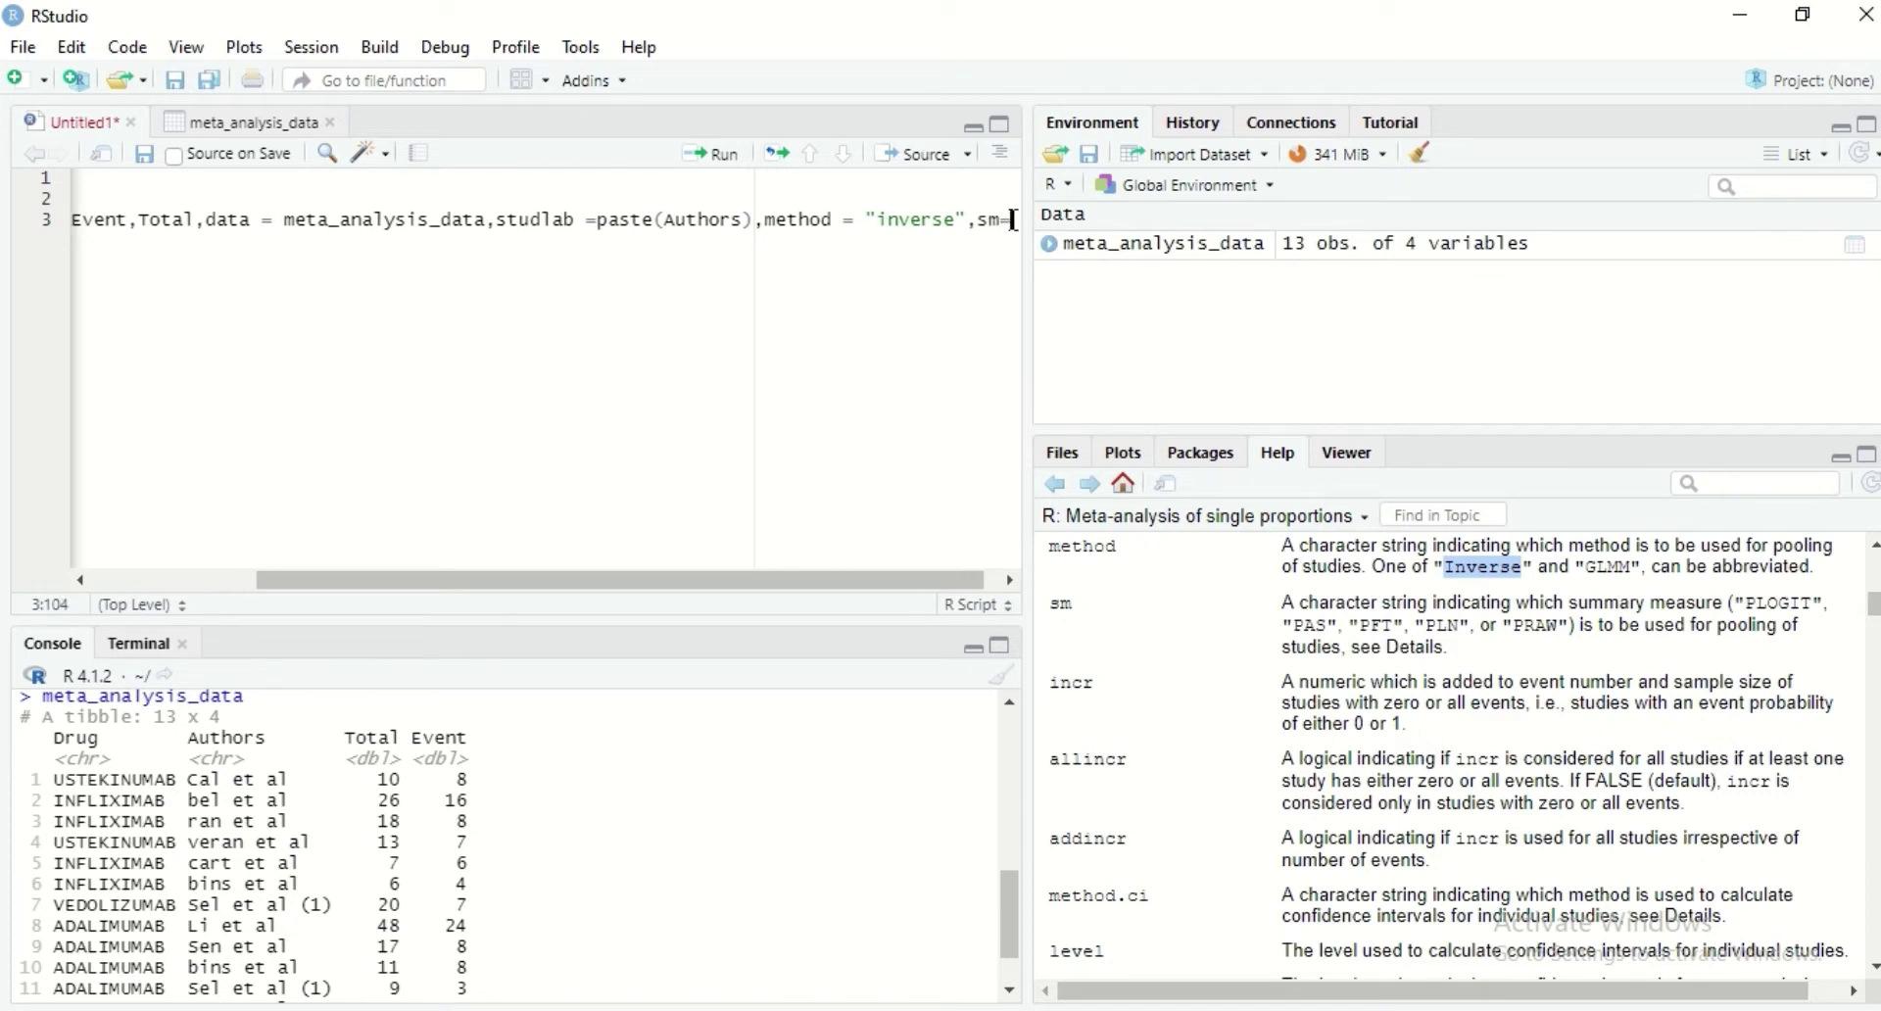
{"action": "type", "text": "\""}
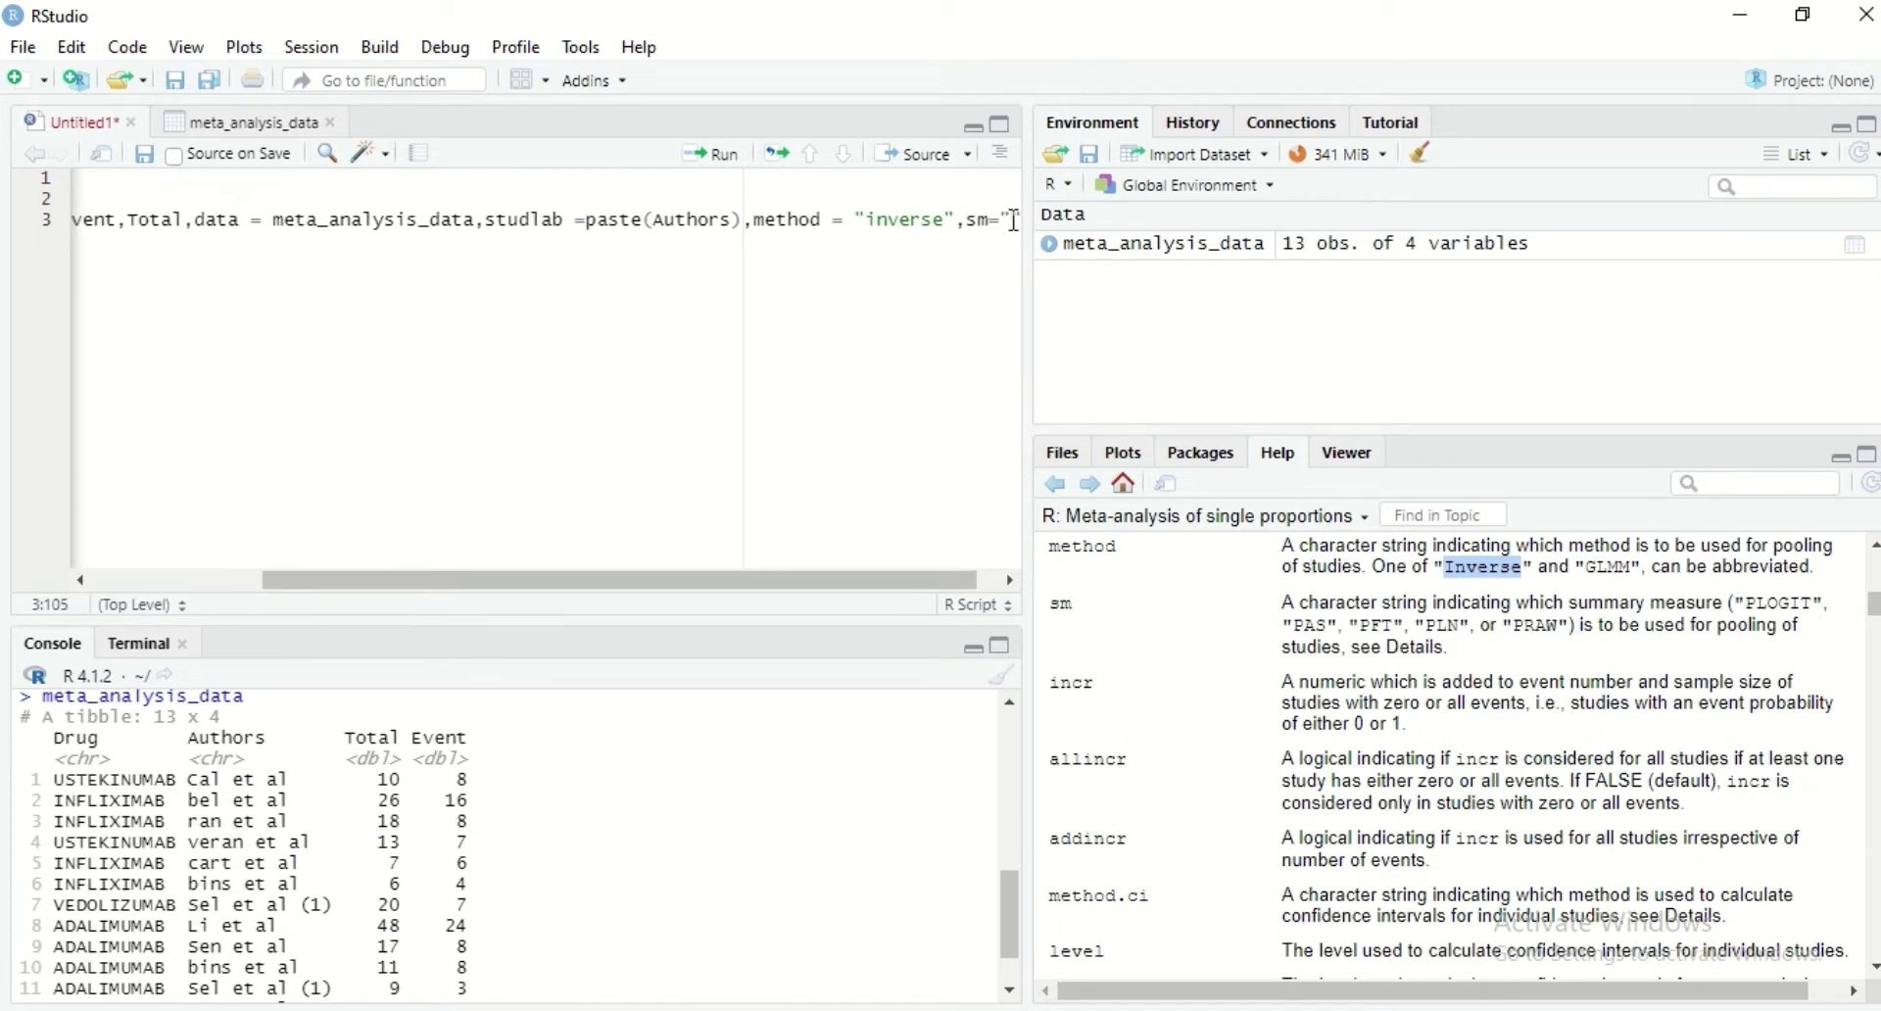
{"action": "type", "text": "PRAW"}
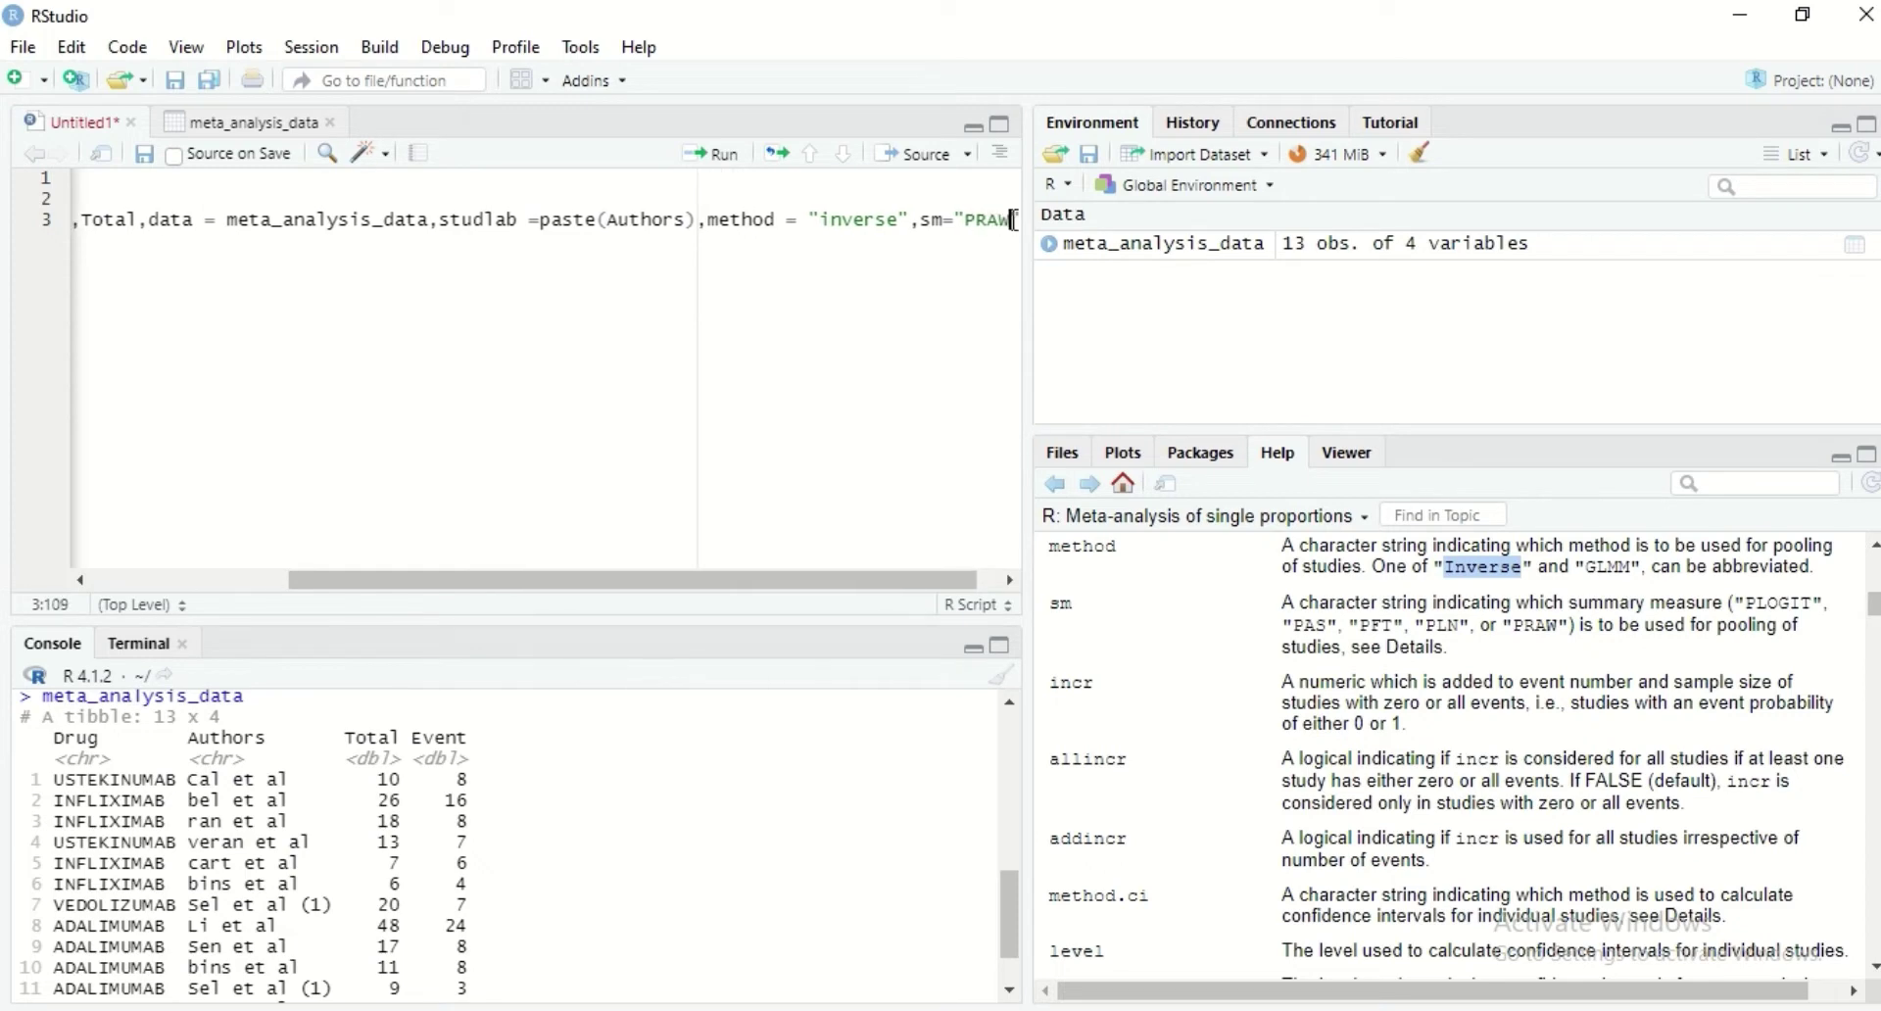
{"action": "type", "text": "\""}
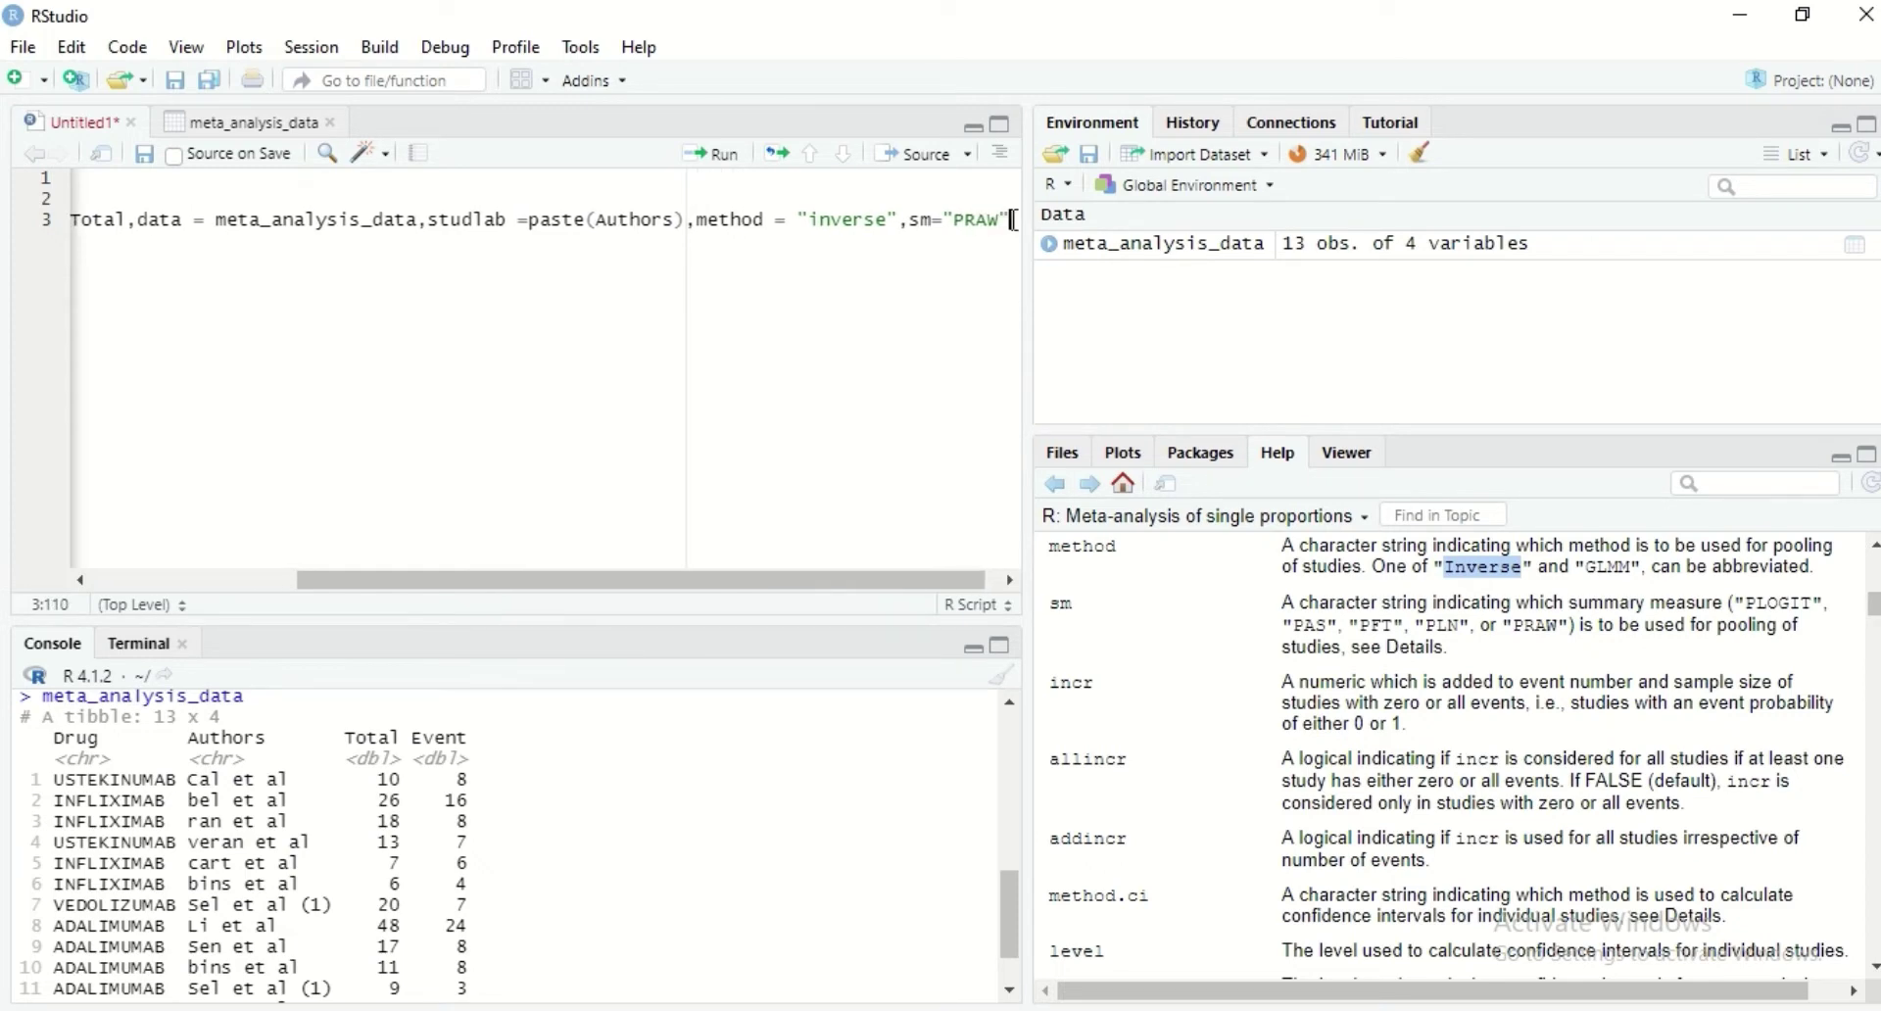
{"action": "type", "text": ","}
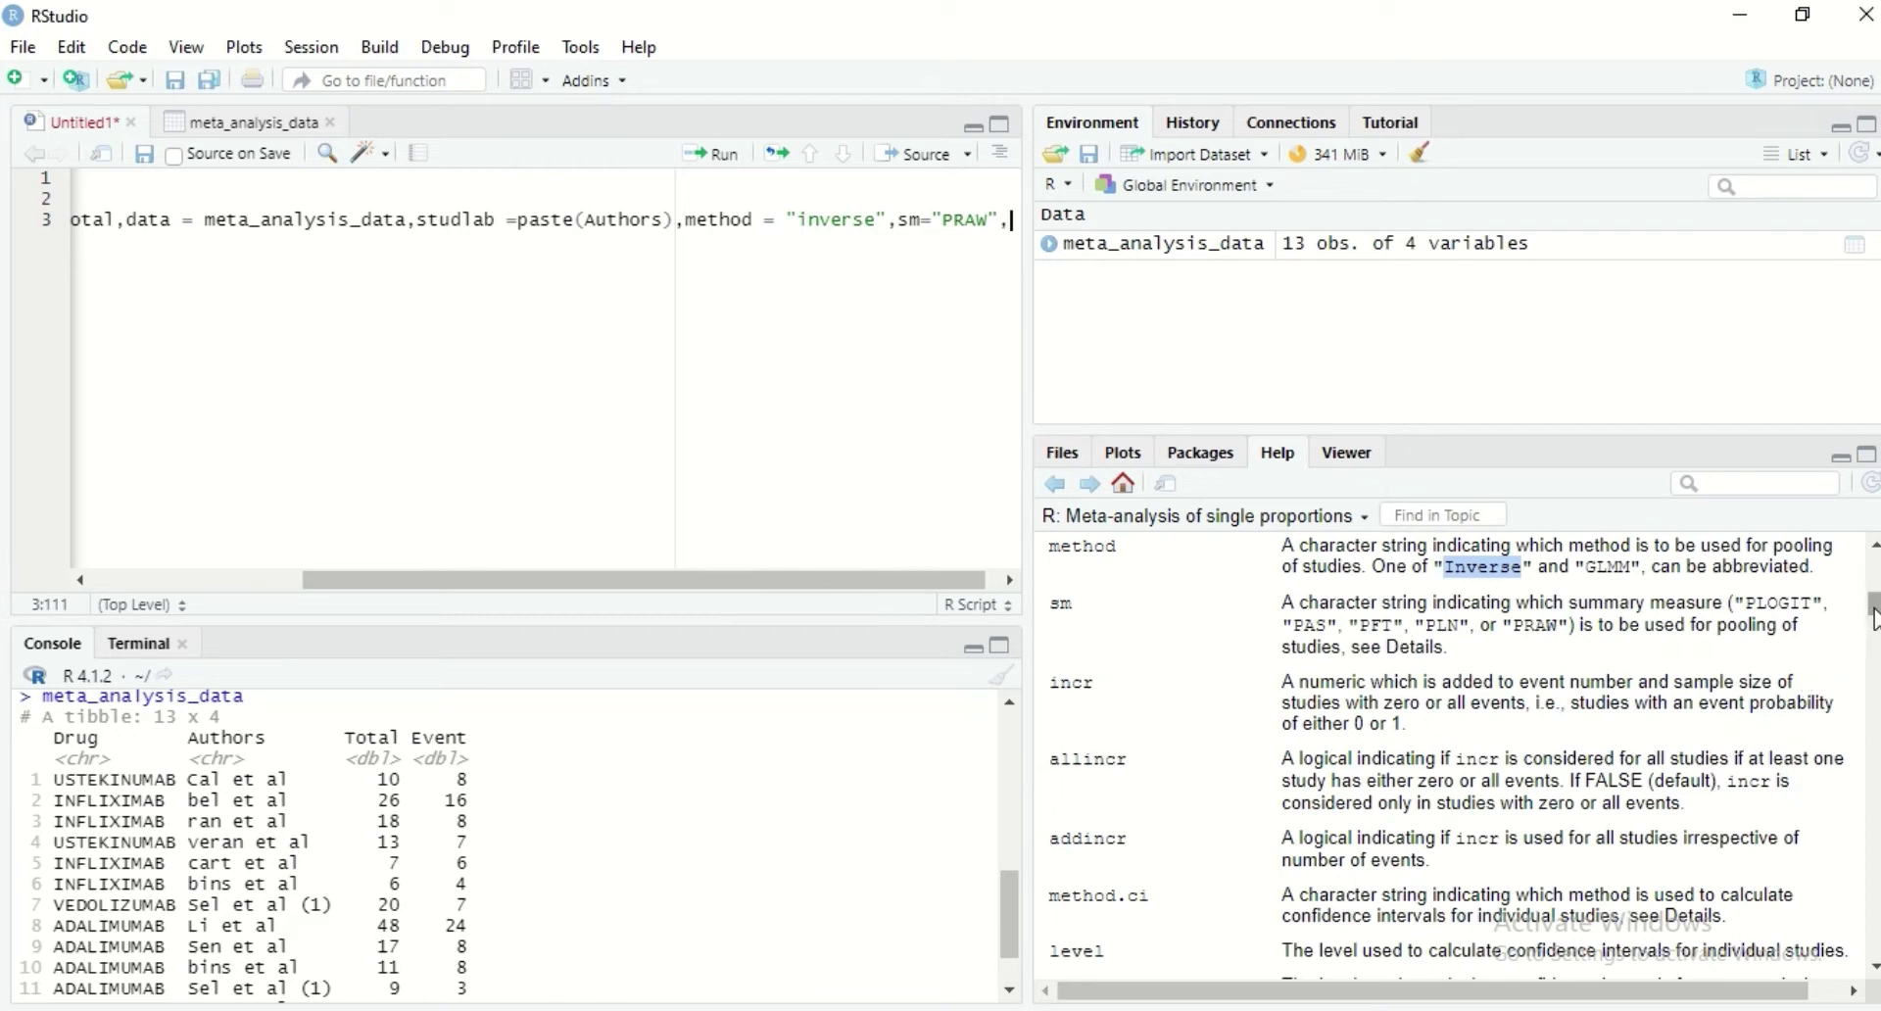
- Read the descriptions of method.ci and the arguments that follow it in the metaprop help page
{"action": "left_click_drag", "start_coordinate": [1873, 613], "coordinate": [1874, 619]}
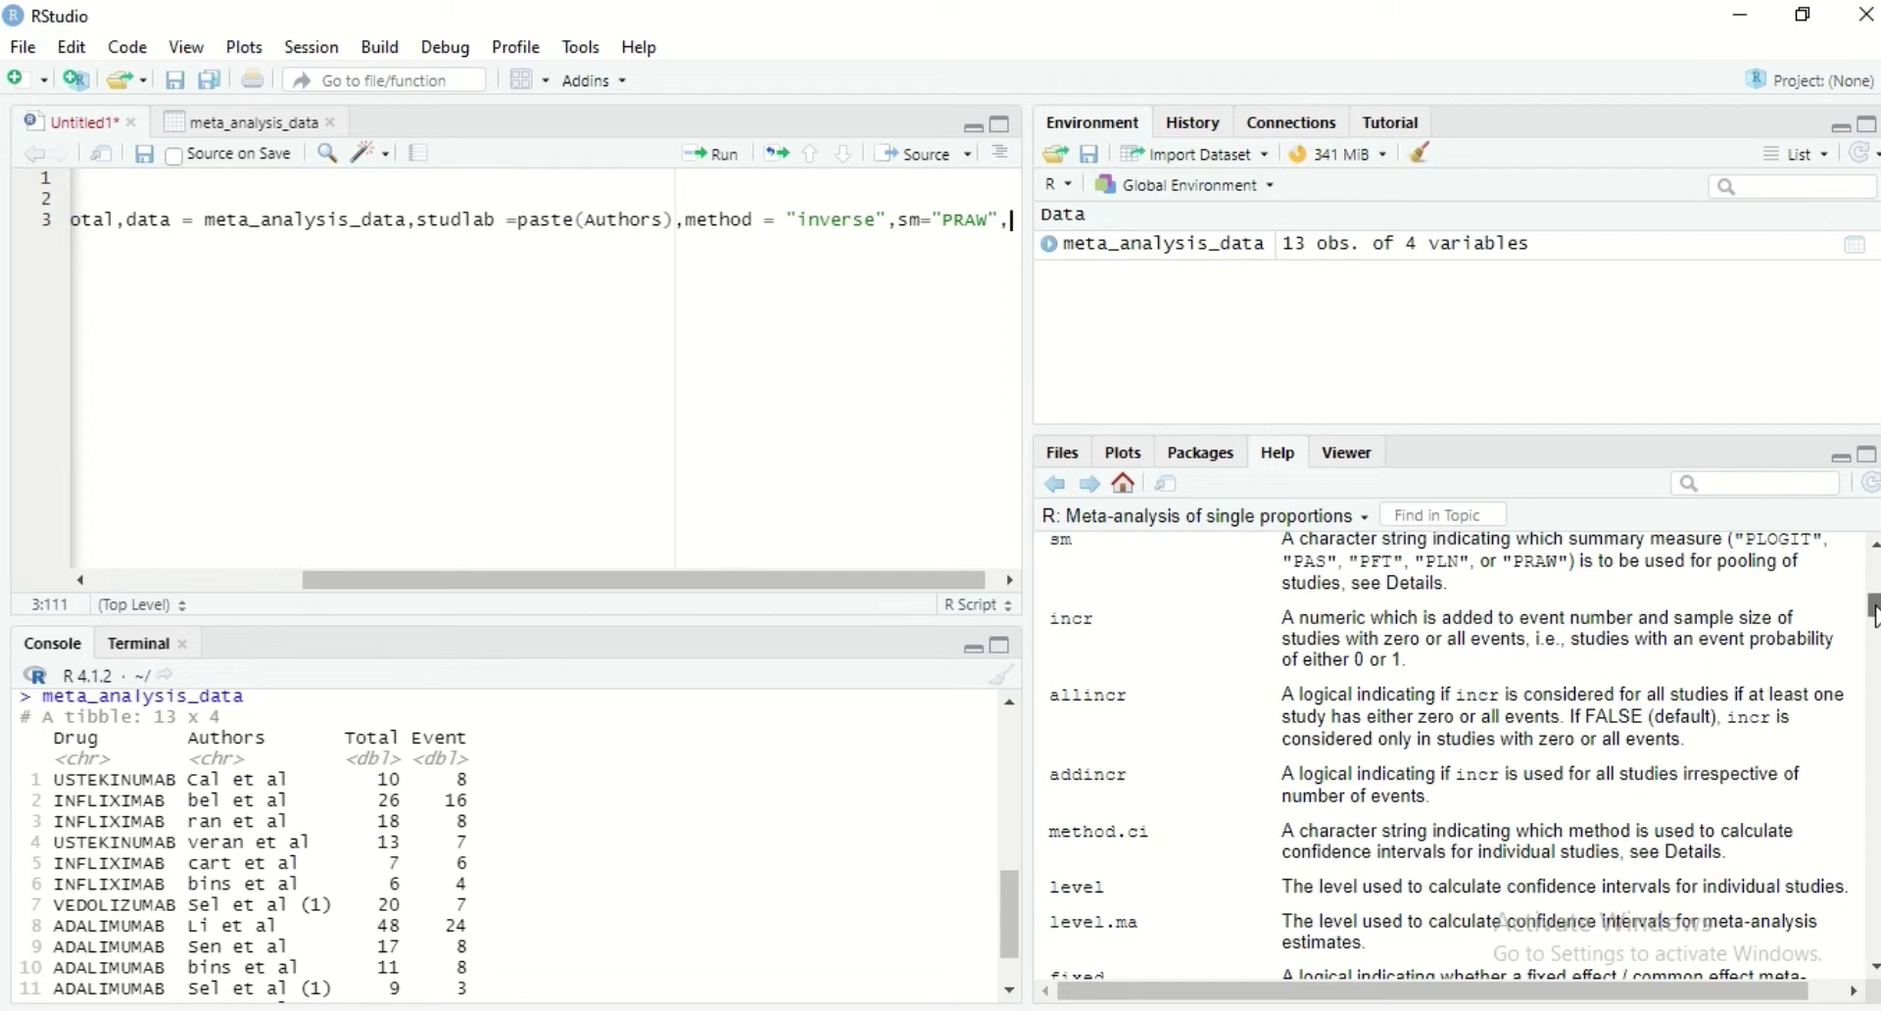
{"action": "scroll", "coordinate": [1873, 609], "scroll_direction": "down", "scroll_amount": 1}
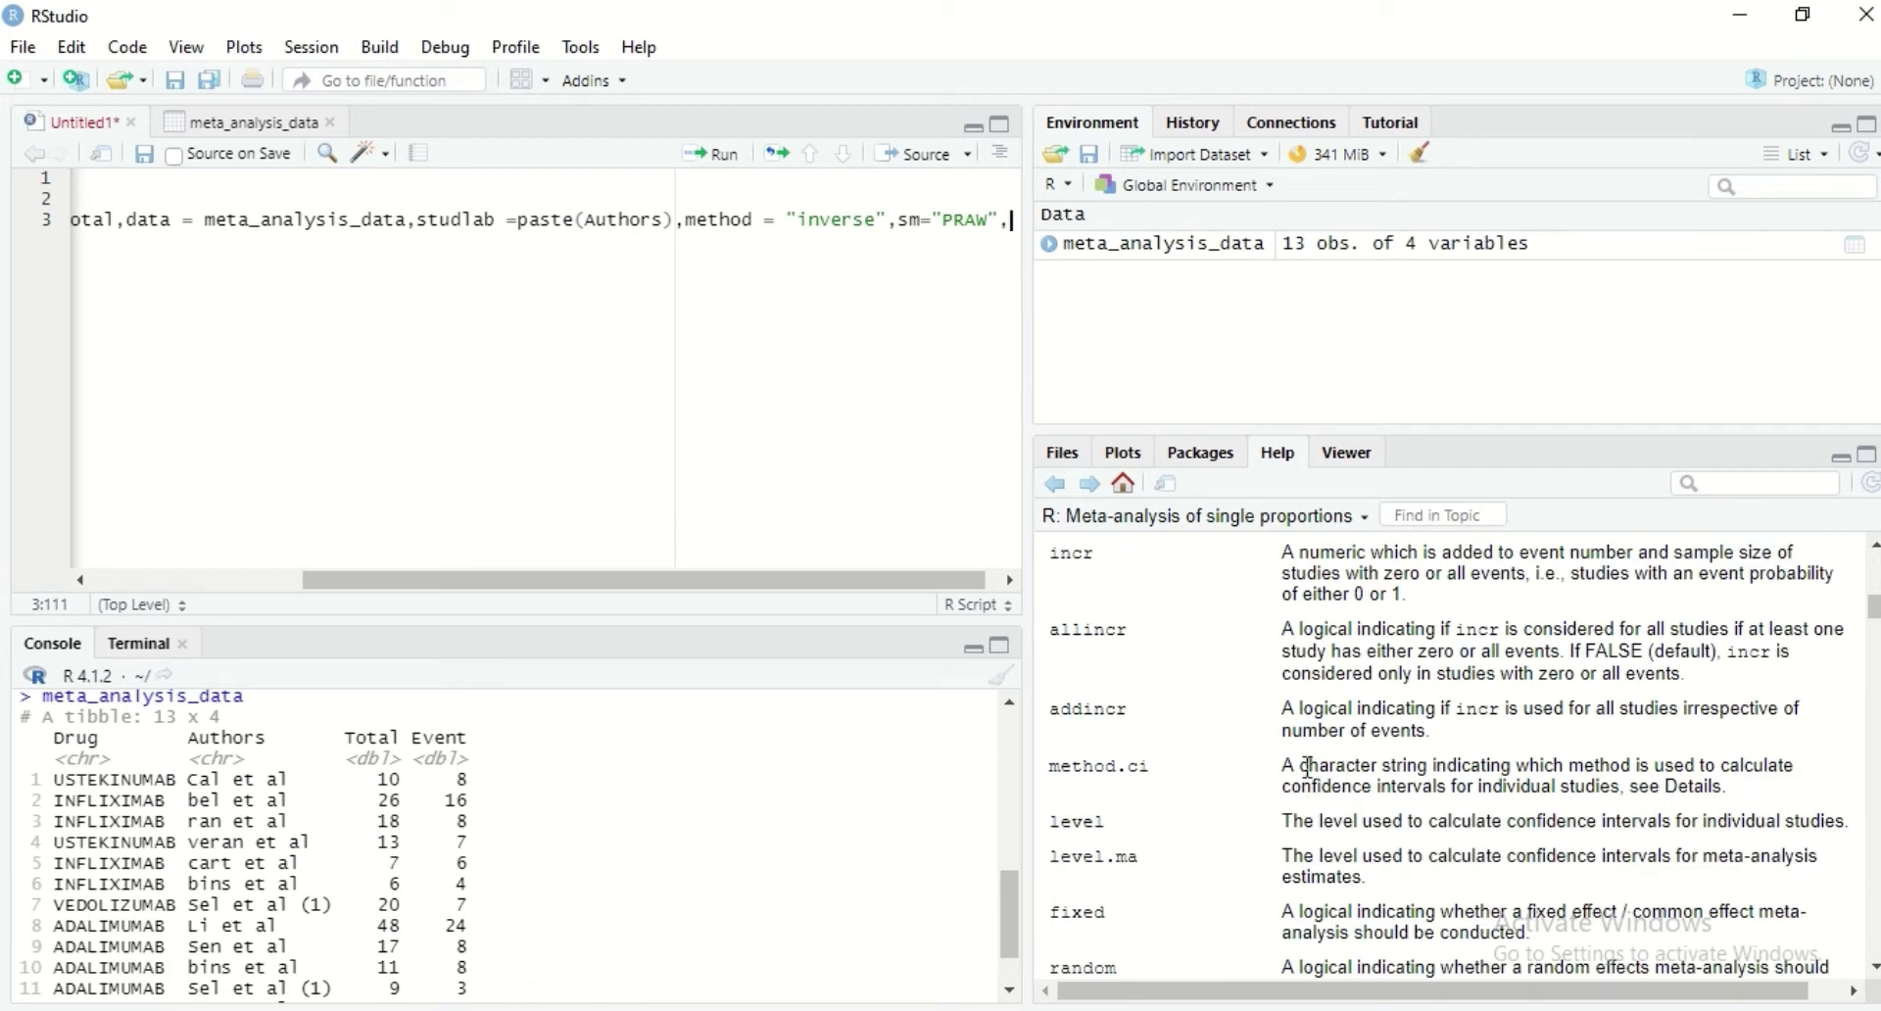
{"action": "left_click_drag", "start_coordinate": [1287, 767], "coordinate": [1763, 784]}
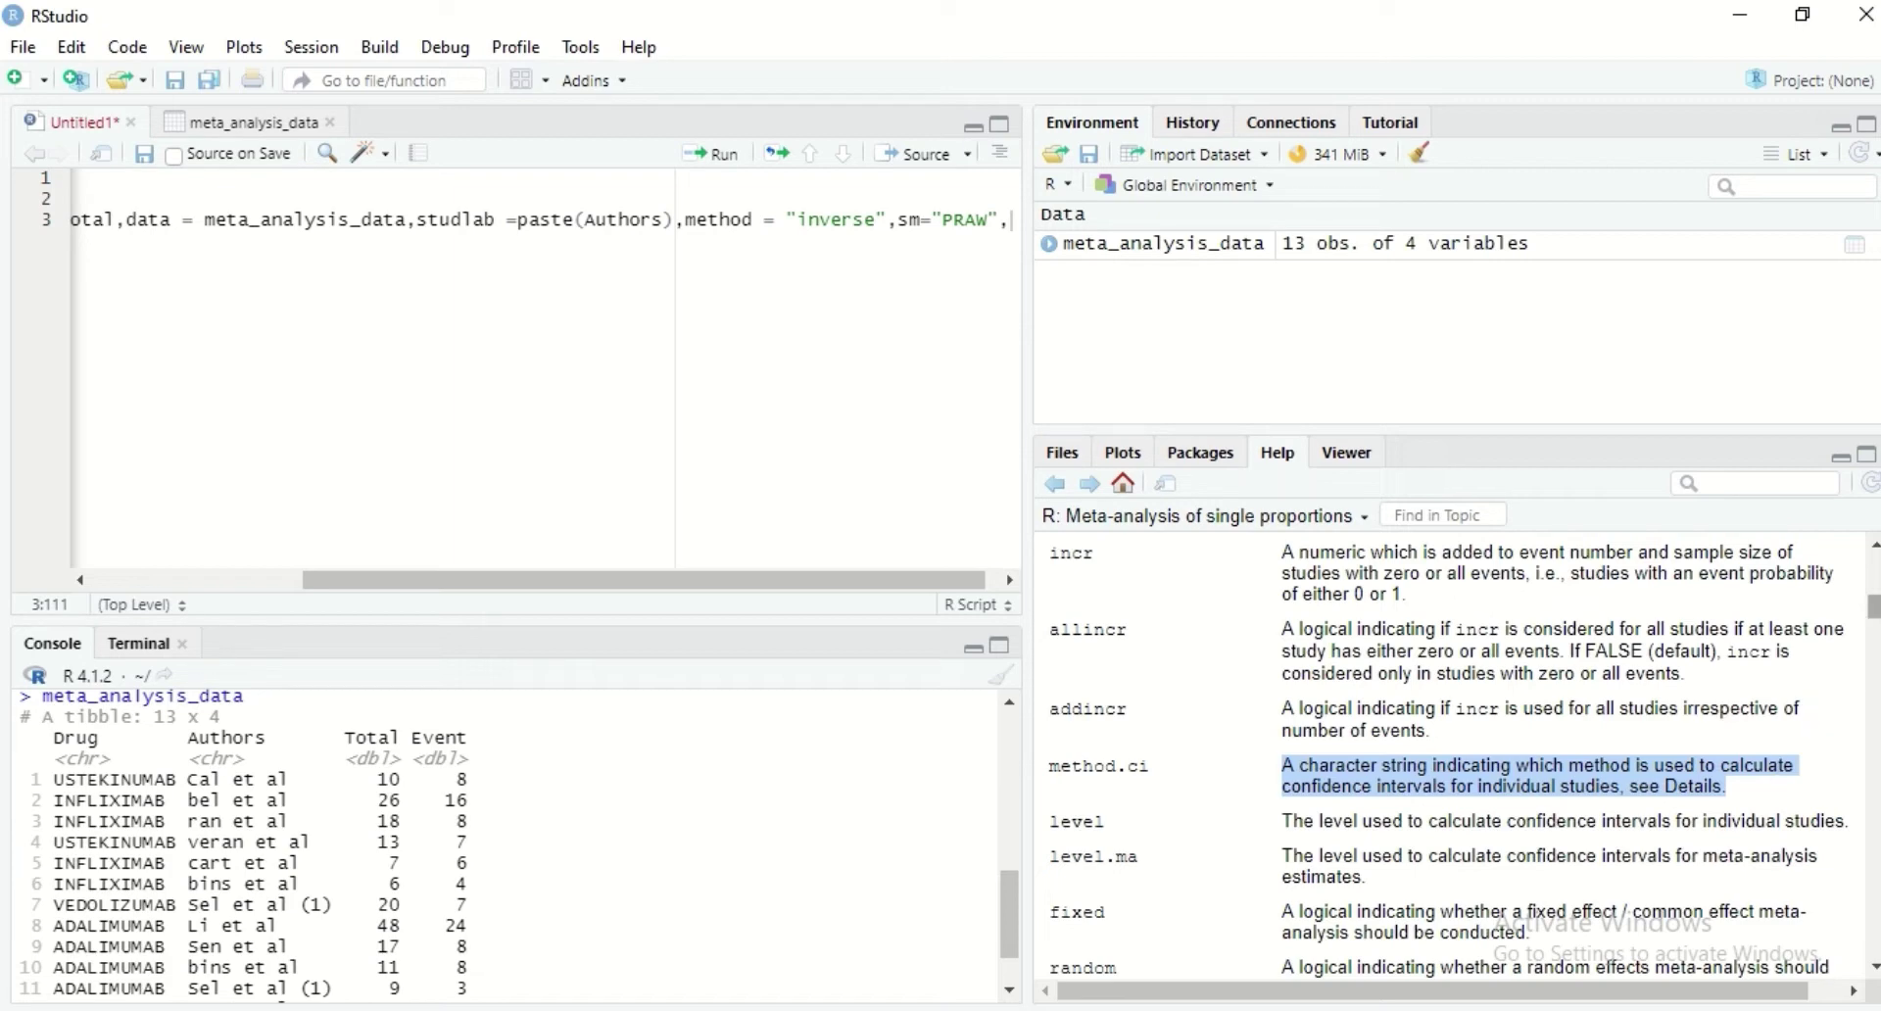
{"action": "left_click_drag", "start_coordinate": [1873, 612], "coordinate": [1873, 619]}
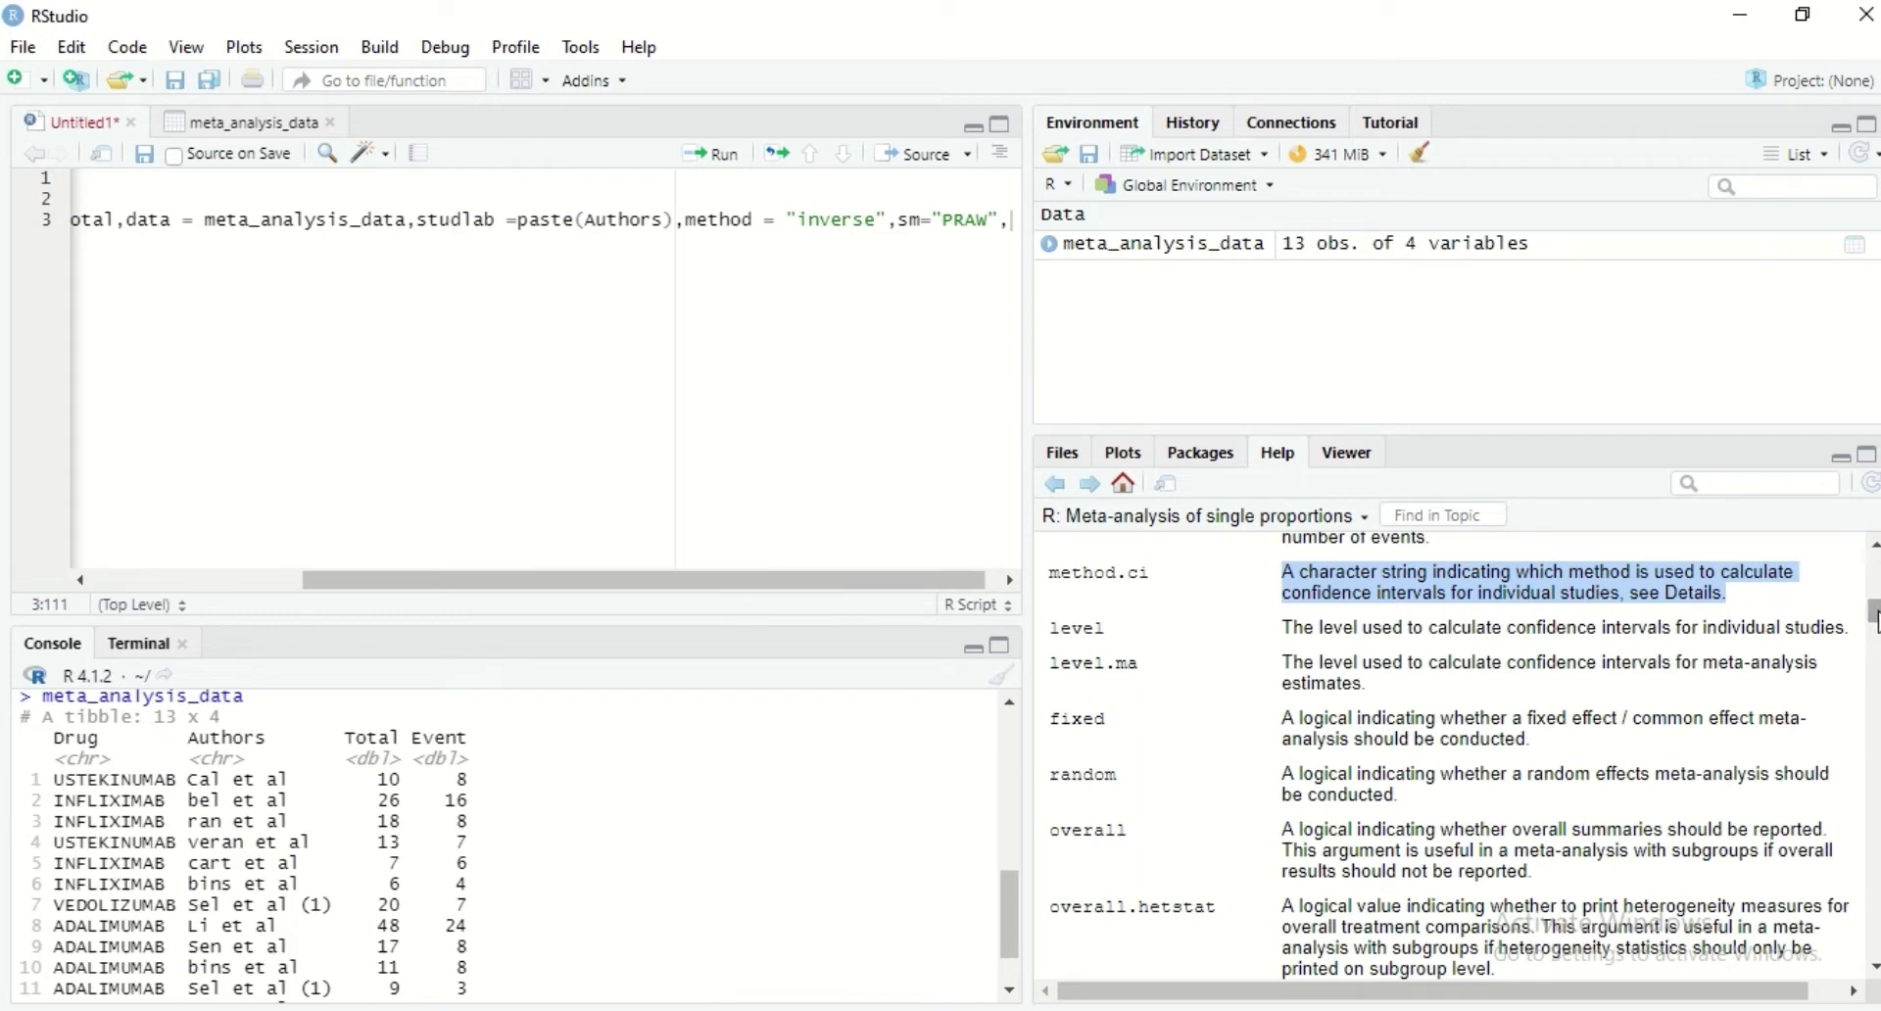
{"action": "left_click_drag", "start_coordinate": [1877, 613], "coordinate": [1876, 613]}
- Finish the metaprop call with sm="PRAW" as its last argument and run the line to create myresult
{"action": "key", "text": "Left"}
{"action": "key", "text": "Left"}
{"action": "key", "text": "Right"}
{"action": "key", "text": "Right"}
{"action": "key", "text": "Left"}
{"action": "key", "text": "Left"}
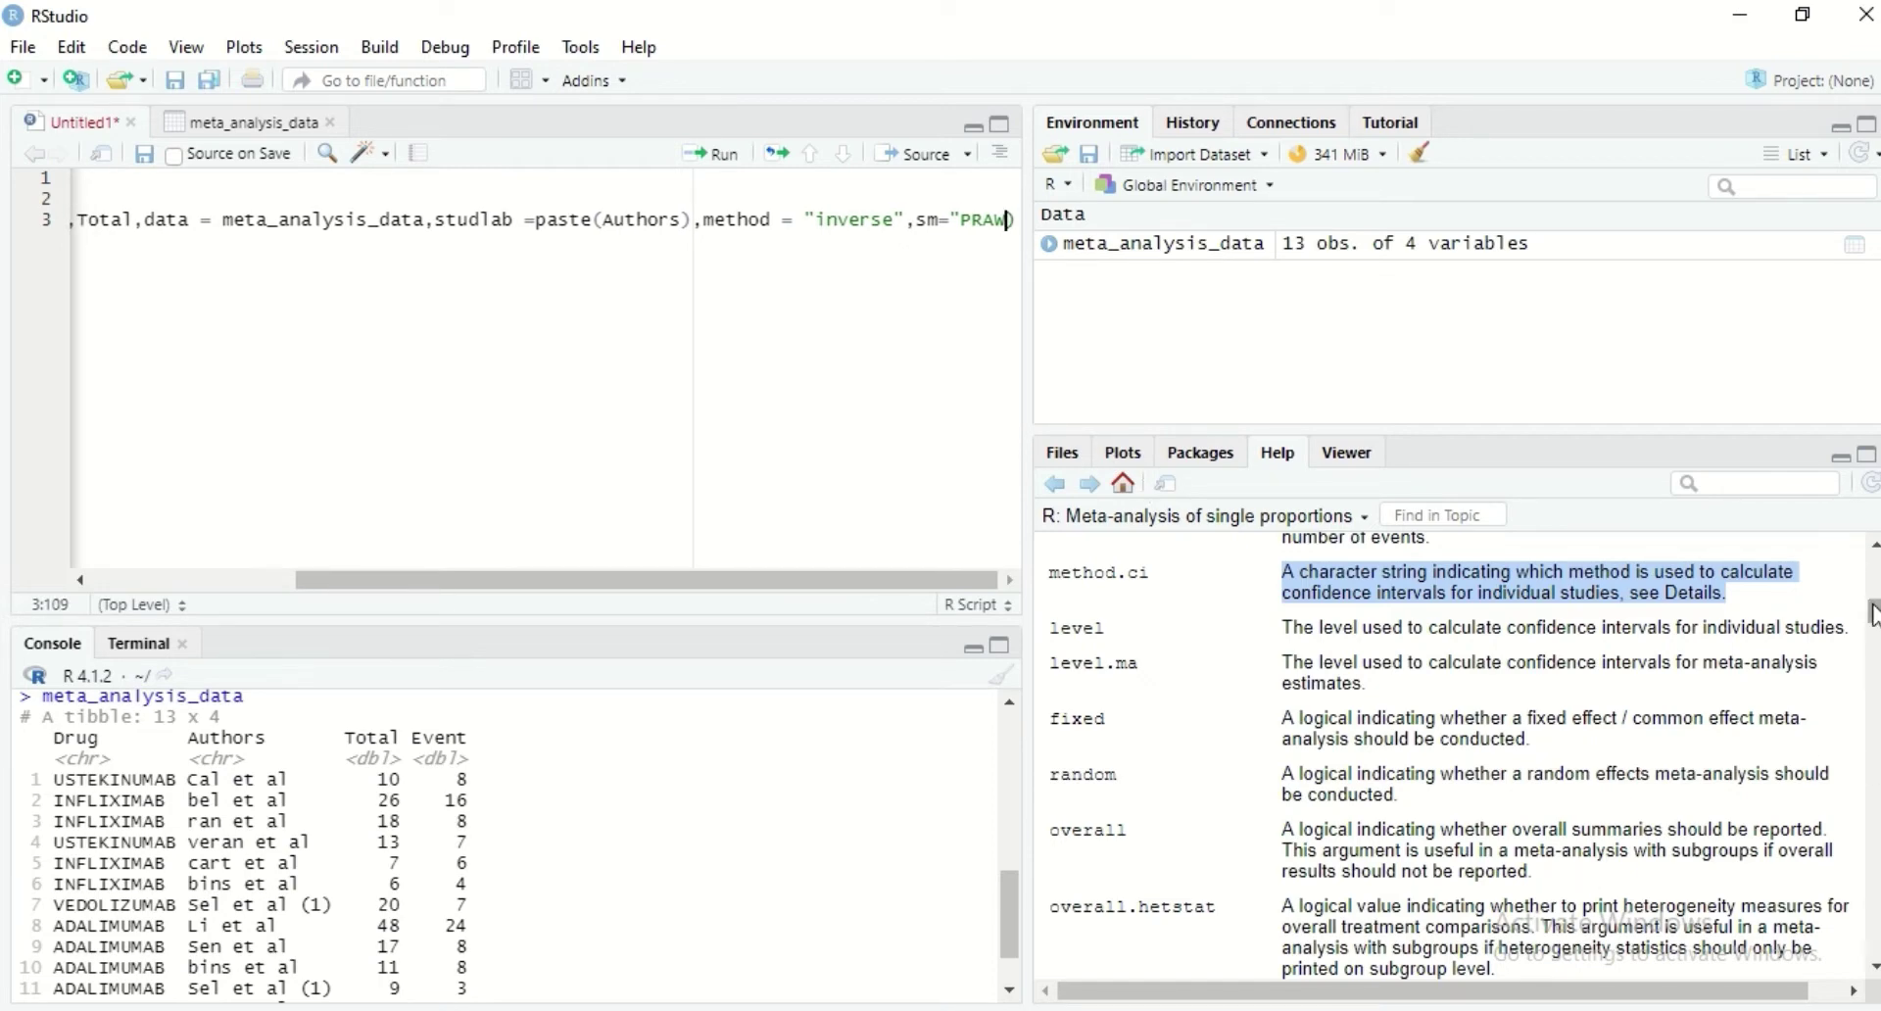
{"action": "left_click_drag", "start_coordinate": [1874, 614], "coordinate": [1874, 645]}
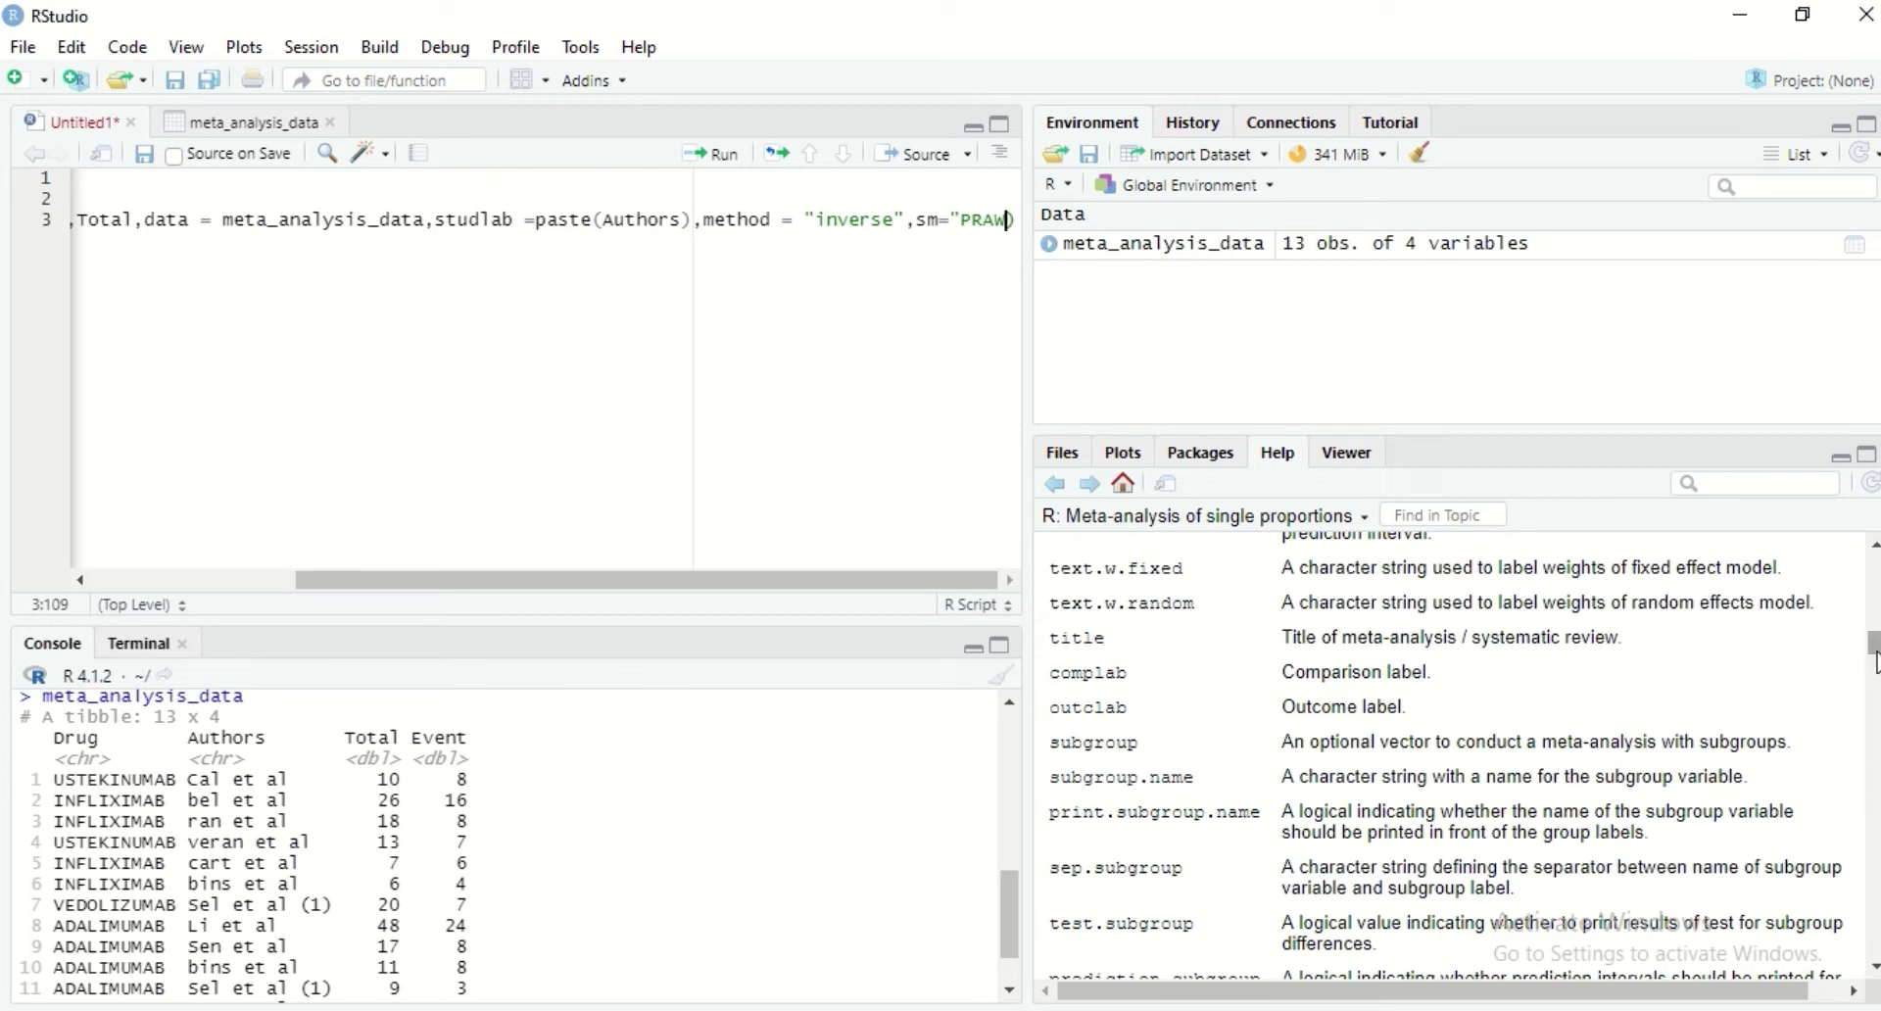
{"action": "left_click_drag", "start_coordinate": [1874, 655], "coordinate": [1875, 655]}
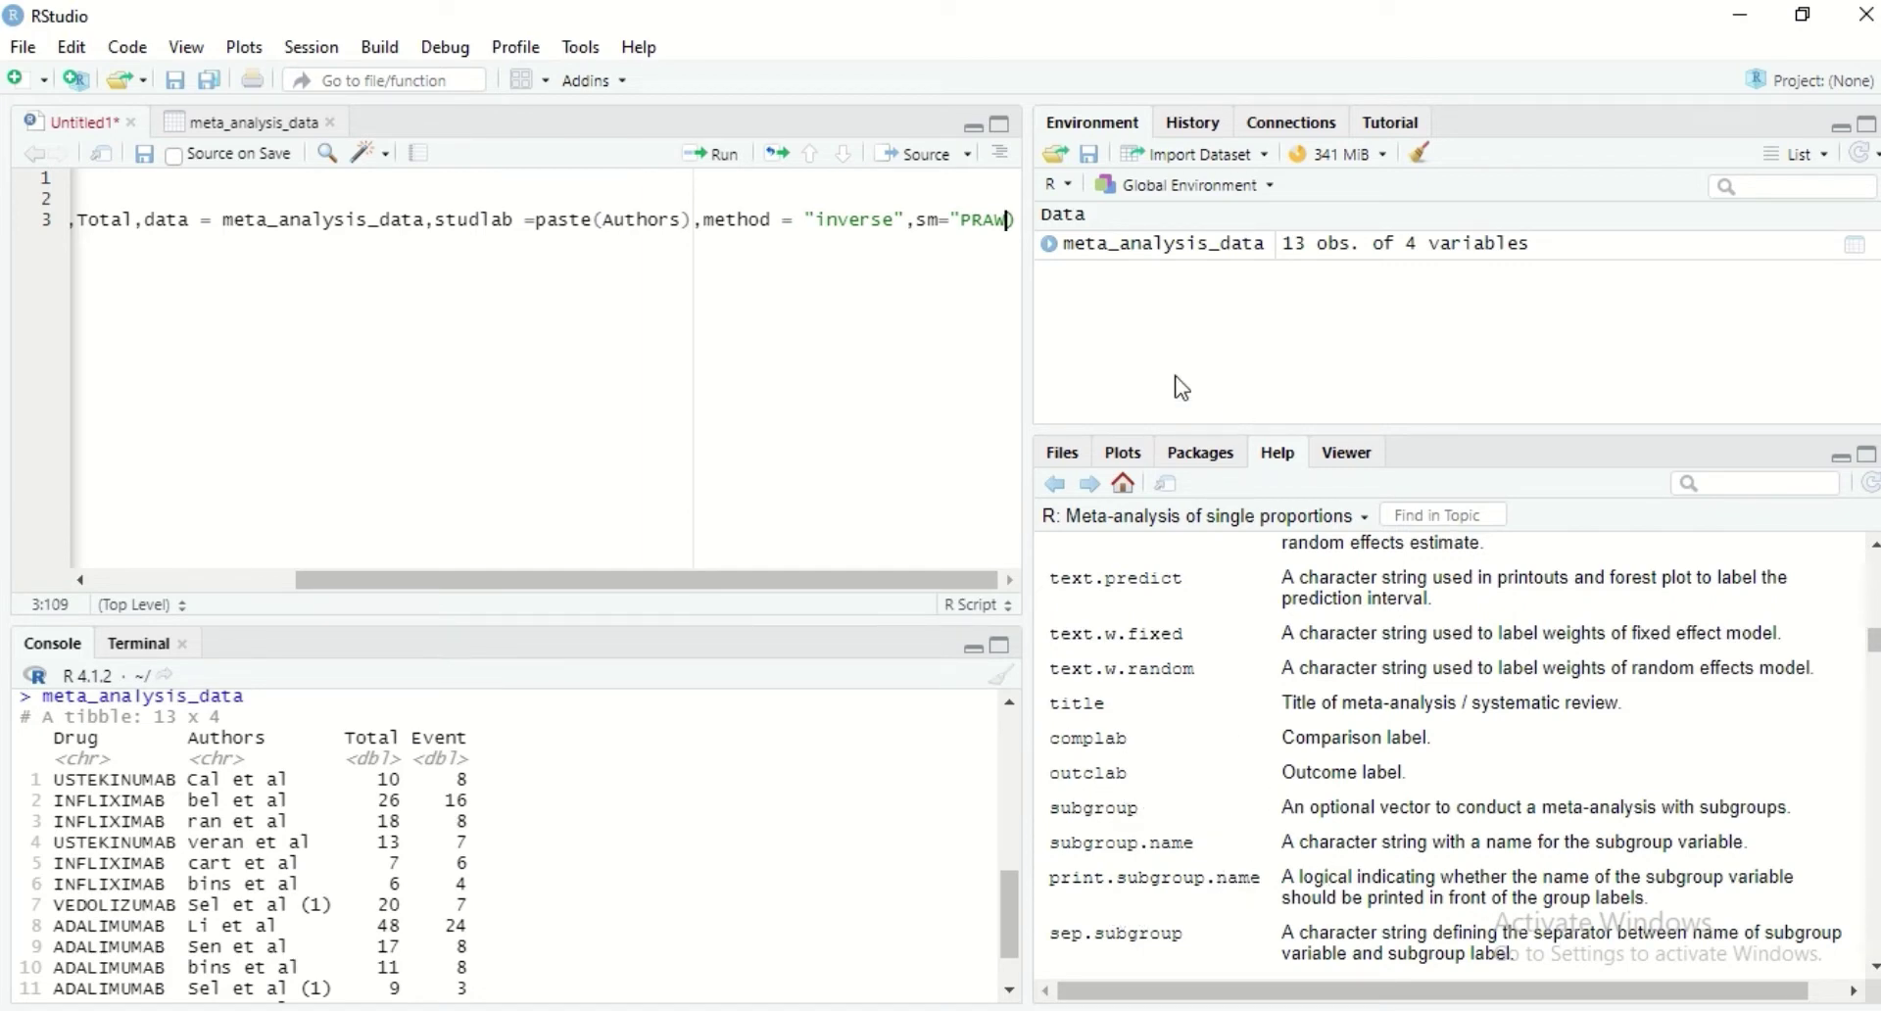
{"action": "left_click", "coordinate": [713, 154]}
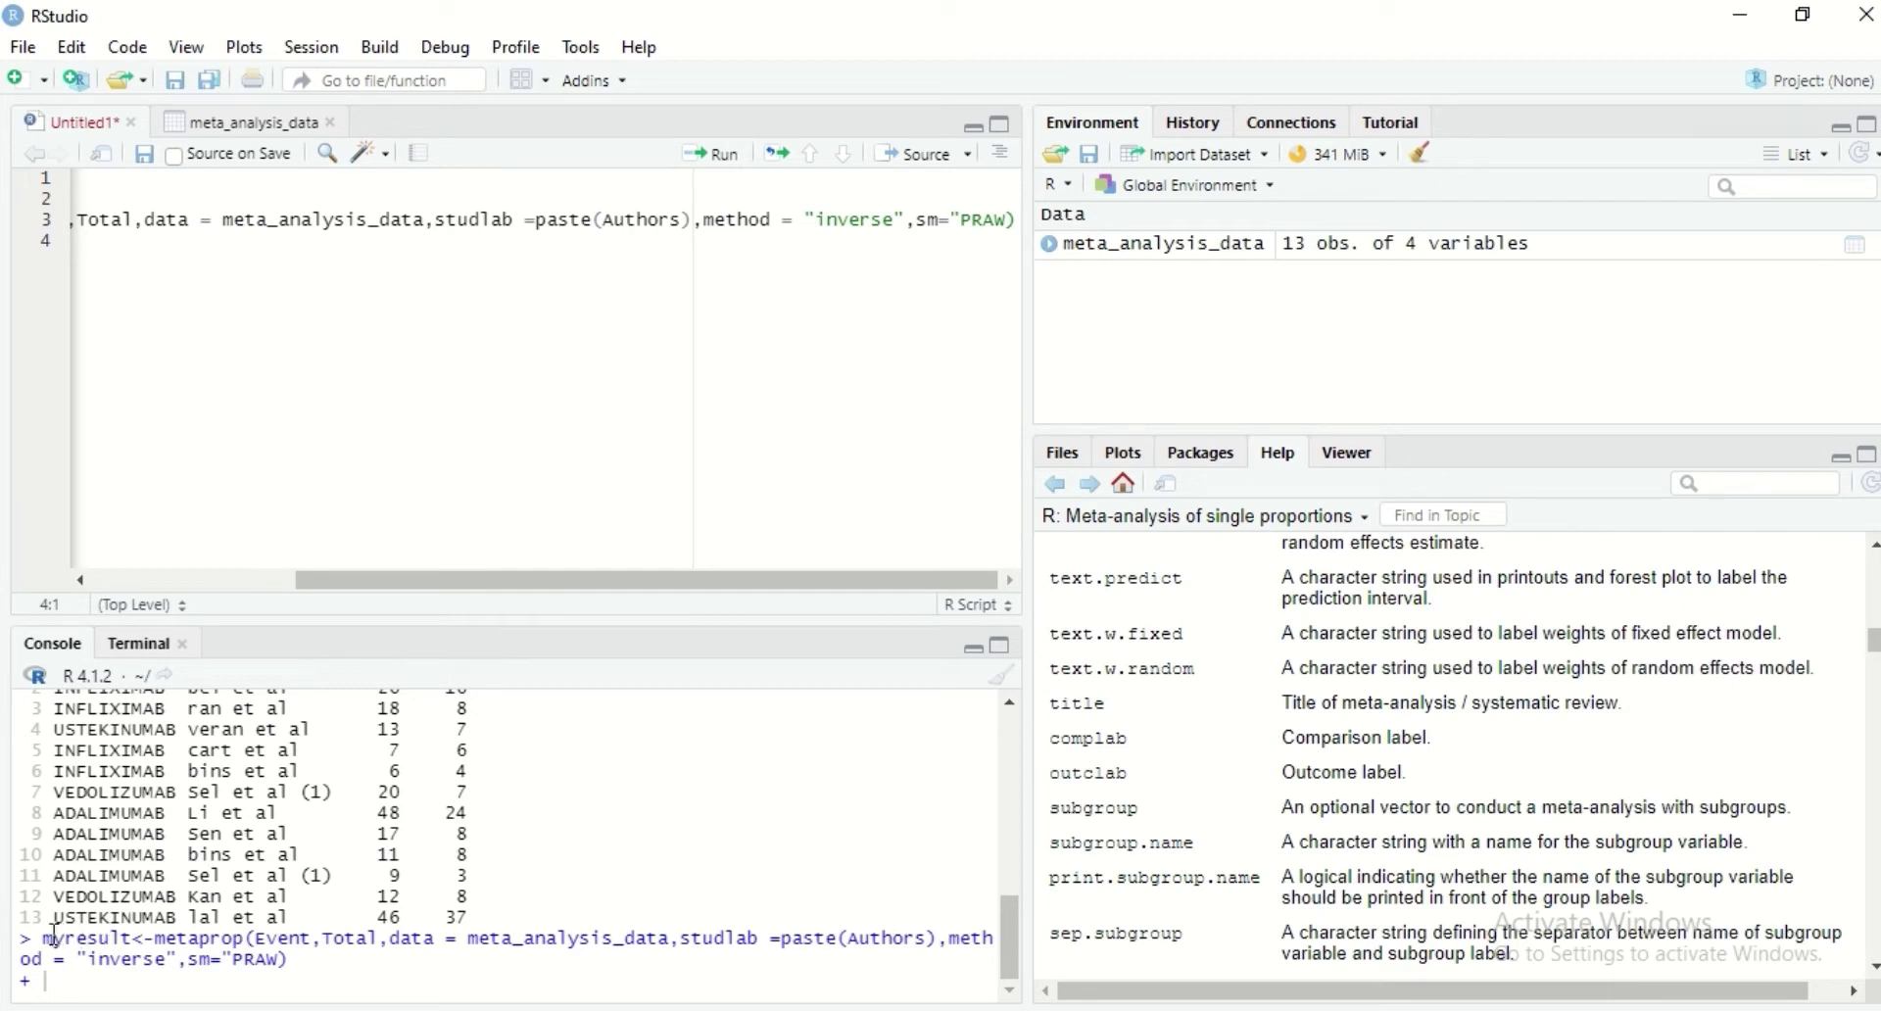
{"action": "left_click_drag", "start_coordinate": [37, 941], "coordinate": [261, 962]}
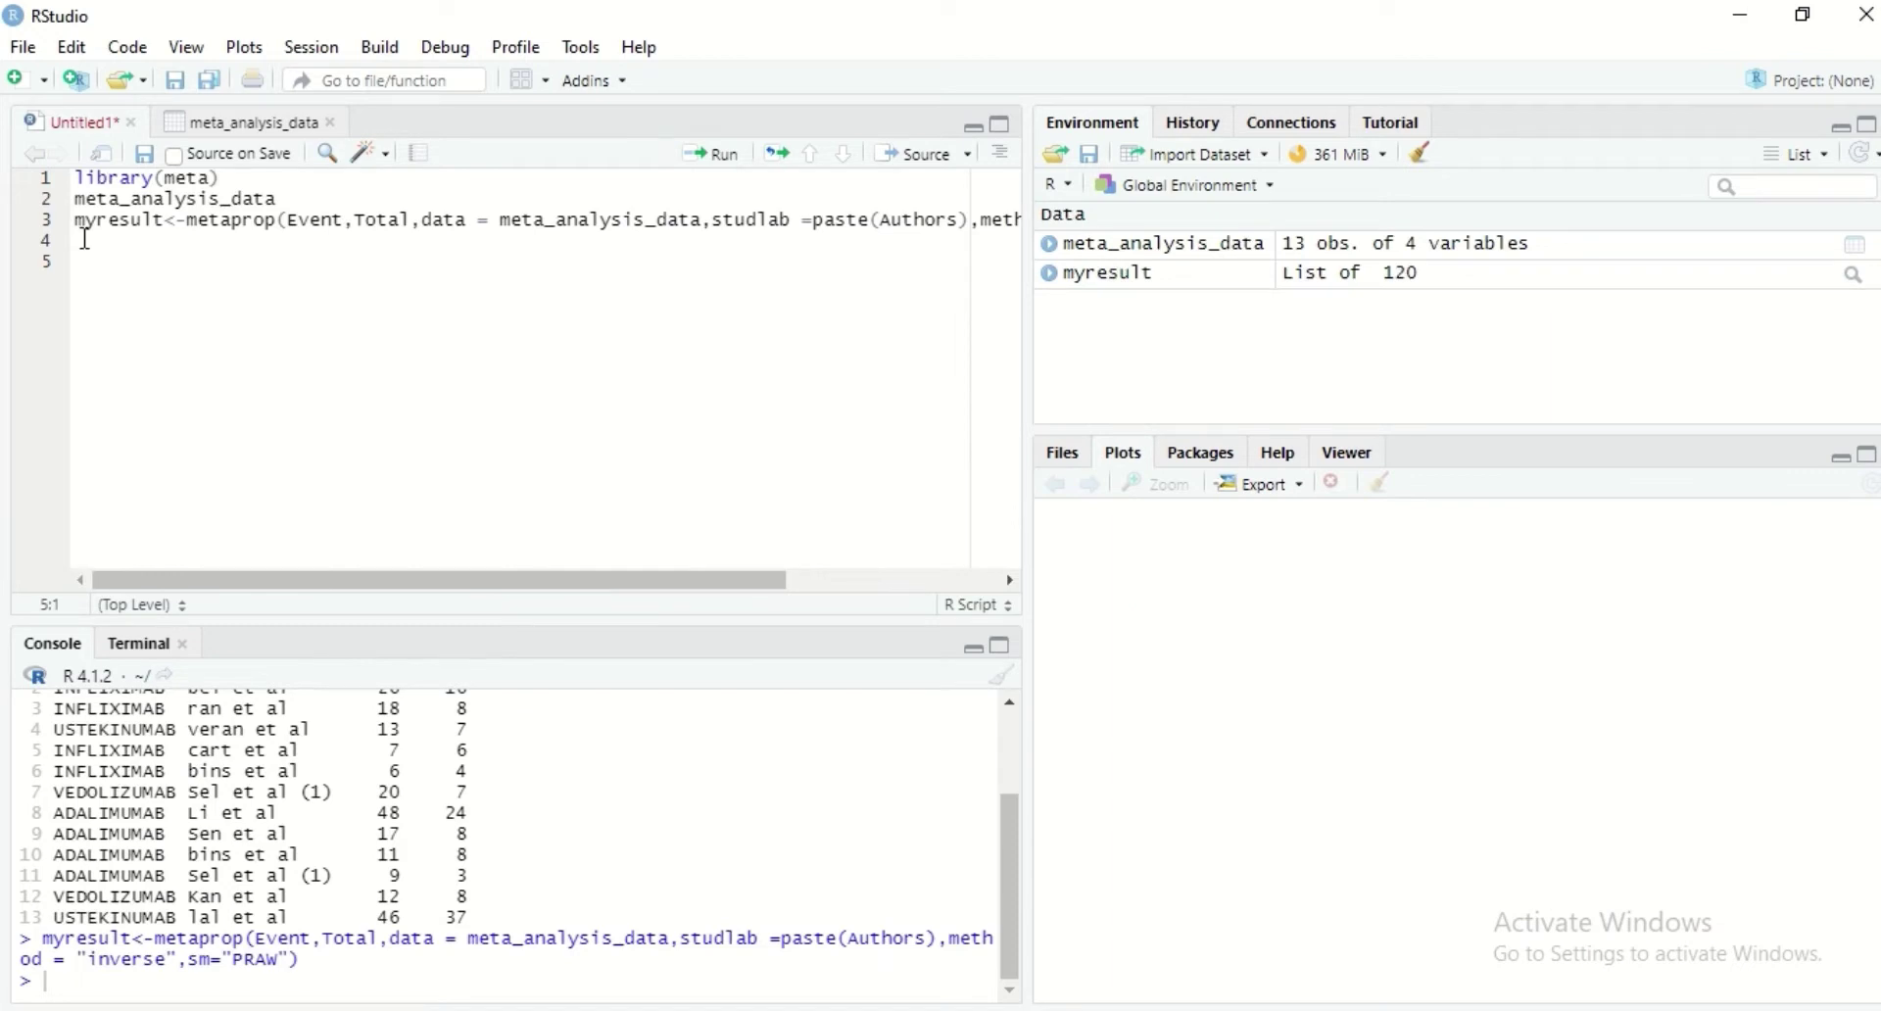
- Show the help page on the meta package's forest plot function, from its description and usage
{"action": "left_click", "coordinate": [85, 239]}
{"action": "left_click", "coordinate": [1215, 457]}
{"action": "left_click", "coordinate": [1283, 456]}
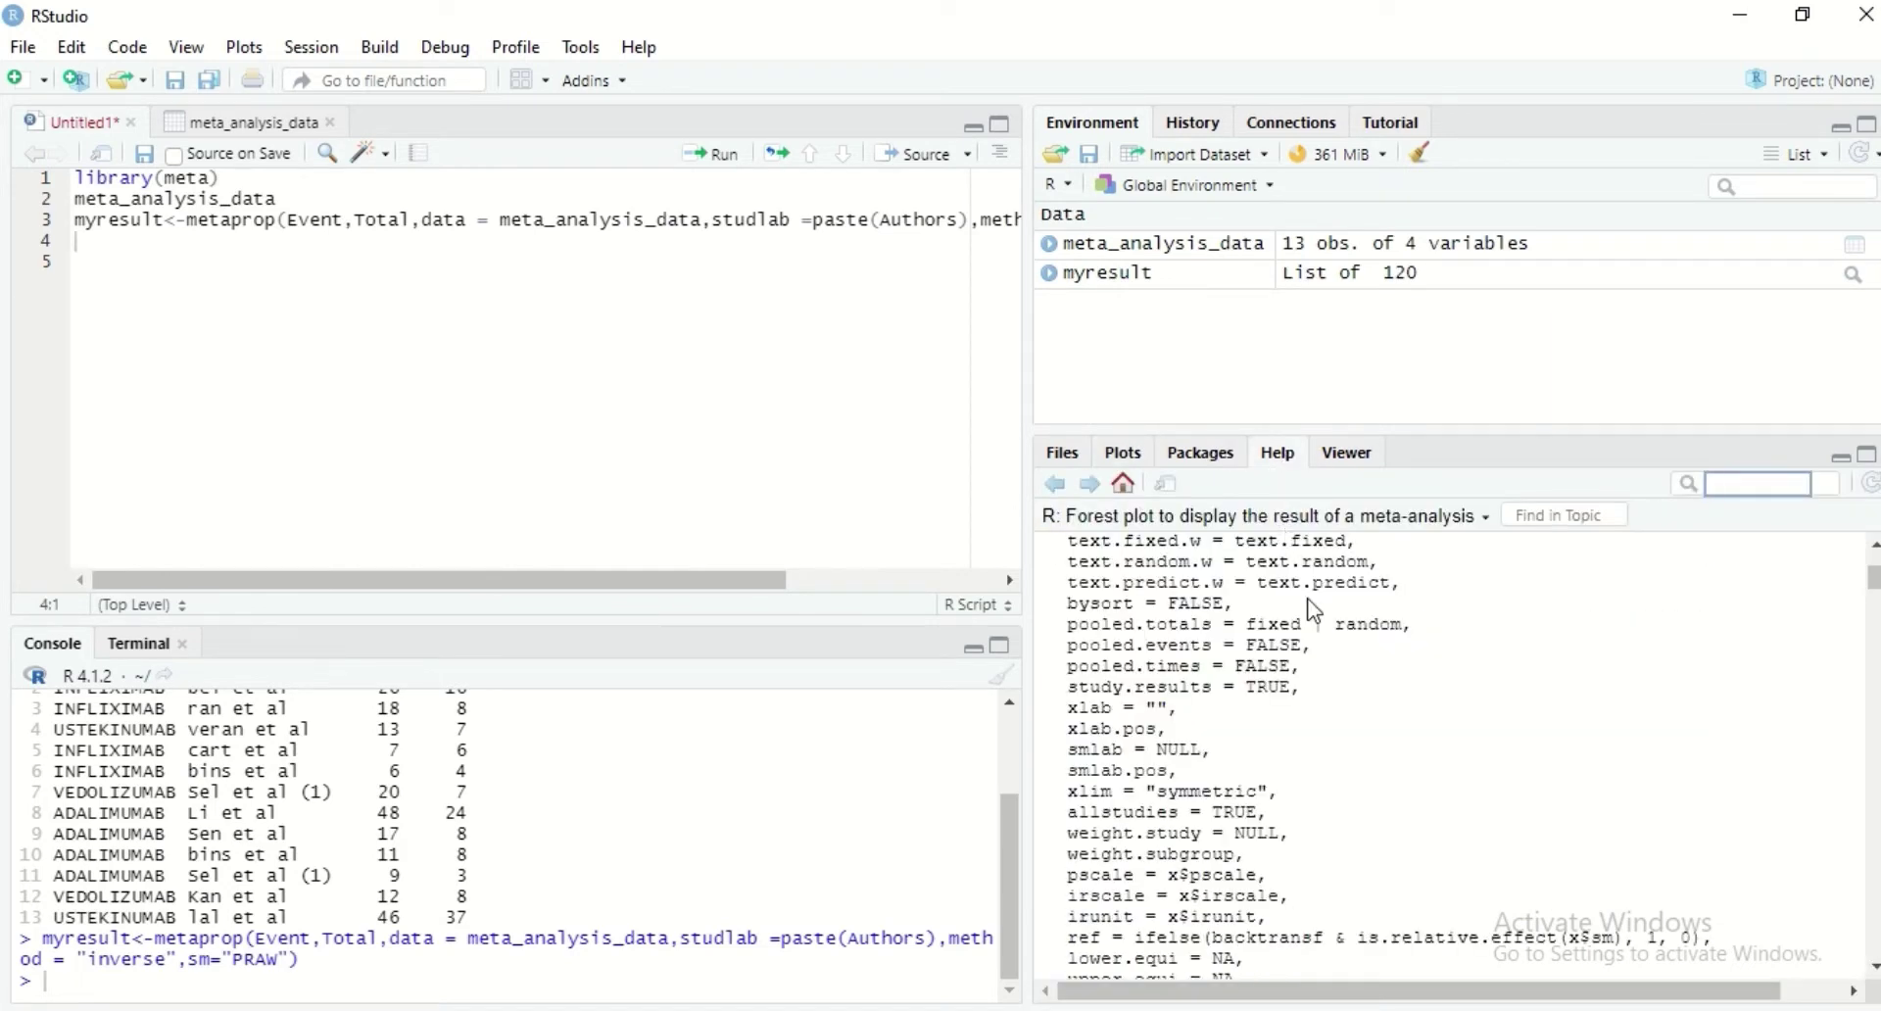
{"action": "scroll", "coordinate": [1874, 588], "scroll_direction": "up", "scroll_amount": 5}
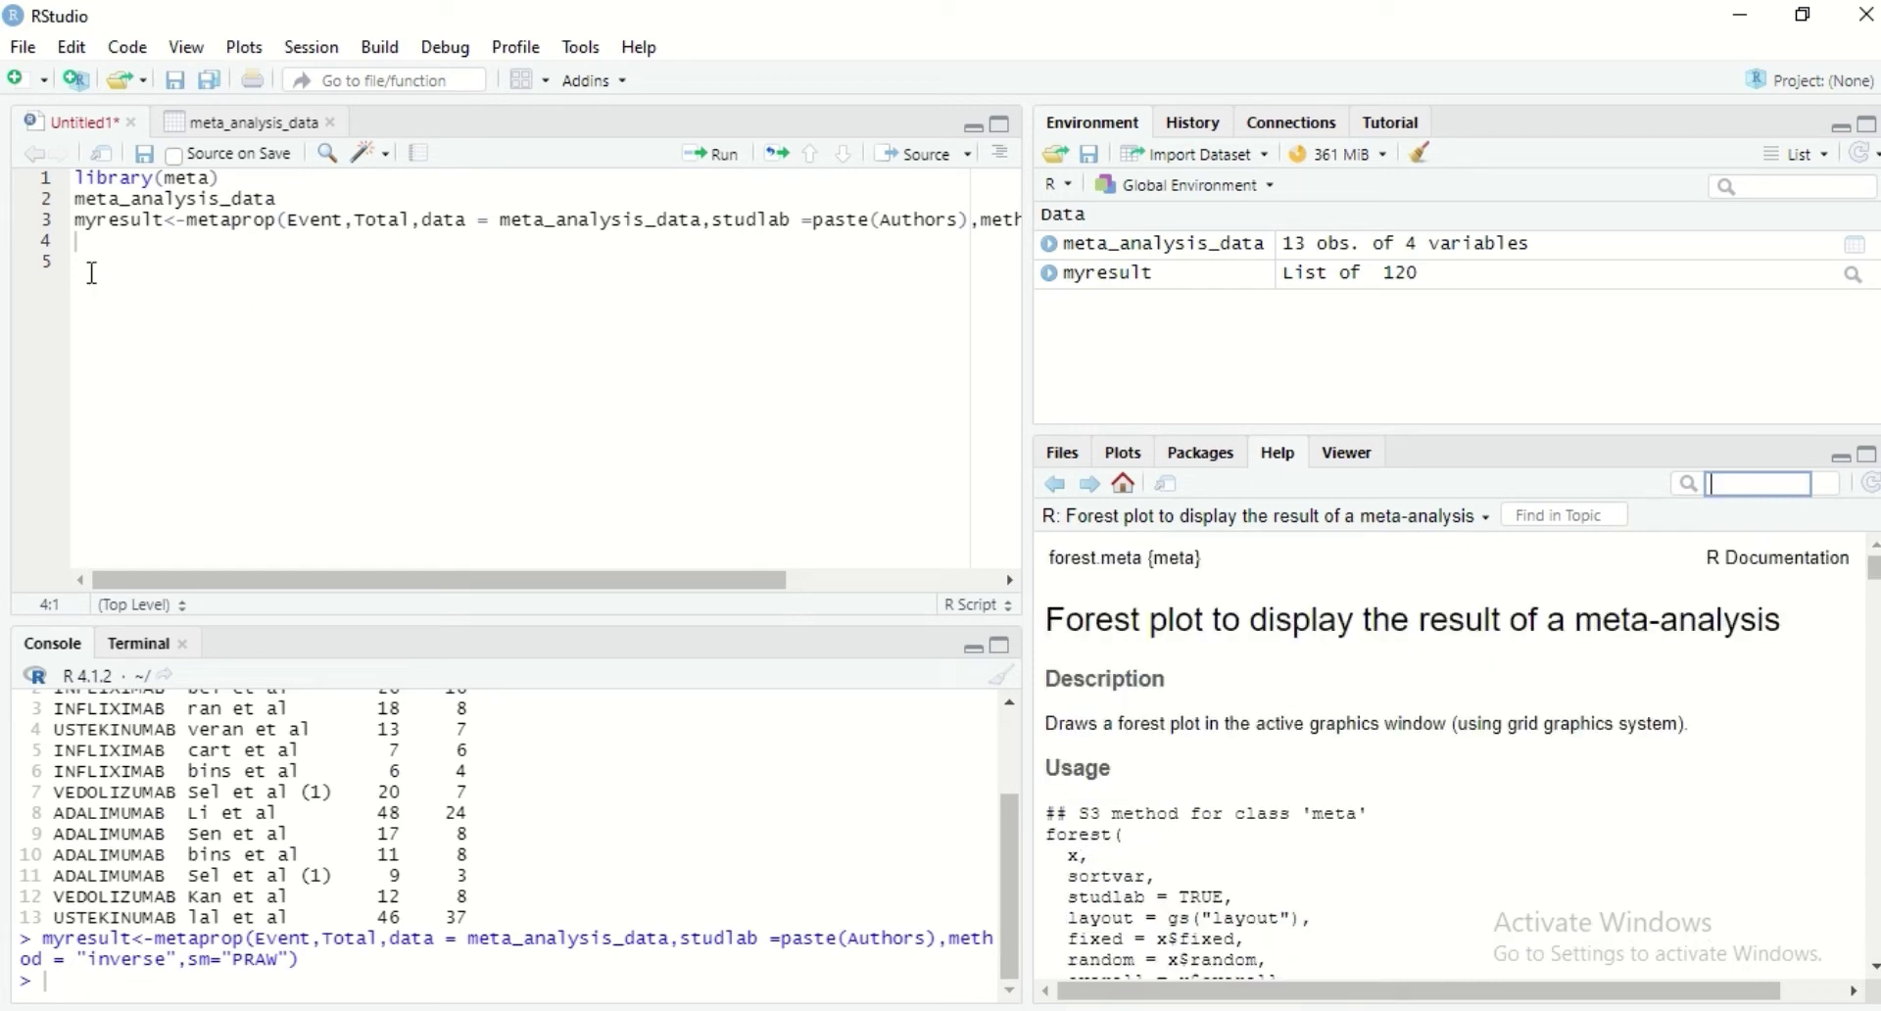
{"action": "type", "text": "f"}
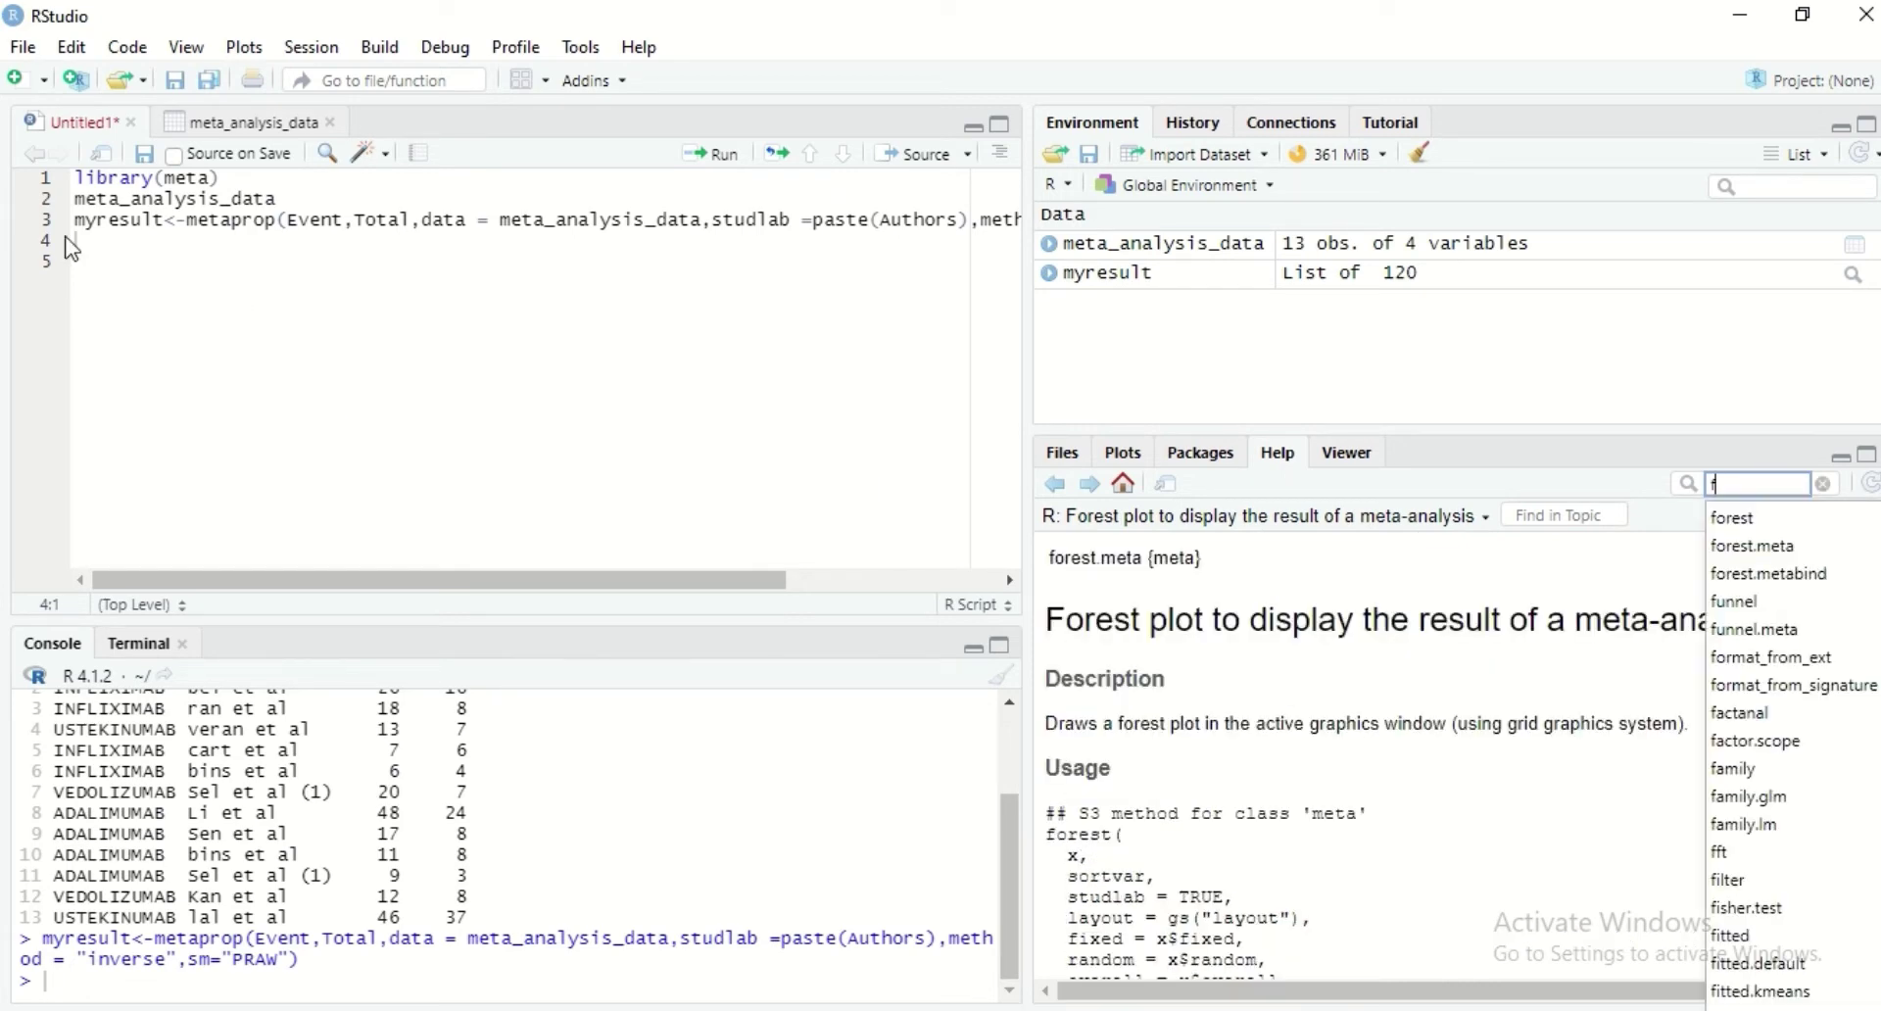
- Begin a forest function call on line 4 of the script, with my as the start of its argument
{"action": "left_click", "coordinate": [88, 248]}
{"action": "type", "text": "for"}
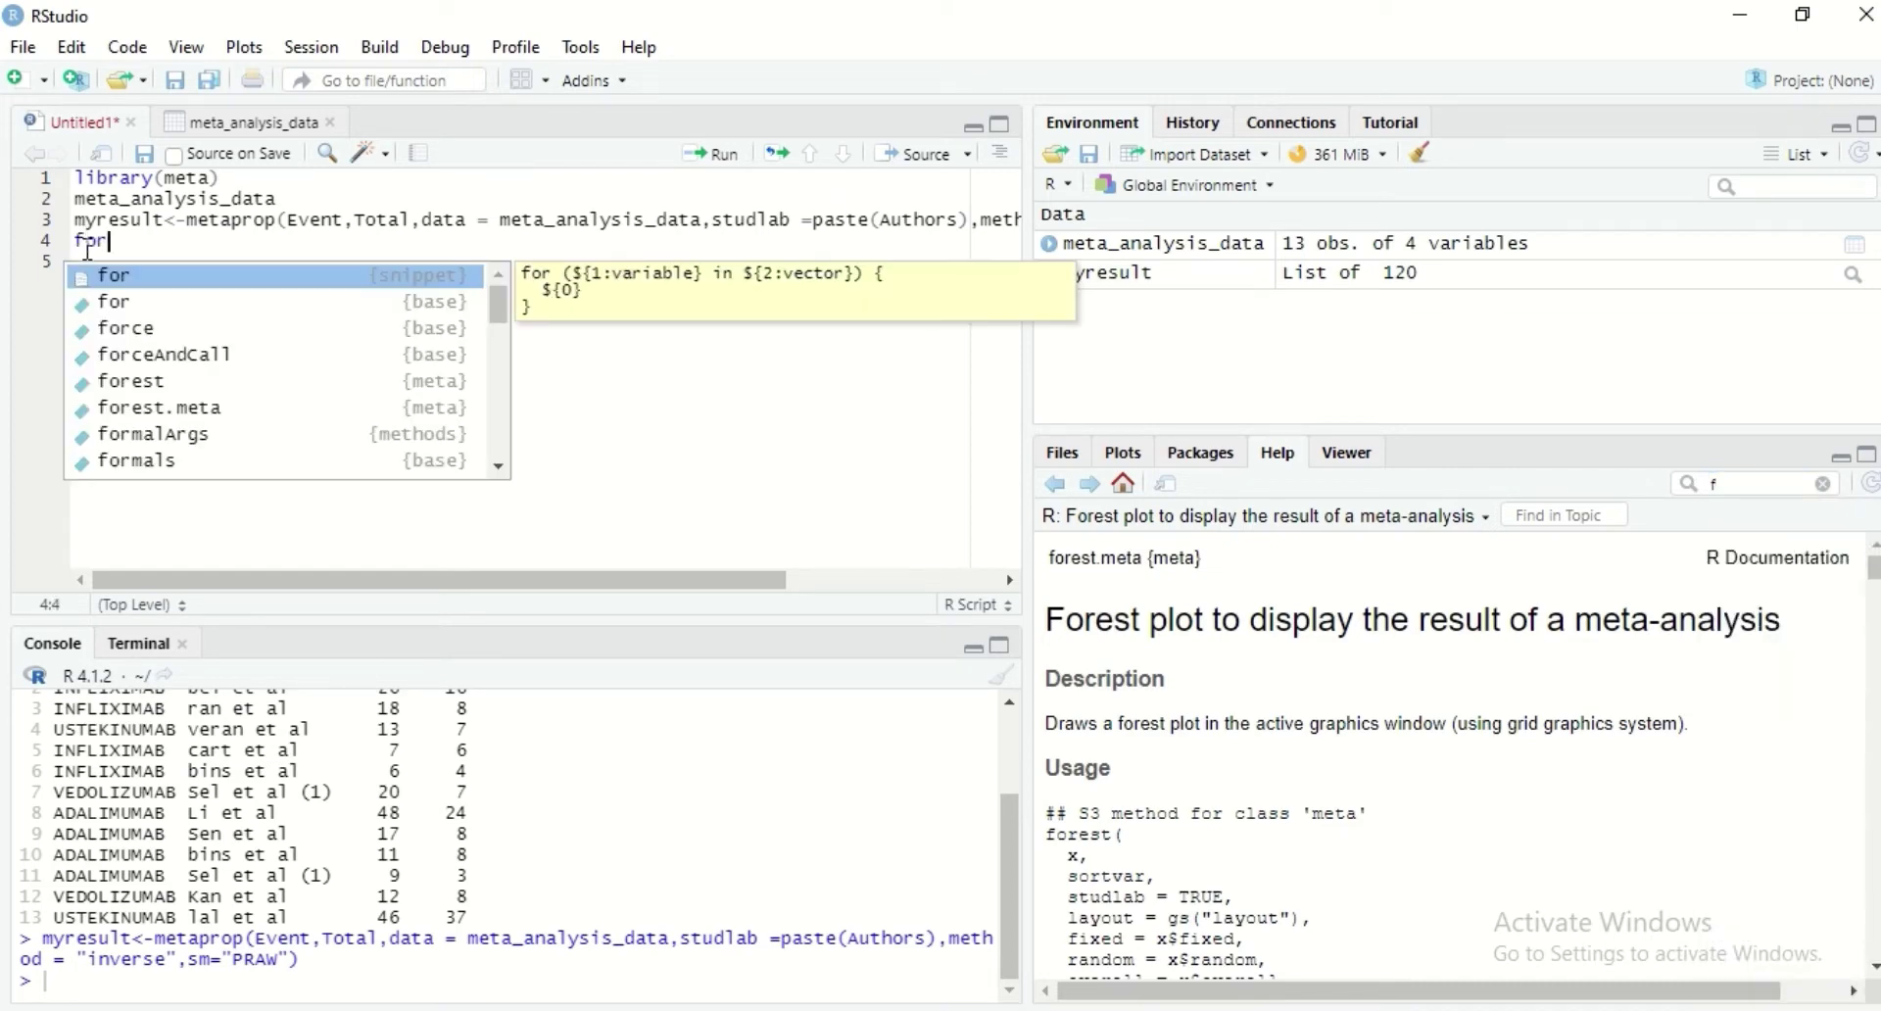
{"action": "type", "text": "es"}
{"action": "key", "text": "Tab"}
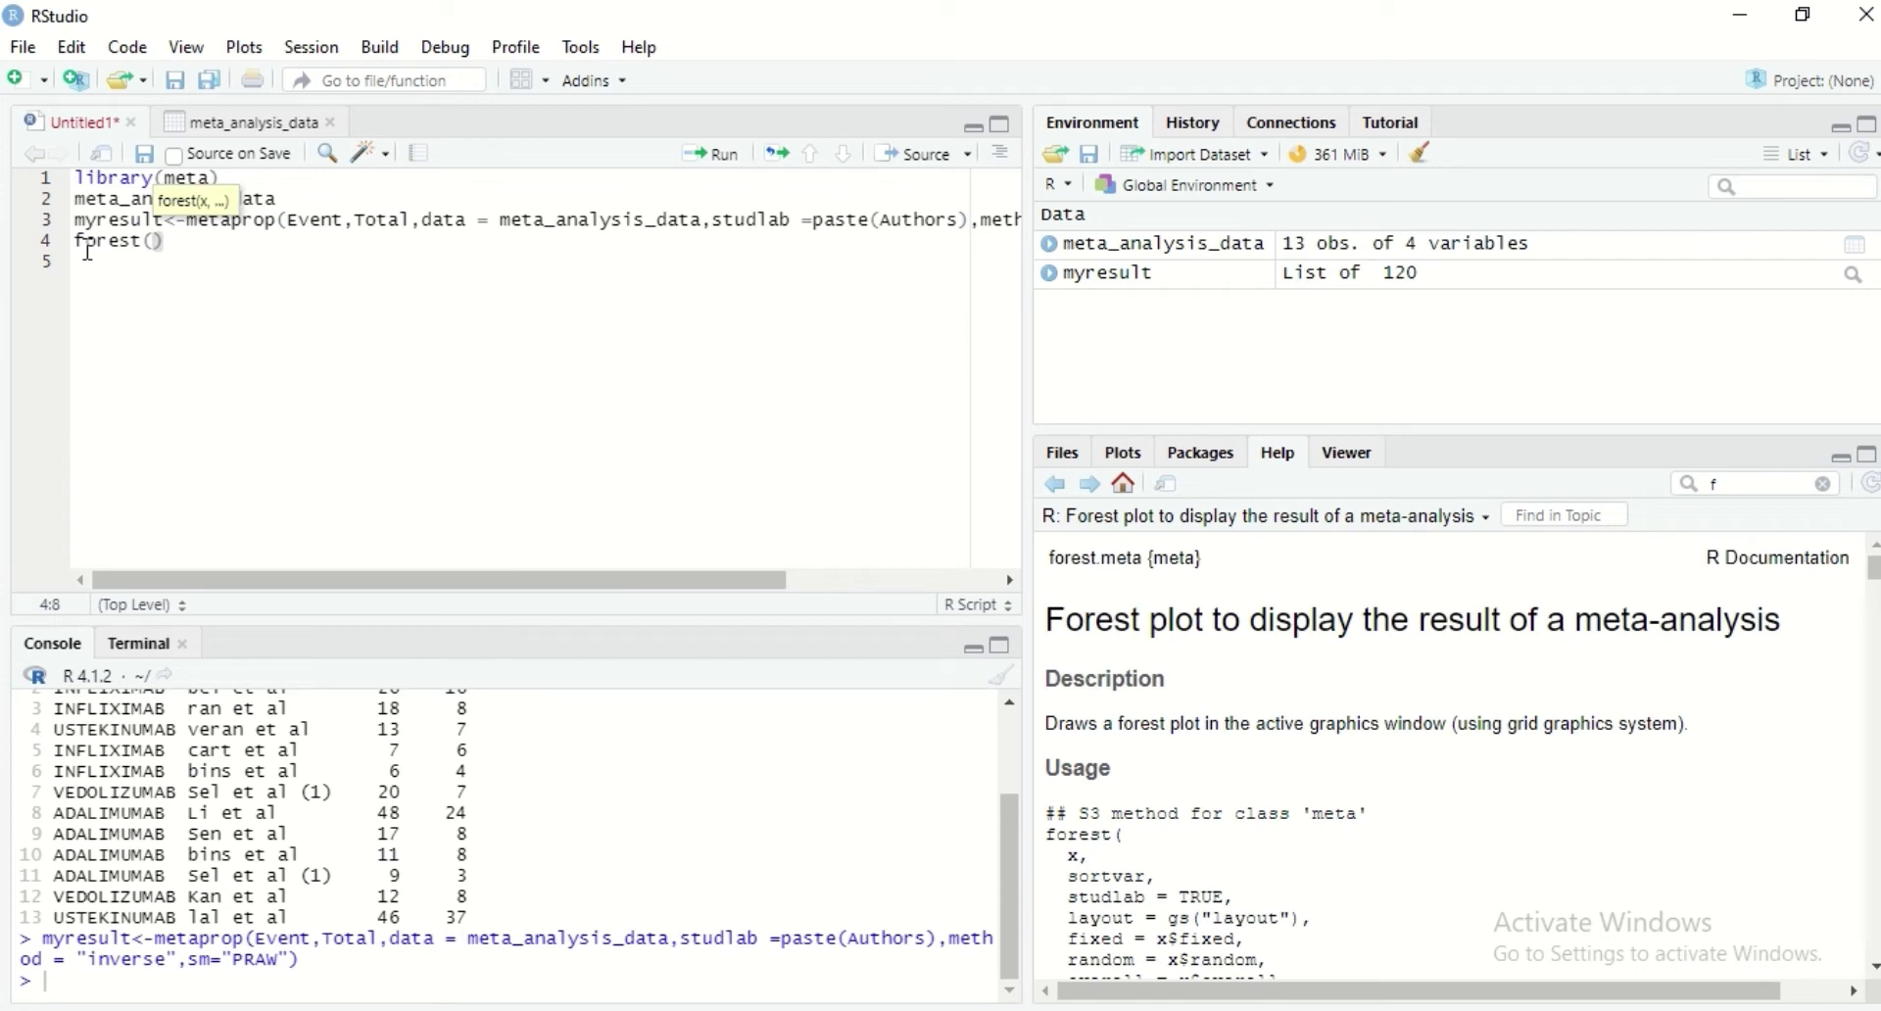
{"action": "type", "text": "my"}
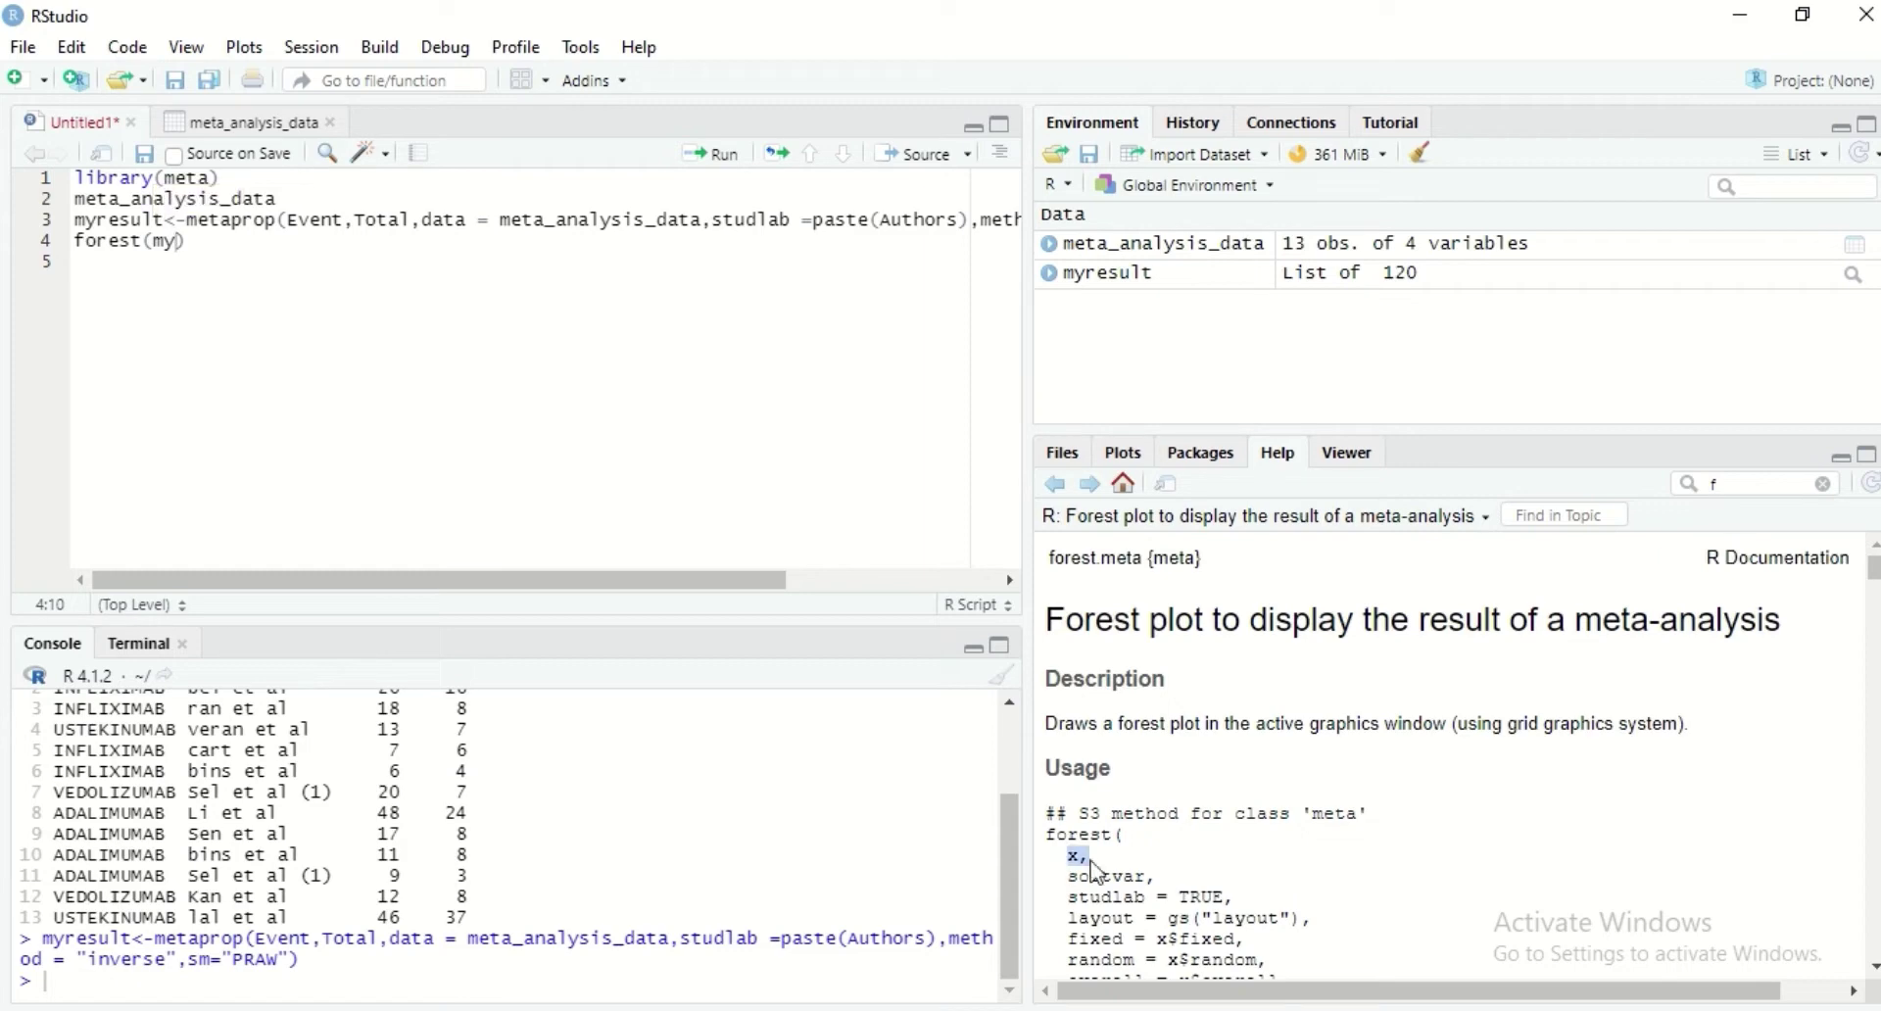
- Look through the usage and arguments sections of the forest help page to see what object x must be
{"action": "scroll", "coordinate": [1842, 637], "scroll_direction": "right", "scroll_amount": 2}
{"action": "left_click_drag", "start_coordinate": [1871, 586], "coordinate": [1818, 668]}
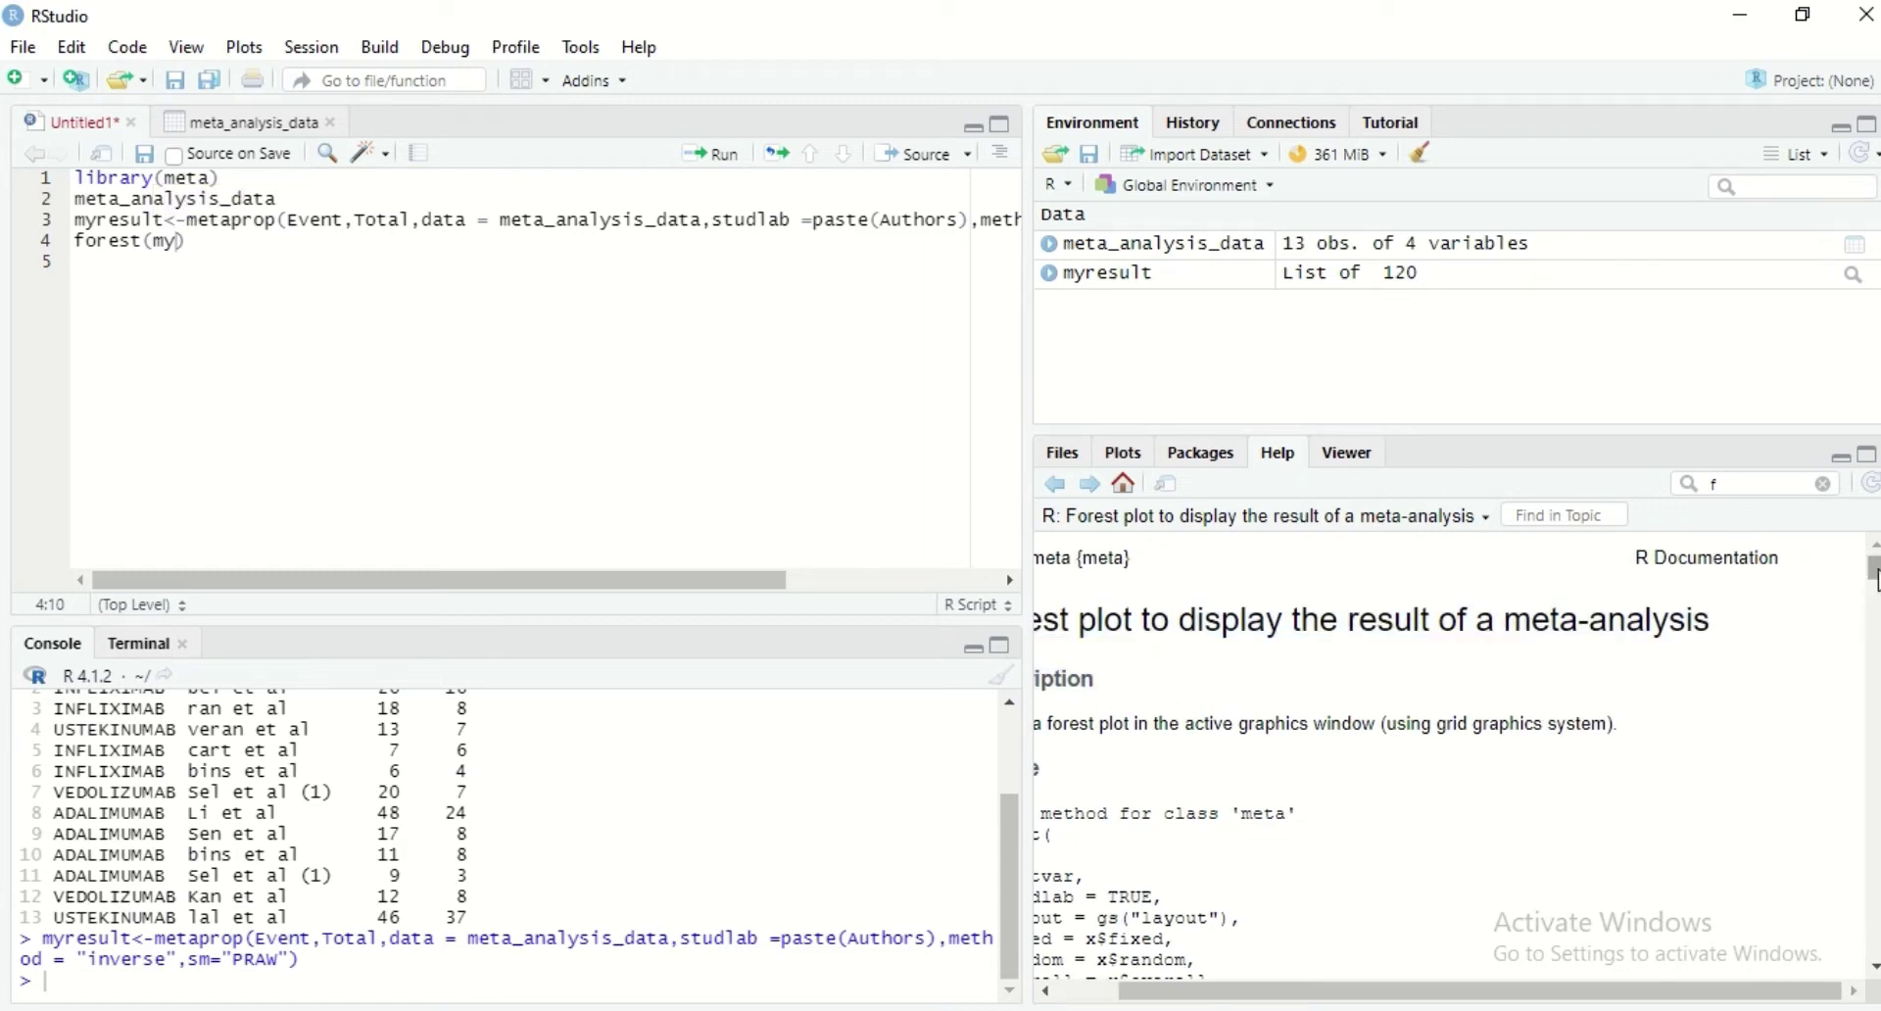
{"action": "scroll", "coordinate": [1558, 921], "scroll_direction": "down", "scroll_amount": 15}
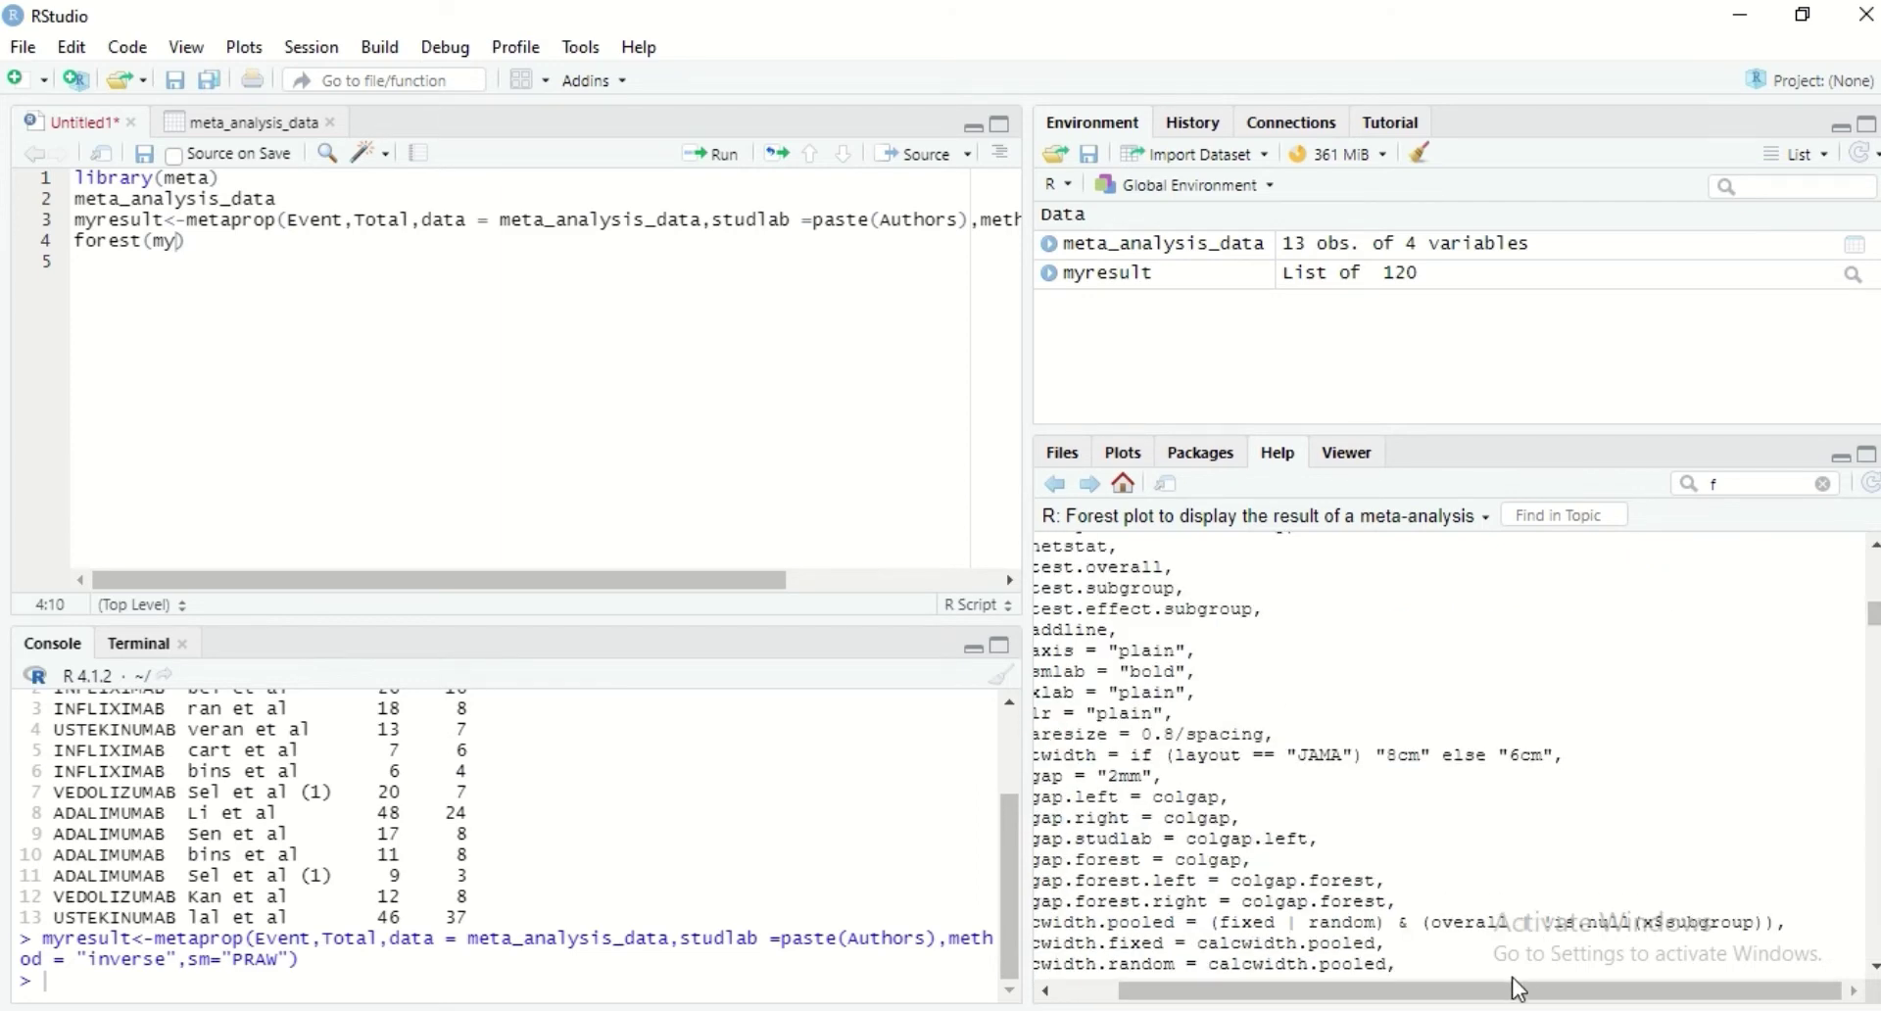
{"action": "left_click_drag", "start_coordinate": [1394, 996], "coordinate": [1332, 997]}
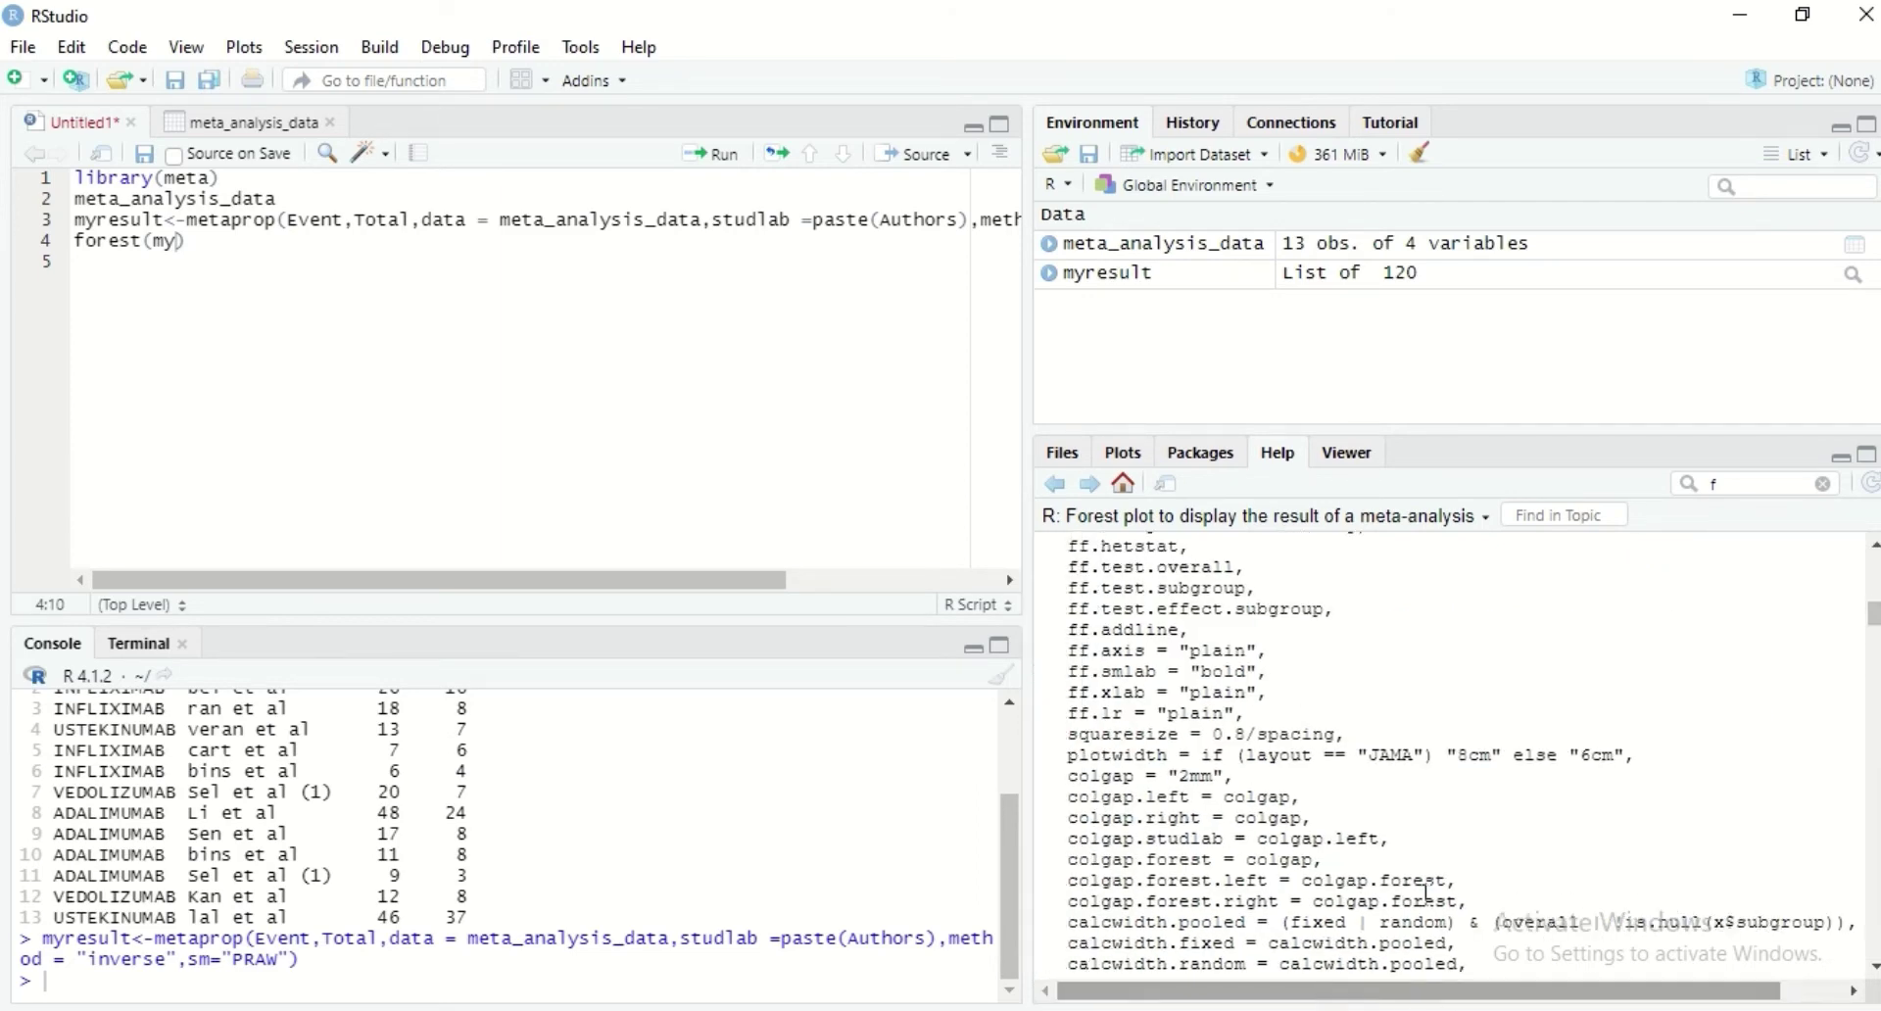
{"action": "left_click_drag", "start_coordinate": [1873, 607], "coordinate": [1873, 578]}
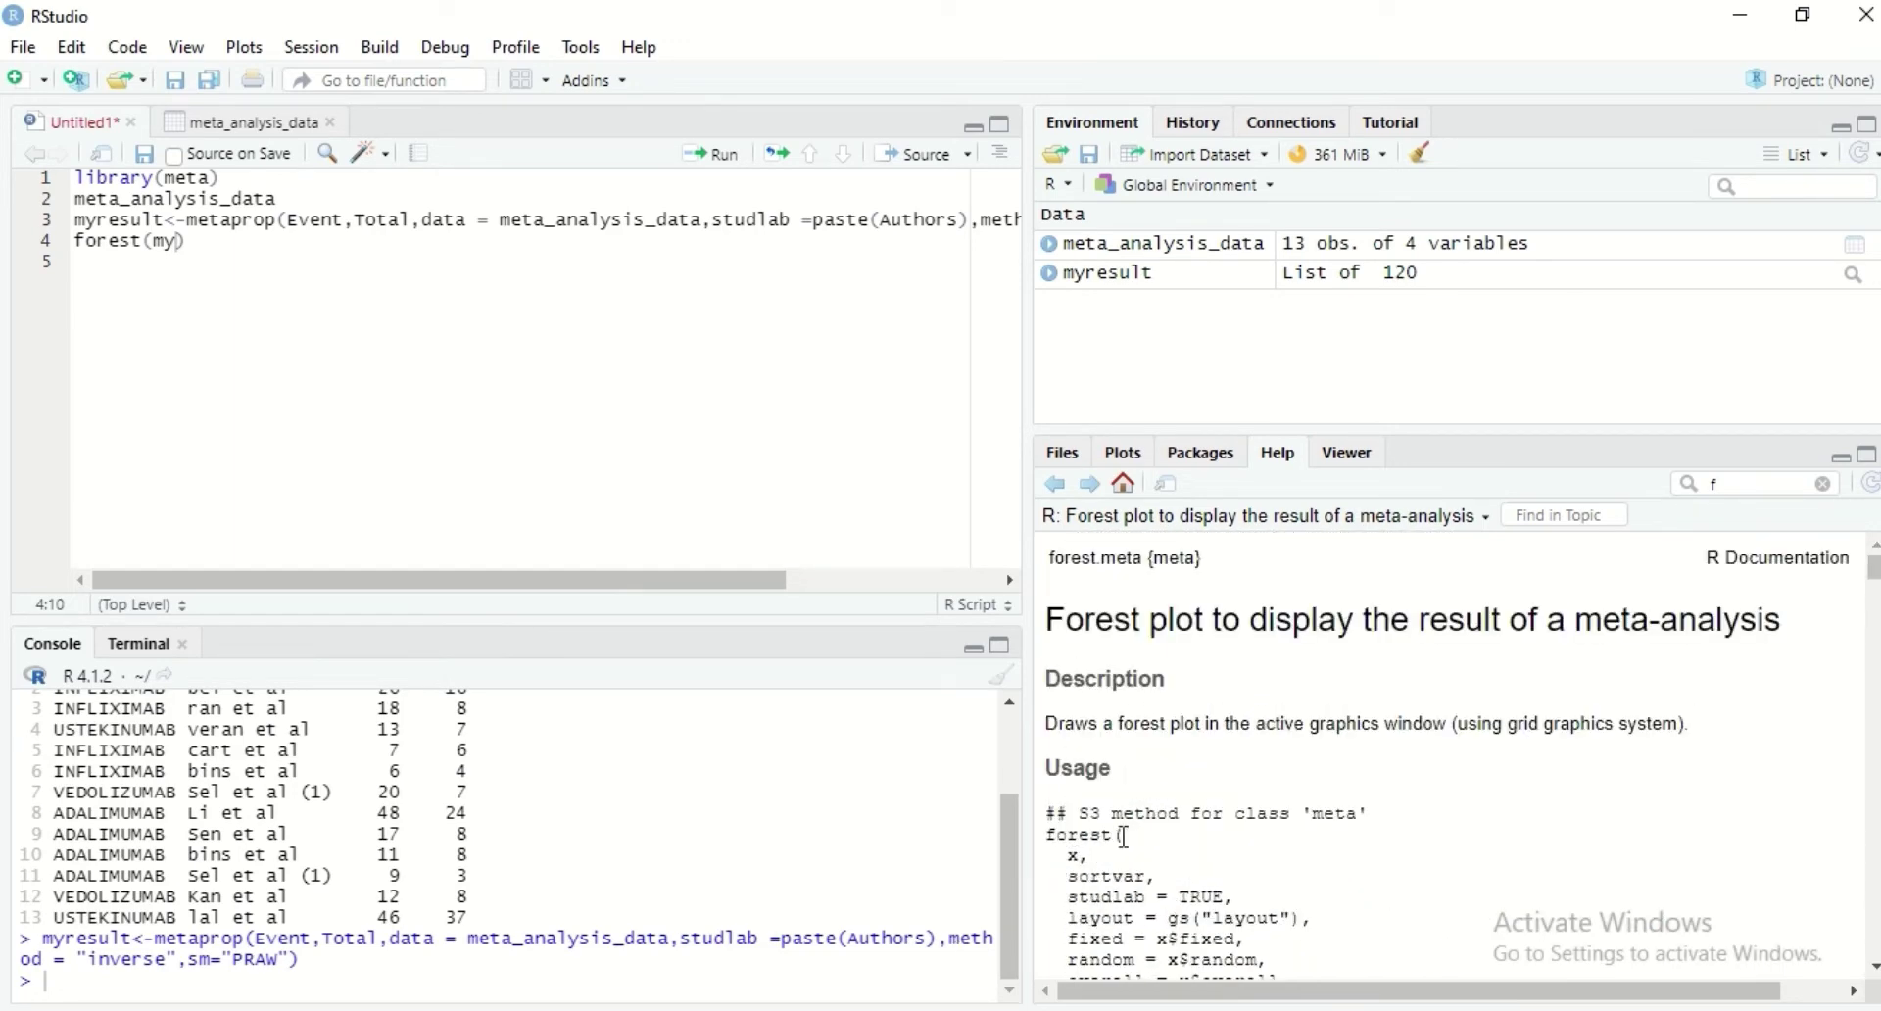
{"action": "left_click_drag", "start_coordinate": [1873, 570], "coordinate": [1873, 632]}
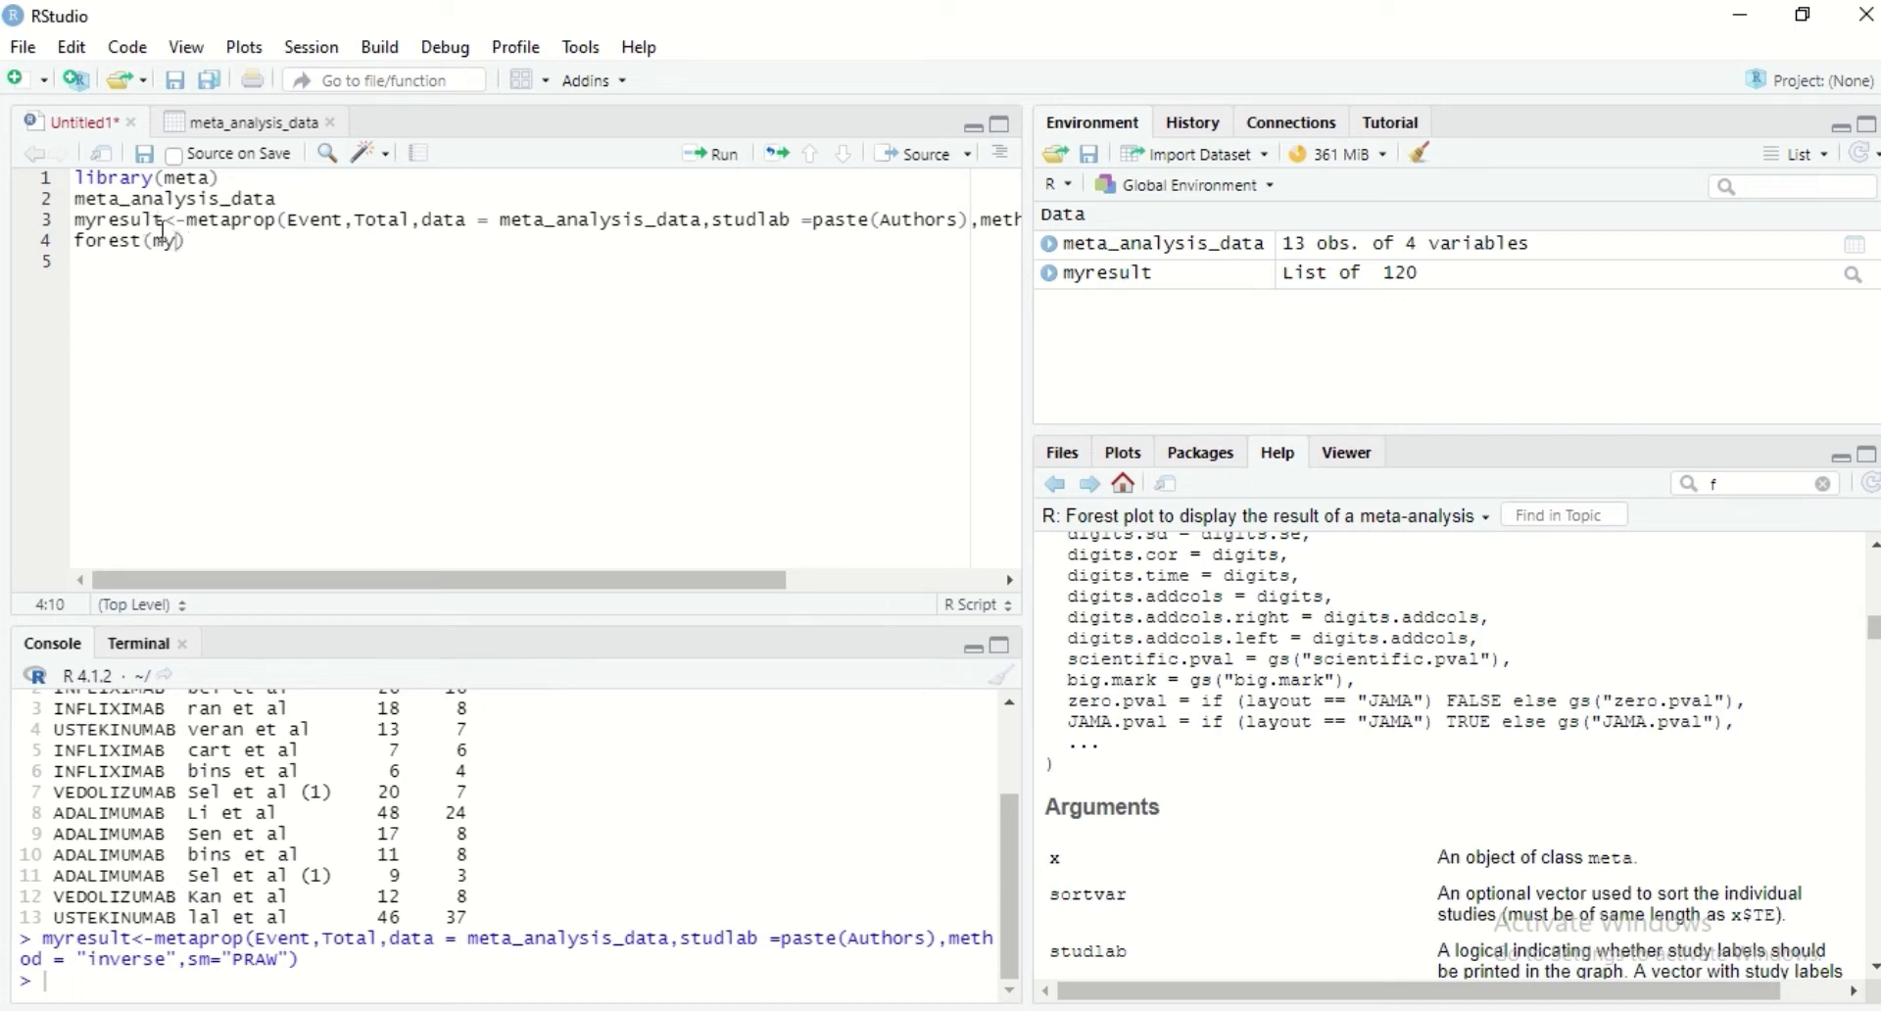
- Complete the call as forest(myresult), run it and inspect the forest plot in an enlarged view
{"action": "type", "text": "r"}
{"action": "key", "text": "Tab"}
{"action": "left_click", "coordinate": [729, 171]}
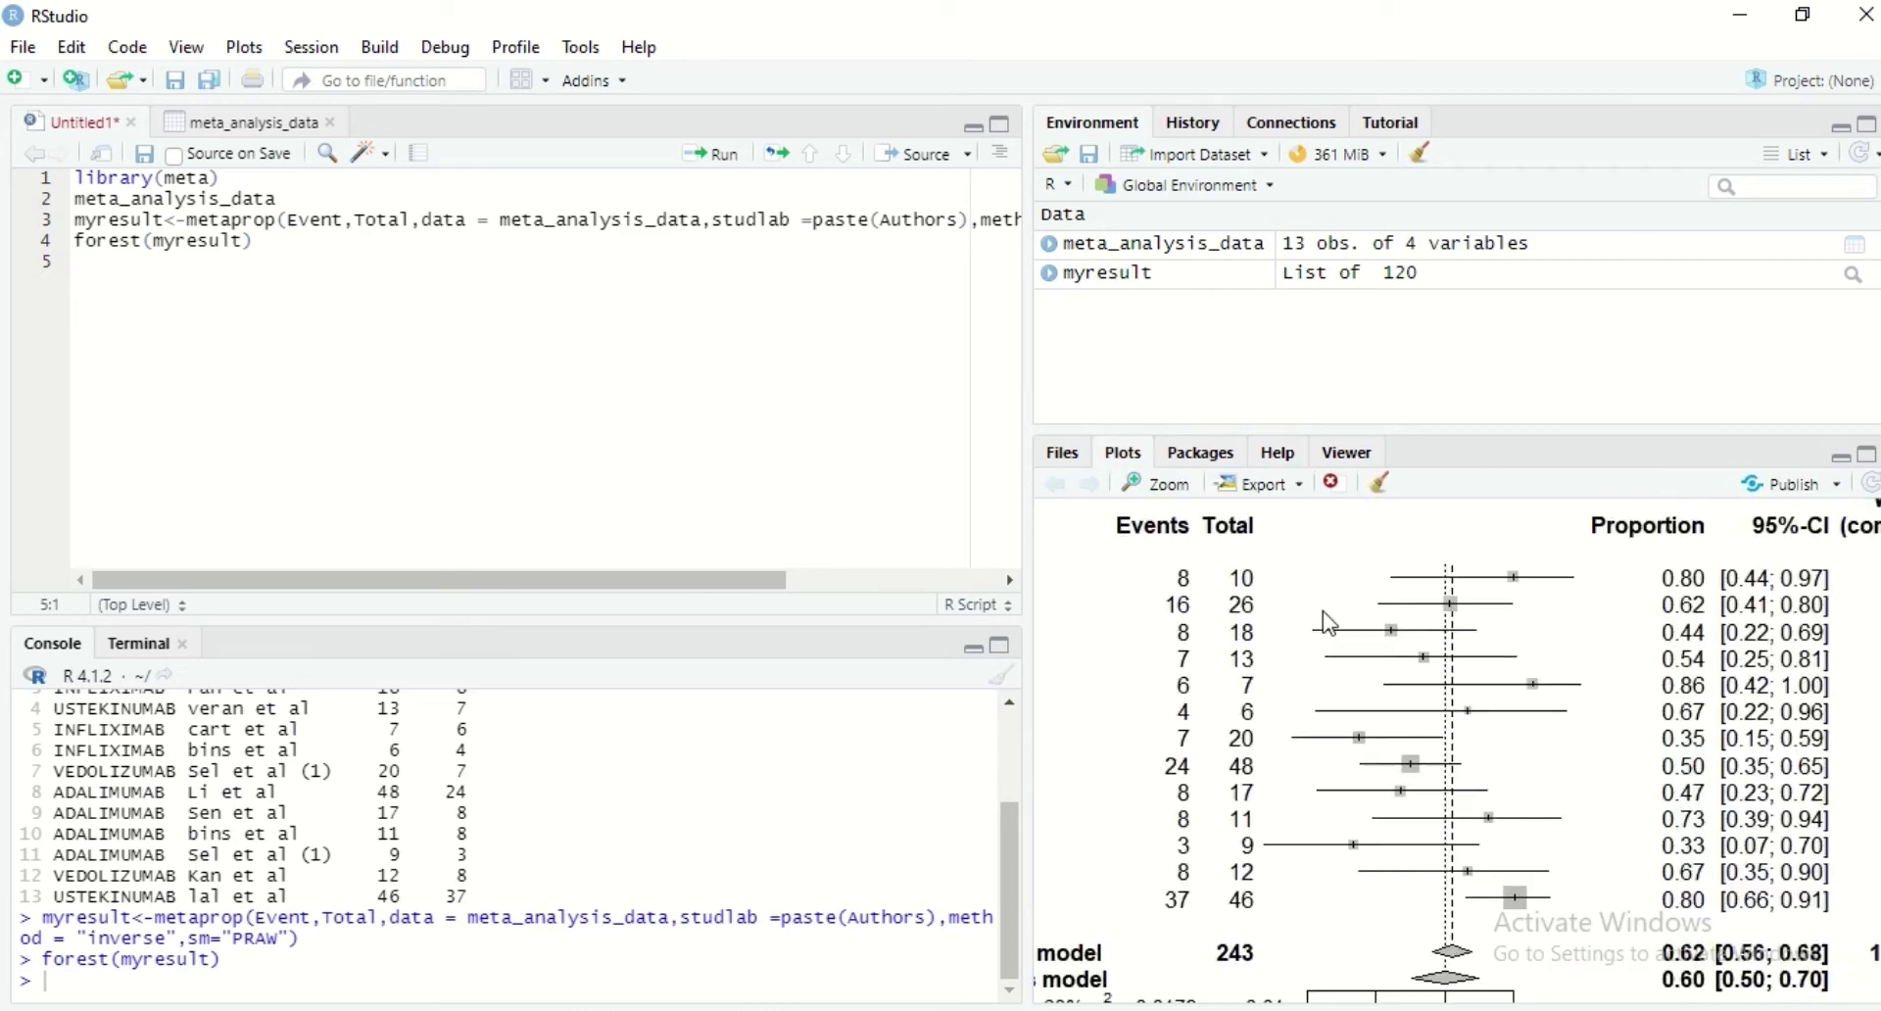
{"action": "left_click", "coordinate": [1154, 484]}
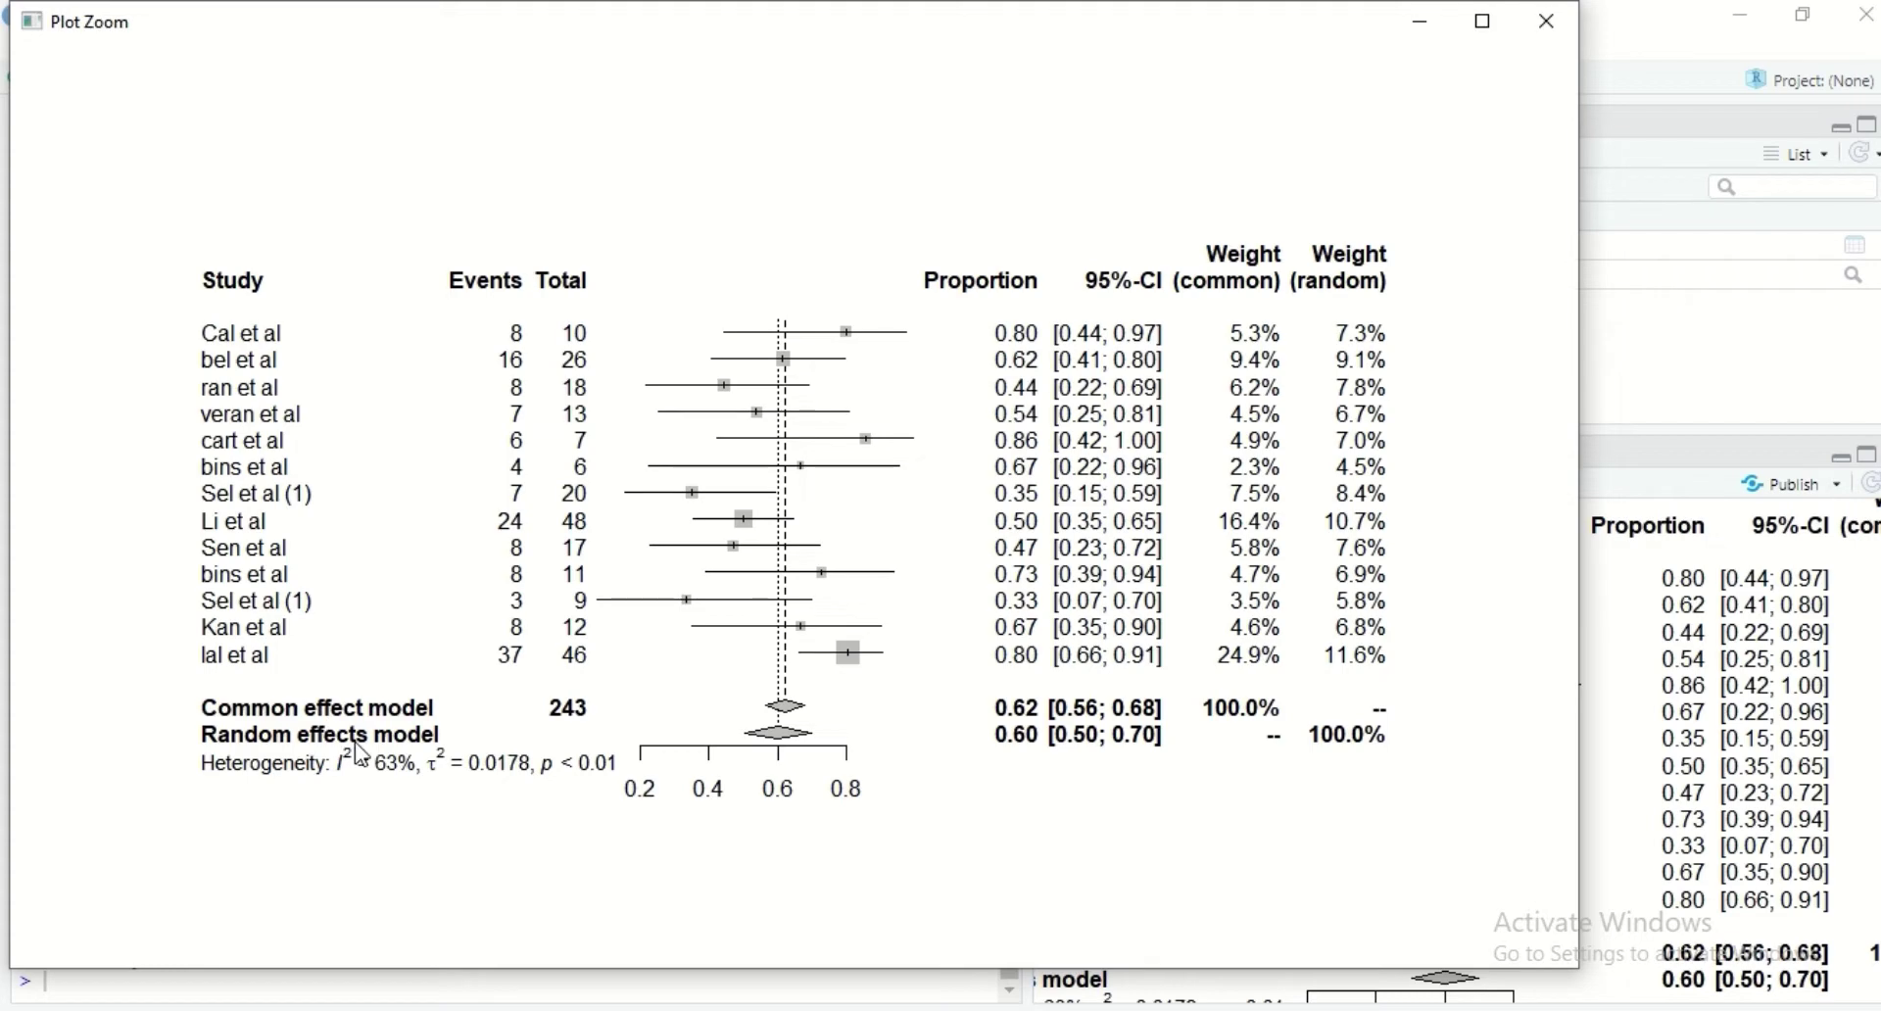
{"action": "left_click", "coordinate": [1420, 31]}
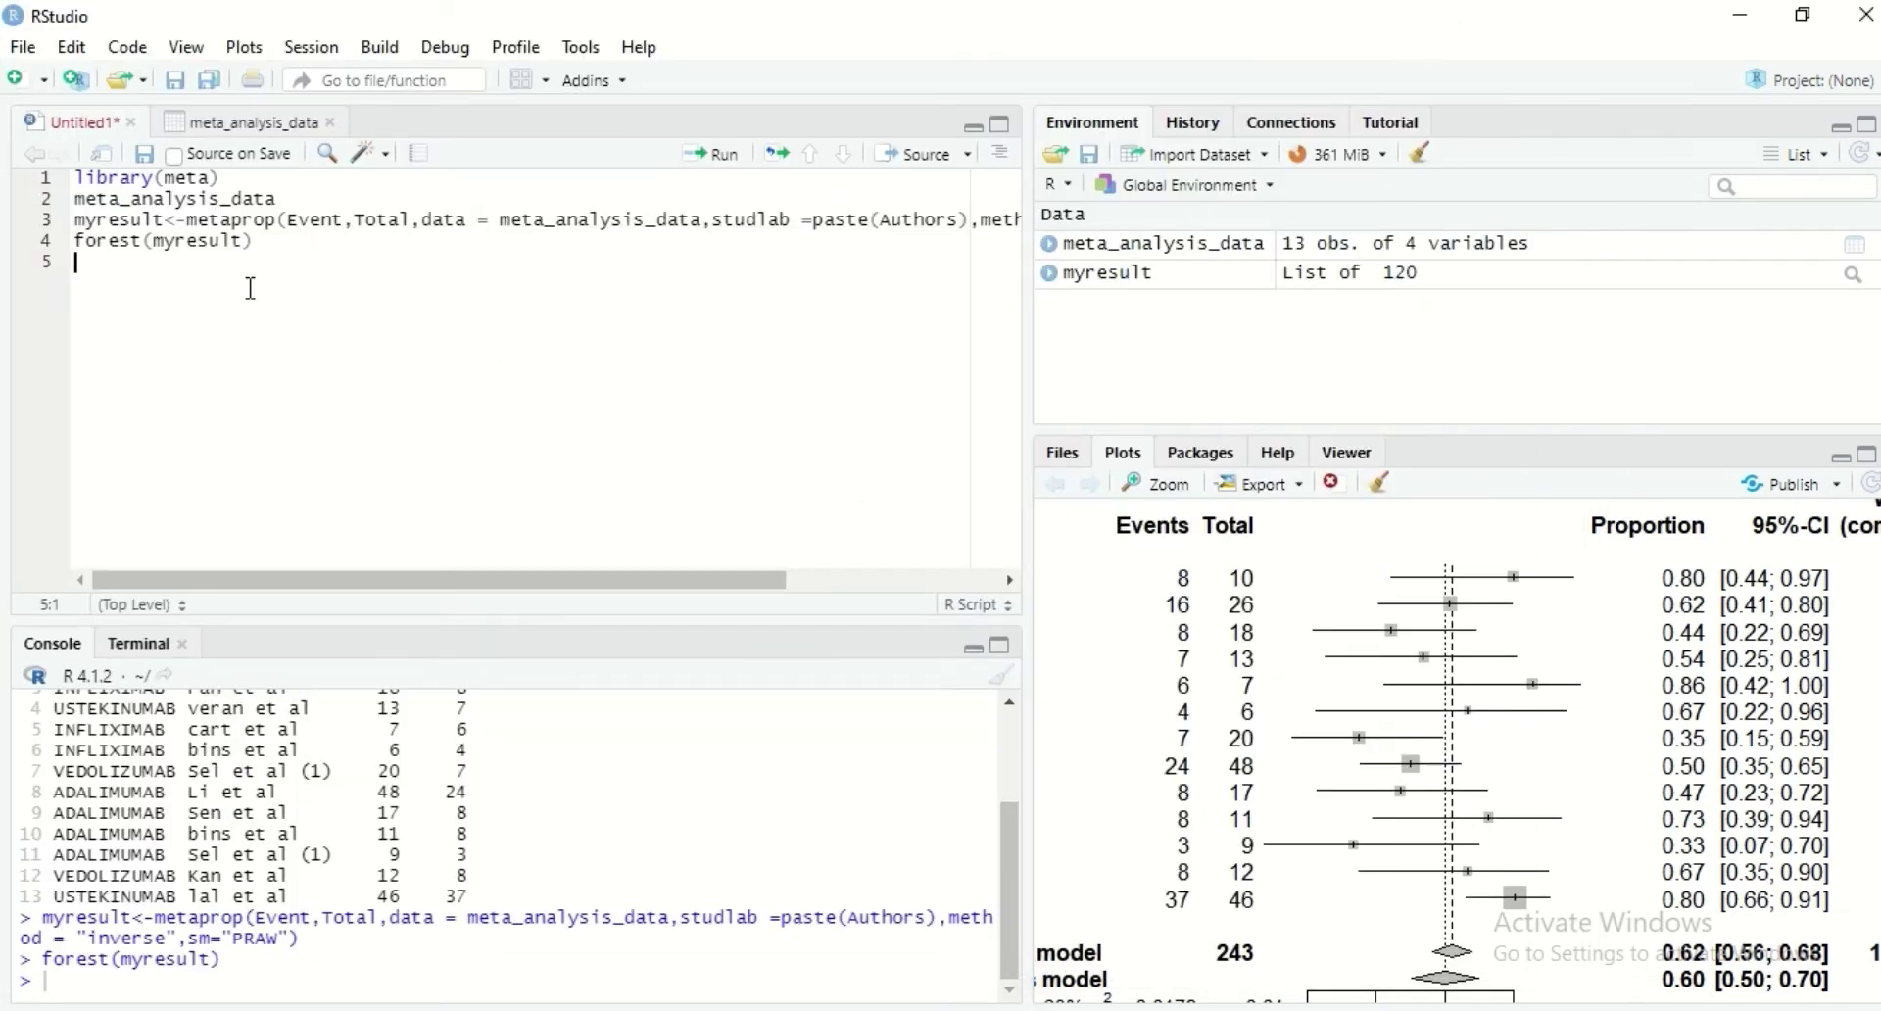
- Add a comma after myresult in the forest call and consult the opening entries of the help page's arguments section
{"action": "left_click", "coordinate": [247, 245]}
{"action": "type", "text": ","}
{"action": "left_click", "coordinate": [1278, 452]}
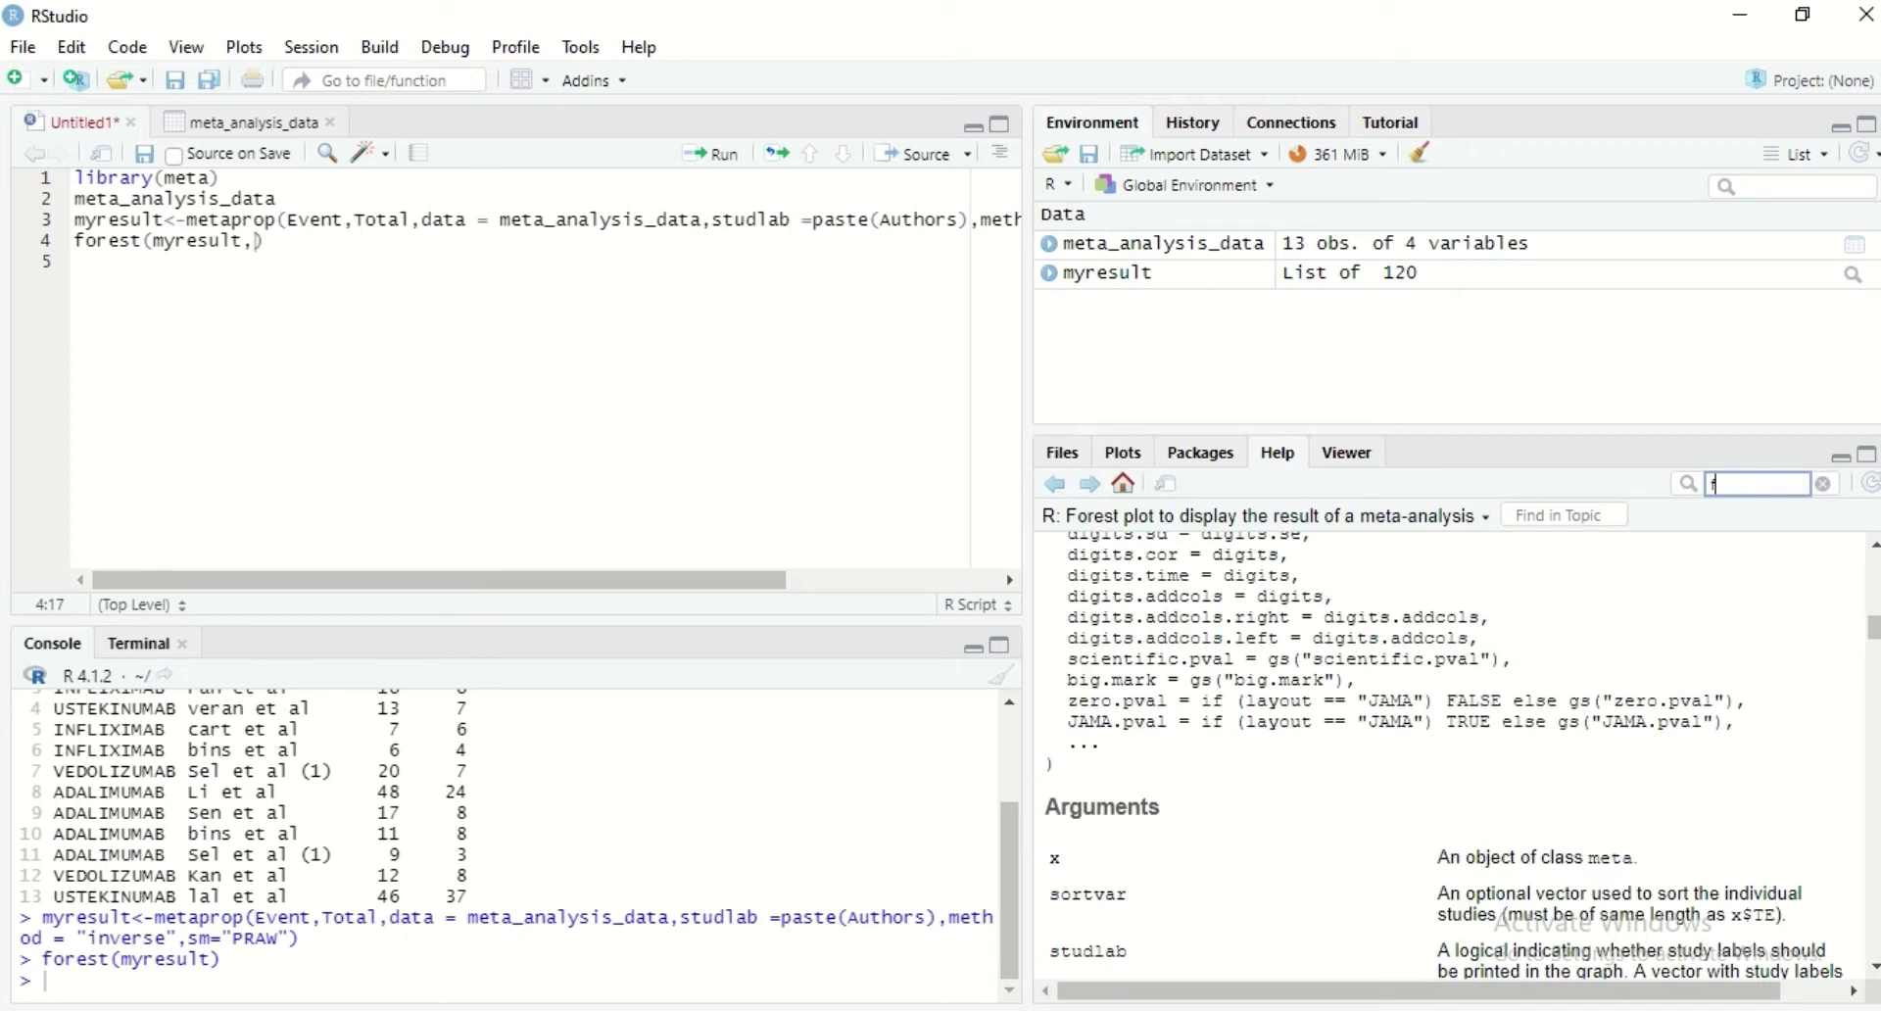
{"action": "left_click_drag", "start_coordinate": [1877, 628], "coordinate": [1876, 632]}
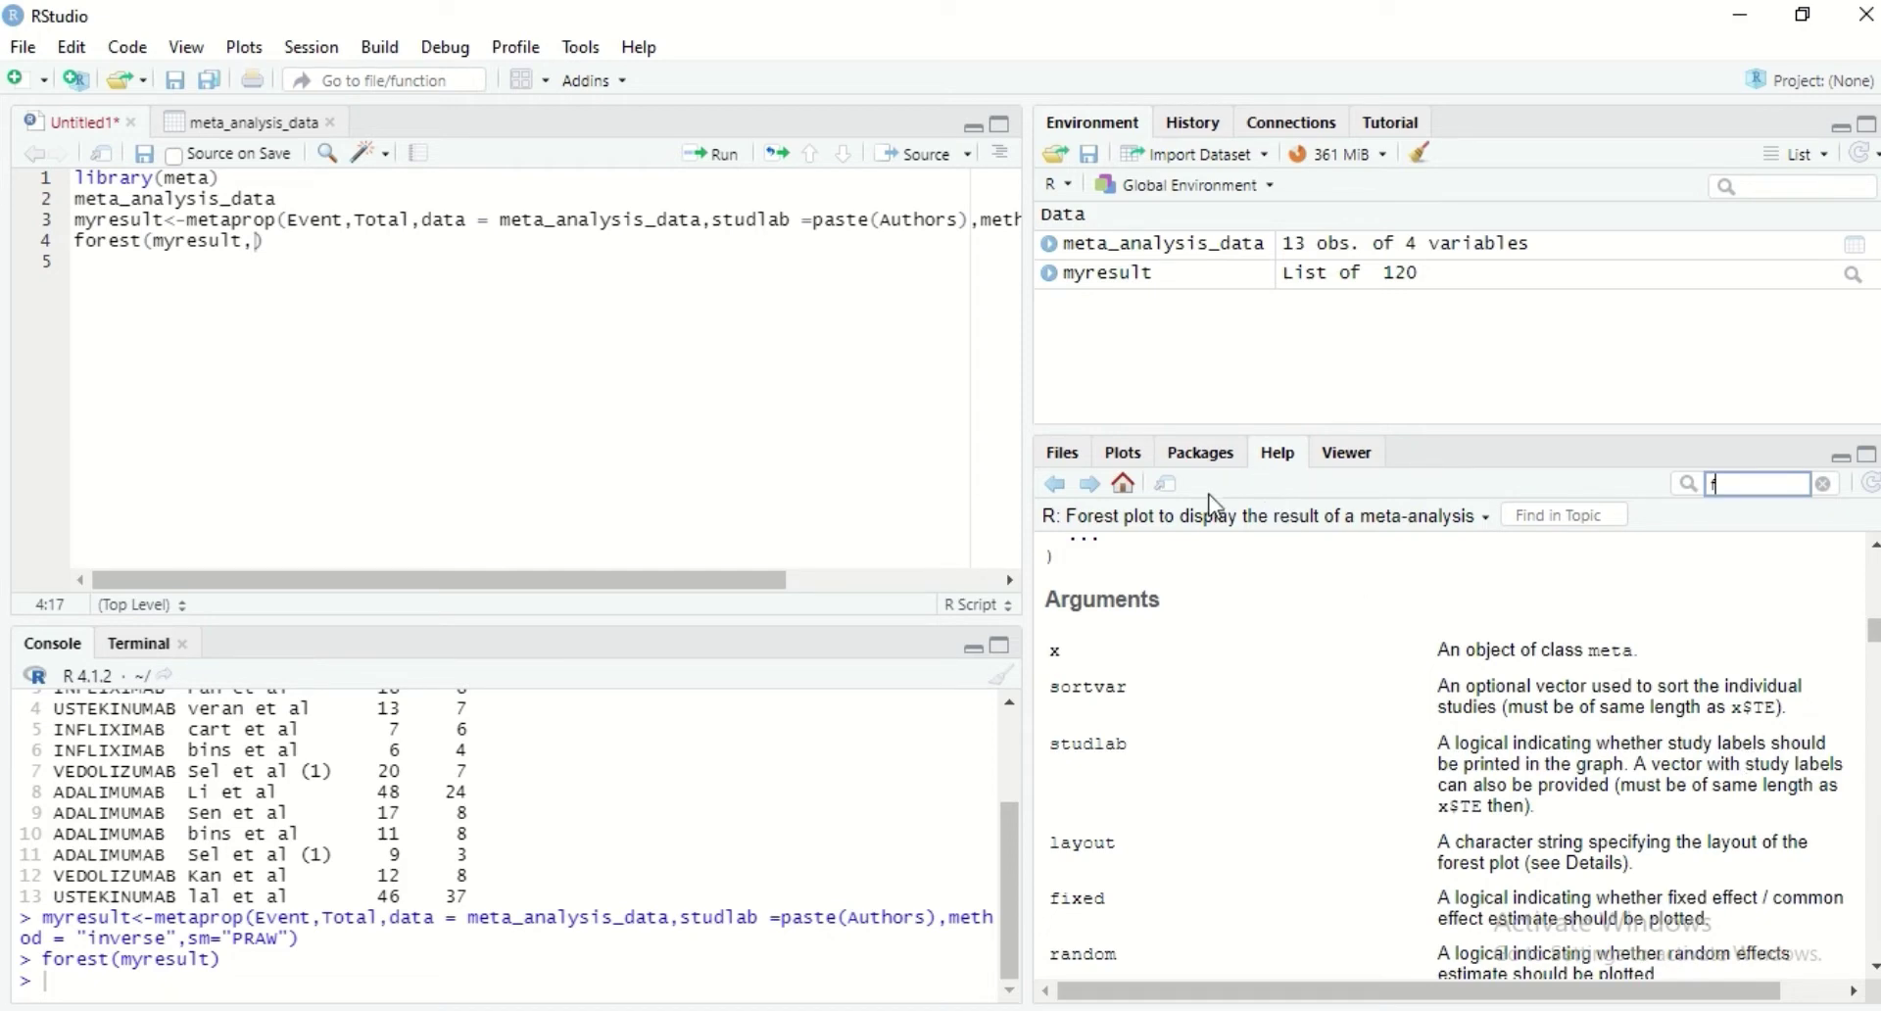
- Compare the studlab = paste(Authors) argument on line 3 with the study labels in the enlarged forest plot
{"action": "left_click", "coordinate": [1133, 455]}
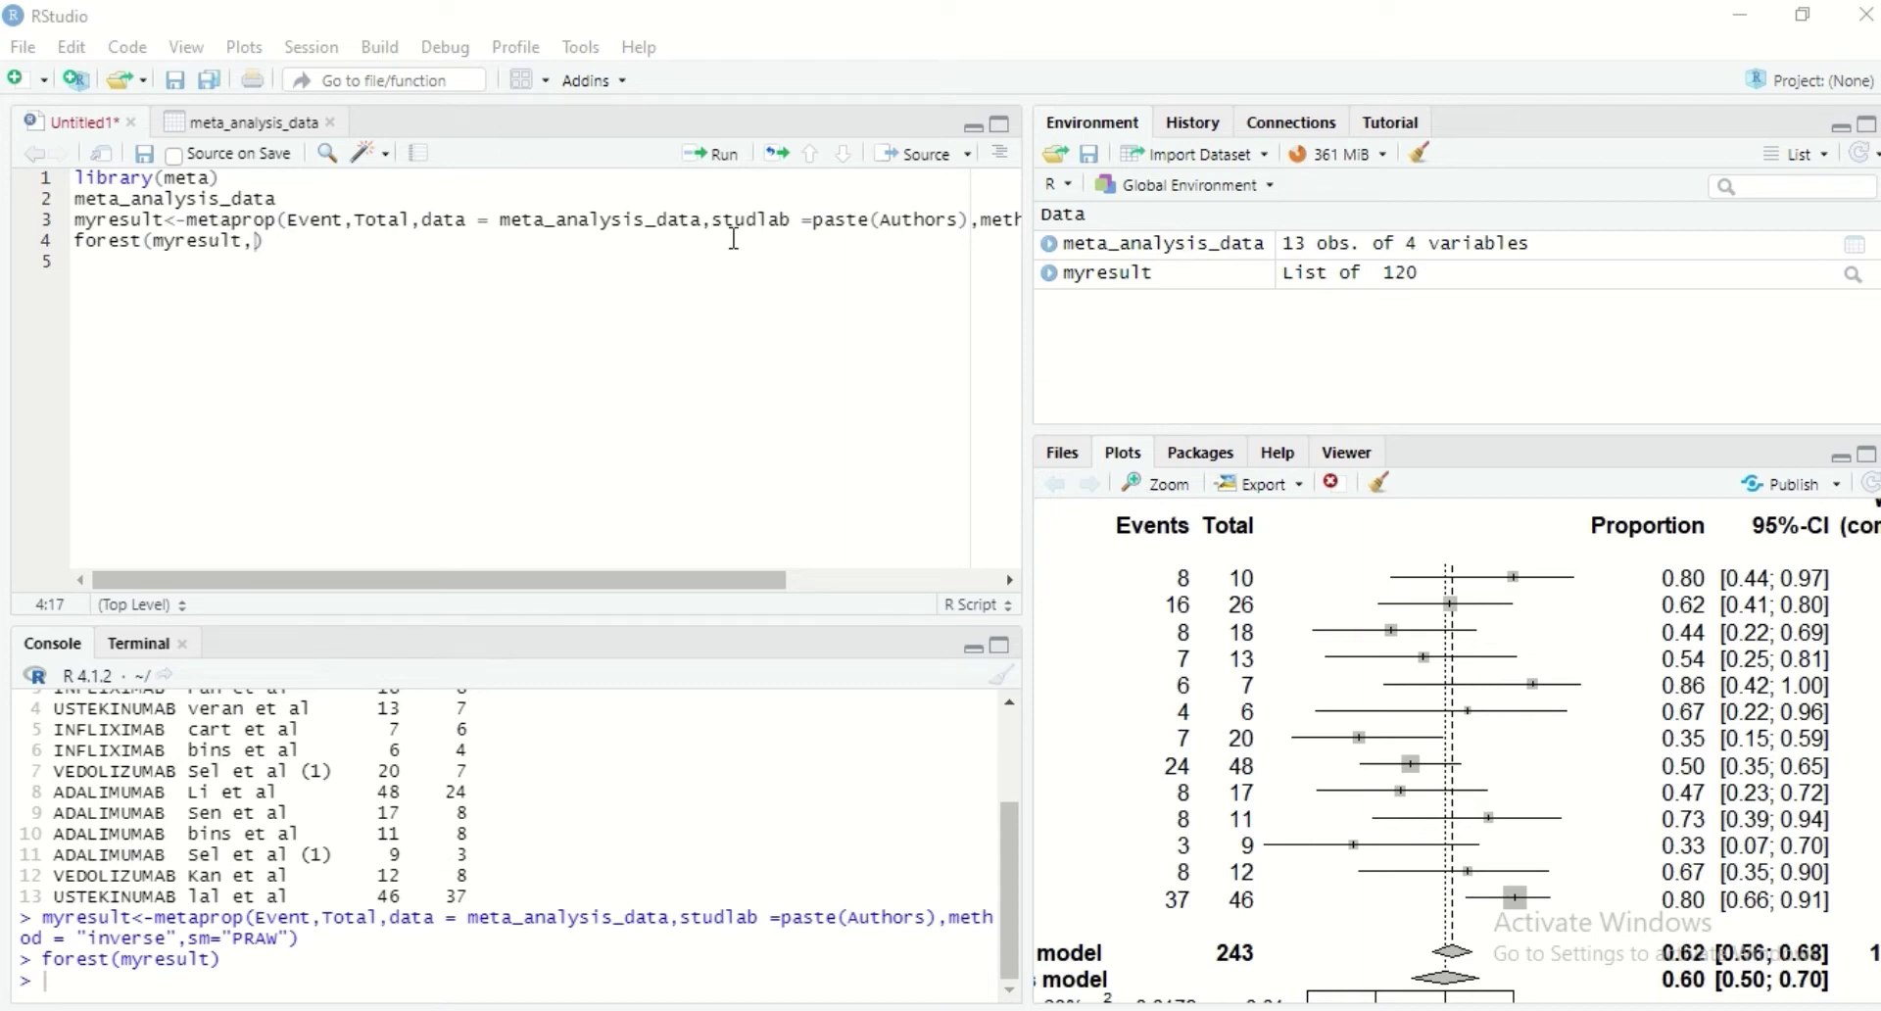
{"action": "left_click_drag", "start_coordinate": [715, 220], "coordinate": [960, 221]}
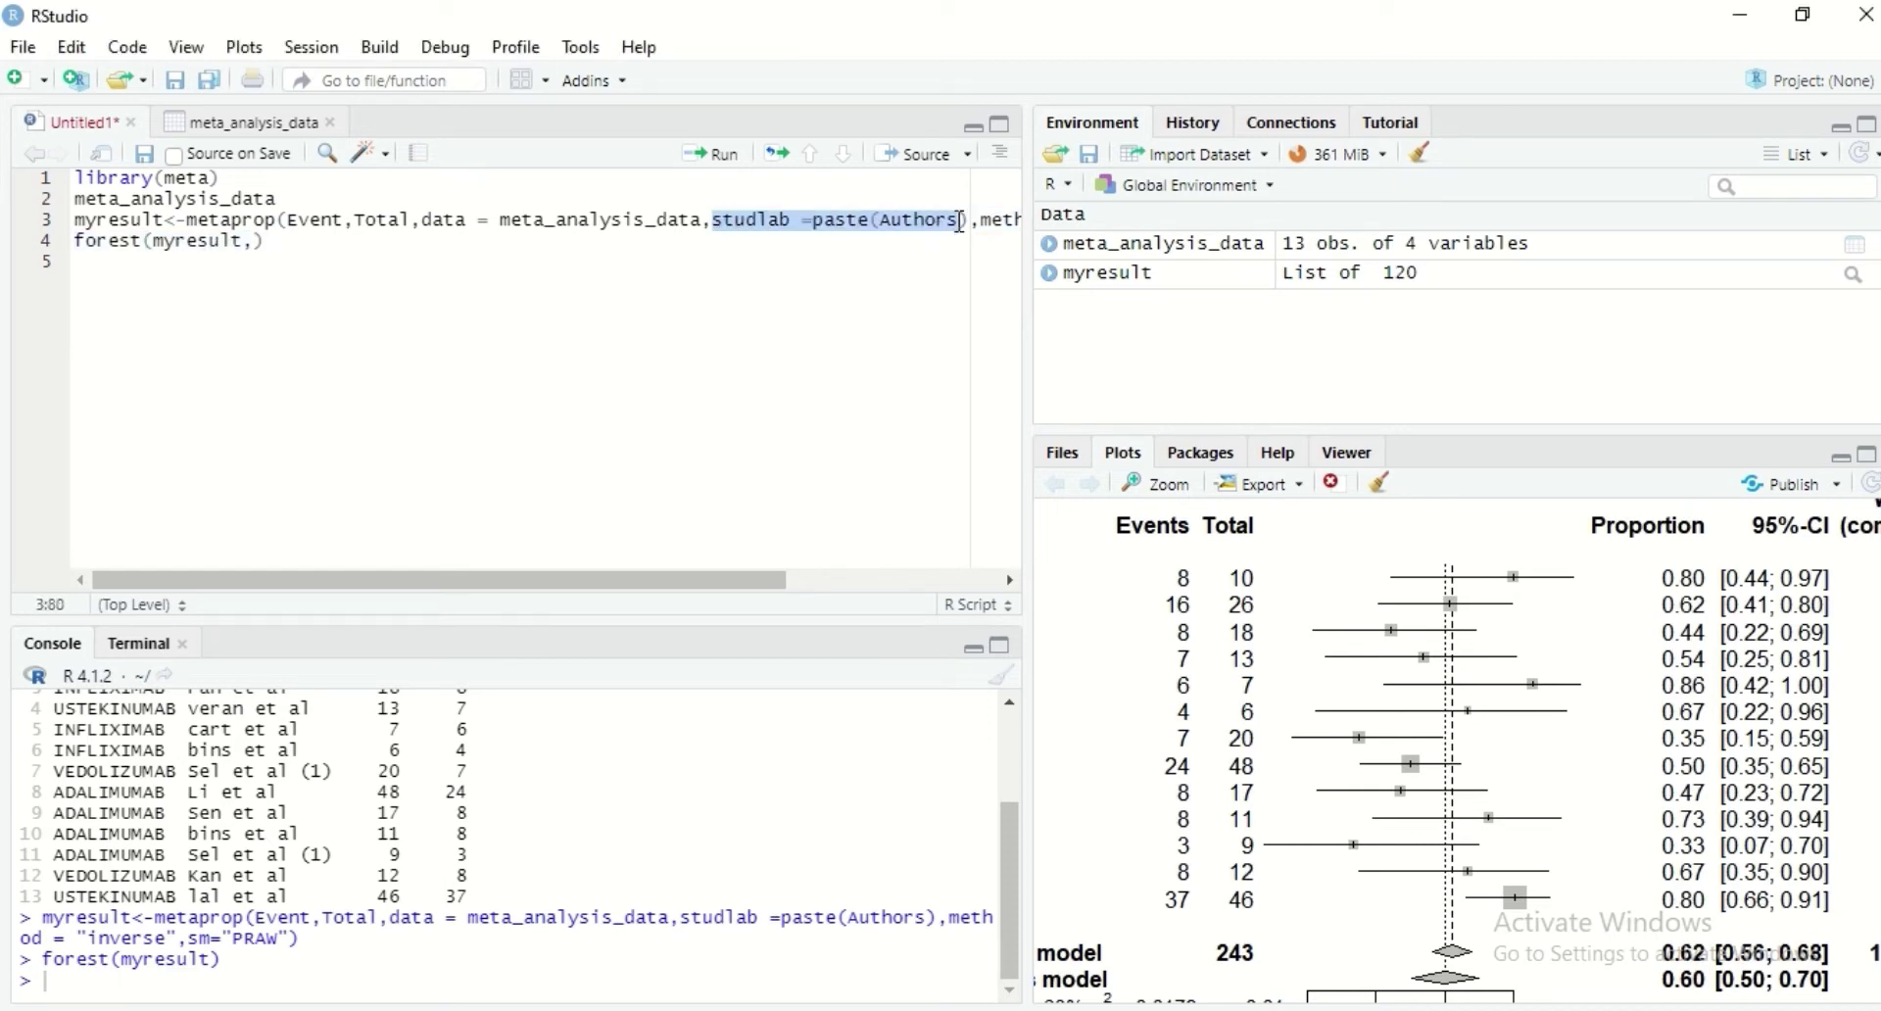
{"action": "left_click", "coordinate": [935, 267]}
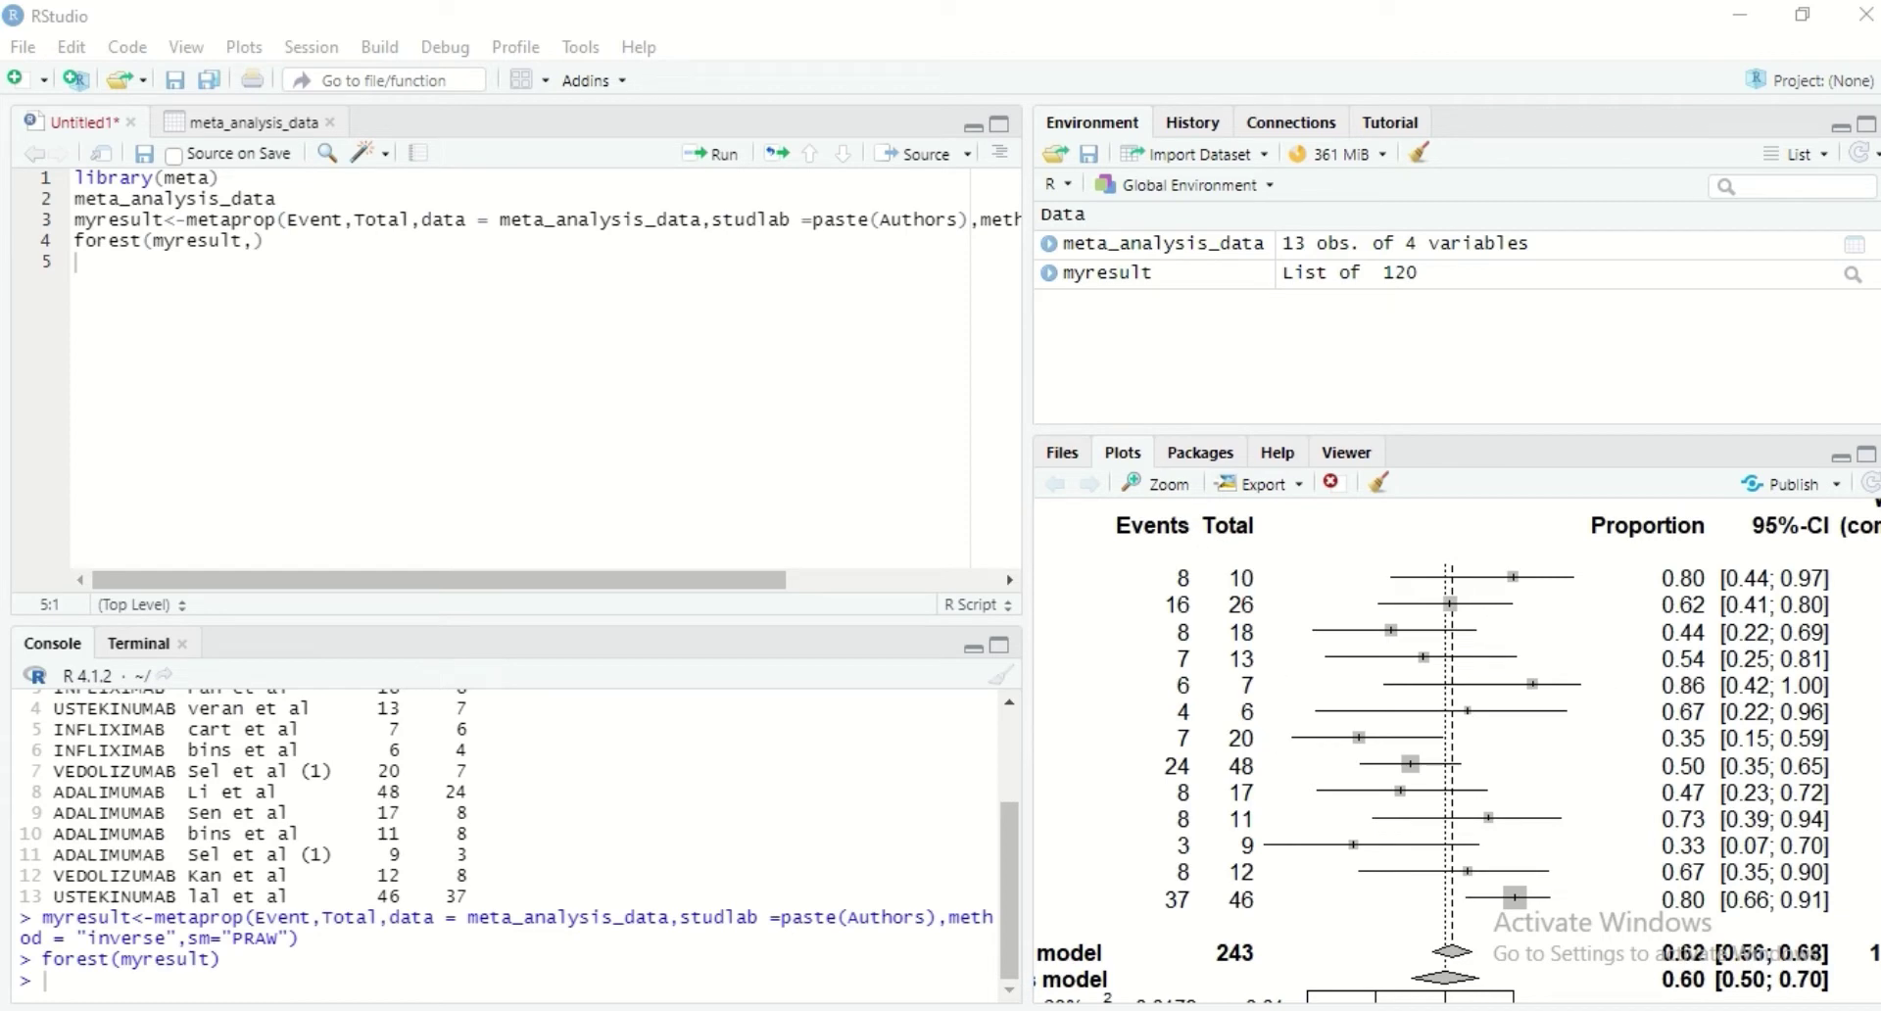
{"action": "mouse_move", "coordinate": [1382, 1007]}
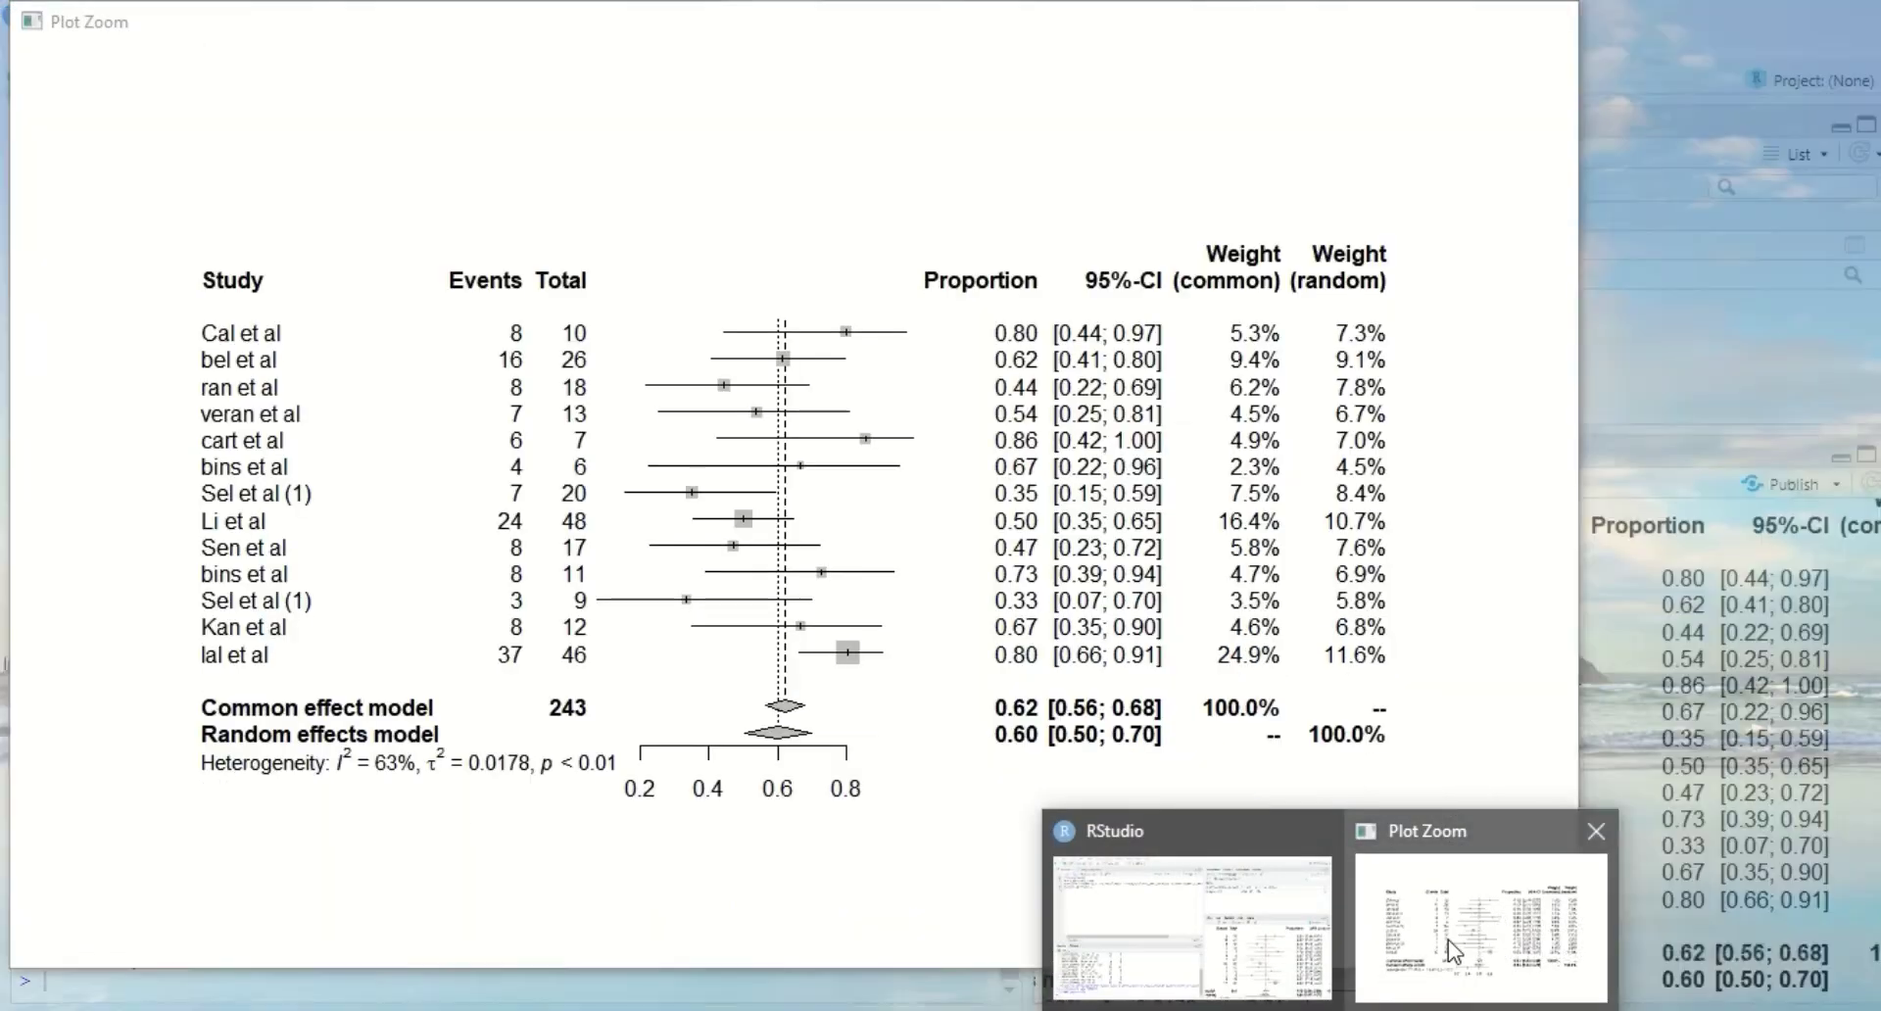
{"action": "left_click", "coordinate": [1448, 832]}
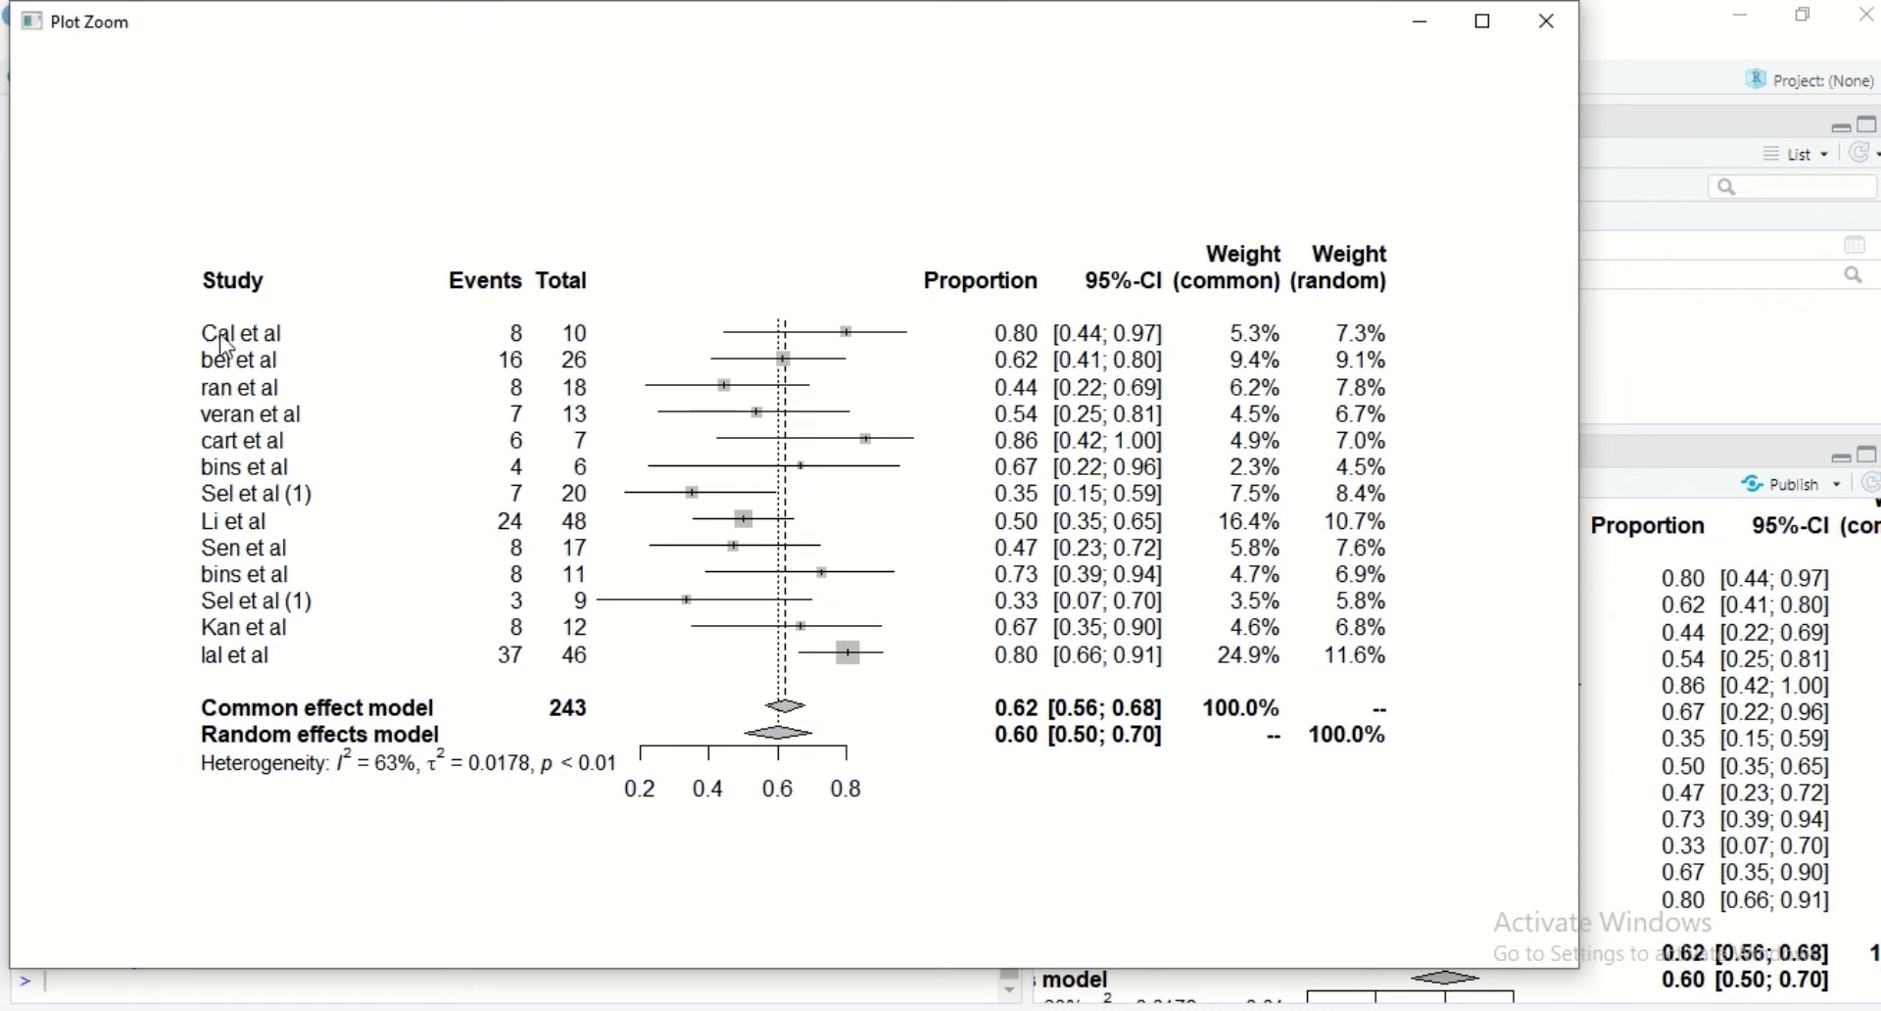
{"action": "left_click", "coordinate": [1422, 22]}
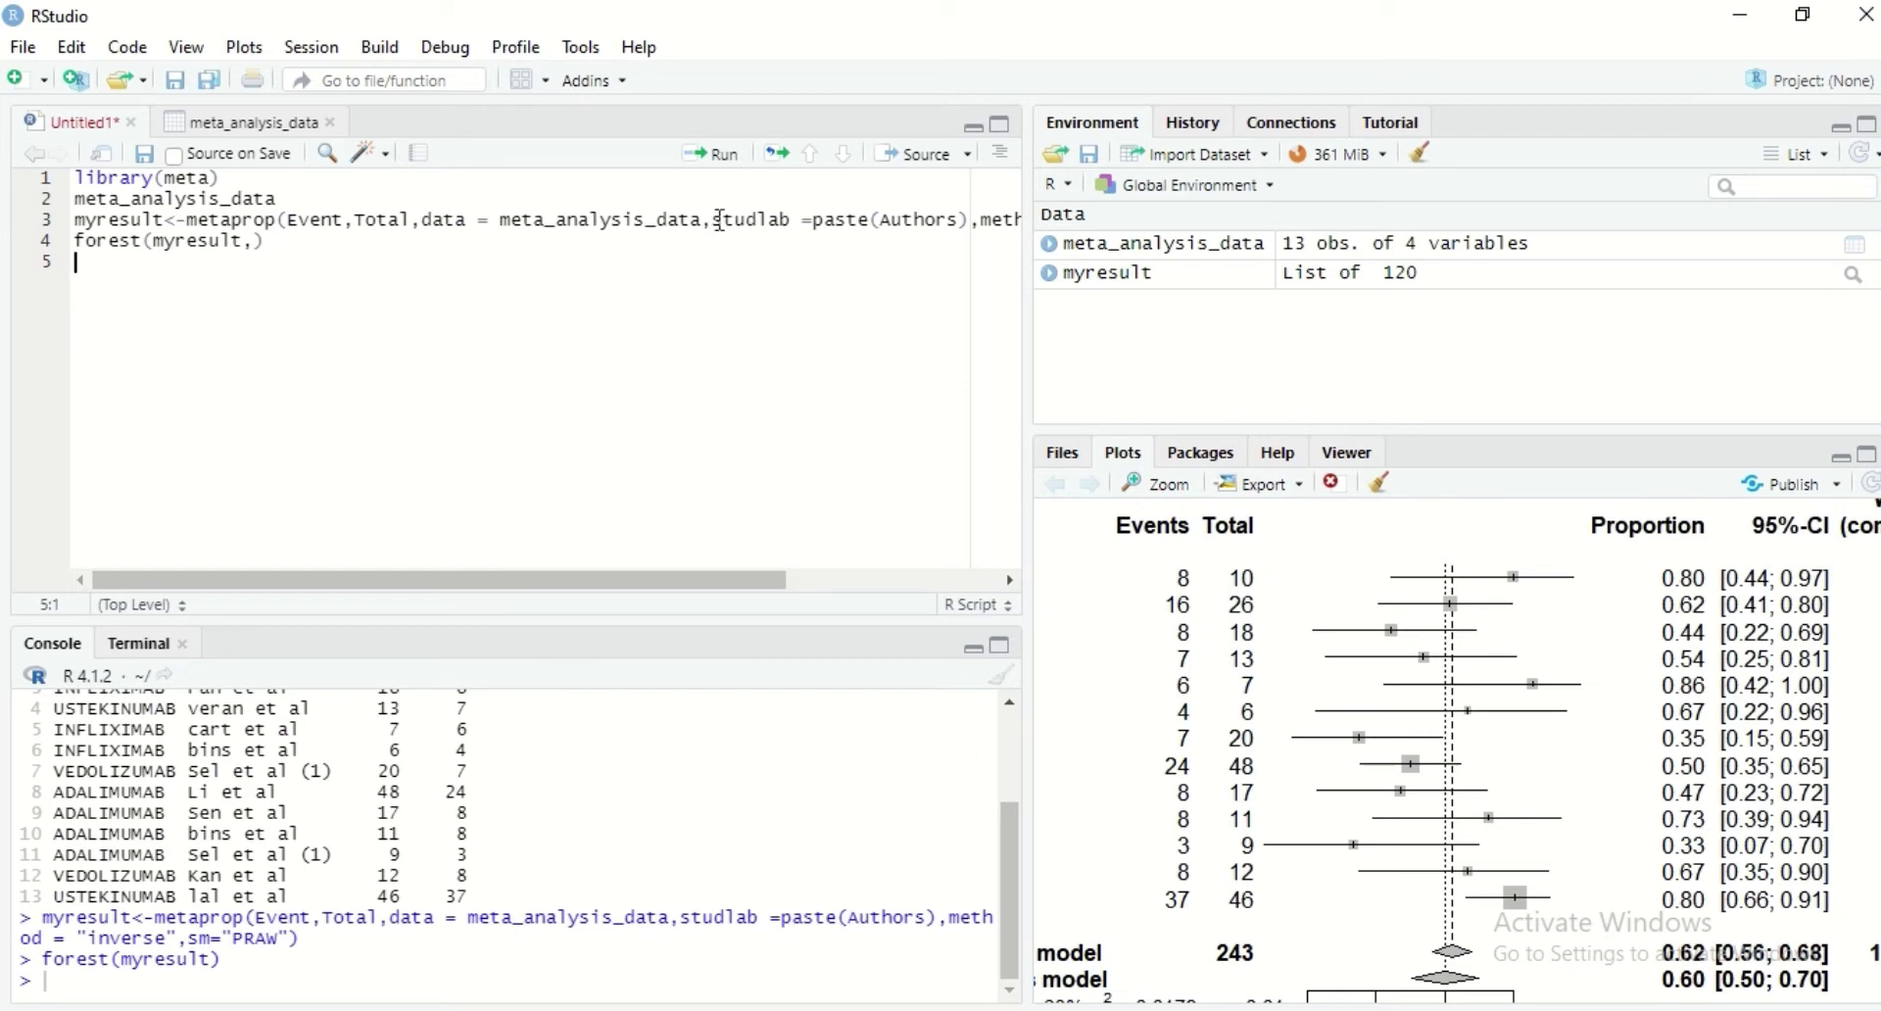
{"action": "left_click_drag", "start_coordinate": [718, 220], "coordinate": [871, 220]}
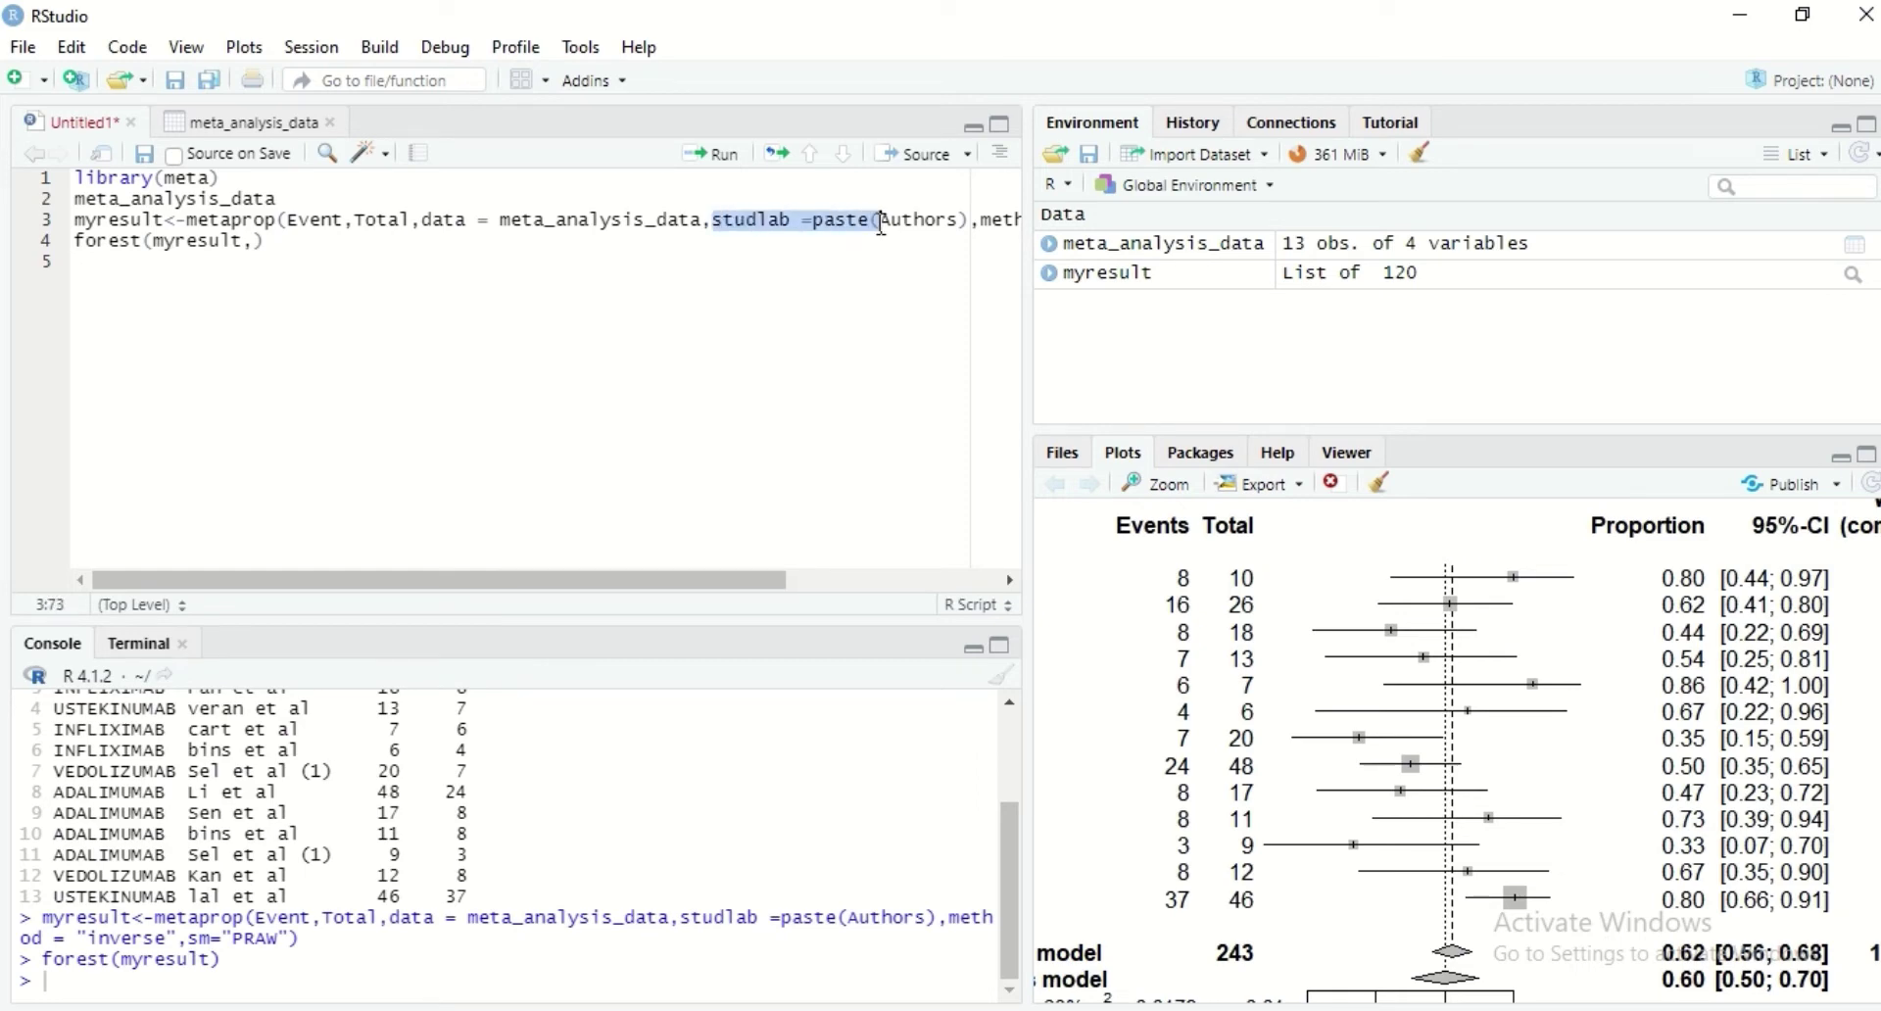
- Read the layout, fixed, random and overall argument descriptions on the forest help page
{"action": "left_click", "coordinate": [258, 240]}
{"action": "left_click", "coordinate": [1286, 459]}
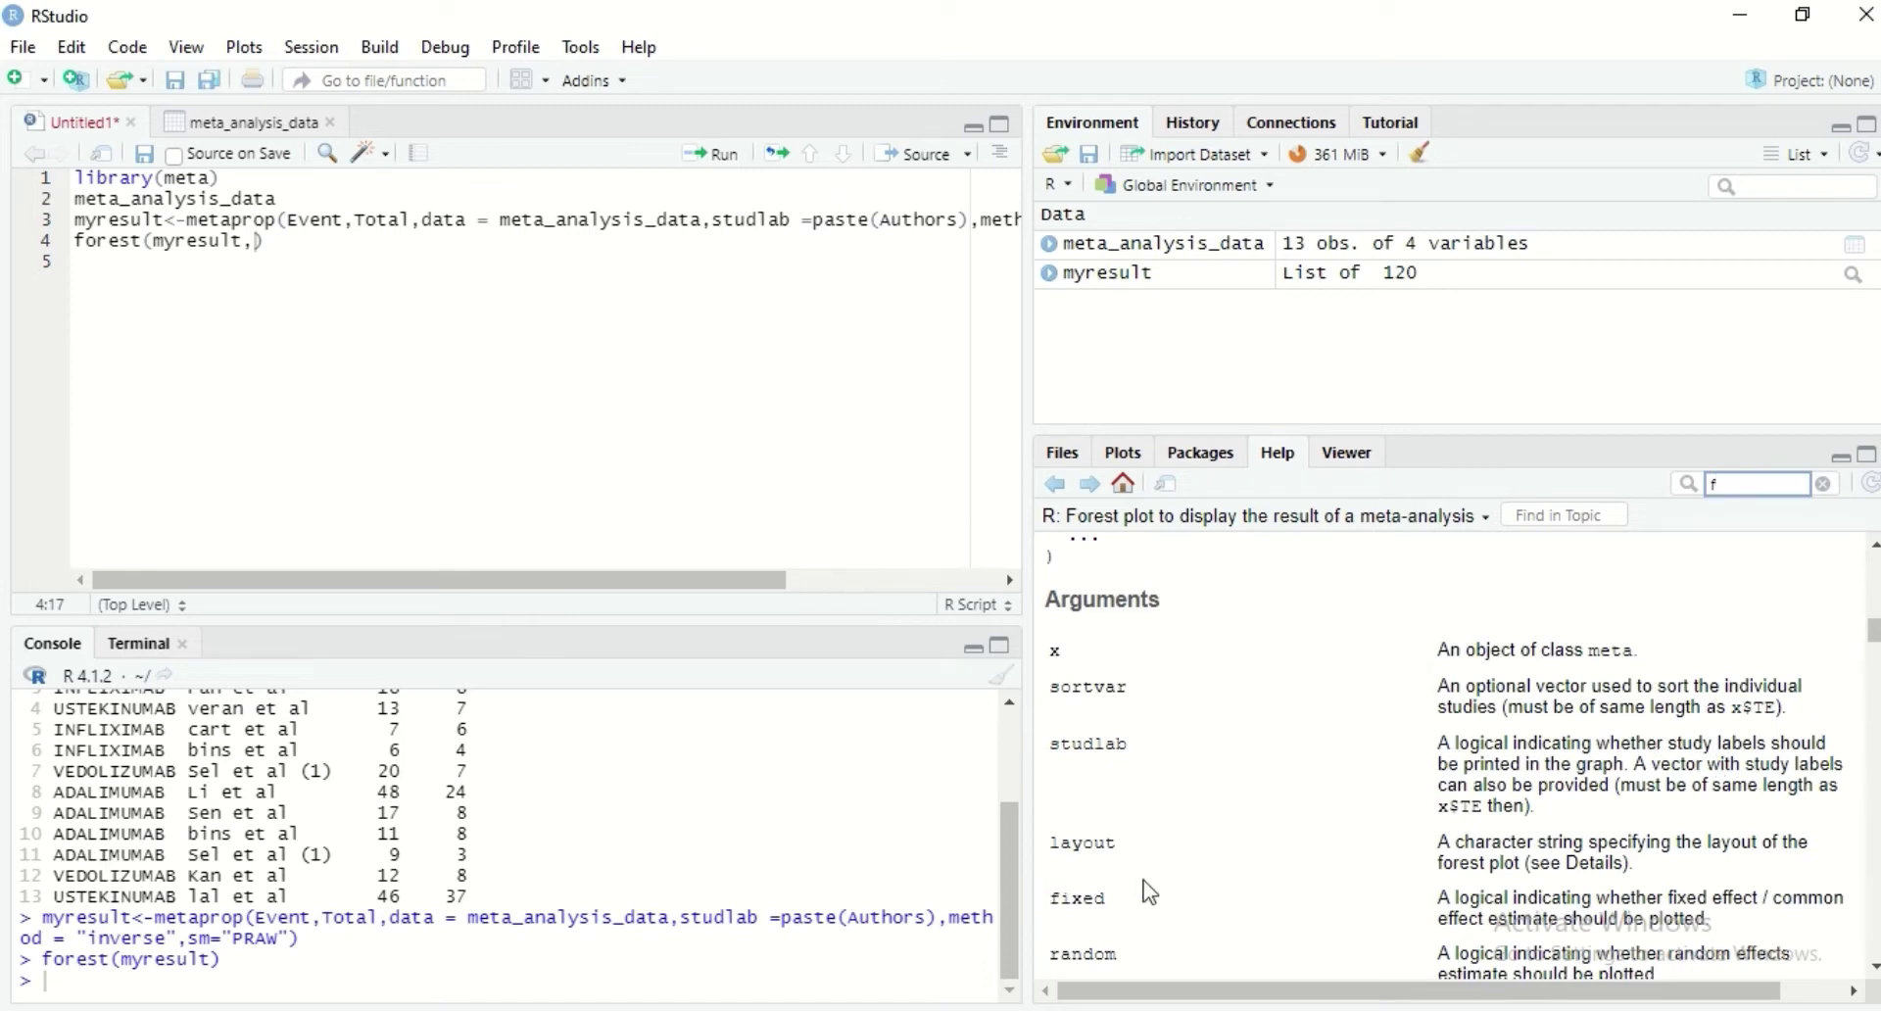
{"action": "left_click", "coordinate": [1442, 862]}
{"action": "left_click_drag", "start_coordinate": [1436, 853], "coordinate": [1674, 870]}
{"action": "left_click", "coordinate": [1458, 852]}
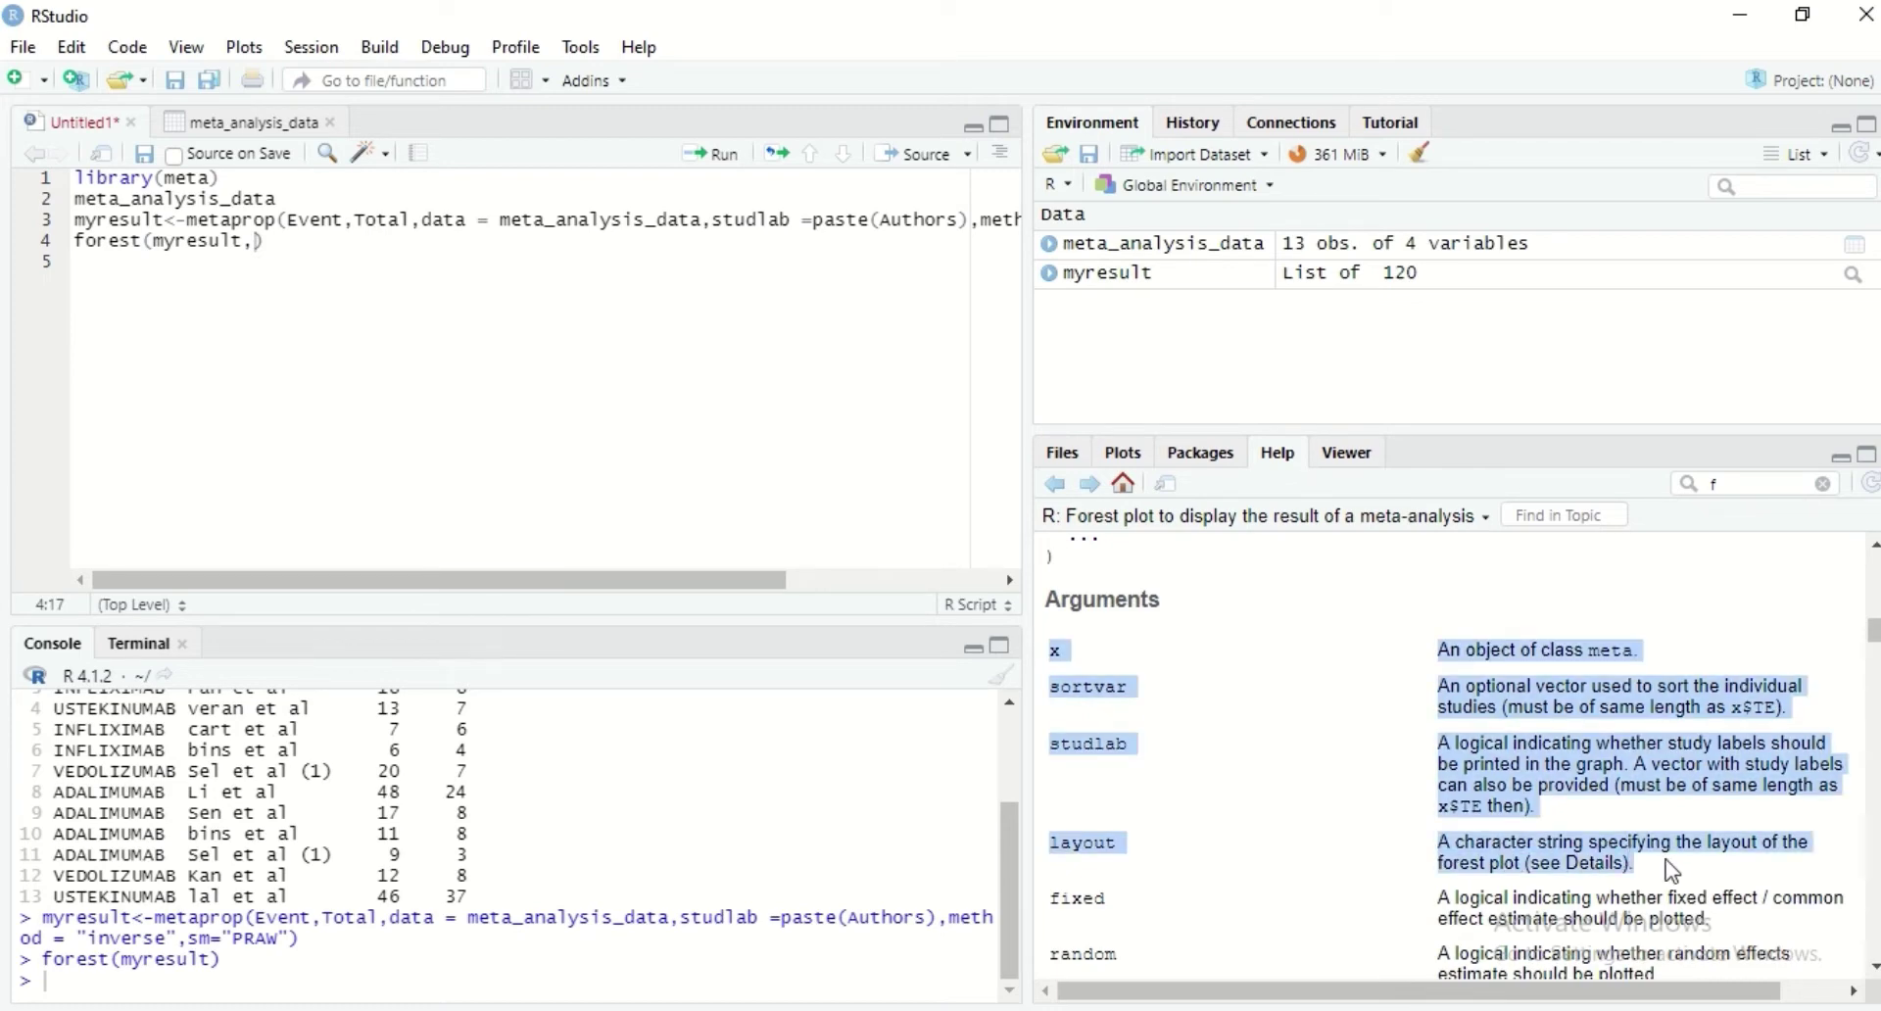
{"action": "left_click", "coordinate": [1674, 870]}
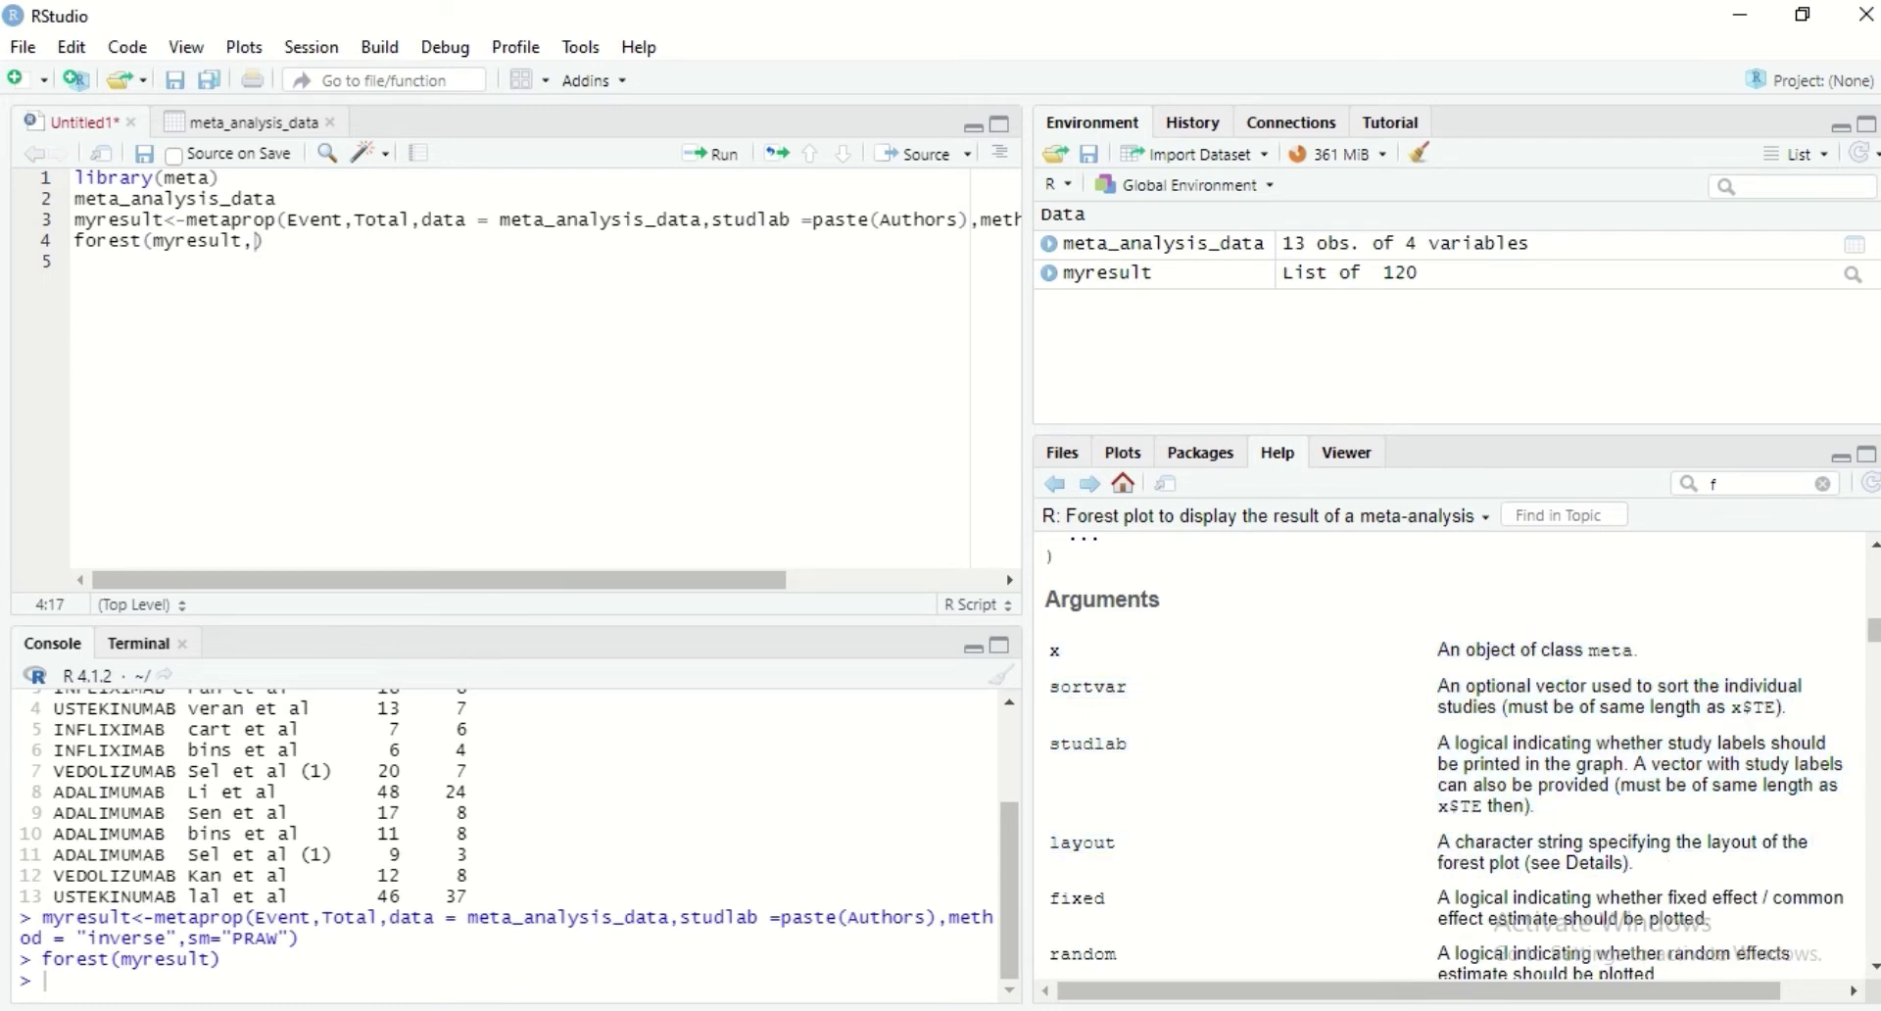
{"action": "scroll", "coordinate": [1873, 641], "scroll_direction": "down", "scroll_amount": 4}
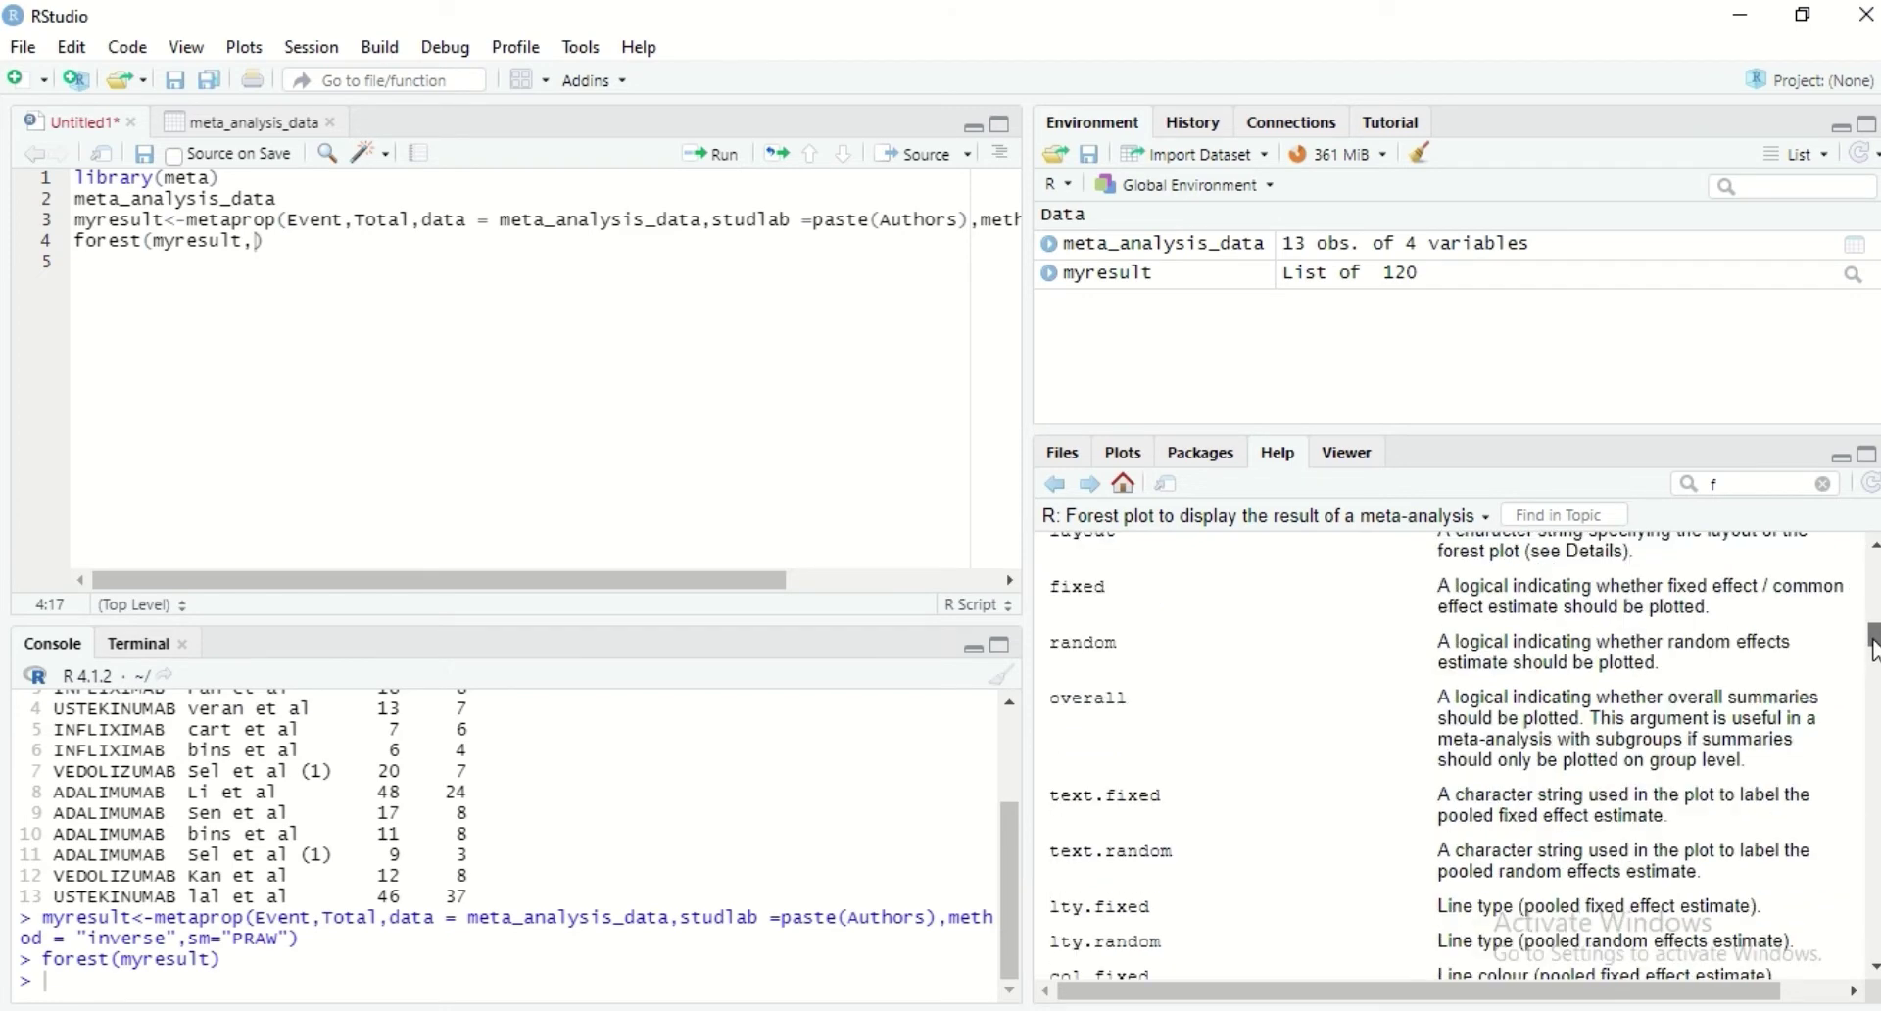
{"action": "scroll", "coordinate": [1873, 642], "scroll_direction": "up", "scroll_amount": 3}
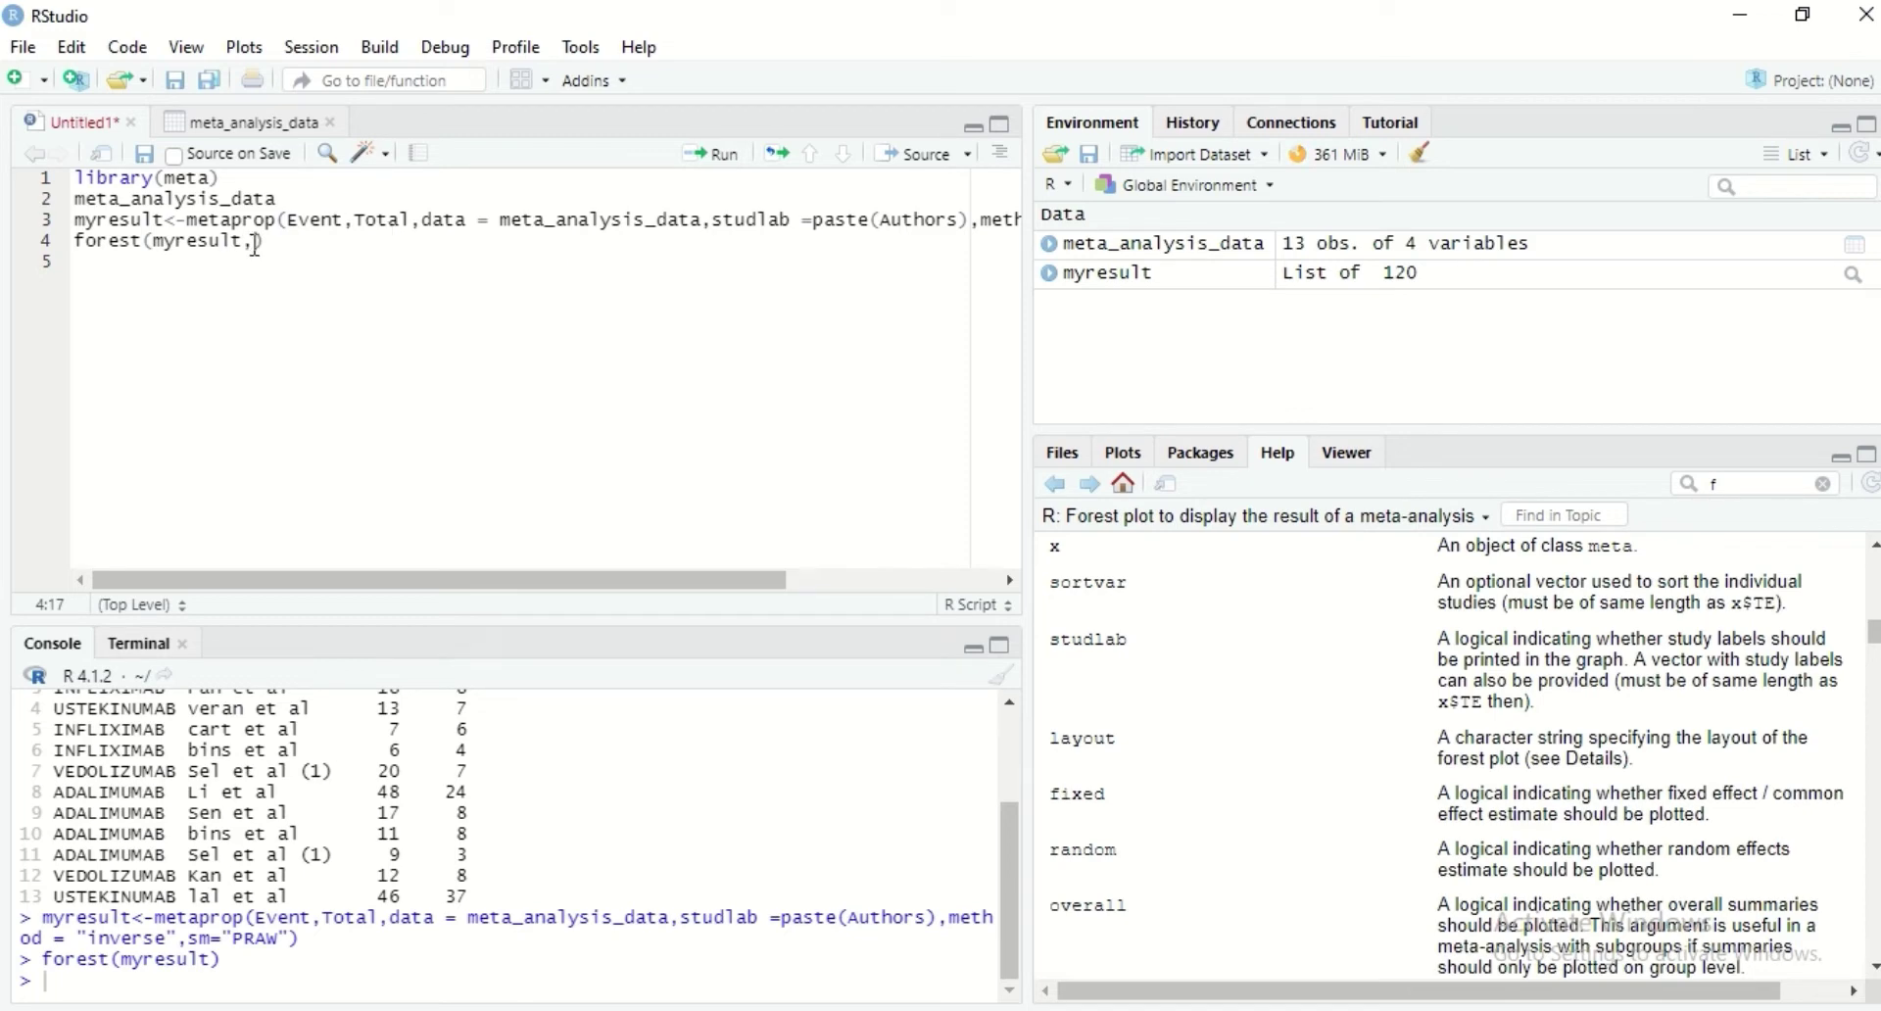
- Add the arguments fixed = FALSE and random = TRUE to the forest call on line 4
{"action": "type", "text": "fixed"}
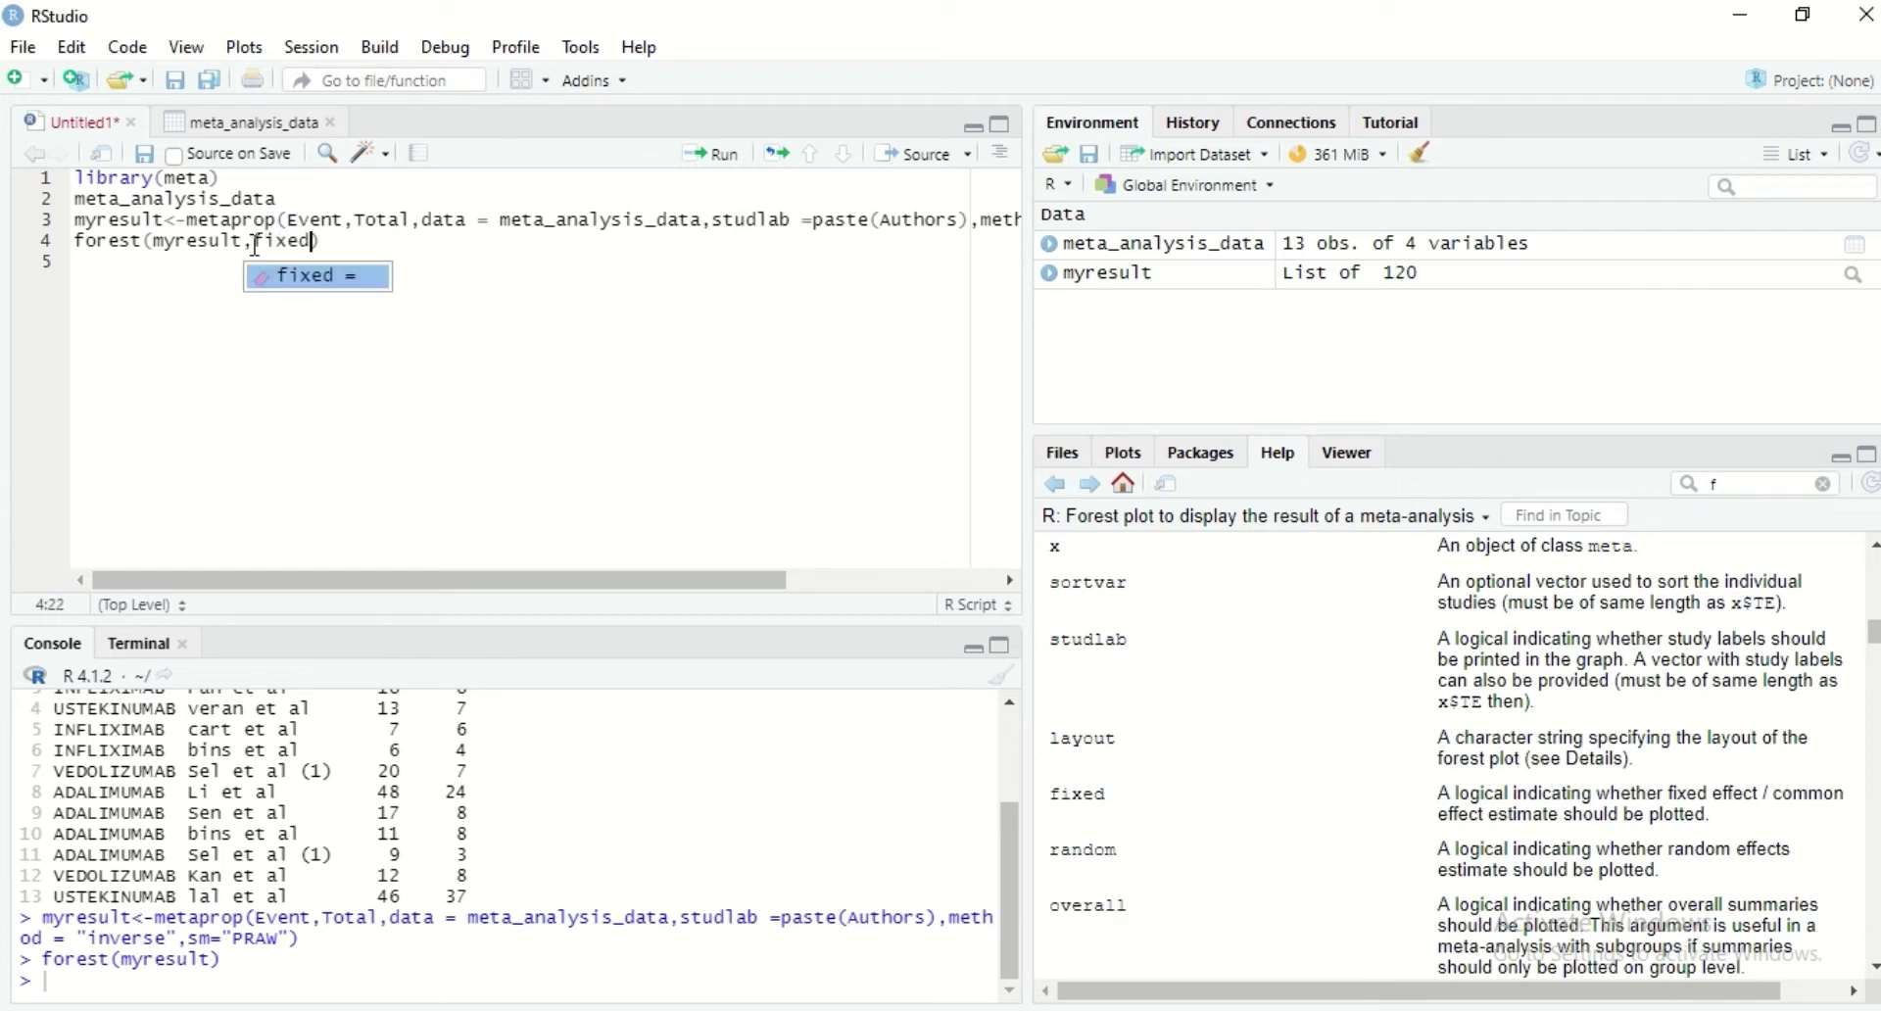
{"action": "key", "text": "Tab"}
{"action": "type", "text": "D"}
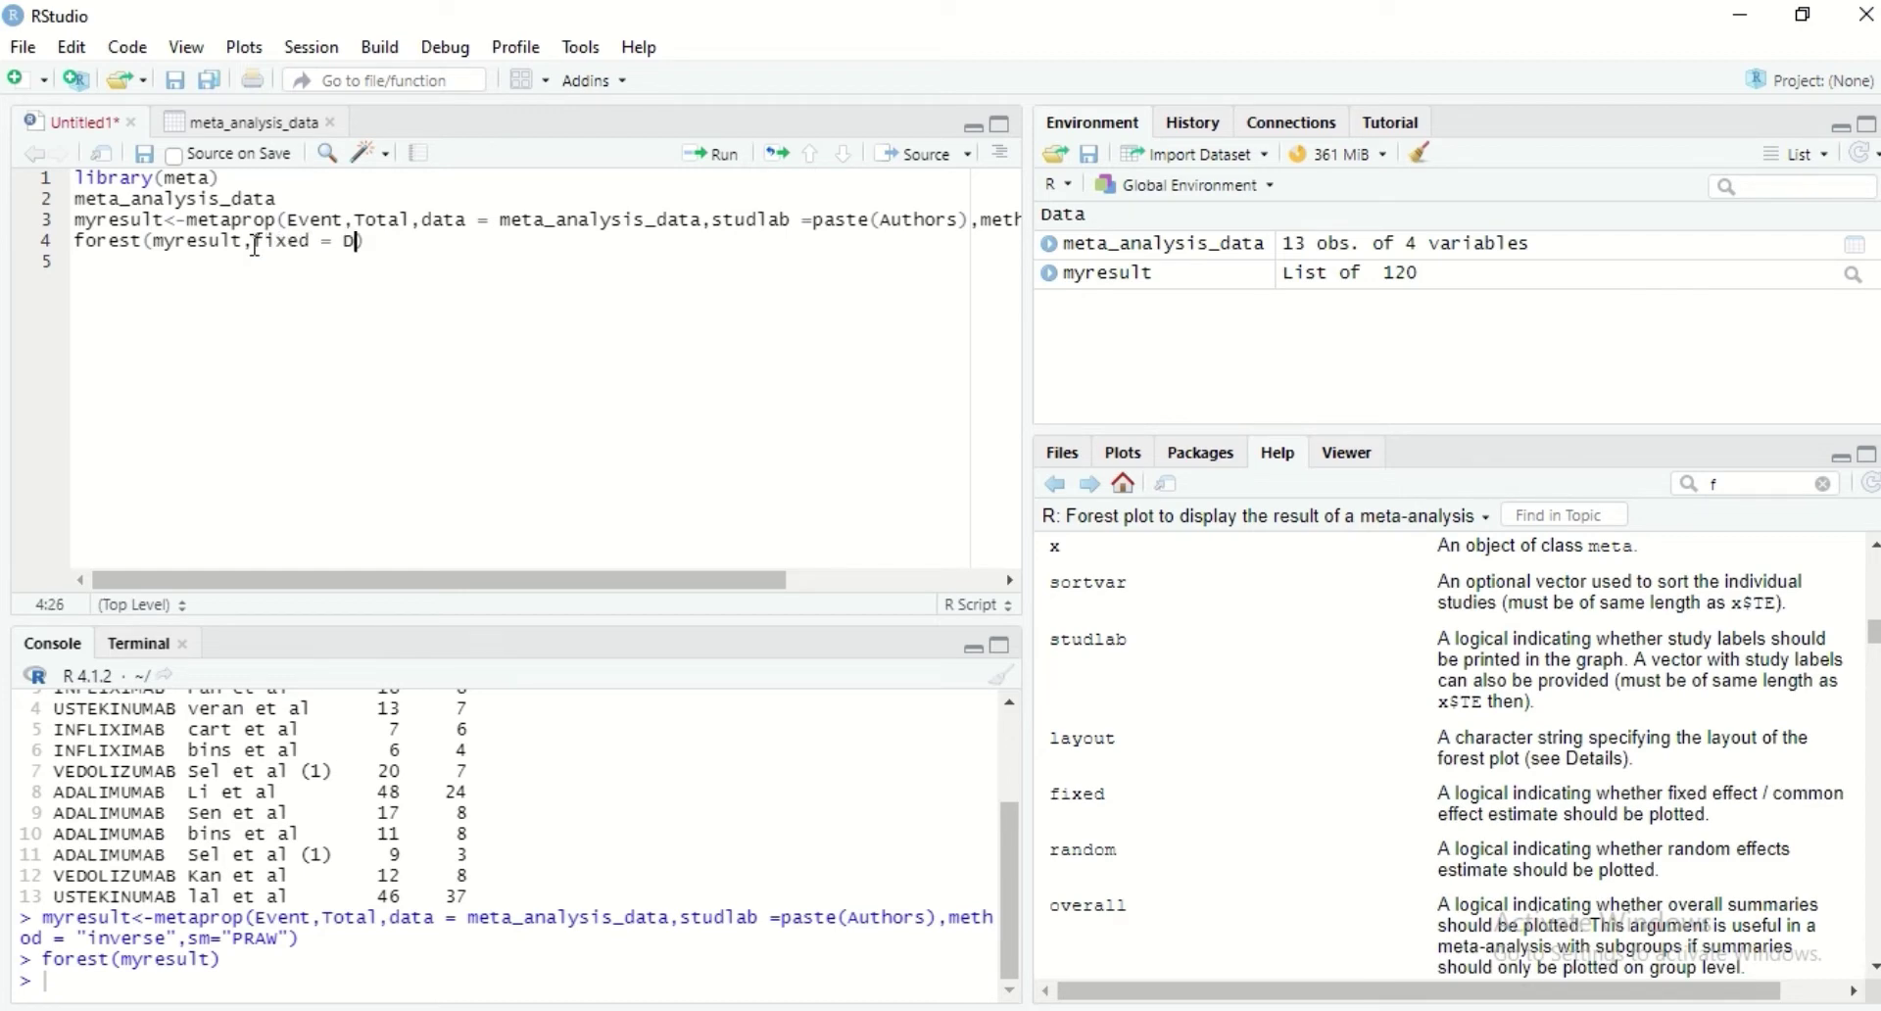
{"action": "key", "text": "BackSpace"}
{"action": "type", "text": "FALSE,rando"}
{"action": "key", "text": "Tab"}
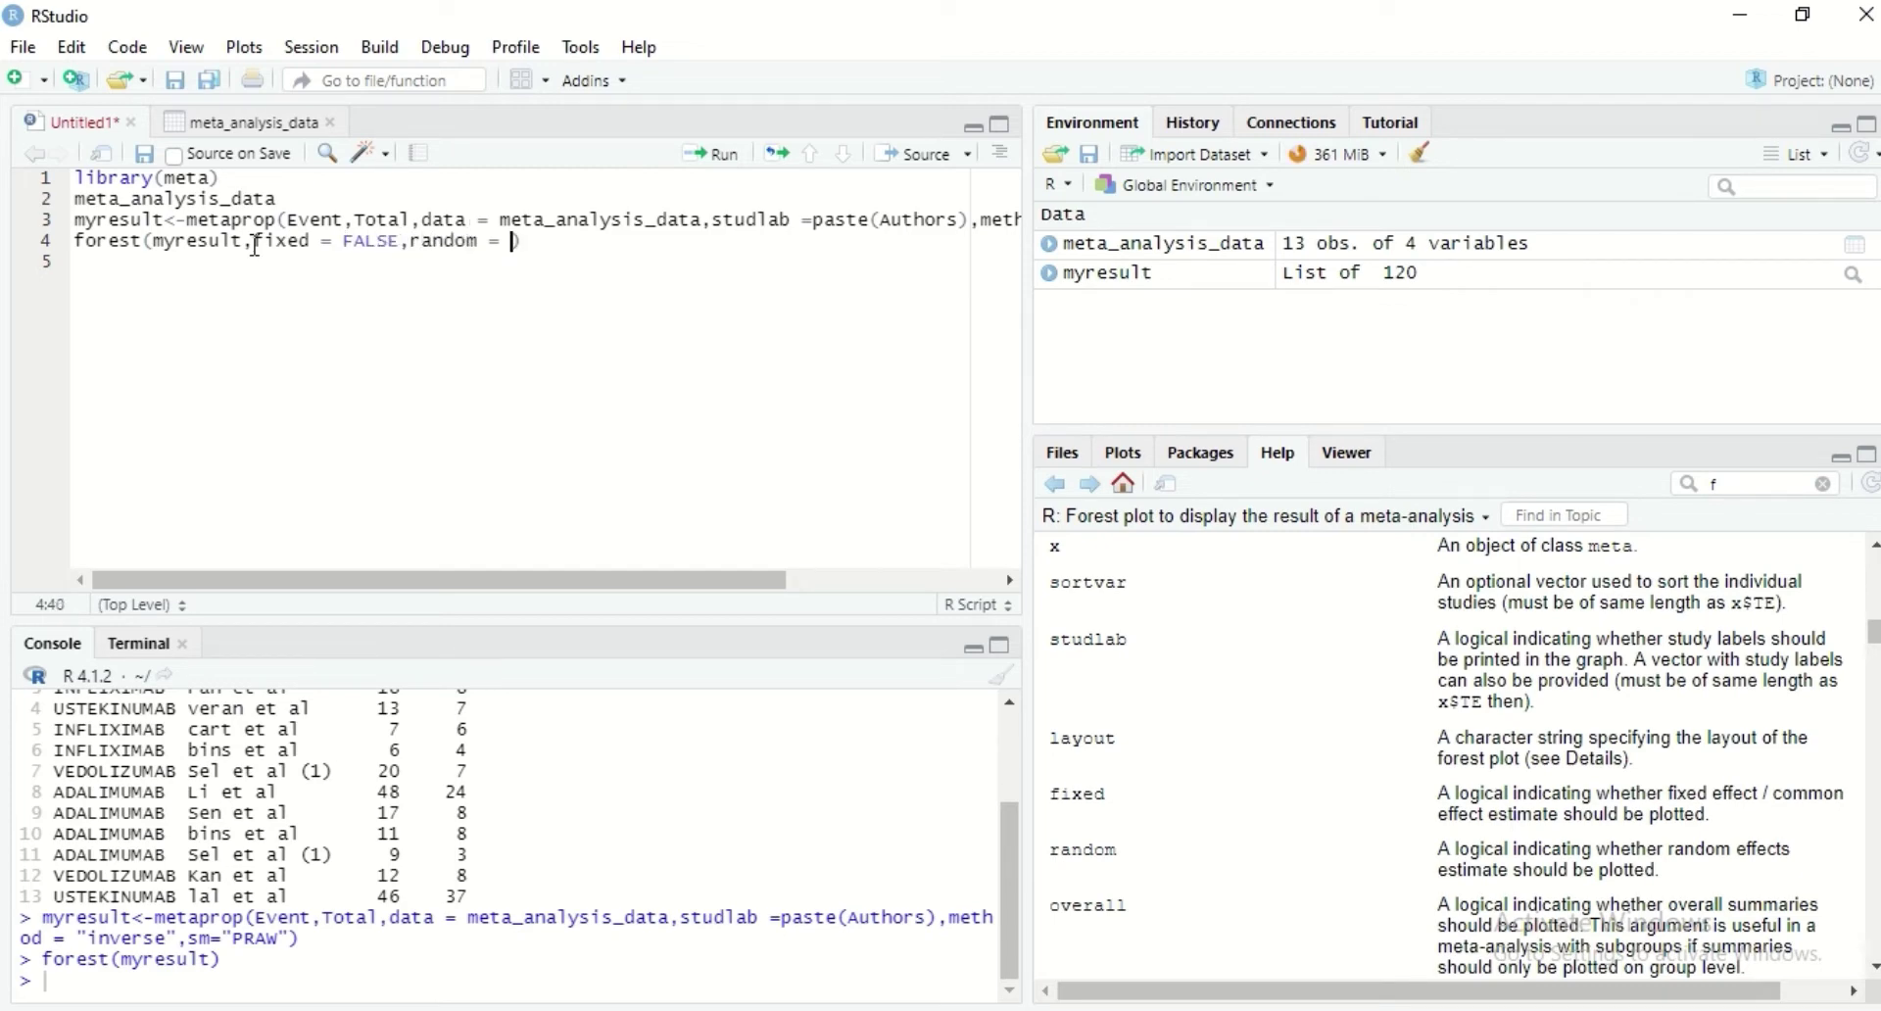
{"action": "type", "text": "TRUE,"}
- Remove the trailing comma from the forest call, run it and inspect the redrawn plot in the enlarged view
{"action": "left_click_drag", "start_coordinate": [1873, 636], "coordinate": [1874, 634]}
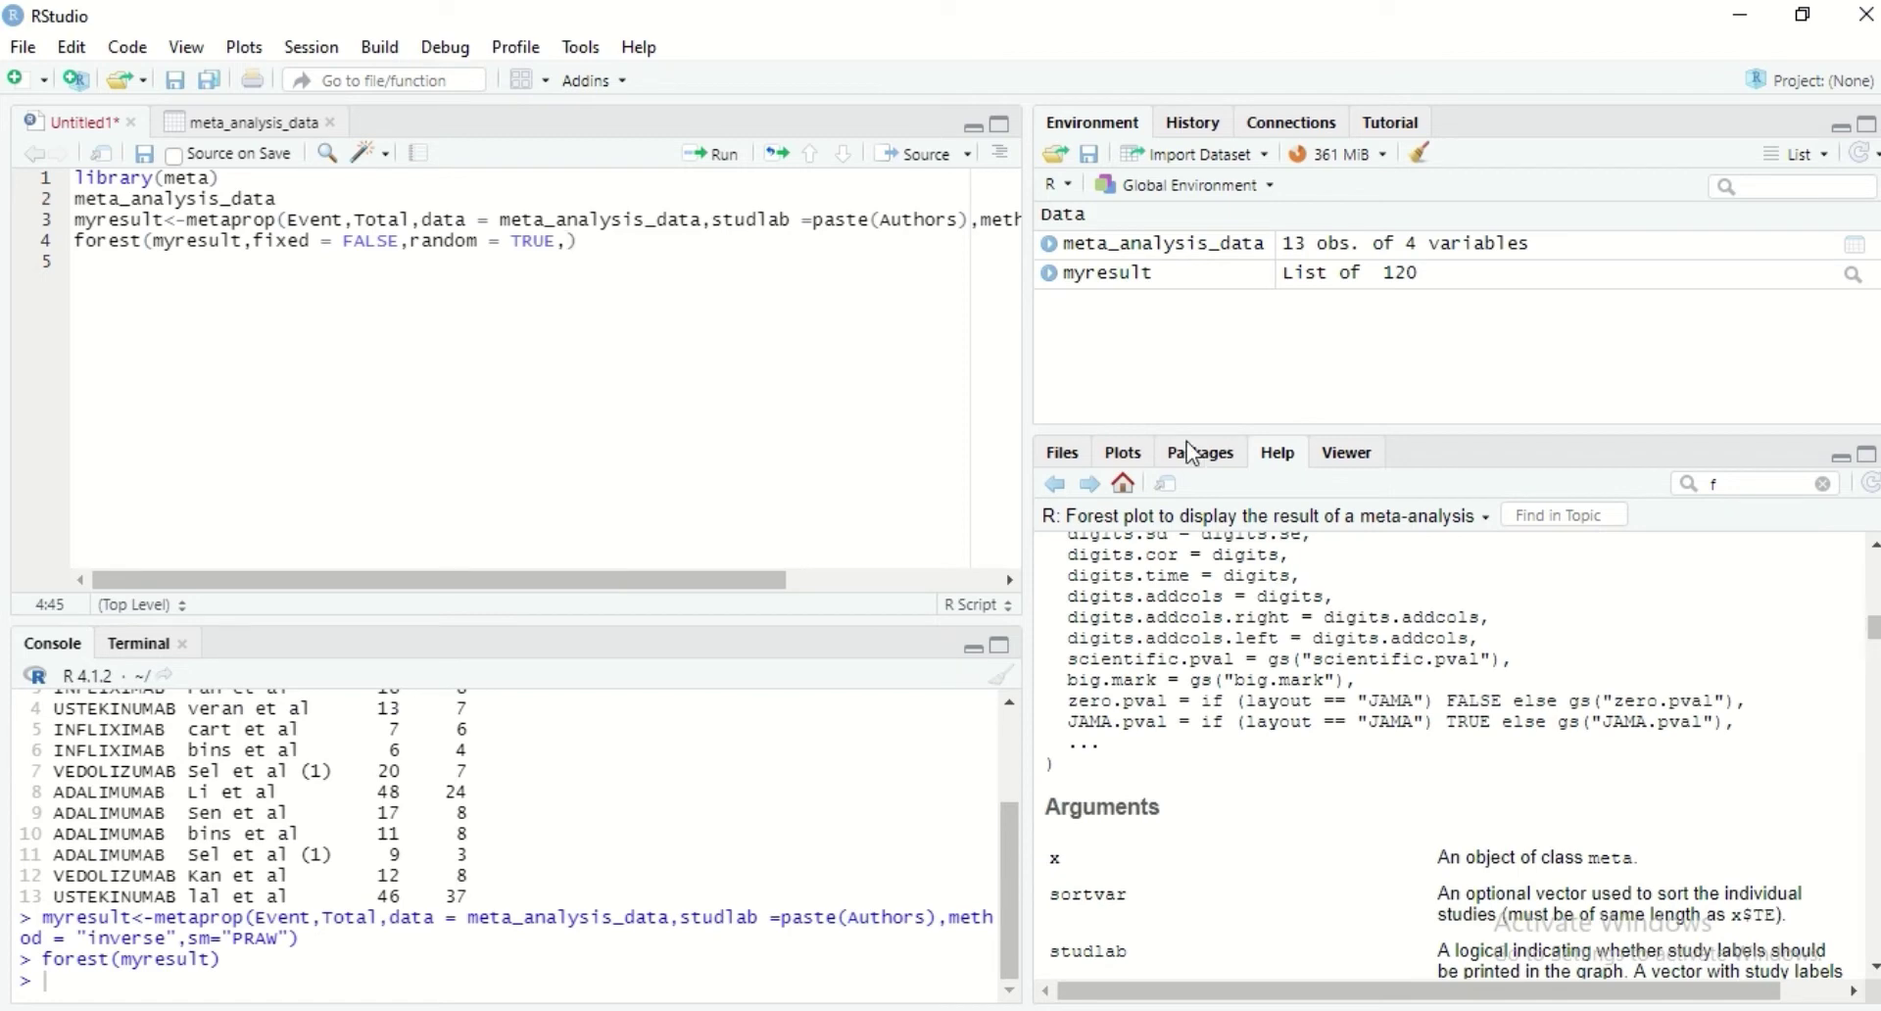
{"action": "key", "text": "BackSpace"}
{"action": "left_click", "coordinate": [727, 161]}
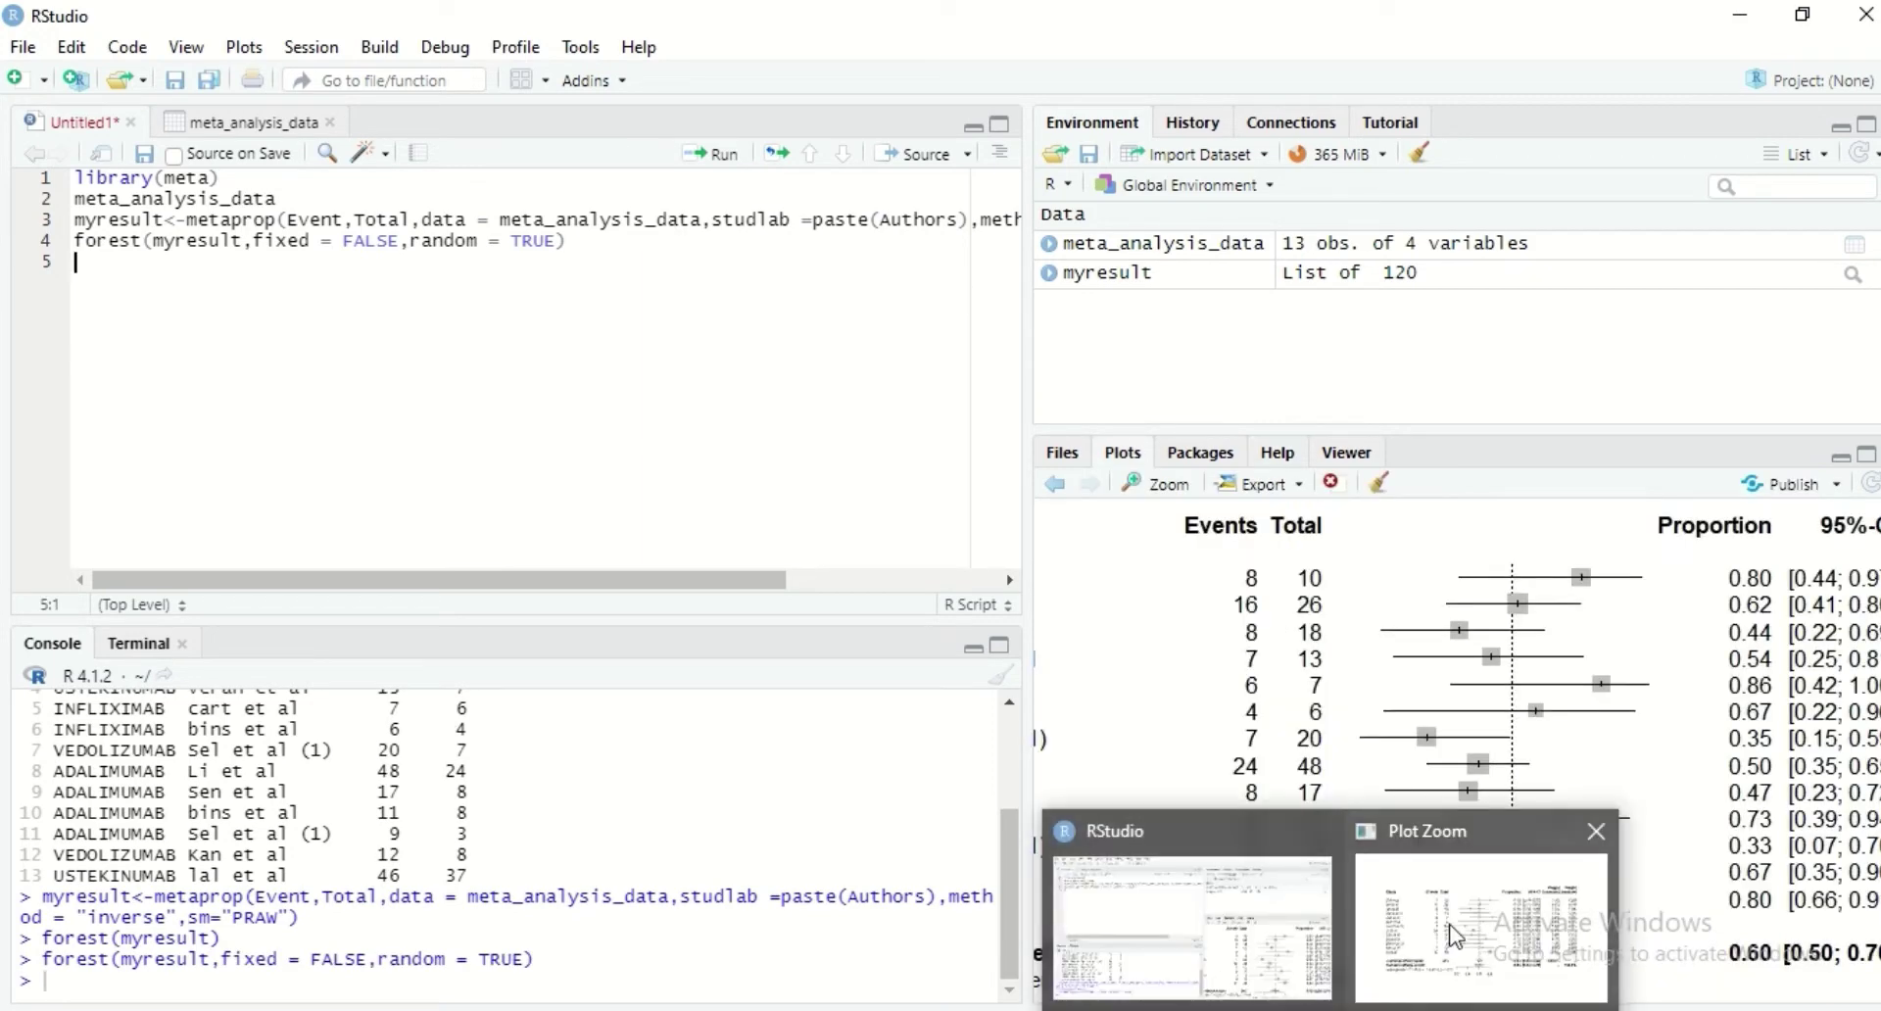
{"action": "left_click", "coordinate": [1457, 936]}
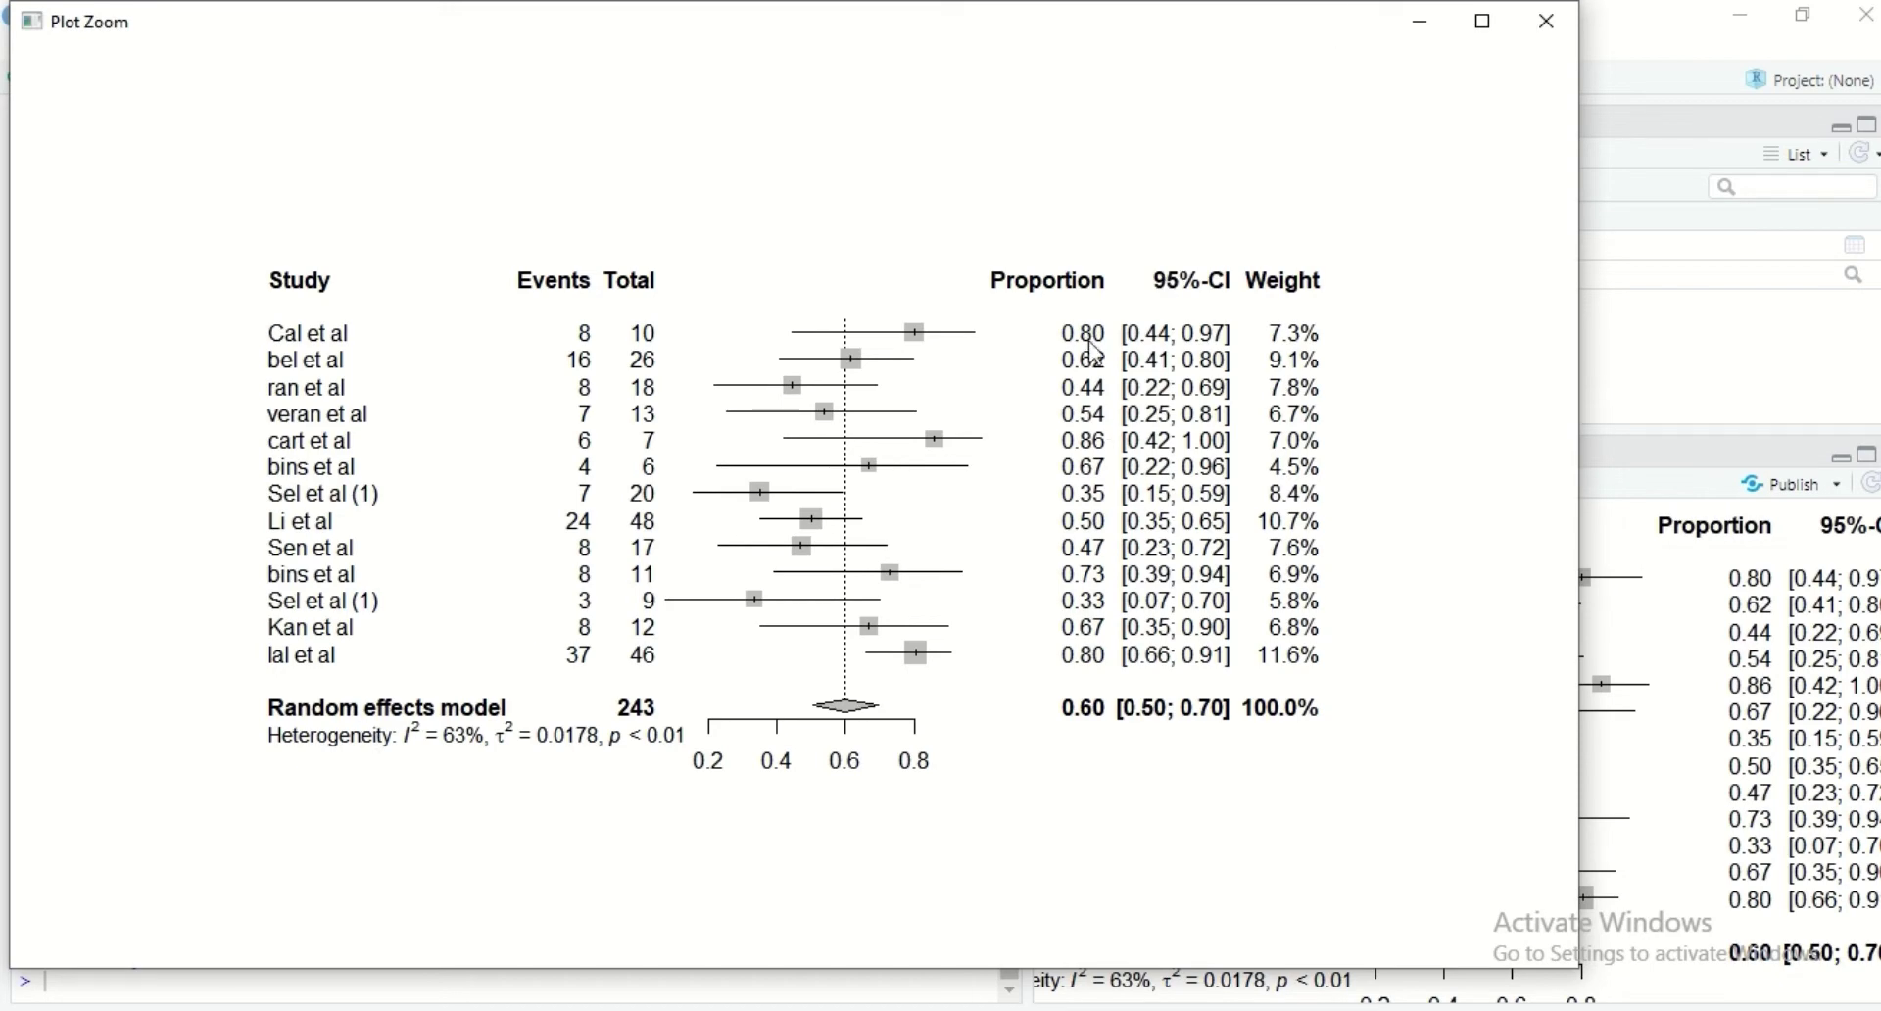
{"action": "left_click", "coordinate": [1432, 16]}
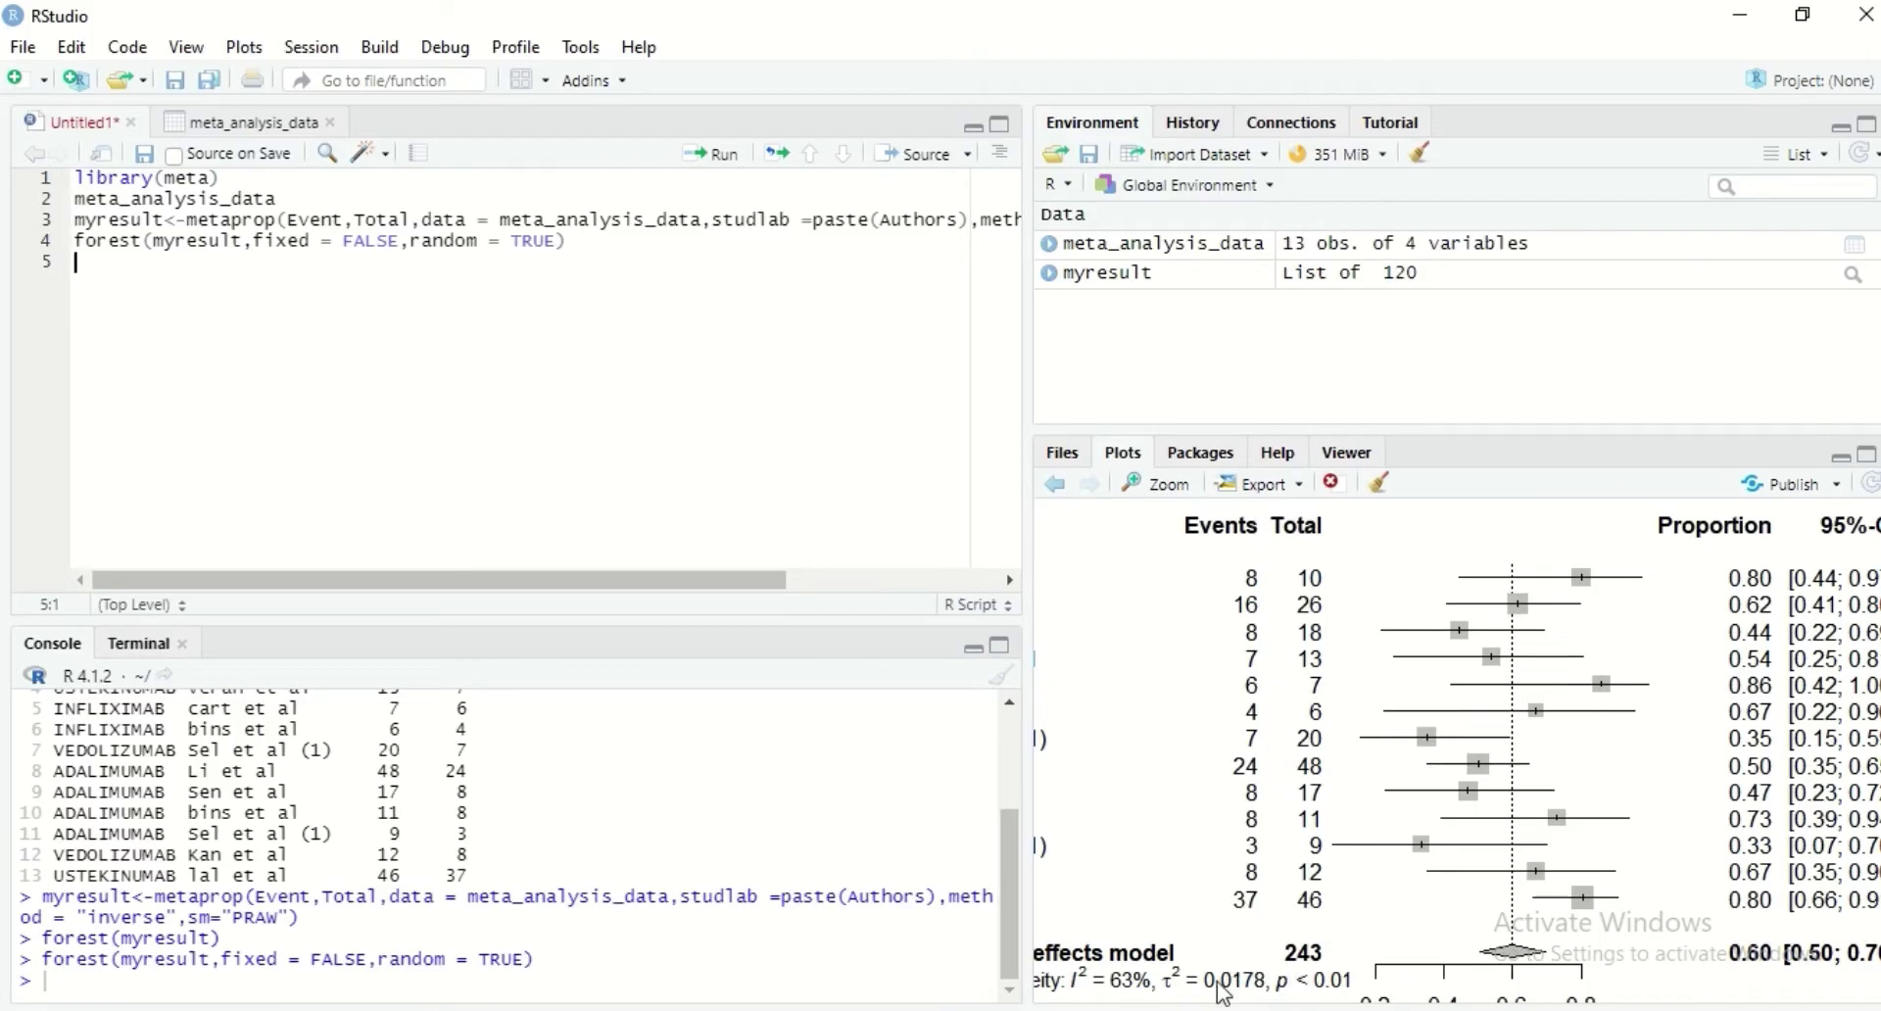
- Add a comma after random = TRUE and check the overall argument's help entry against the enlarged forest plot
{"action": "type", "text": ","}
{"action": "left_click", "coordinate": [1278, 453]}
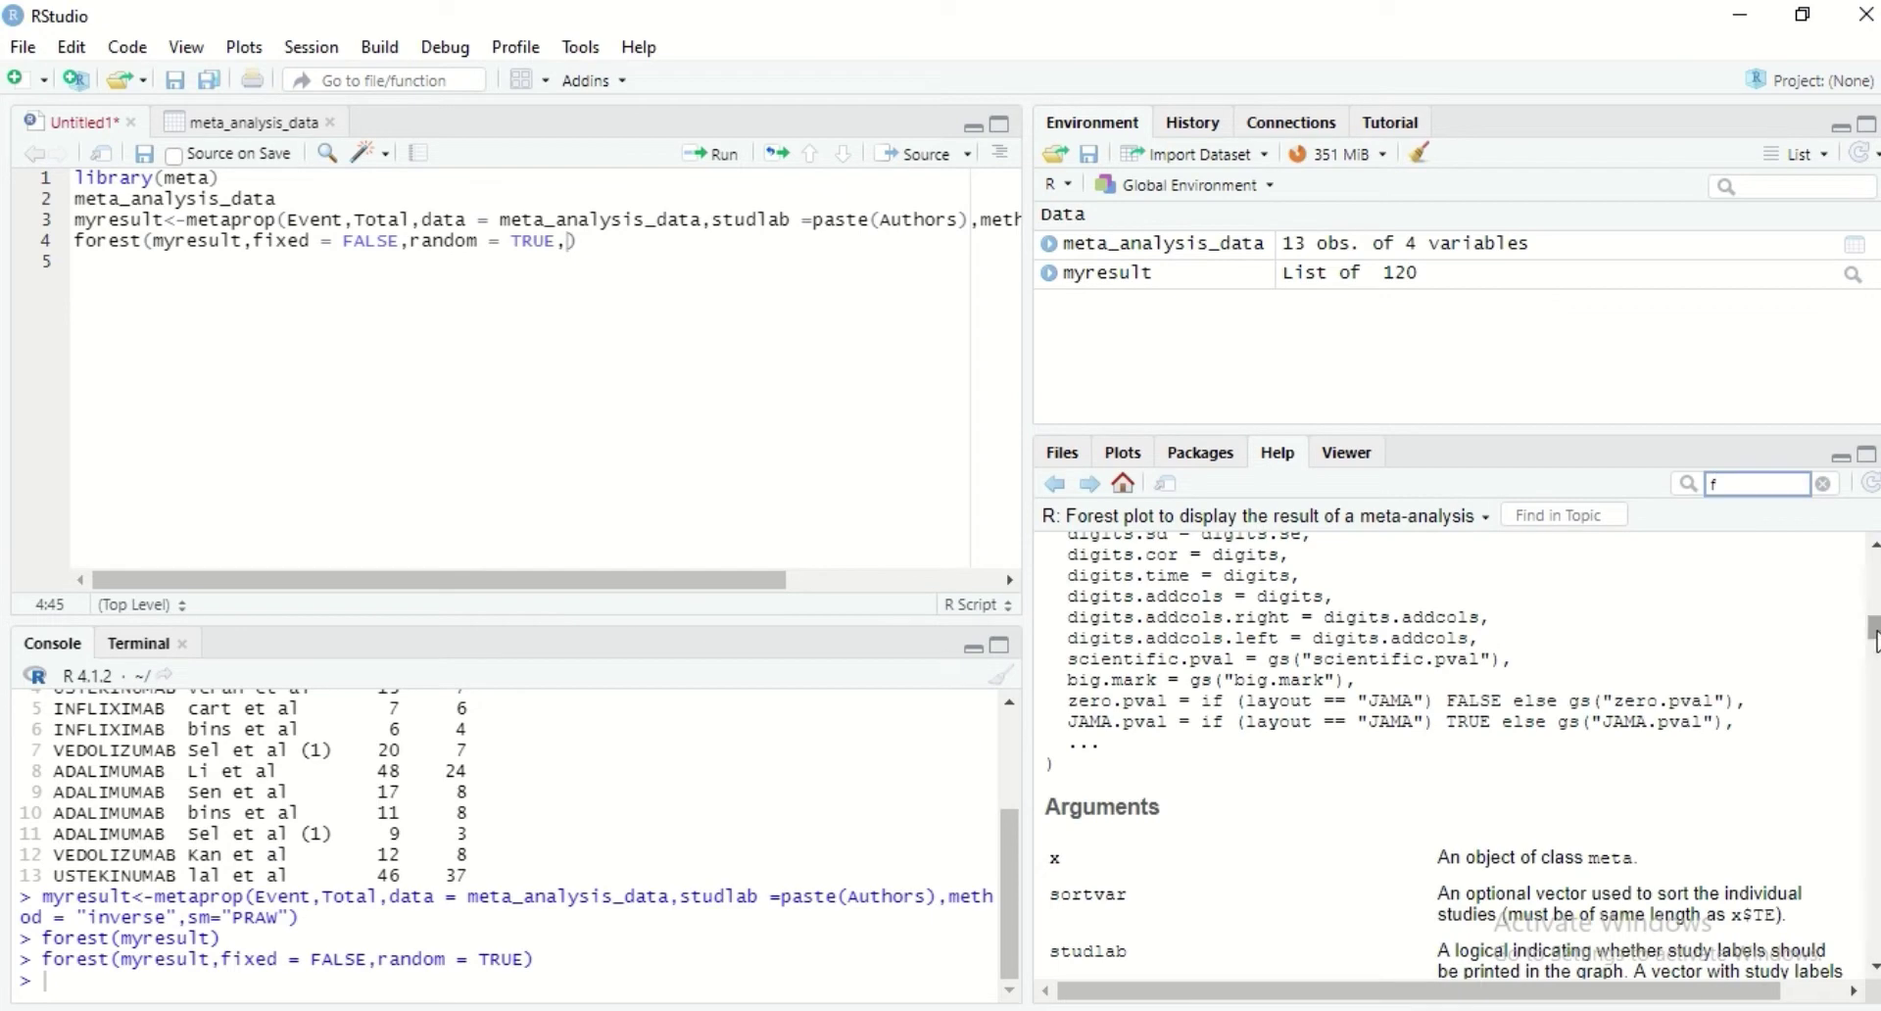
{"action": "left_click_drag", "start_coordinate": [1876, 632], "coordinate": [1875, 639]}
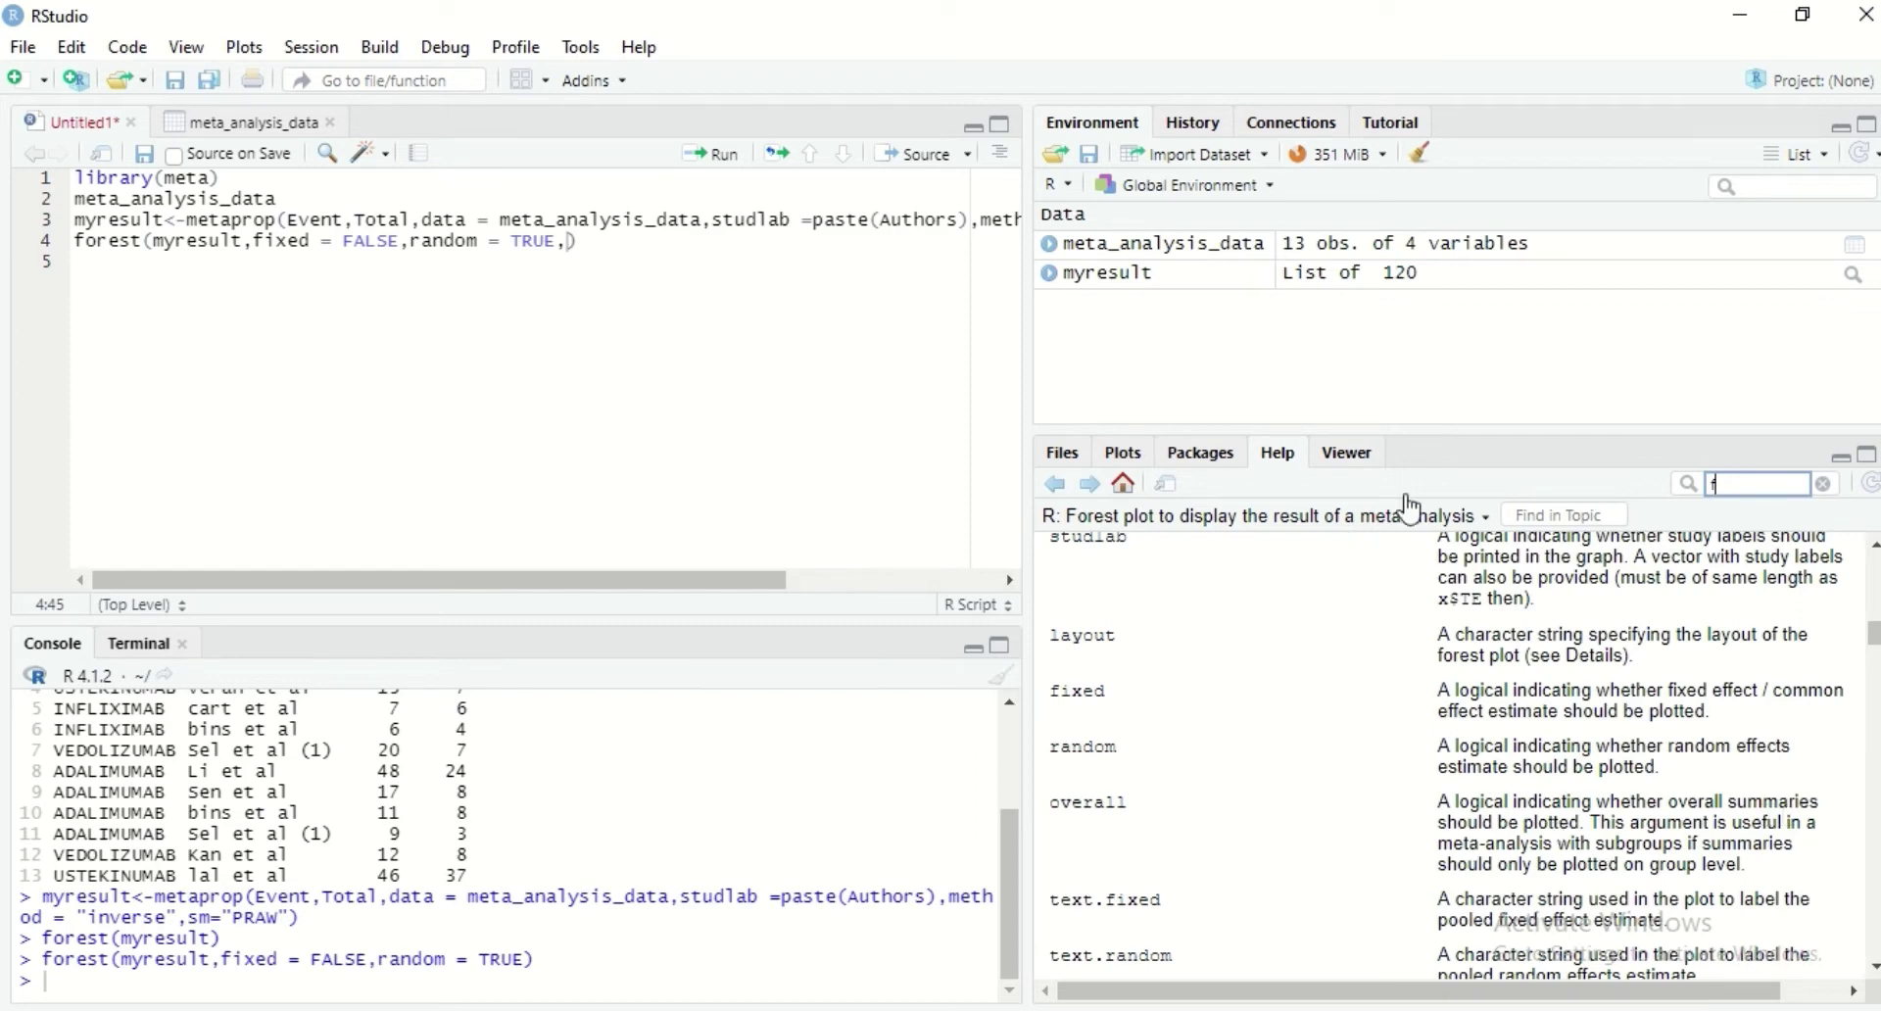
{"action": "left_click", "coordinate": [1127, 453]}
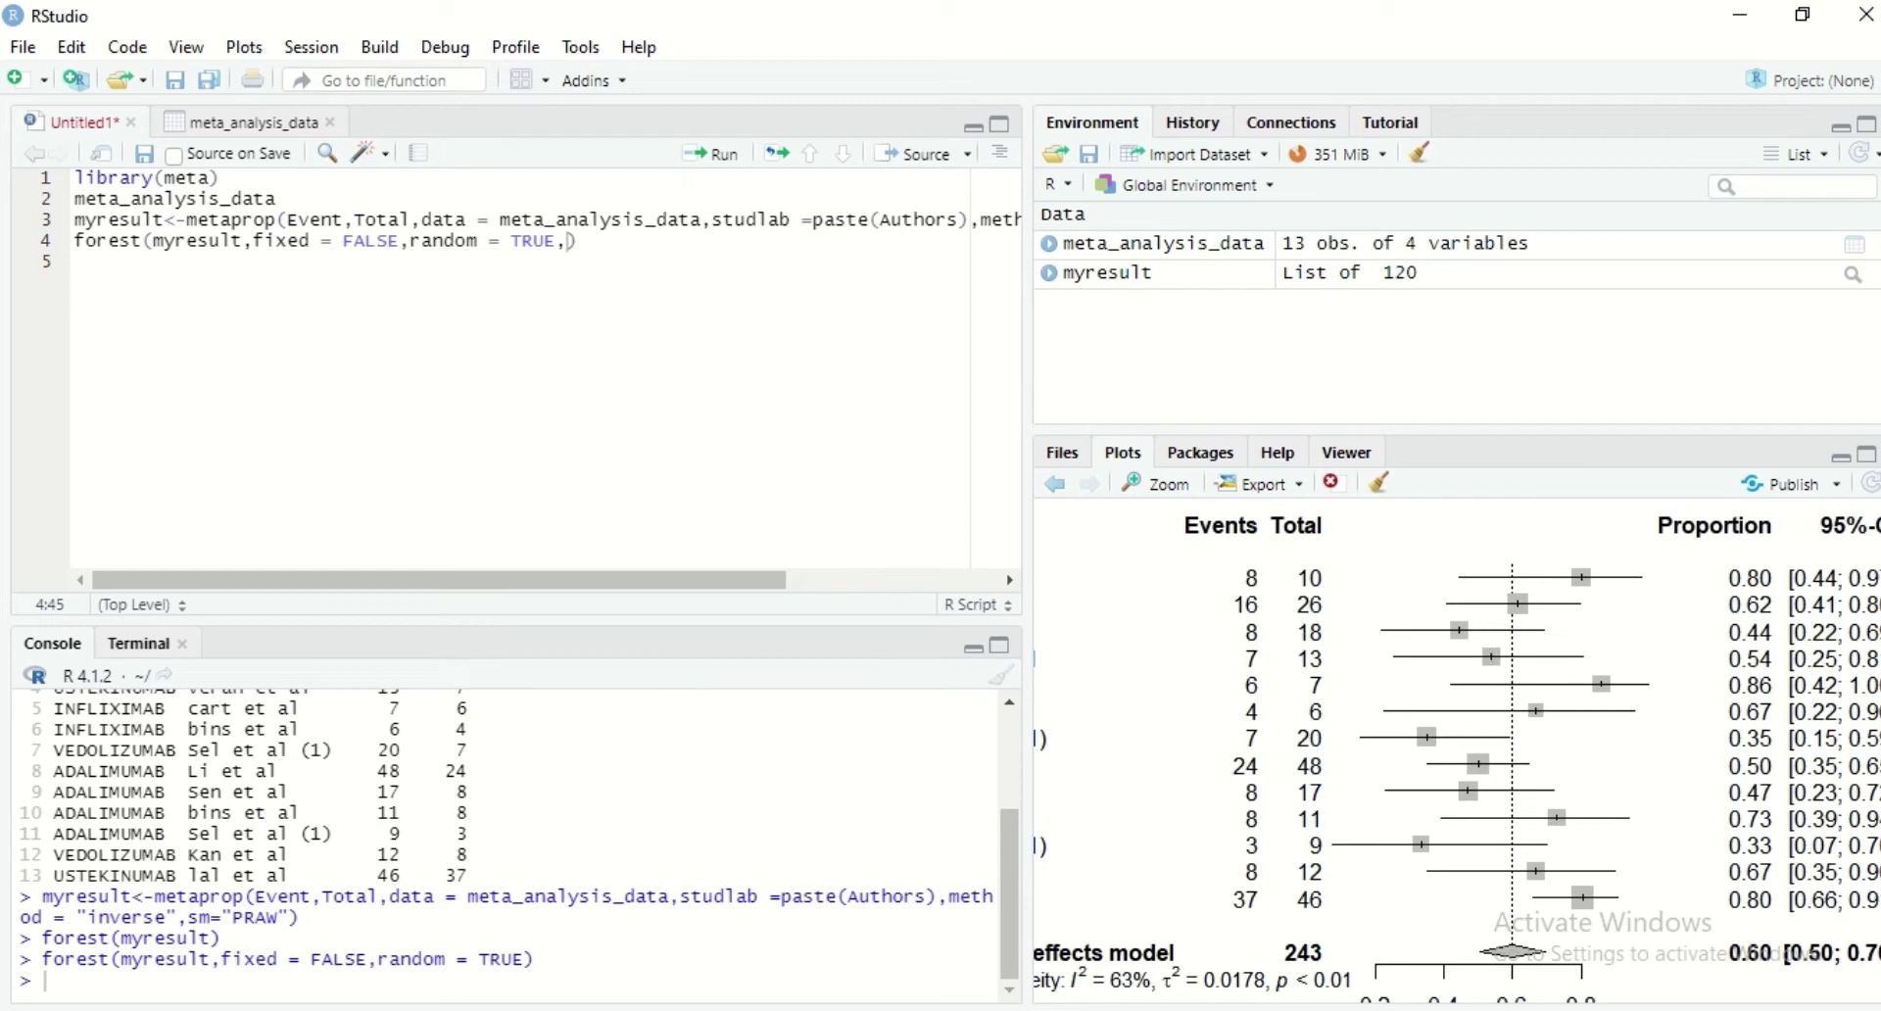
{"action": "left_click", "coordinate": [1484, 906]}
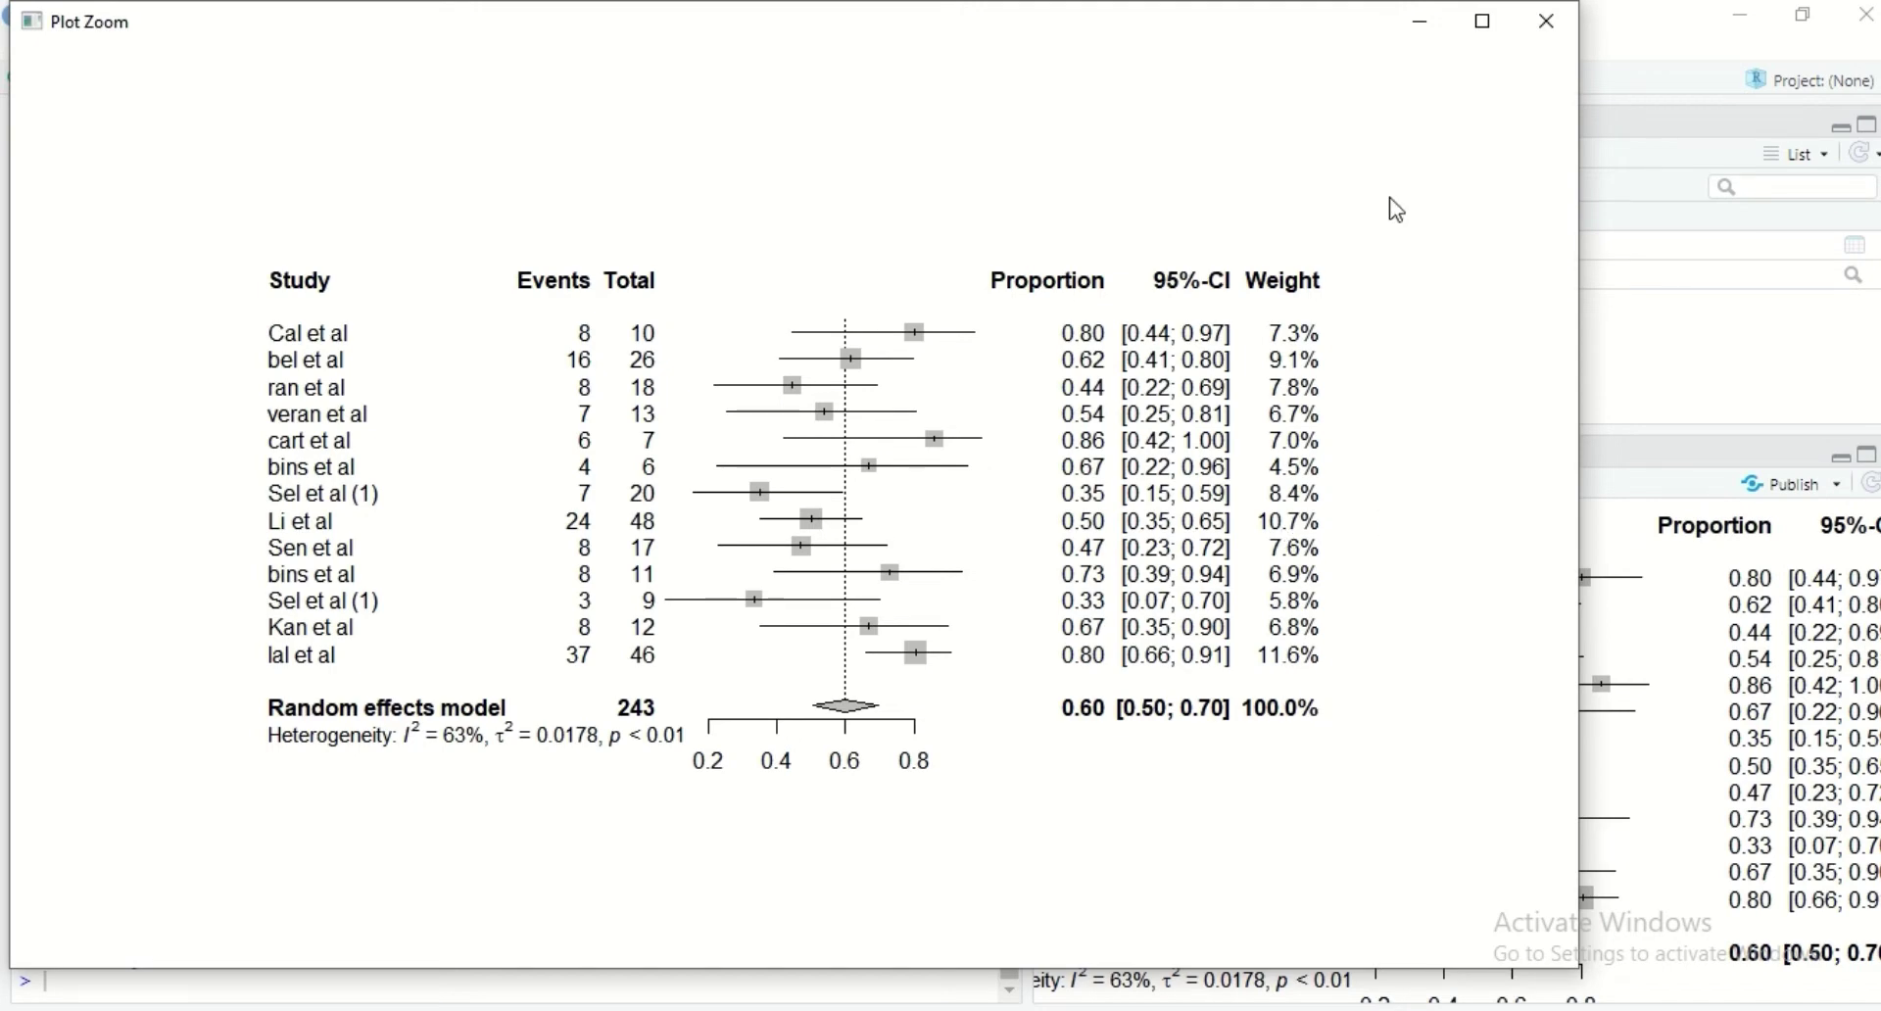
{"action": "left_click", "coordinate": [1422, 21]}
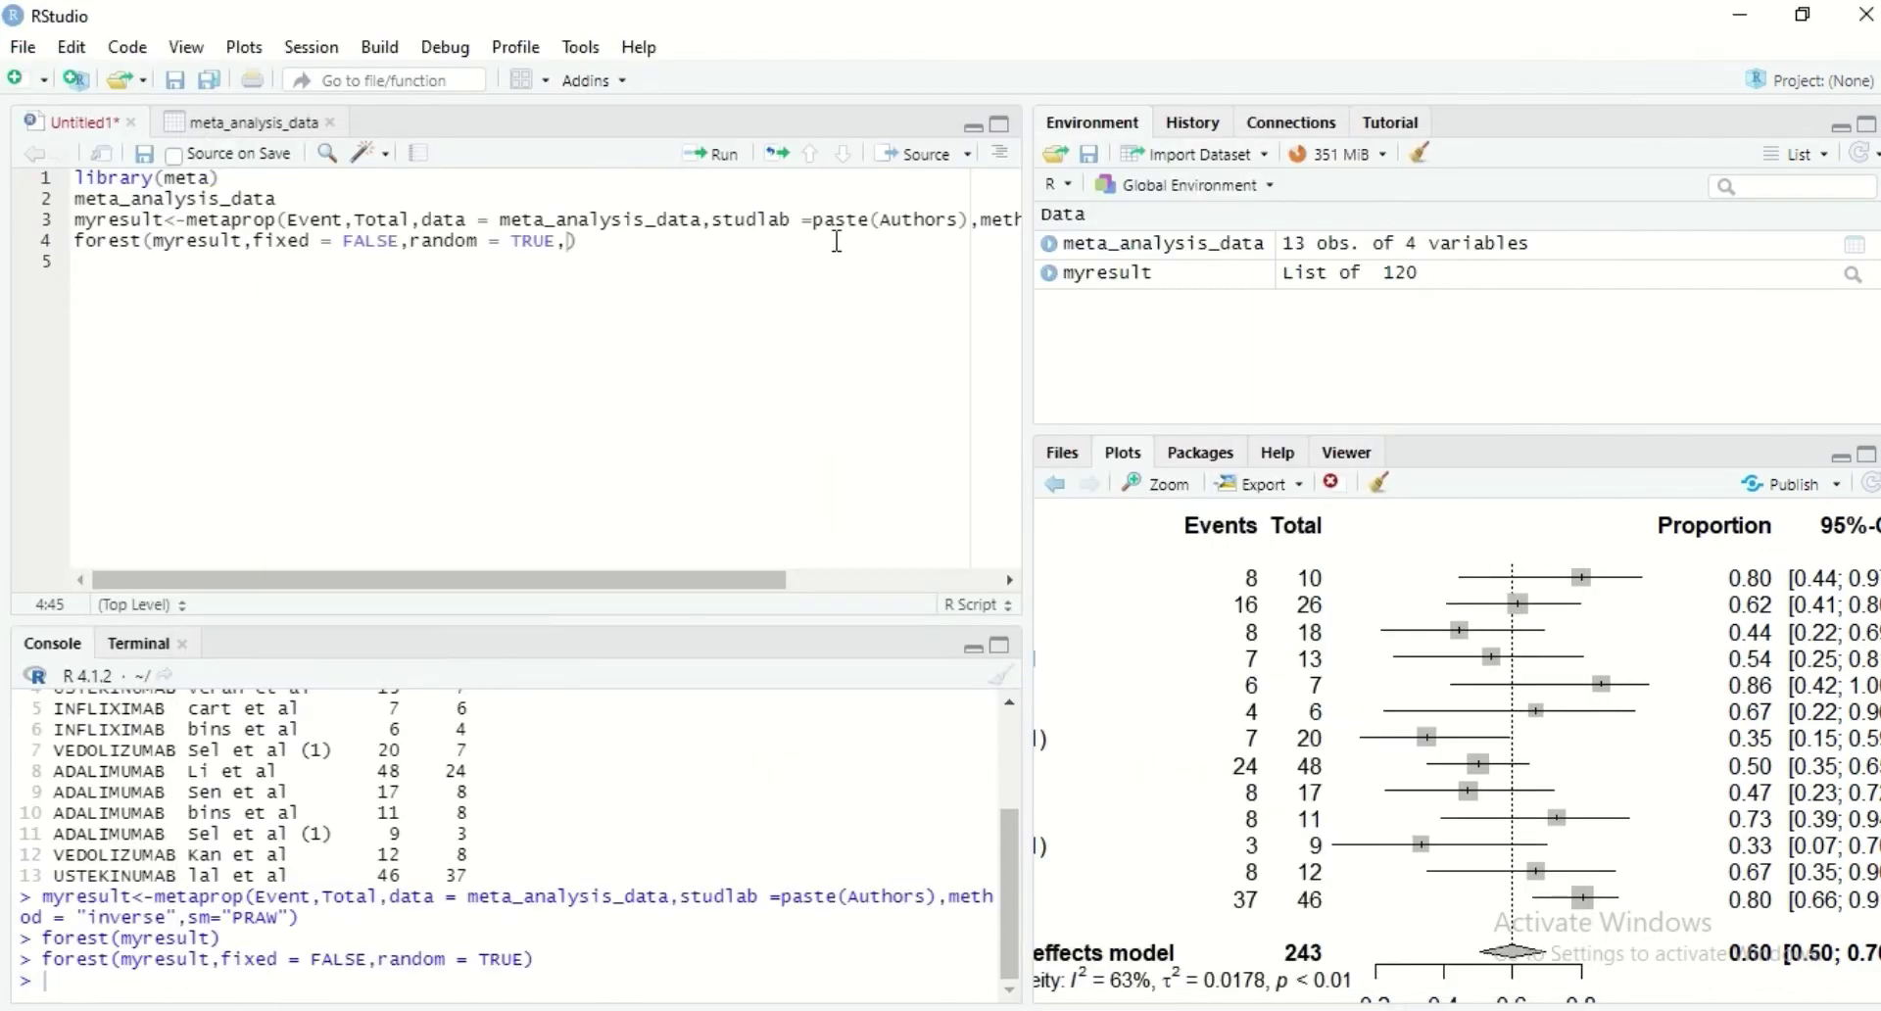
{"action": "left_click", "coordinate": [1278, 453]}
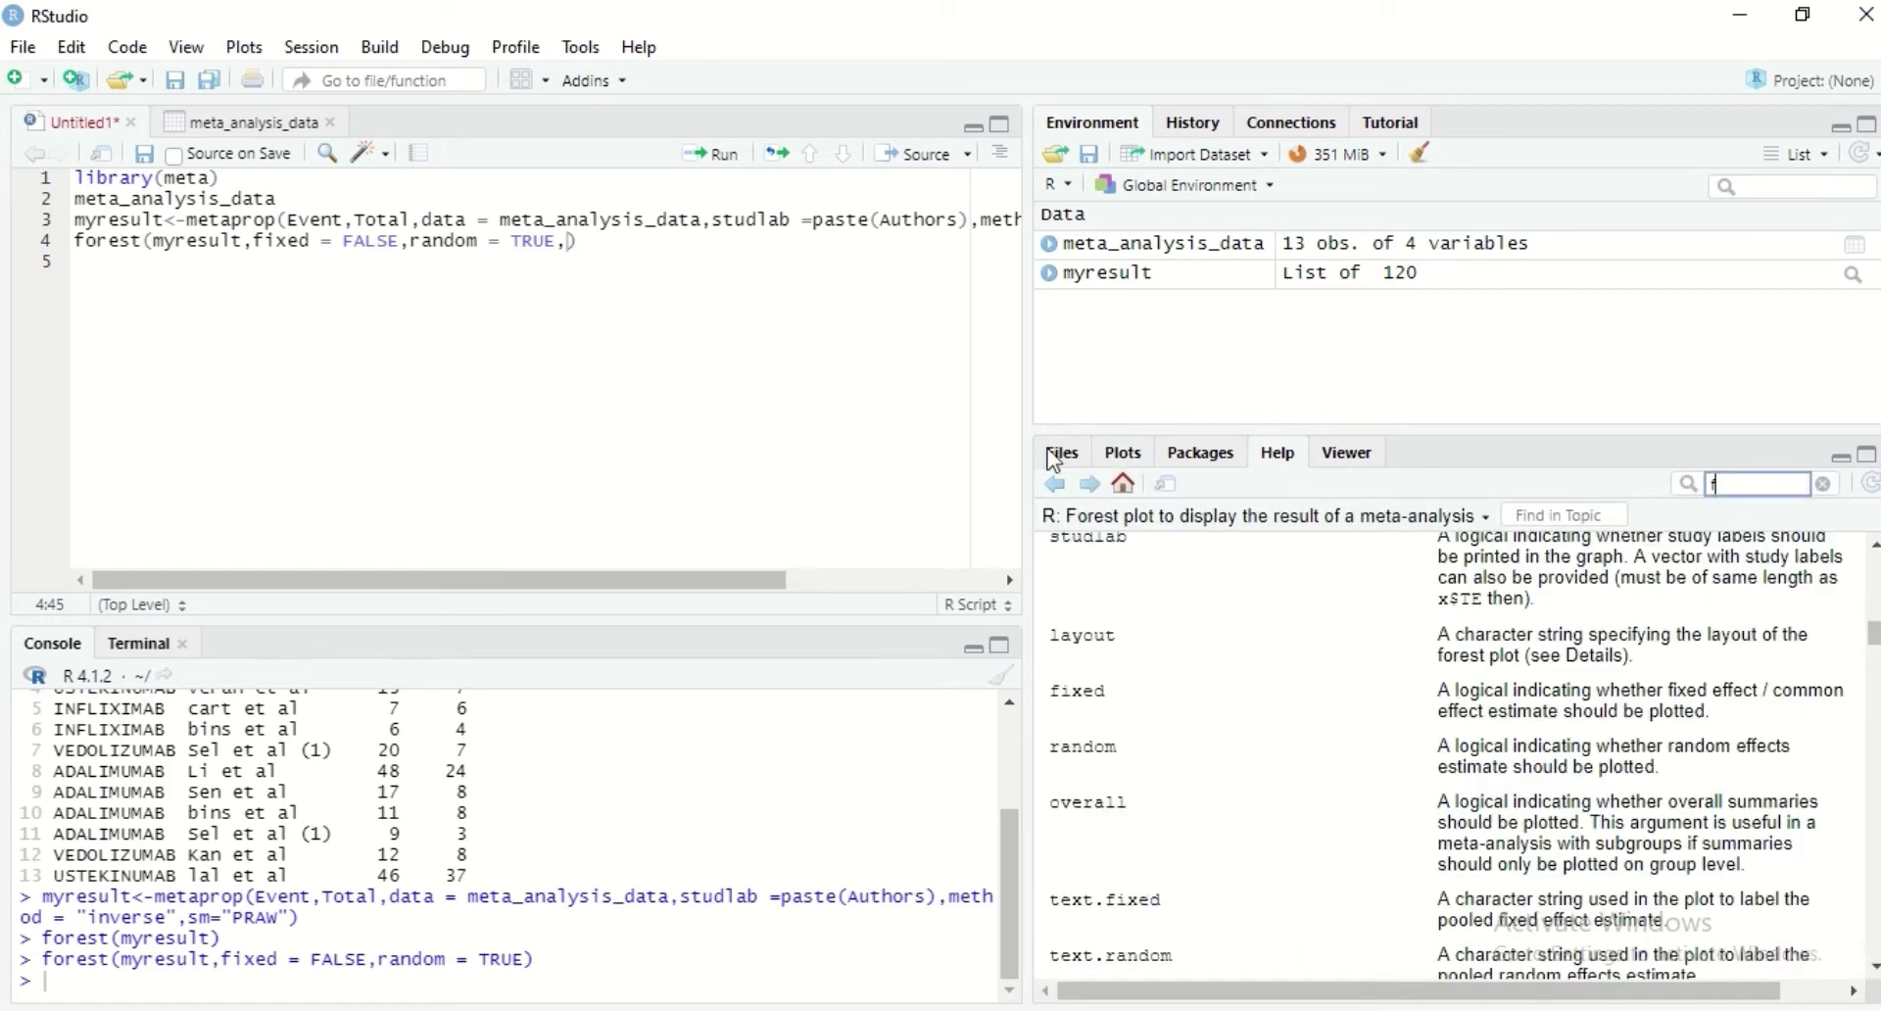
- Add overall = TRUE to the forest call, followed by a comma
{"action": "left_click", "coordinate": [566, 249]}
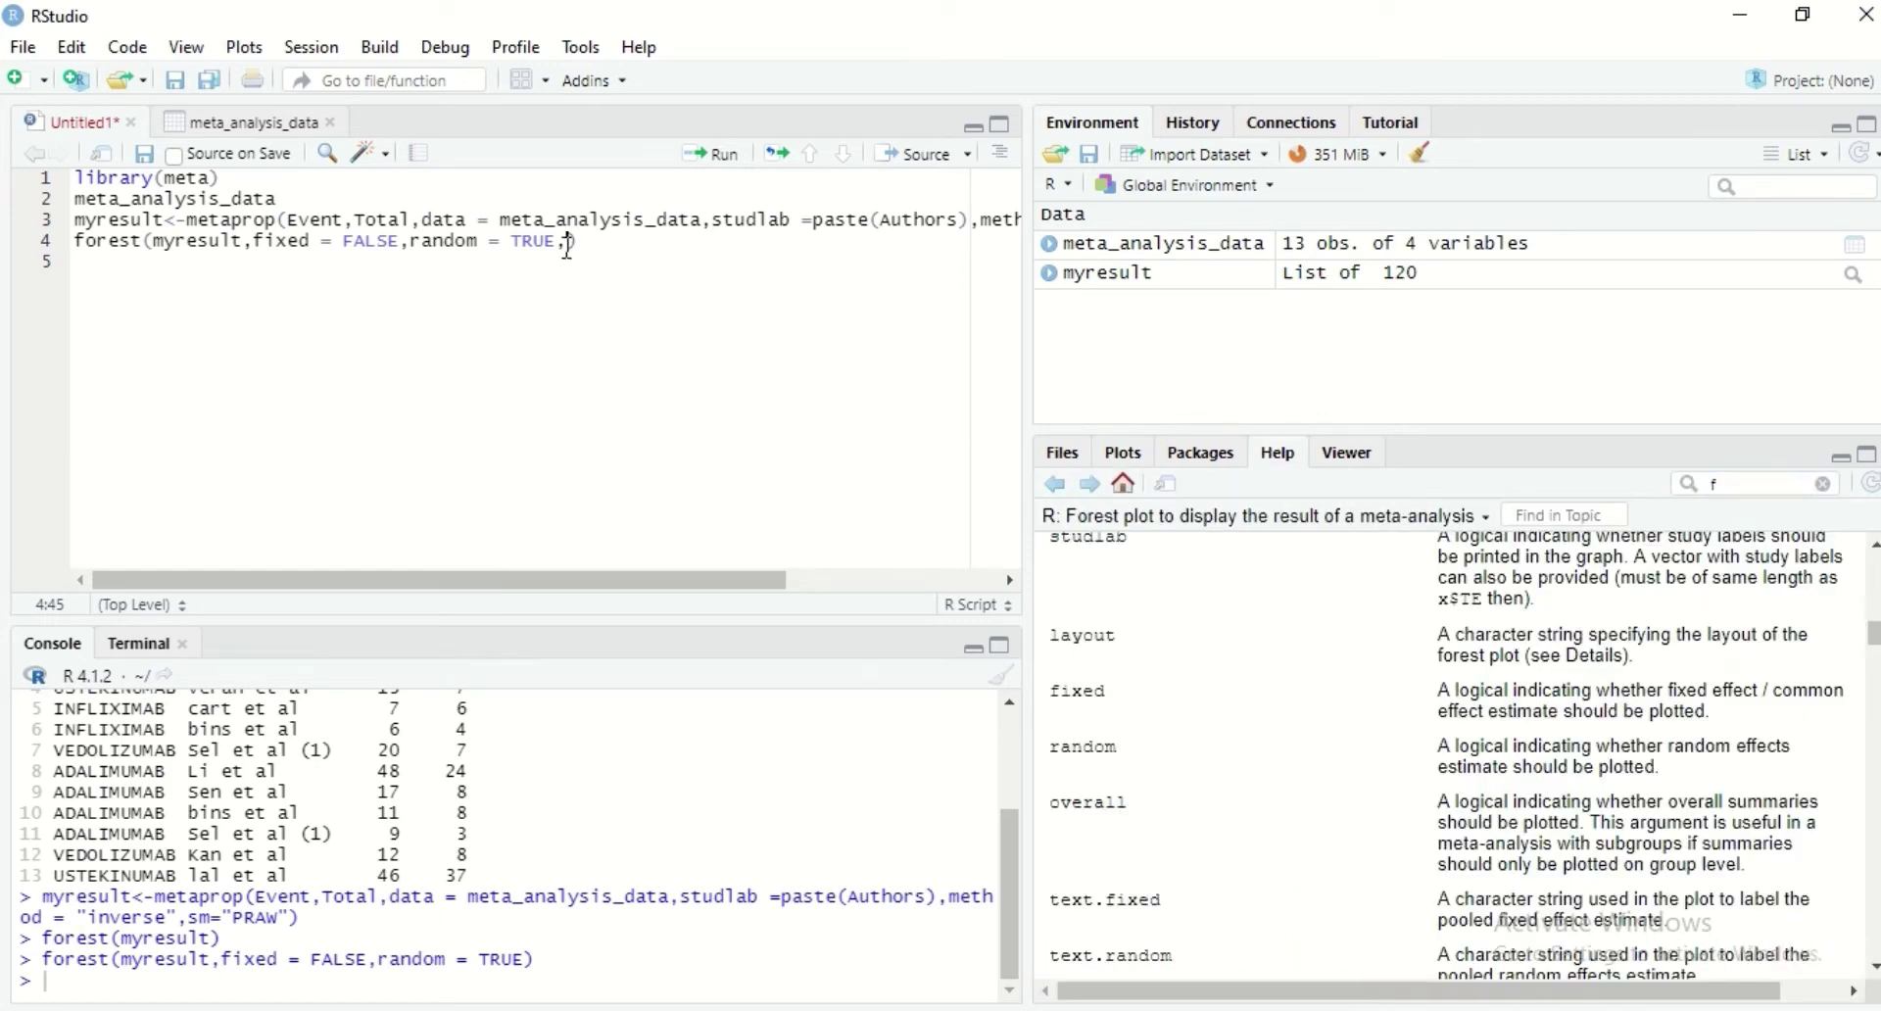
{"action": "type", "text": "p"}
{"action": "type", "text": "verall"}
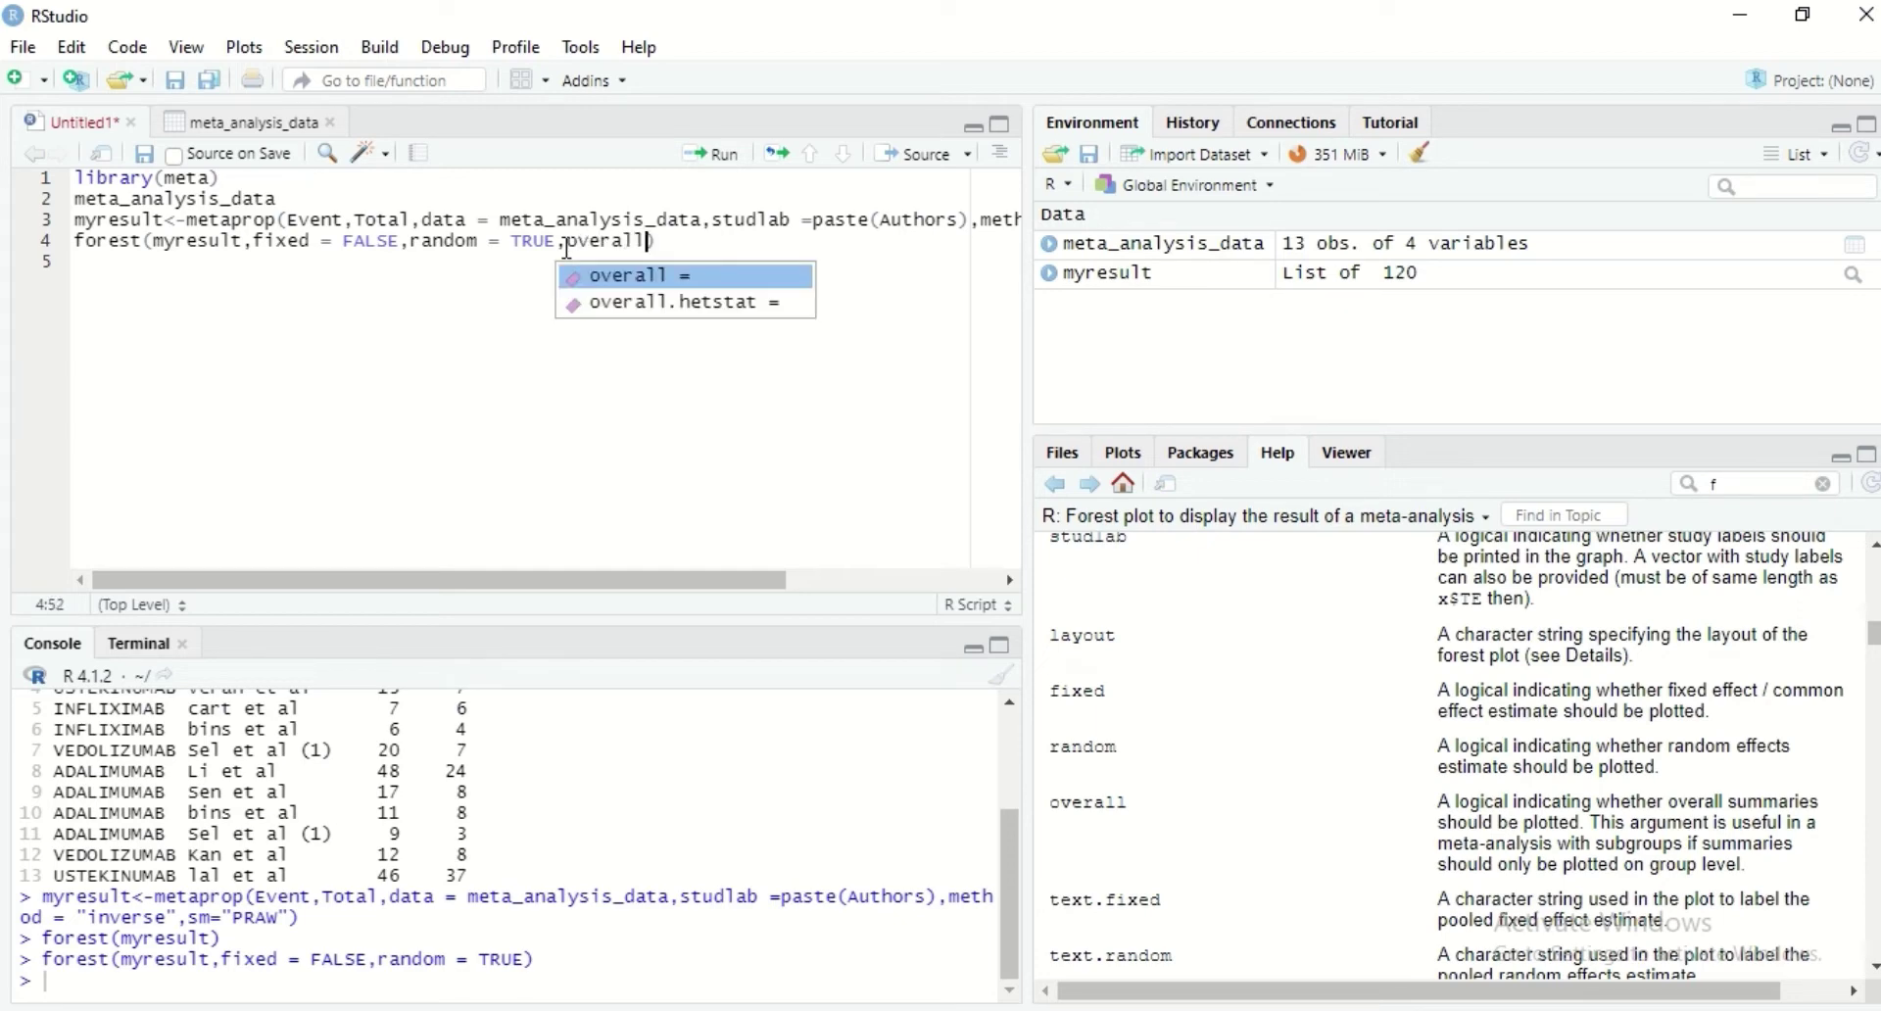
{"action": "key", "text": "Return"}
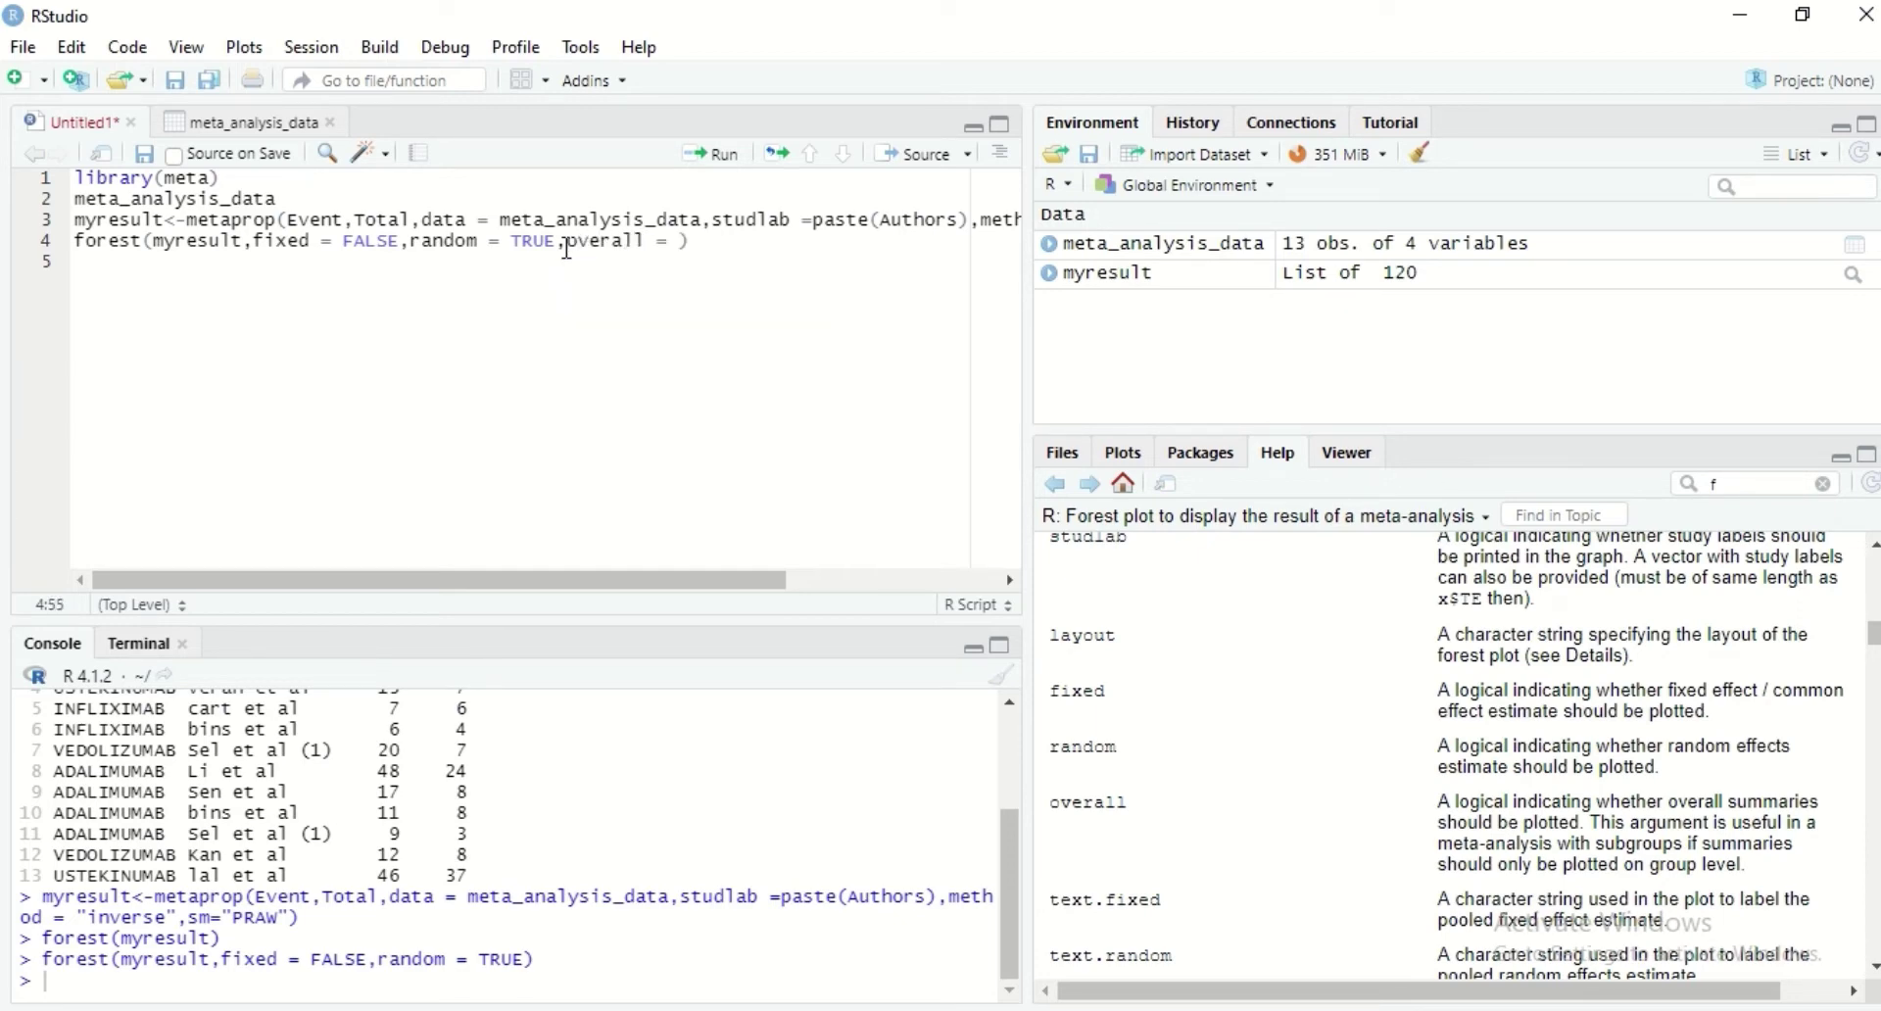
{"action": "type", "text": "TRUE,"}
- Add col.random = "green" to the forest call, run it and view the forest plot enlarged
{"action": "left_click_drag", "start_coordinate": [1873, 649], "coordinate": [1873, 652]}
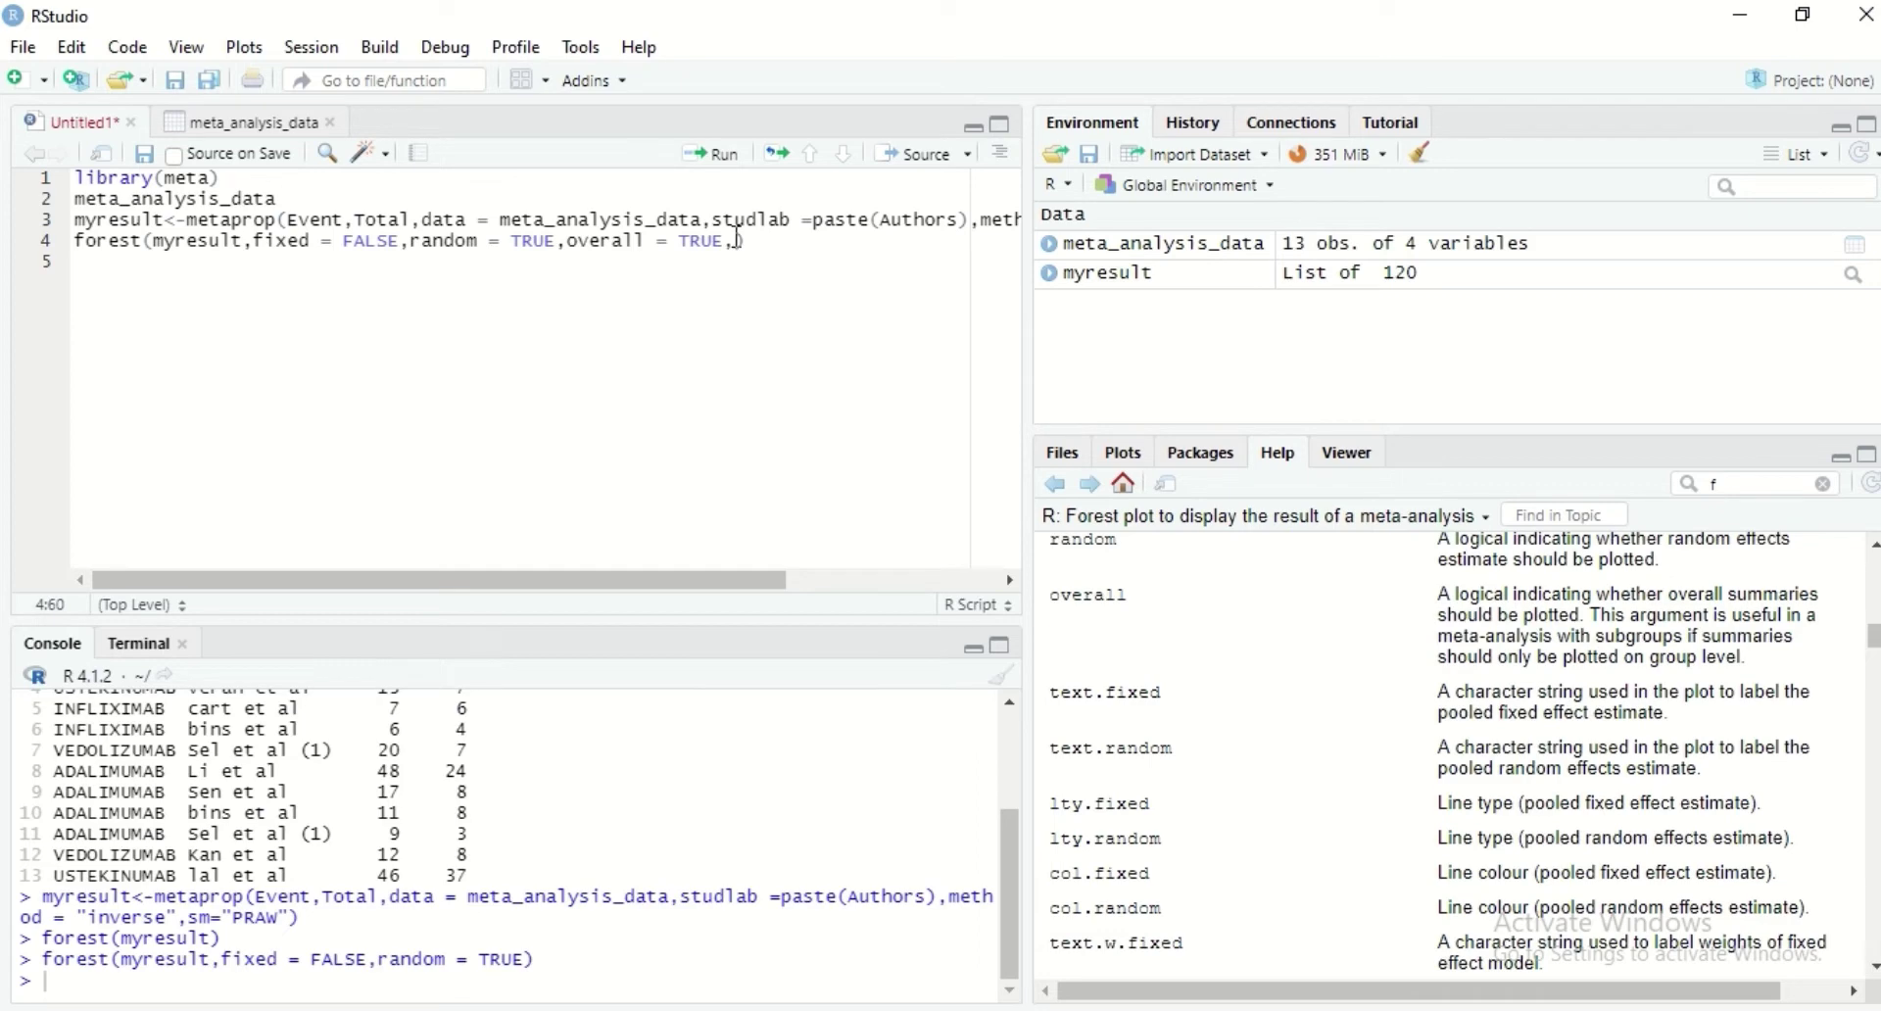
{"action": "type", "text": "col.r"}
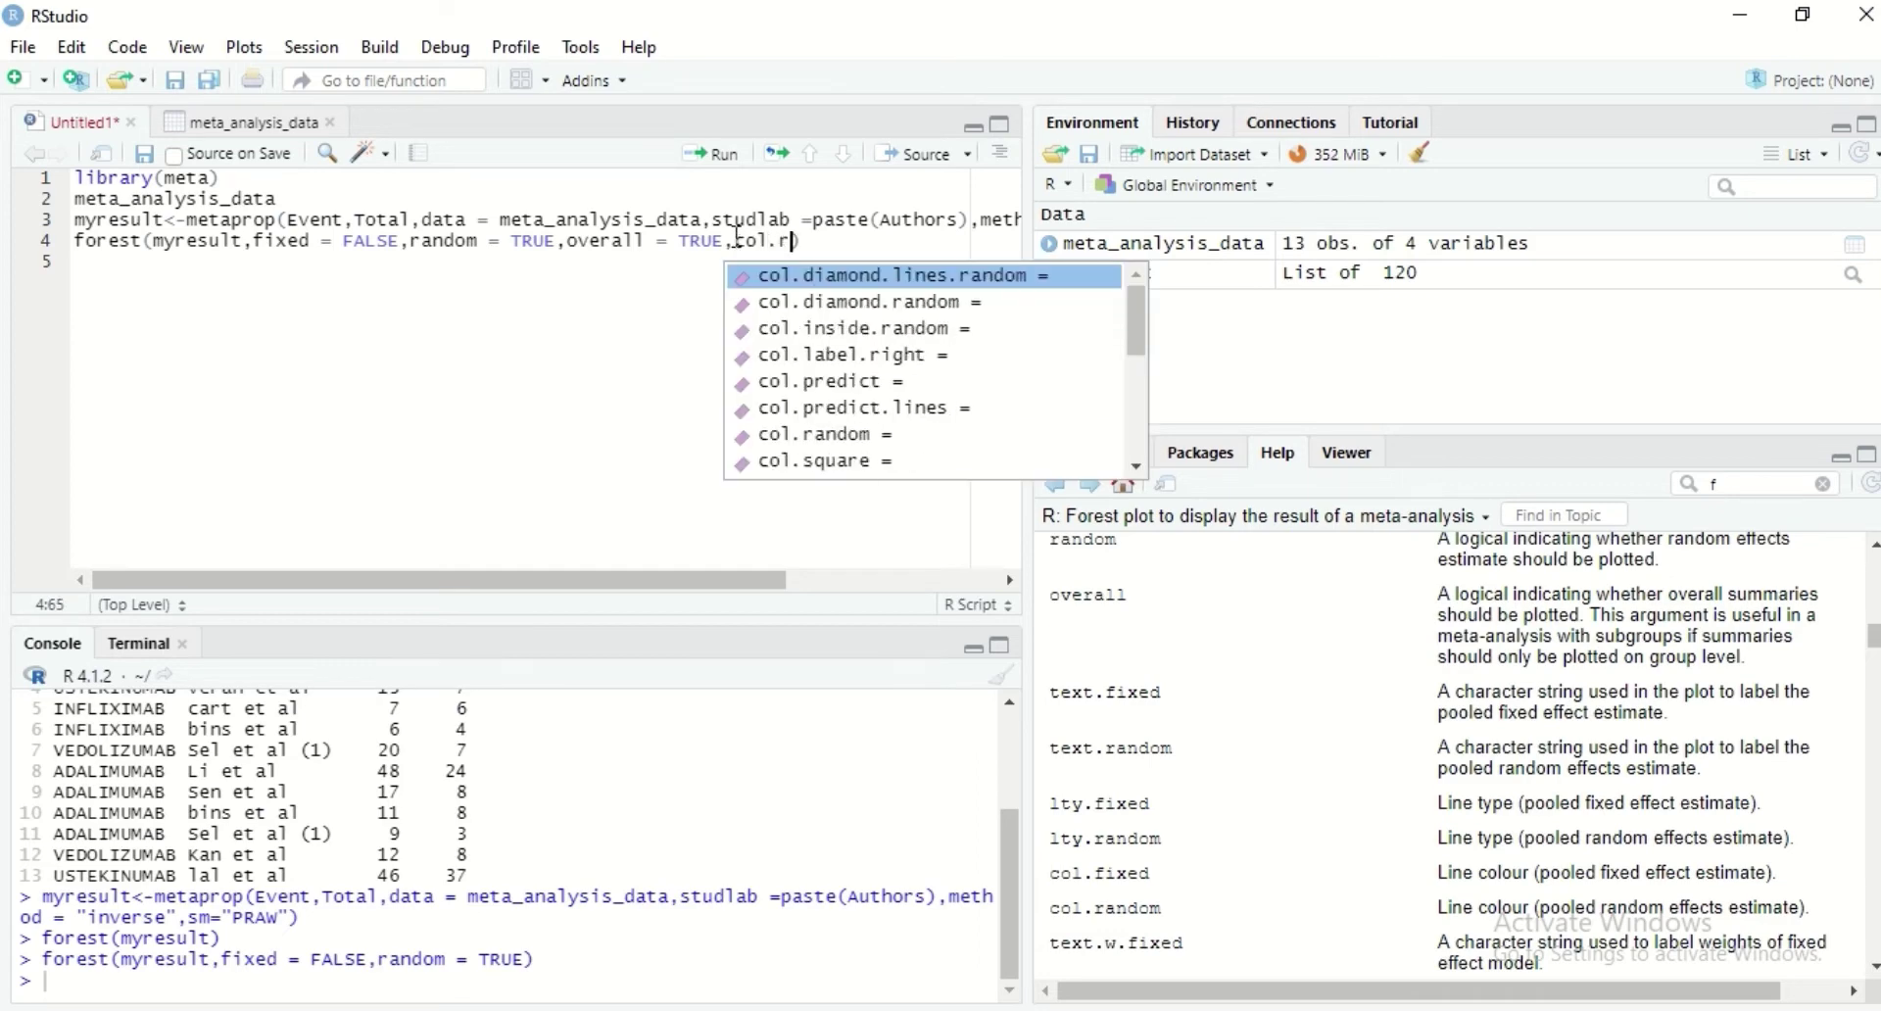
{"action": "type", "text": "a"}
{"action": "key", "text": "Return"}
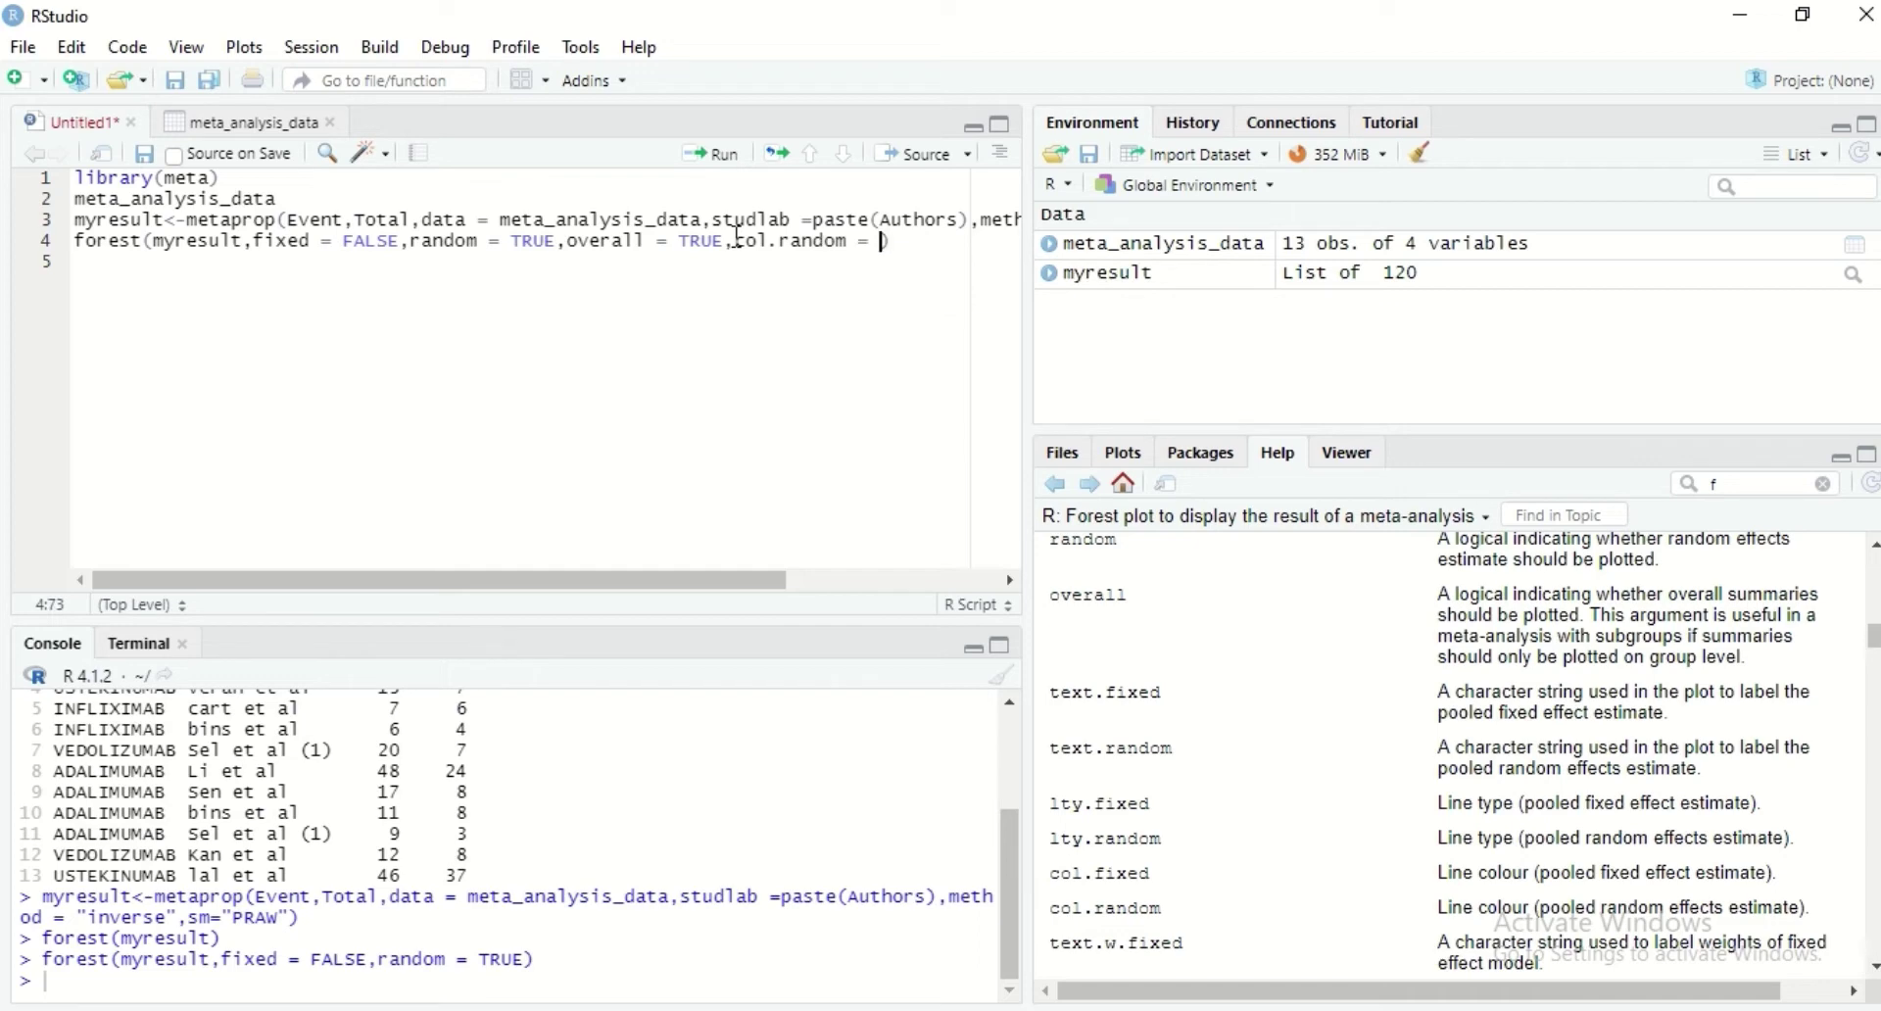
{"action": "type", "text": "'"}
{"action": "key", "text": "BackSpace"}
{"action": "key", "text": "Left"}
{"action": "type", "text": "\"green"}
{"action": "left_click", "coordinate": [730, 173]}
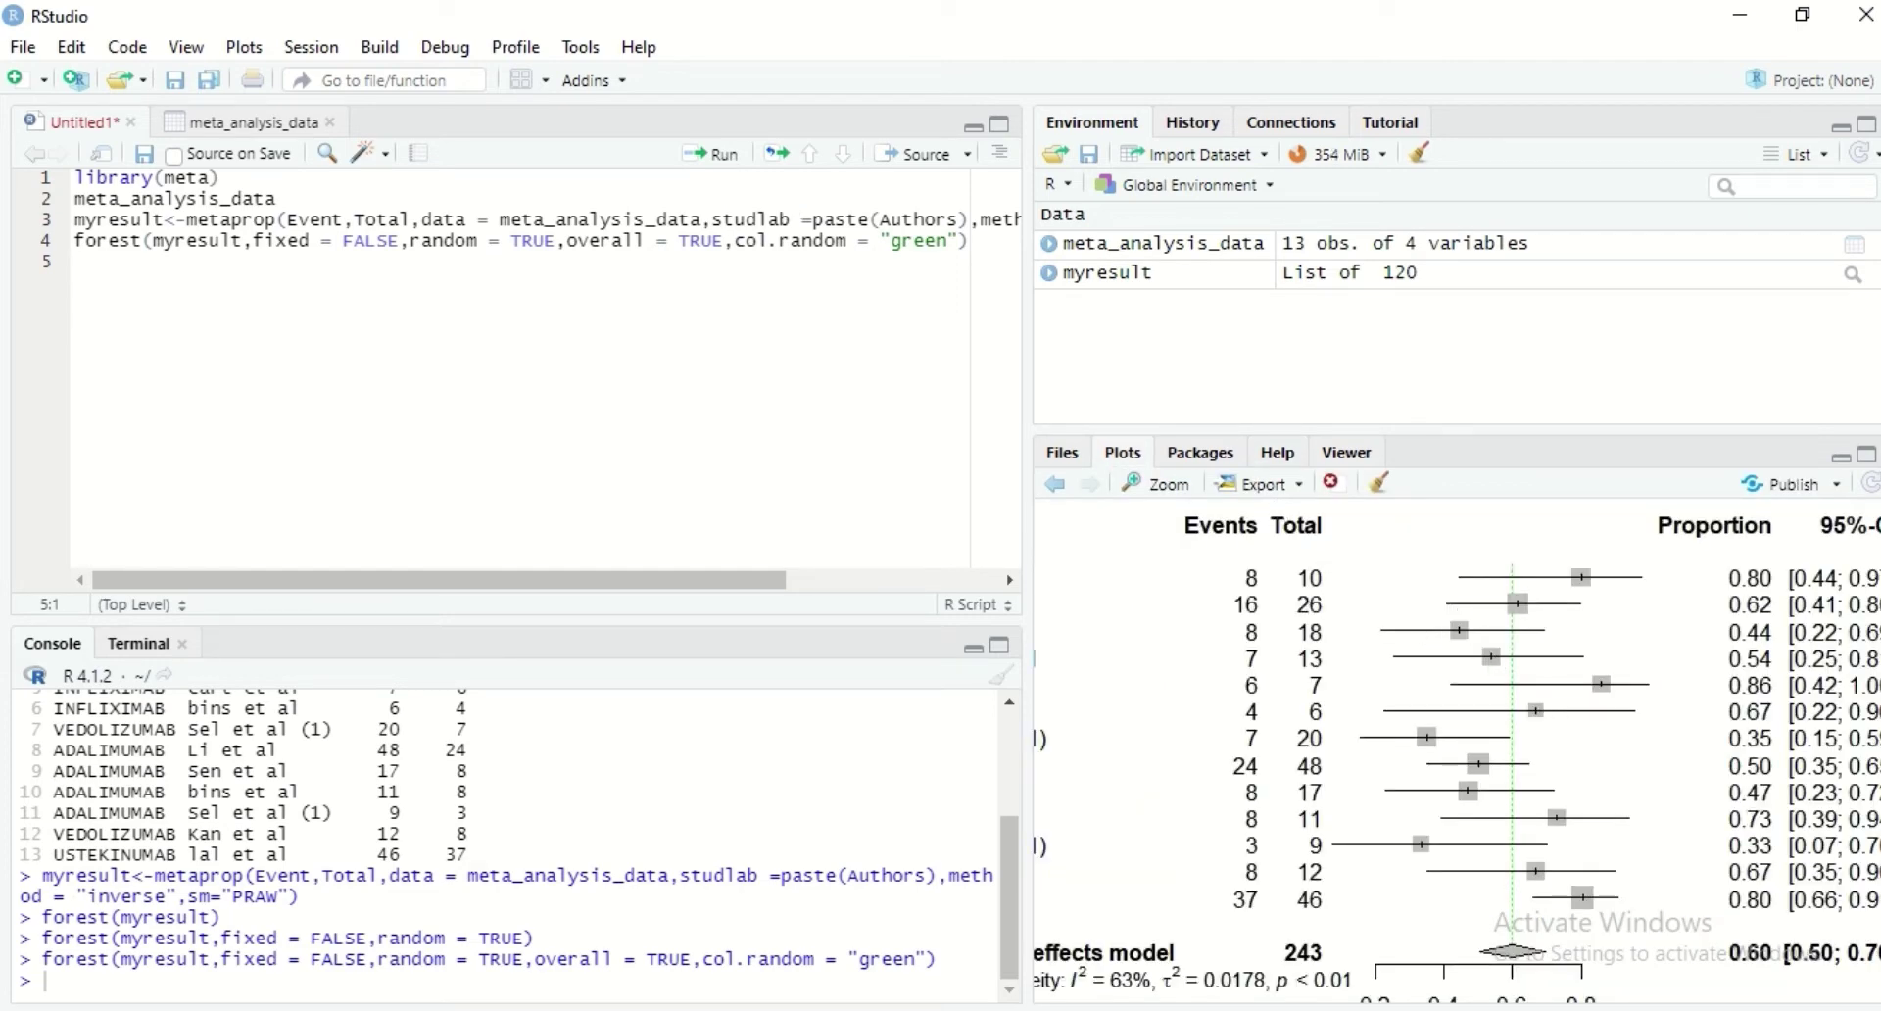
{"action": "left_click", "coordinate": [1459, 999]}
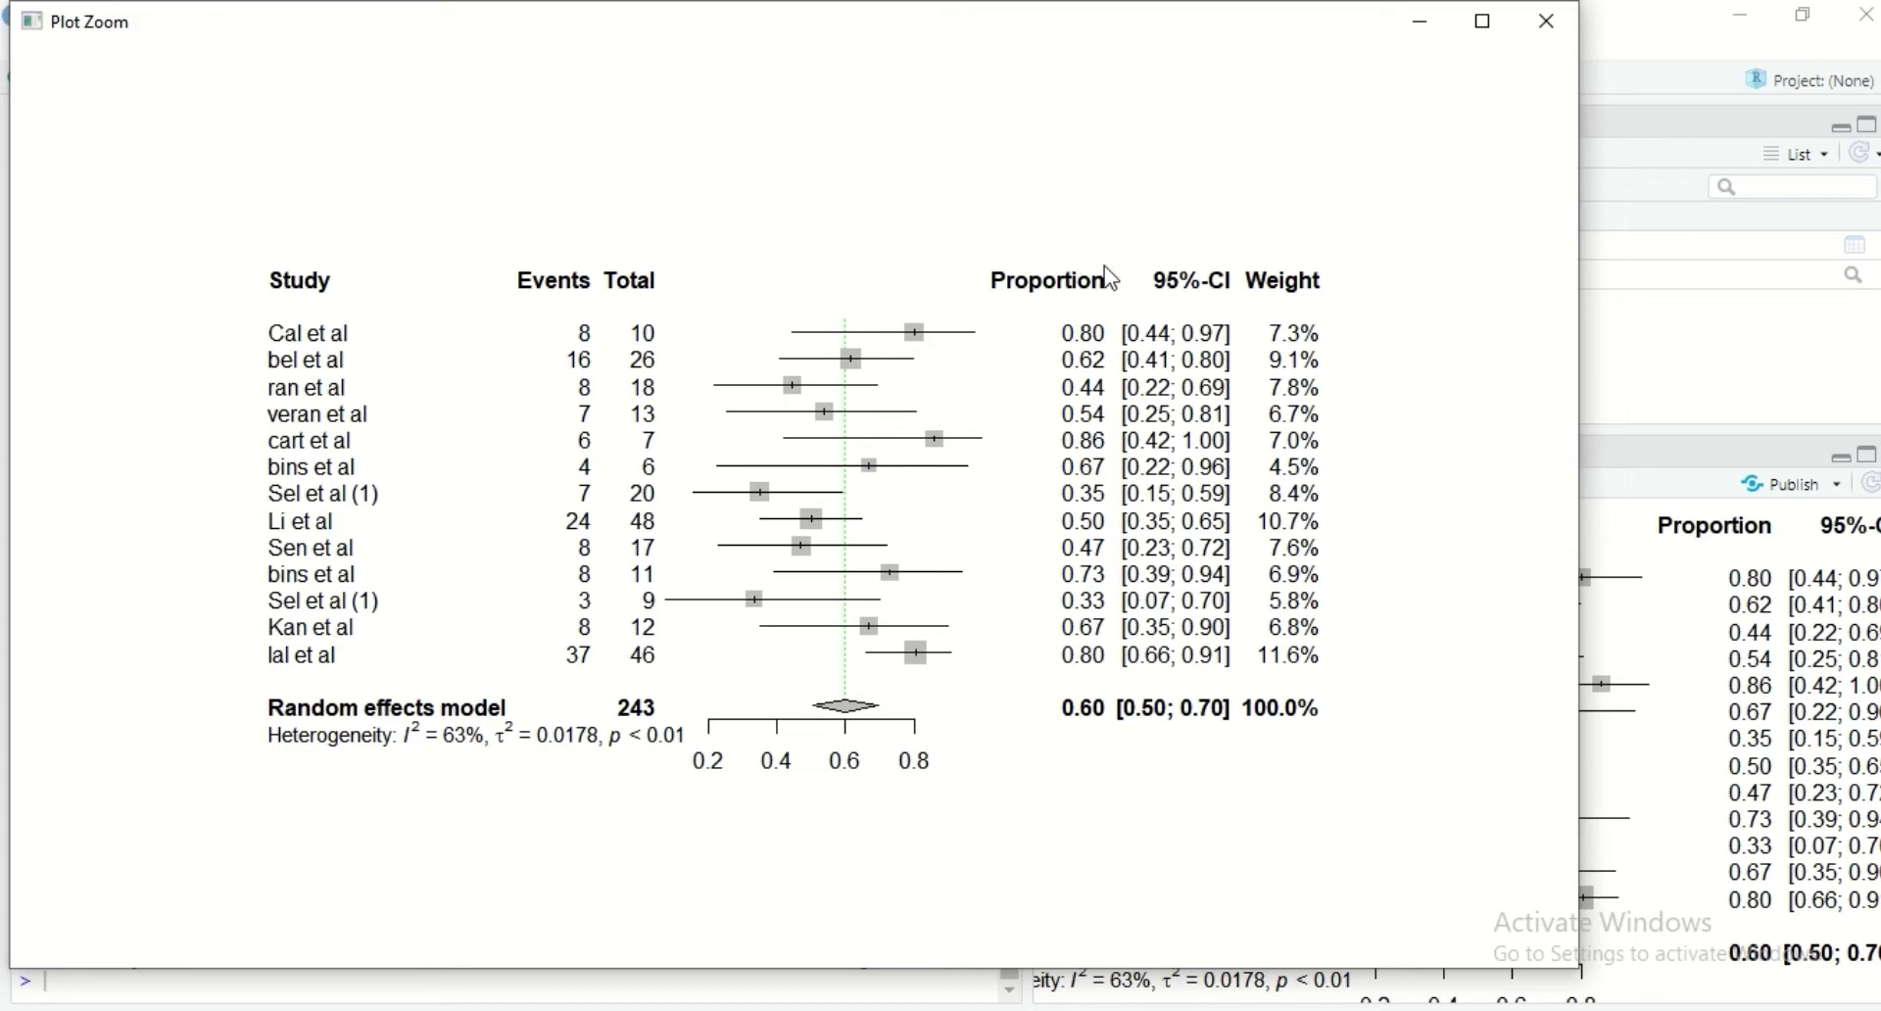
- Leave the enlarged plot, change col.random to "red" in the forest call and run it
{"action": "left_click", "coordinate": [1421, 22]}
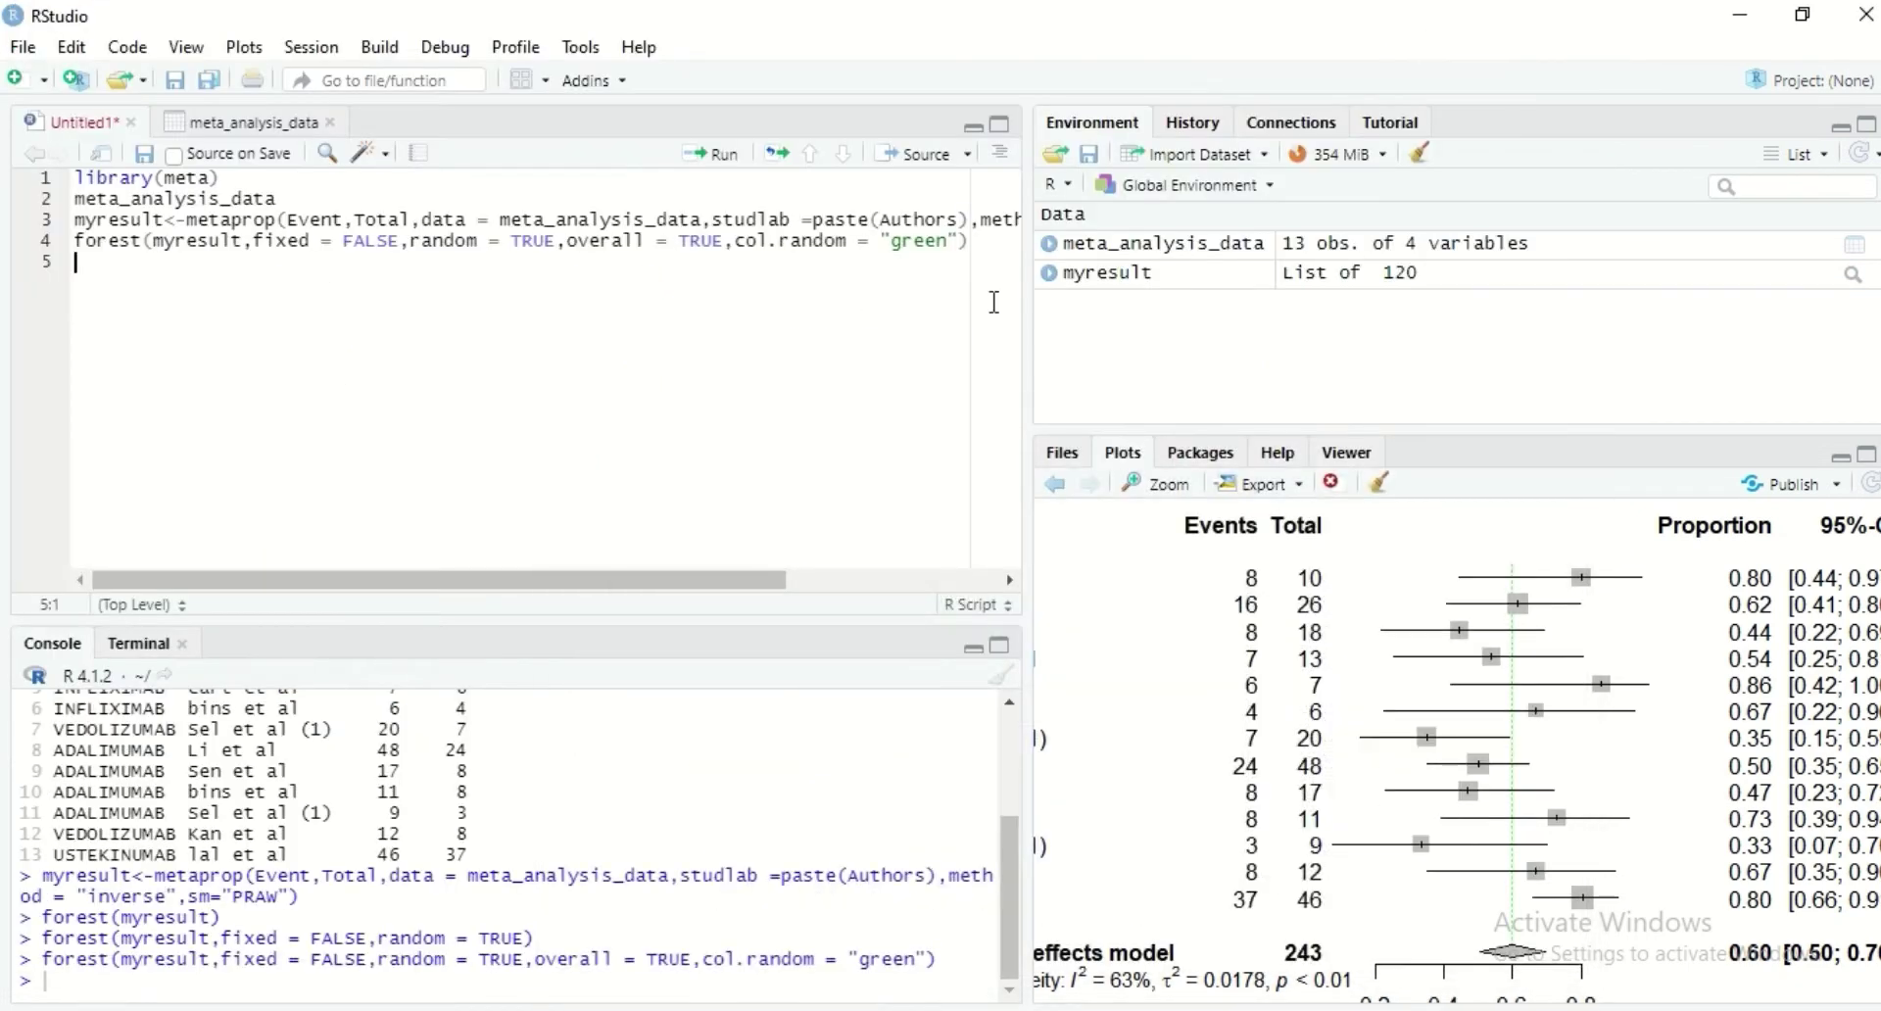
{"action": "left_click", "coordinate": [950, 243]}
{"action": "key", "text": "BackSpace"}
{"action": "key", "text": "BackSpace"}
{"action": "key", "text": "BackSpace"}
{"action": "key", "text": "BackSpace"}
{"action": "key", "text": "BackSpace"}
{"action": "type", "text": "red"}
{"action": "left_click", "coordinate": [722, 166]}
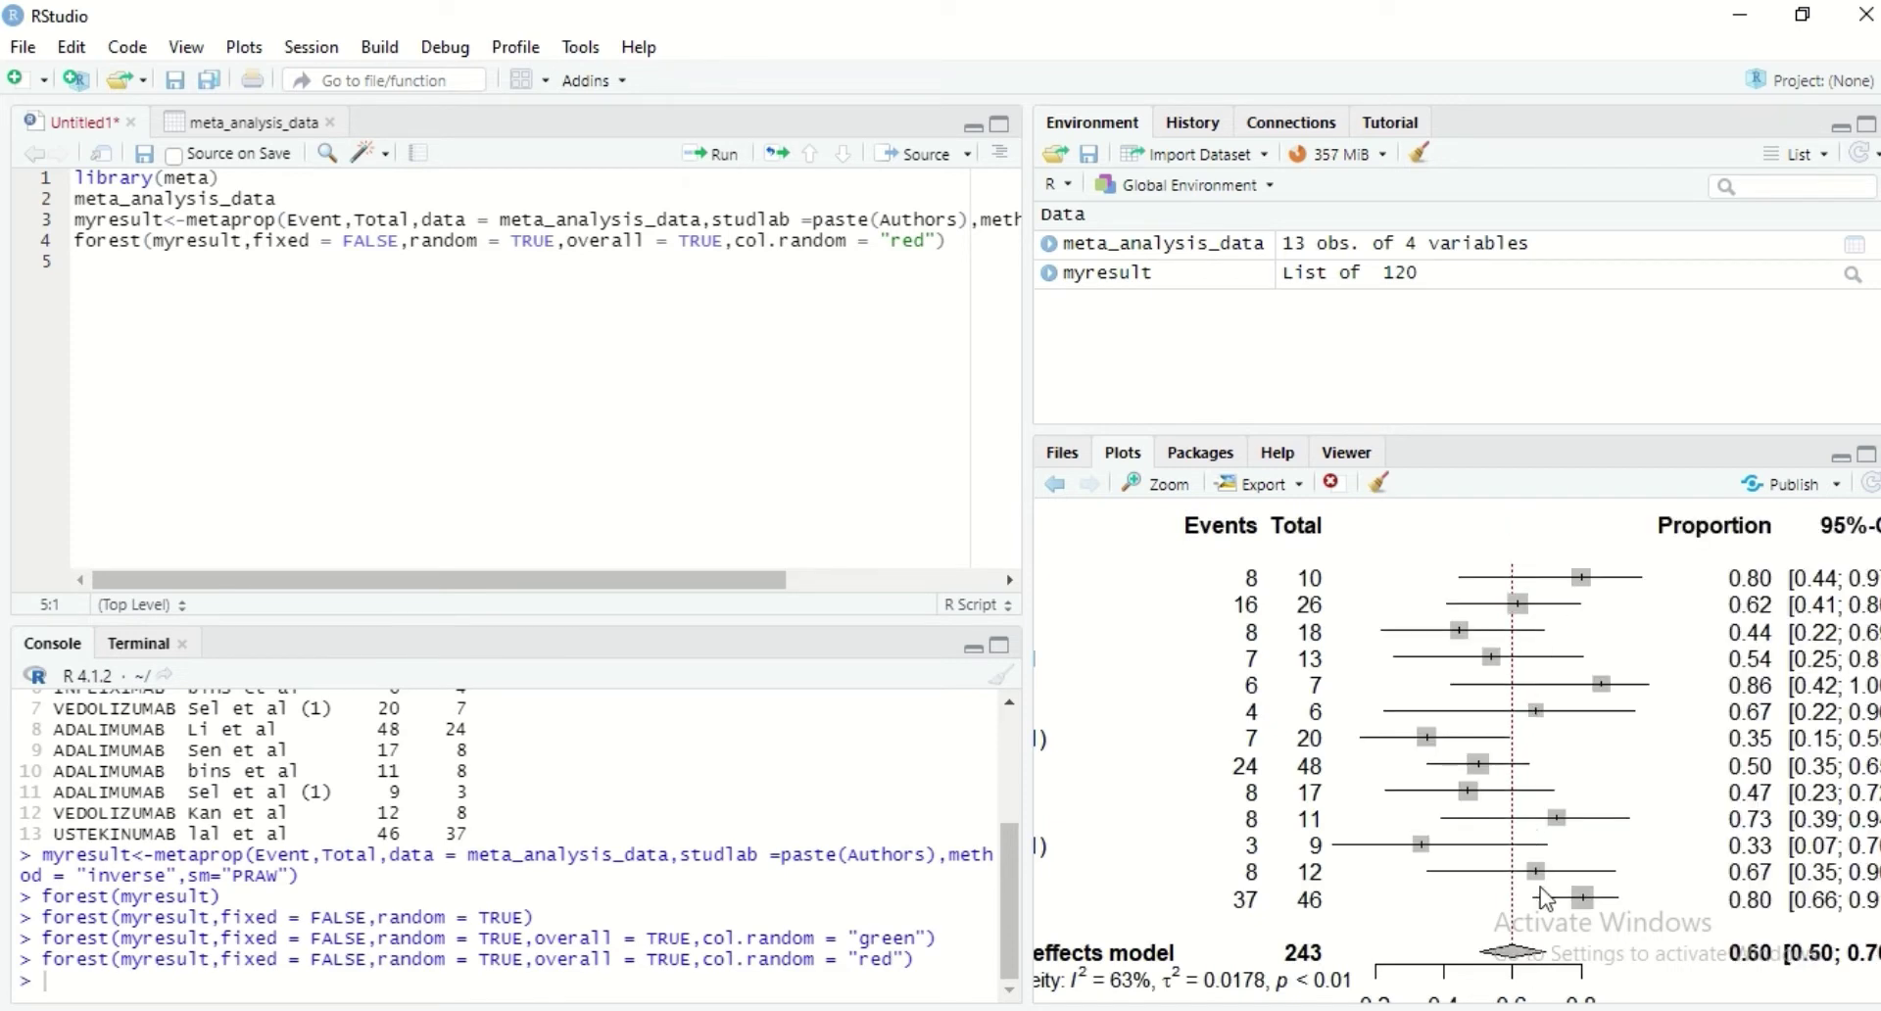
- Set col.random to "blue" in the forest call and run the line to redraw the plot
{"action": "left_click", "coordinate": [924, 241]}
{"action": "key", "text": "BackSpace"}
{"action": "key", "text": "BackSpace"}
{"action": "key", "text": "BackSpace"}
{"action": "type", "text": "blue"}
{"action": "left_click", "coordinate": [718, 157]}
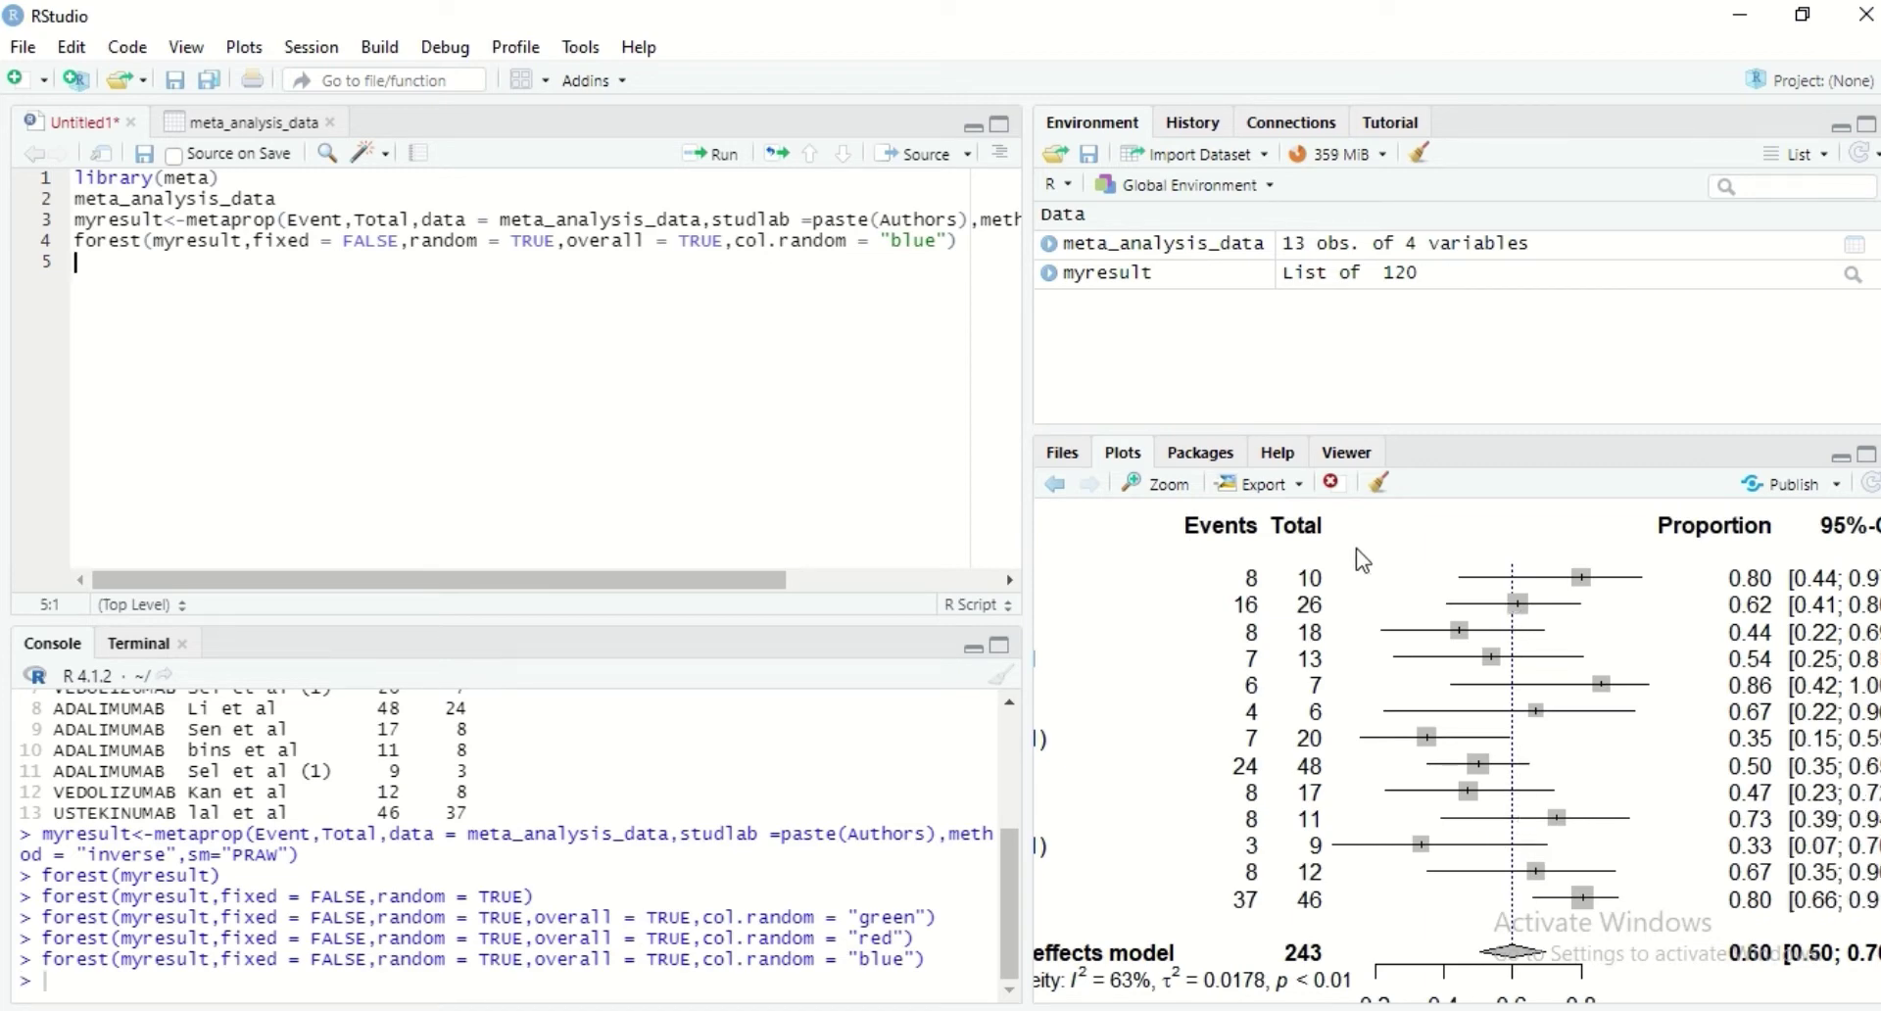
- Look up the prediction argument in the forest help page and add prediction = TRUE to the forest call after col.random
{"action": "left_click", "coordinate": [1291, 457]}
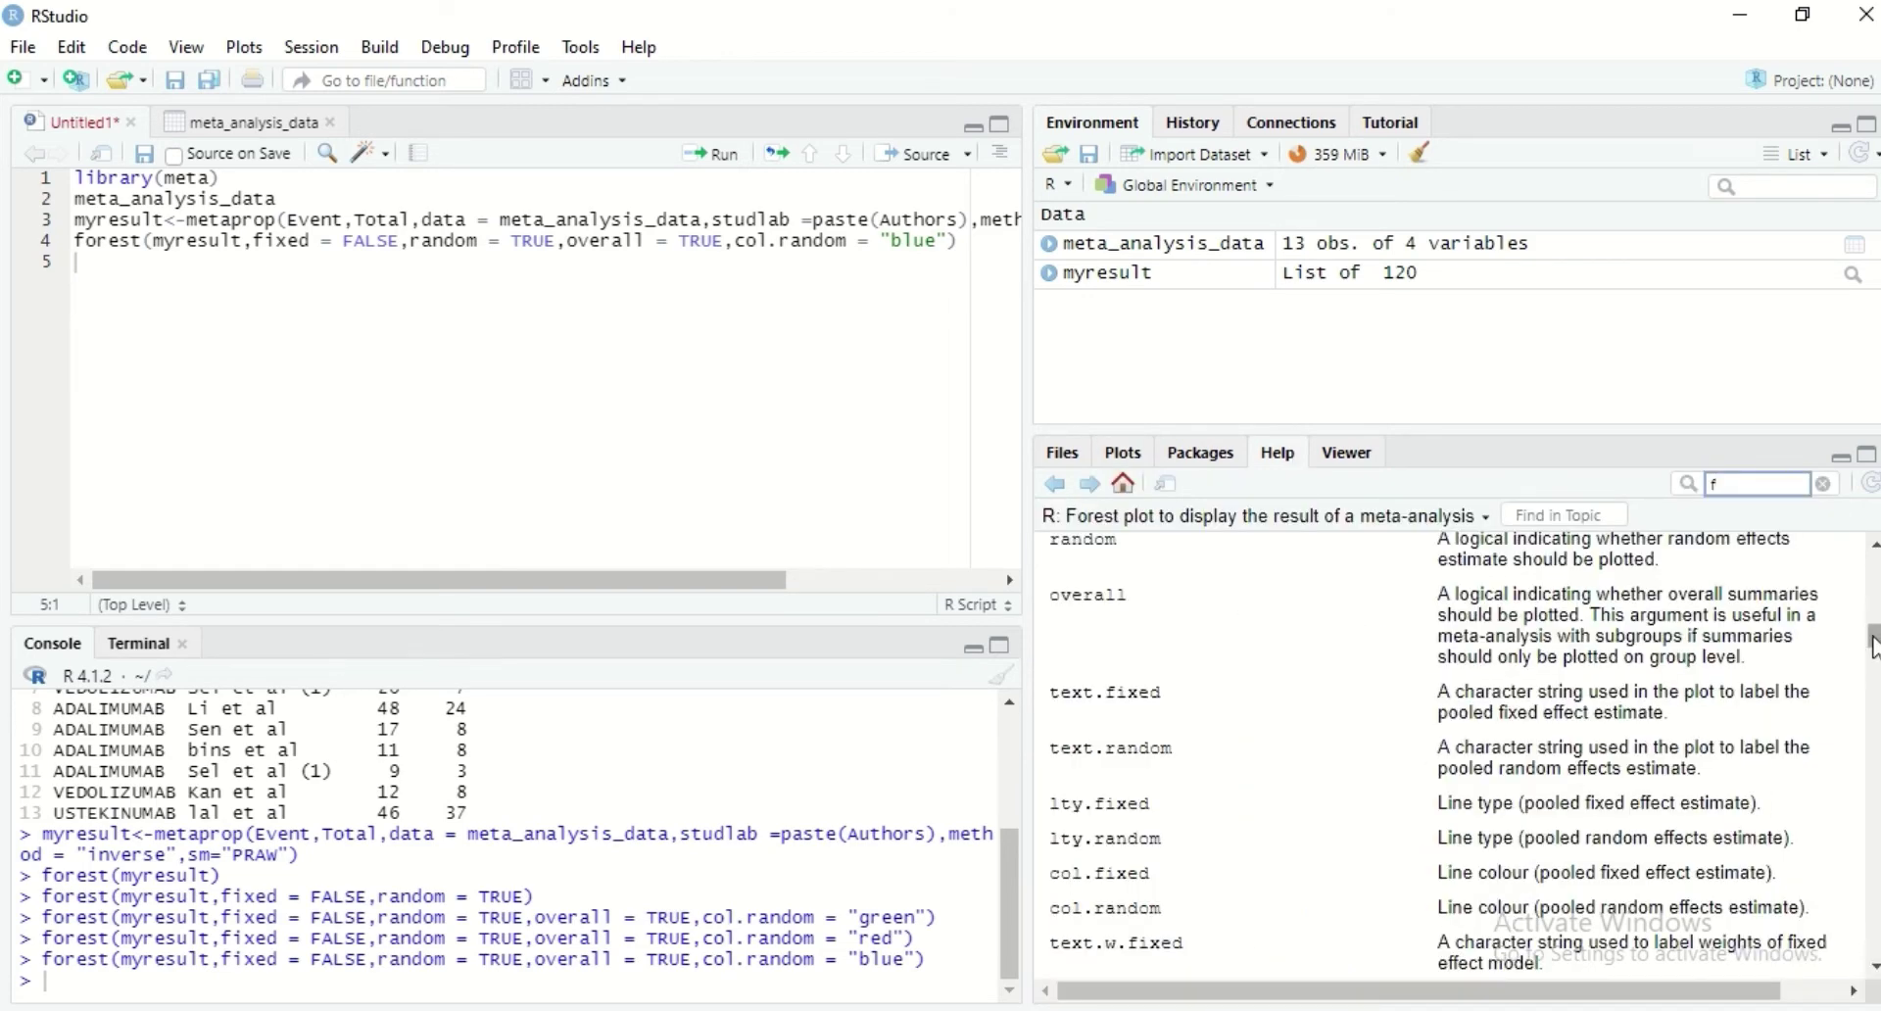
{"action": "scroll", "coordinate": [1873, 648], "scroll_direction": "down", "scroll_amount": 2}
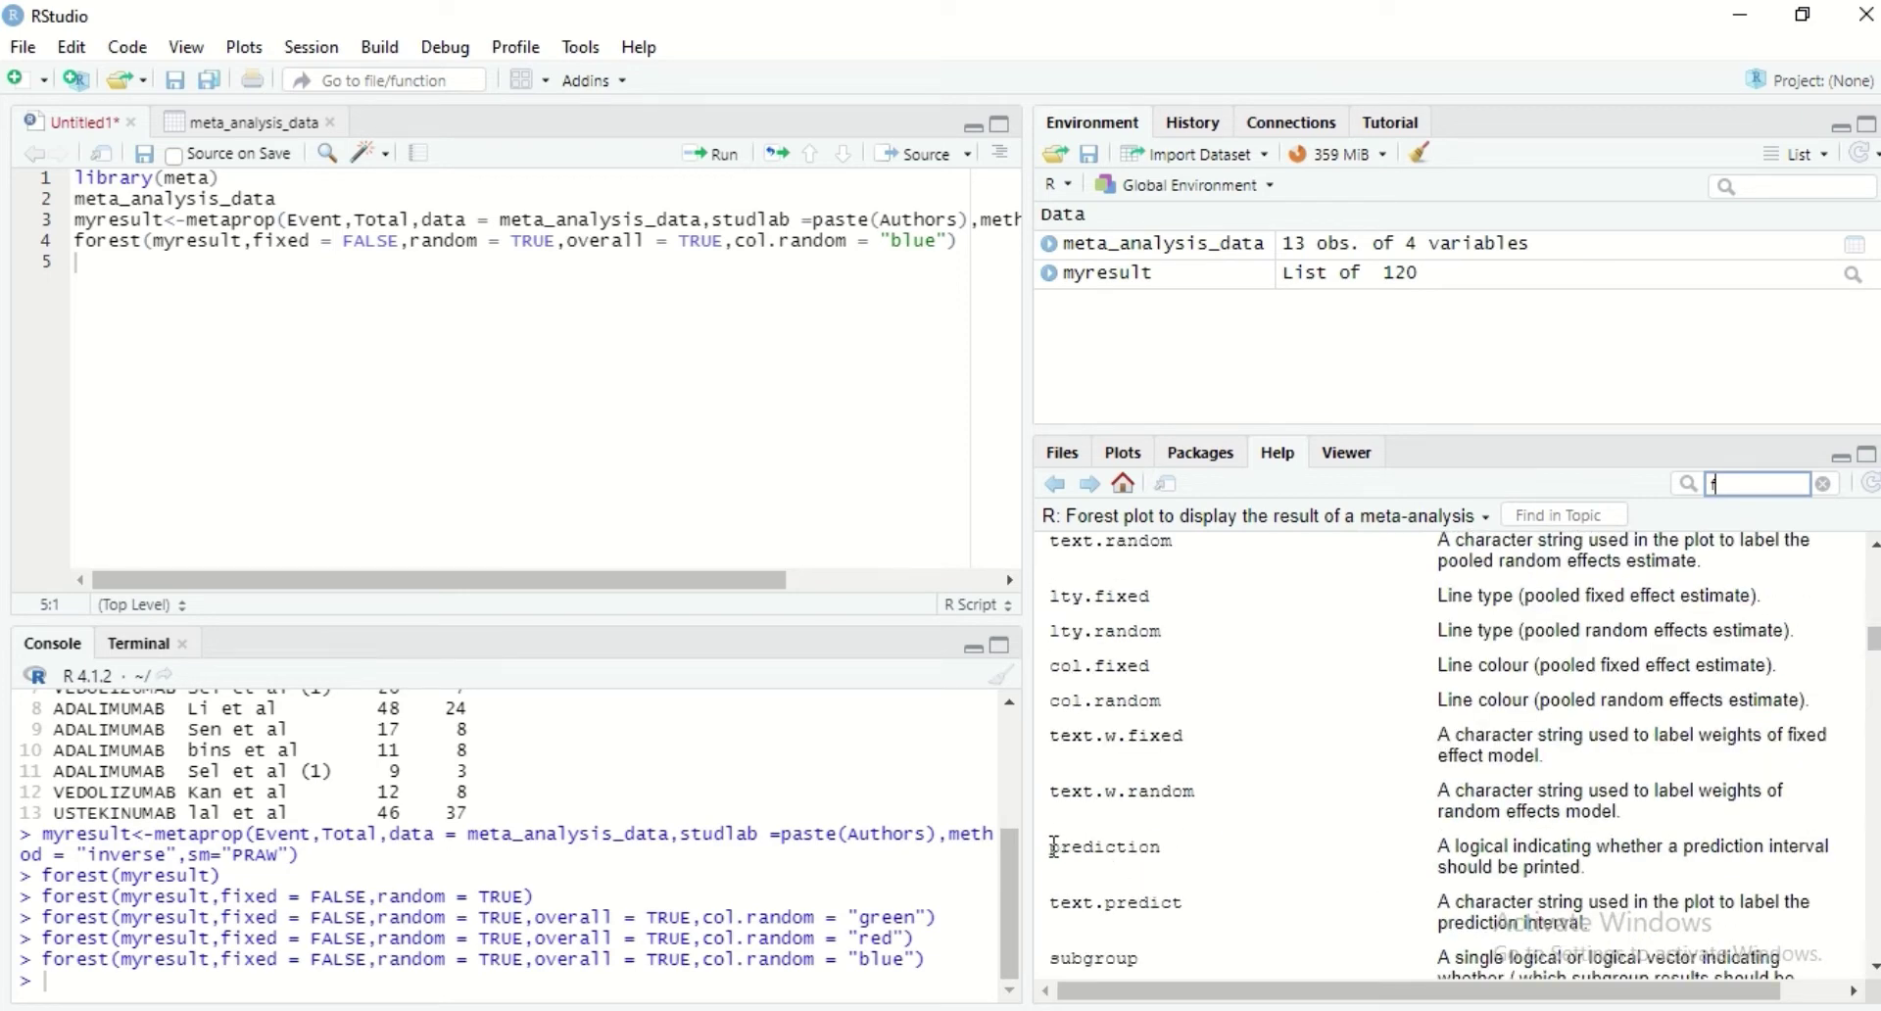
{"action": "left_click_drag", "start_coordinate": [1052, 846], "coordinate": [1612, 882]}
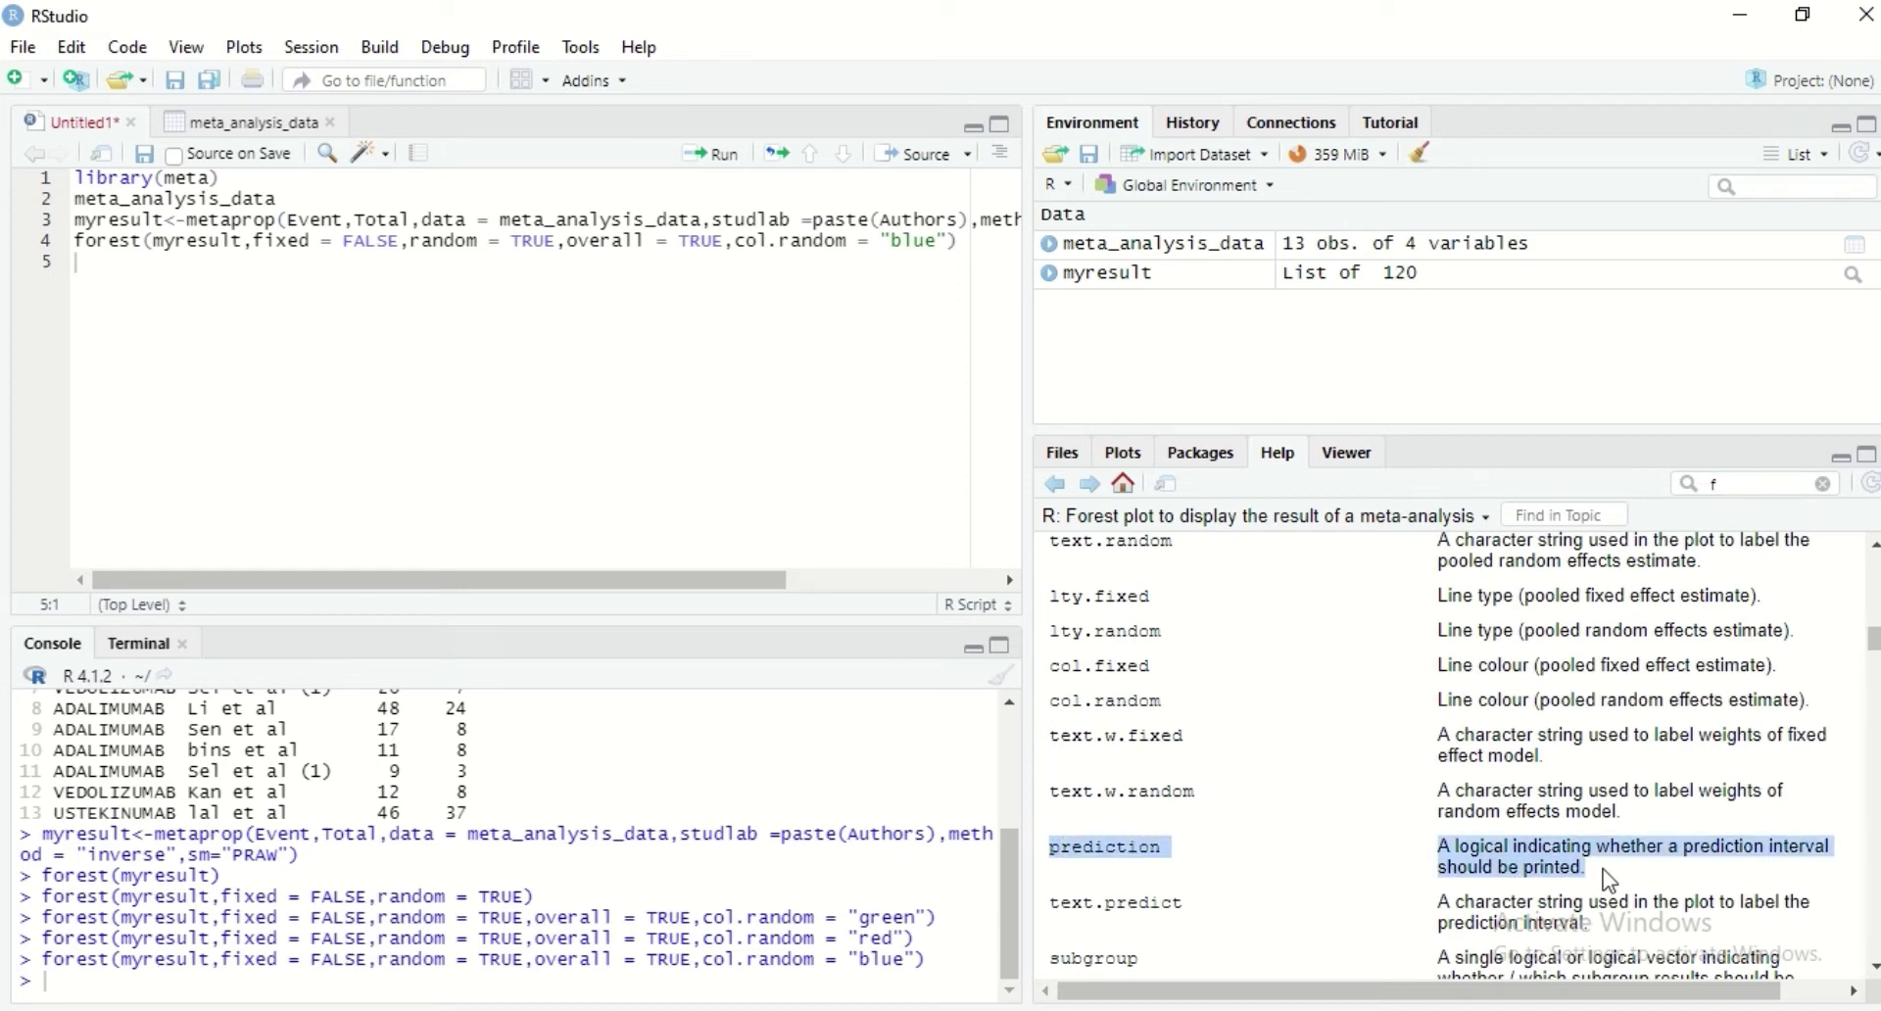
{"action": "left_click", "coordinate": [948, 242]}
{"action": "type", "text": ","}
{"action": "type", "text": "predic"}
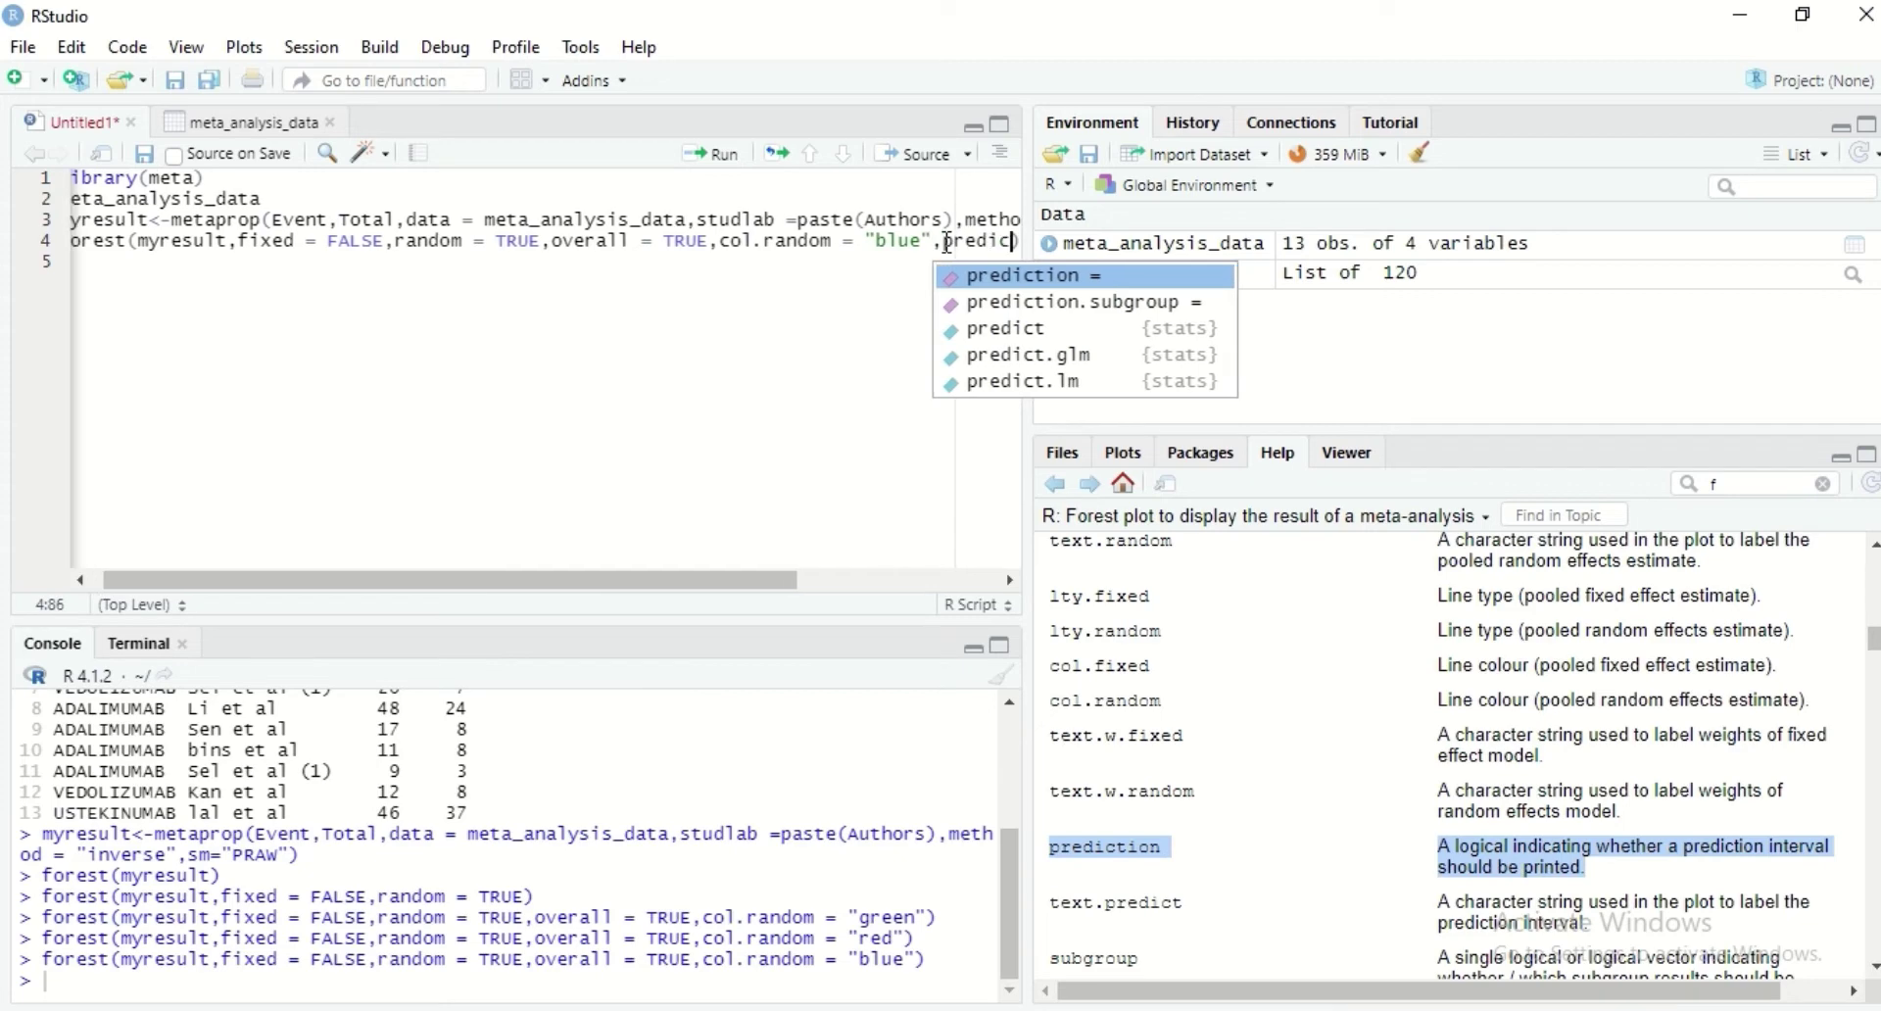
{"action": "key", "text": "Tab"}
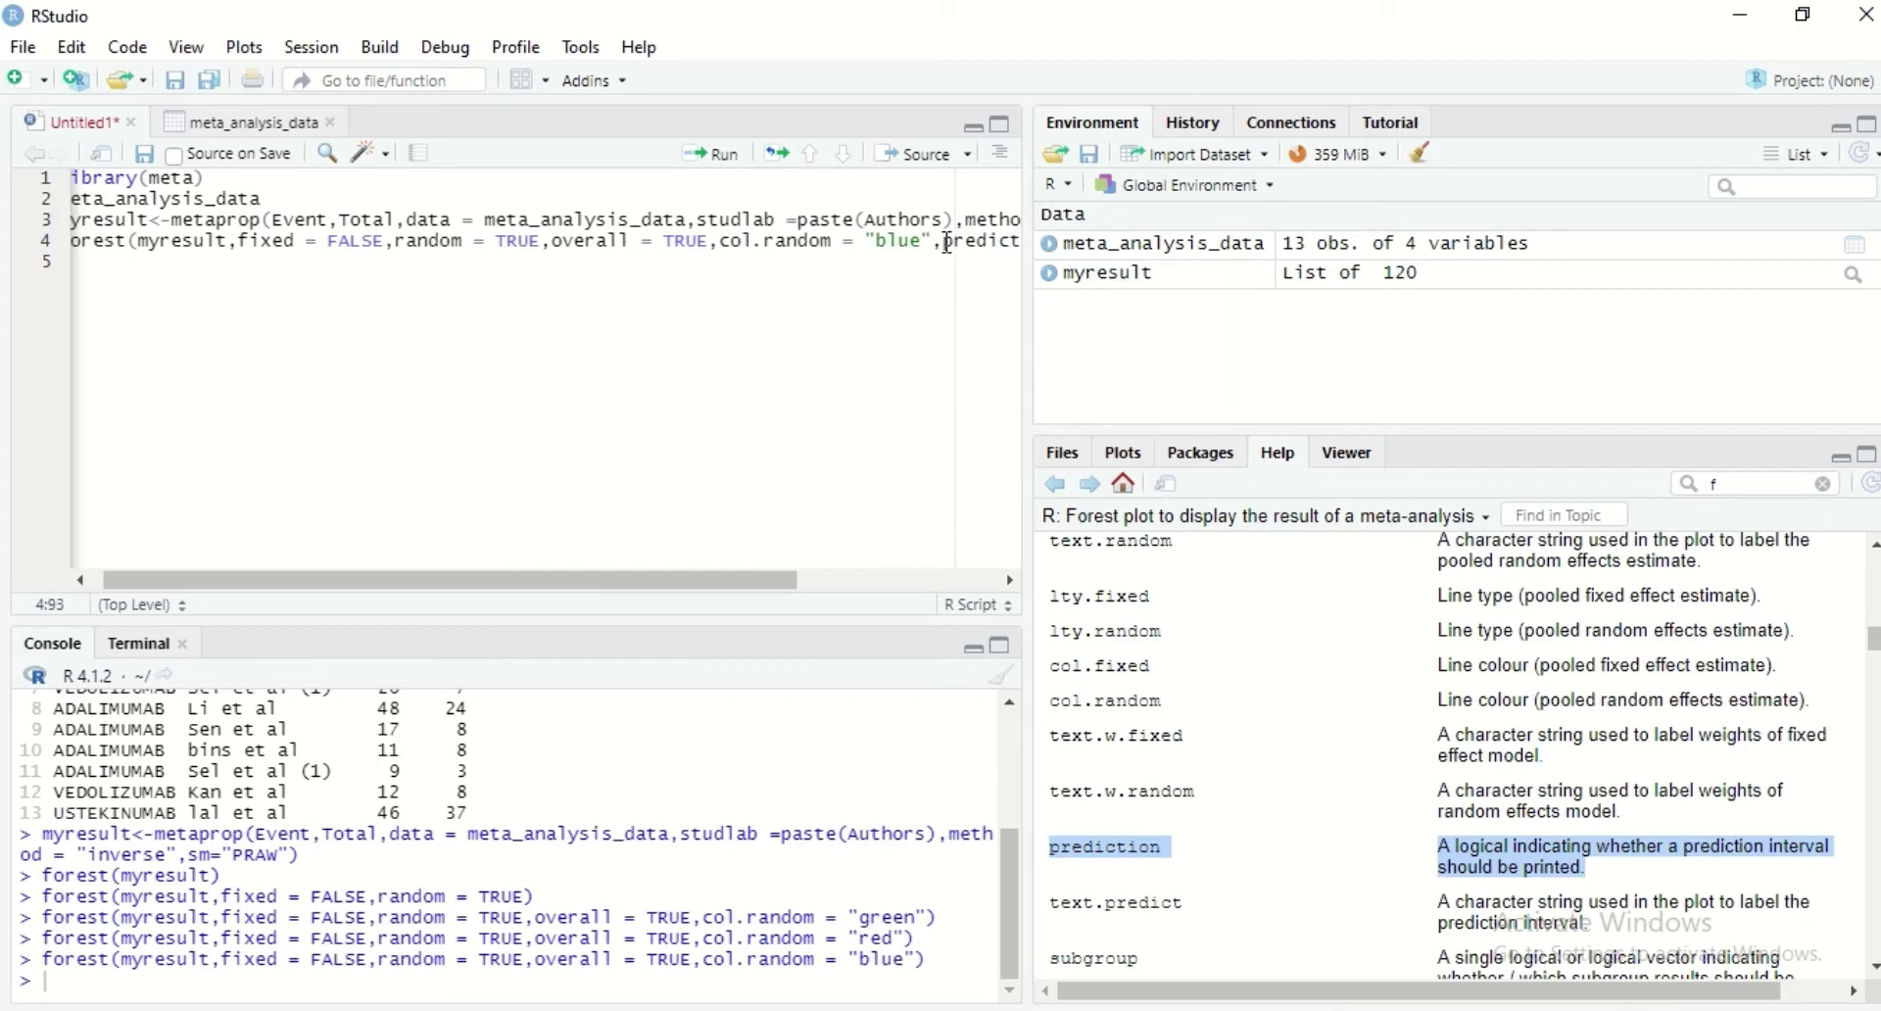
{"action": "type", "text": "TRUE"}
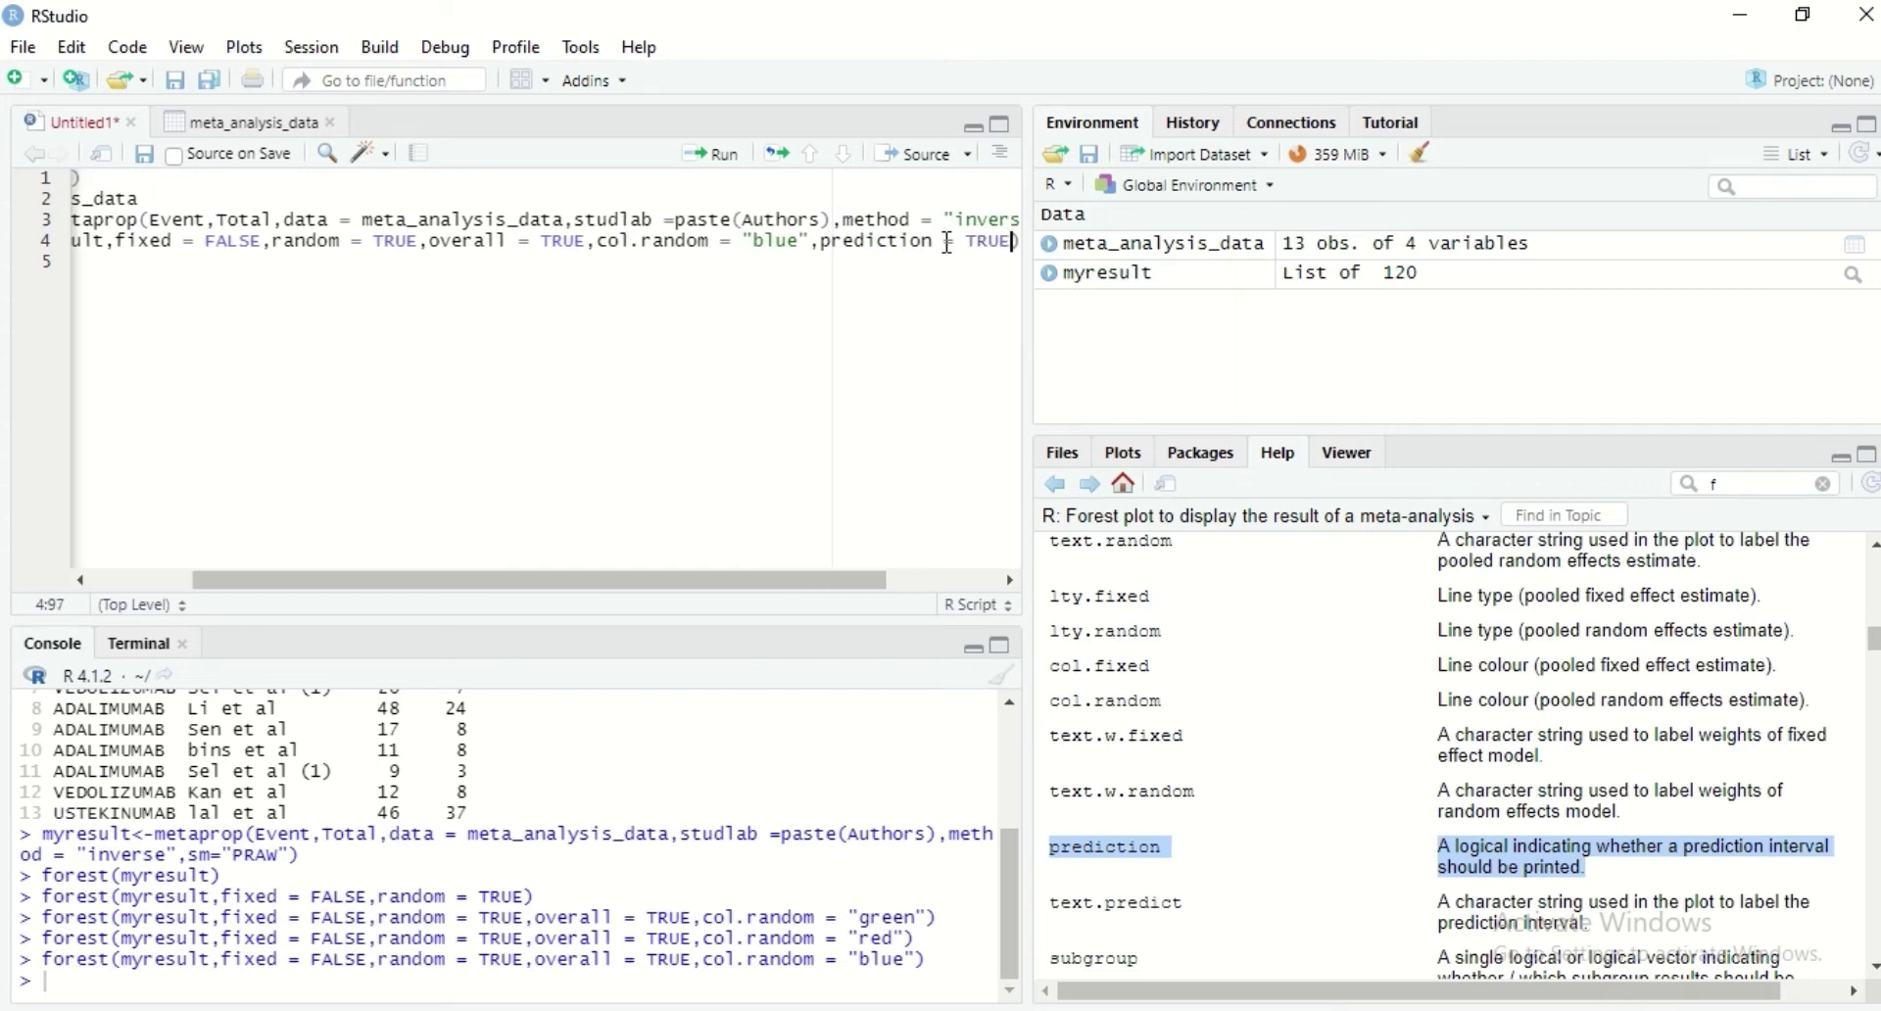
{"action": "type", "text": ","}
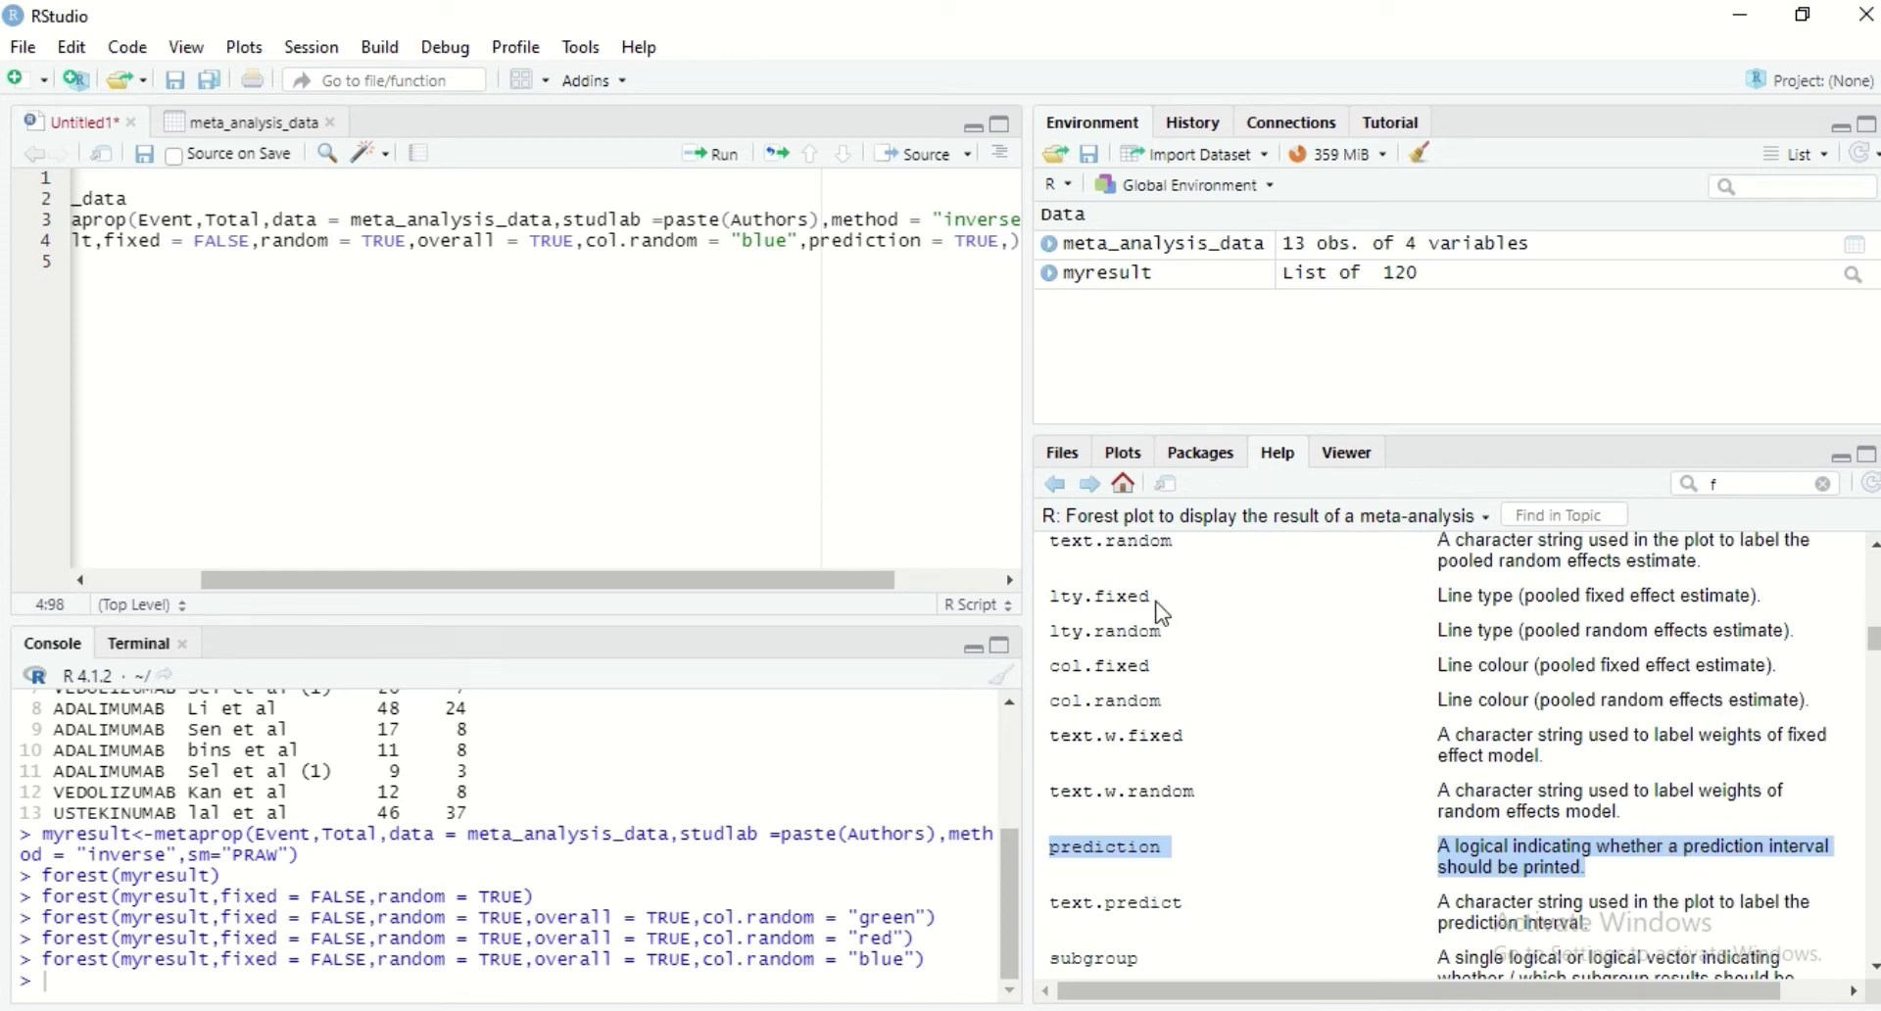
{"action": "key", "text": "BackSpace"}
- Run the forest call with the prediction argument and inspect the redrawn plot in the enlarged view
{"action": "left_click", "coordinate": [728, 162]}
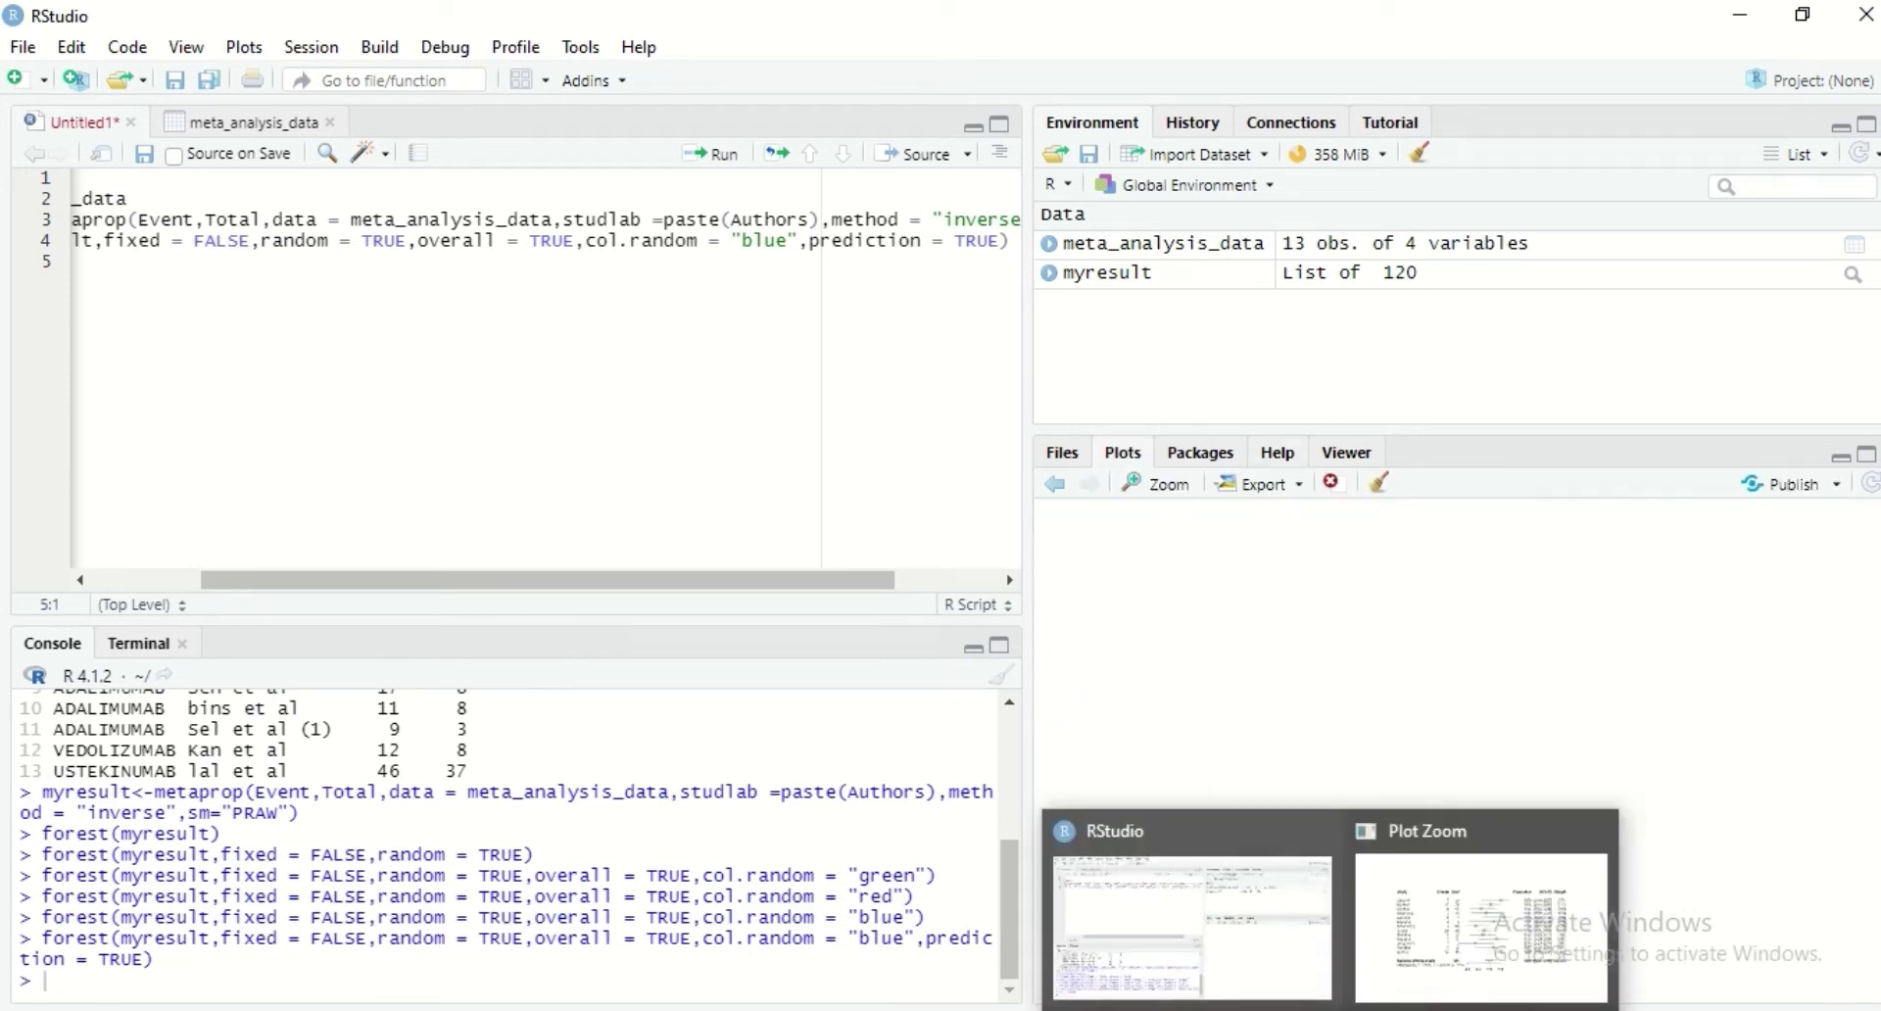
{"action": "left_click", "coordinate": [1444, 930]}
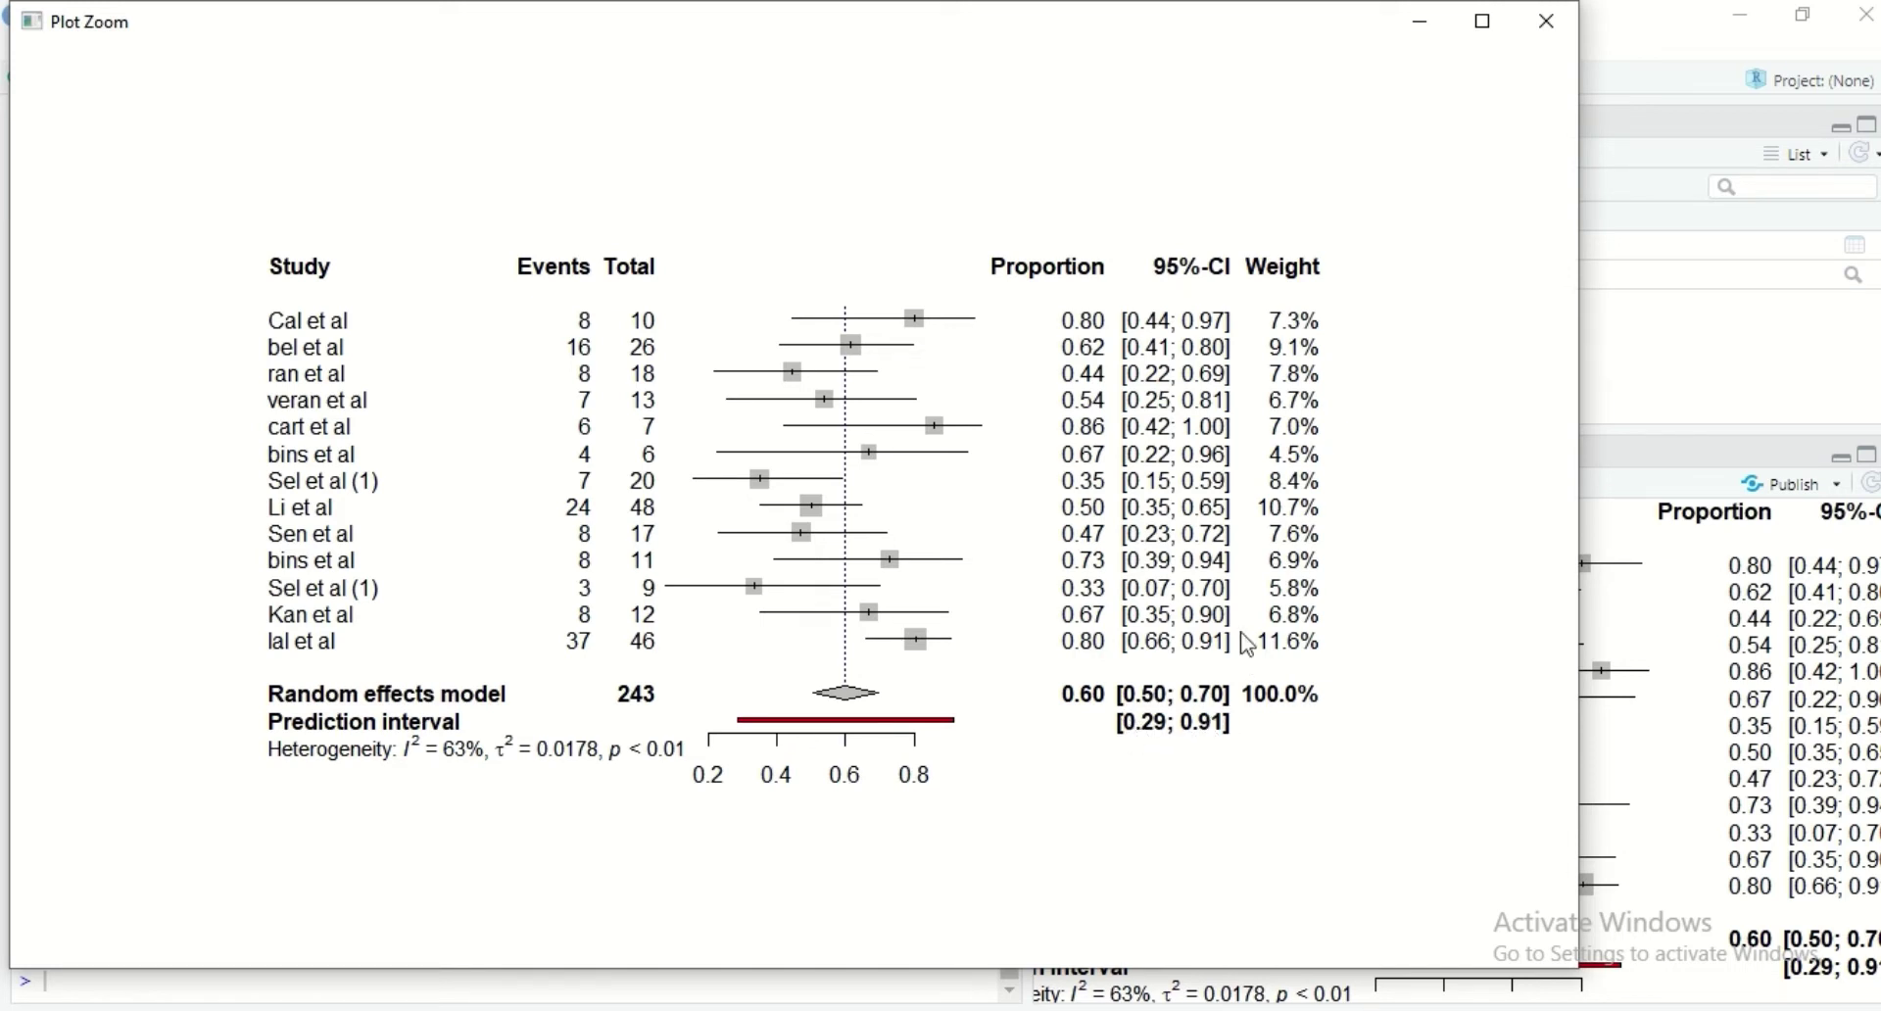
{"action": "left_click", "coordinate": [1420, 21]}
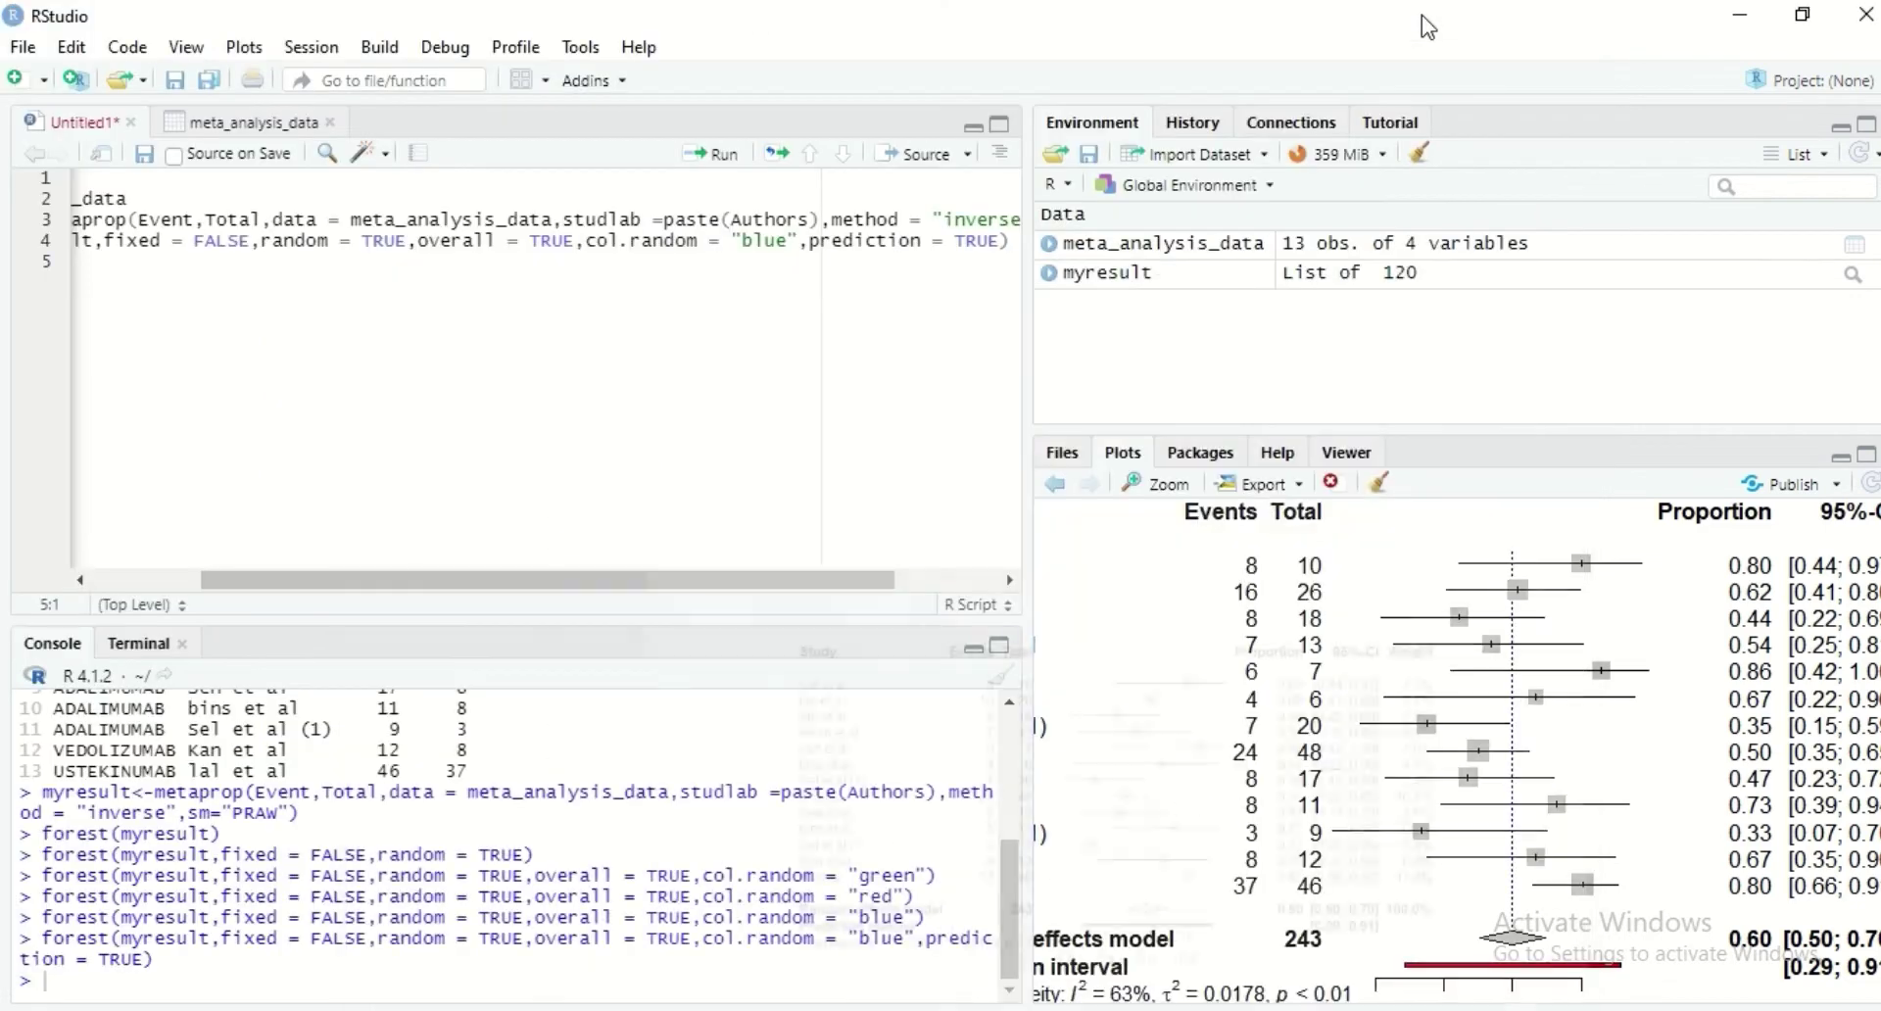
- Read through the forest help arguments down to pooled.totals and pooled.events, and compare them with the enlarged forest plot
{"action": "left_click", "coordinate": [1277, 453]}
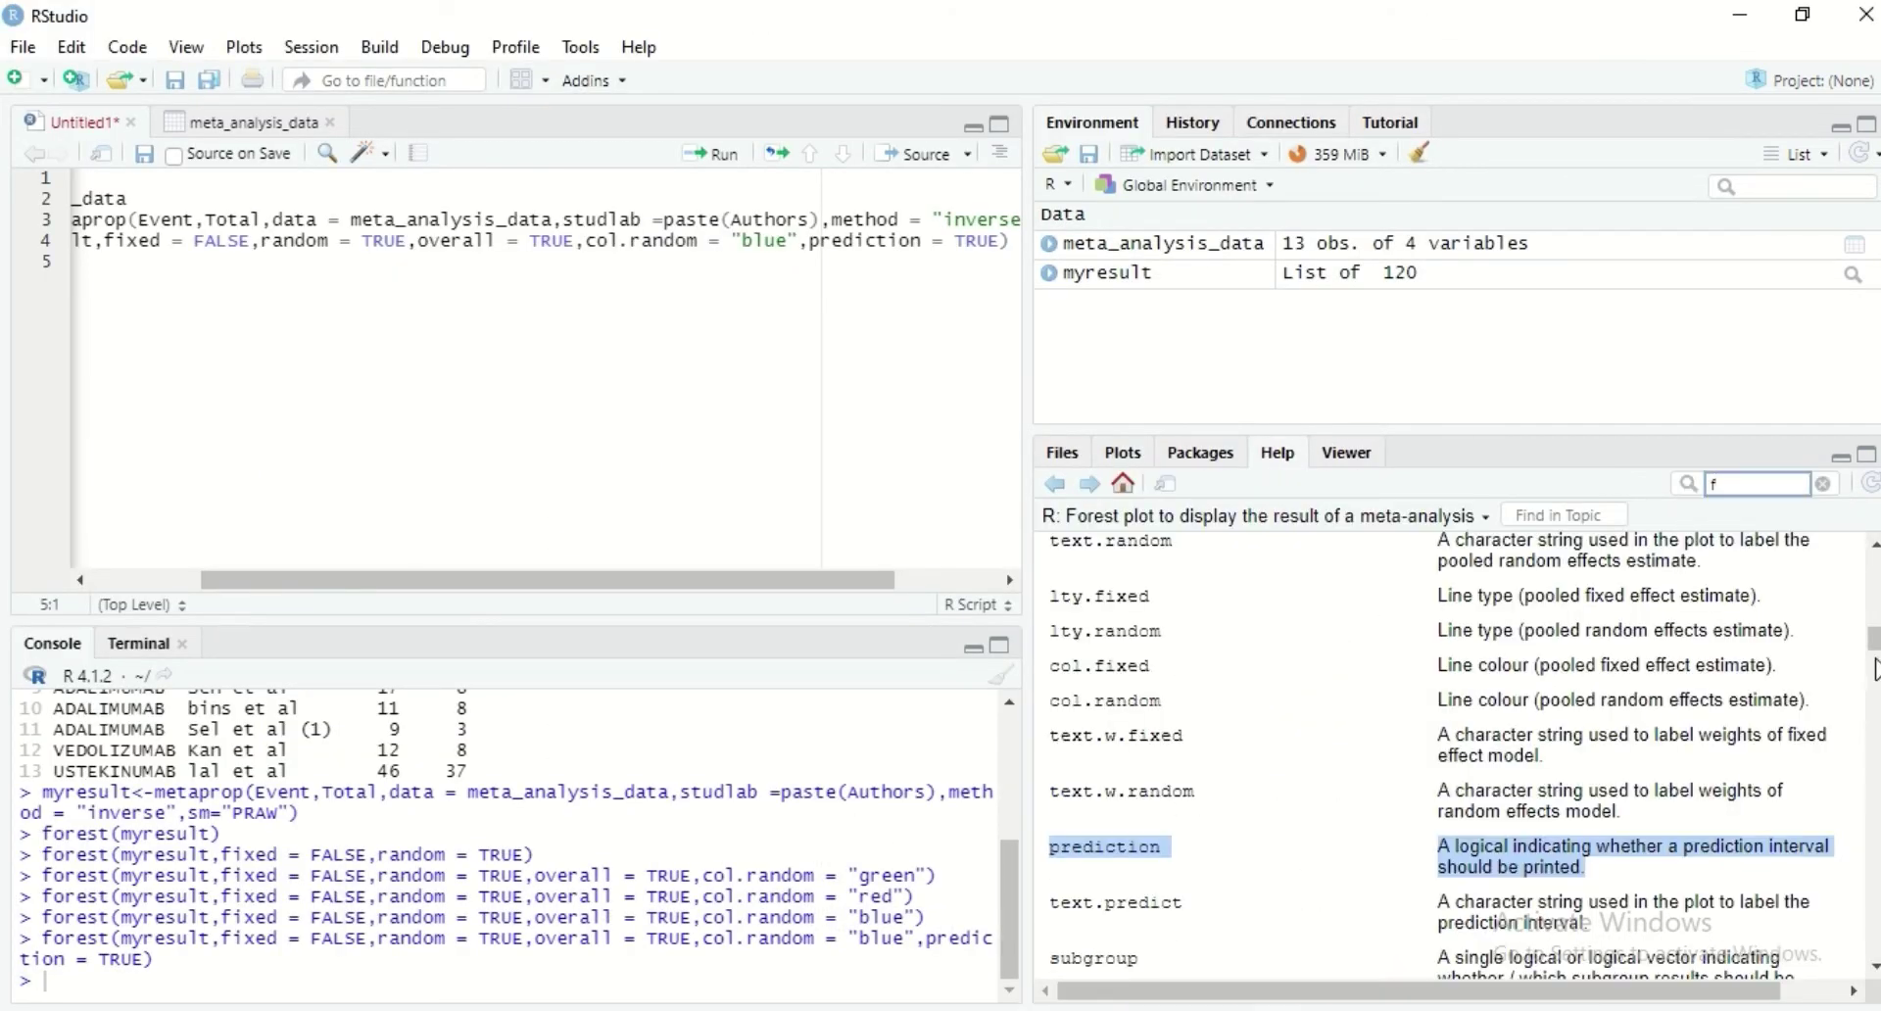
{"action": "left_click_drag", "start_coordinate": [1875, 644], "coordinate": [1875, 648]}
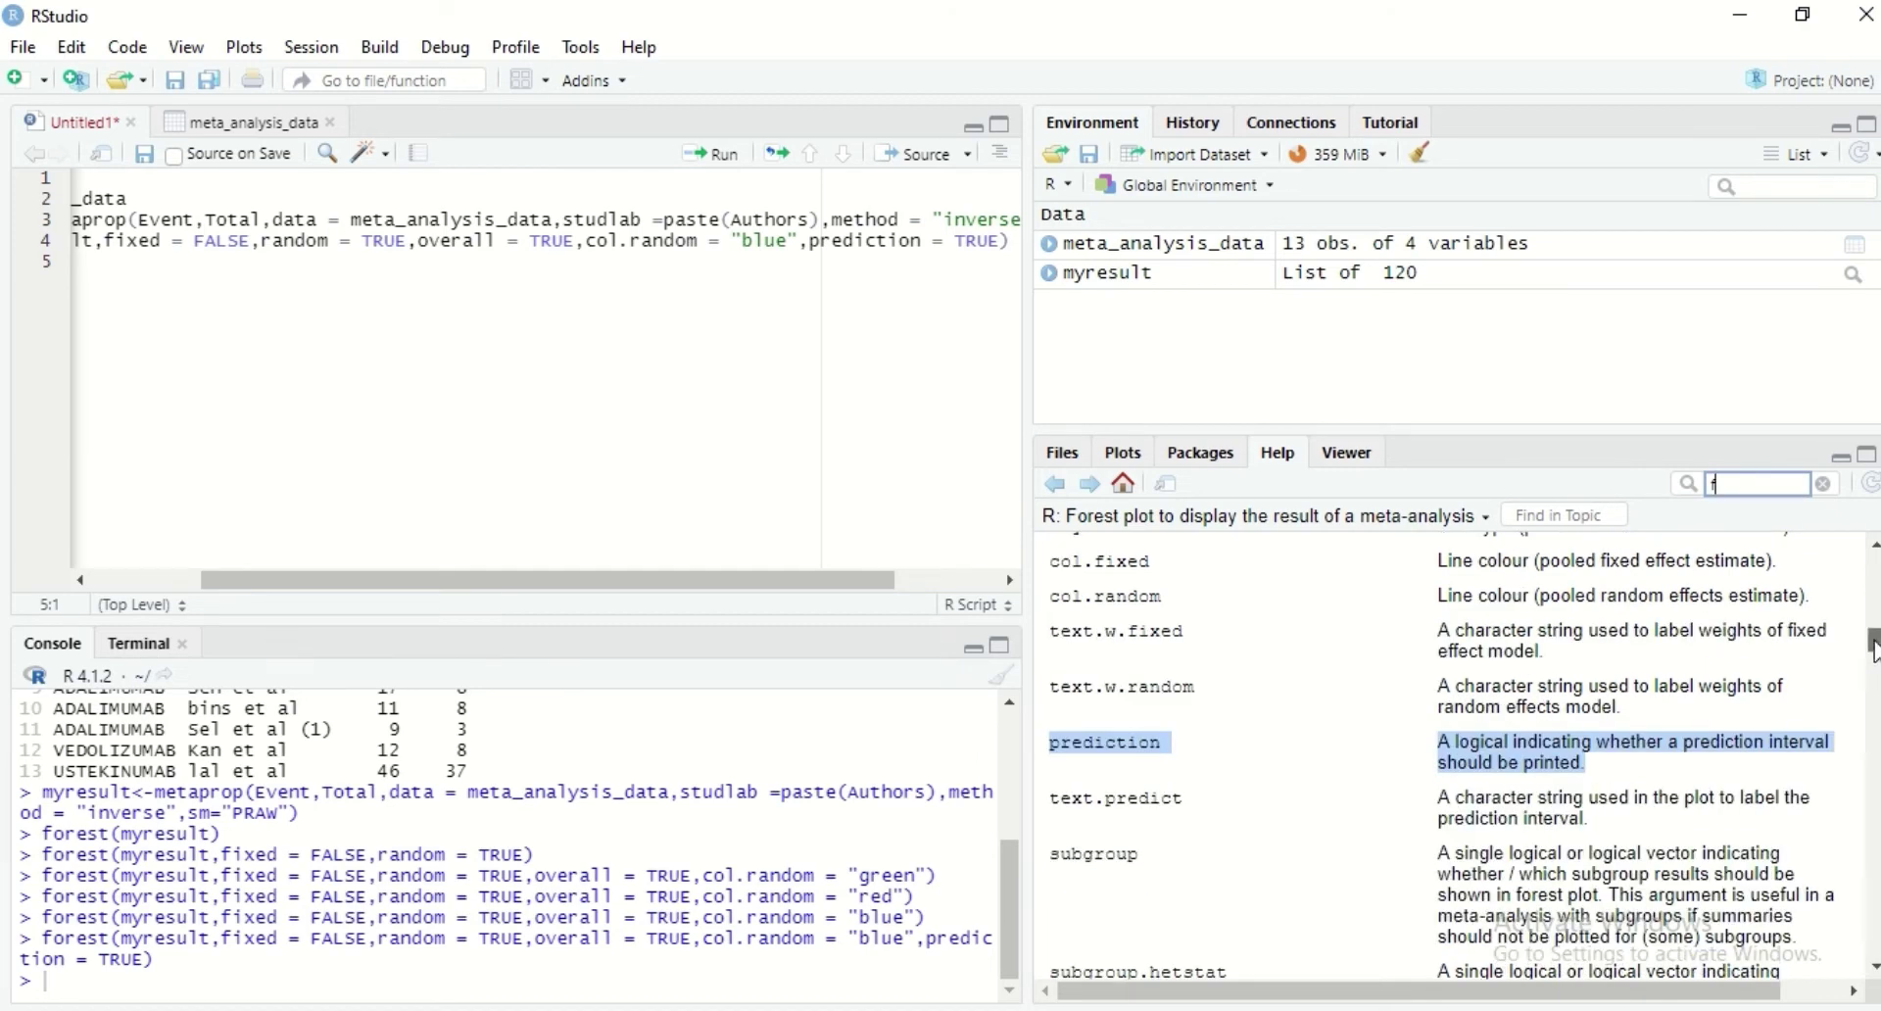
{"action": "left_click_drag", "start_coordinate": [1874, 643], "coordinate": [1874, 645]}
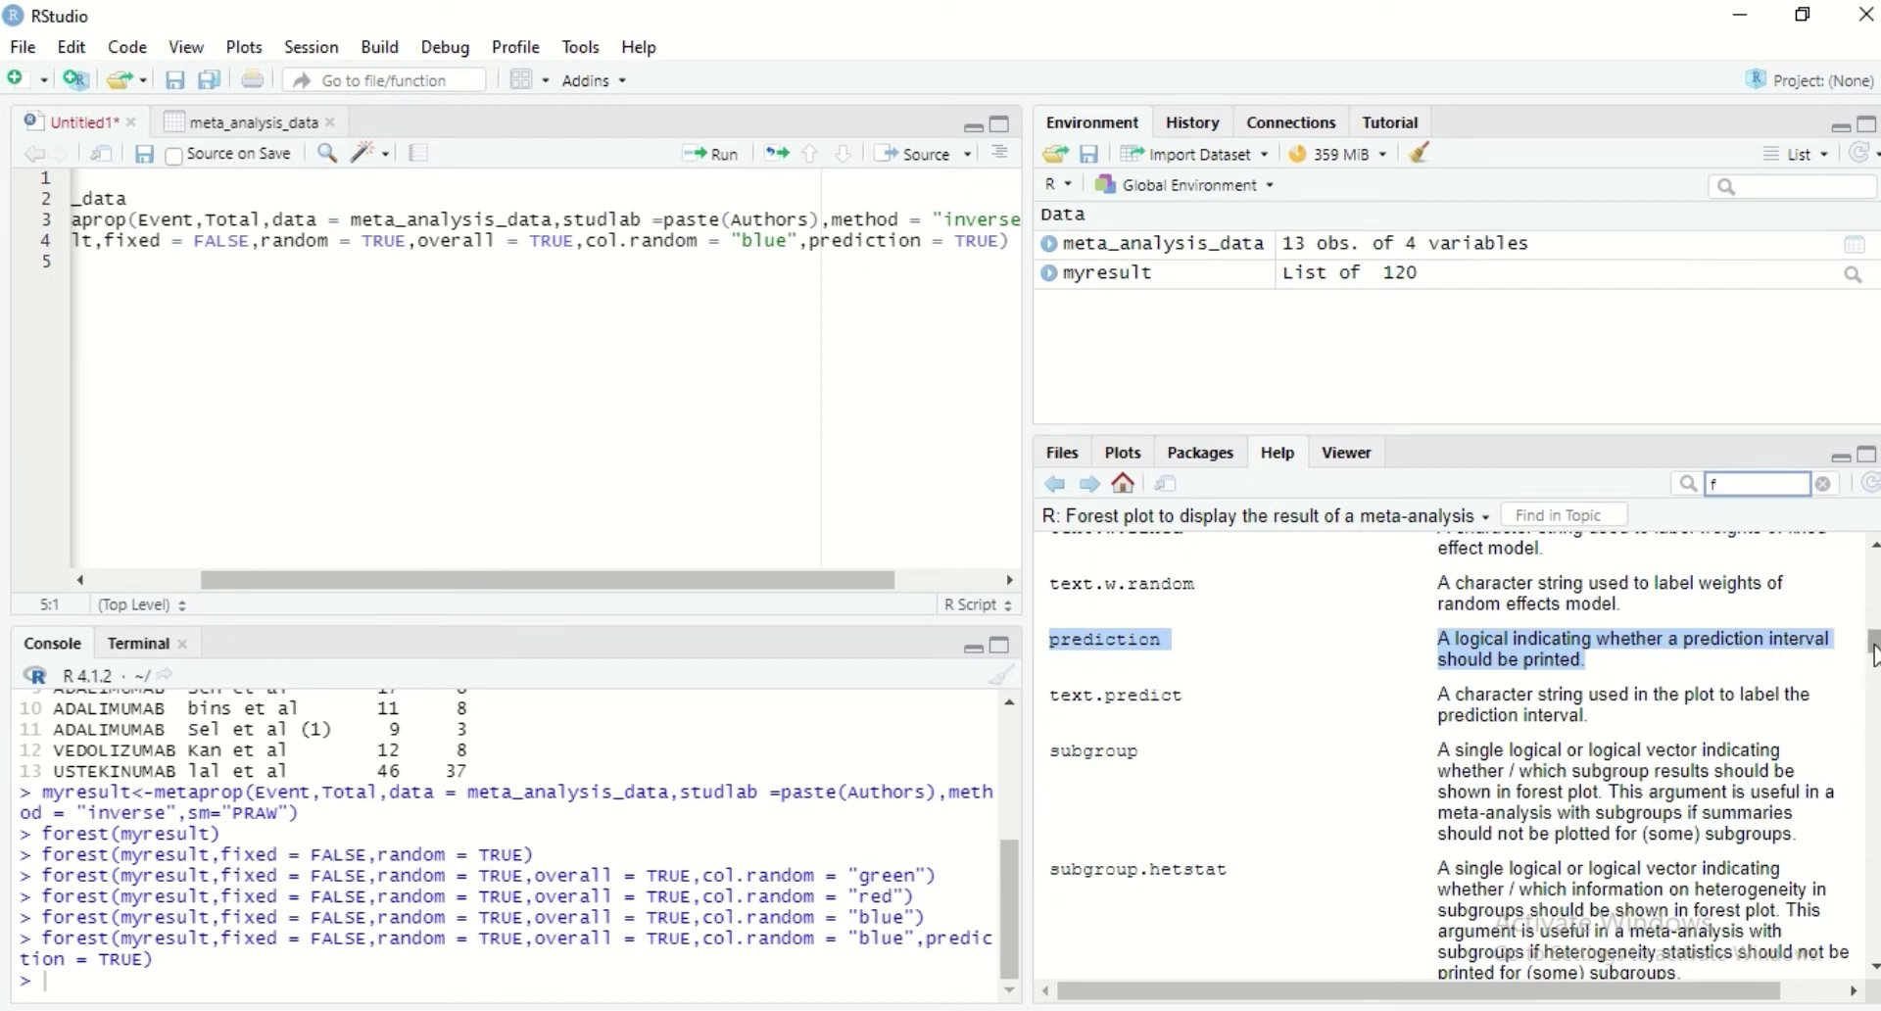
{"action": "scroll", "coordinate": [1875, 653], "scroll_direction": "down", "scroll_amount": 1}
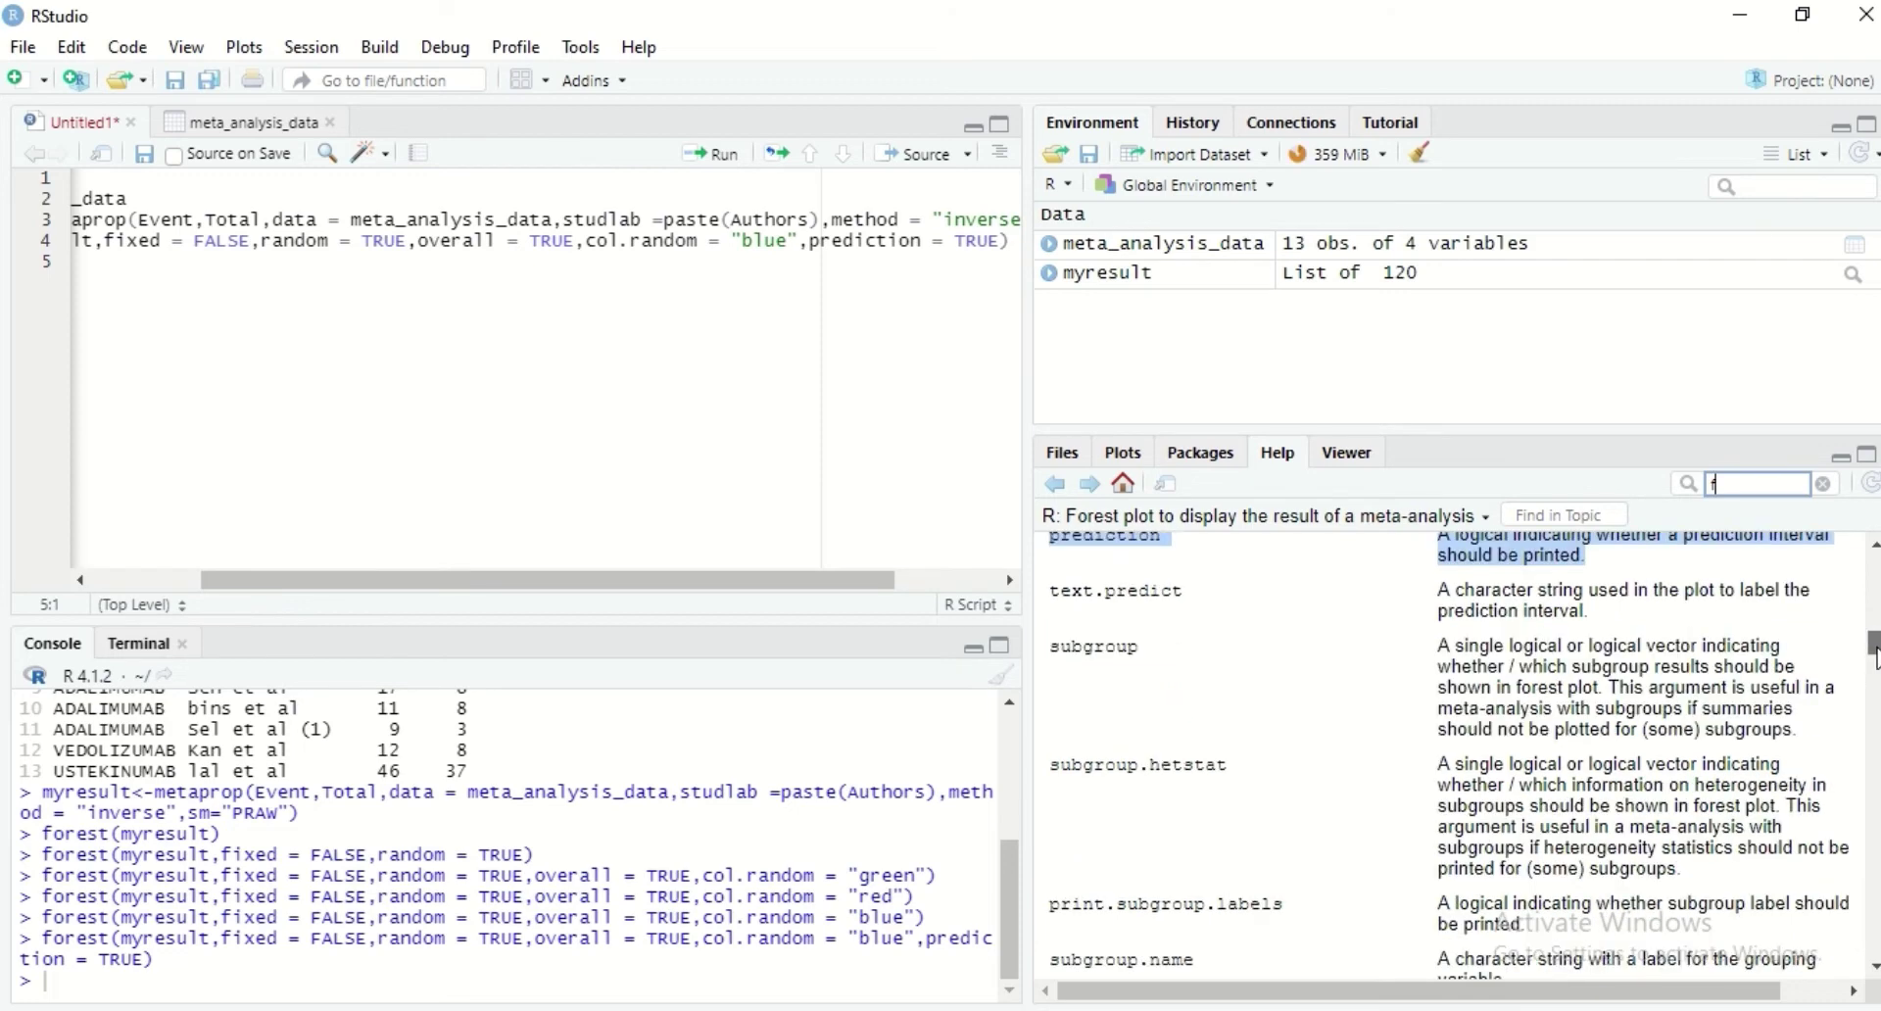
{"action": "scroll", "coordinate": [1875, 654], "scroll_direction": "down", "scroll_amount": 1}
{"action": "scroll", "coordinate": [1875, 654], "scroll_direction": "down", "scroll_amount": 1}
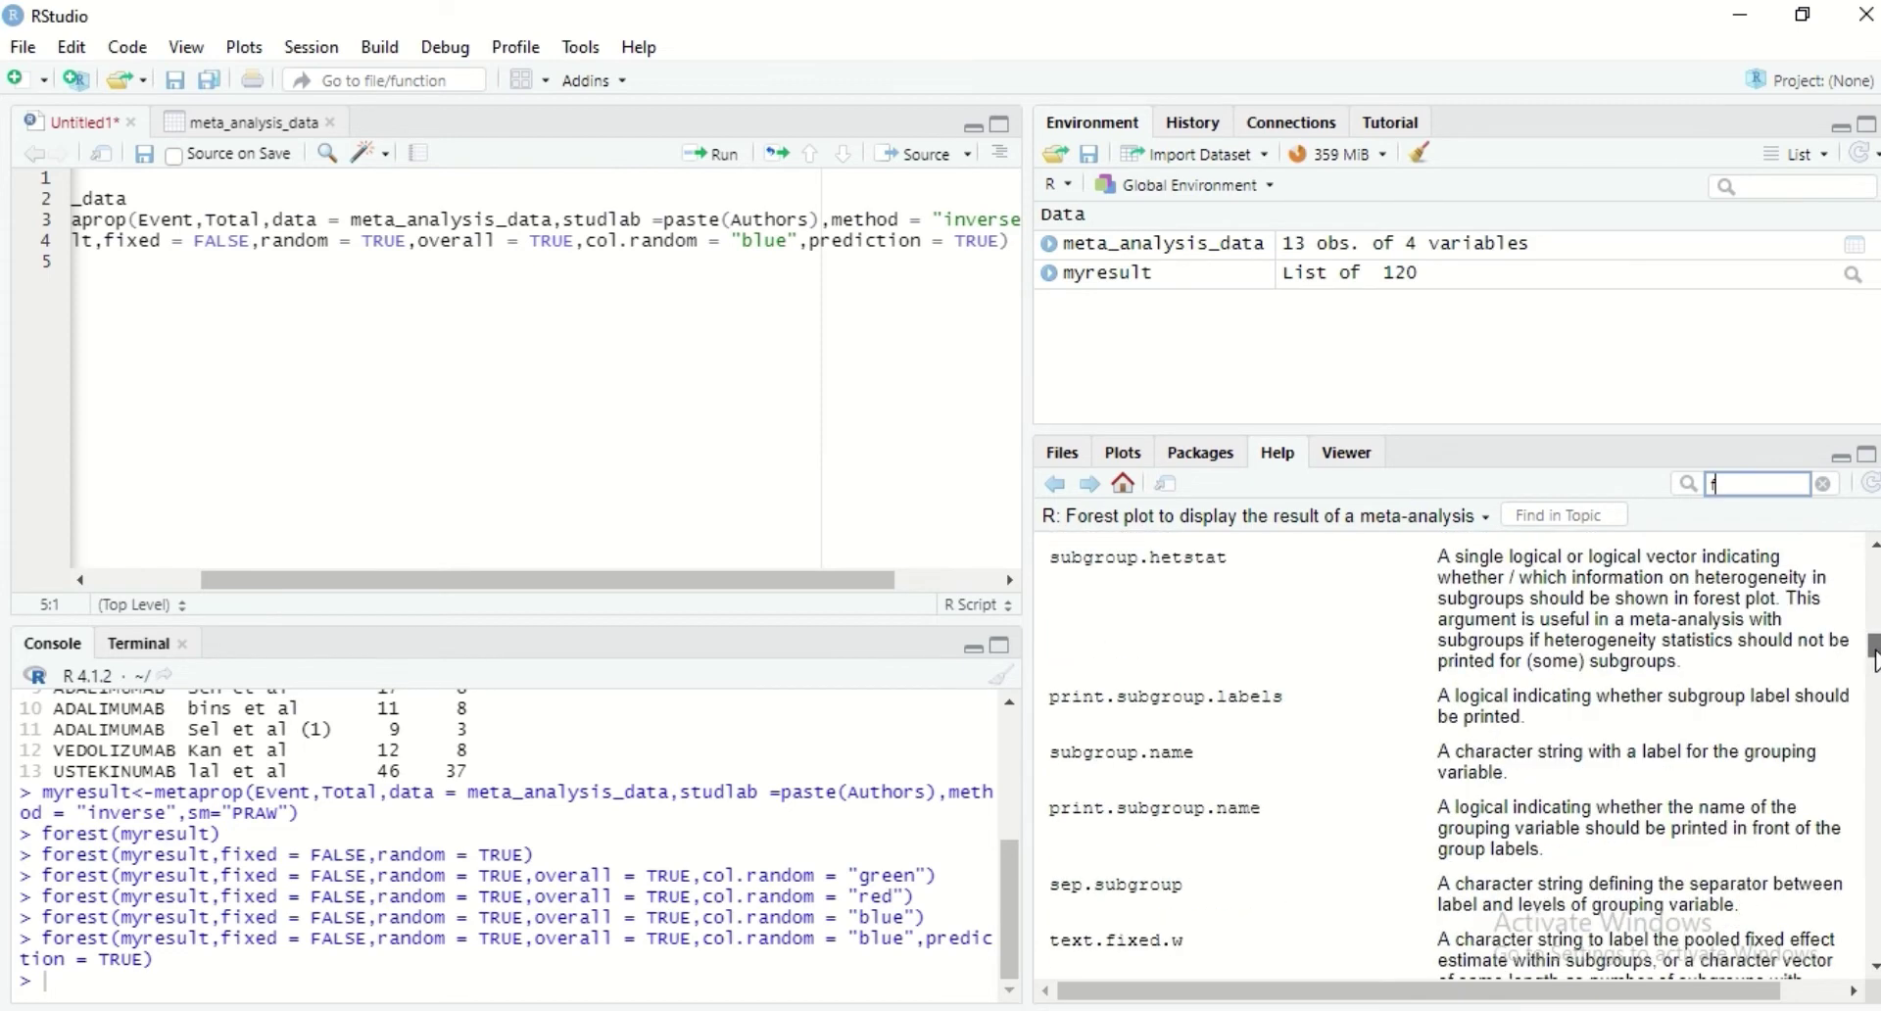
{"action": "scroll", "coordinate": [1875, 656], "scroll_direction": "down", "scroll_amount": 2}
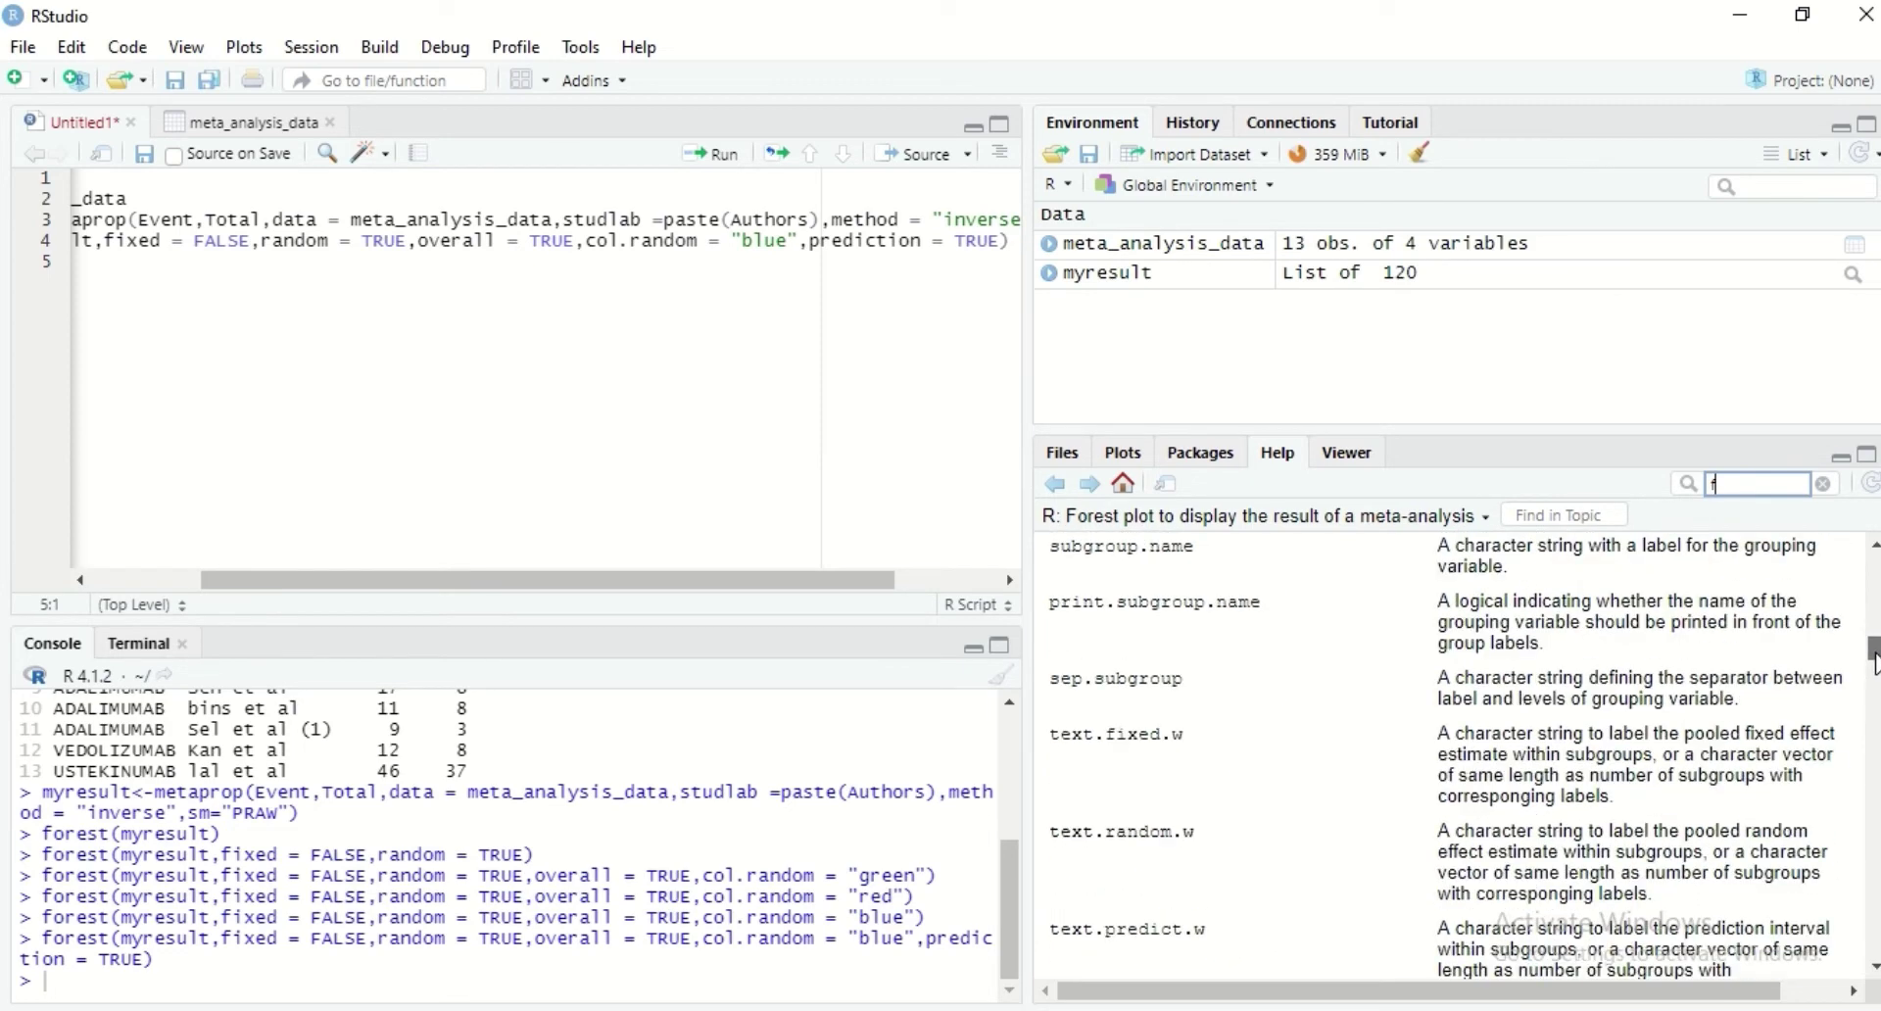
{"action": "scroll", "coordinate": [1875, 661], "scroll_direction": "down", "scroll_amount": 2}
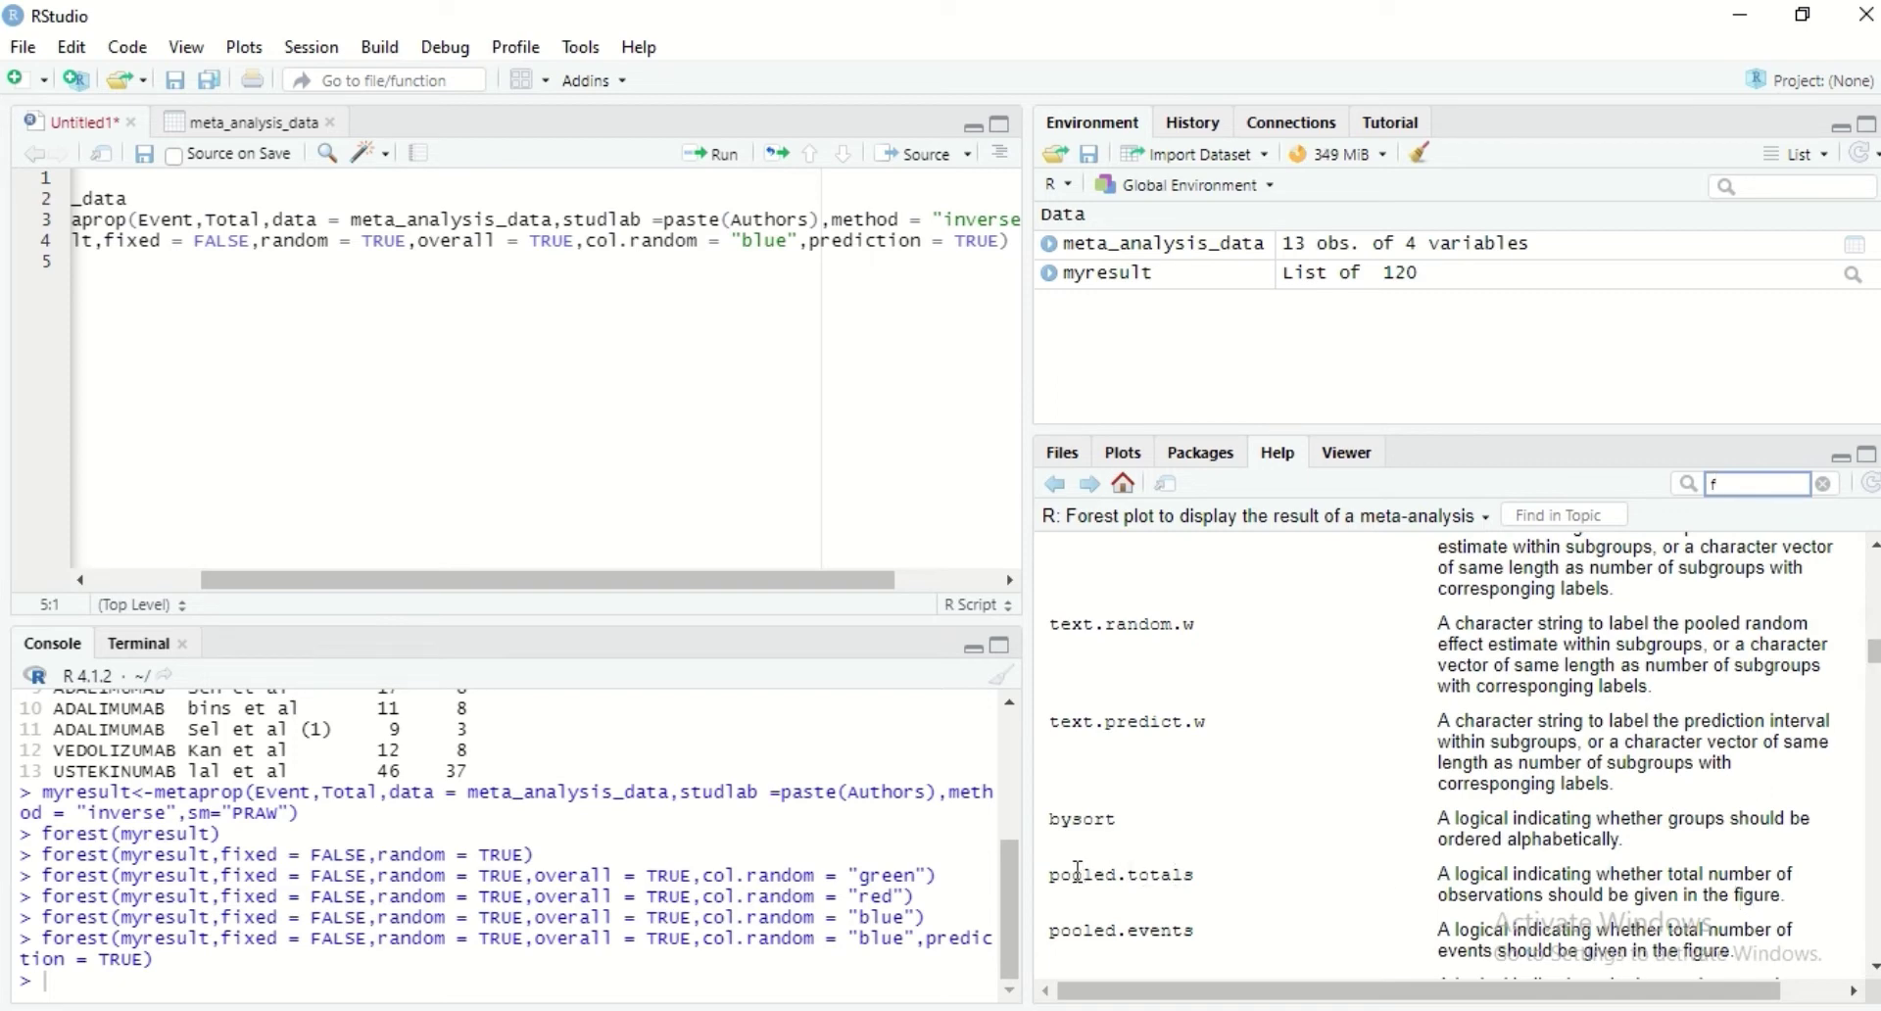
{"action": "left_click_drag", "start_coordinate": [1055, 872], "coordinate": [1188, 915]}
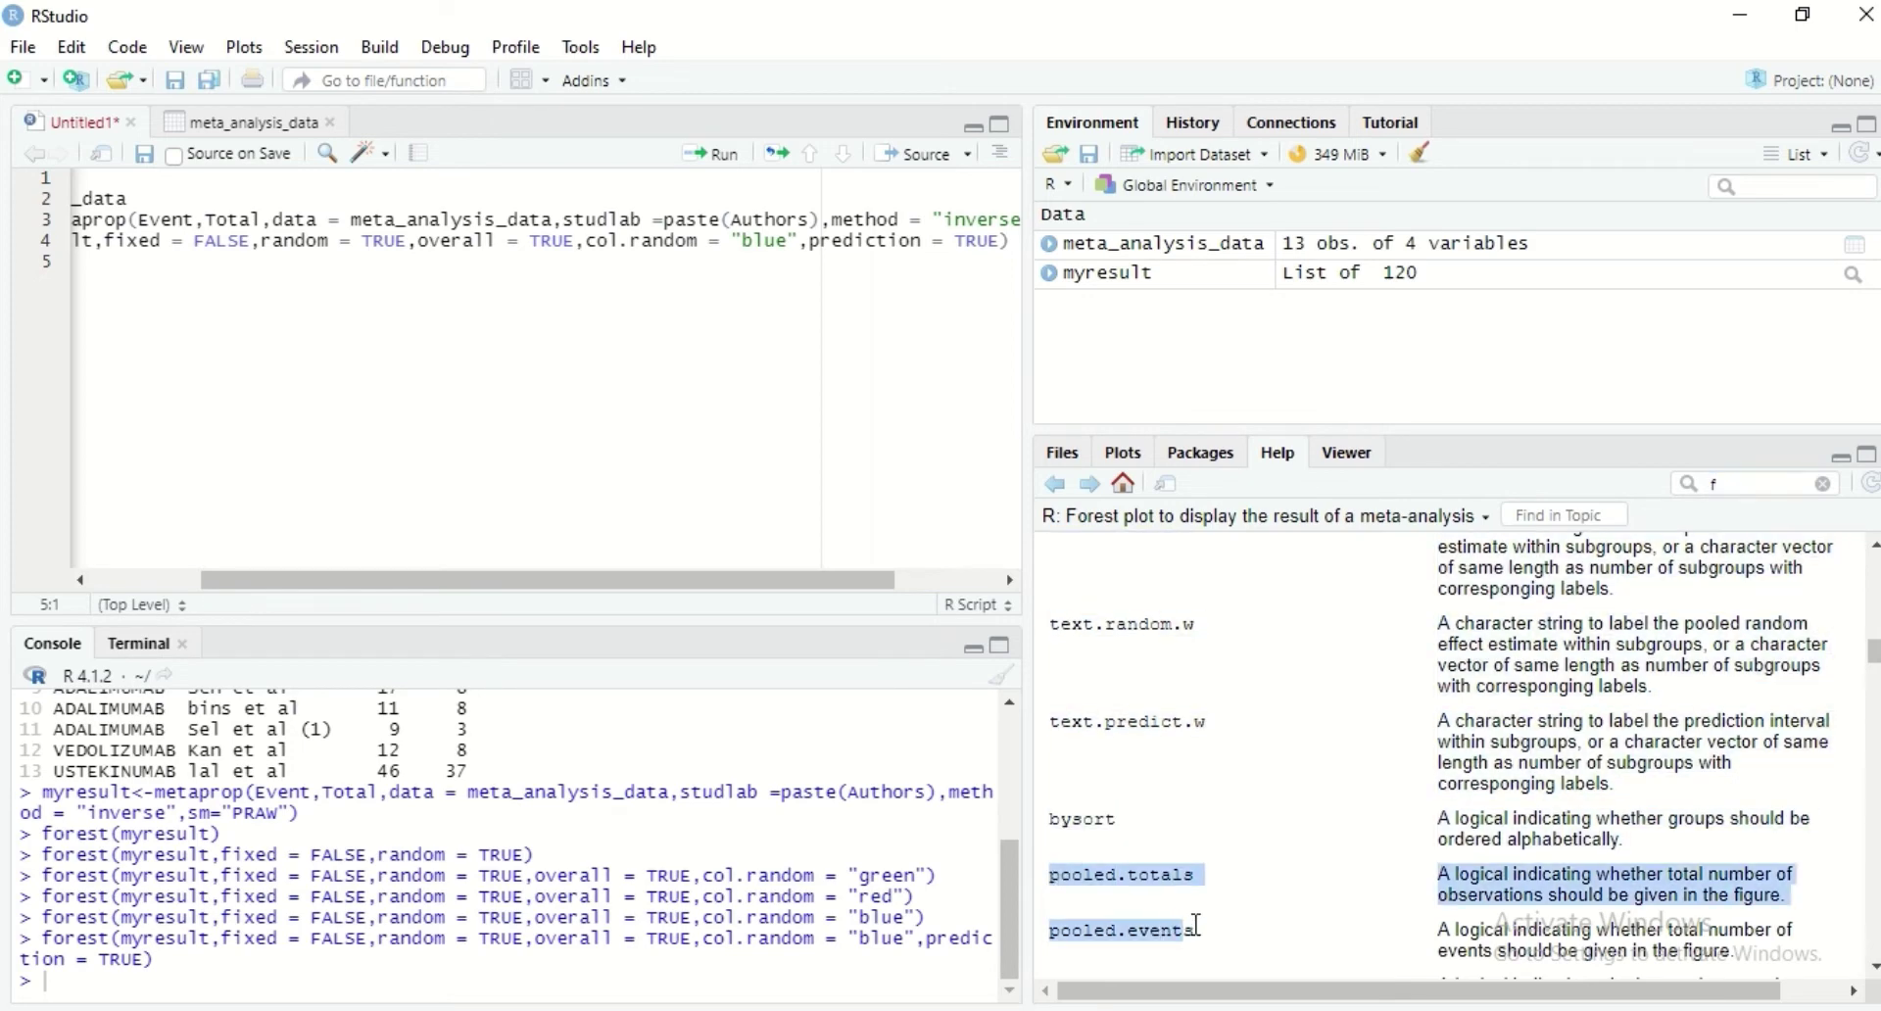
{"action": "left_click", "coordinate": [1237, 893]}
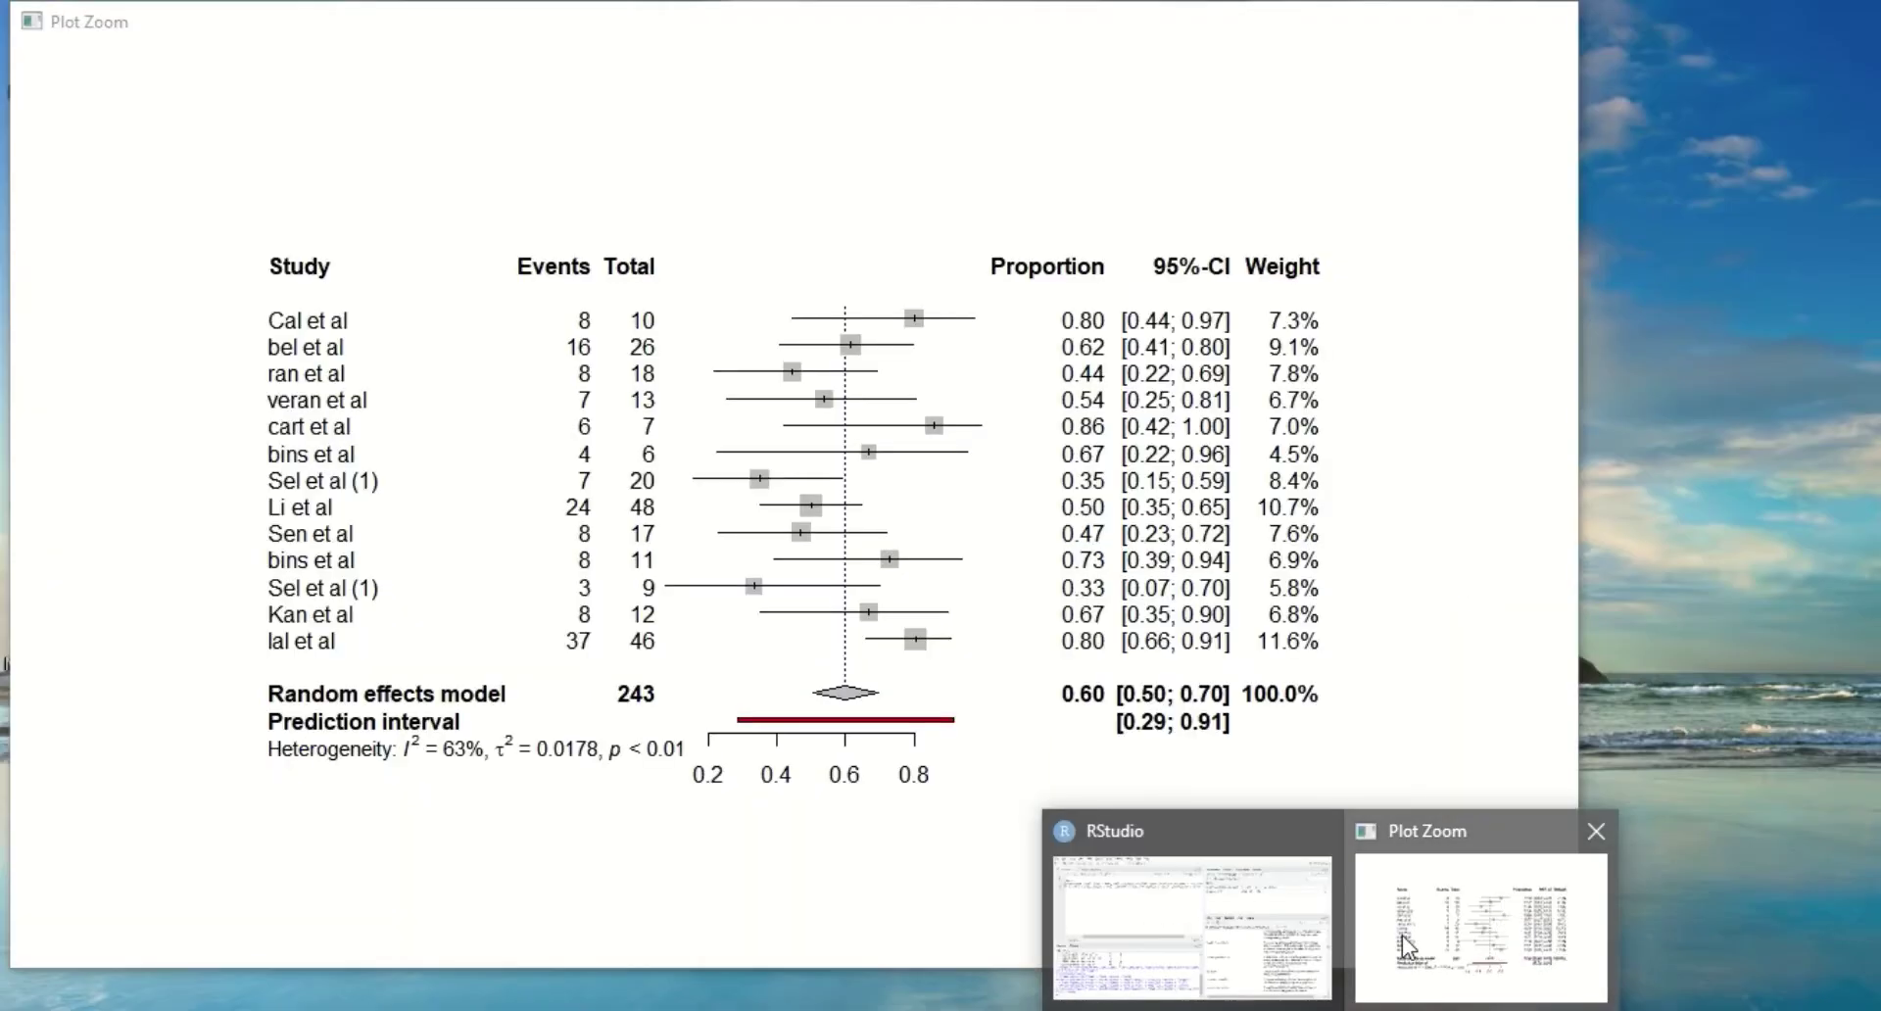
{"action": "left_click", "coordinate": [1402, 937]}
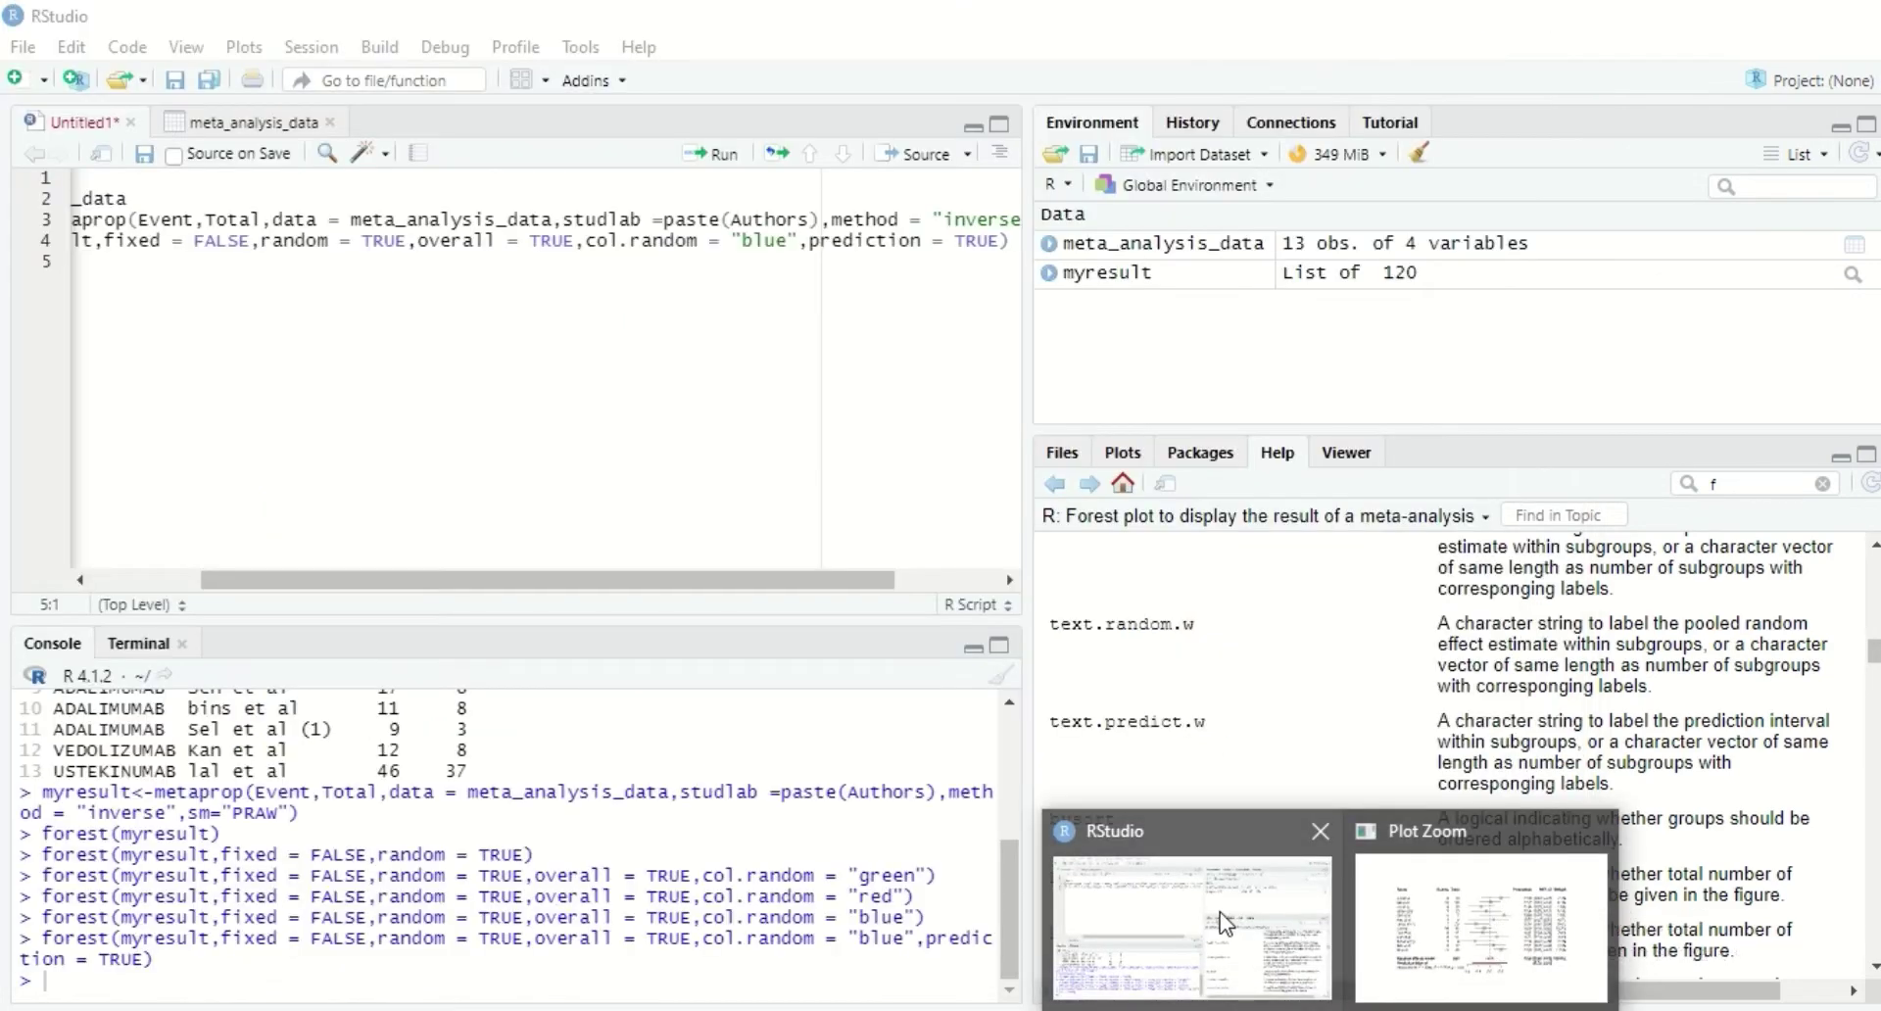
{"action": "left_click", "coordinate": [1226, 924]}
- Add pooled.events = TRUE to the end of the forest call
{"action": "left_click", "coordinate": [1001, 241]}
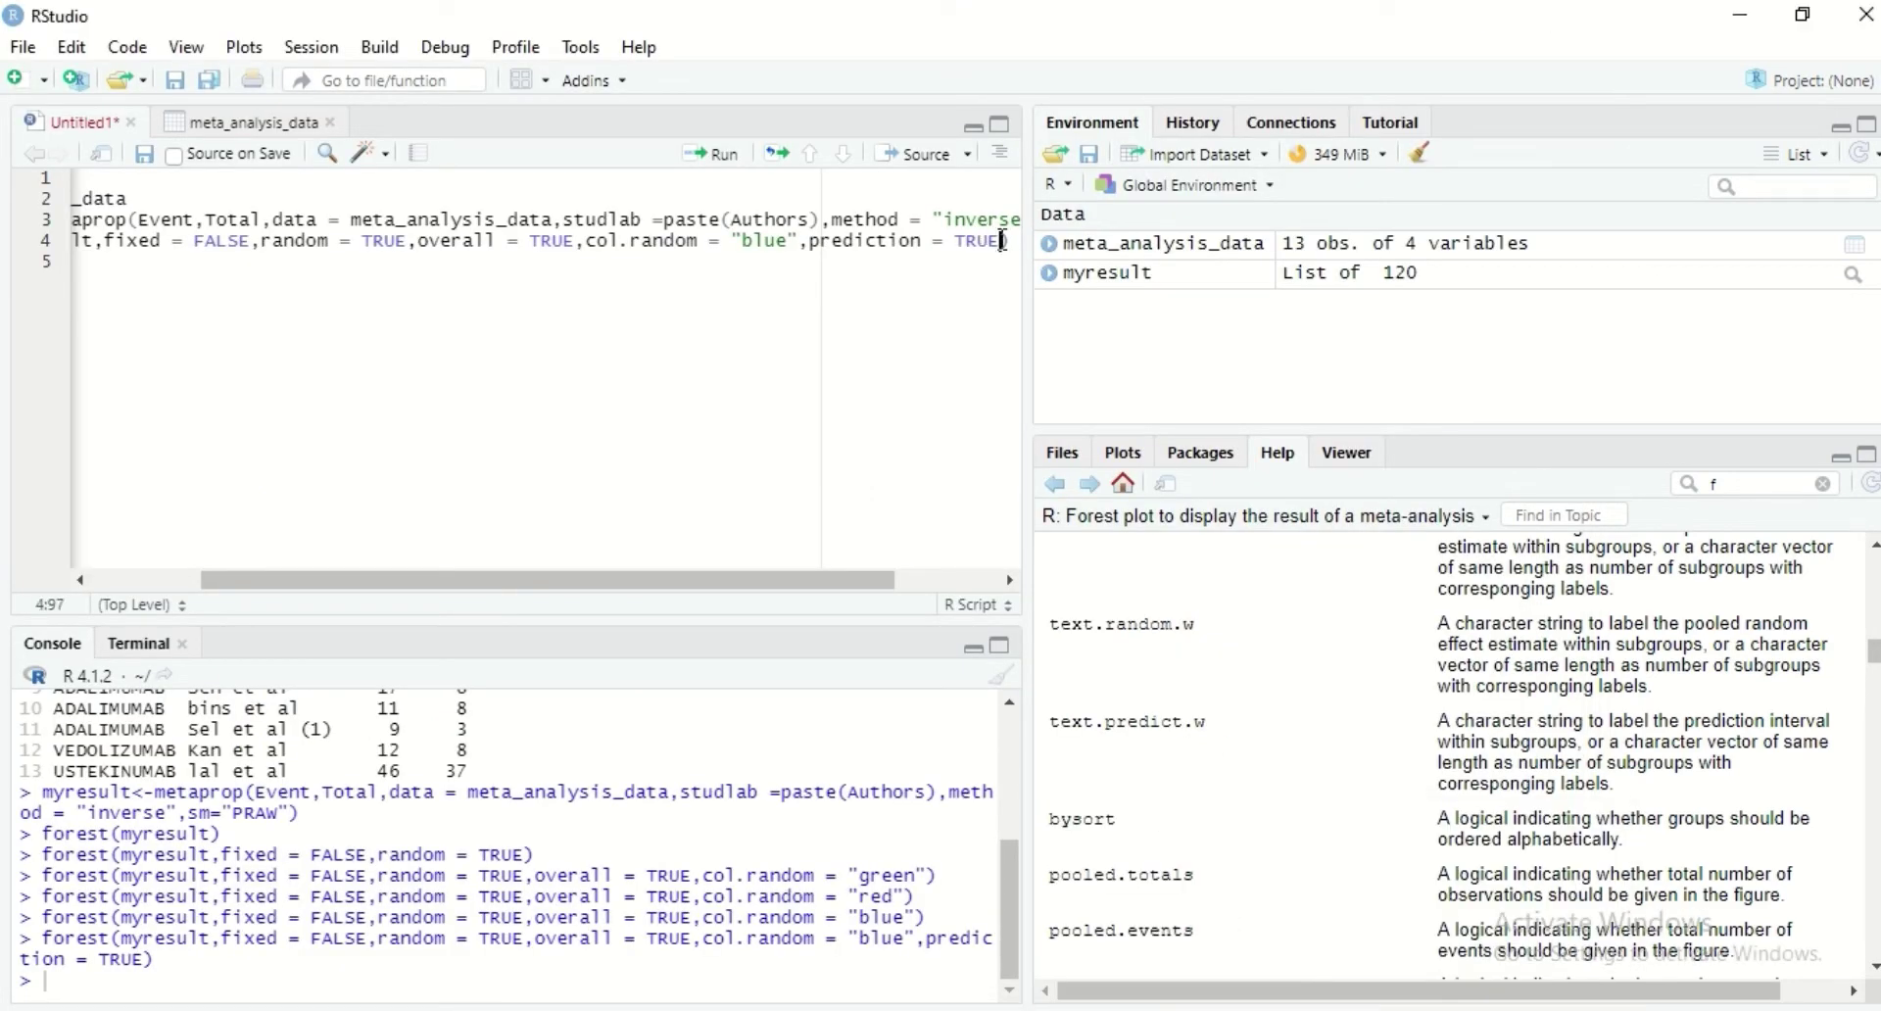
{"action": "left_click", "coordinate": [1010, 241]}
{"action": "type", "text": ",poole"}
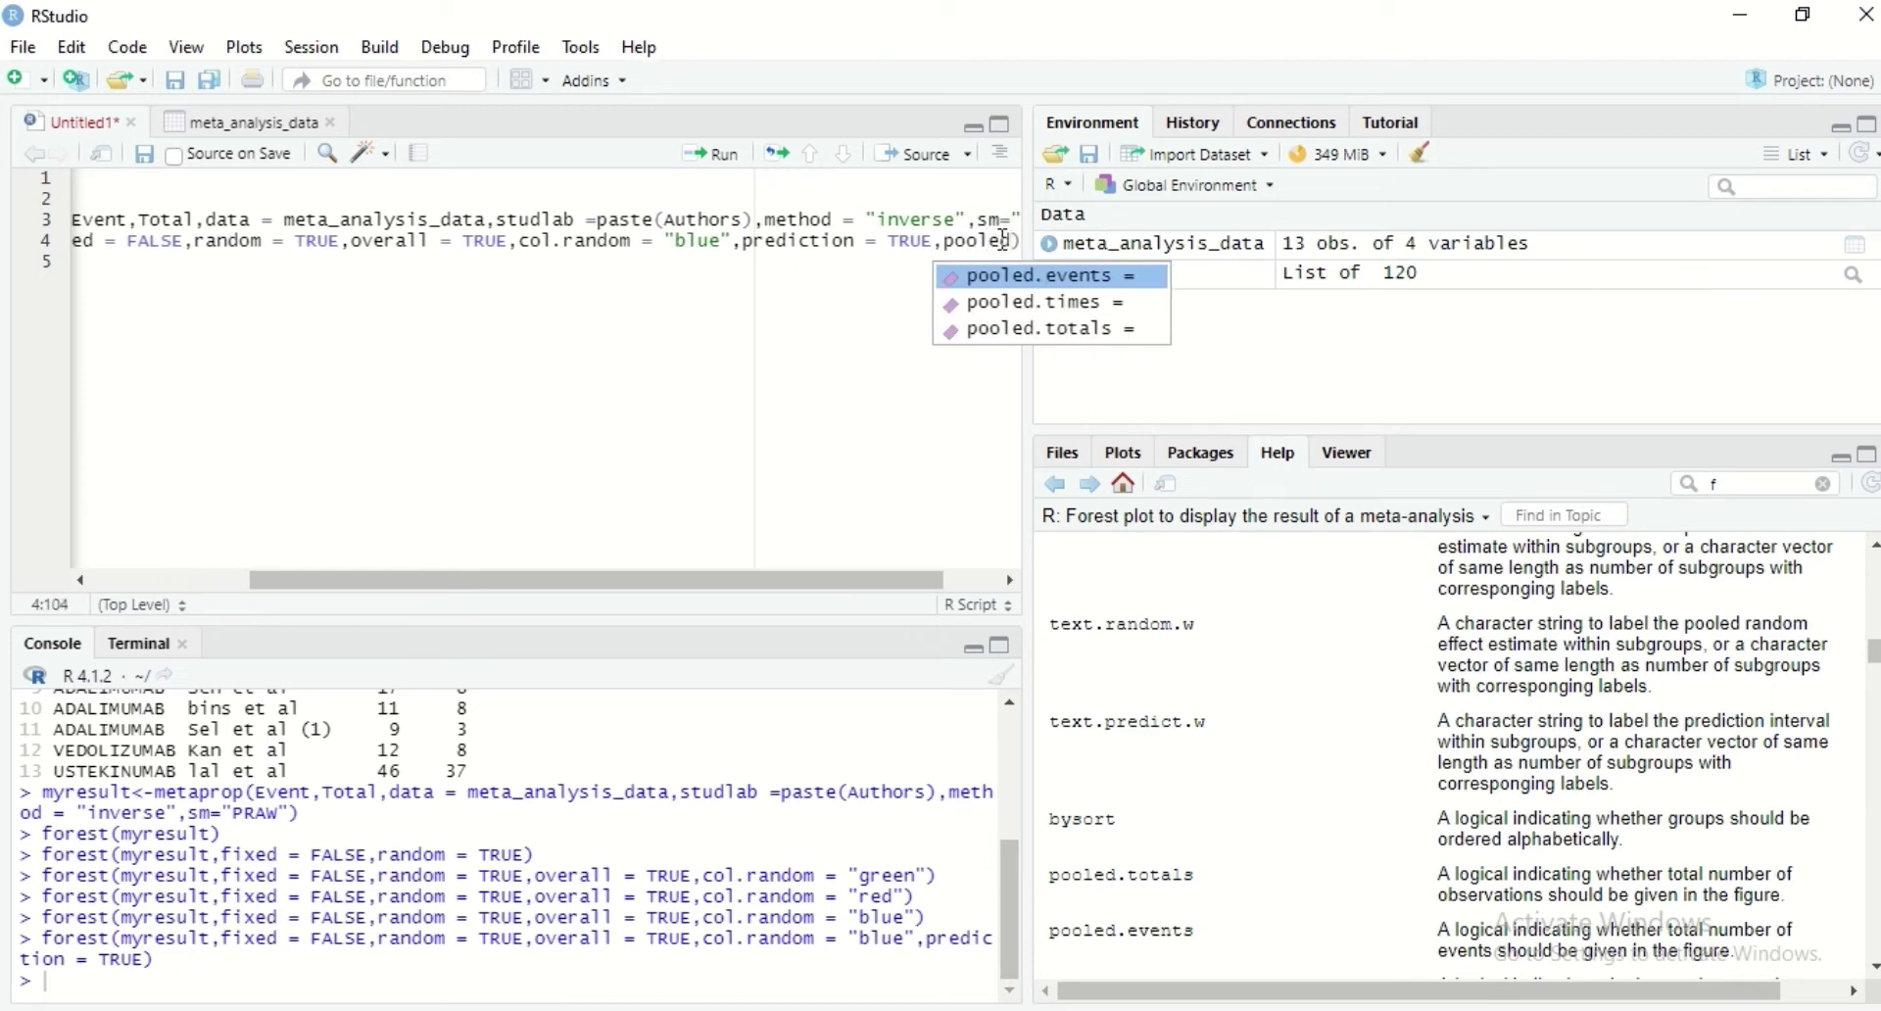
{"action": "key", "text": "Return"}
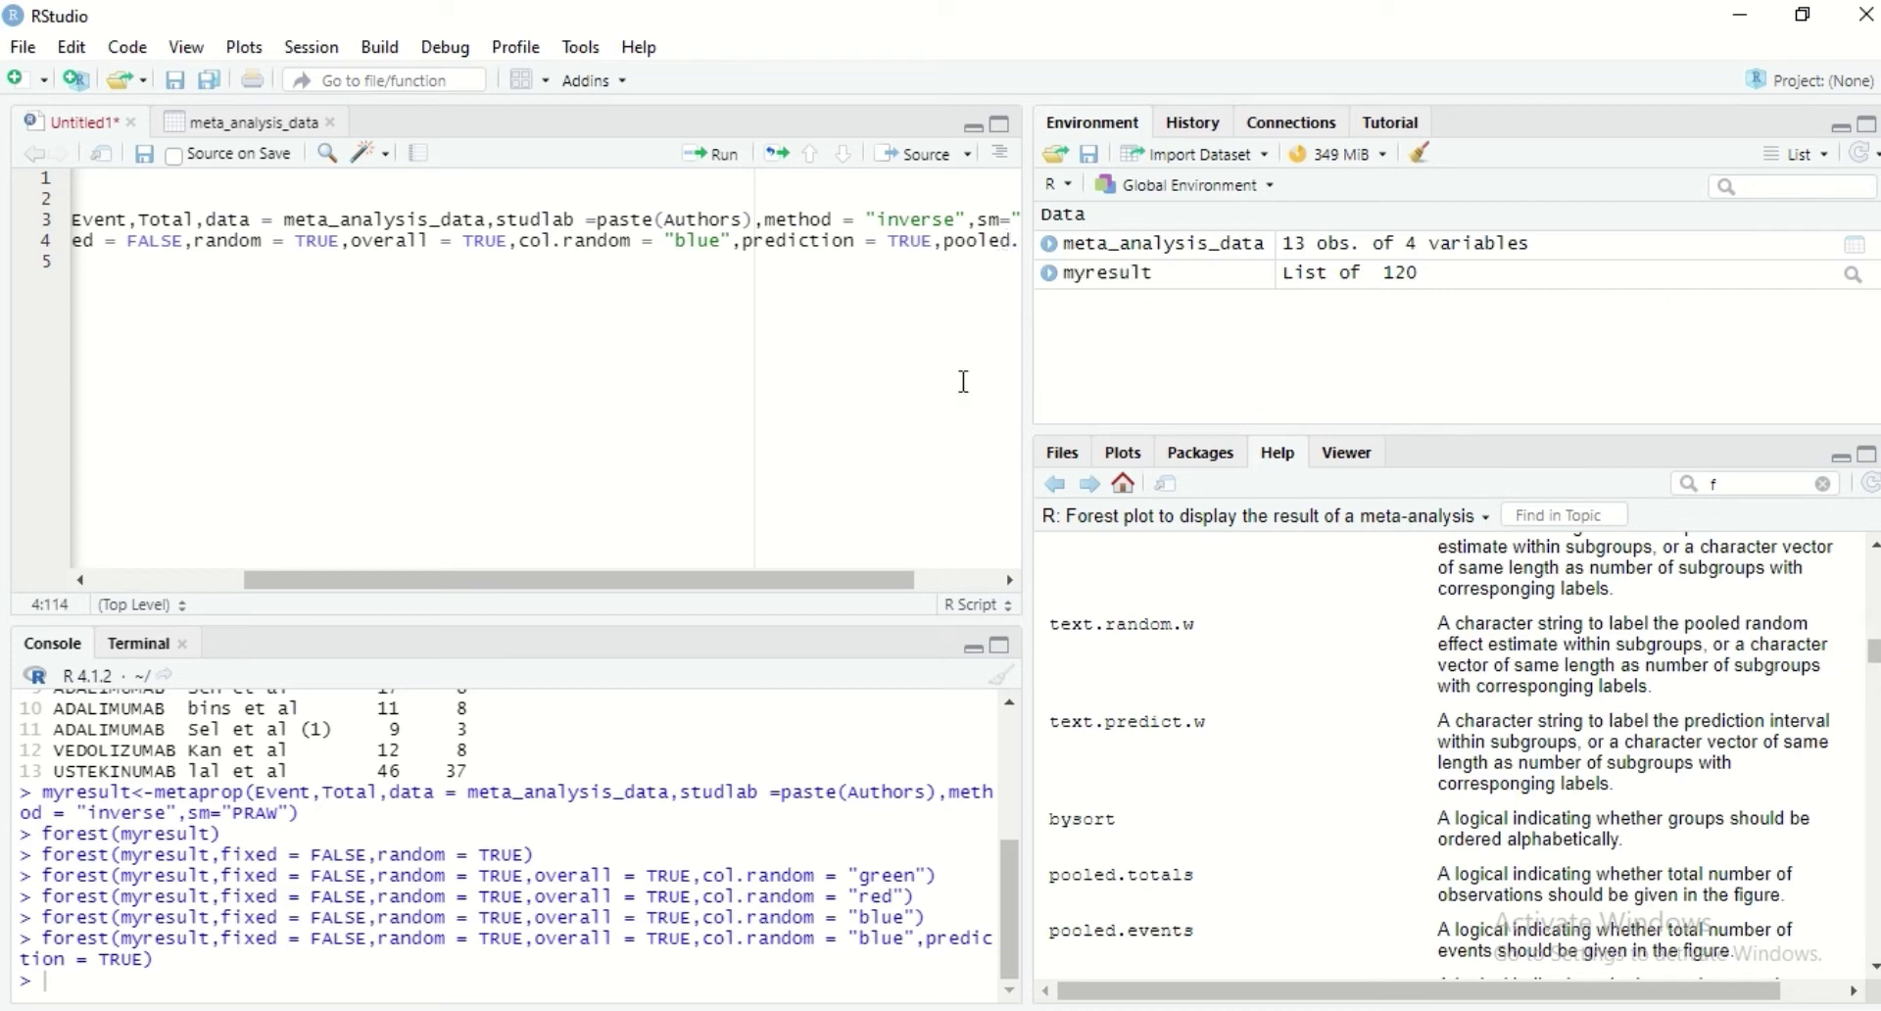
{"action": "left_click_drag", "start_coordinate": [861, 581], "coordinate": [960, 595]}
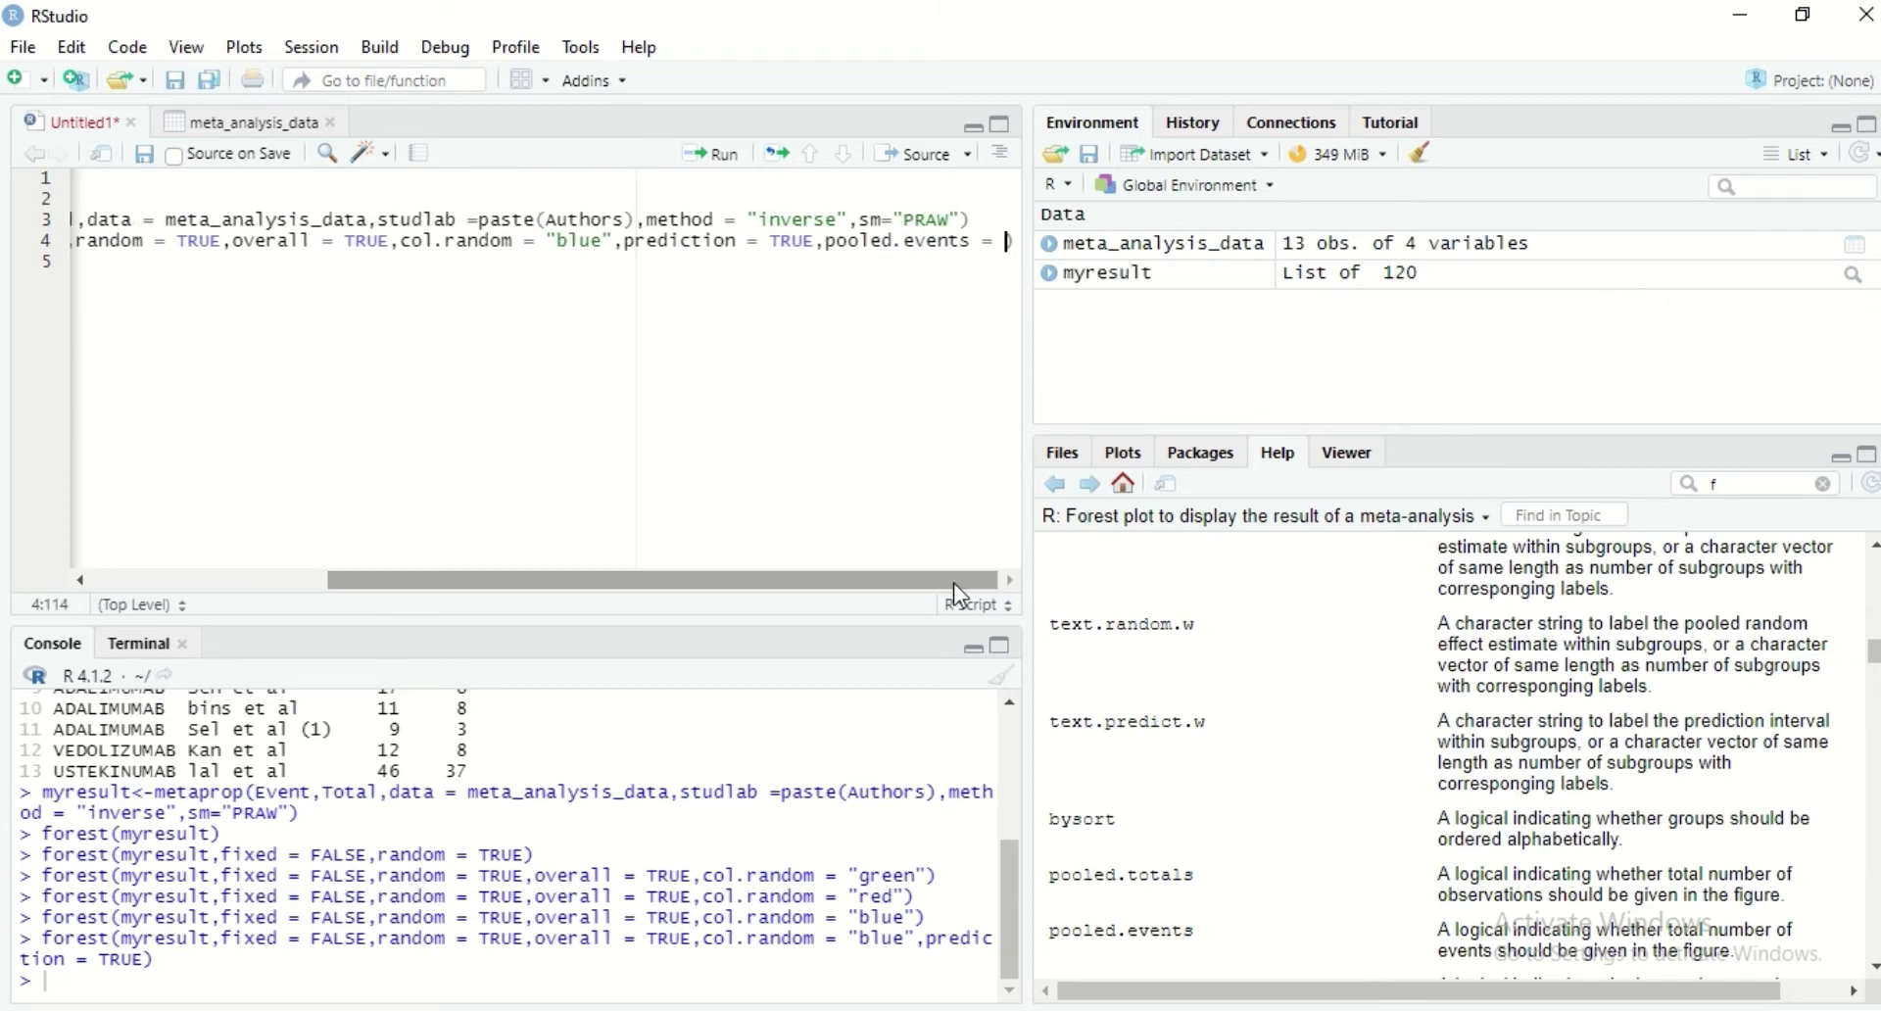
{"action": "type", "text": "TRUE"}
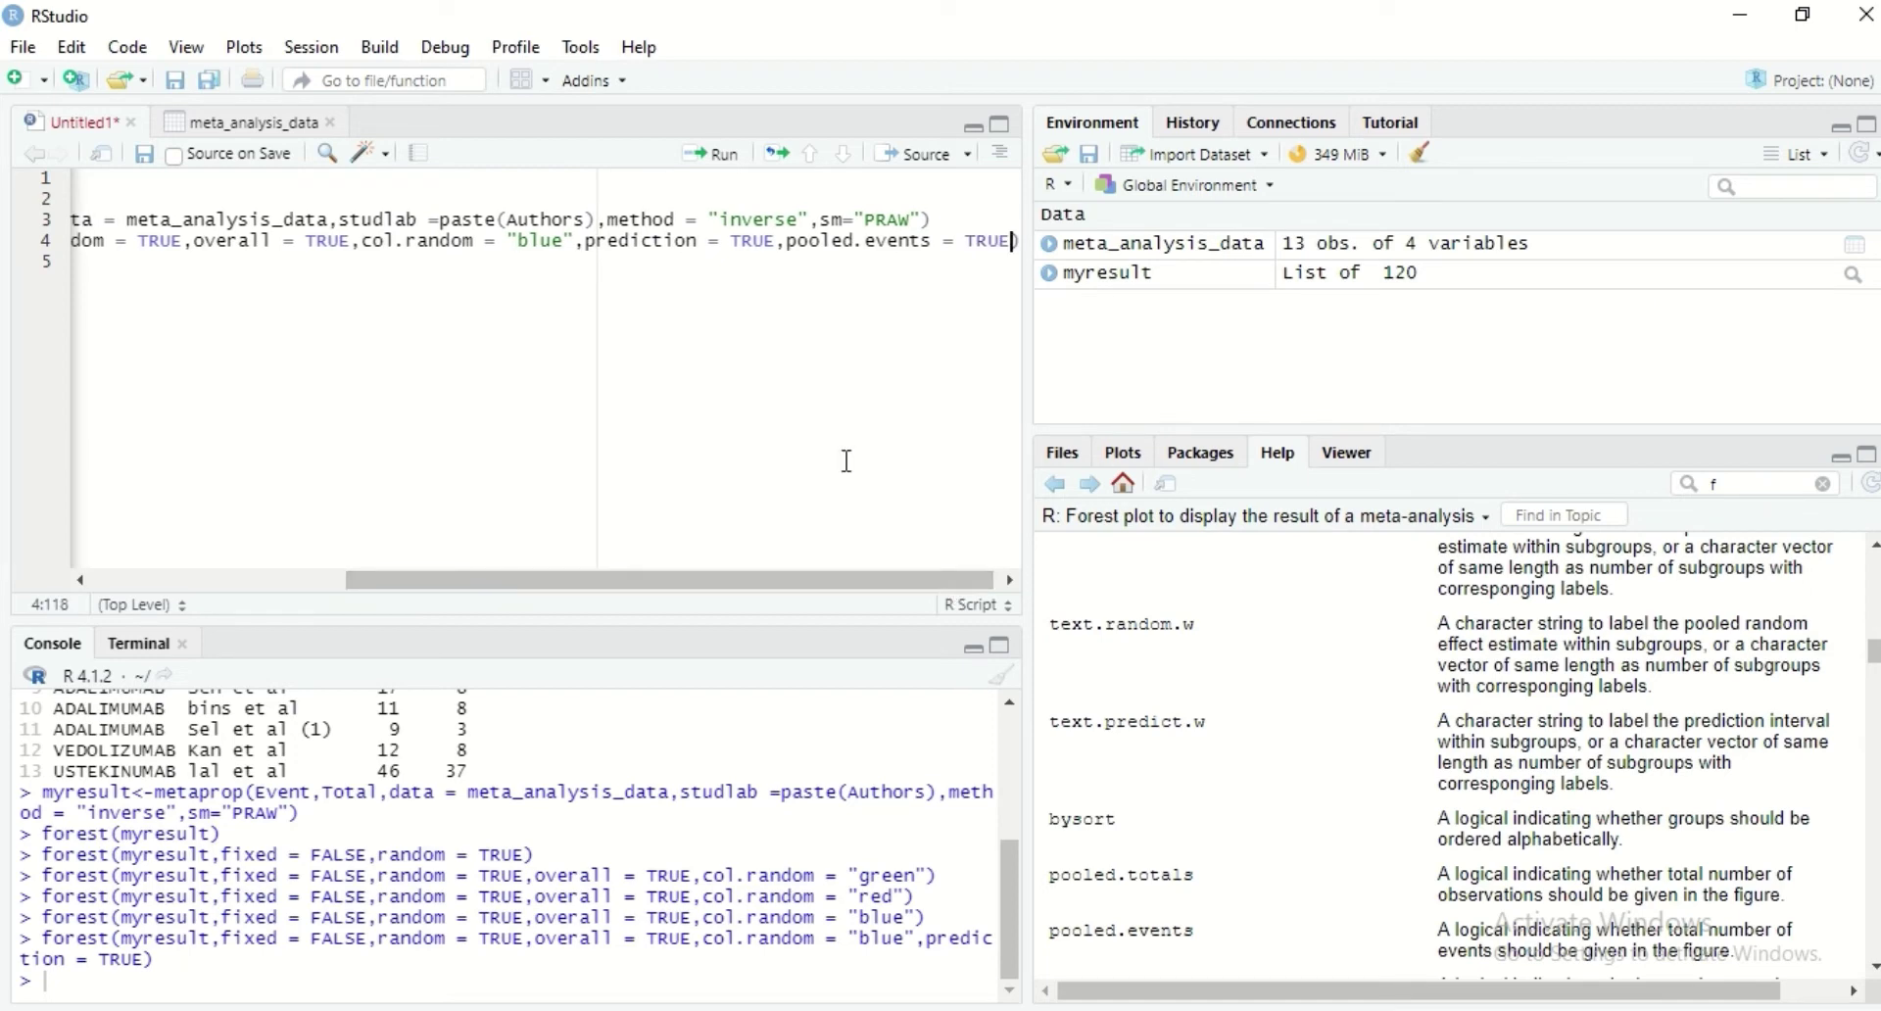
- Run the forest call with pooled.events and check the events column in the enlarged forest plot
{"action": "left_click", "coordinate": [728, 162]}
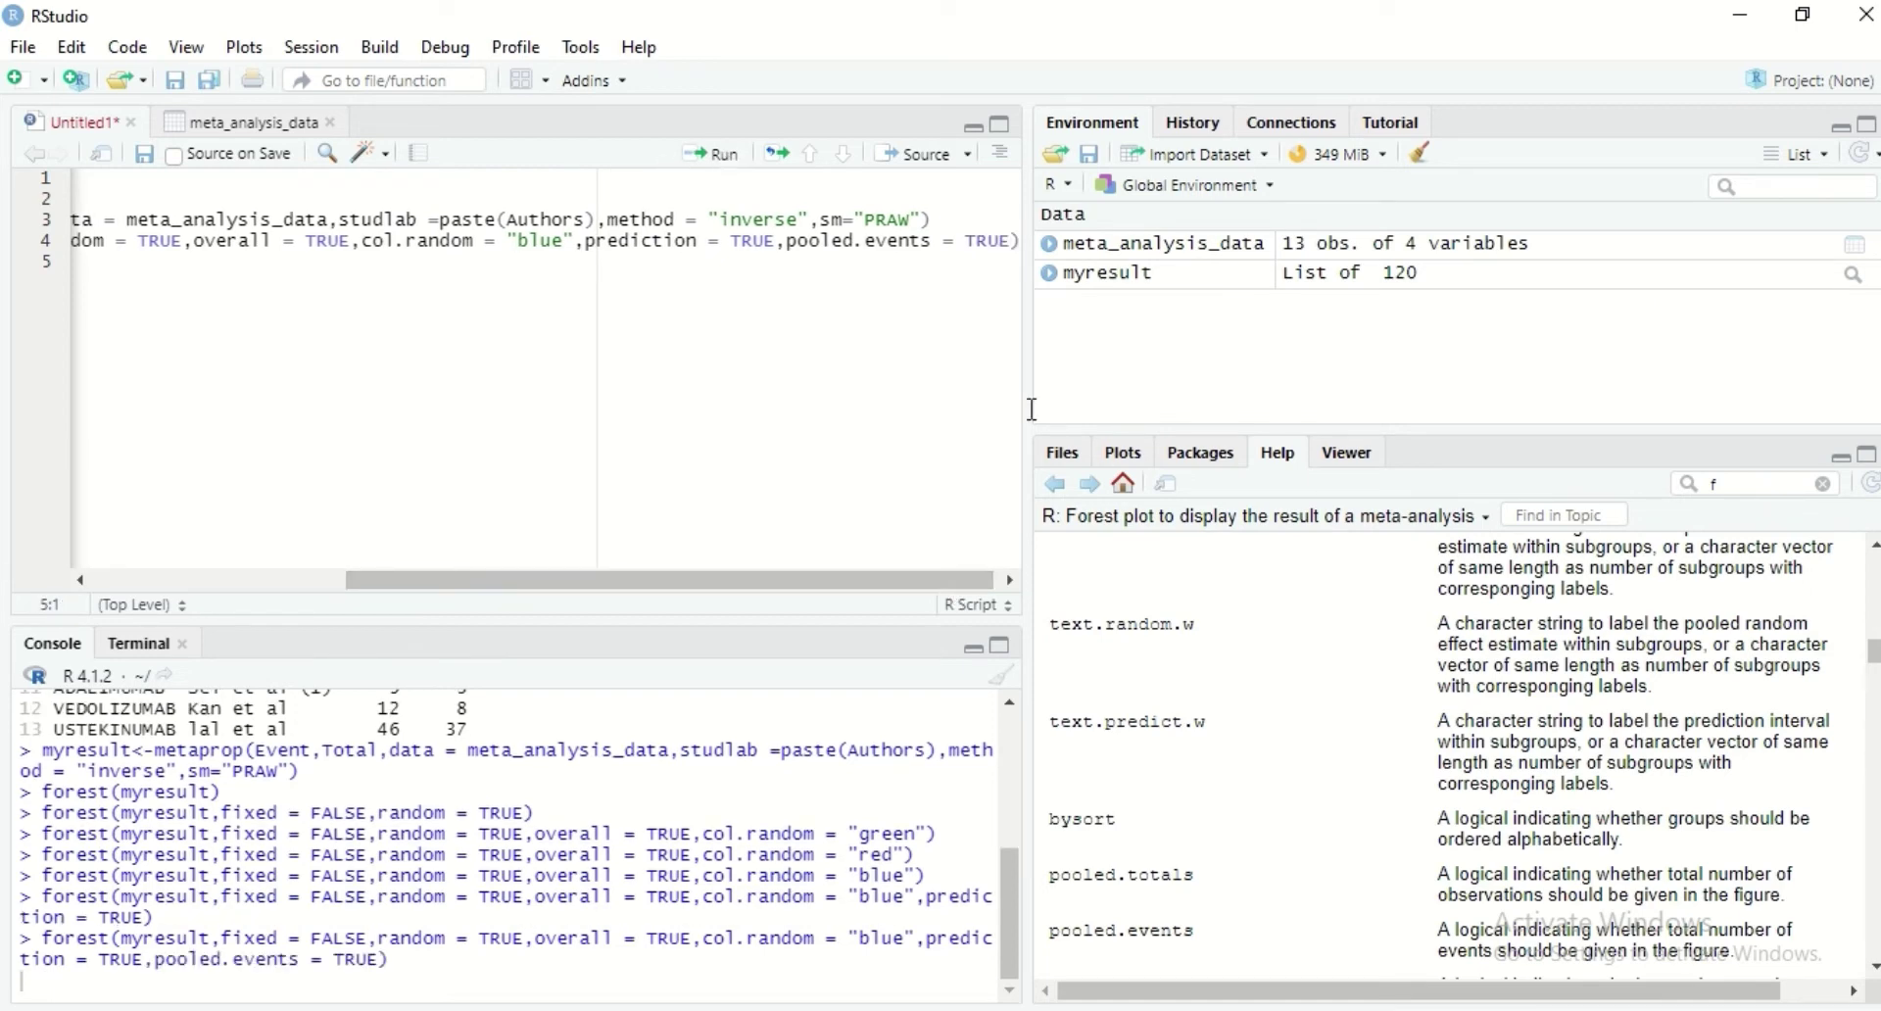
{"action": "mouse_move", "coordinate": [1329, 1010]}
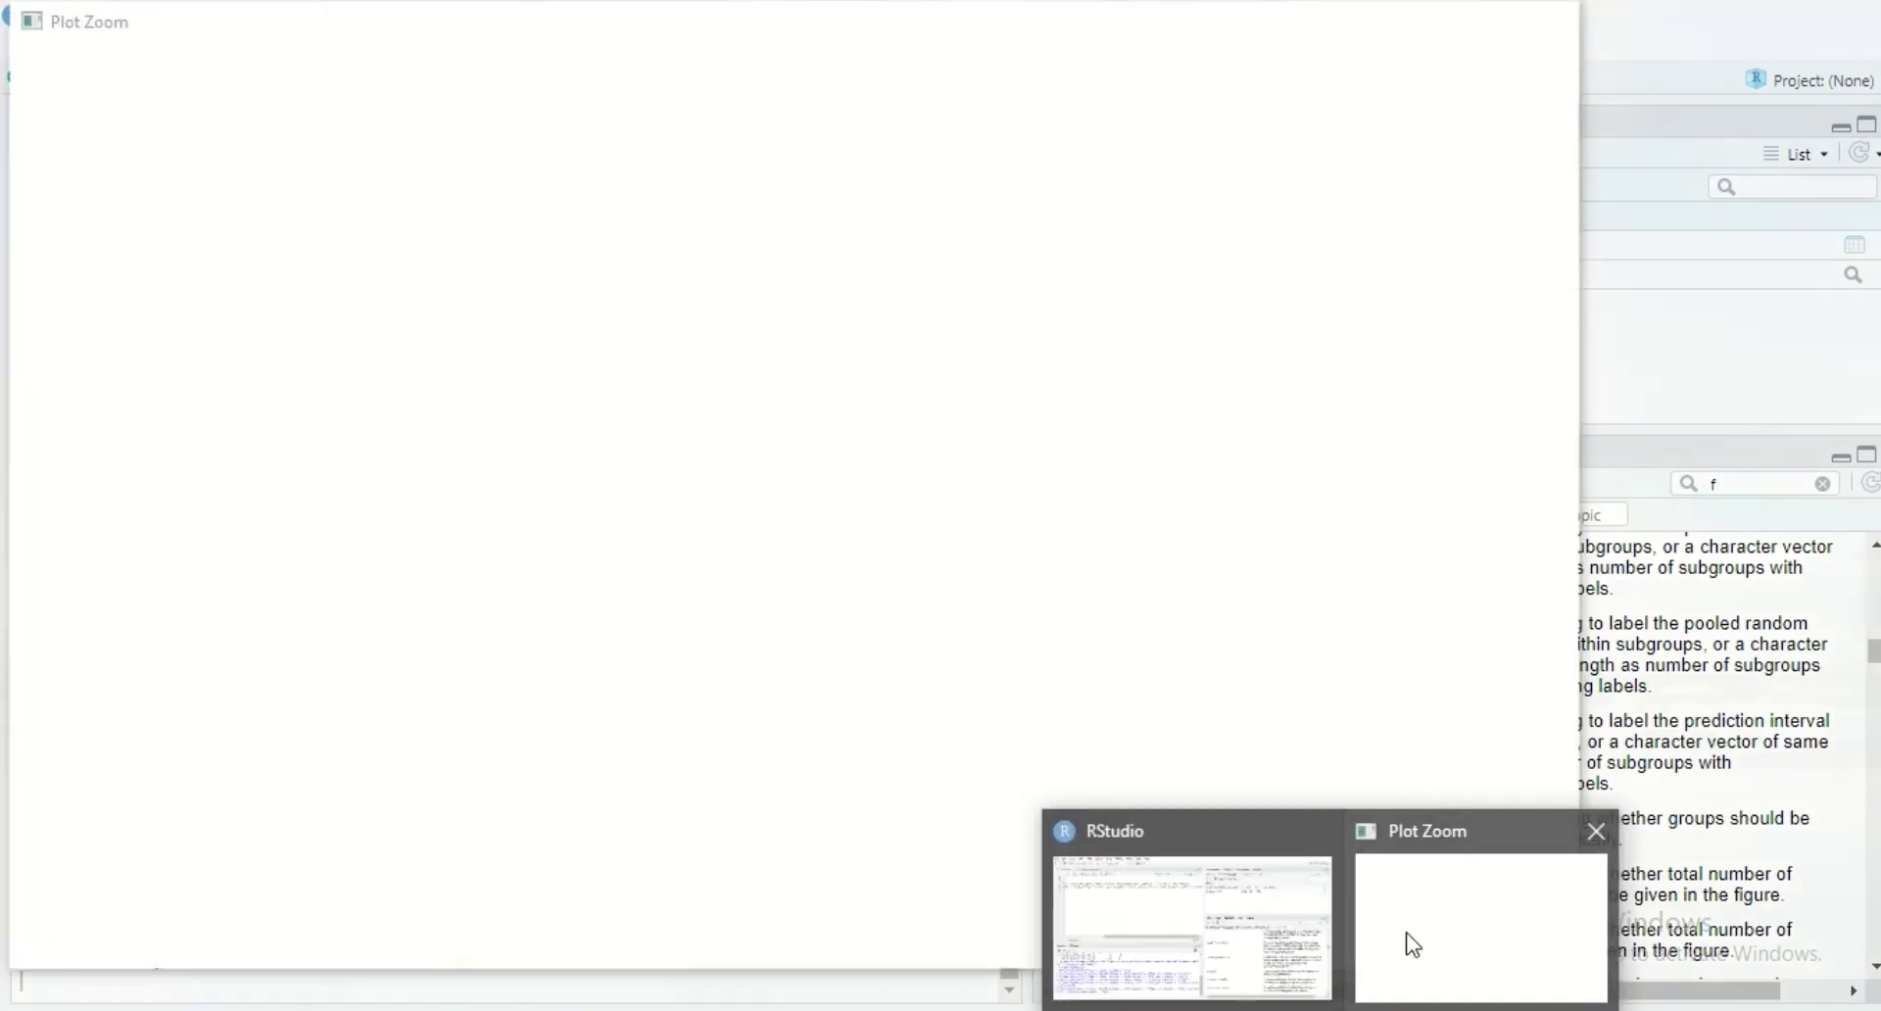
{"action": "left_click", "coordinate": [1408, 943]}
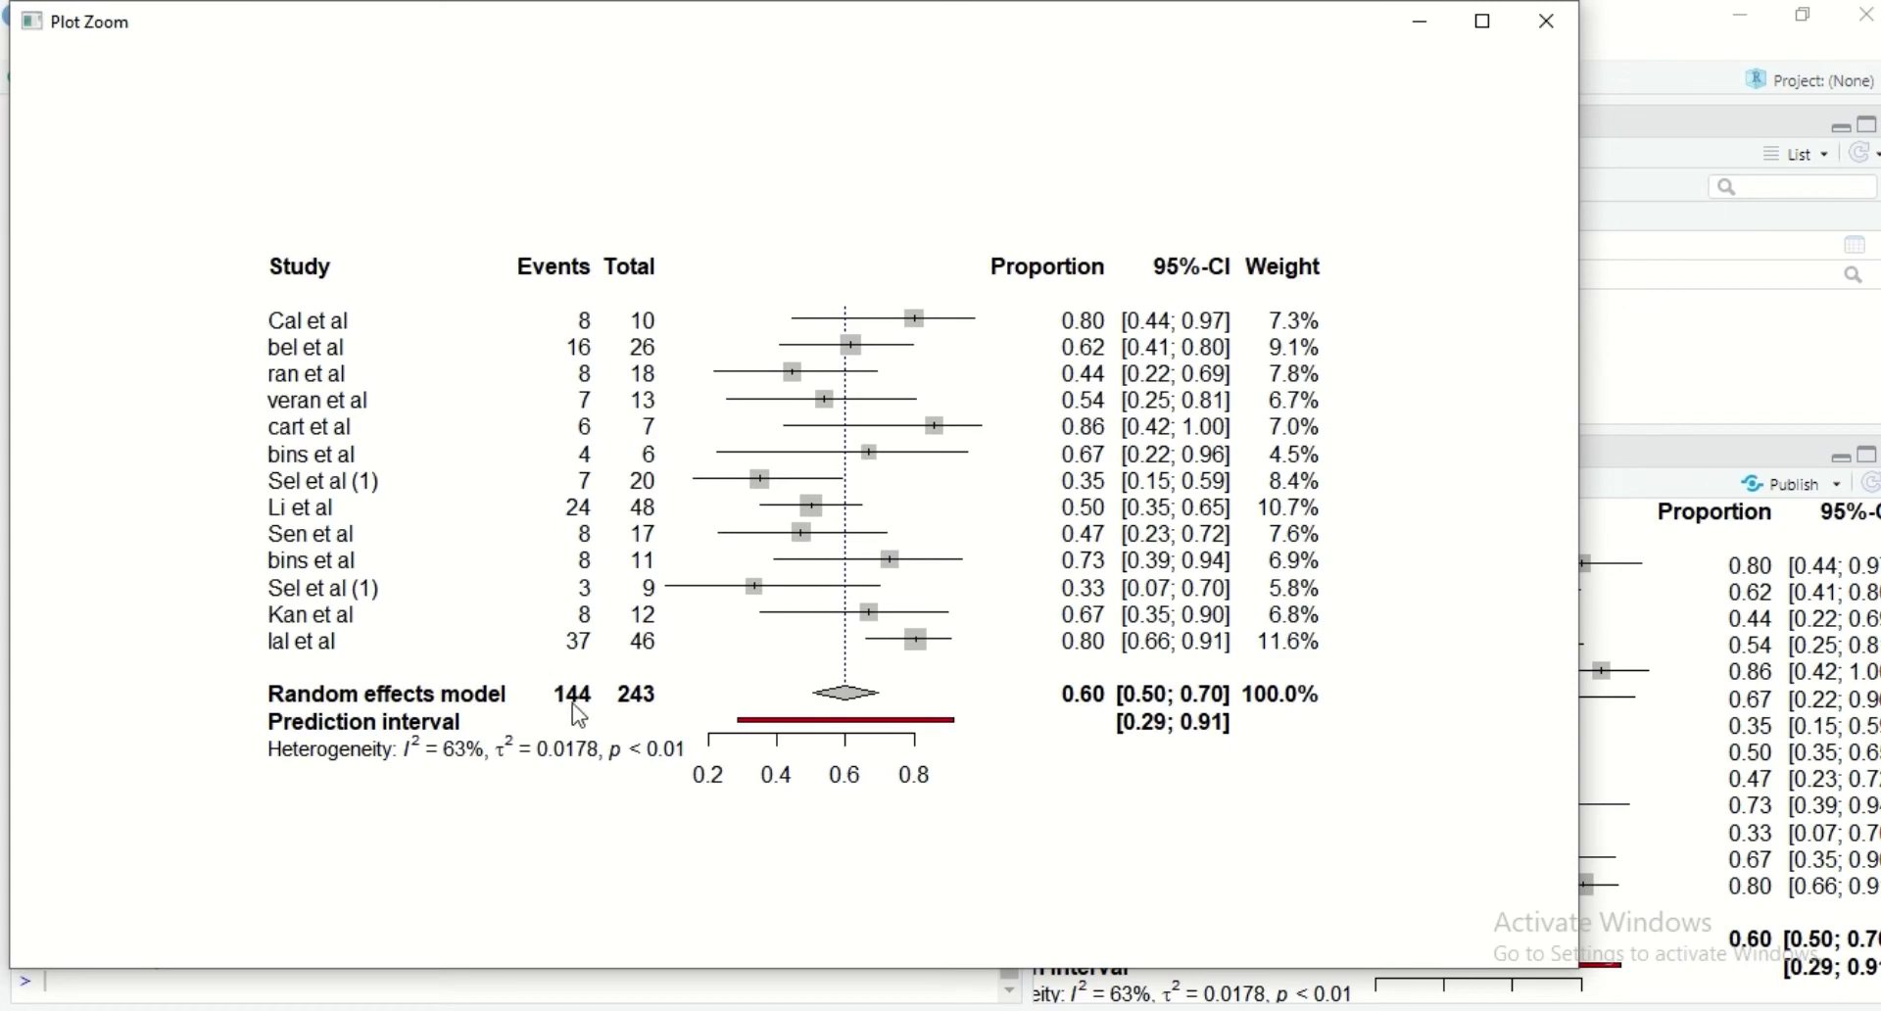
{"action": "left_click", "coordinate": [1436, 32]}
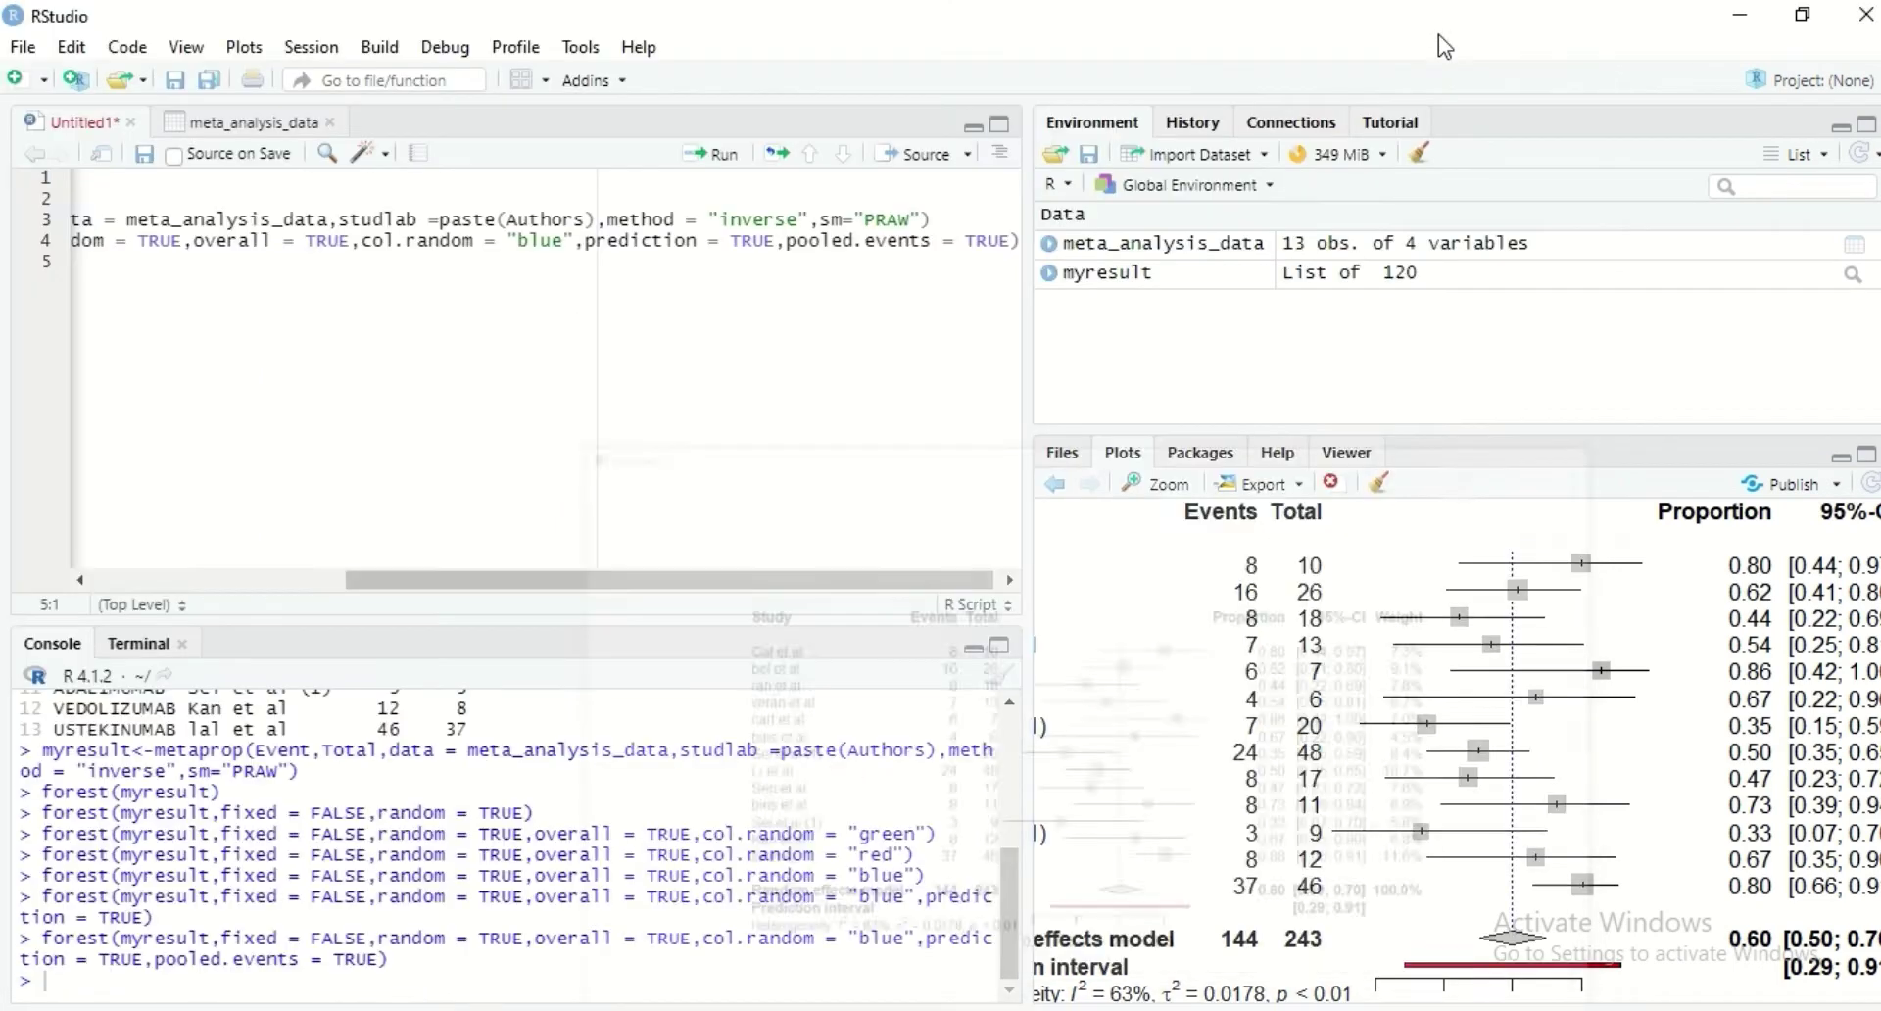
- Read the forest help arguments from pooled.events down to xlab and smlab, and compare them with the x-axis of the enlarged plot
{"action": "left_click", "coordinate": [1278, 453]}
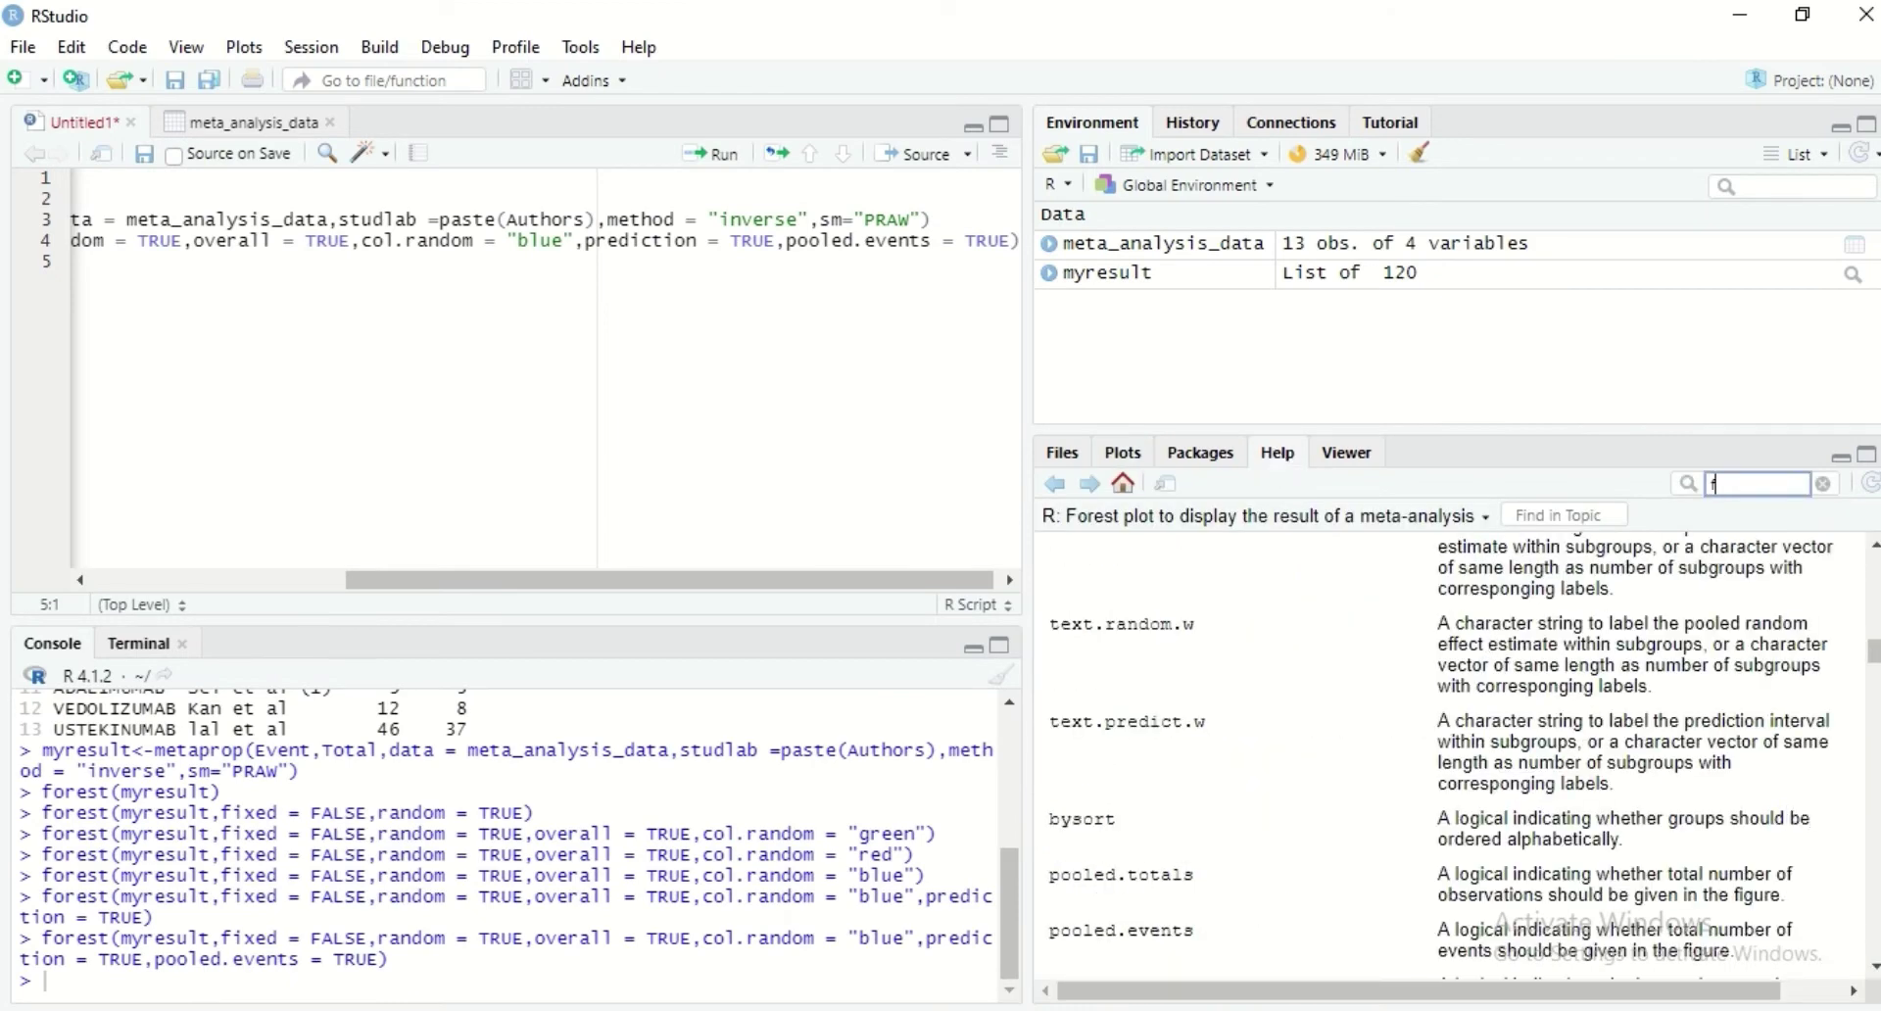
{"action": "scroll", "coordinate": [1873, 666], "scroll_direction": "down", "scroll_amount": 1}
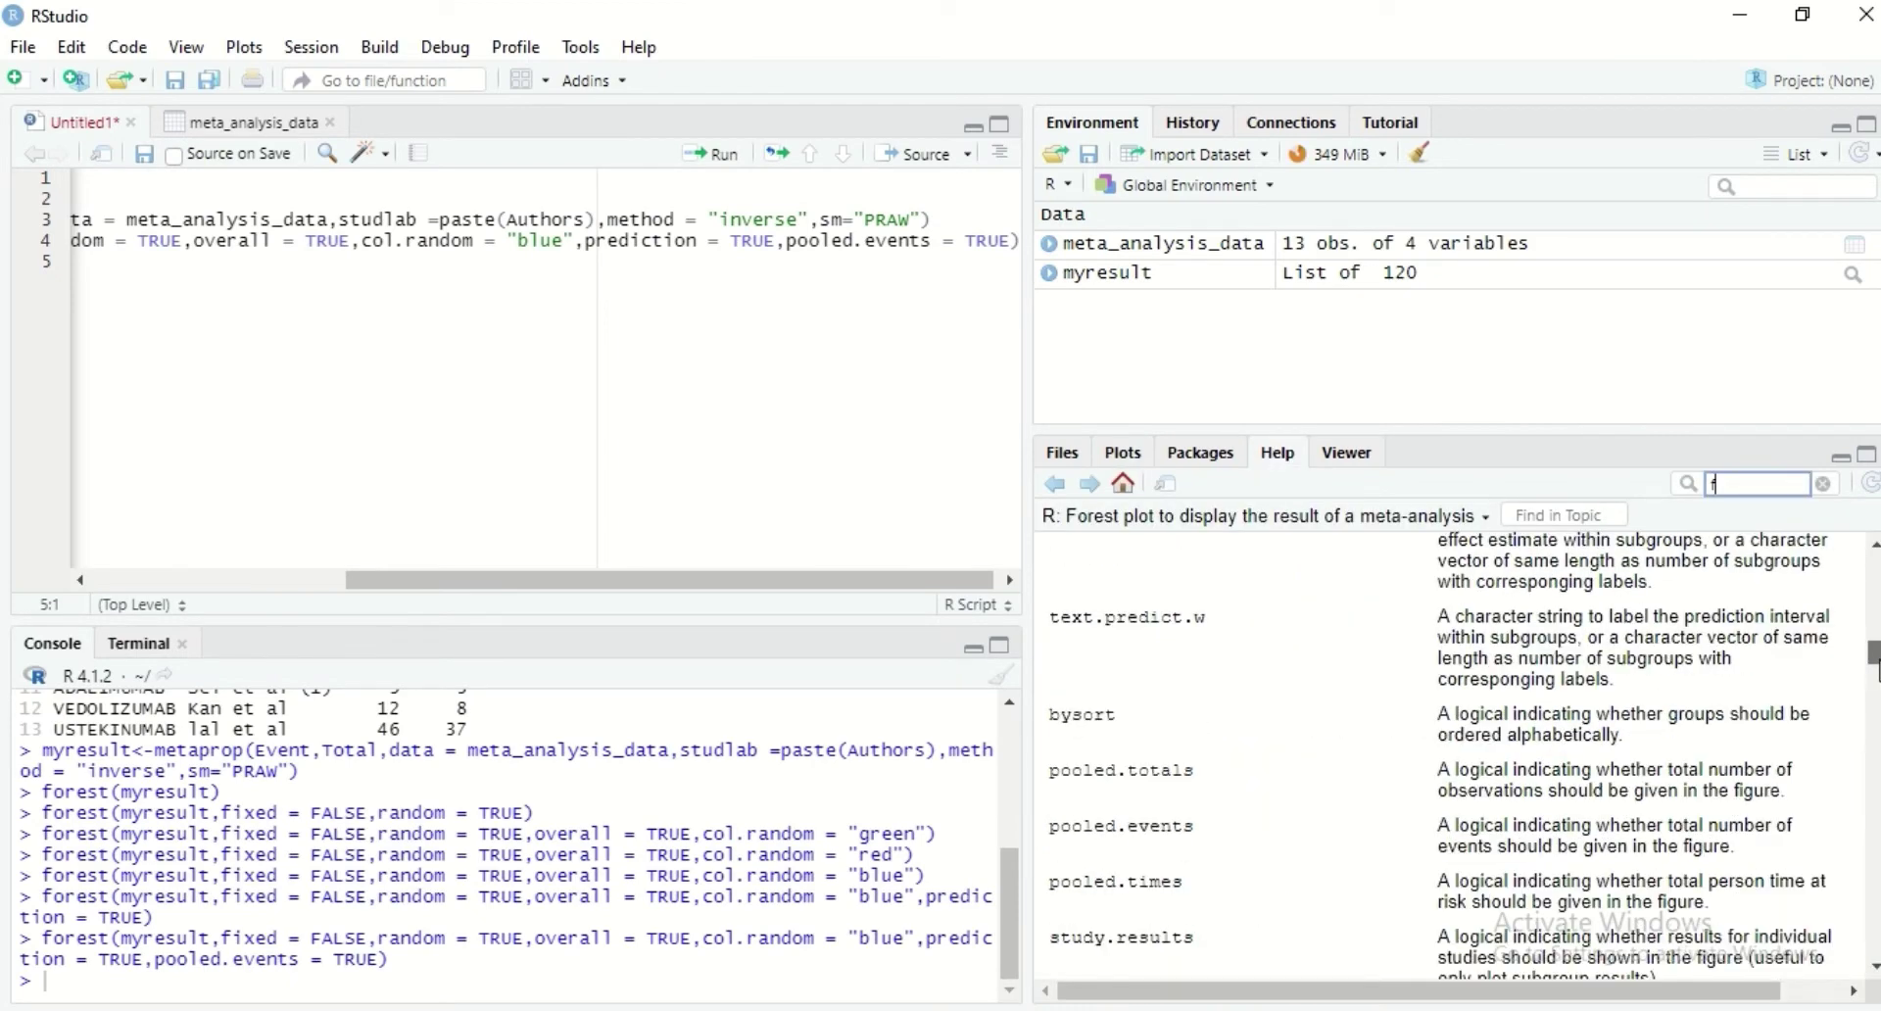
{"action": "scroll", "coordinate": [1873, 666], "scroll_direction": "down", "scroll_amount": 1}
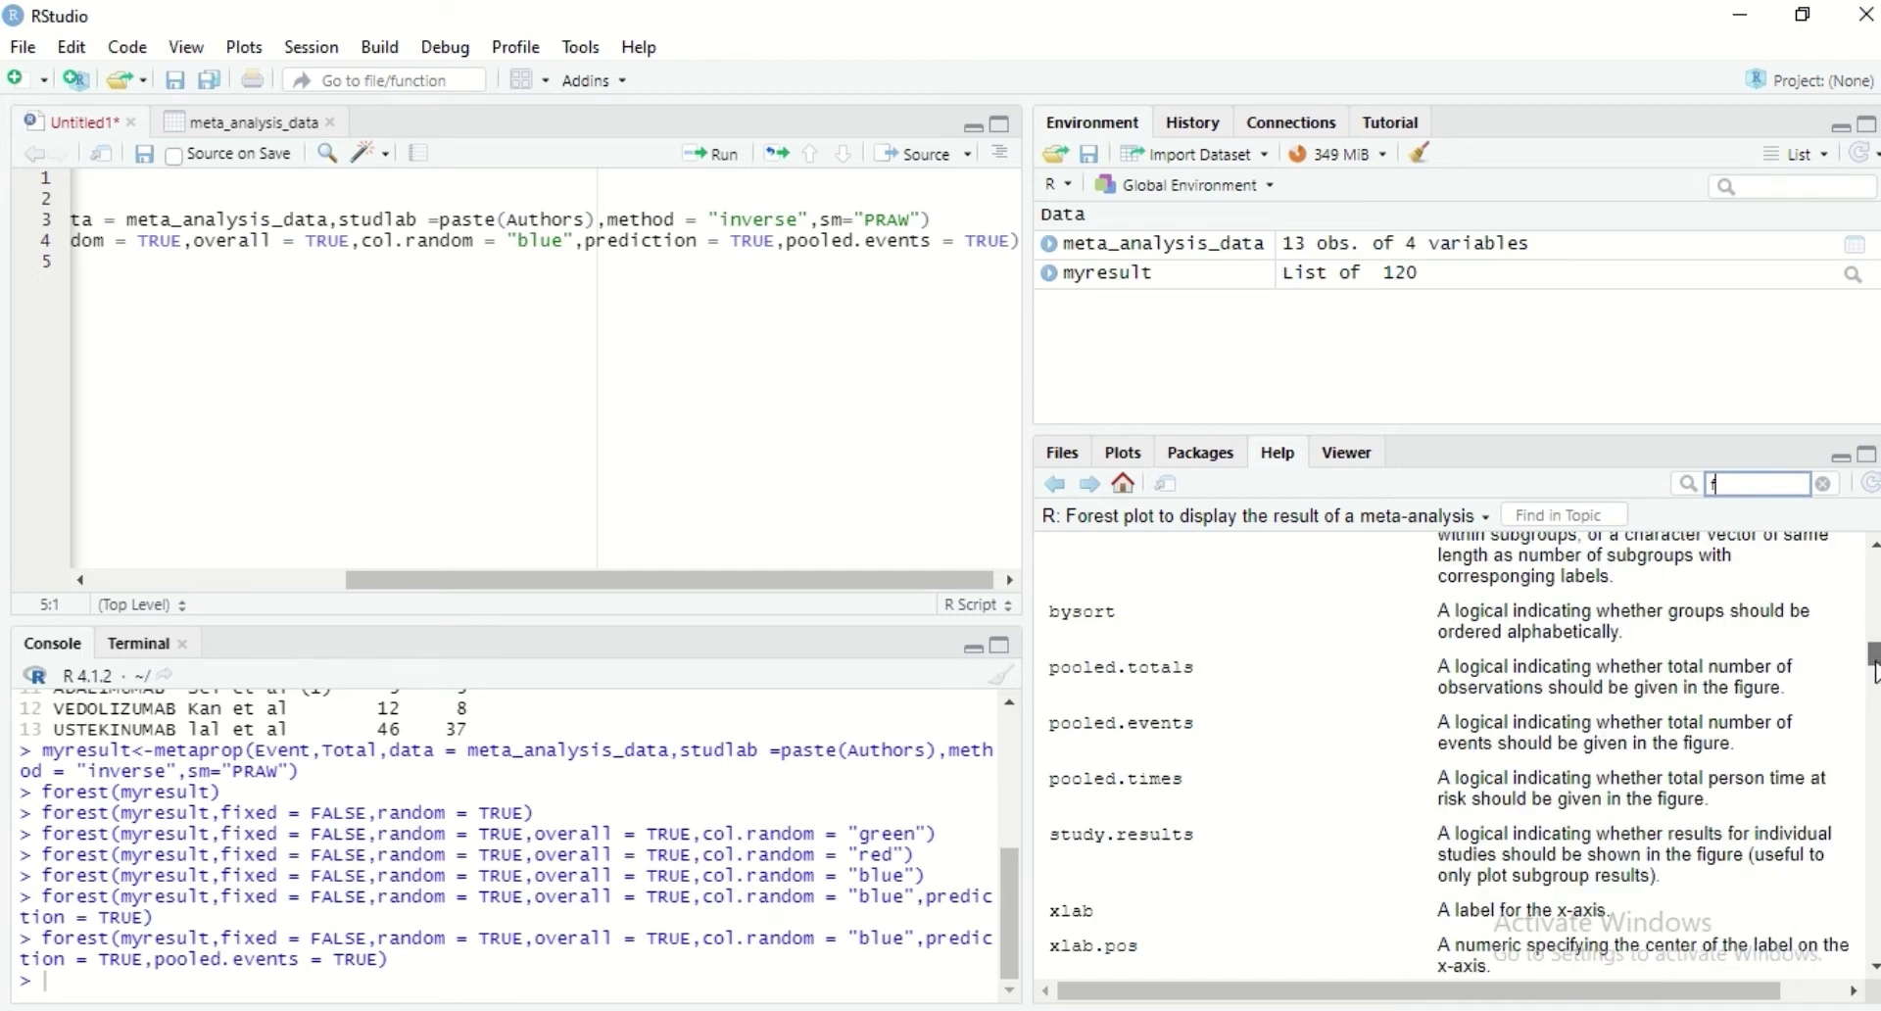
{"action": "scroll", "coordinate": [1873, 666], "scroll_direction": "down", "scroll_amount": 2}
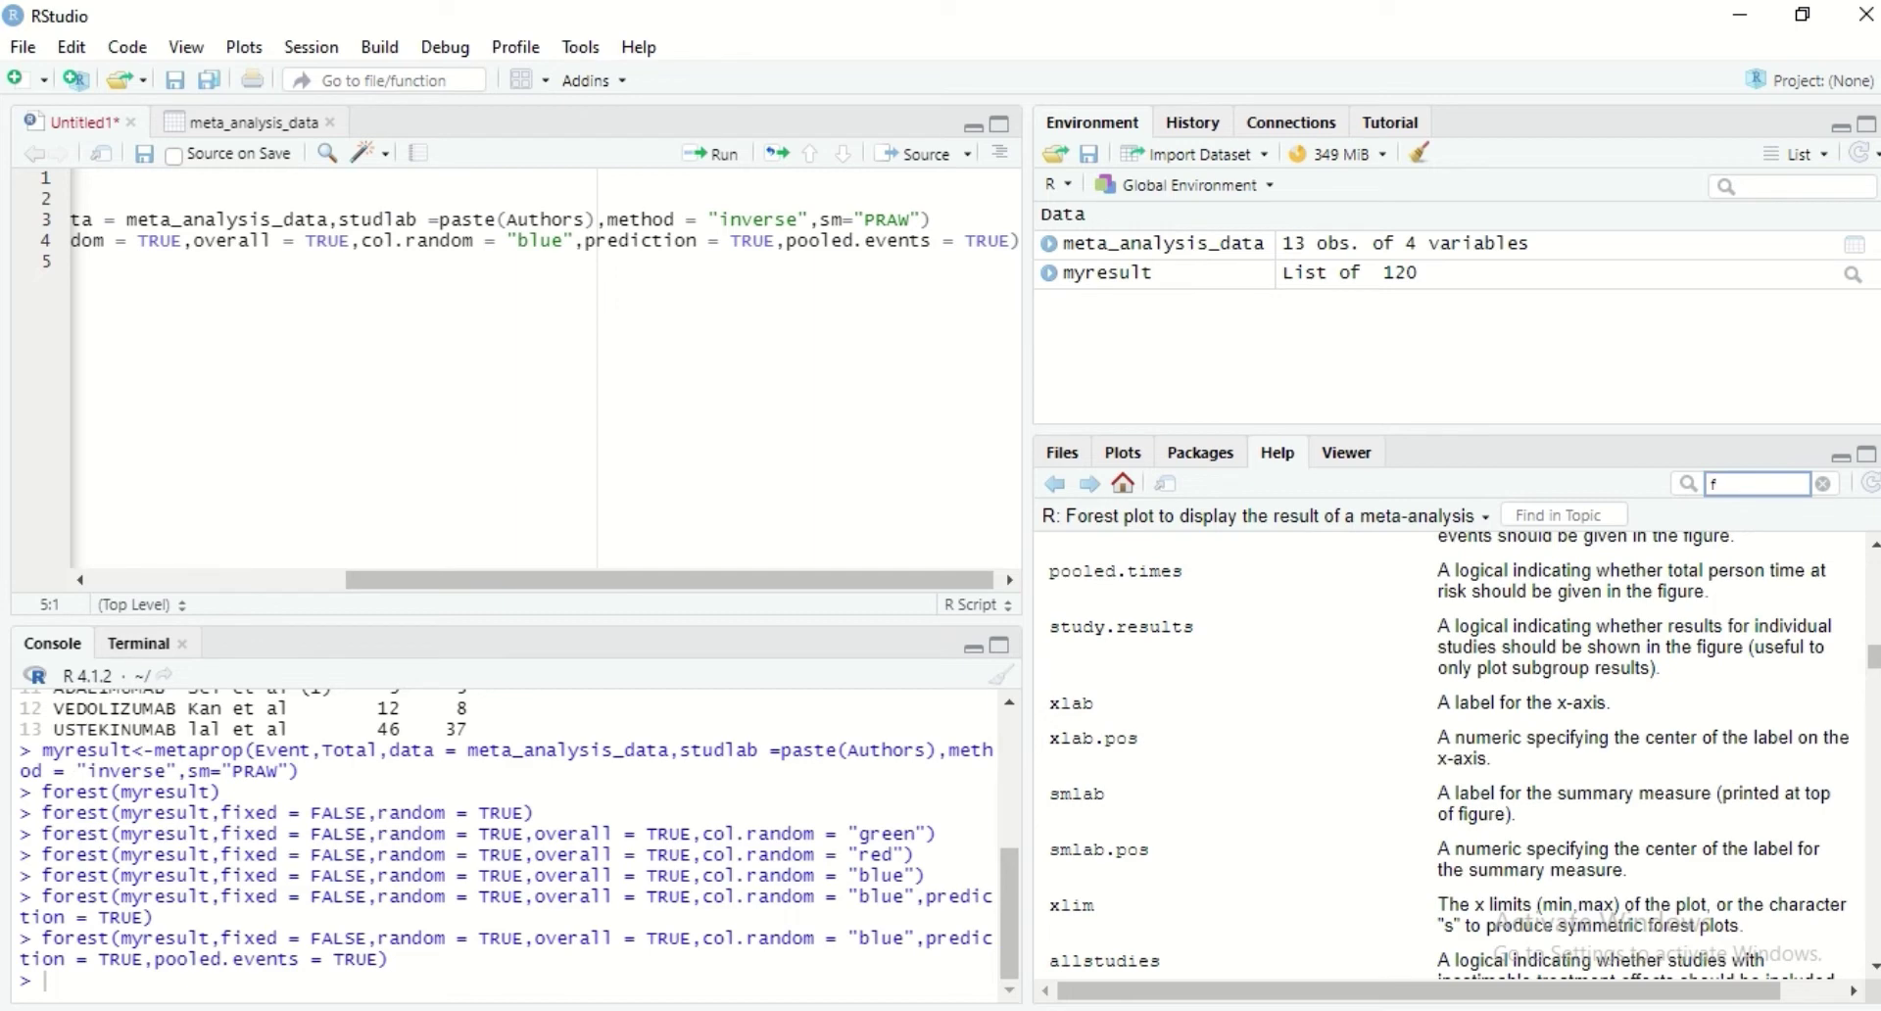
{"action": "mouse_move", "coordinate": [1330, 1010]}
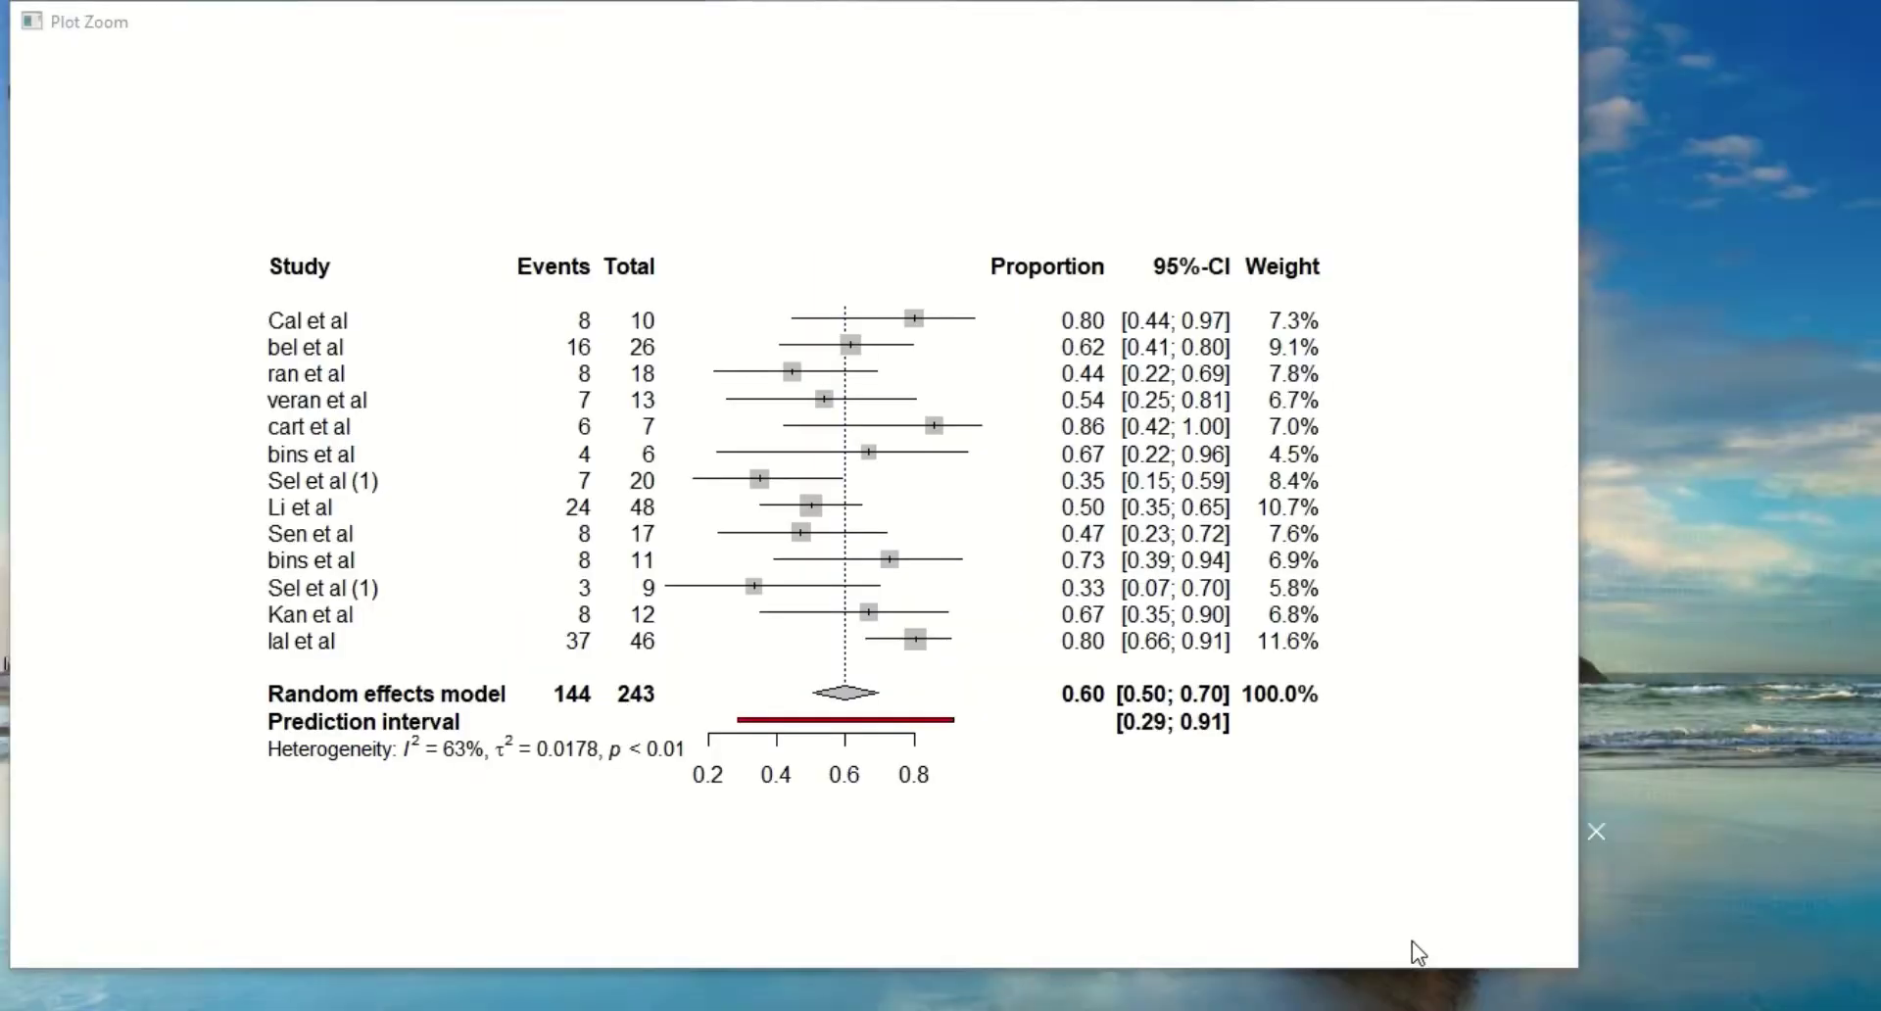
{"action": "left_click", "coordinate": [1415, 953]}
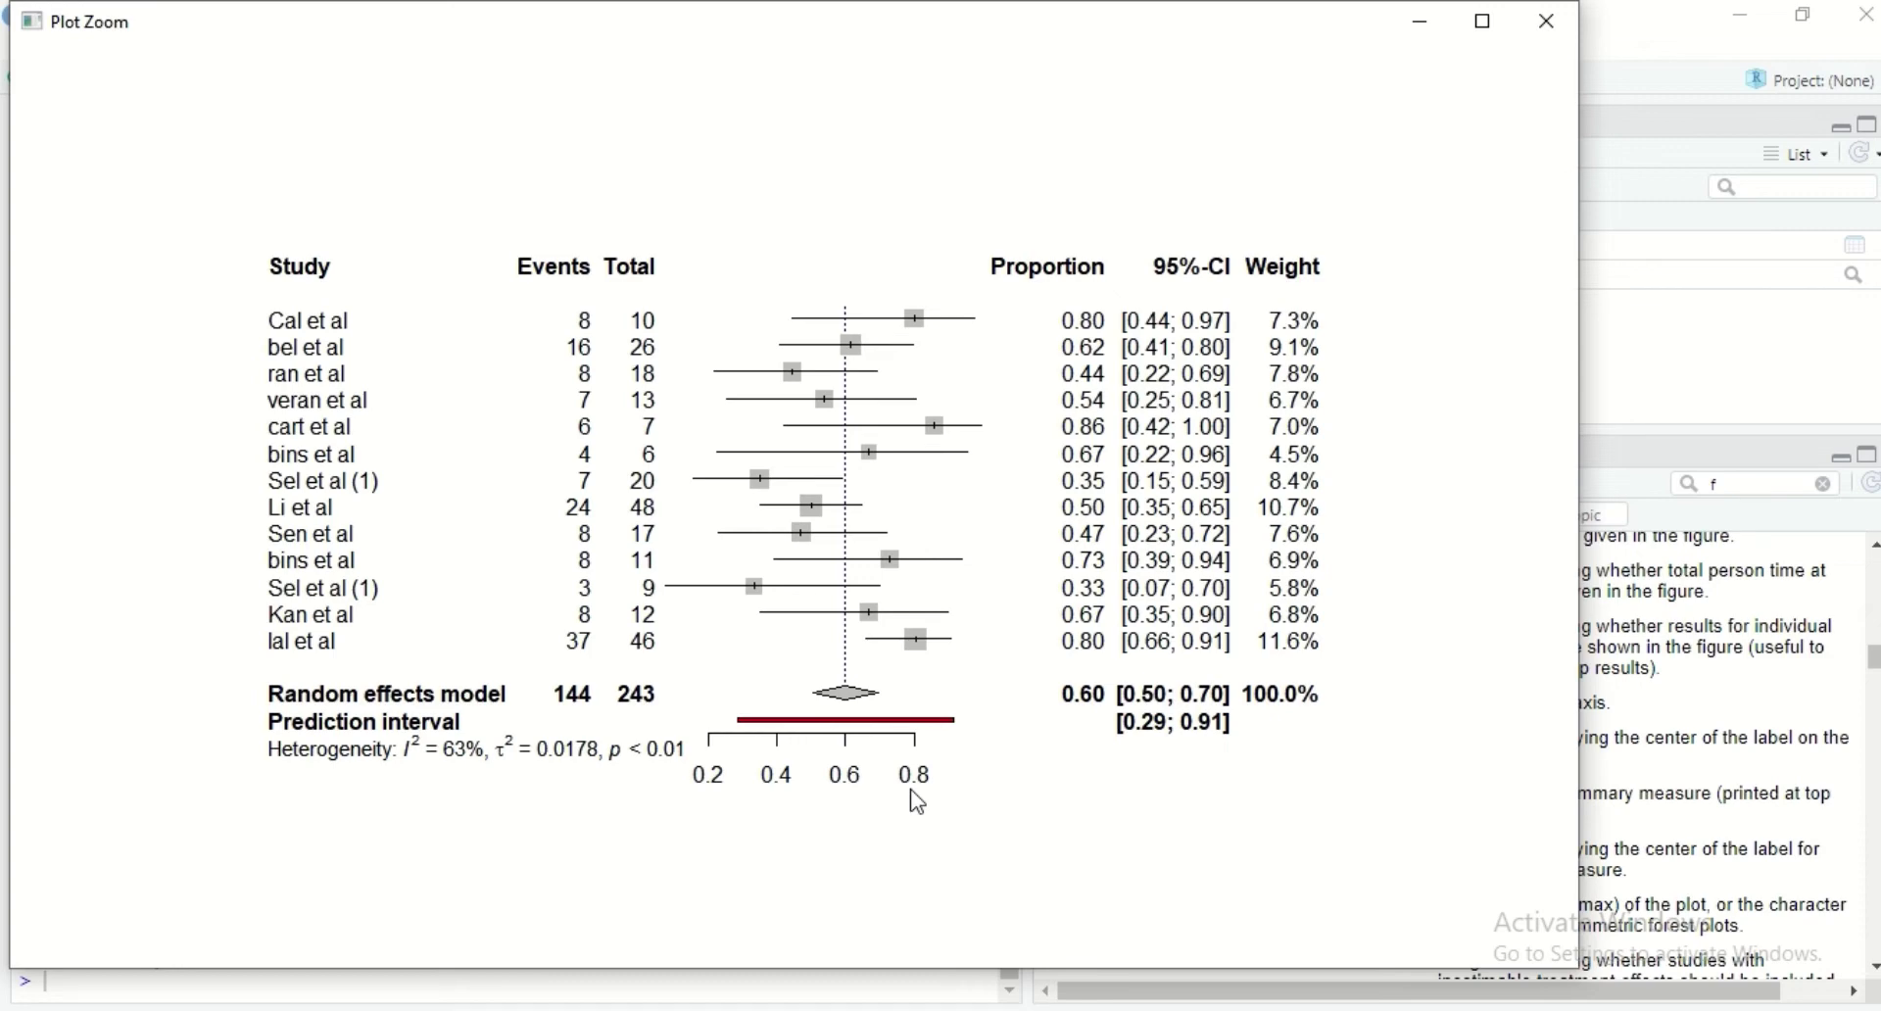
{"action": "left_click", "coordinate": [1420, 30]}
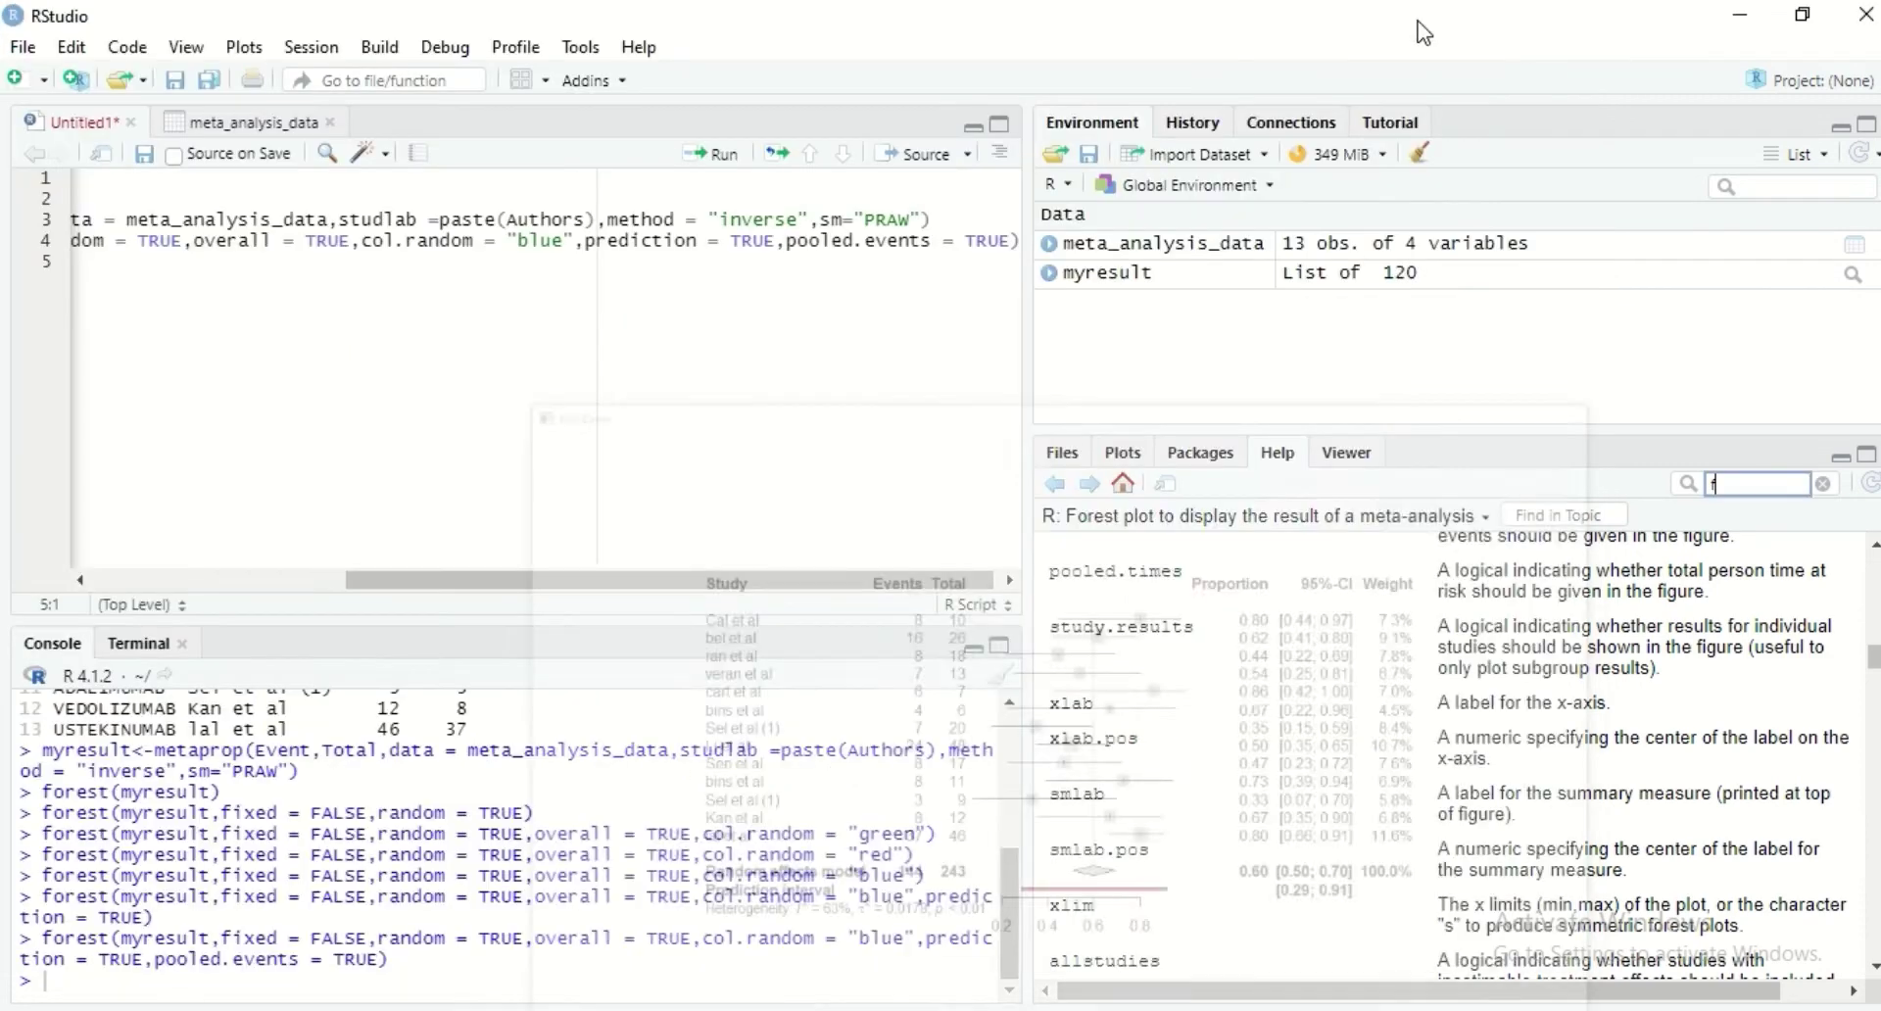
- Add xlab = "survival" to the end of the forest call
{"action": "left_click", "coordinate": [1013, 239]}
{"action": "type", "text": ","}
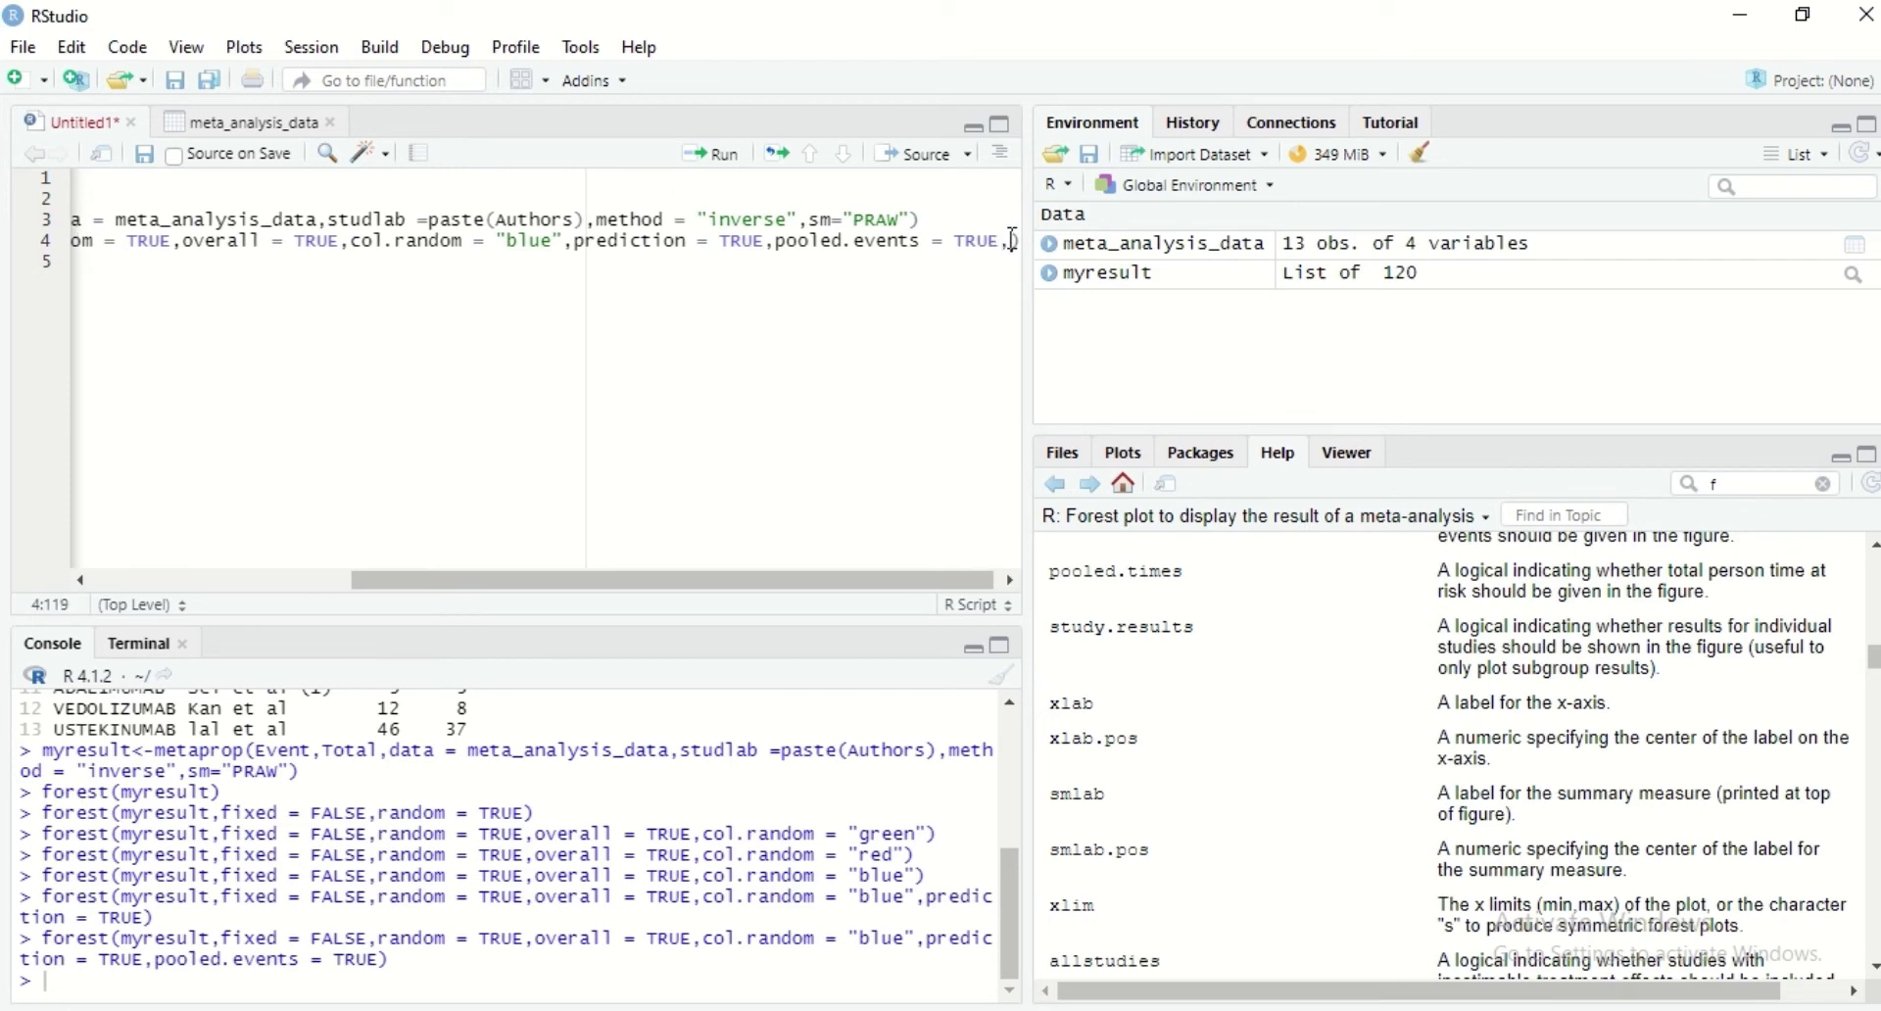
{"action": "type", "text": "xl"}
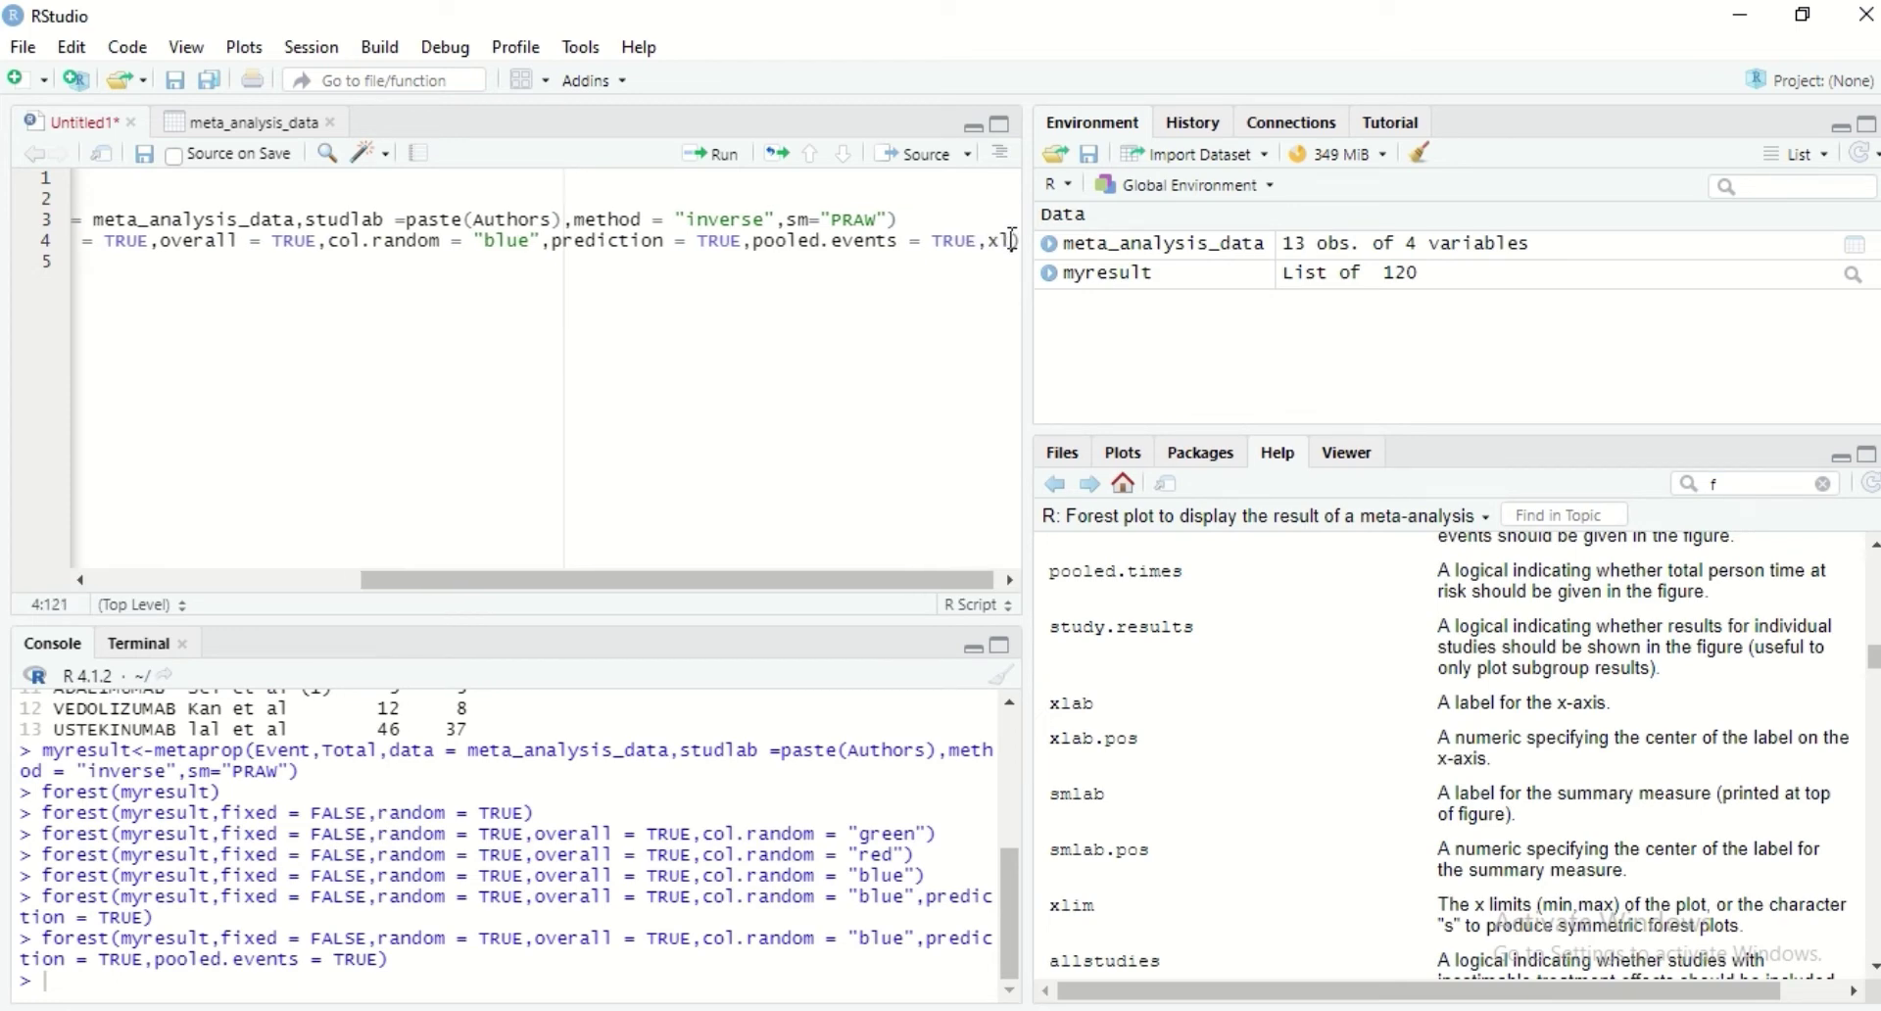
{"action": "type", "text": "ab"}
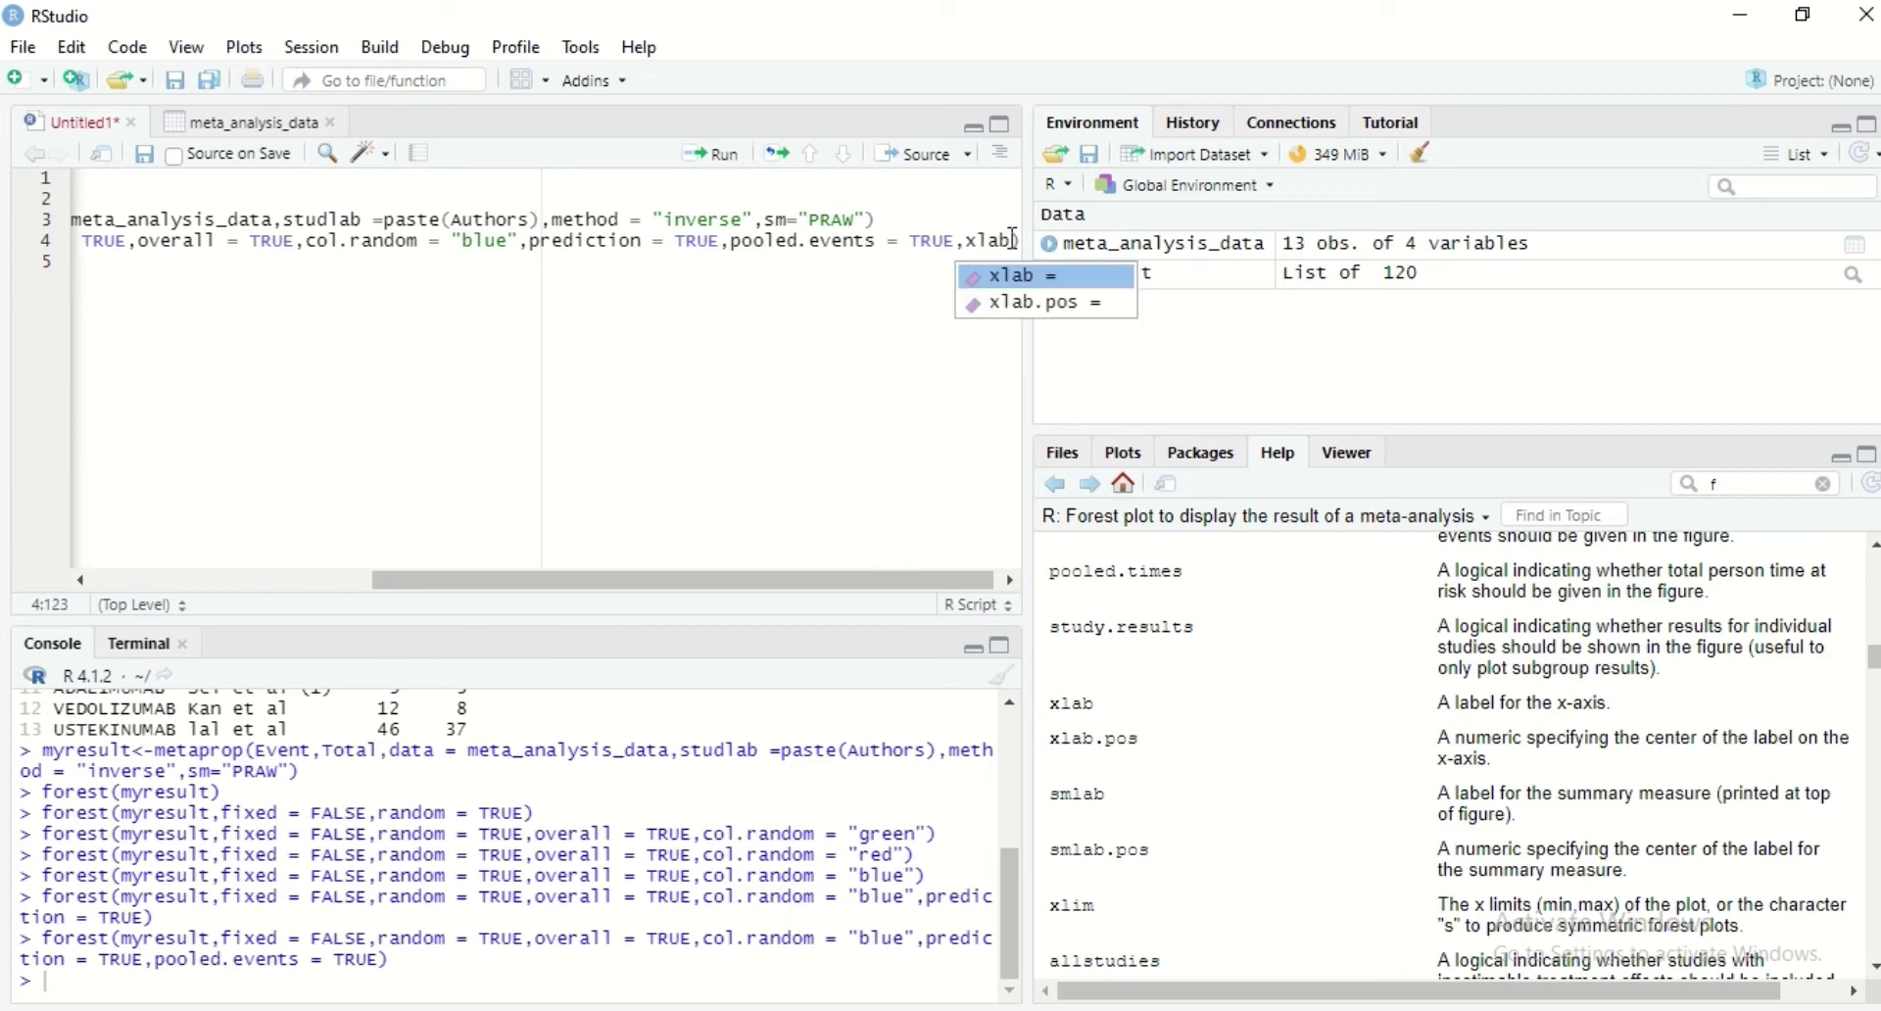
{"action": "key", "text": "Return"}
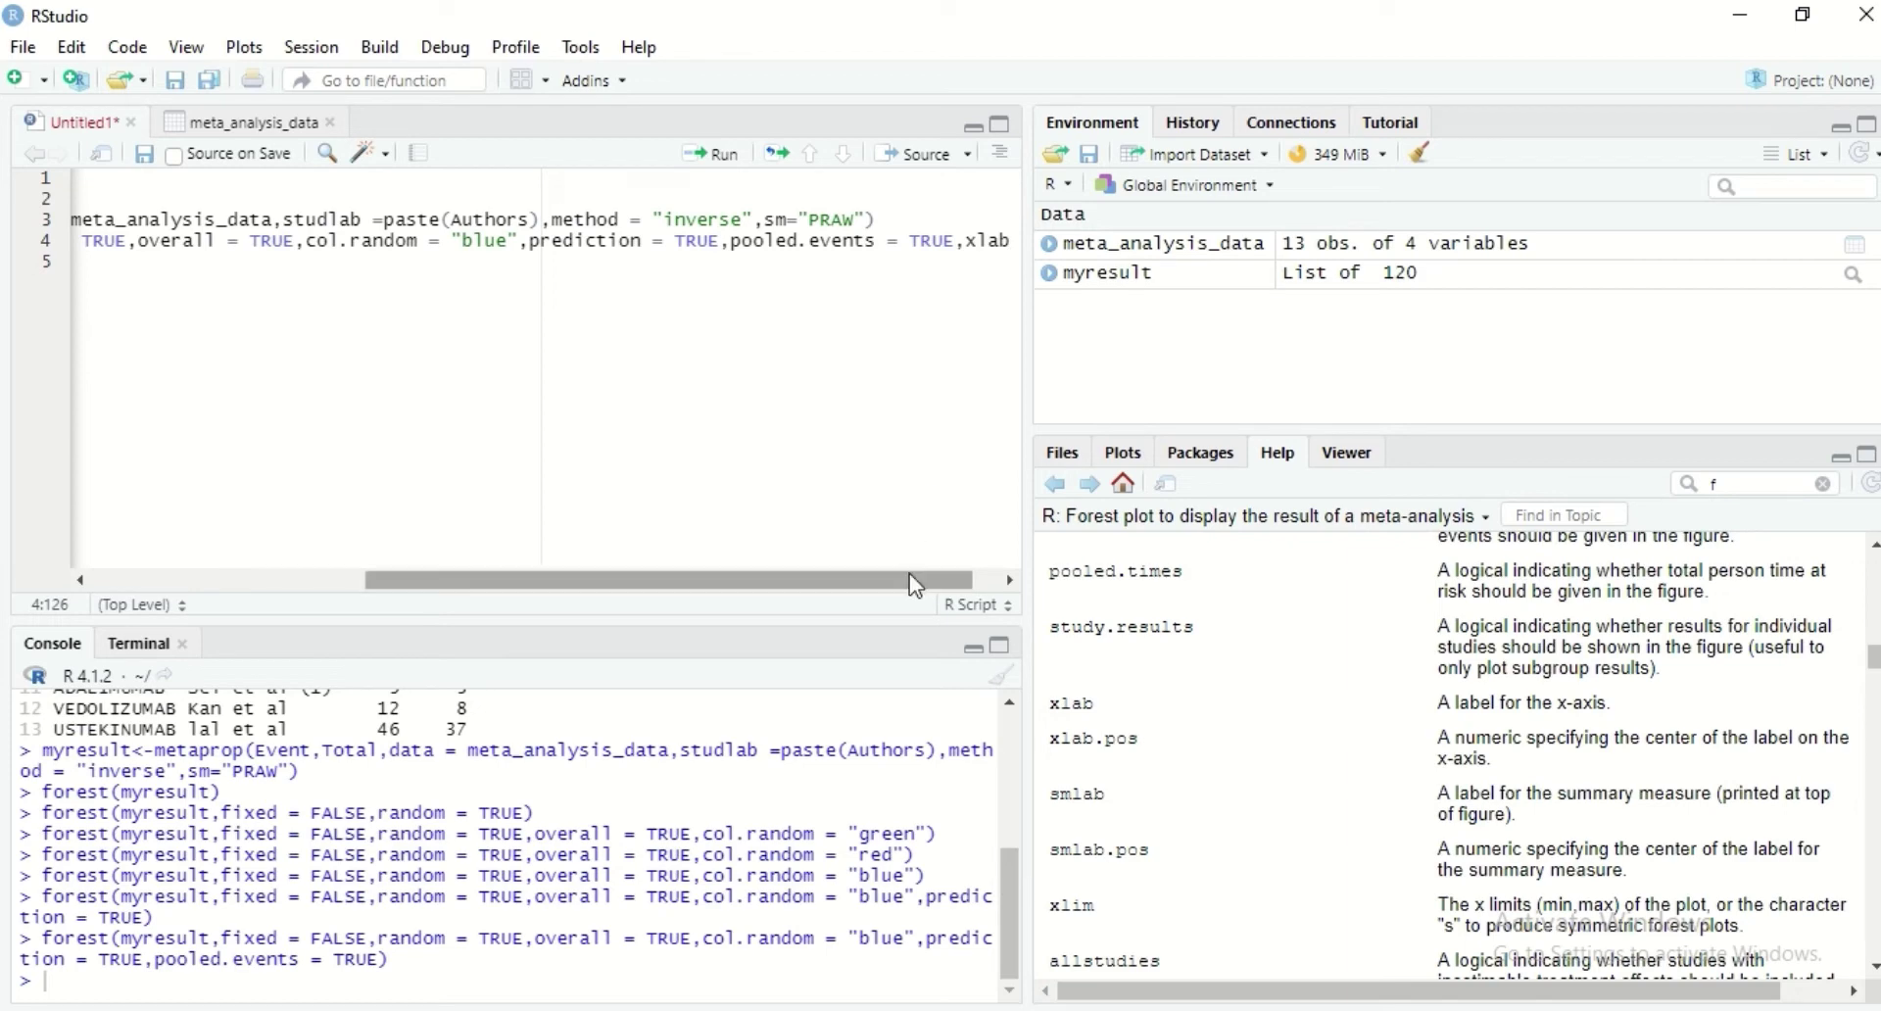
{"action": "left_click_drag", "start_coordinate": [915, 584], "coordinate": [949, 584]}
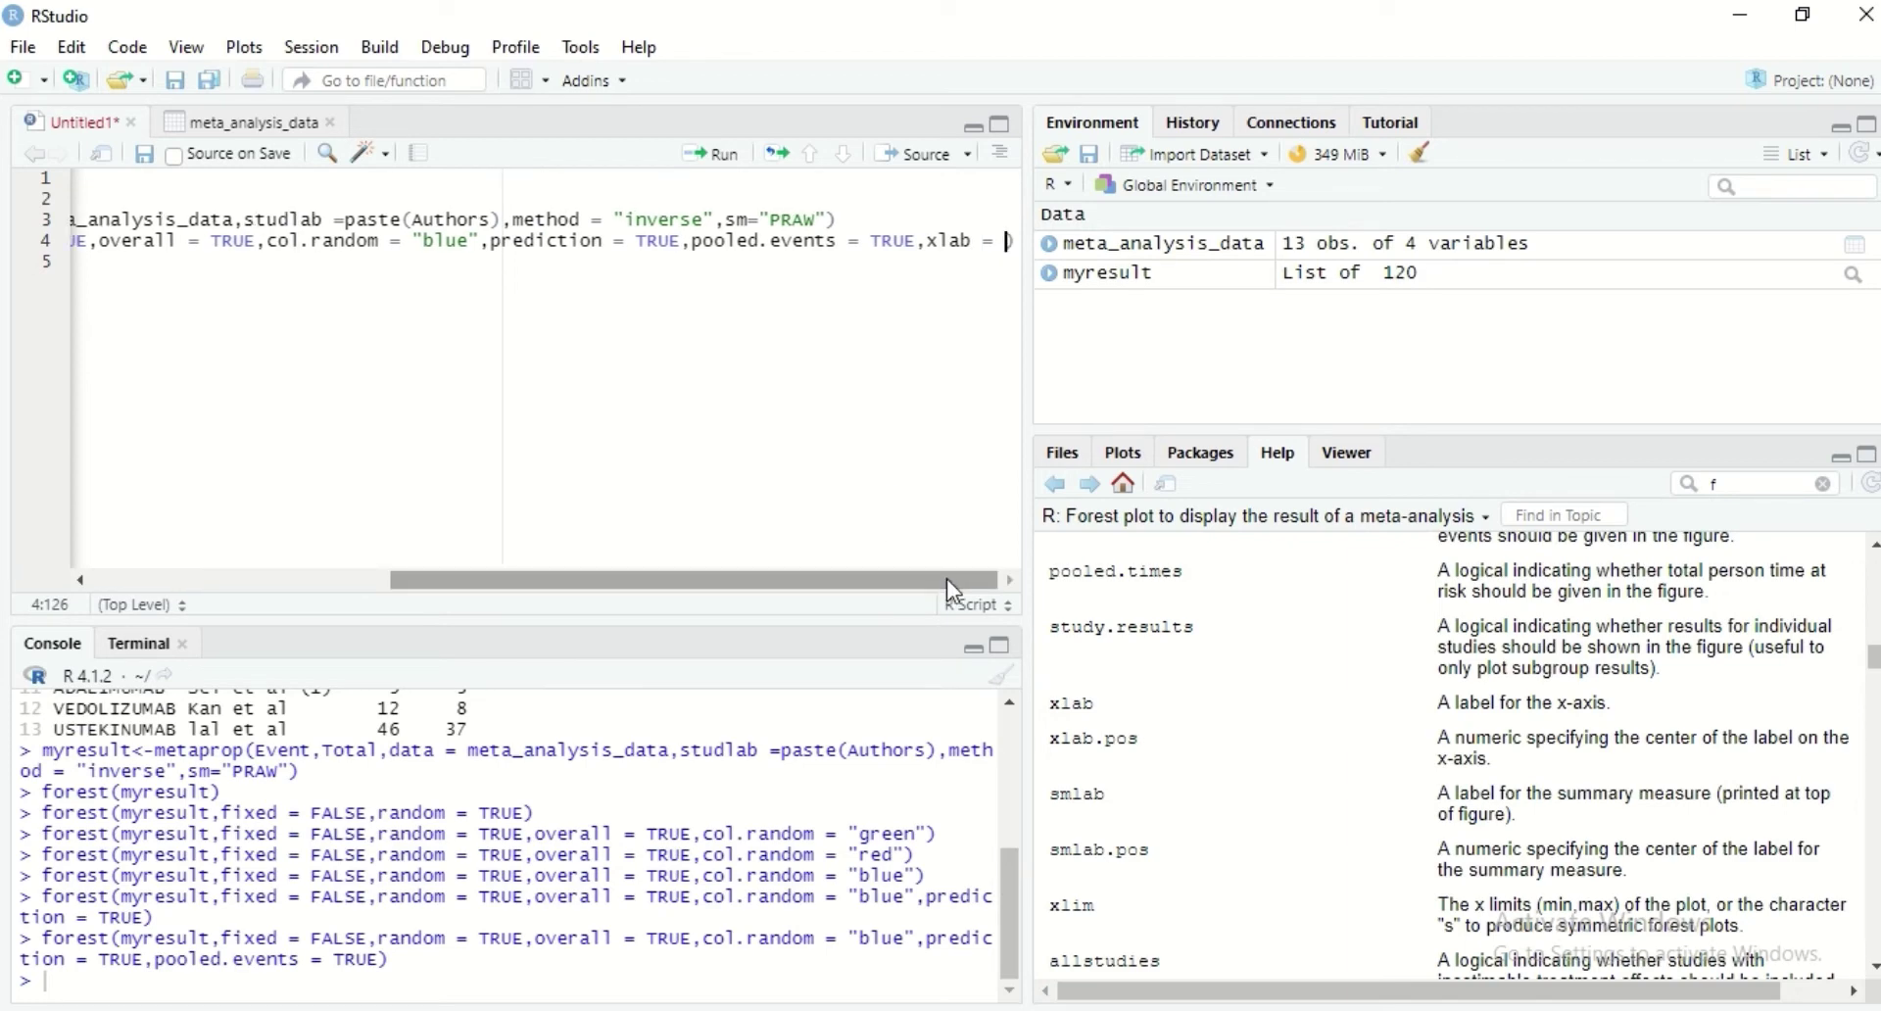
{"action": "type", "text": "\""}
{"action": "type", "text": "su"}
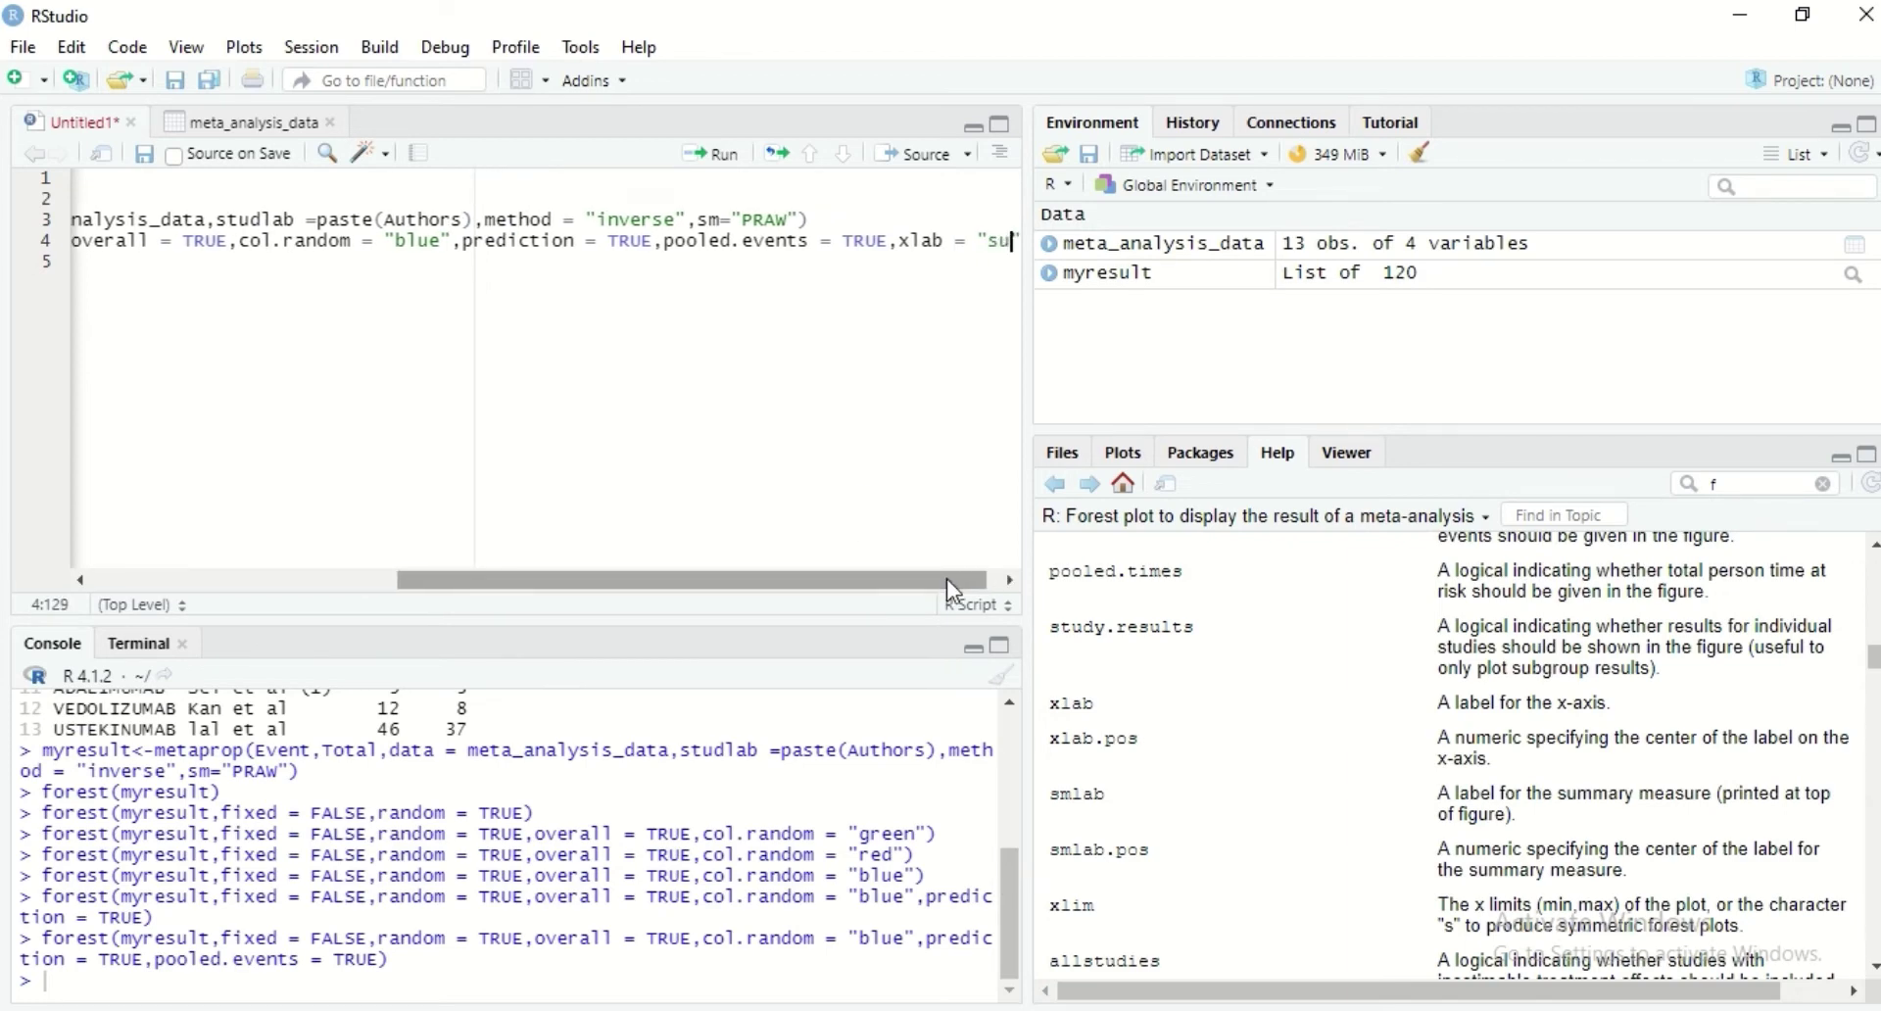
{"action": "type", "text": "rvival"}
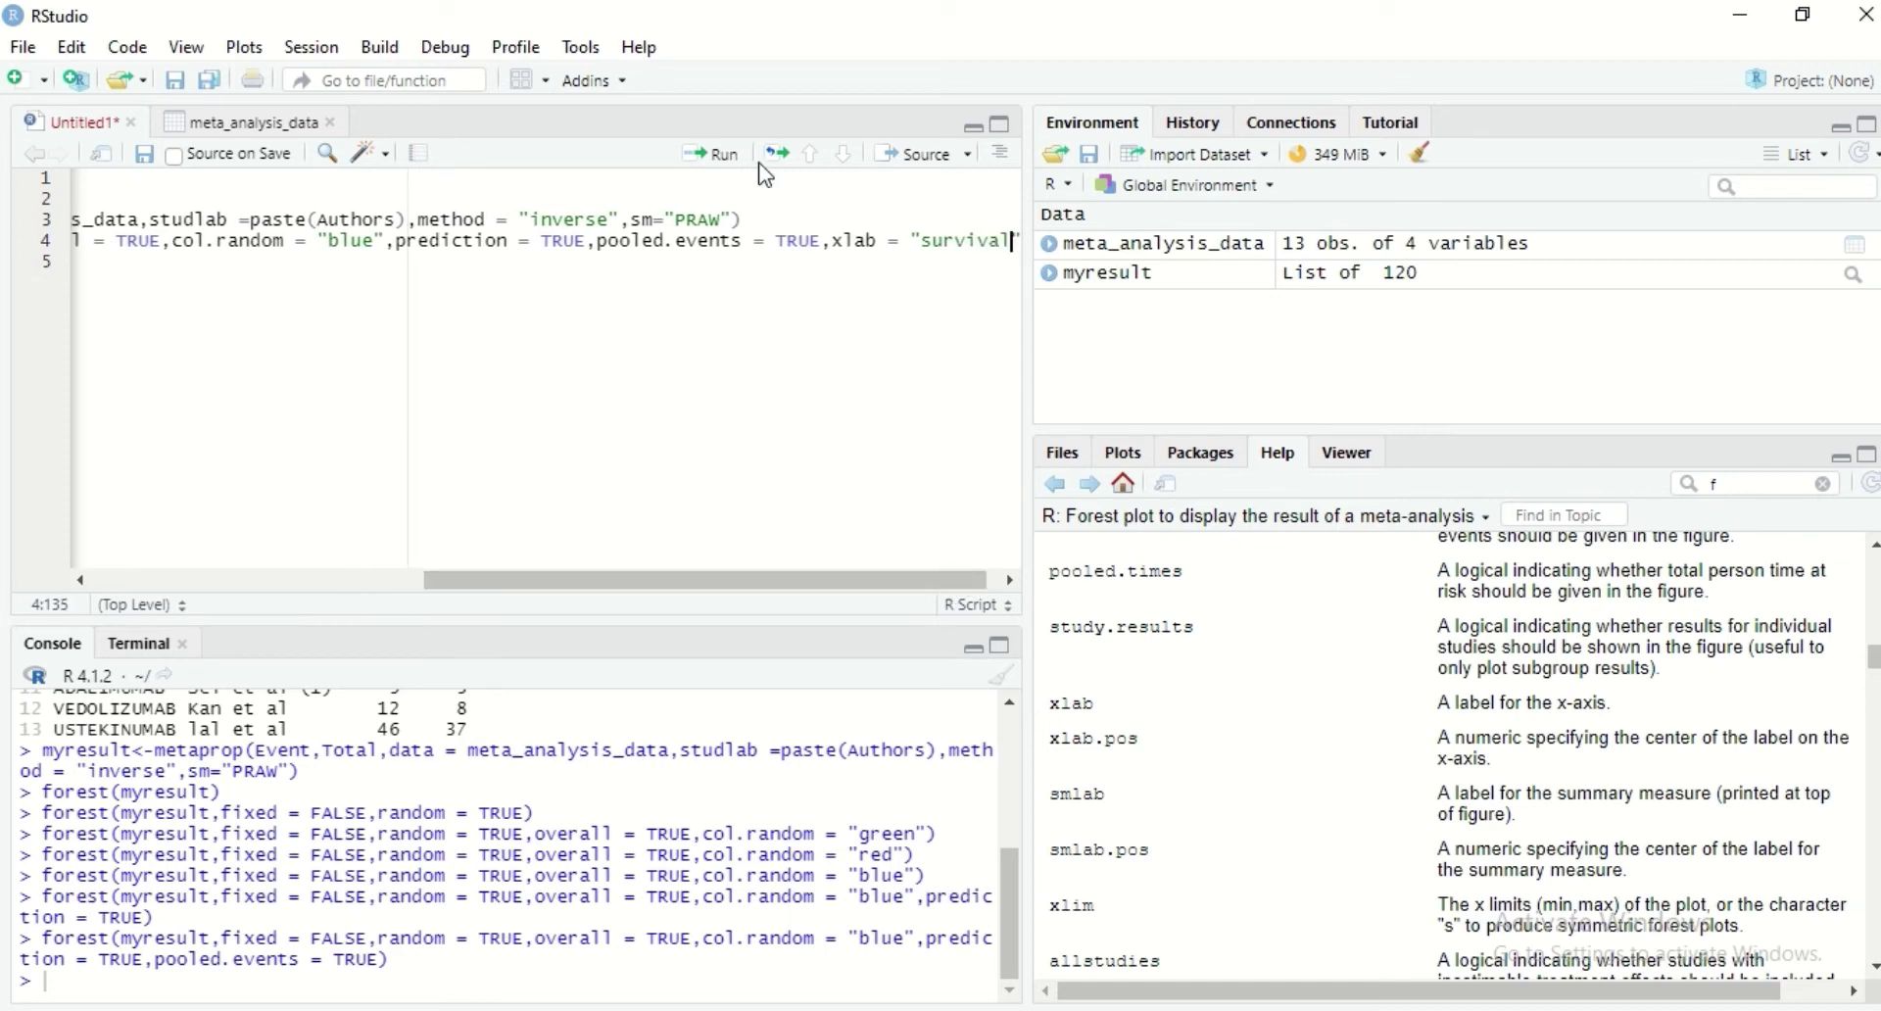
- Run the forest call with xlab and check the x-axis label in the enlarged forest plot
{"action": "left_click", "coordinate": [726, 165]}
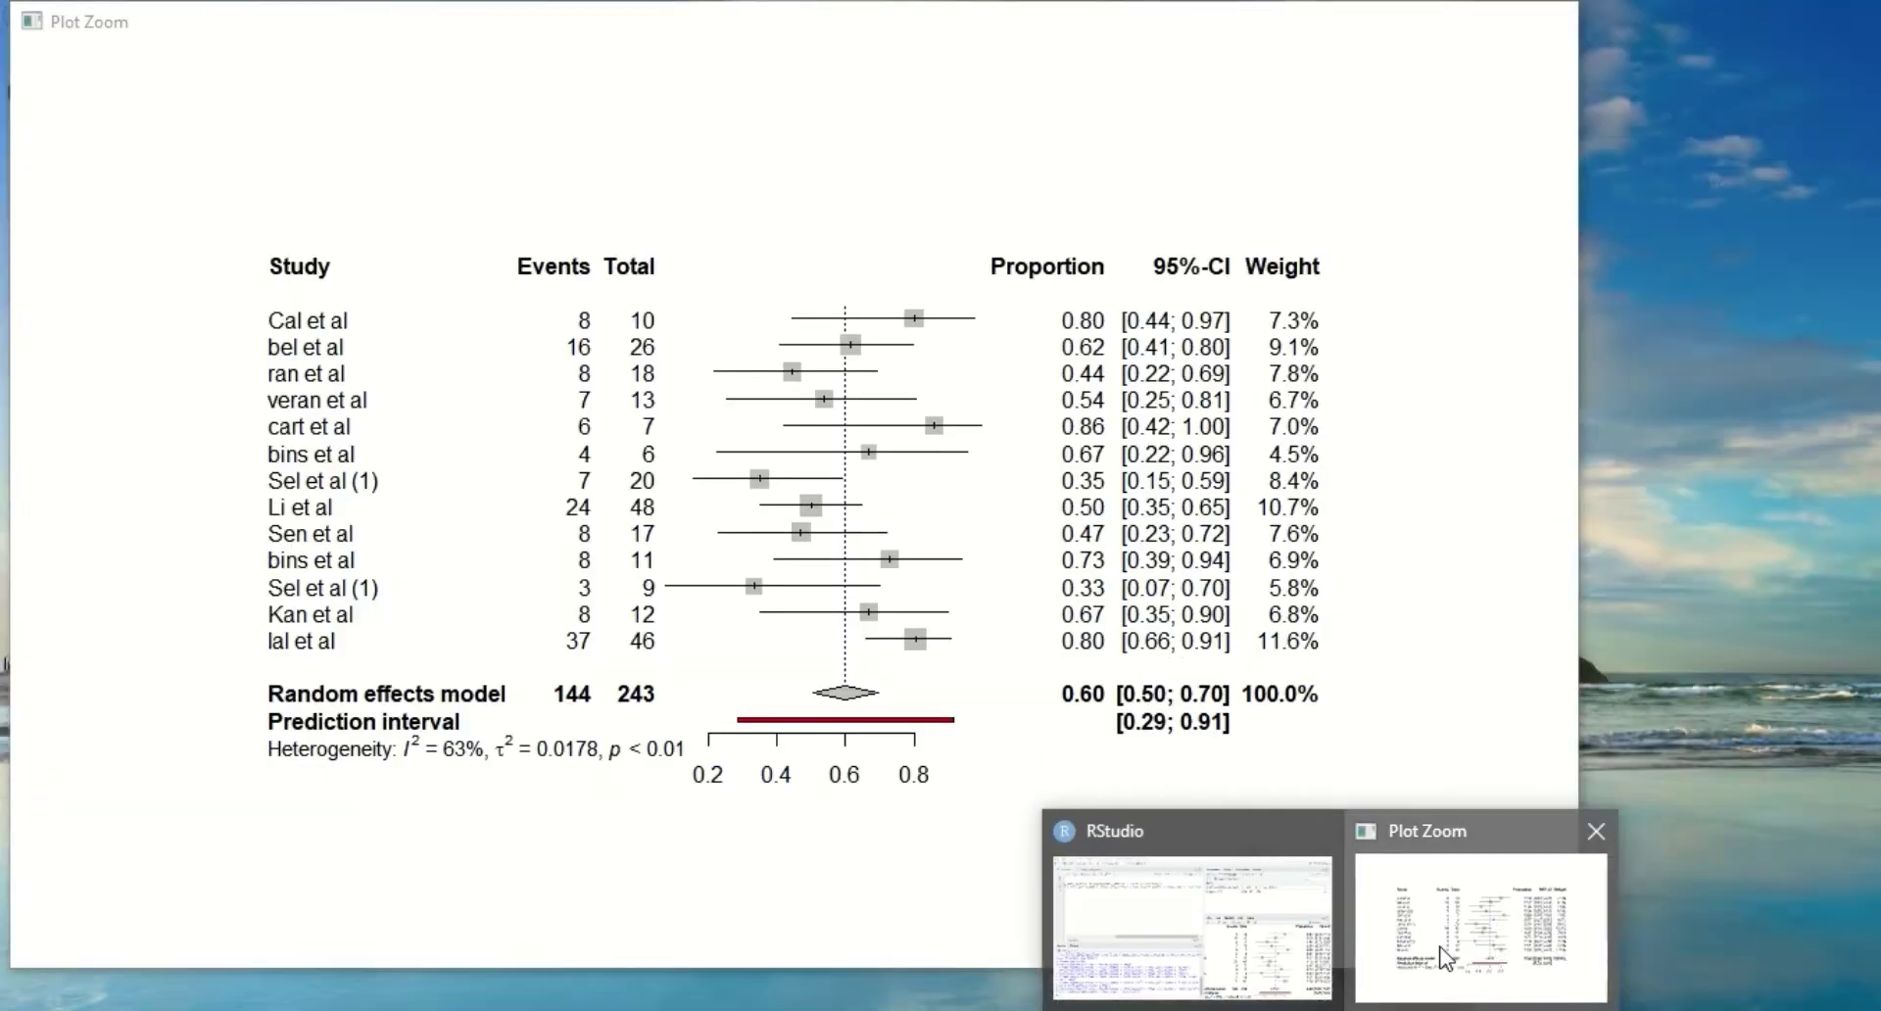
{"action": "left_click", "coordinate": [1447, 950]}
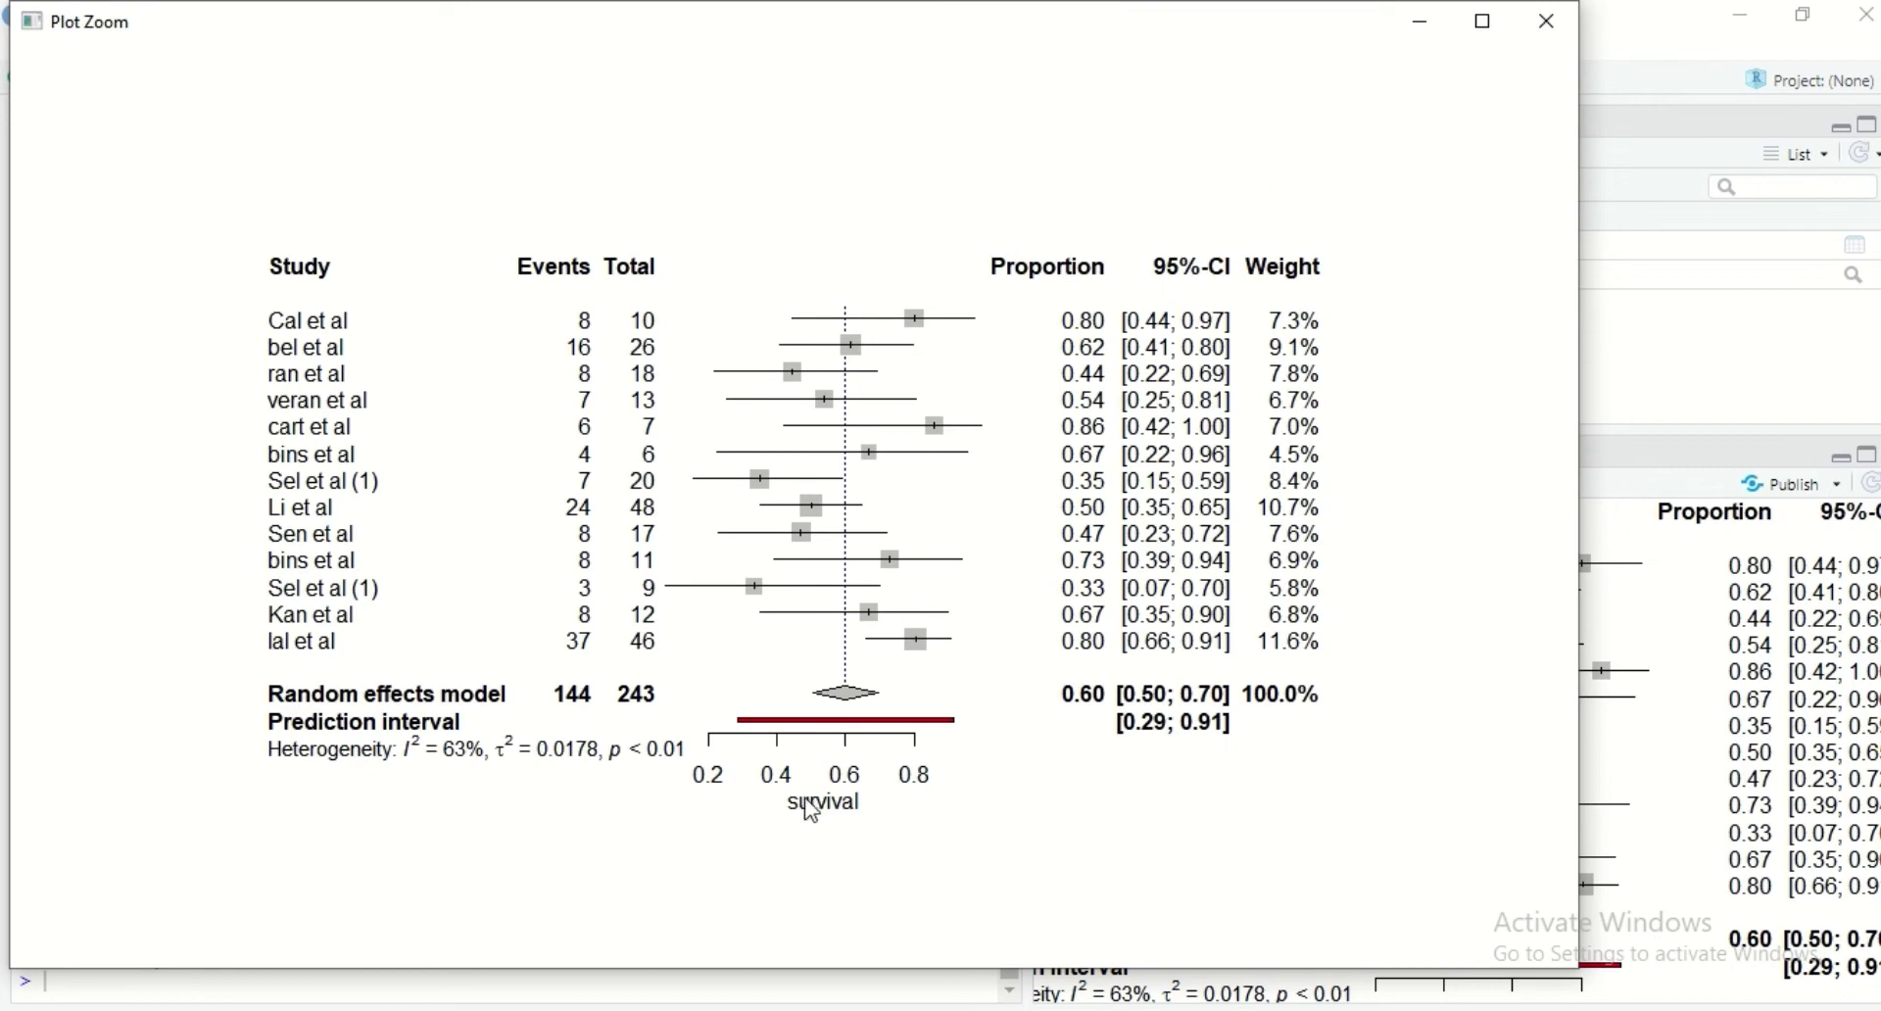
{"action": "left_click", "coordinate": [1419, 11]}
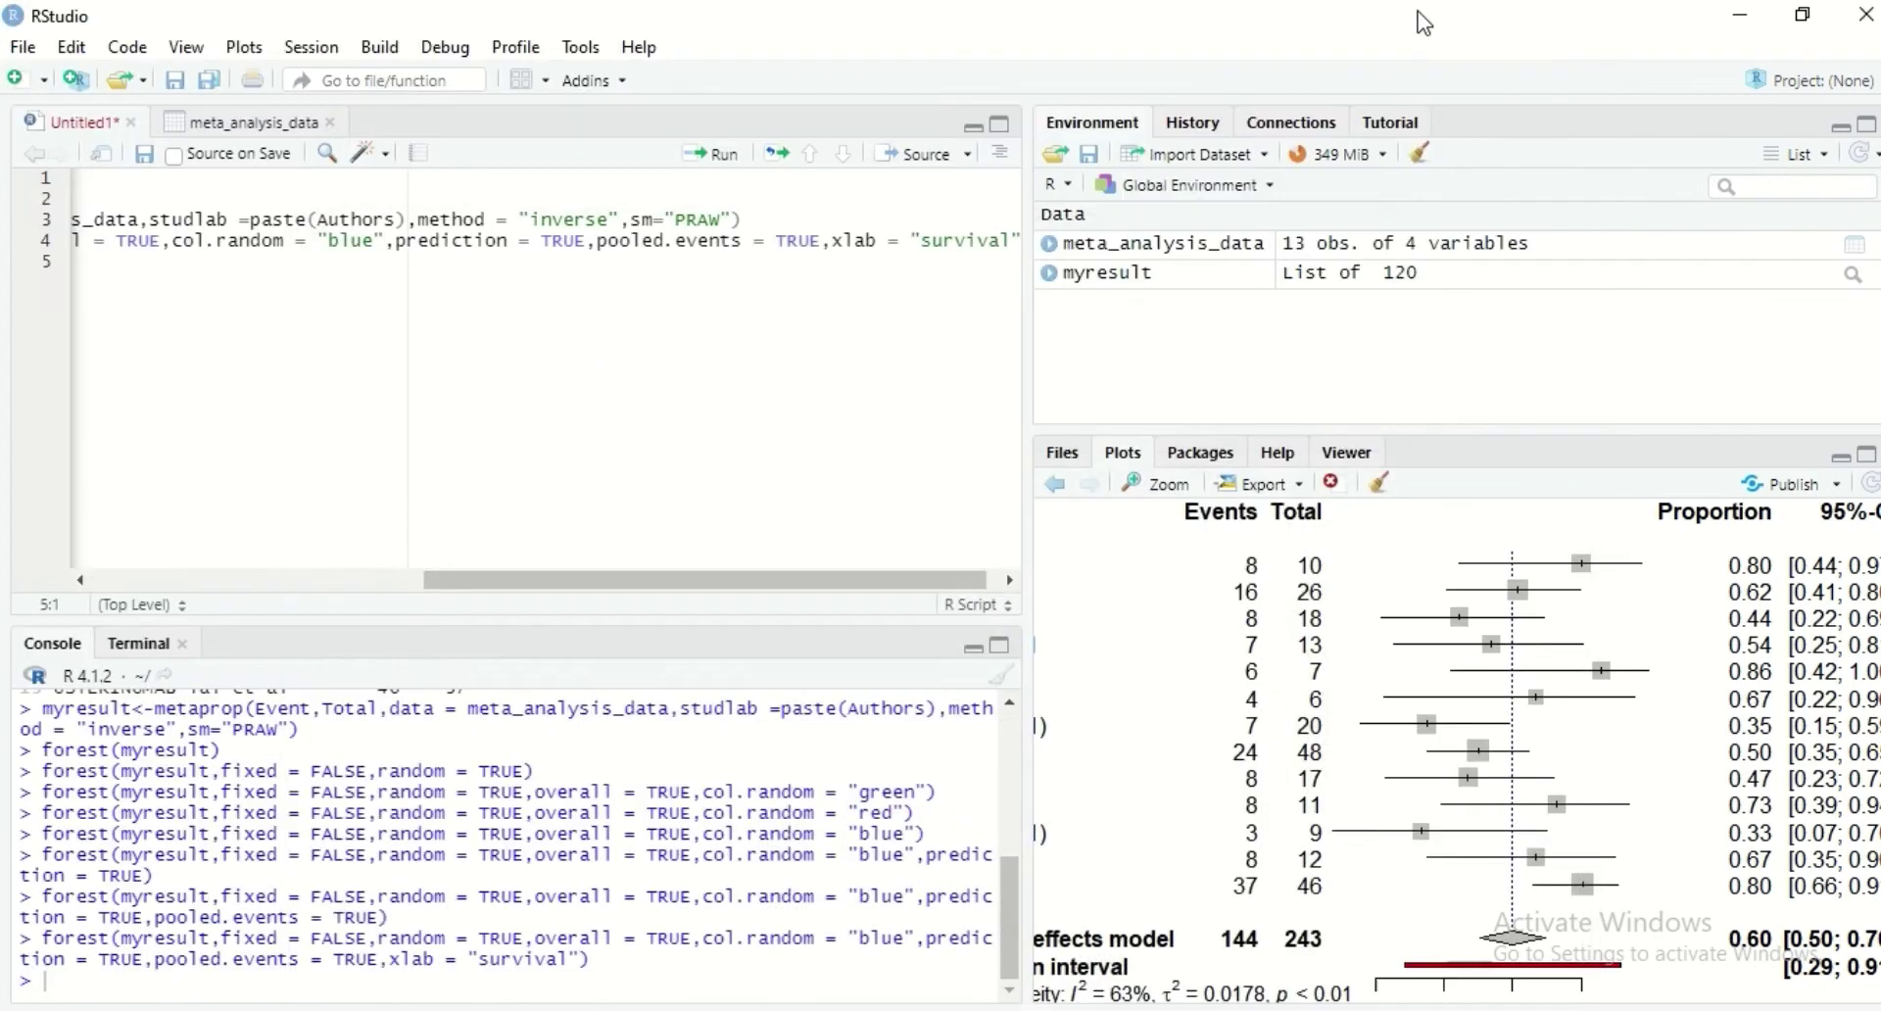
- Browse the forest help arguments past xlim and back to smlab, and examine where the summary measure label belongs in the enlarged plot
{"action": "left_click", "coordinate": [1284, 453]}
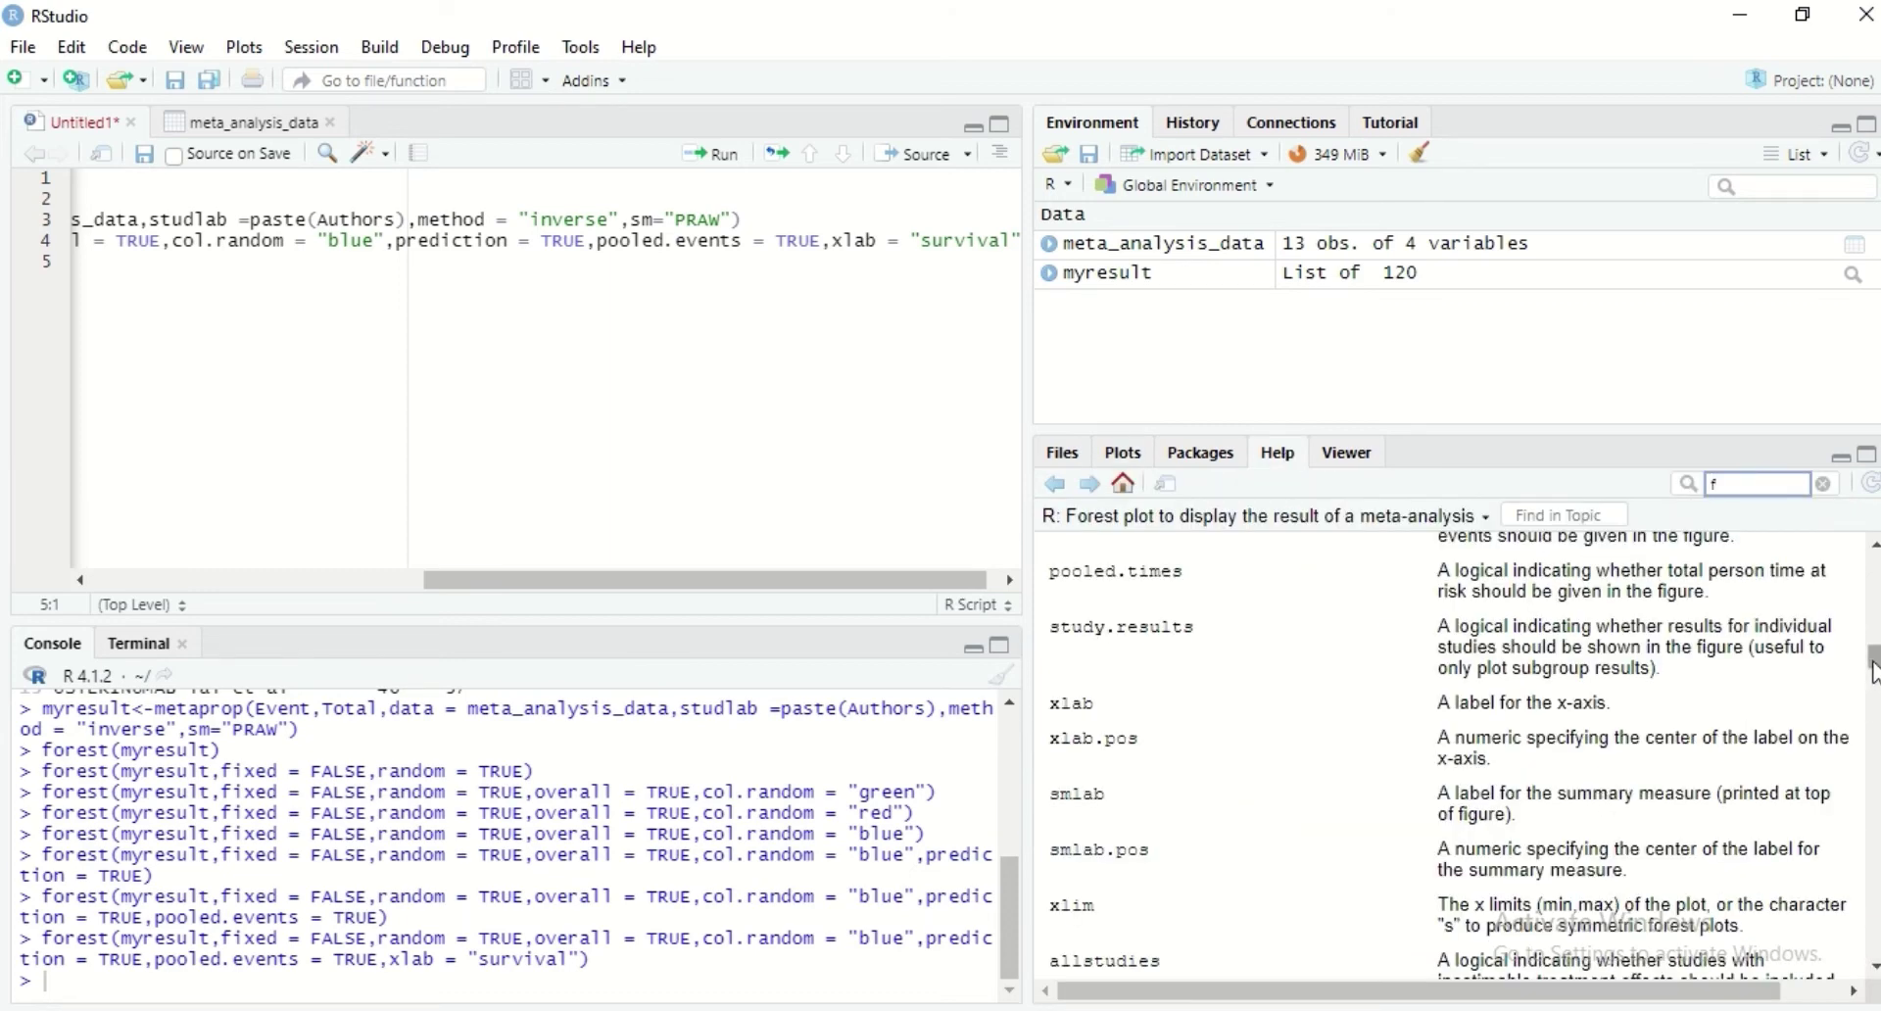
{"action": "scroll", "coordinate": [1872, 674], "scroll_direction": "down", "scroll_amount": 4}
{"action": "scroll", "coordinate": [1872, 674], "scroll_direction": "down", "scroll_amount": 3}
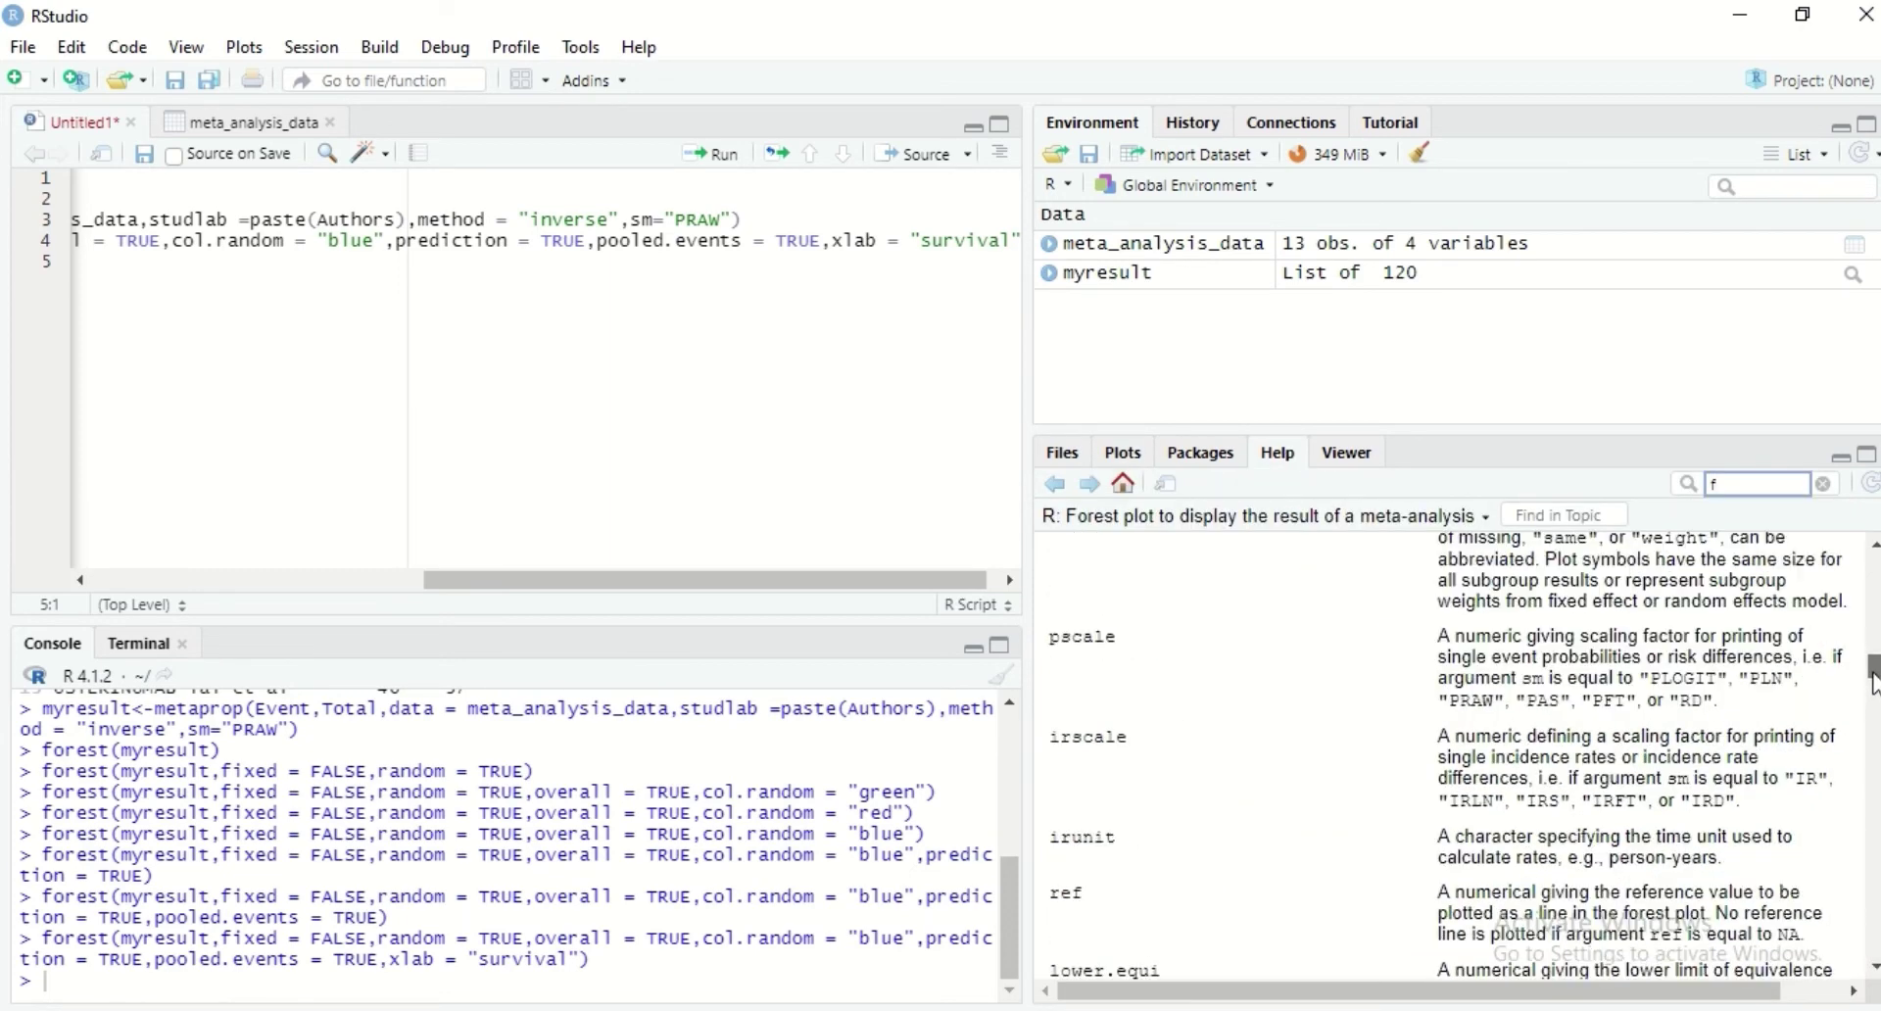
{"action": "scroll", "coordinate": [1872, 674], "scroll_direction": "up", "scroll_amount": 10}
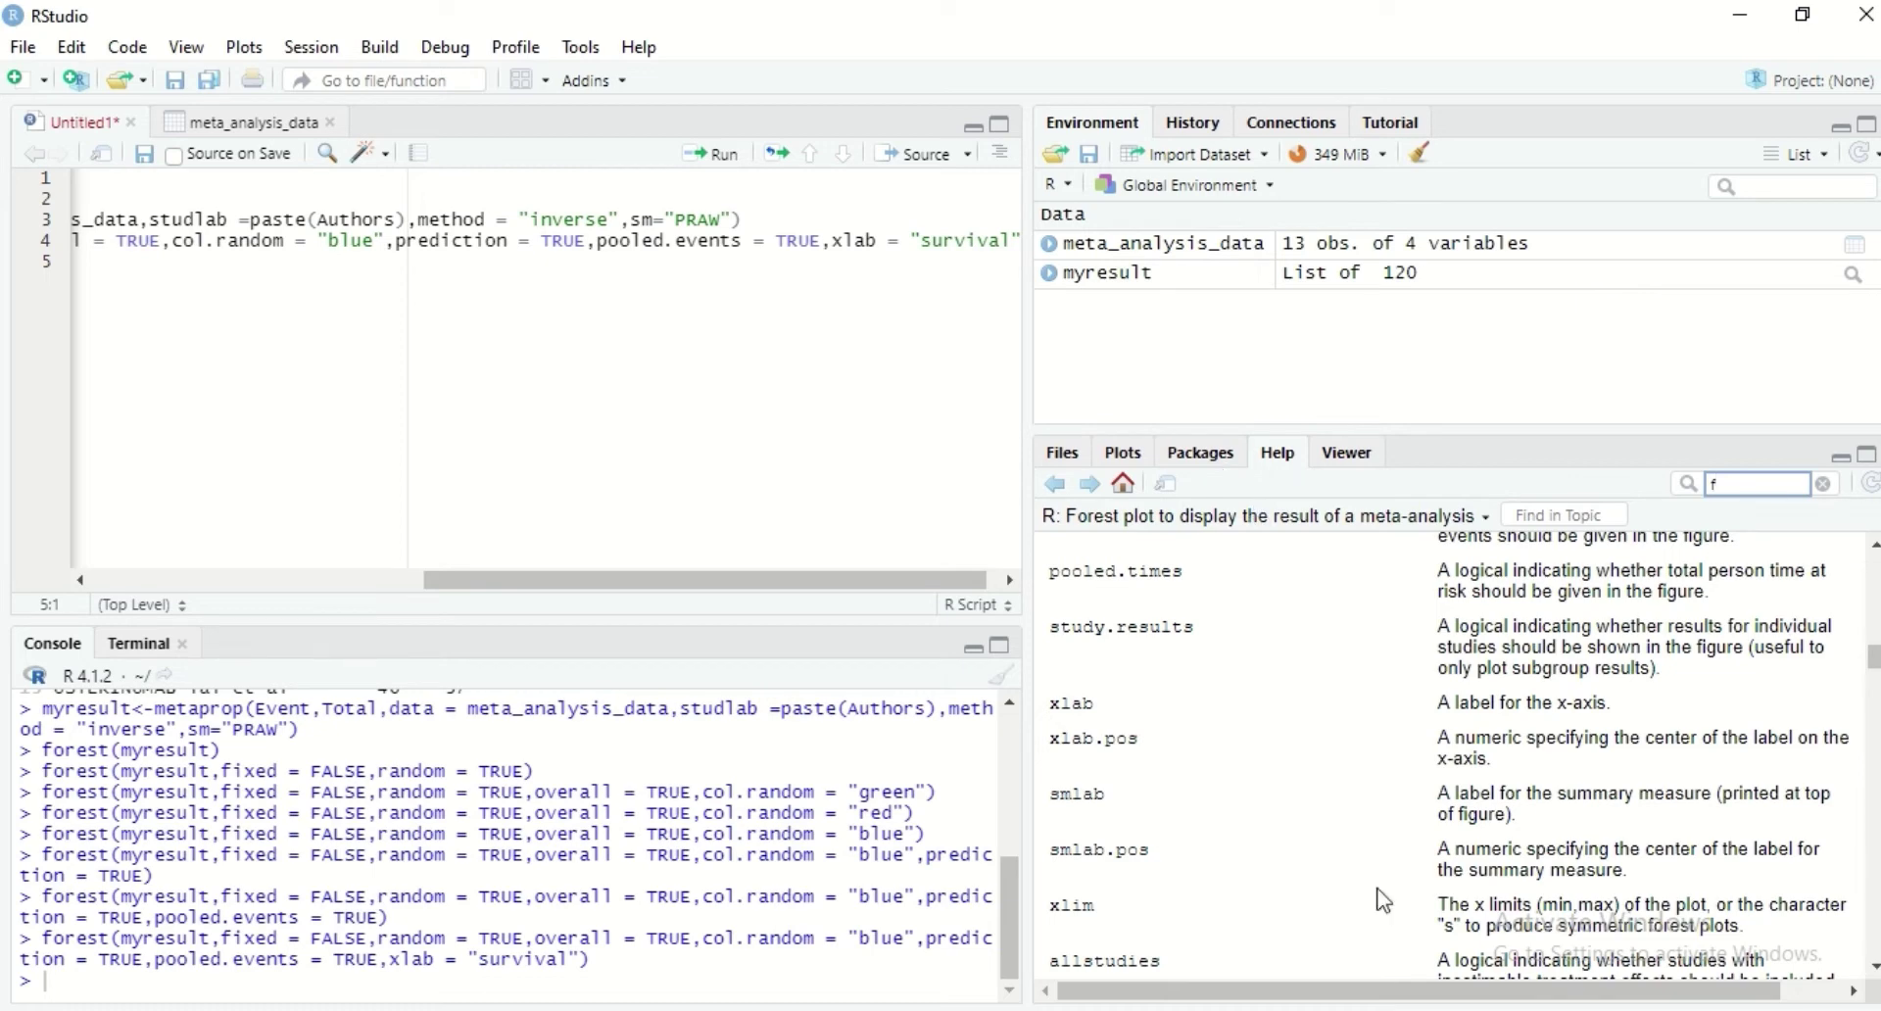
{"action": "mouse_move", "coordinate": [1334, 1007]}
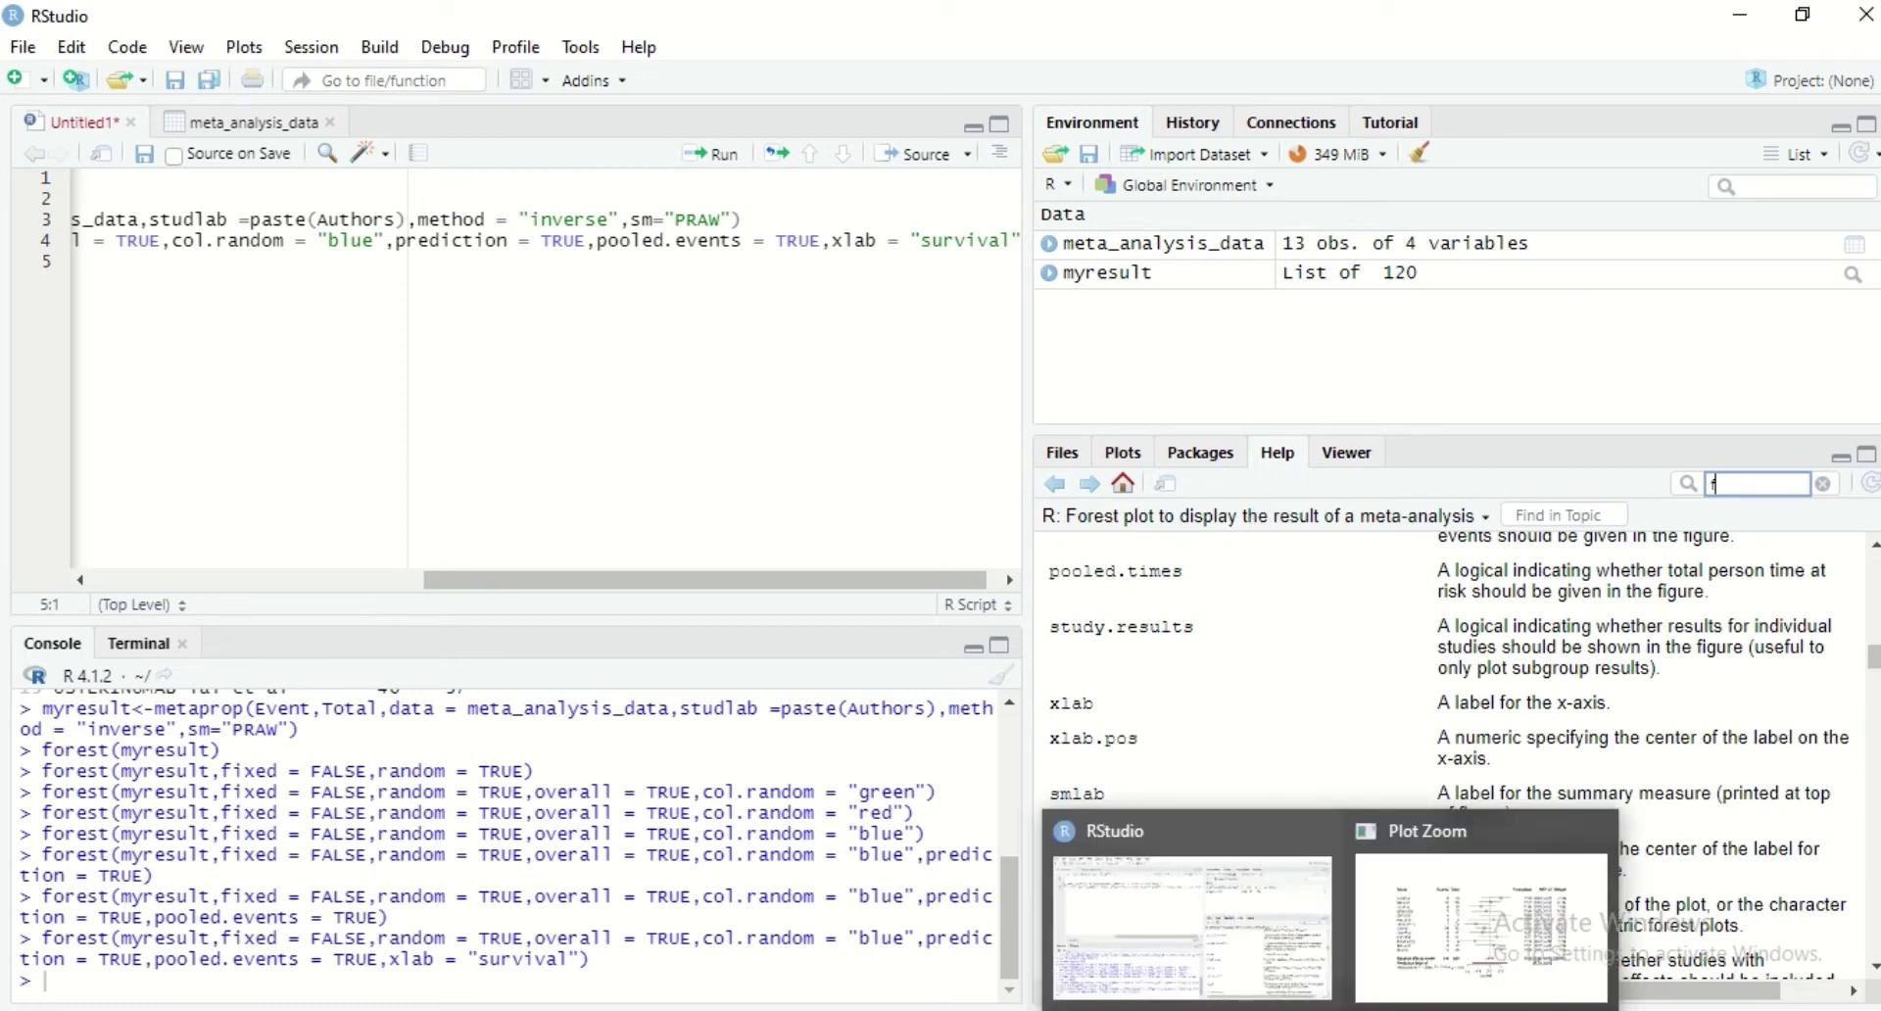
{"action": "left_click", "coordinate": [1425, 945]}
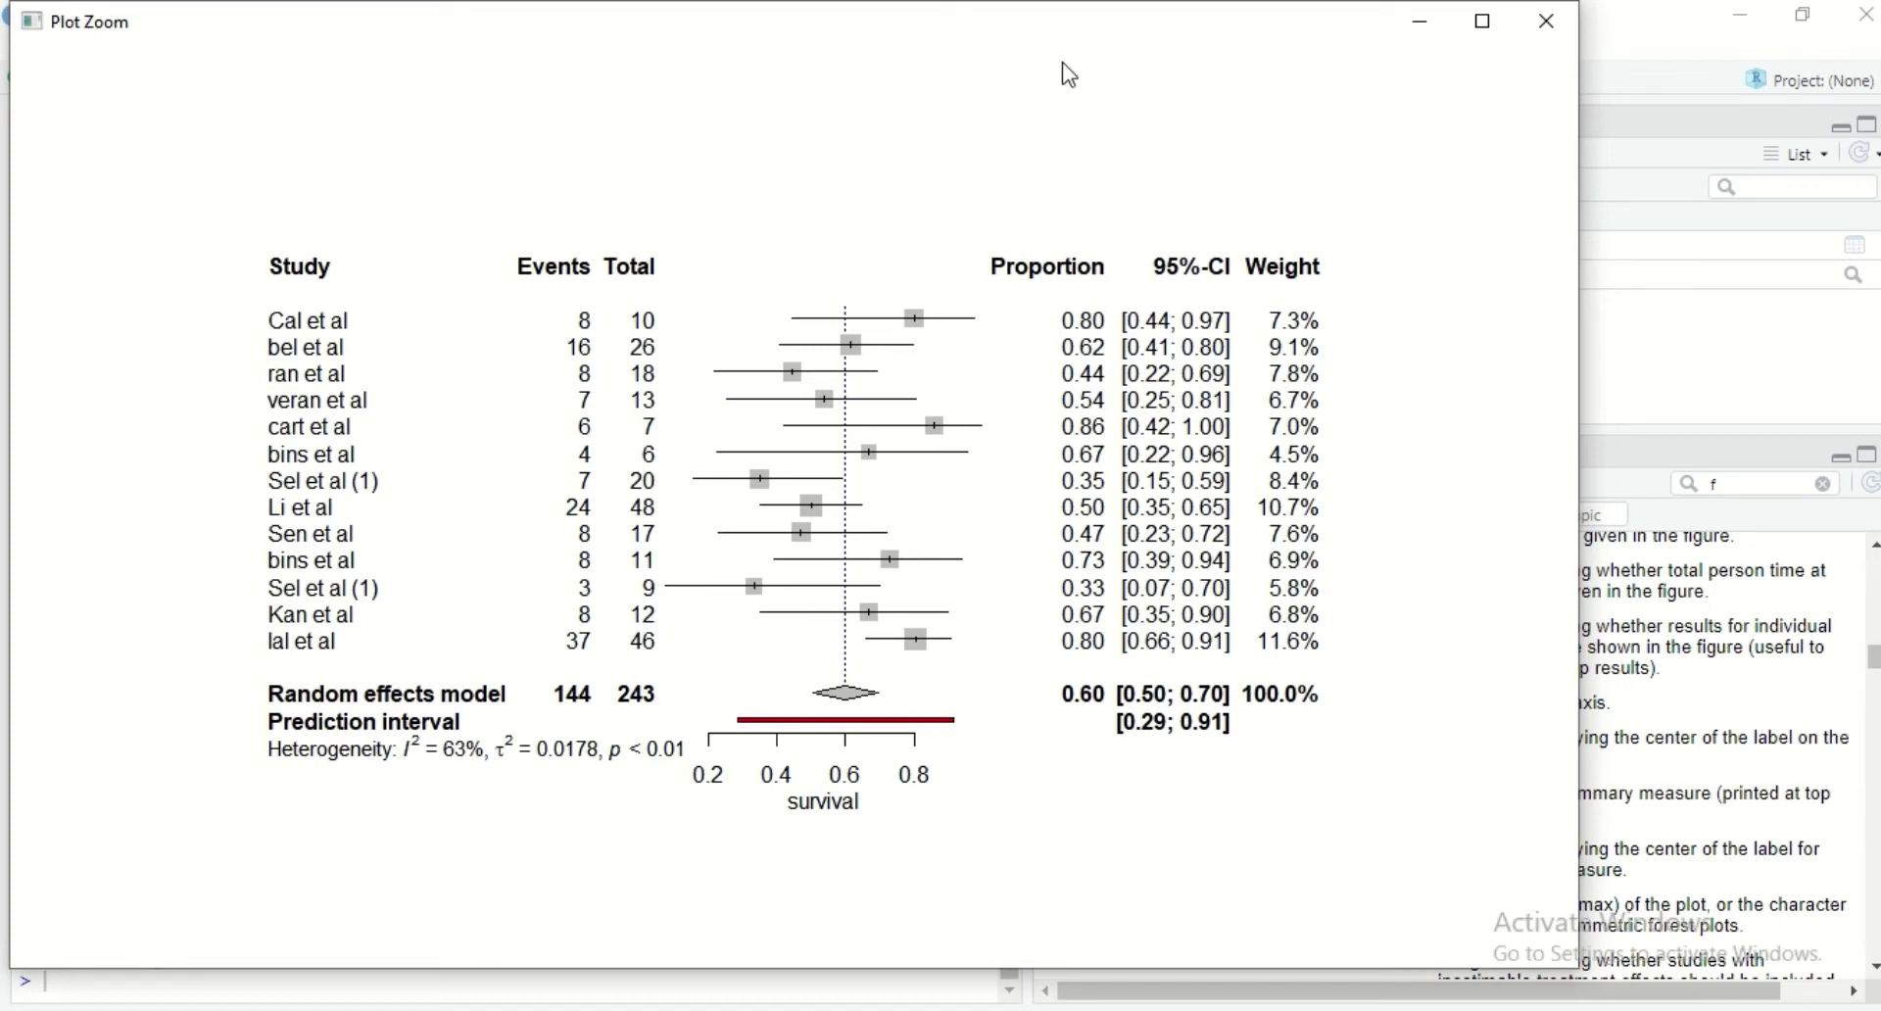
{"action": "left_click", "coordinate": [1431, 21]}
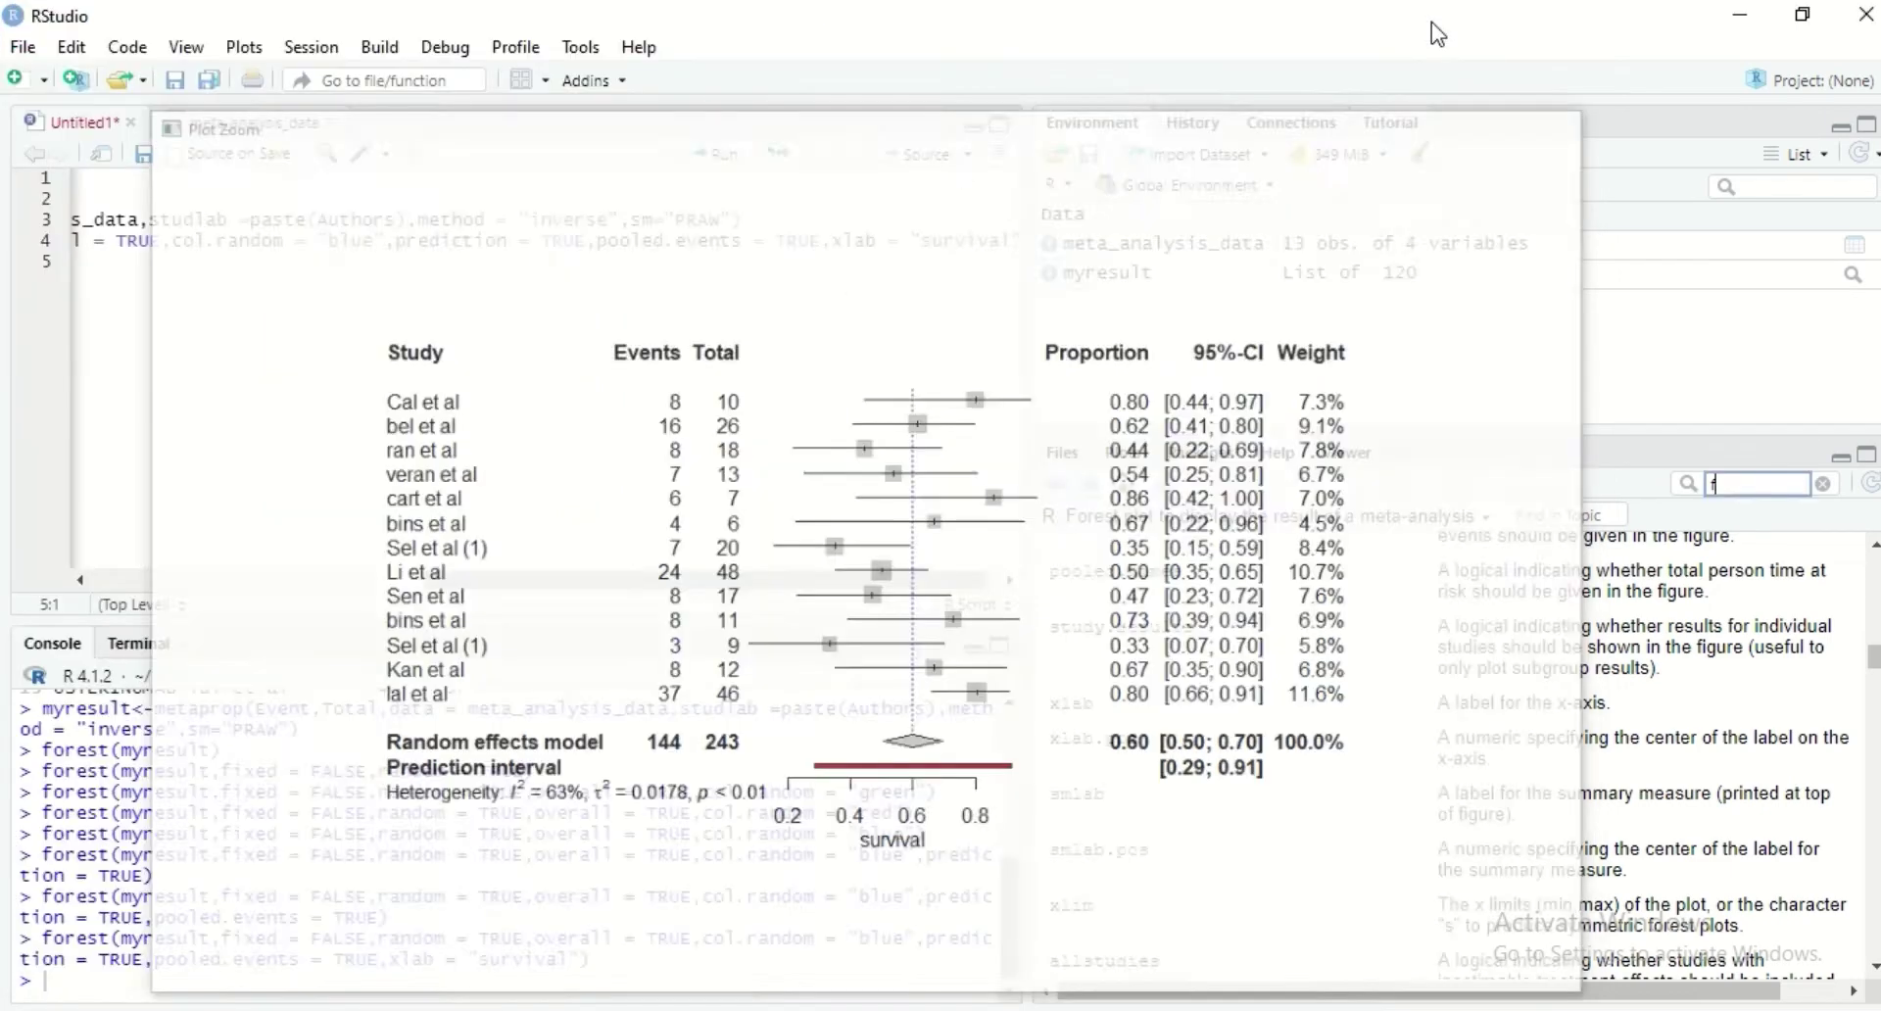
- Add smlab = "OR" after the xlab argument in the forest call
{"action": "left_click", "coordinate": [1015, 244]}
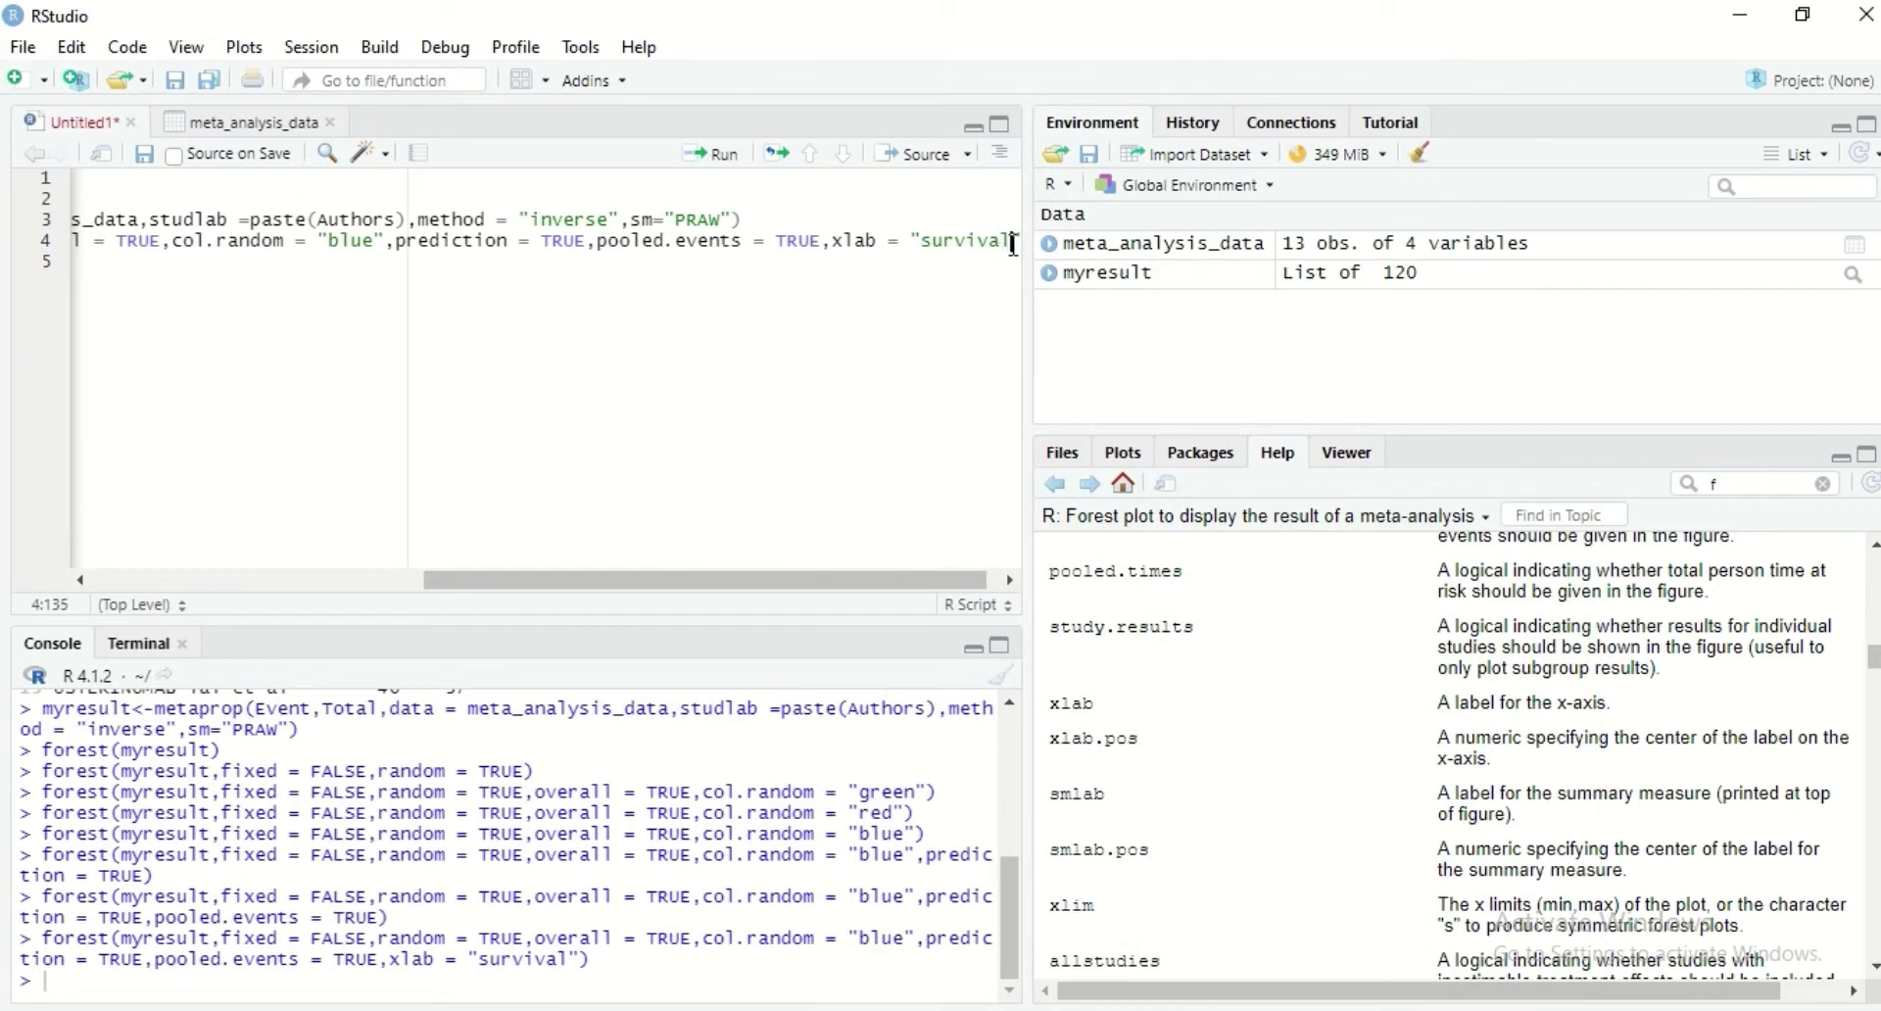
{"action": "key", "text": "Right"}
{"action": "type", "text": ","}
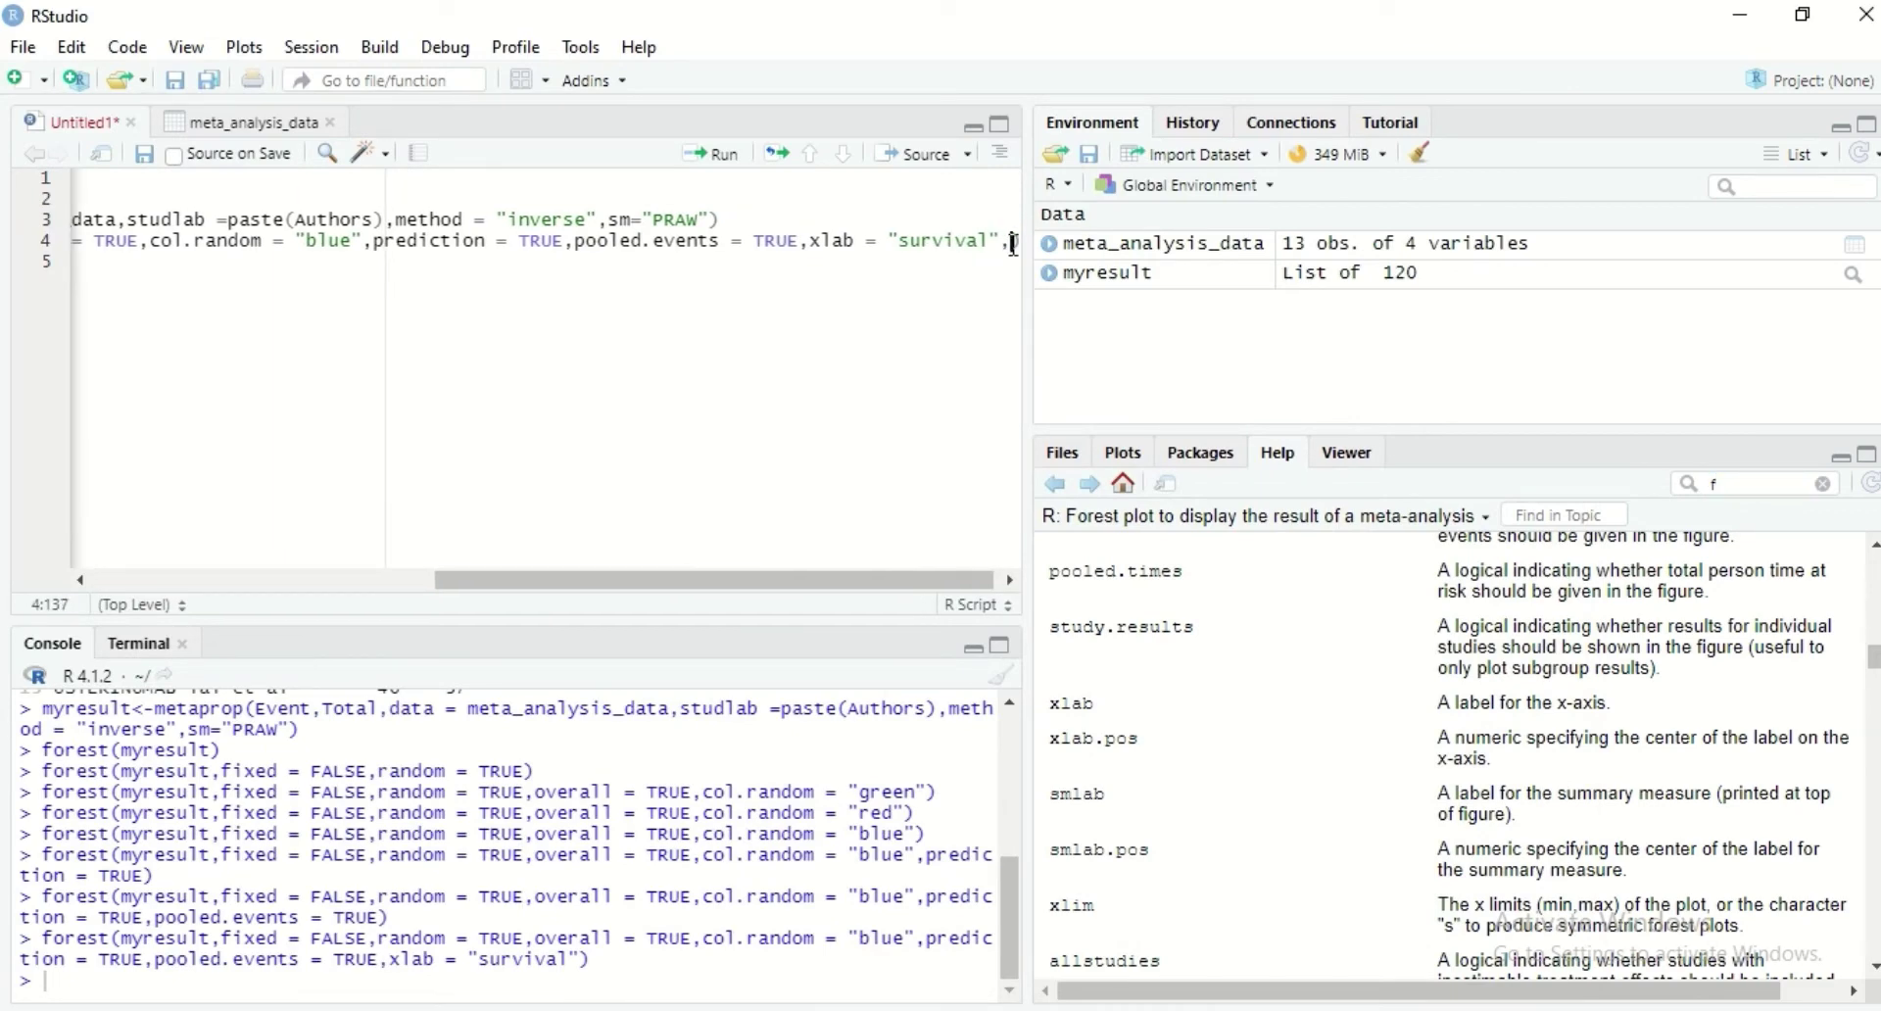
{"action": "type", "text": "sm"}
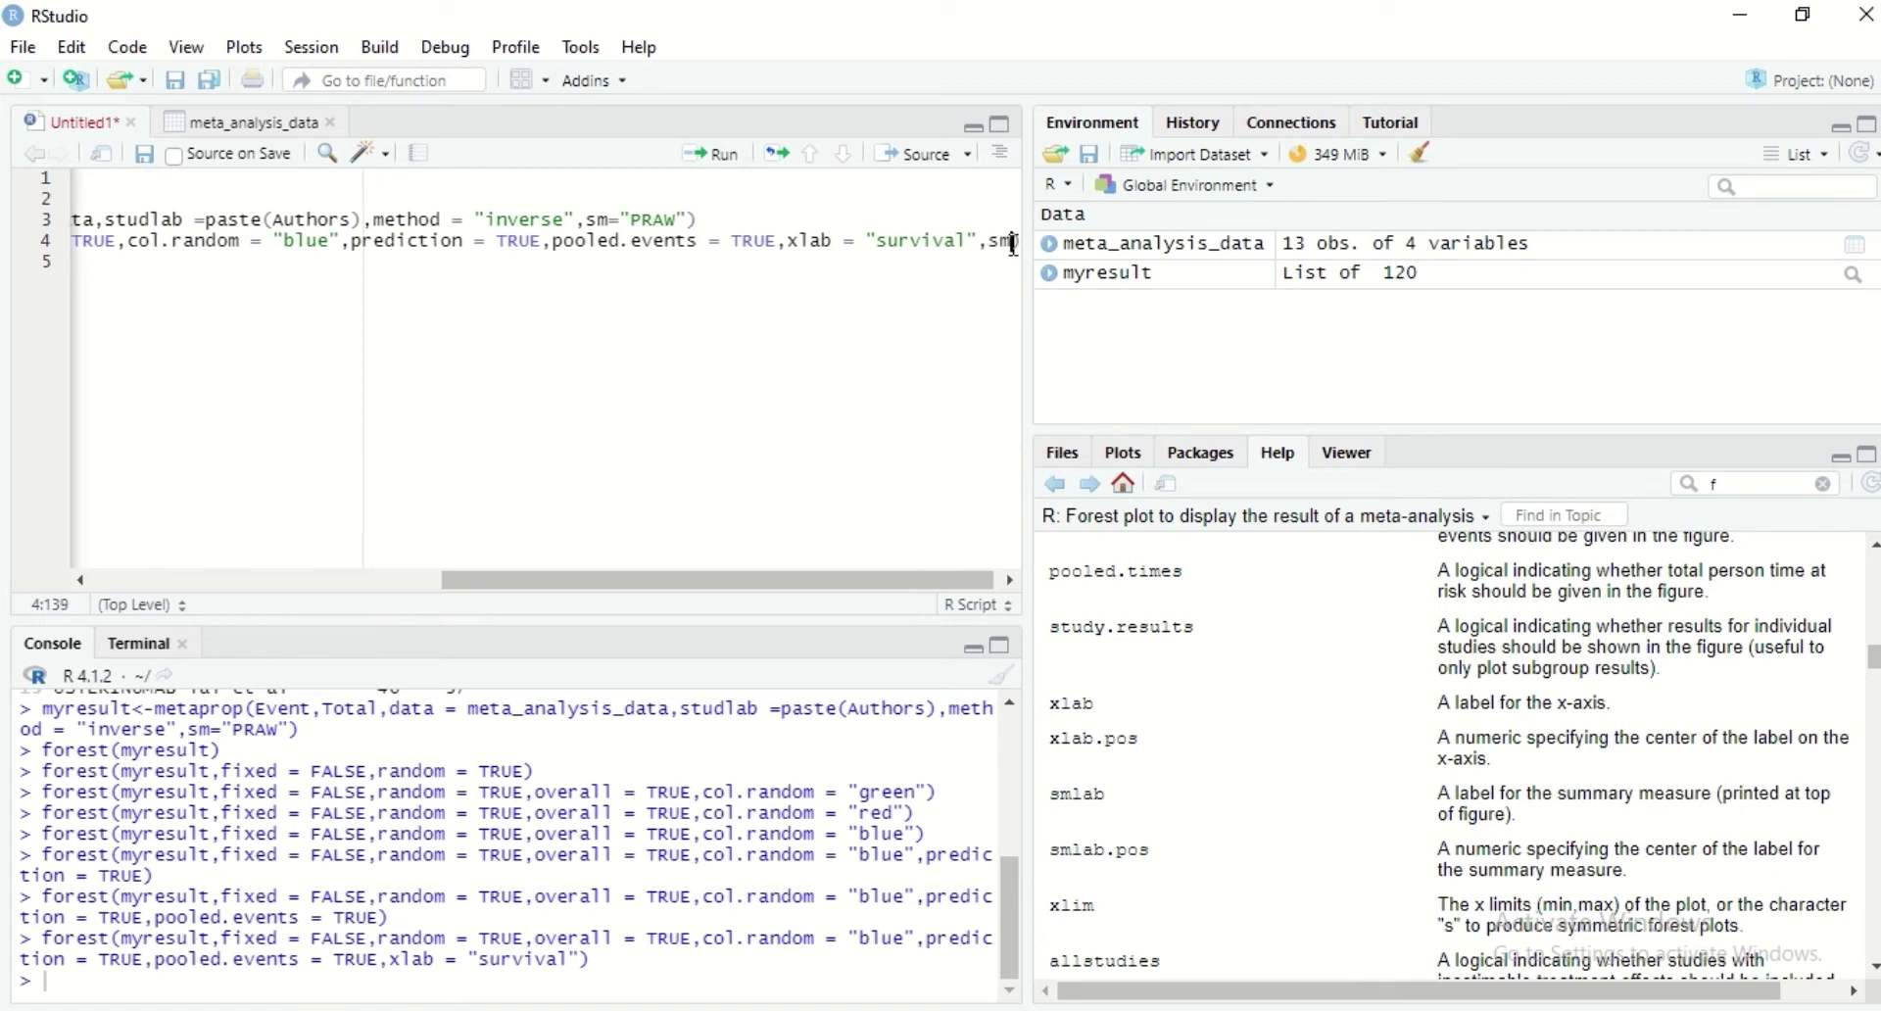
{"action": "type", "text": "lab"}
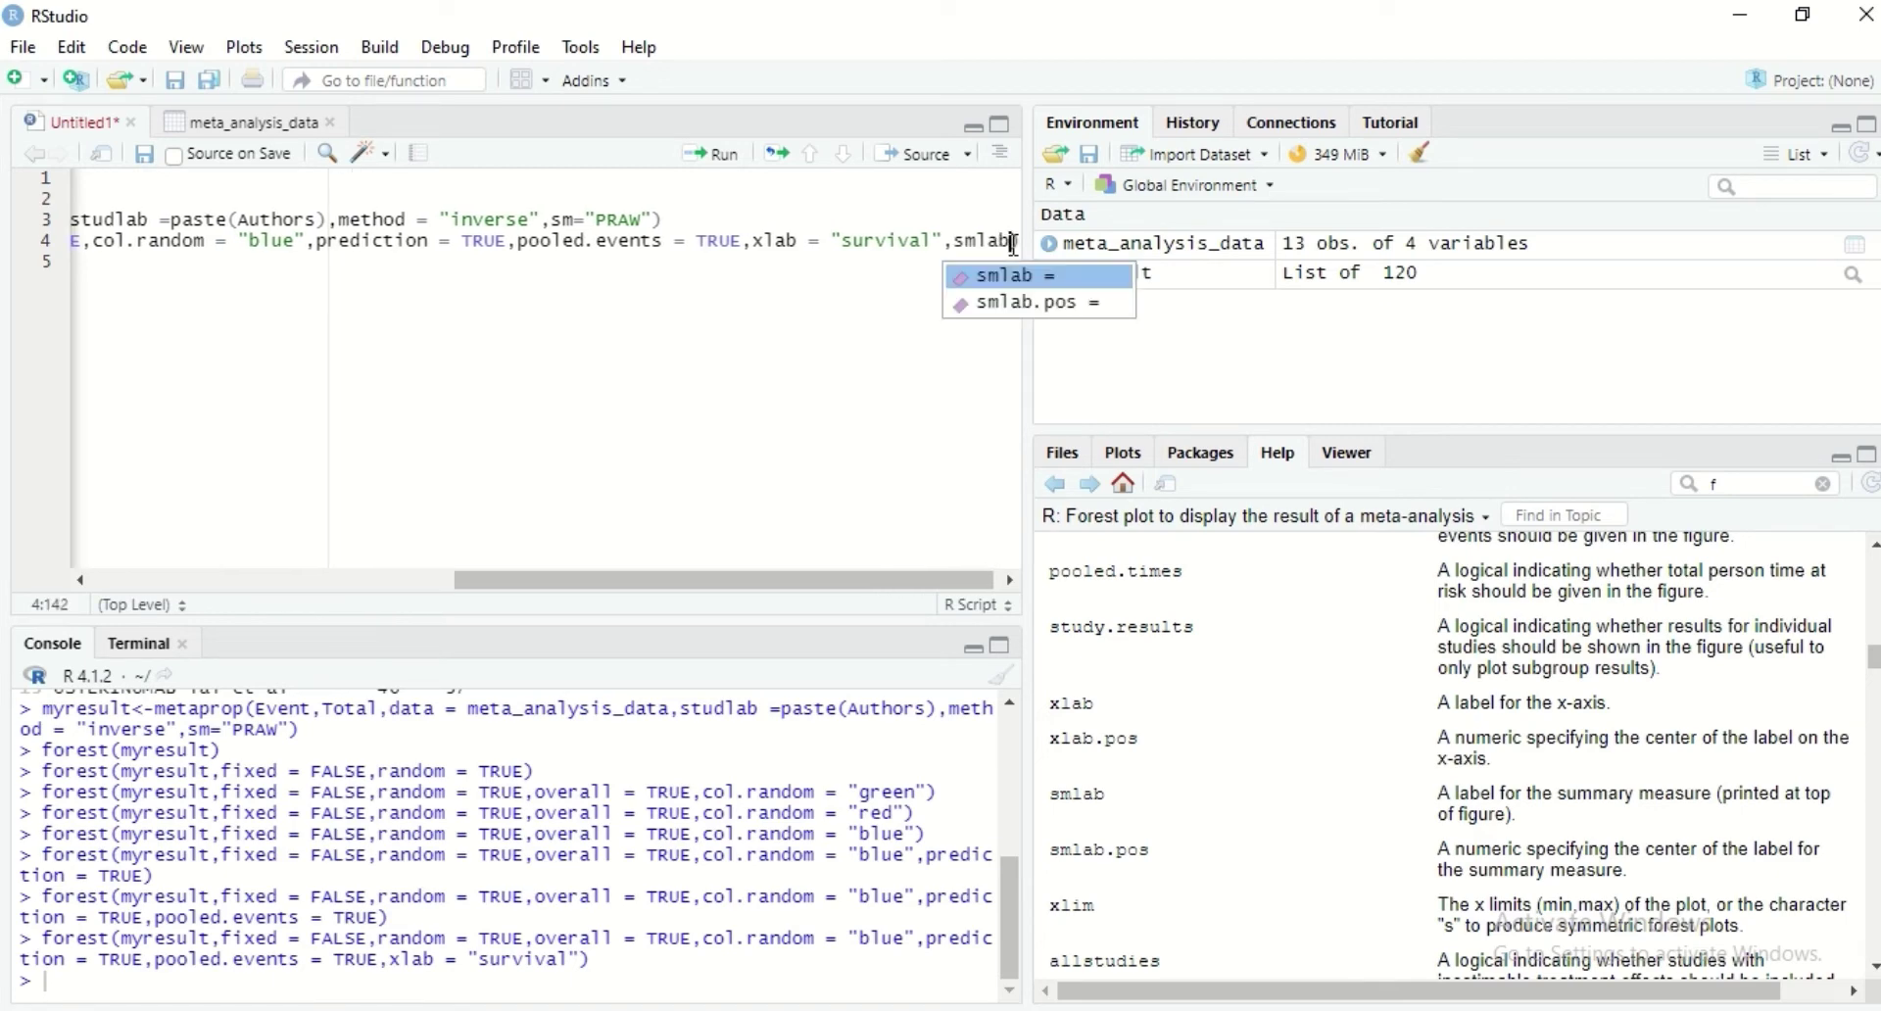
{"action": "key", "text": "Tab"}
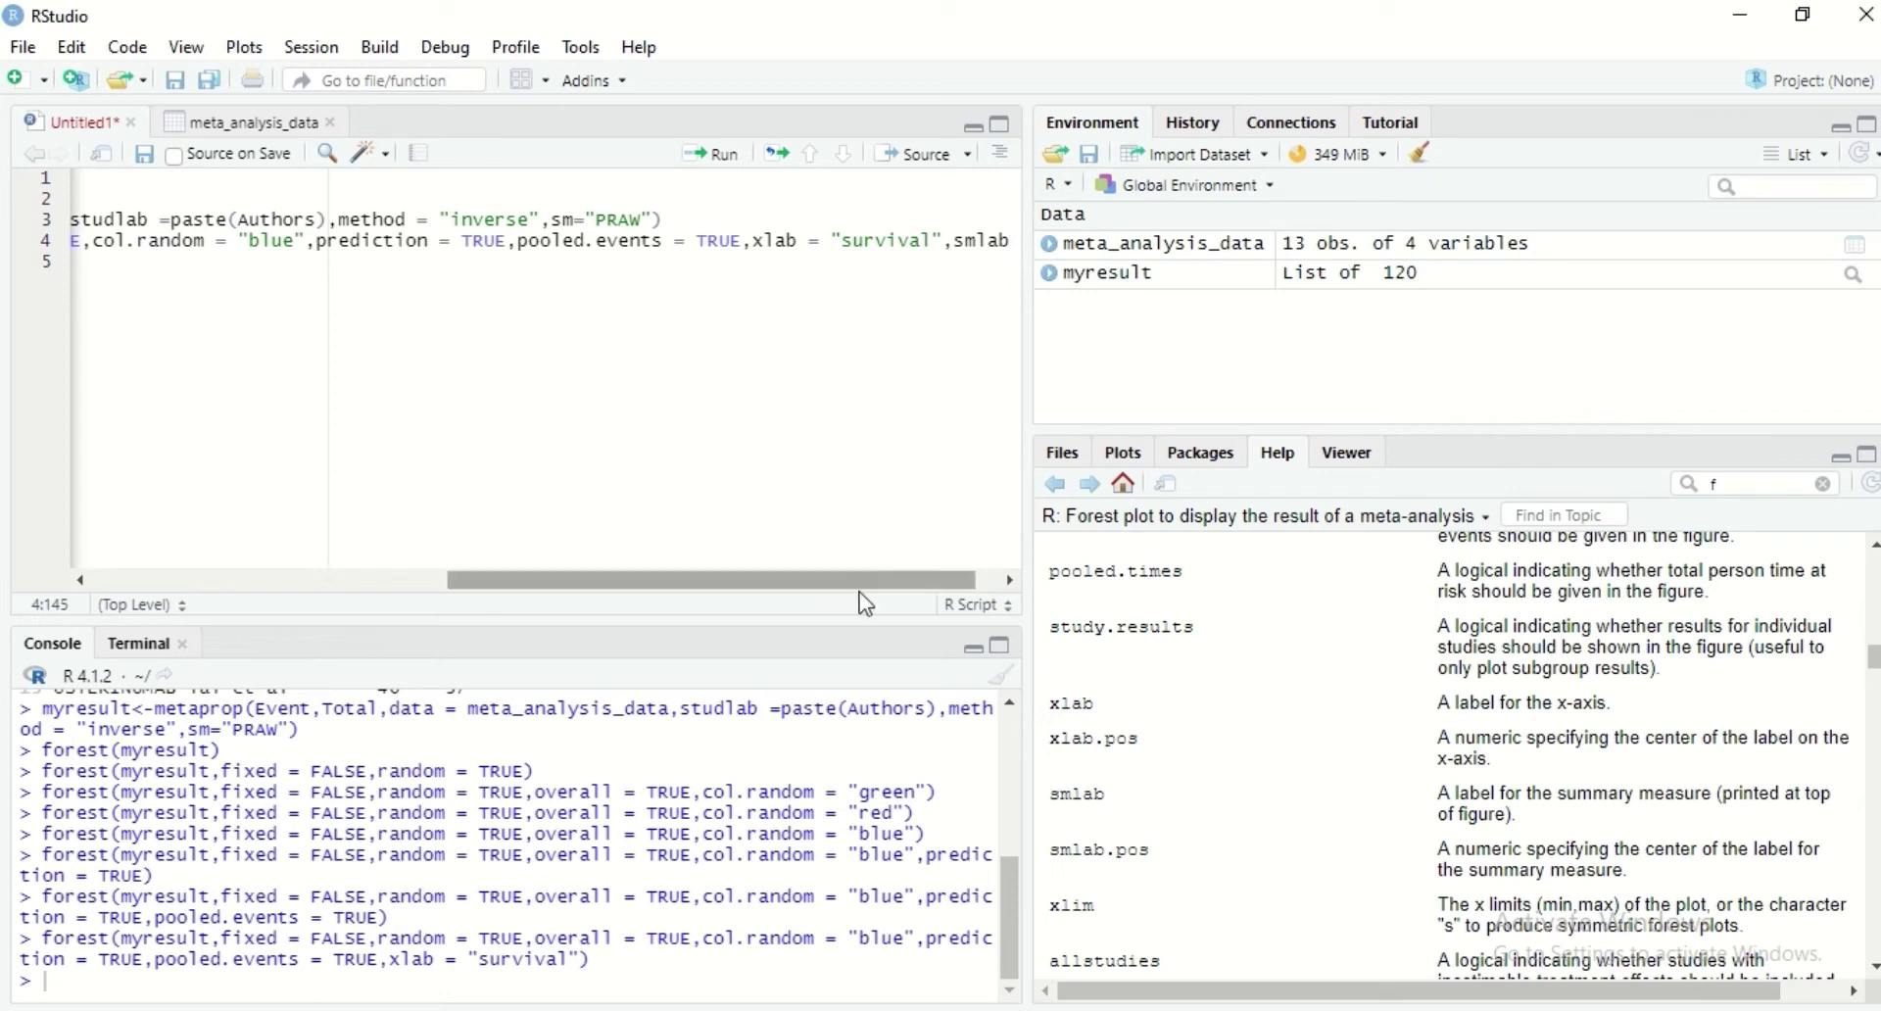
{"action": "left_click_drag", "start_coordinate": [860, 576], "coordinate": [920, 580]}
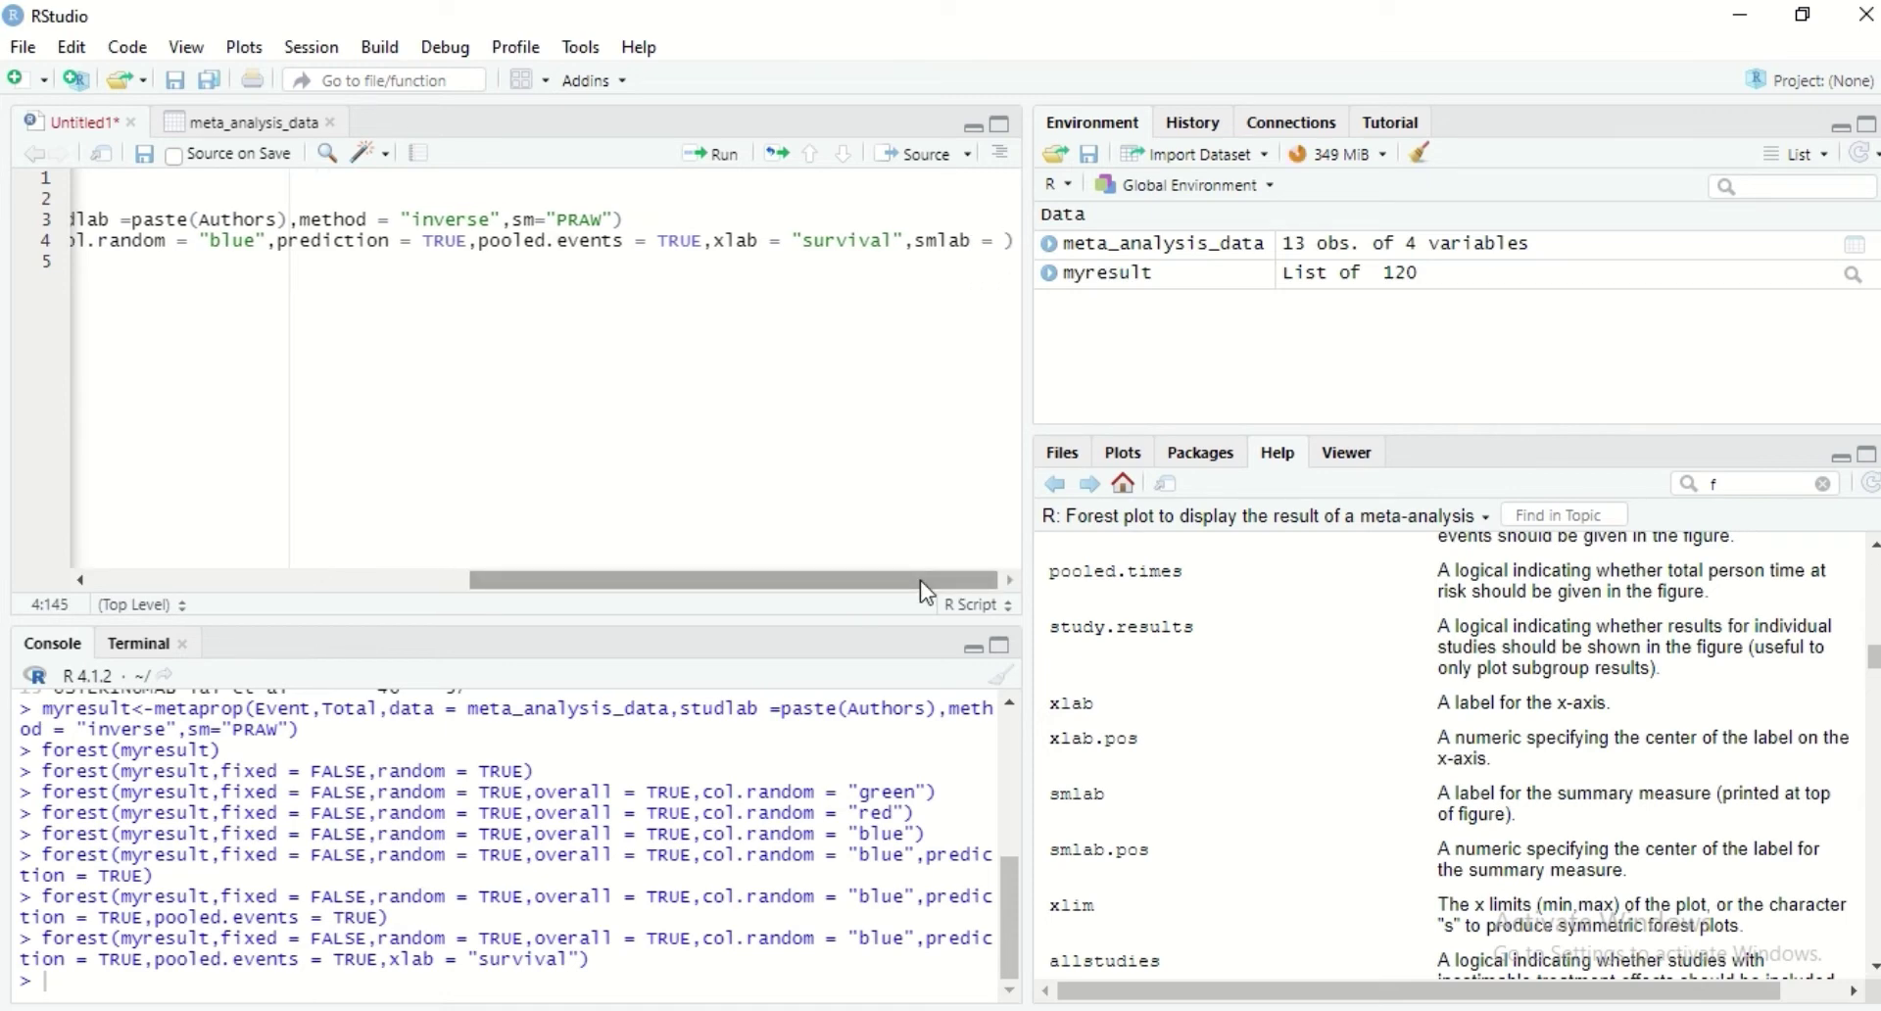
{"action": "type", "text": "\"OR"}
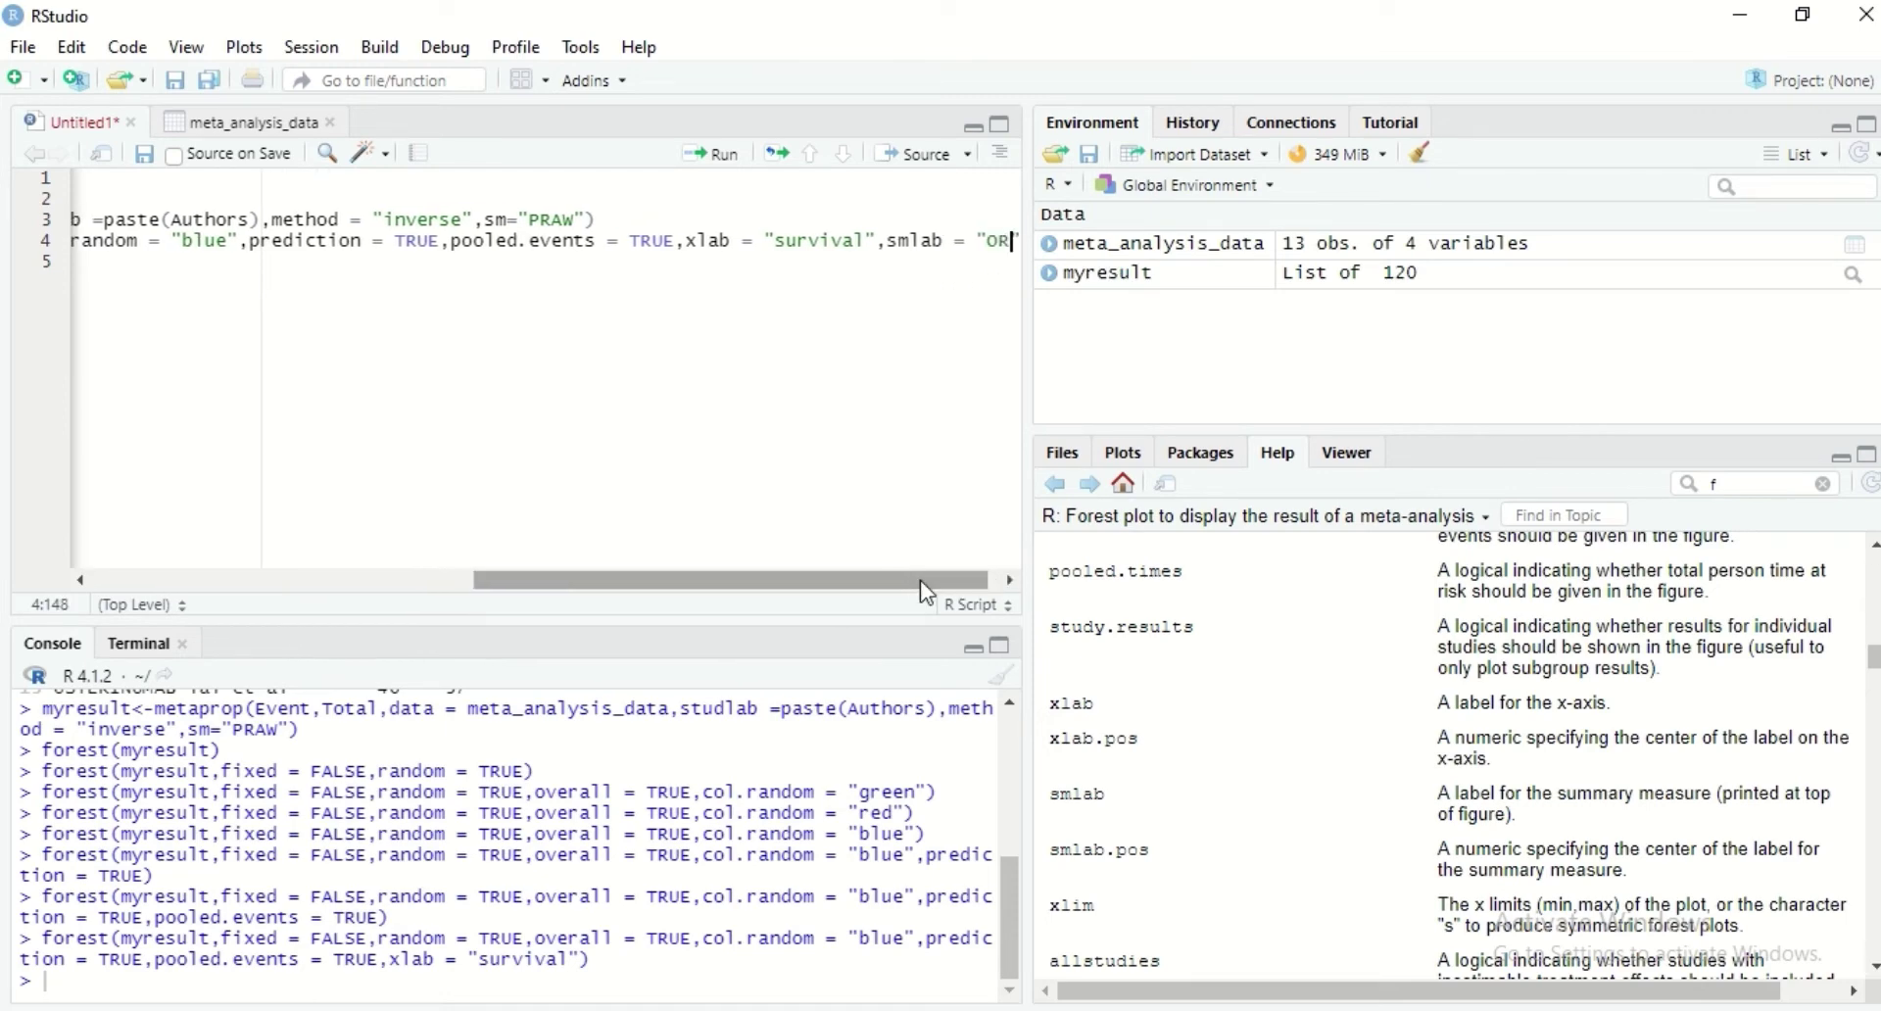
- Run the forest call with smlab and check the summary measure label at the top of the enlarged plot
{"action": "left_click", "coordinate": [730, 160]}
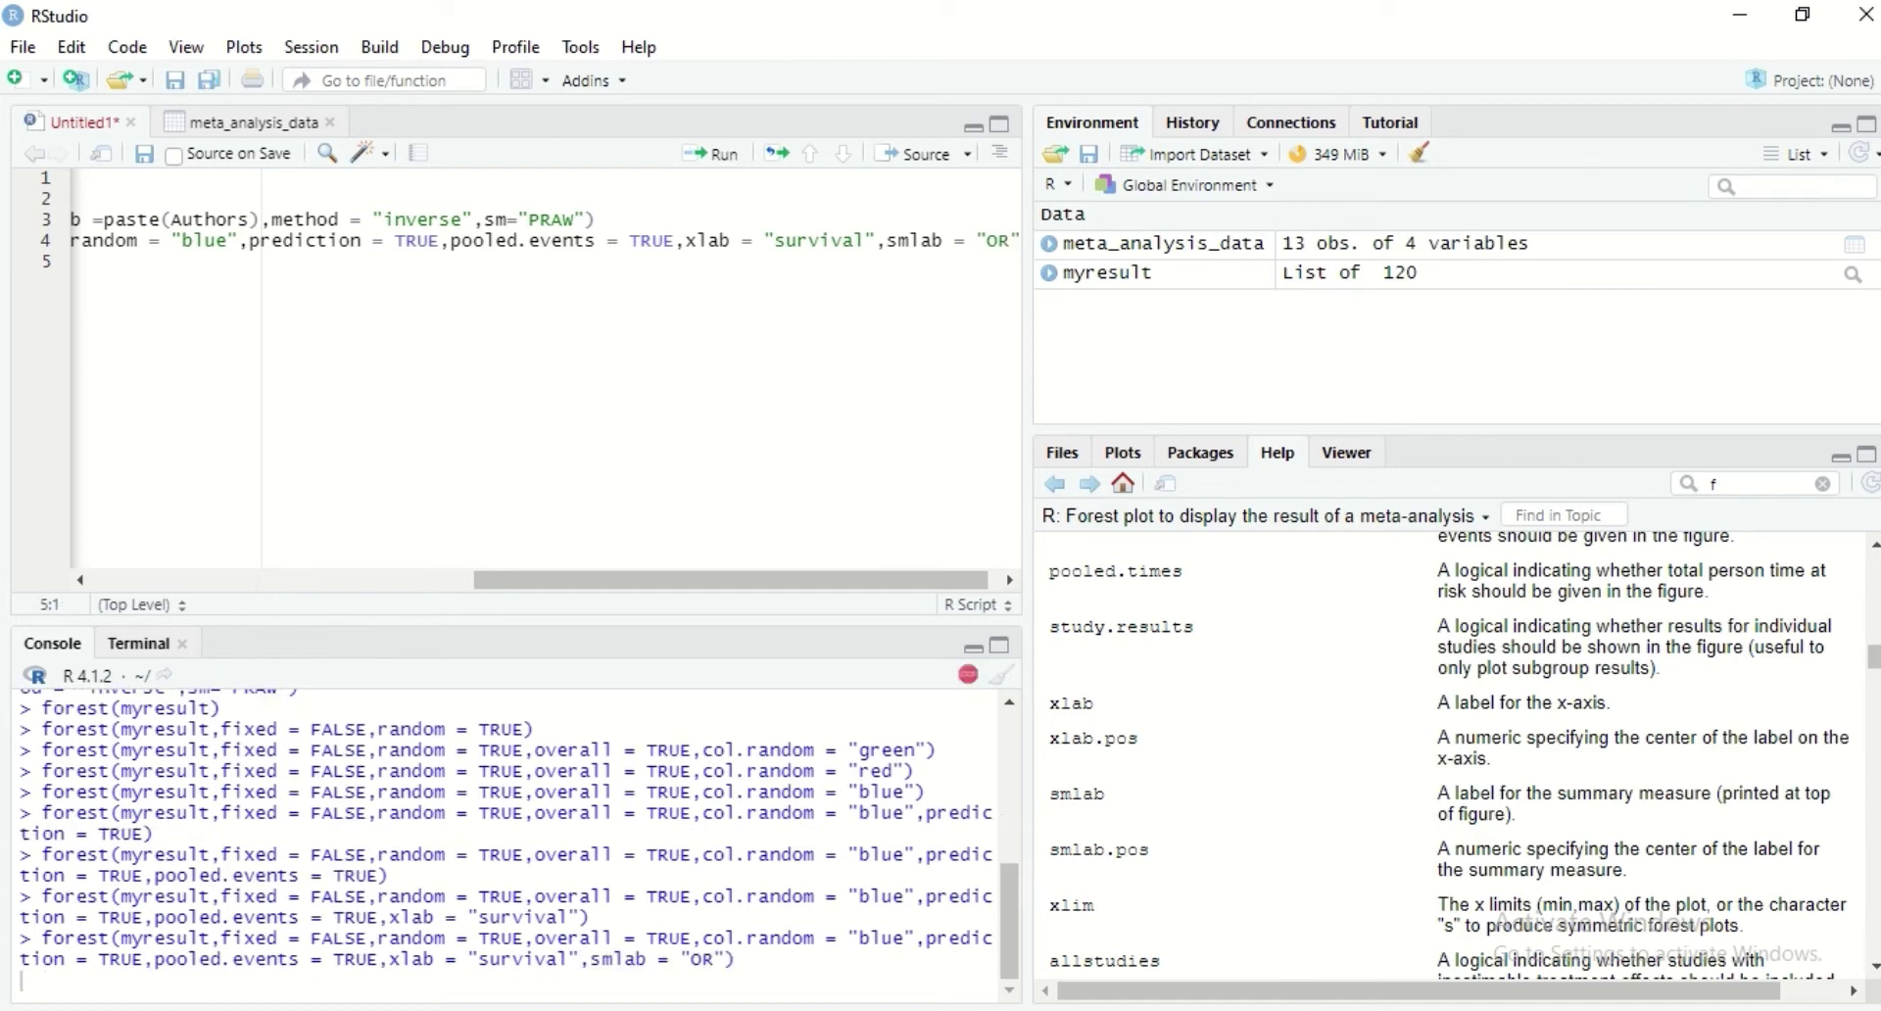
{"action": "mouse_move", "coordinate": [1309, 1009]}
{"action": "left_click", "coordinate": [1471, 950]}
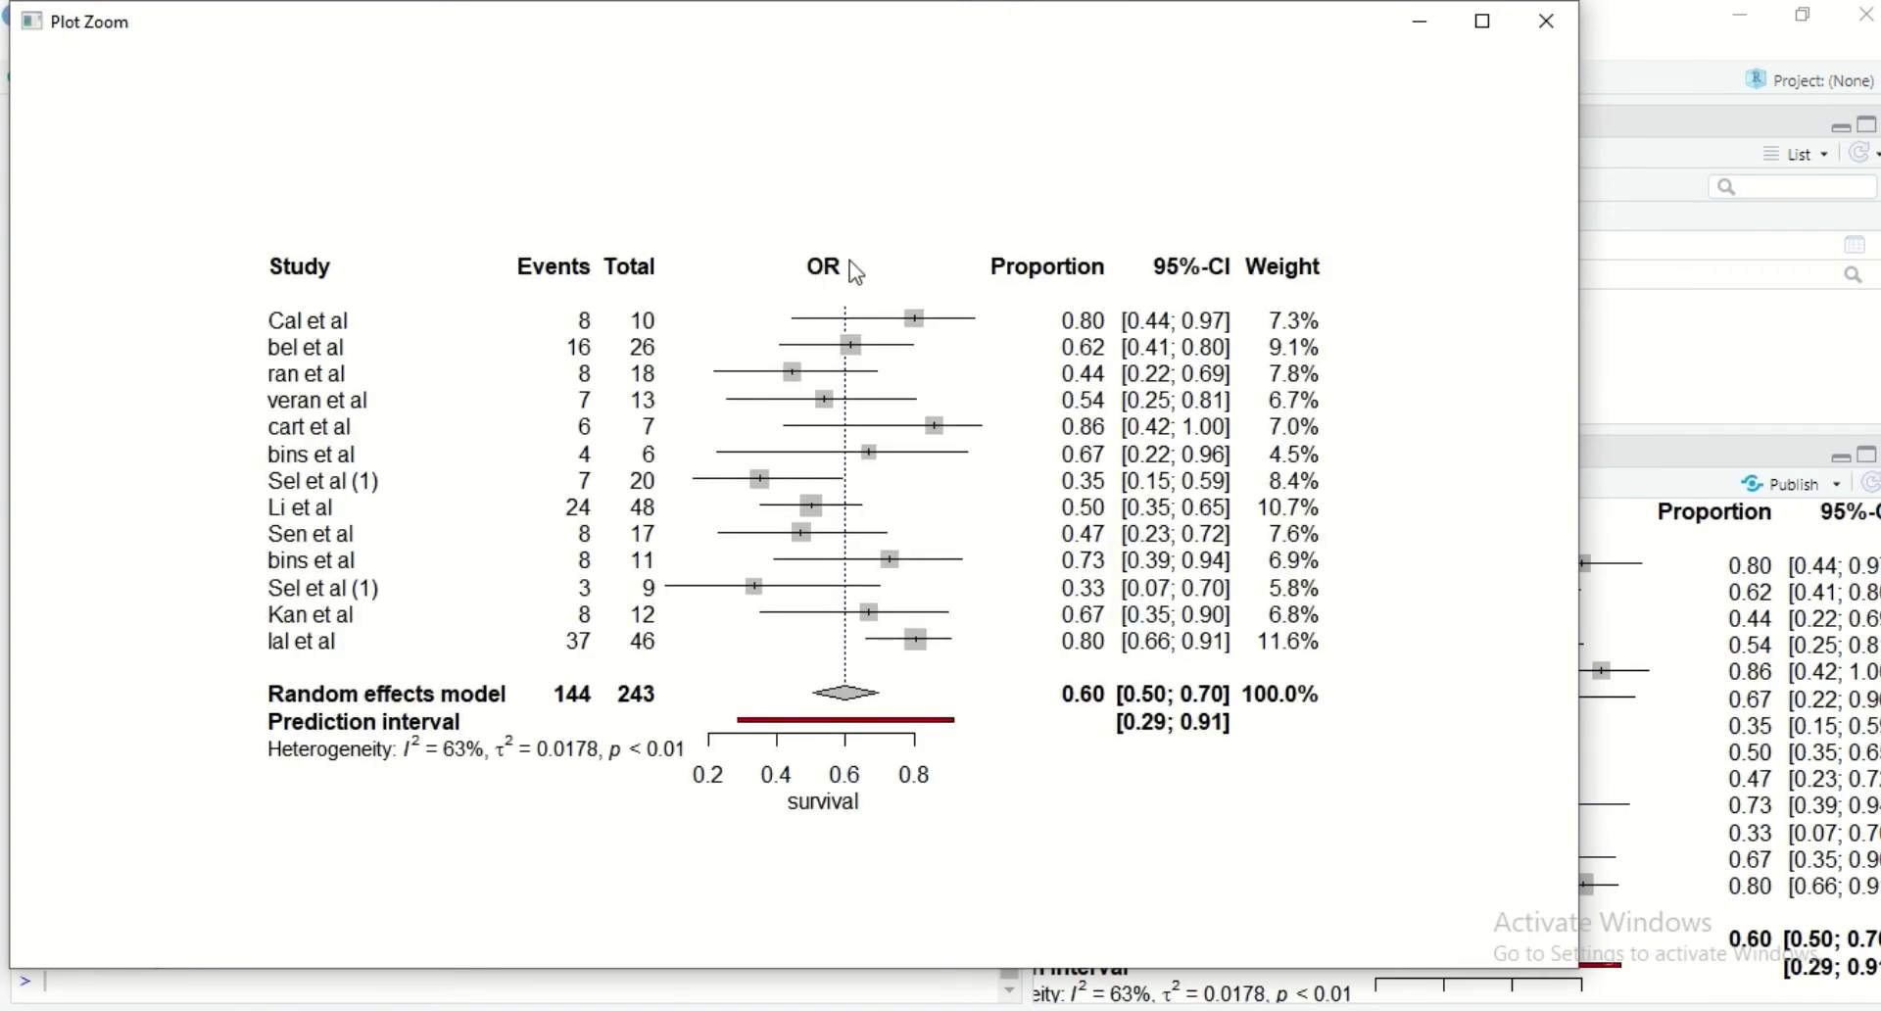
{"action": "left_click", "coordinate": [1417, 29]}
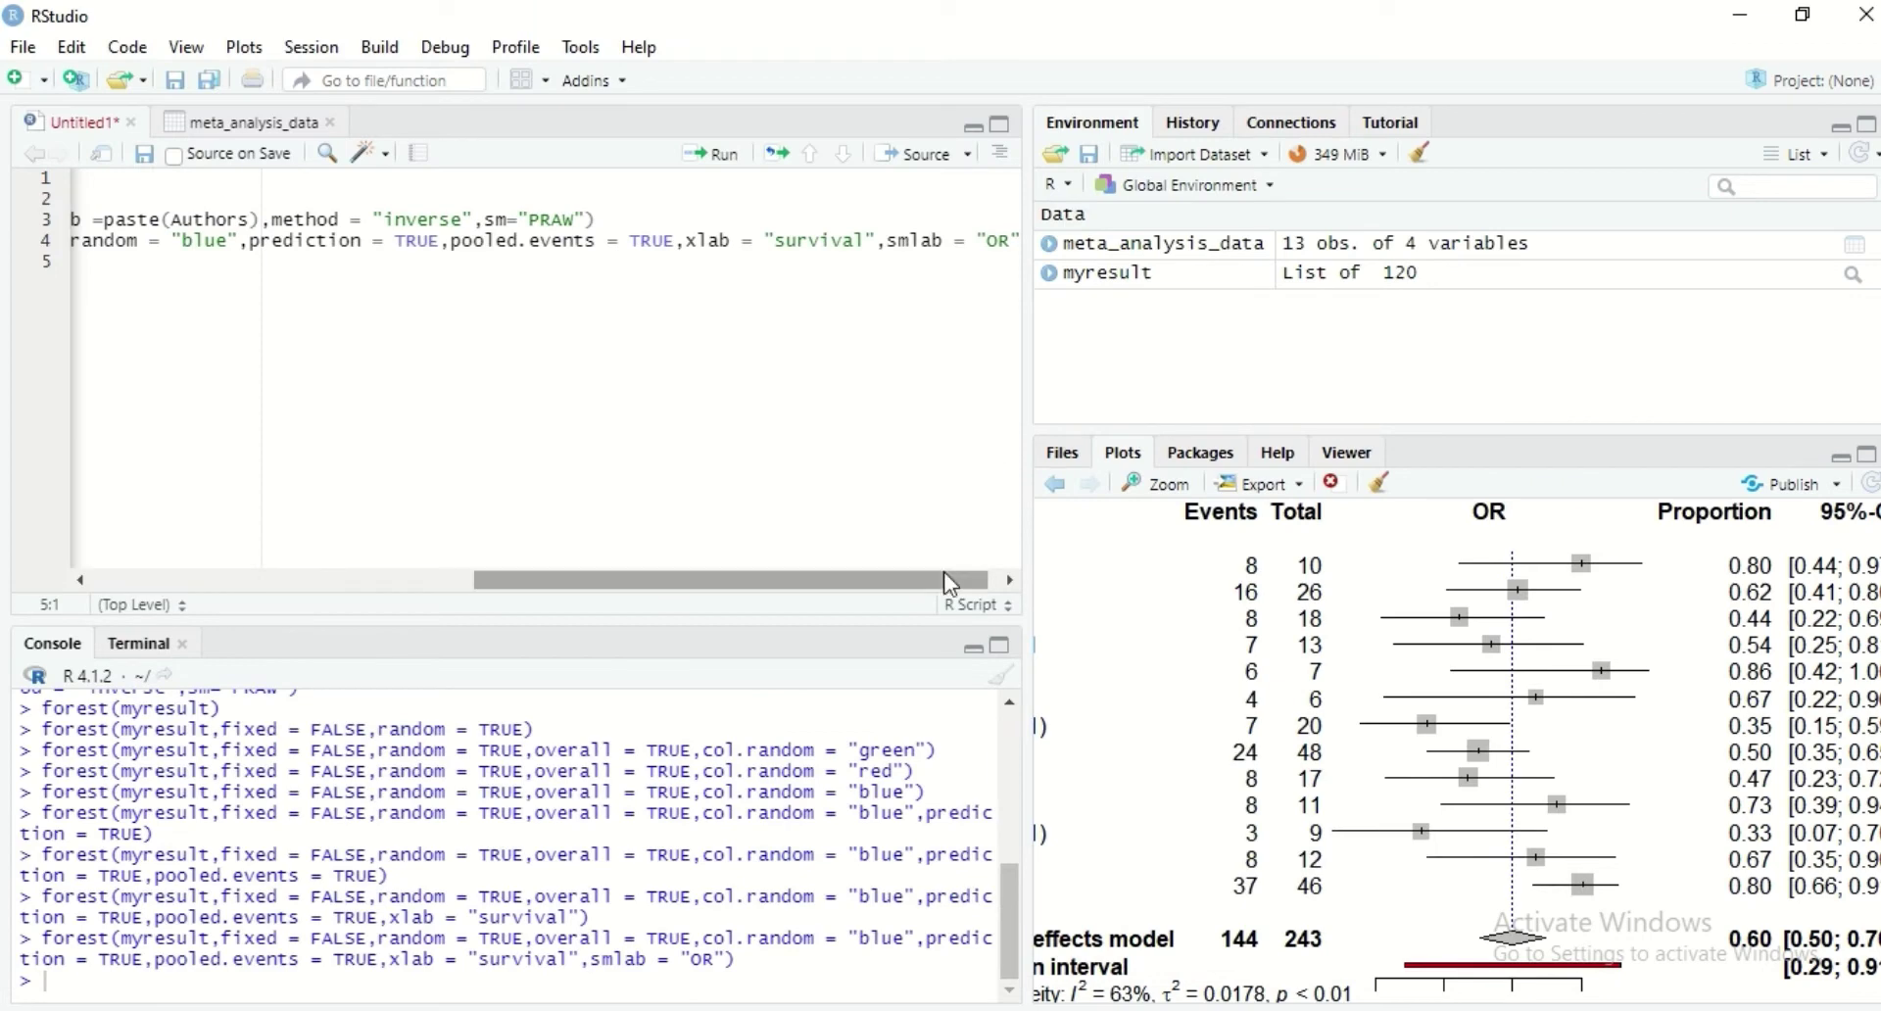
- Read the xlim description in the forest help, compare it with the enlarged plot's x-axis, and browse the neighbouring weight arguments
{"action": "left_click_drag", "start_coordinate": [956, 575], "coordinate": [964, 575]}
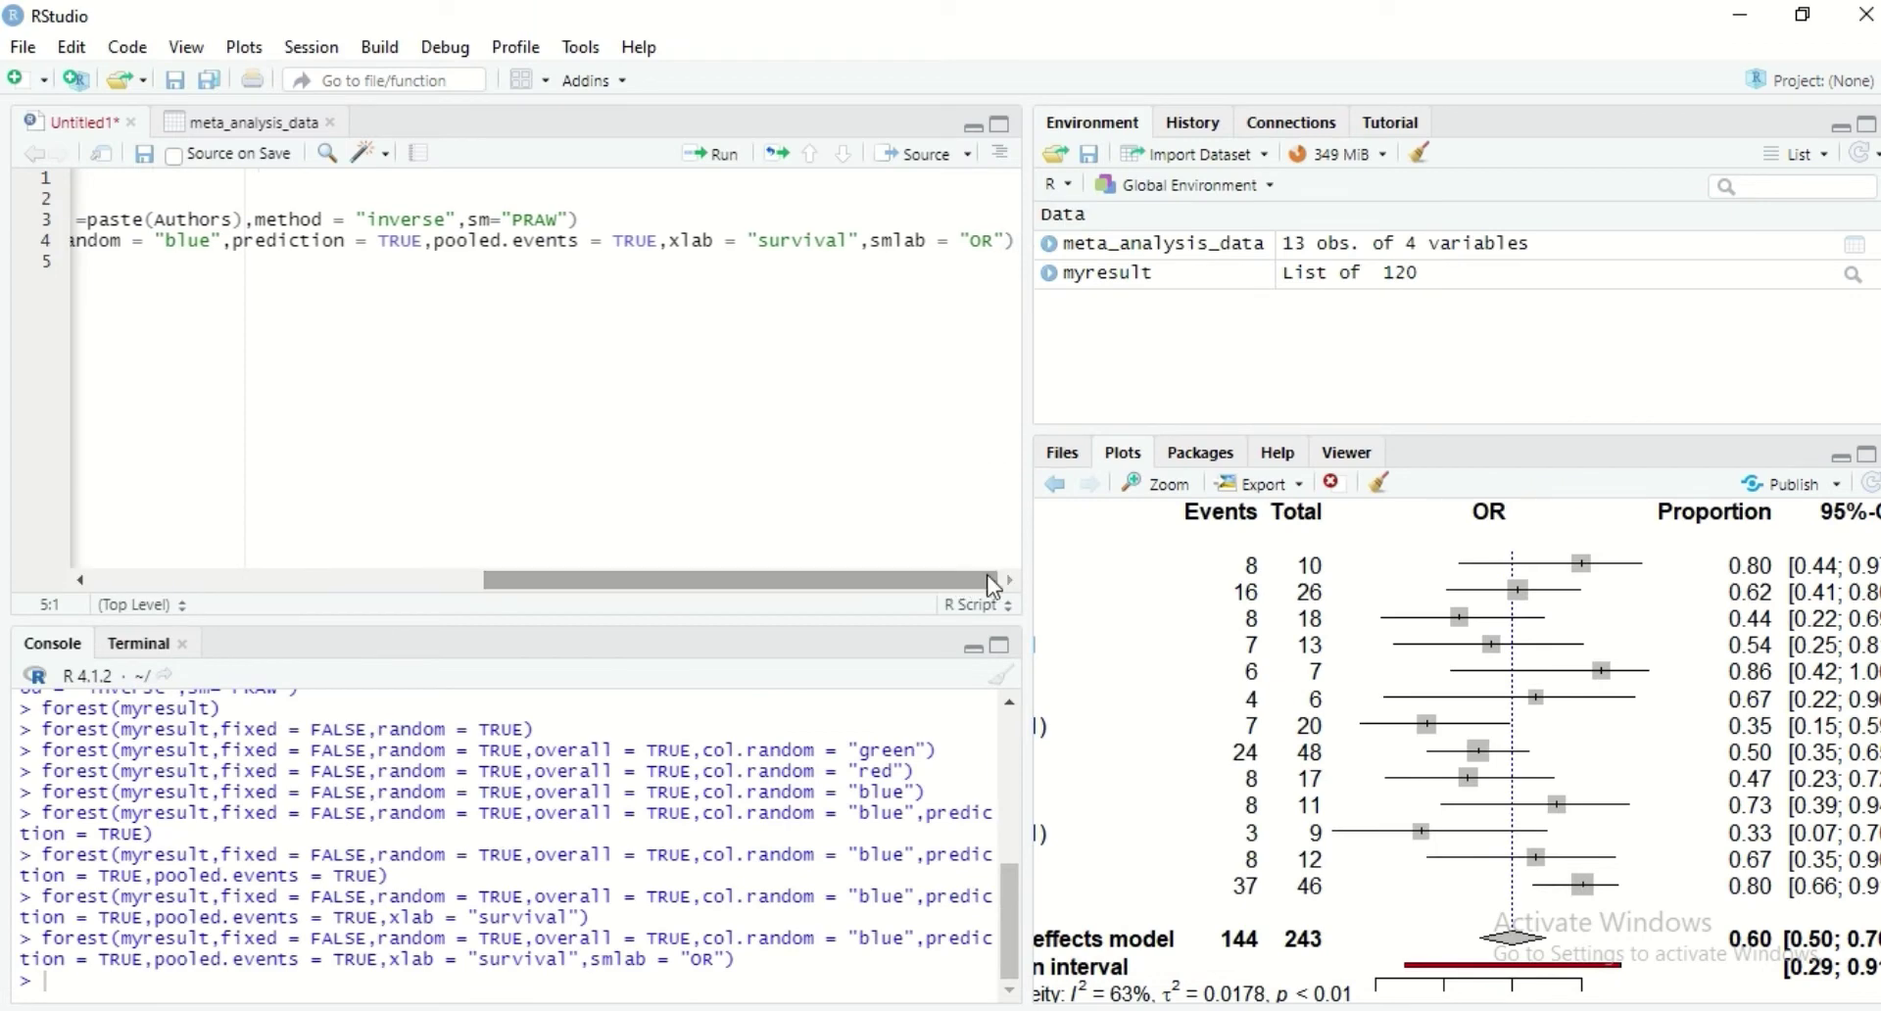
{"action": "left_click", "coordinate": [1279, 453]}
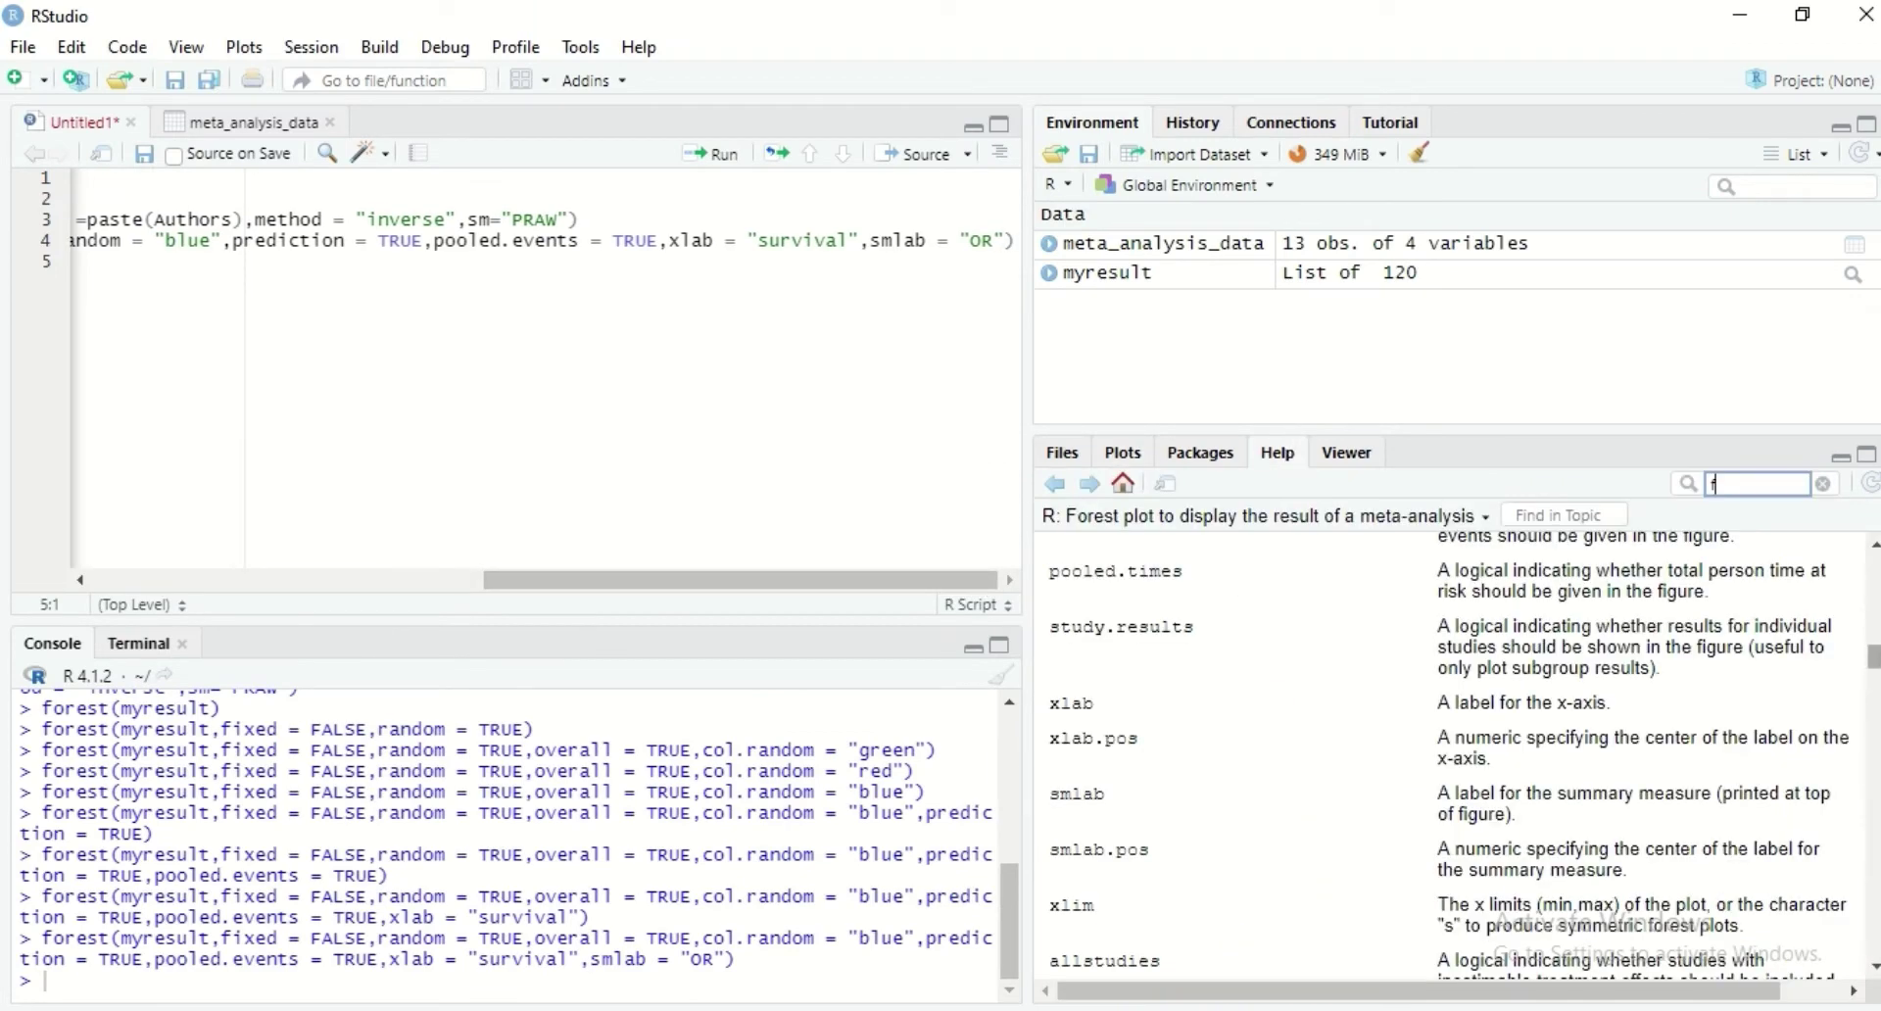
{"action": "scroll", "coordinate": [1389, 688], "scroll_direction": "down", "scroll_amount": 3}
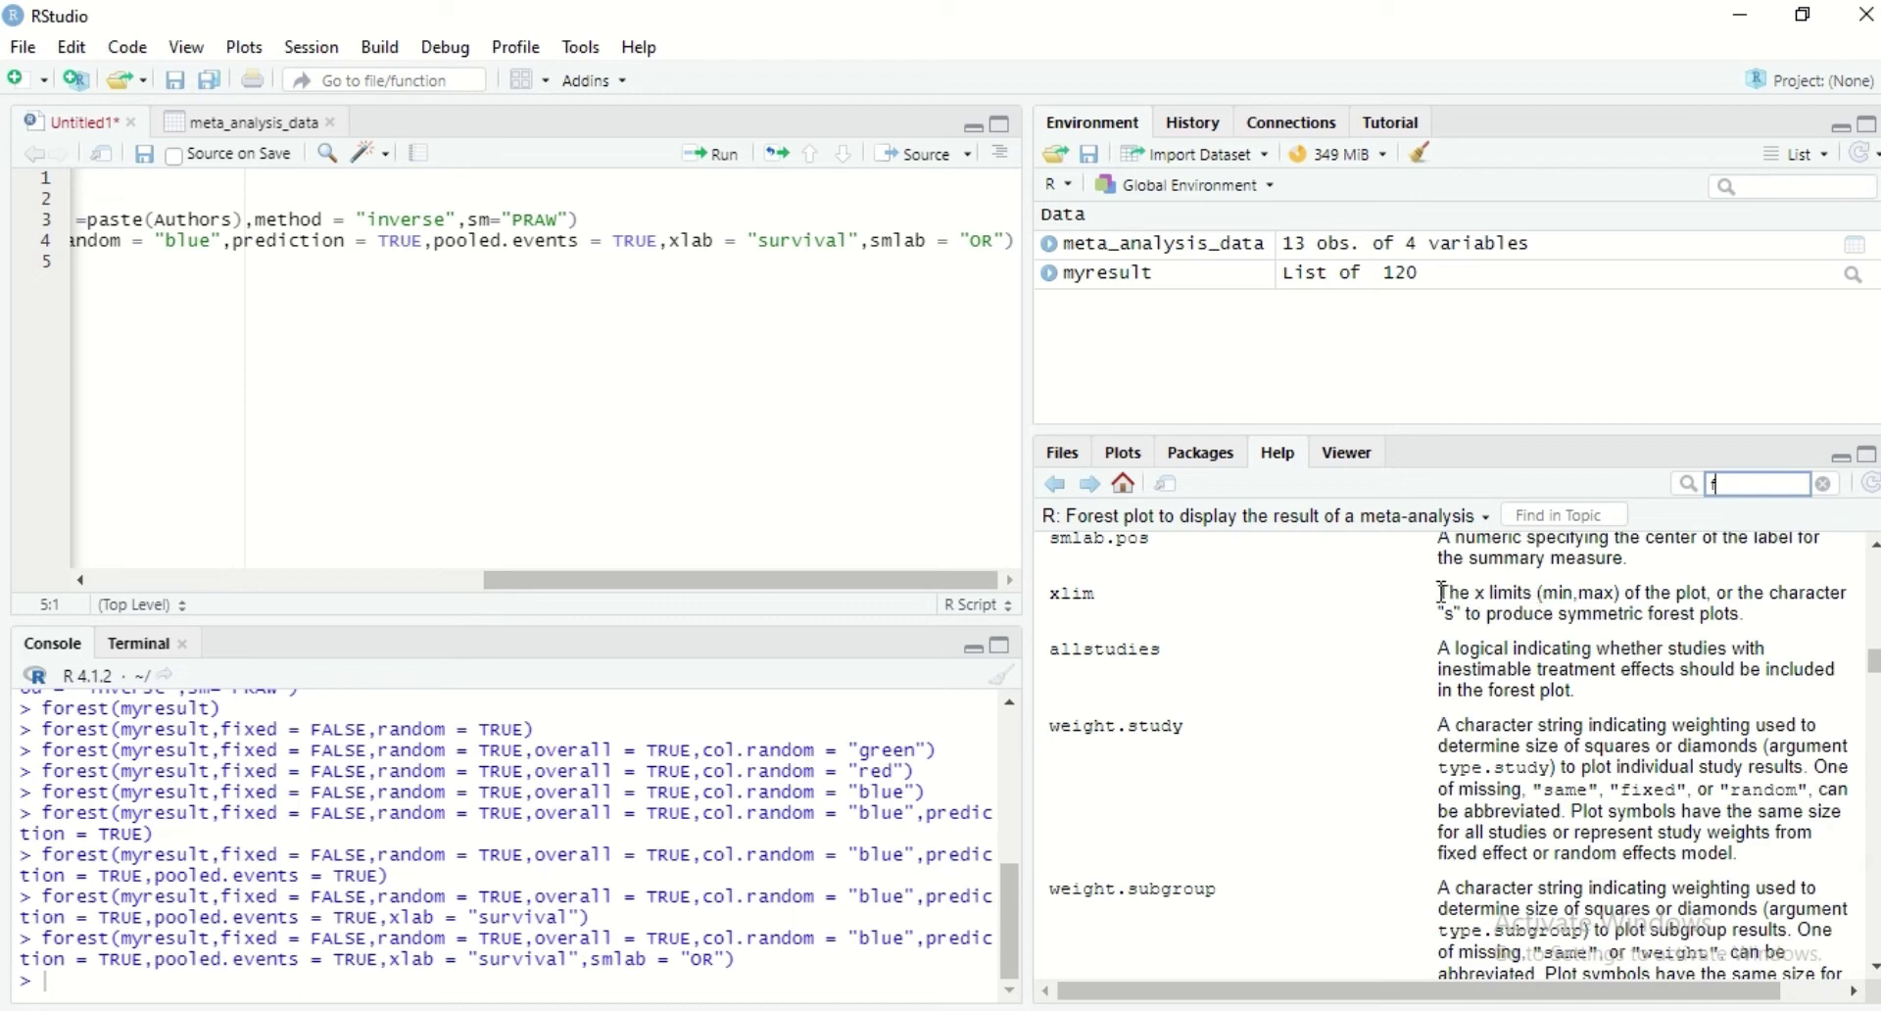
{"action": "left_click_drag", "start_coordinate": [1442, 592], "coordinate": [1748, 617]}
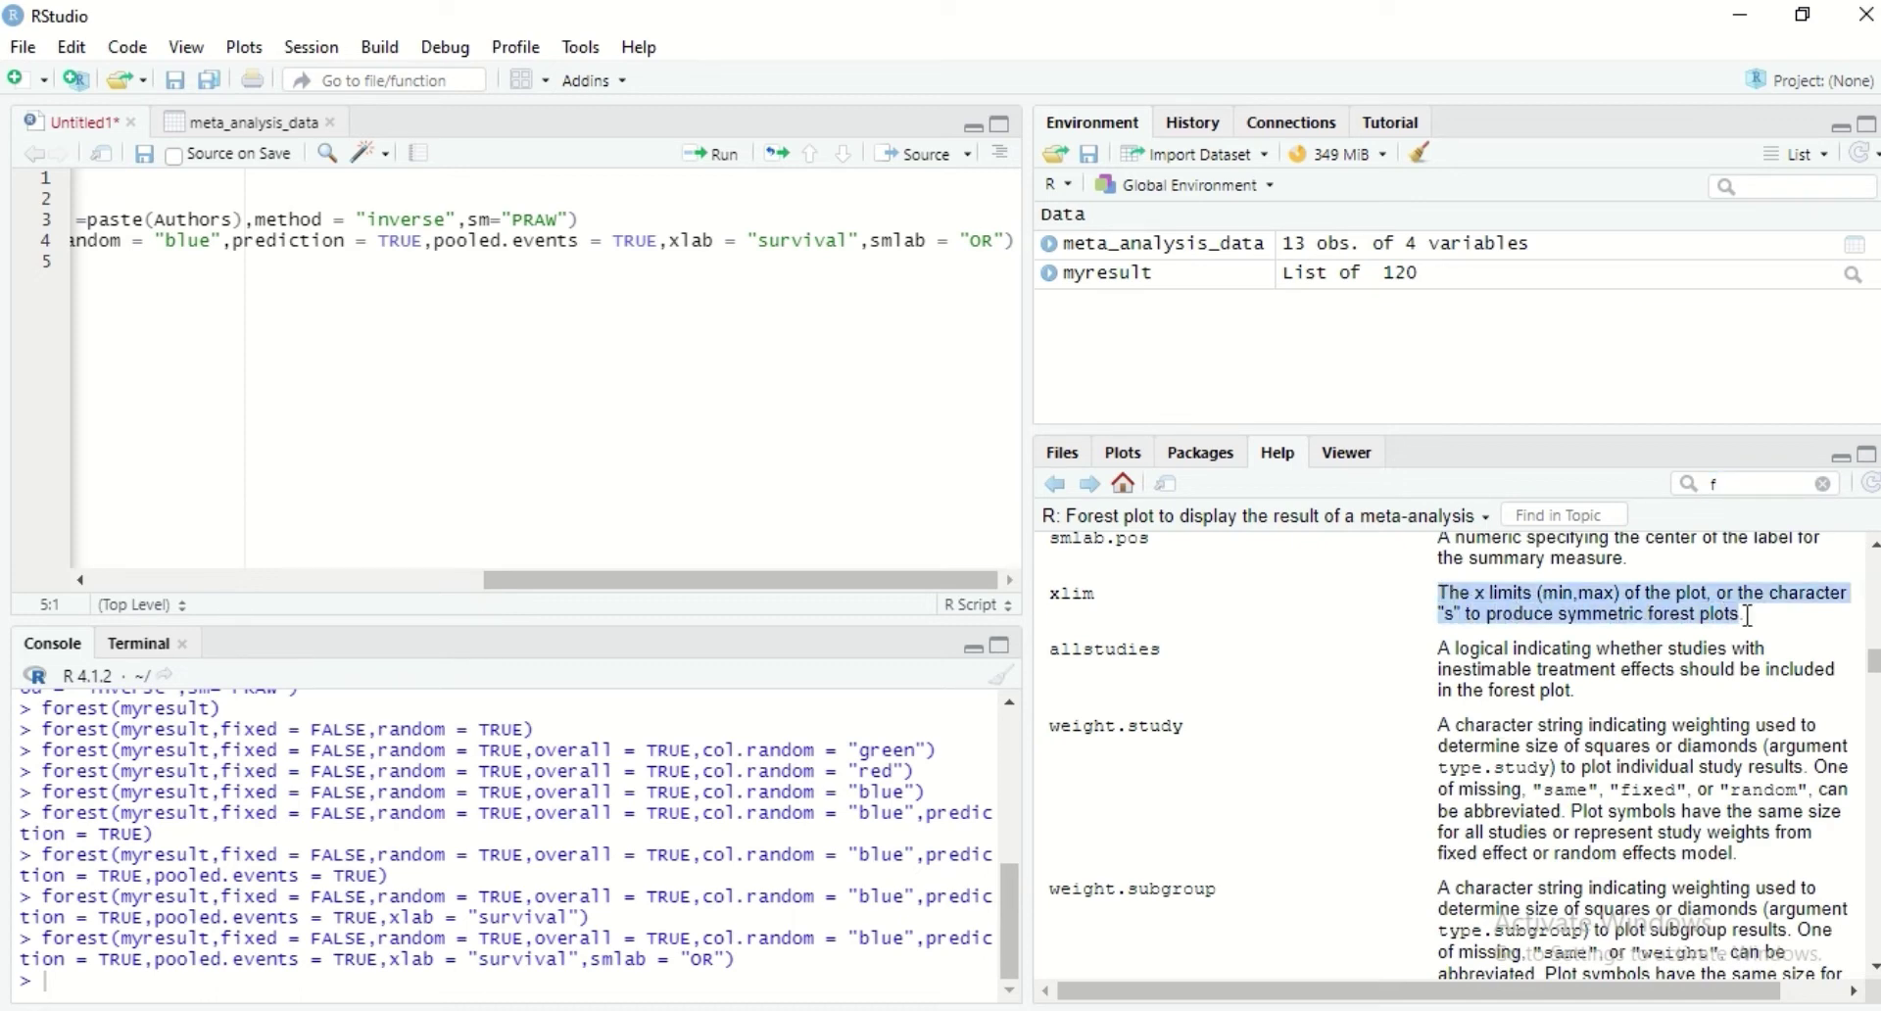
{"action": "mouse_move", "coordinate": [1469, 1001]}
{"action": "left_click", "coordinate": [1489, 943]}
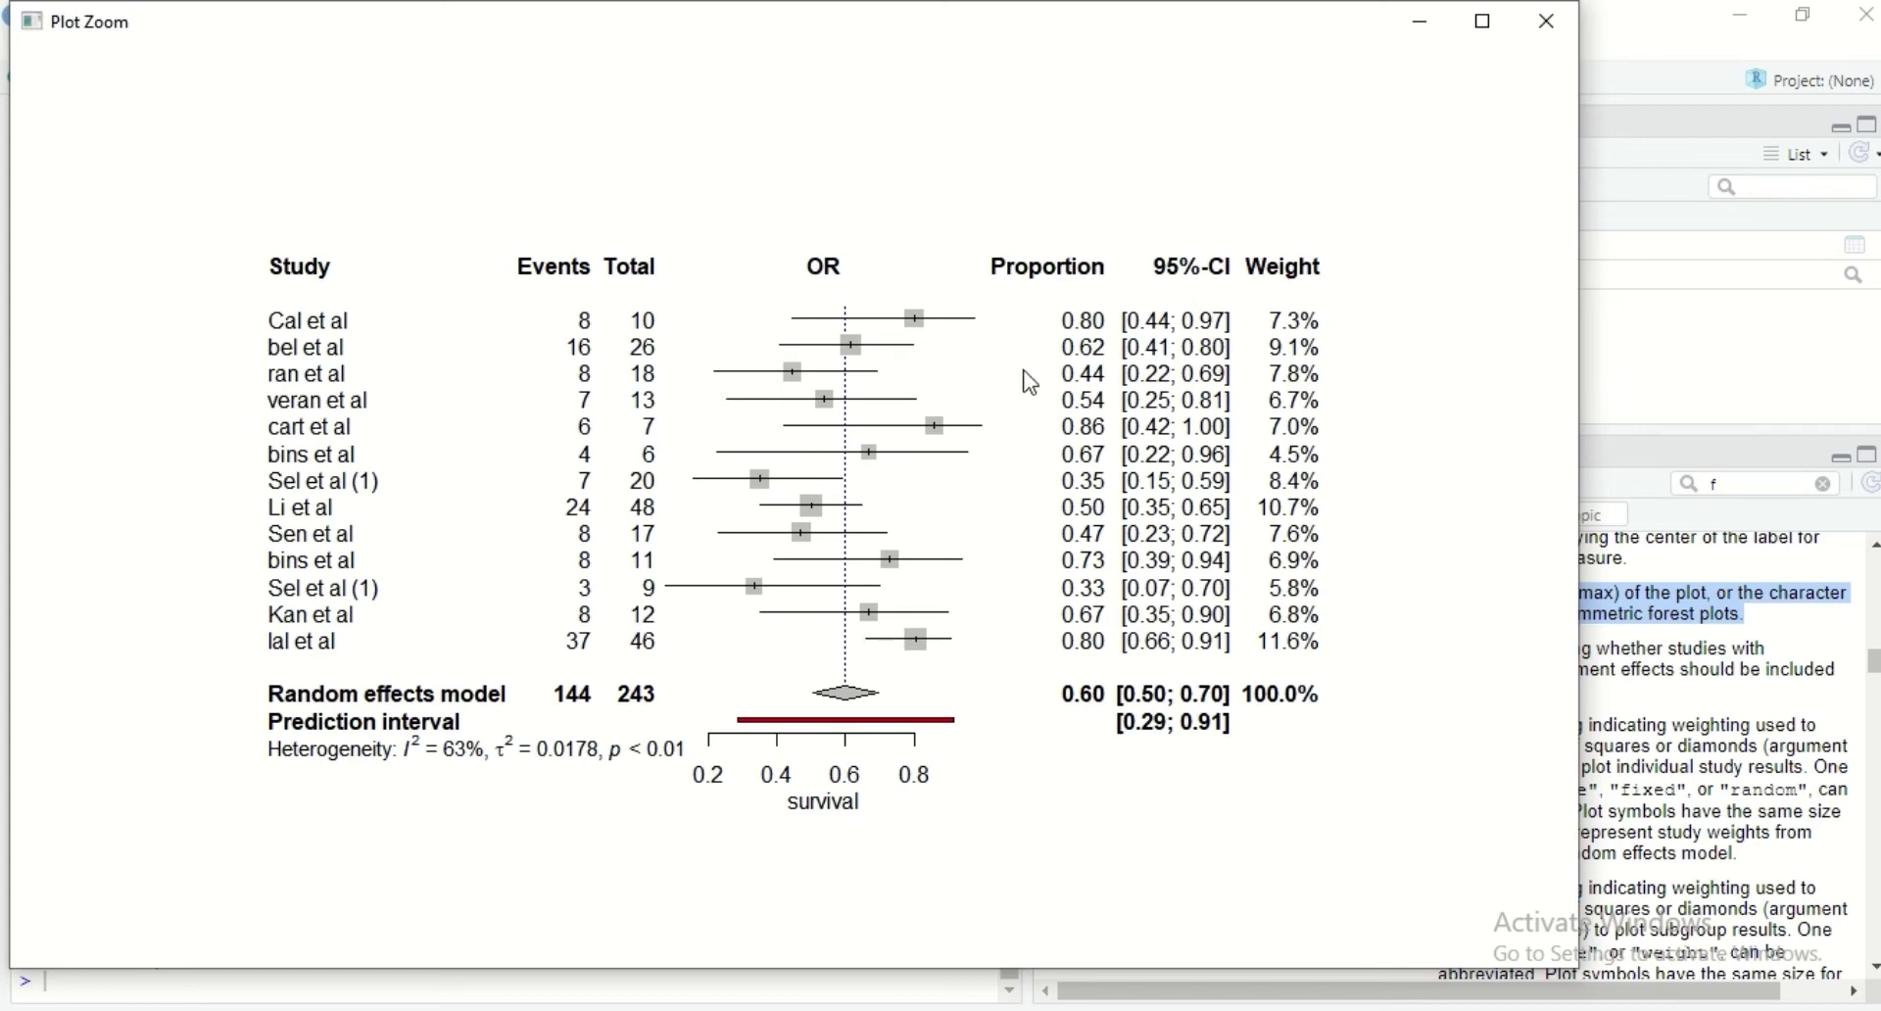
{"action": "left_click", "coordinate": [1438, 18]}
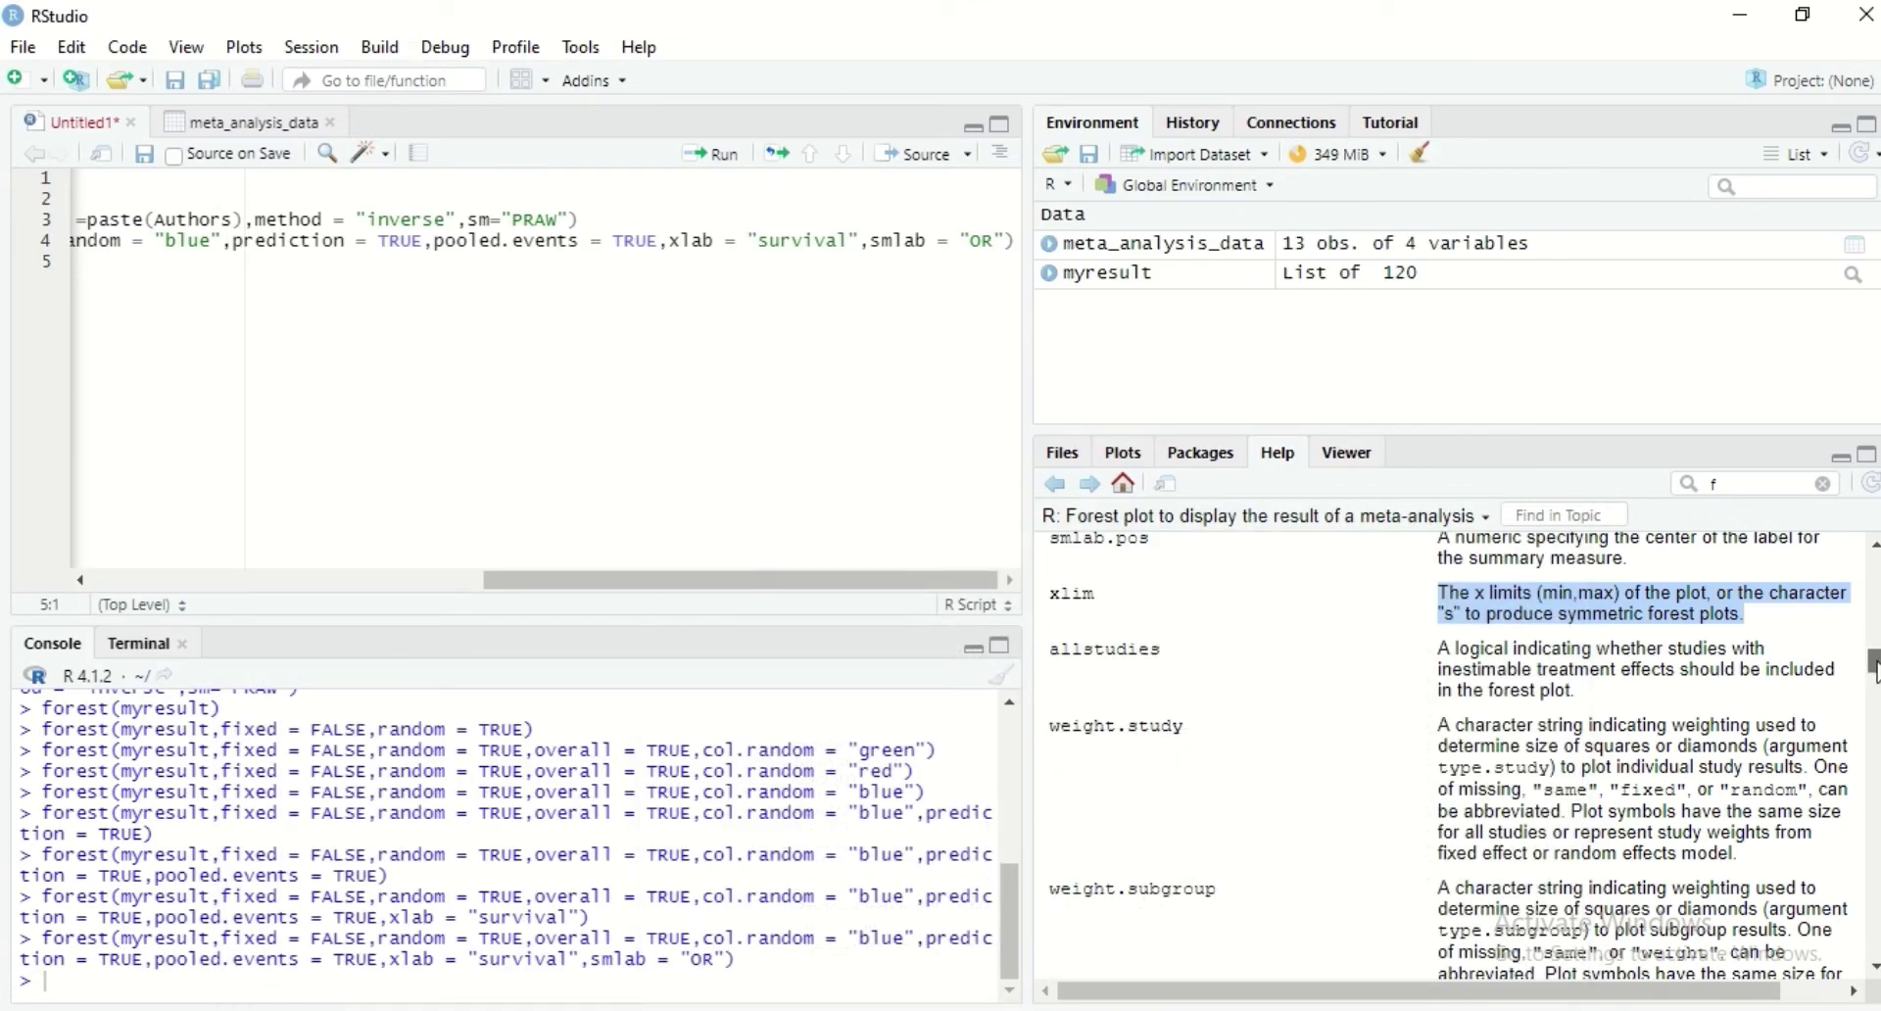
{"action": "scroll", "coordinate": [1873, 667], "scroll_direction": "down", "scroll_amount": 2}
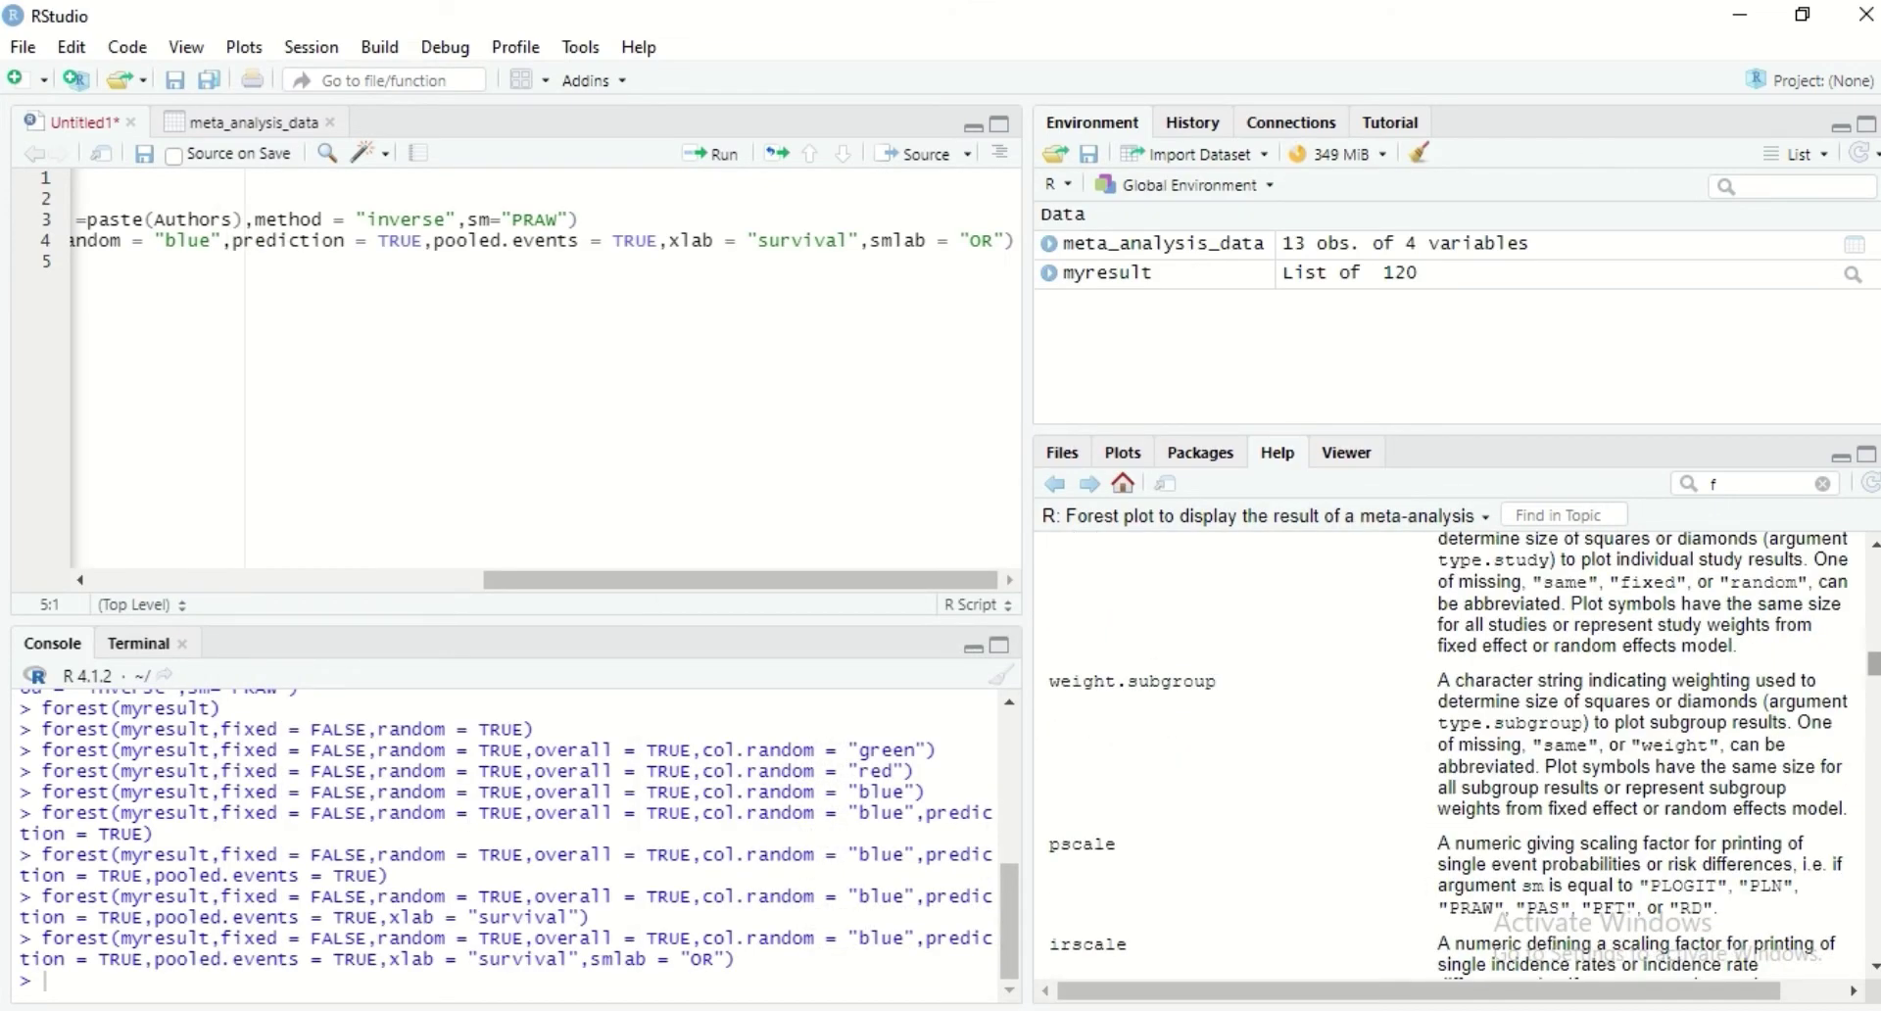
{"action": "scroll", "coordinate": [1873, 662], "scroll_direction": "up", "scroll_amount": 7}
{"action": "scroll", "coordinate": [1873, 662], "scroll_direction": "down", "scroll_amount": 4}
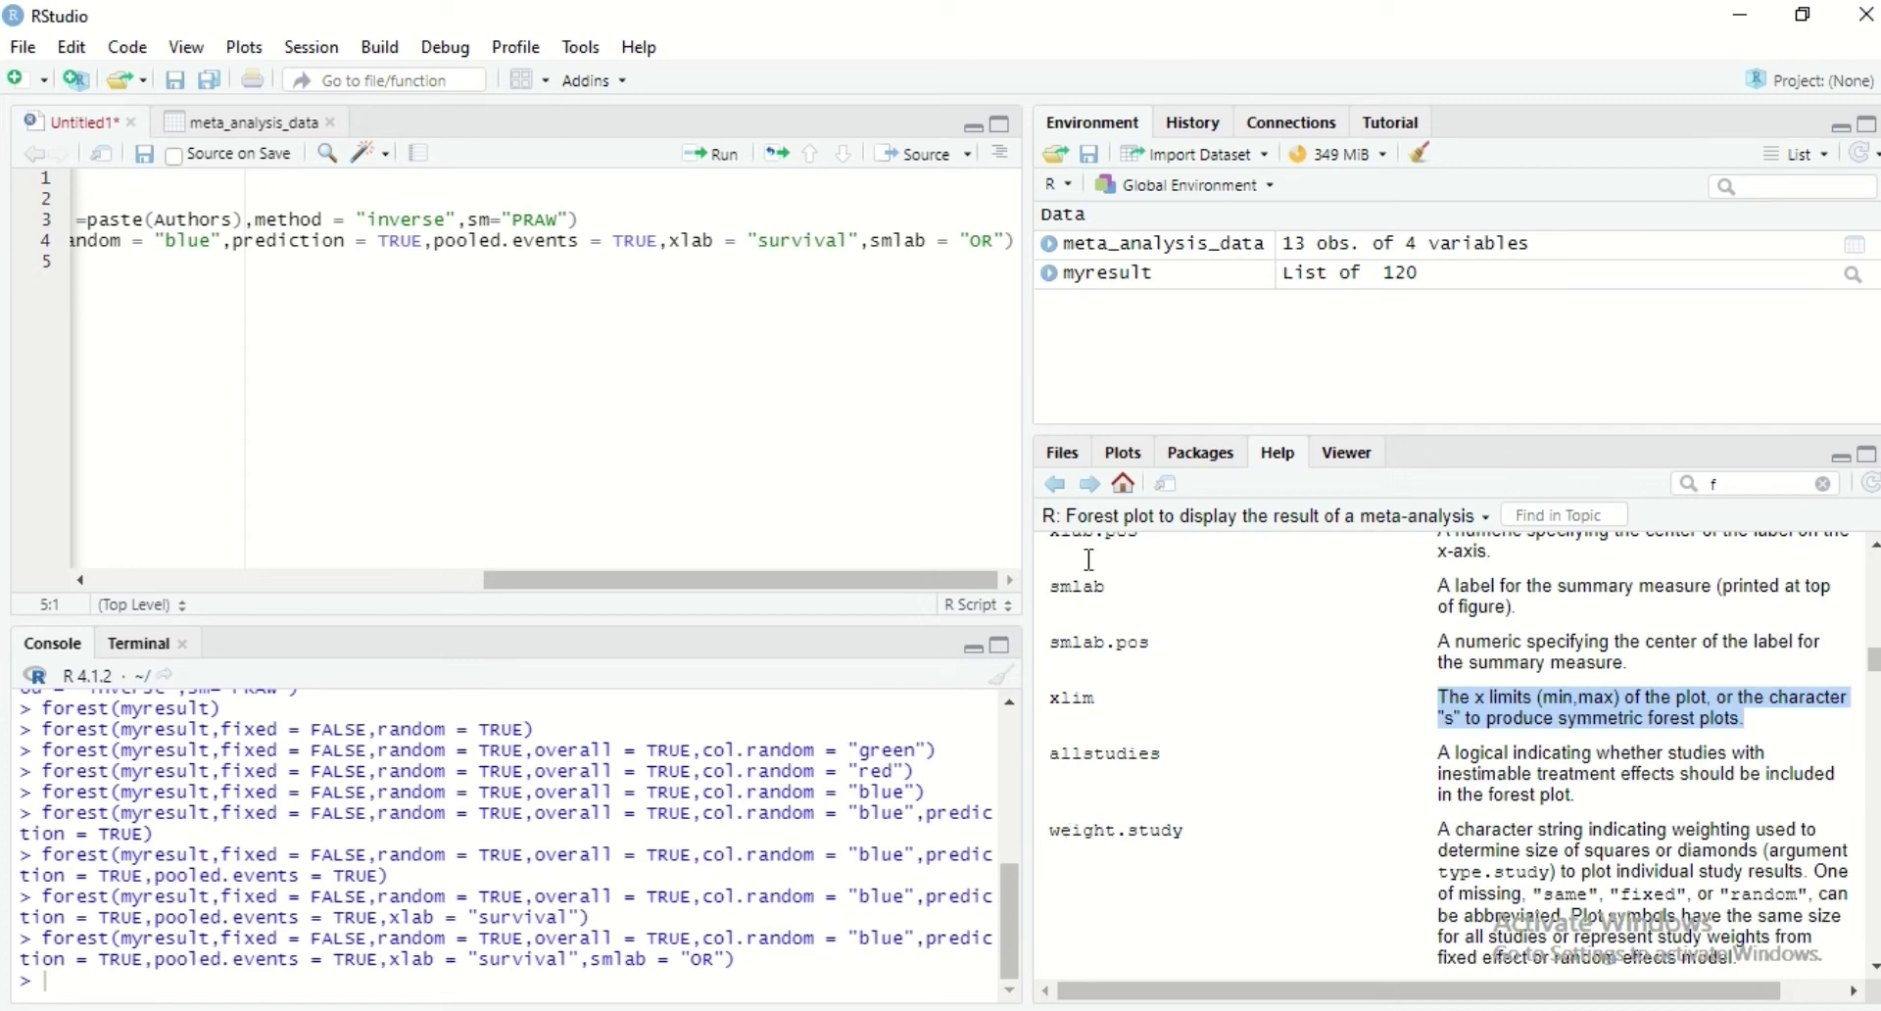
- Add weight.study = "random" after the smlab argument in the forest call
{"action": "left_click", "coordinate": [1008, 243]}
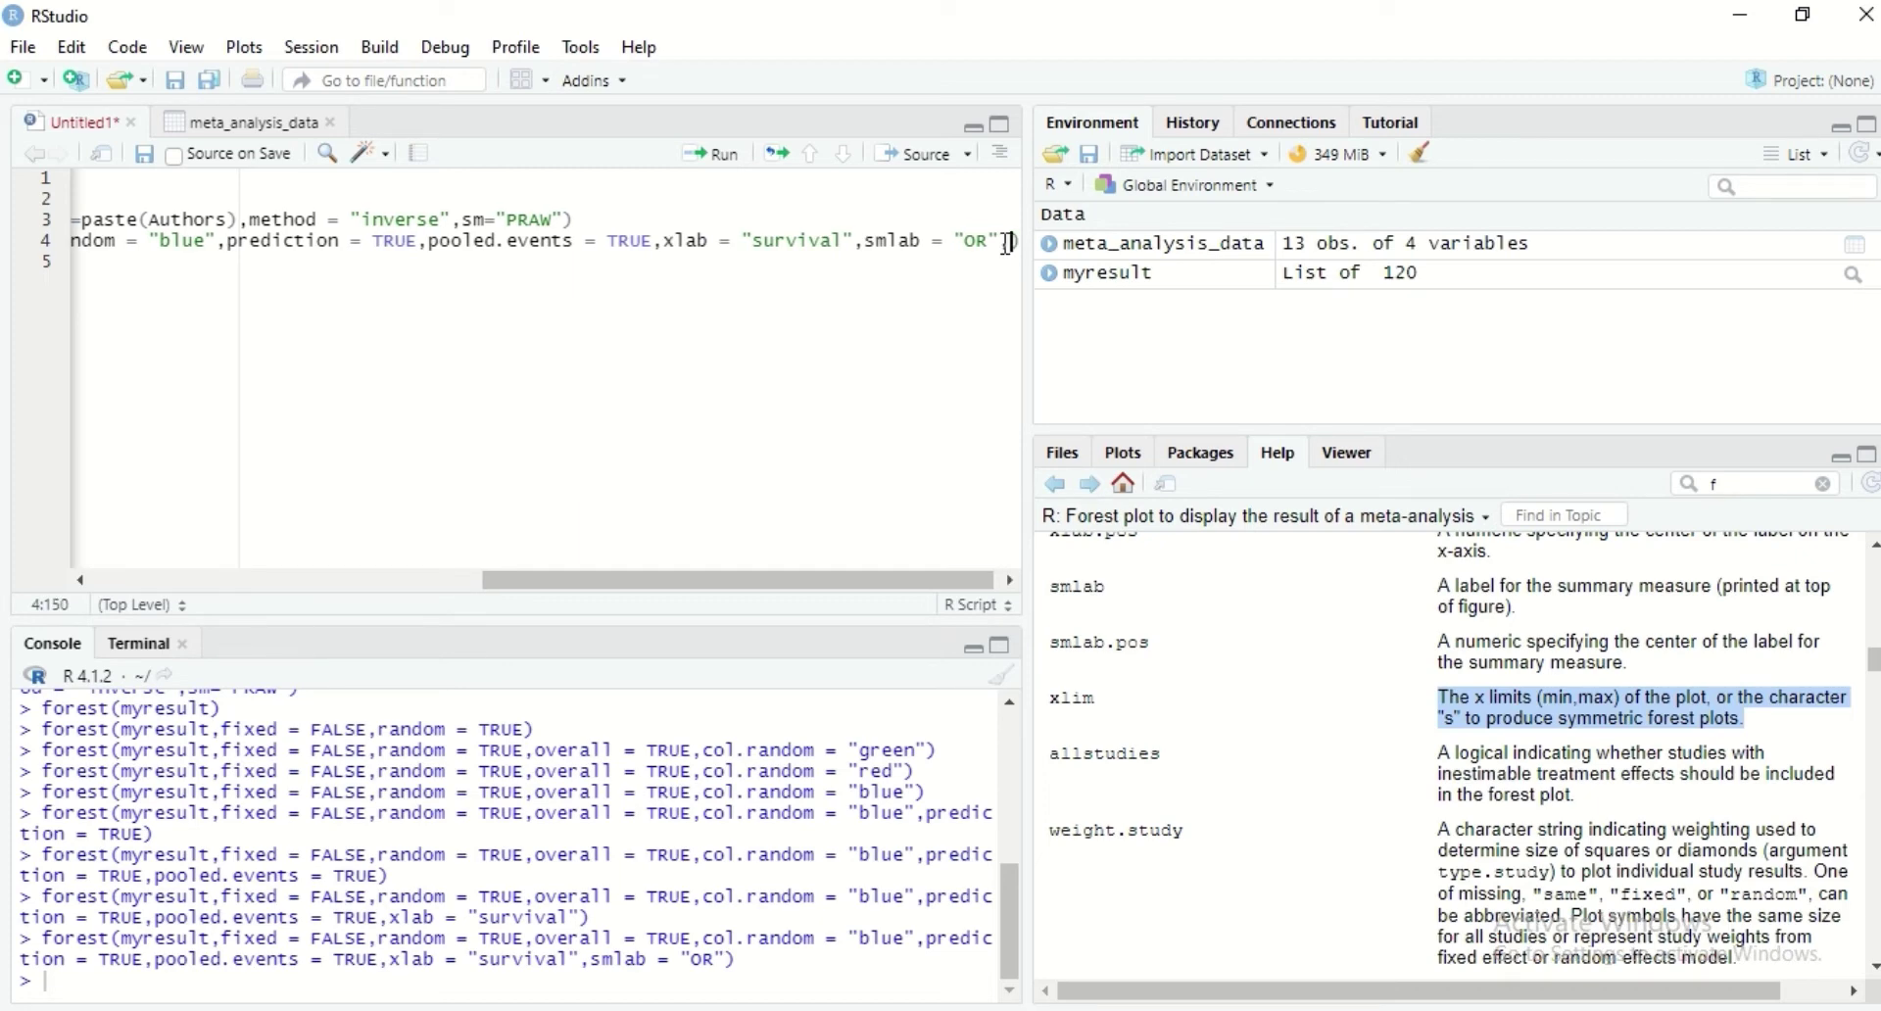
{"action": "type", "text": ","}
{"action": "mouse_move", "coordinate": [1332, 1007]}
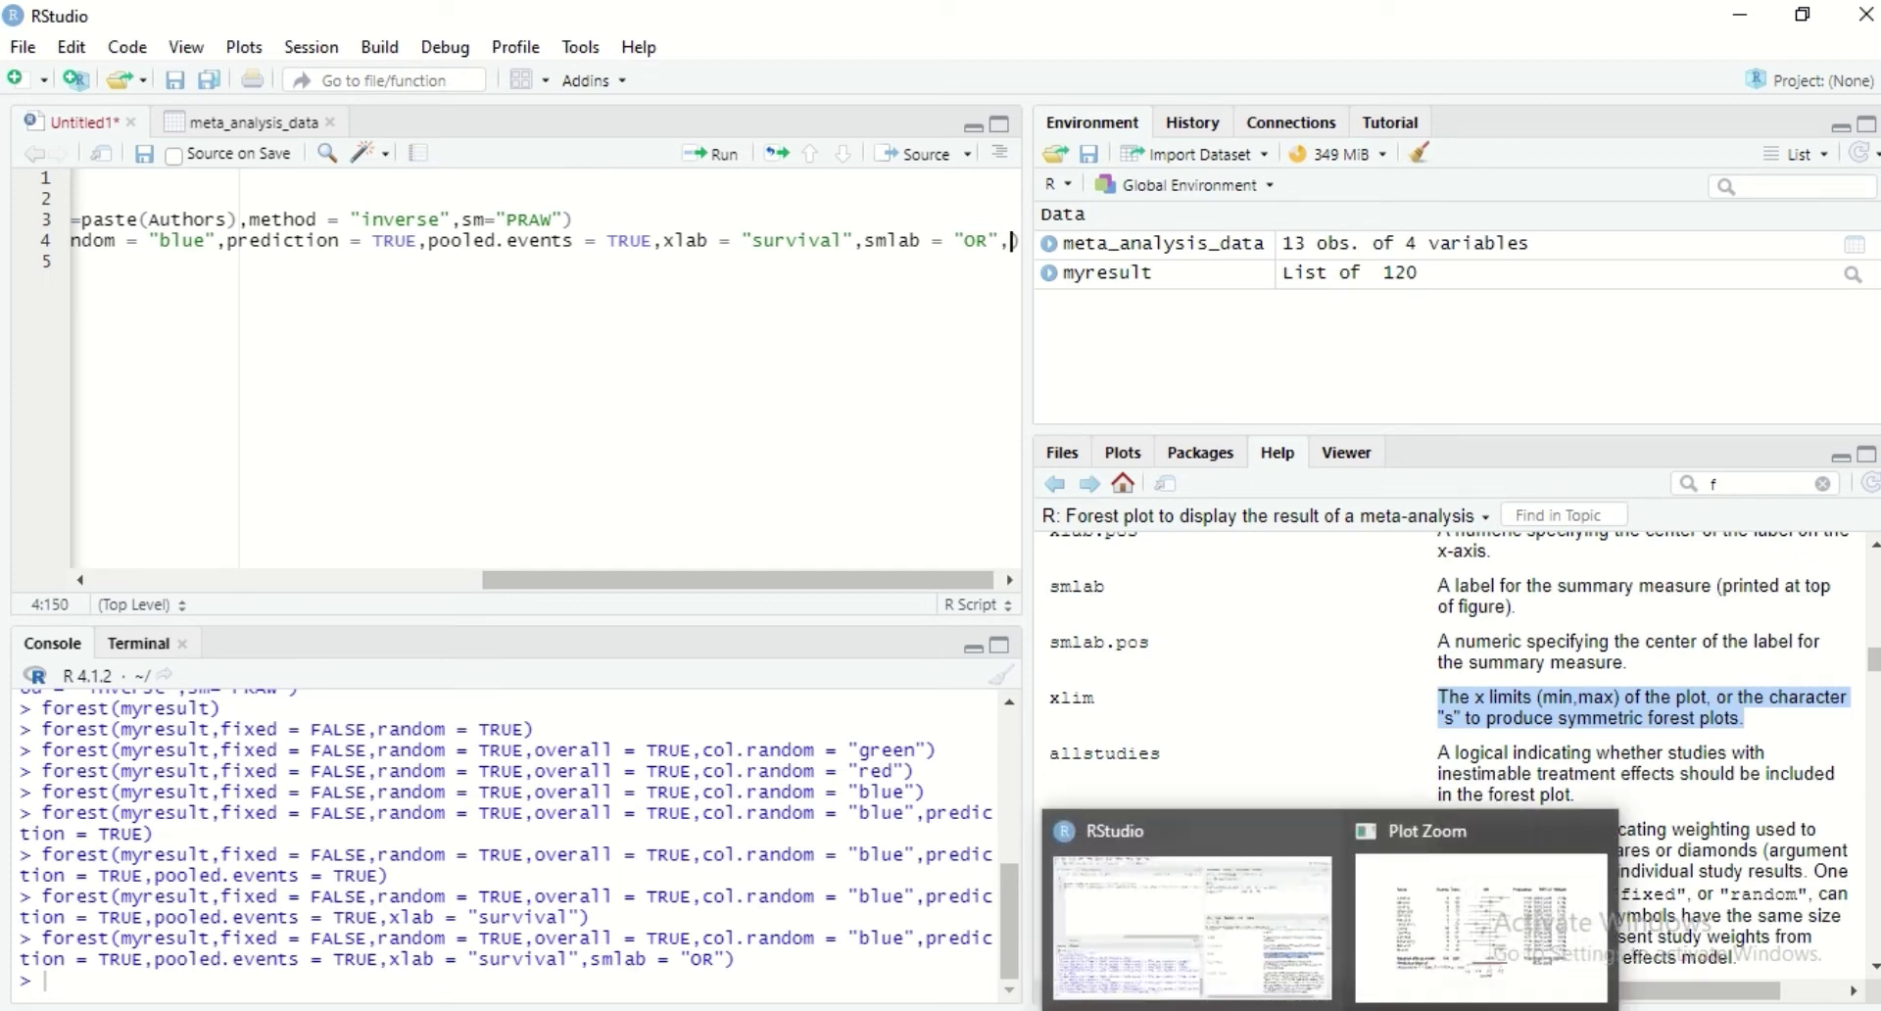
{"action": "left_click", "coordinate": [1474, 926]}
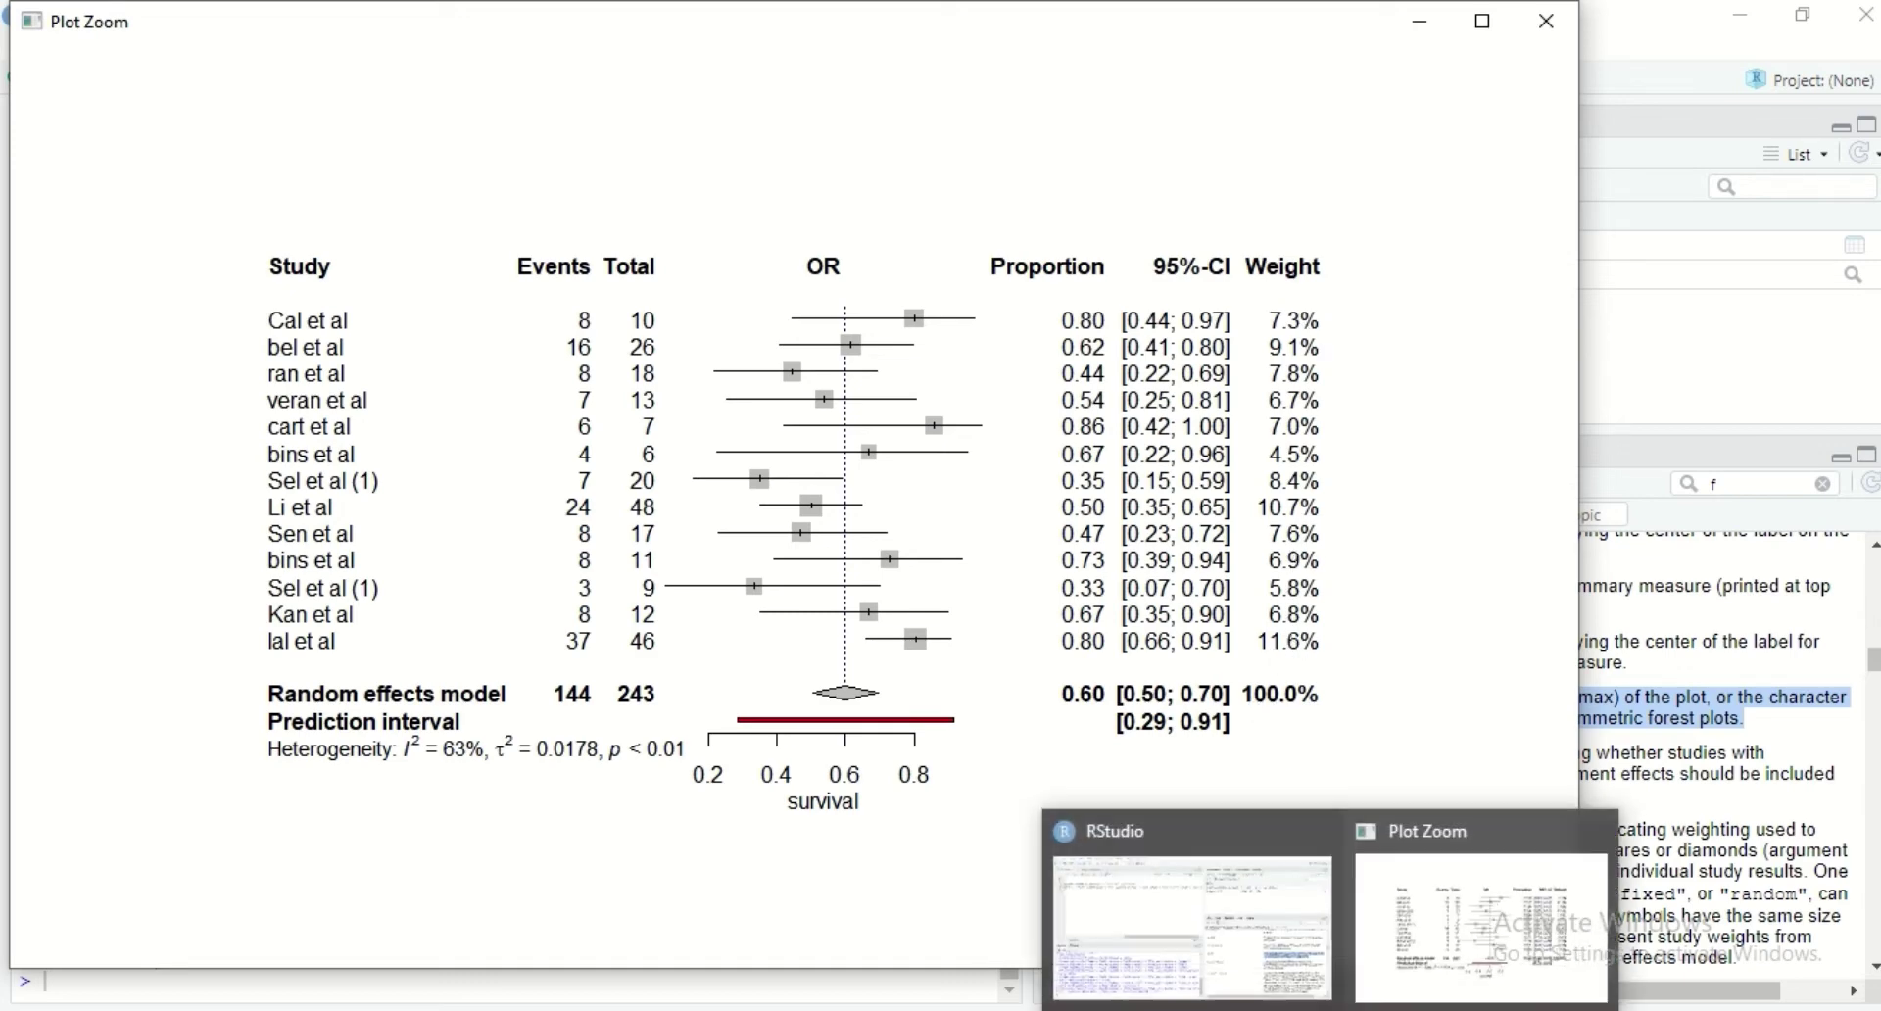
{"action": "left_click", "coordinate": [1259, 968]}
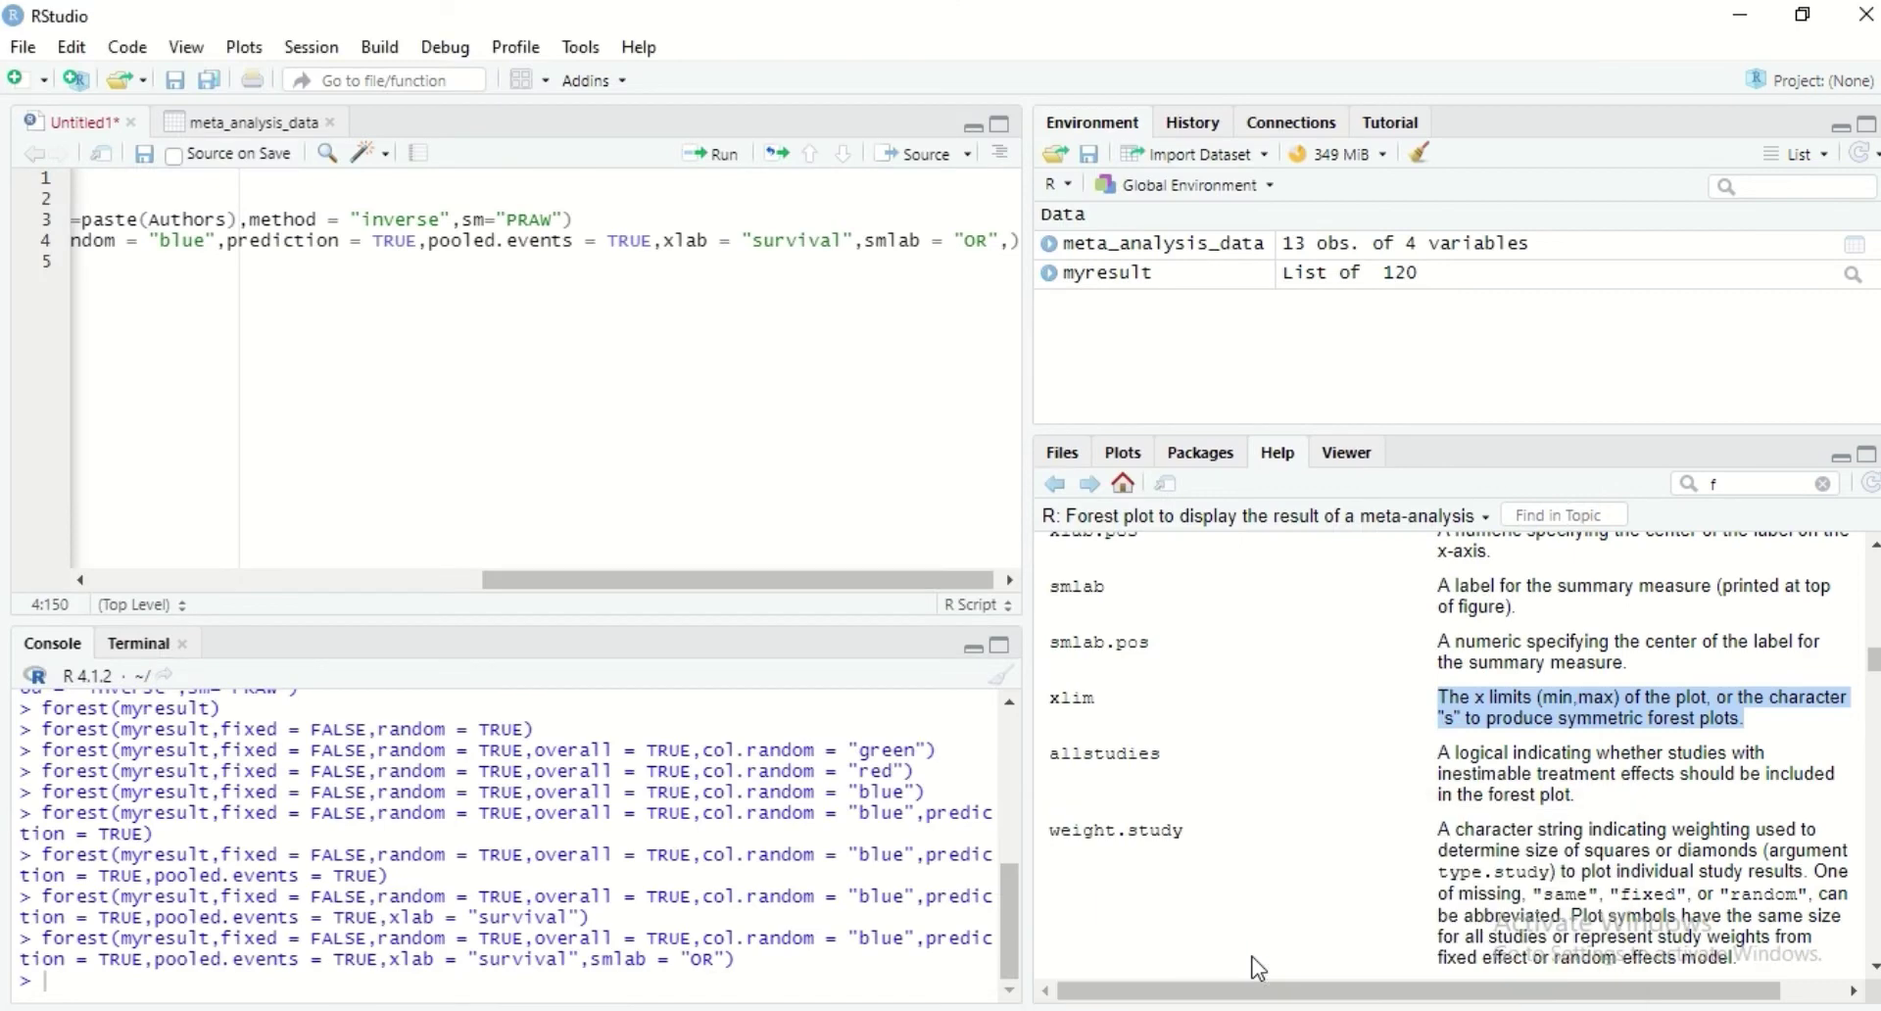
{"action": "type", "text": "WE"}
{"action": "key", "text": "BackSpace"}
{"action": "key", "text": "BackSpace"}
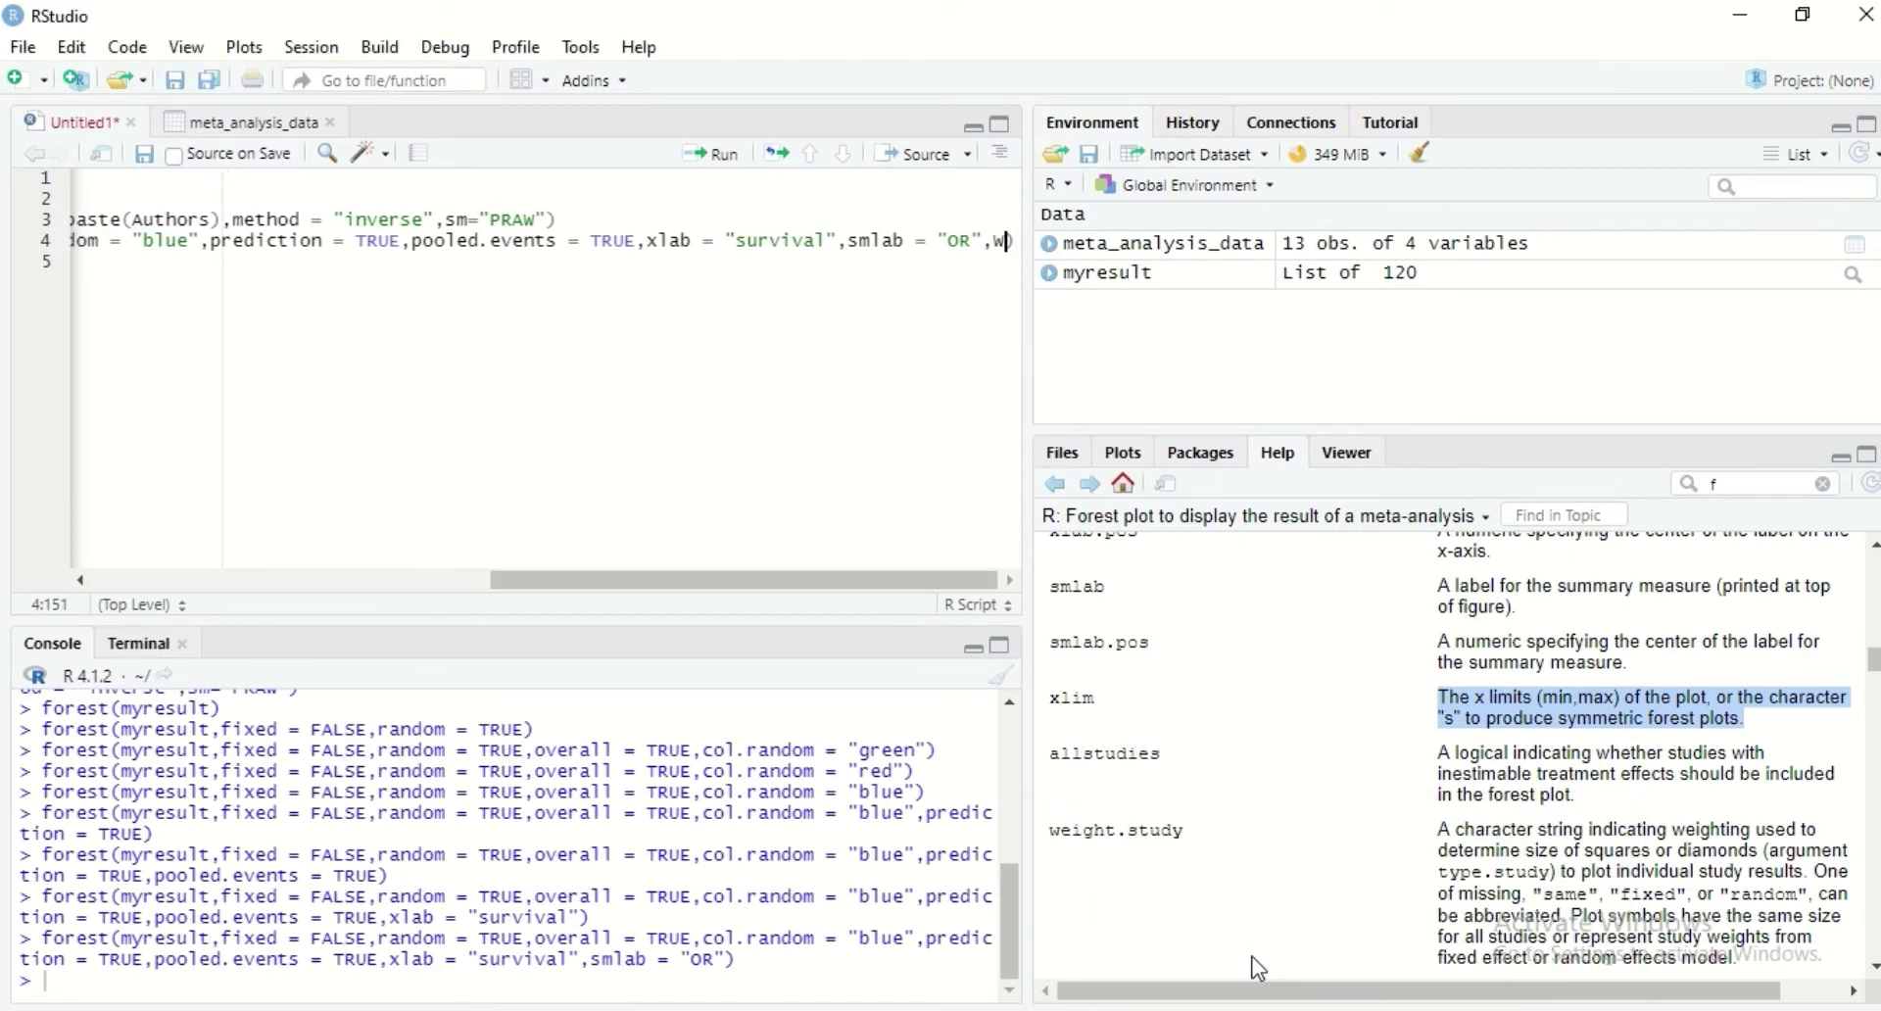
{"action": "type", "text": "weight"}
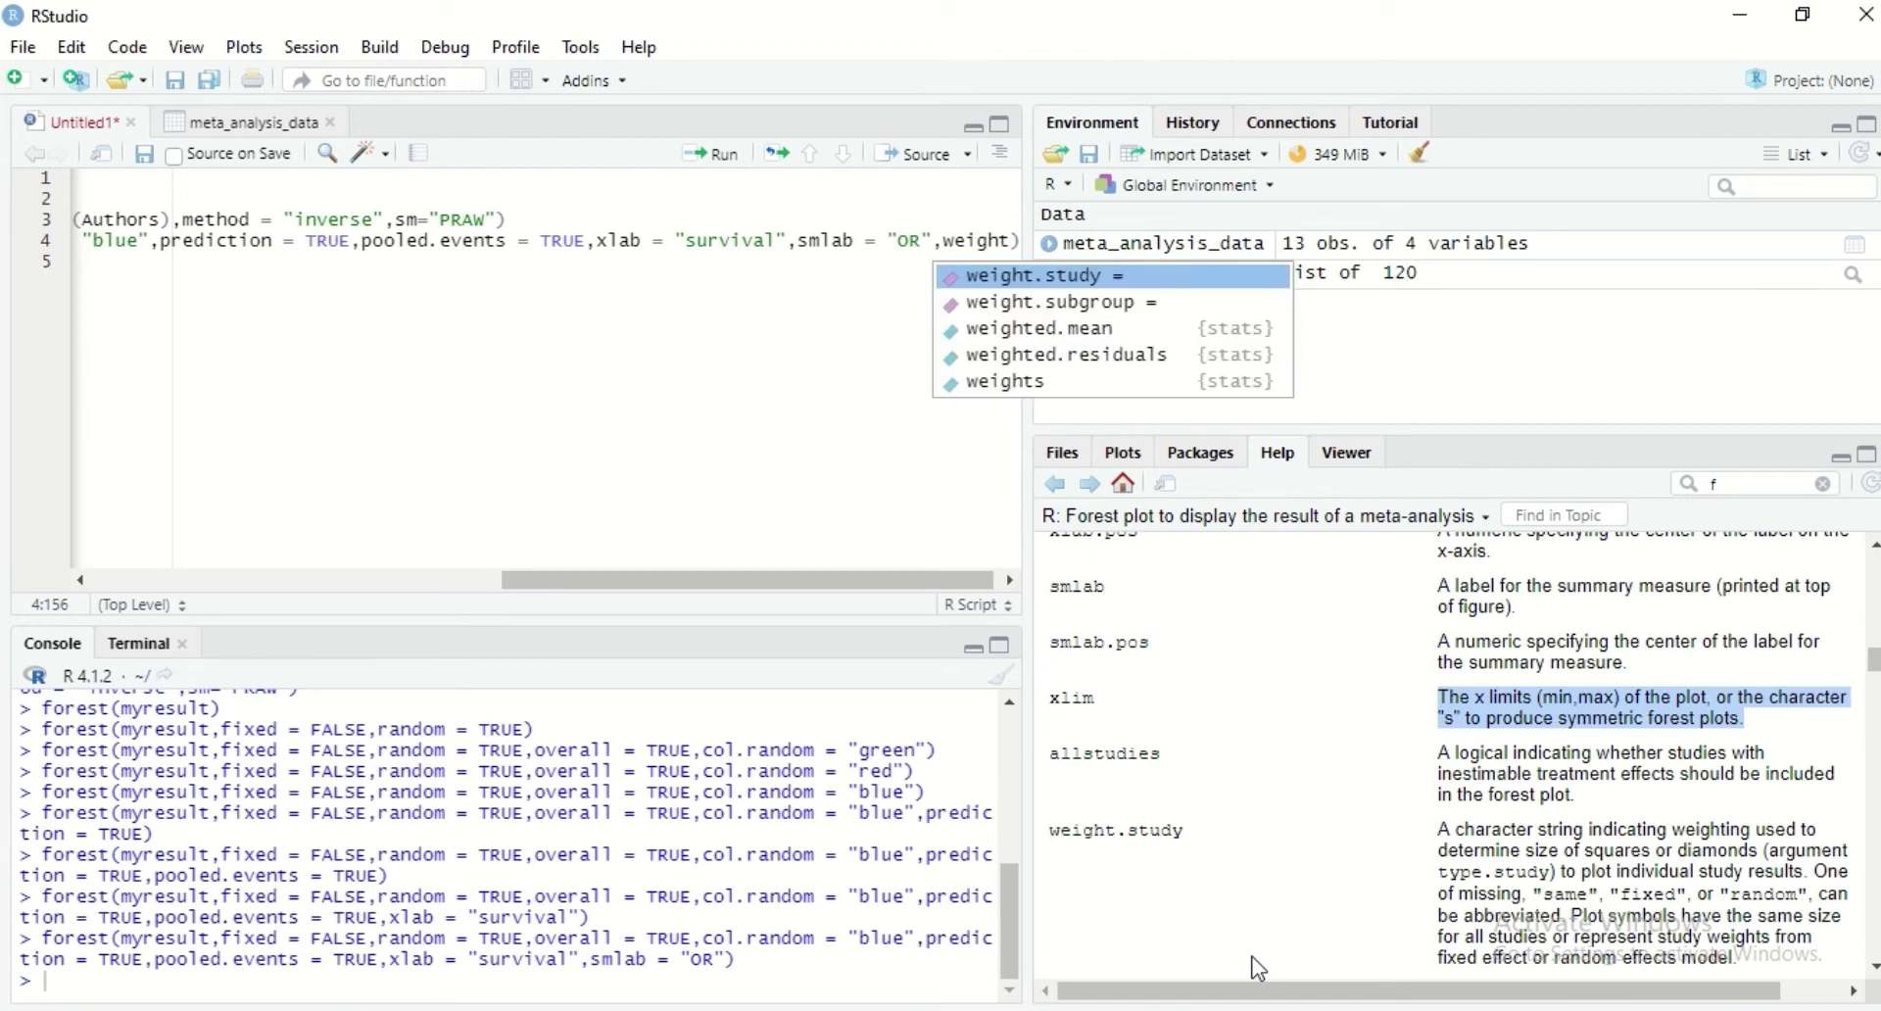
{"action": "key", "text": "Return"}
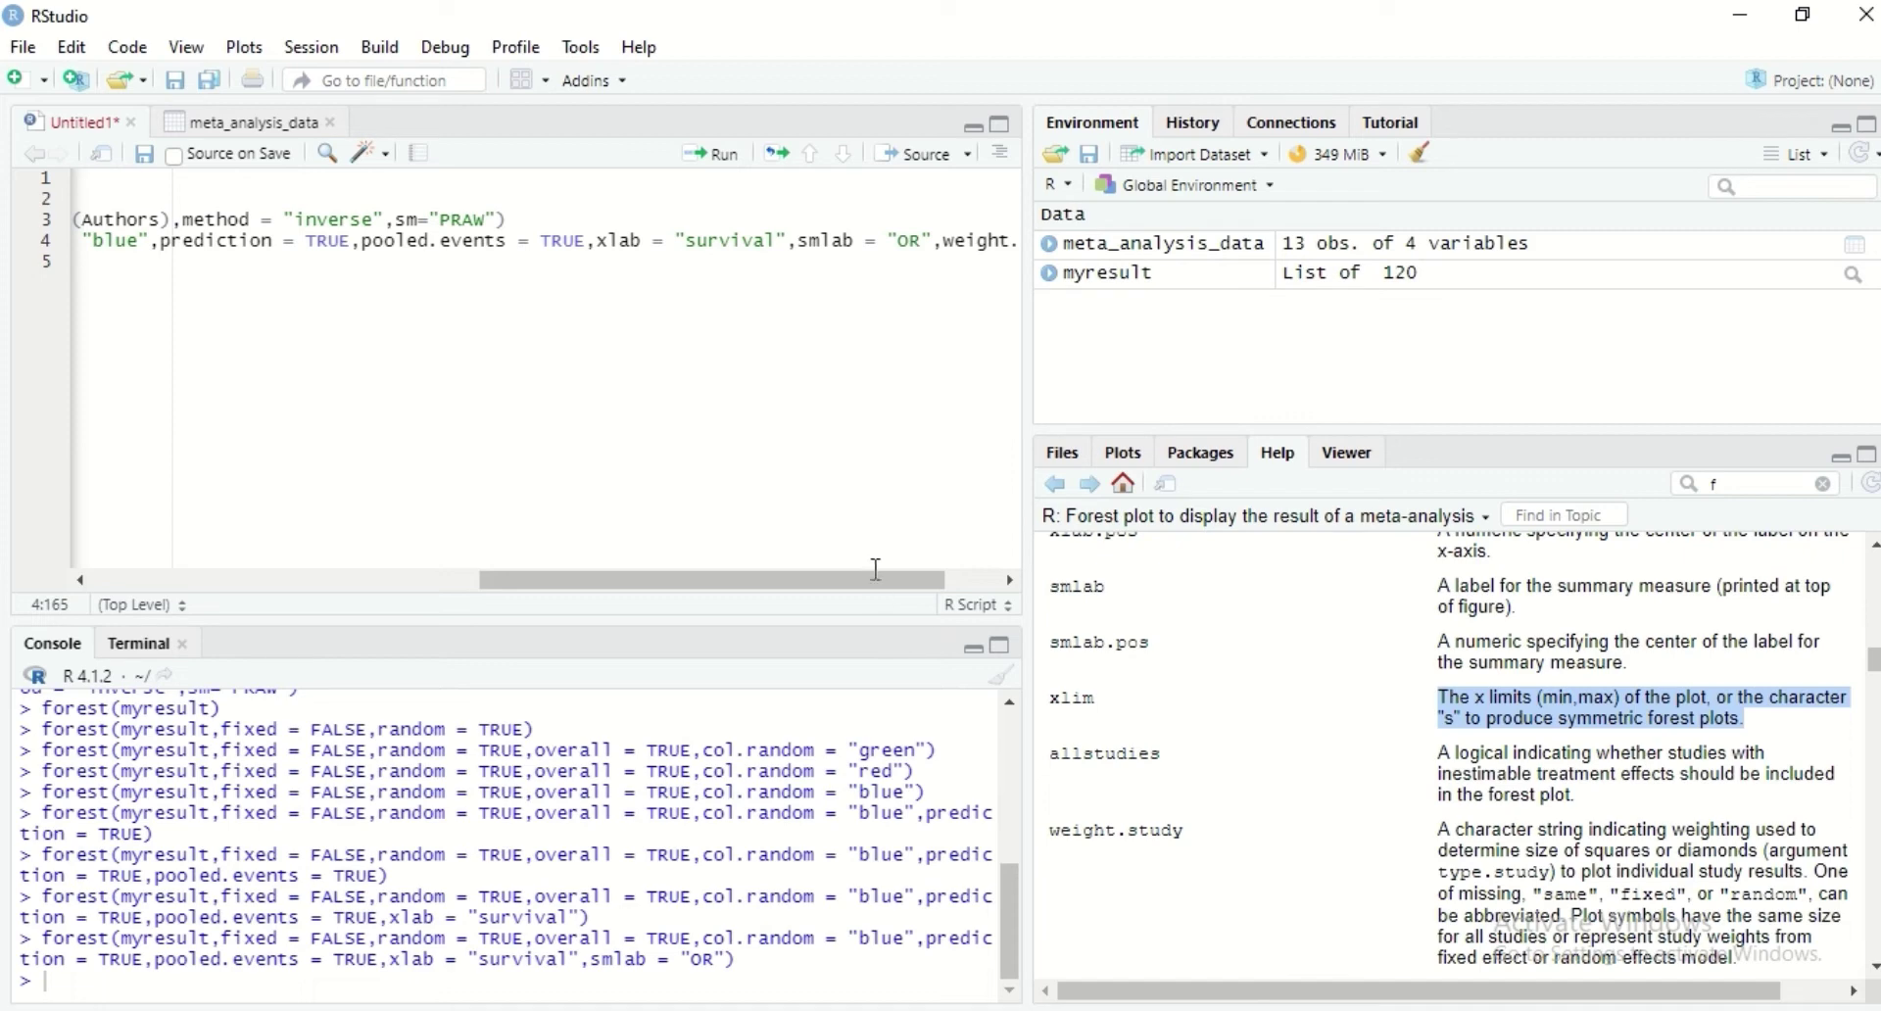
{"action": "left_click_drag", "start_coordinate": [942, 582], "coordinate": [990, 607]}
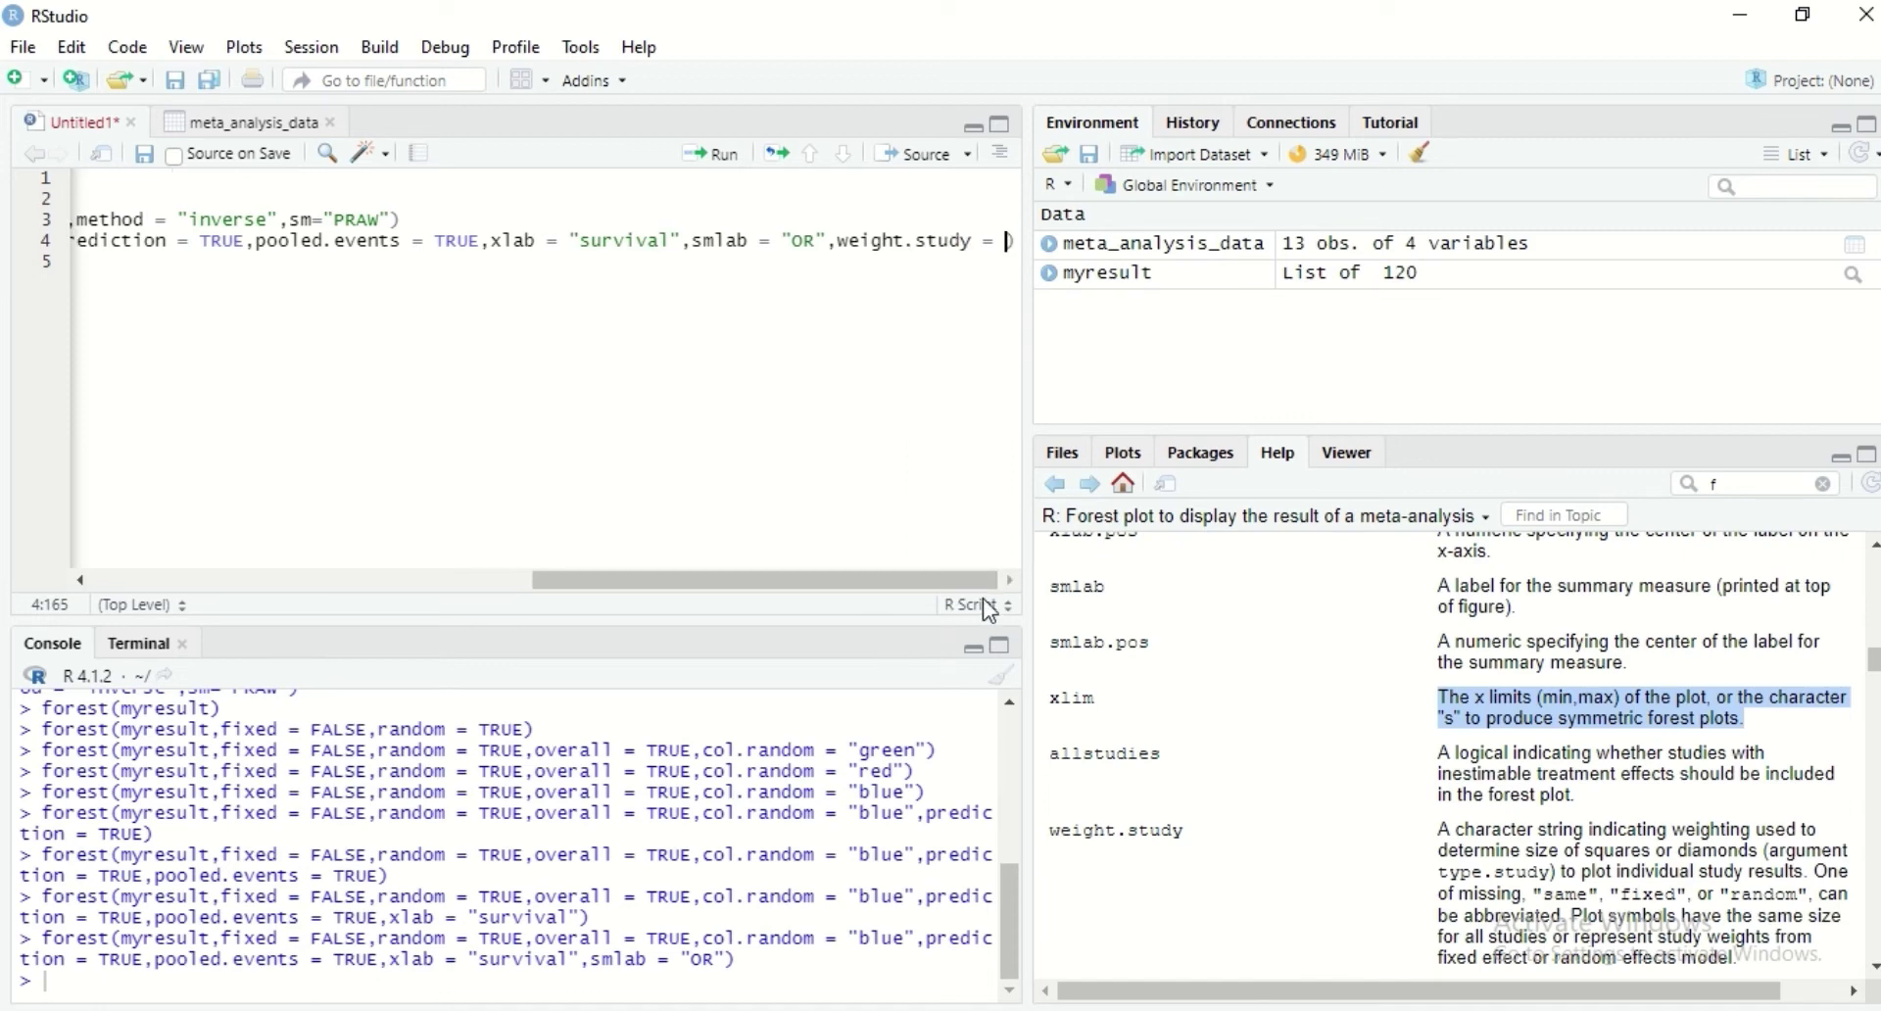
{"action": "type", "text": "\""}
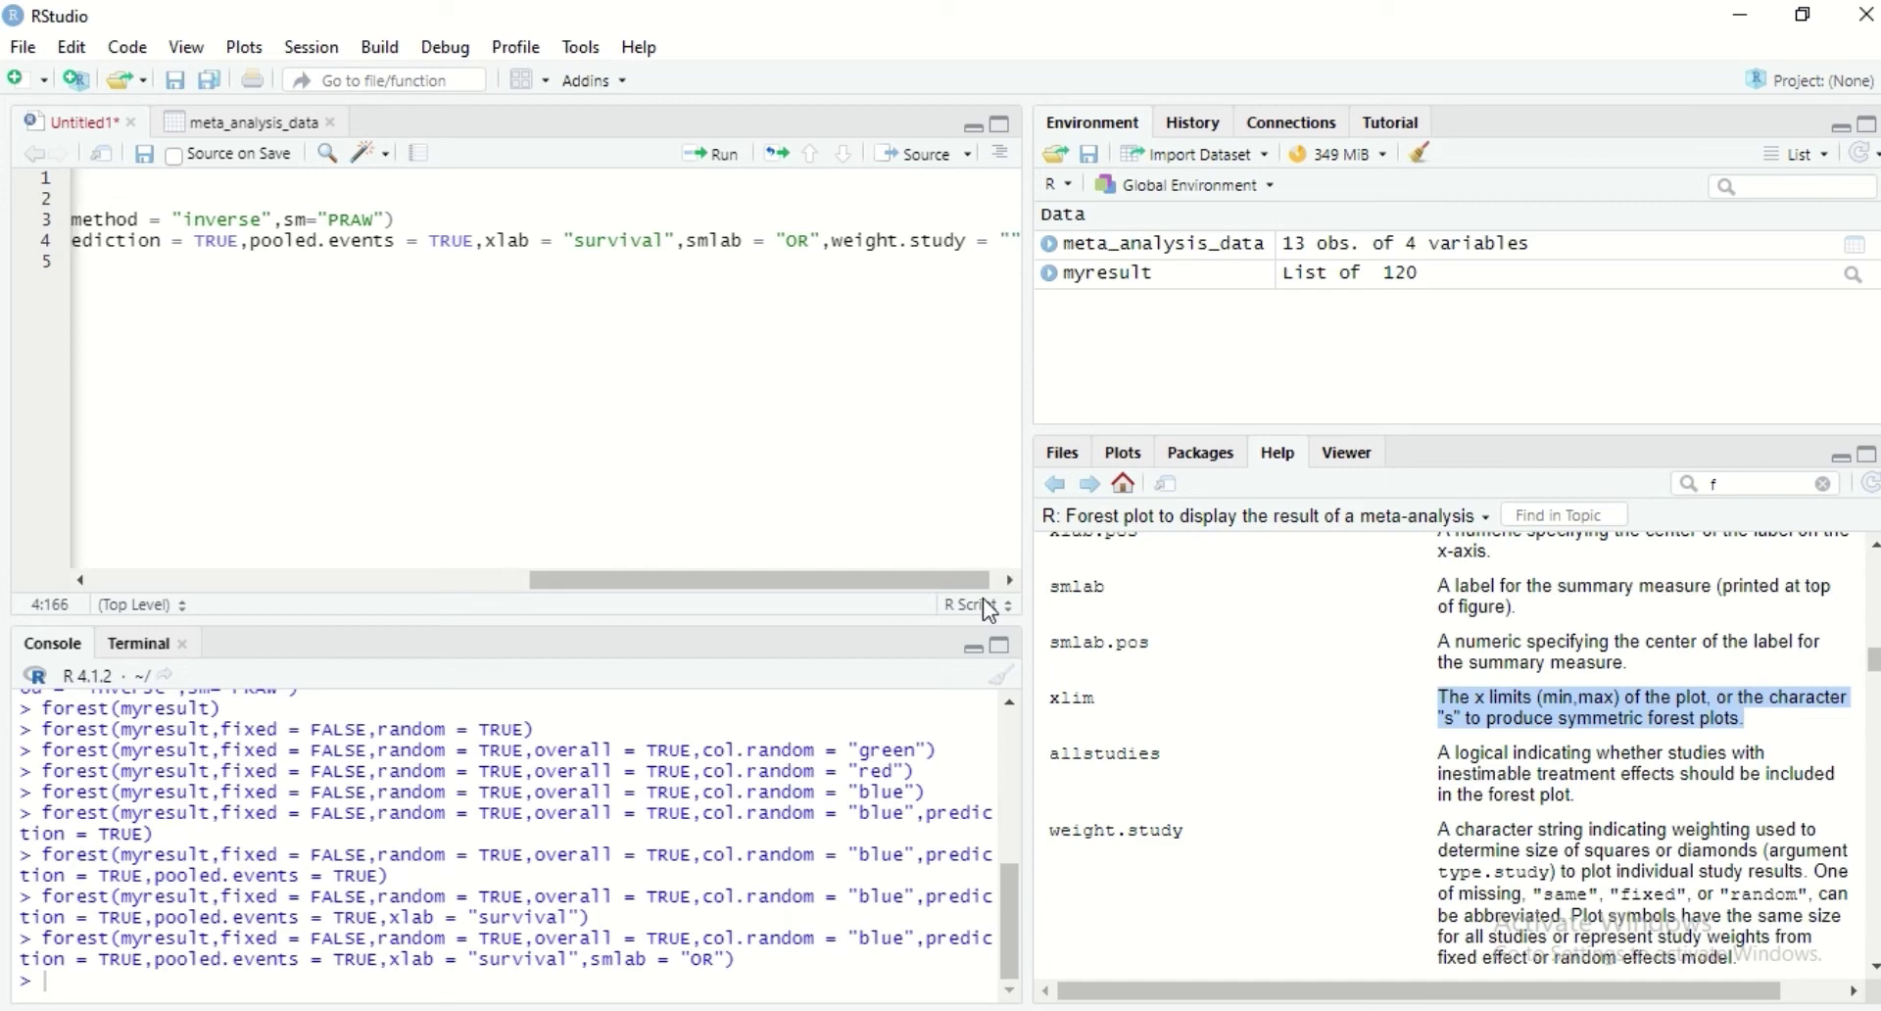
{"action": "type", "text": "random"}
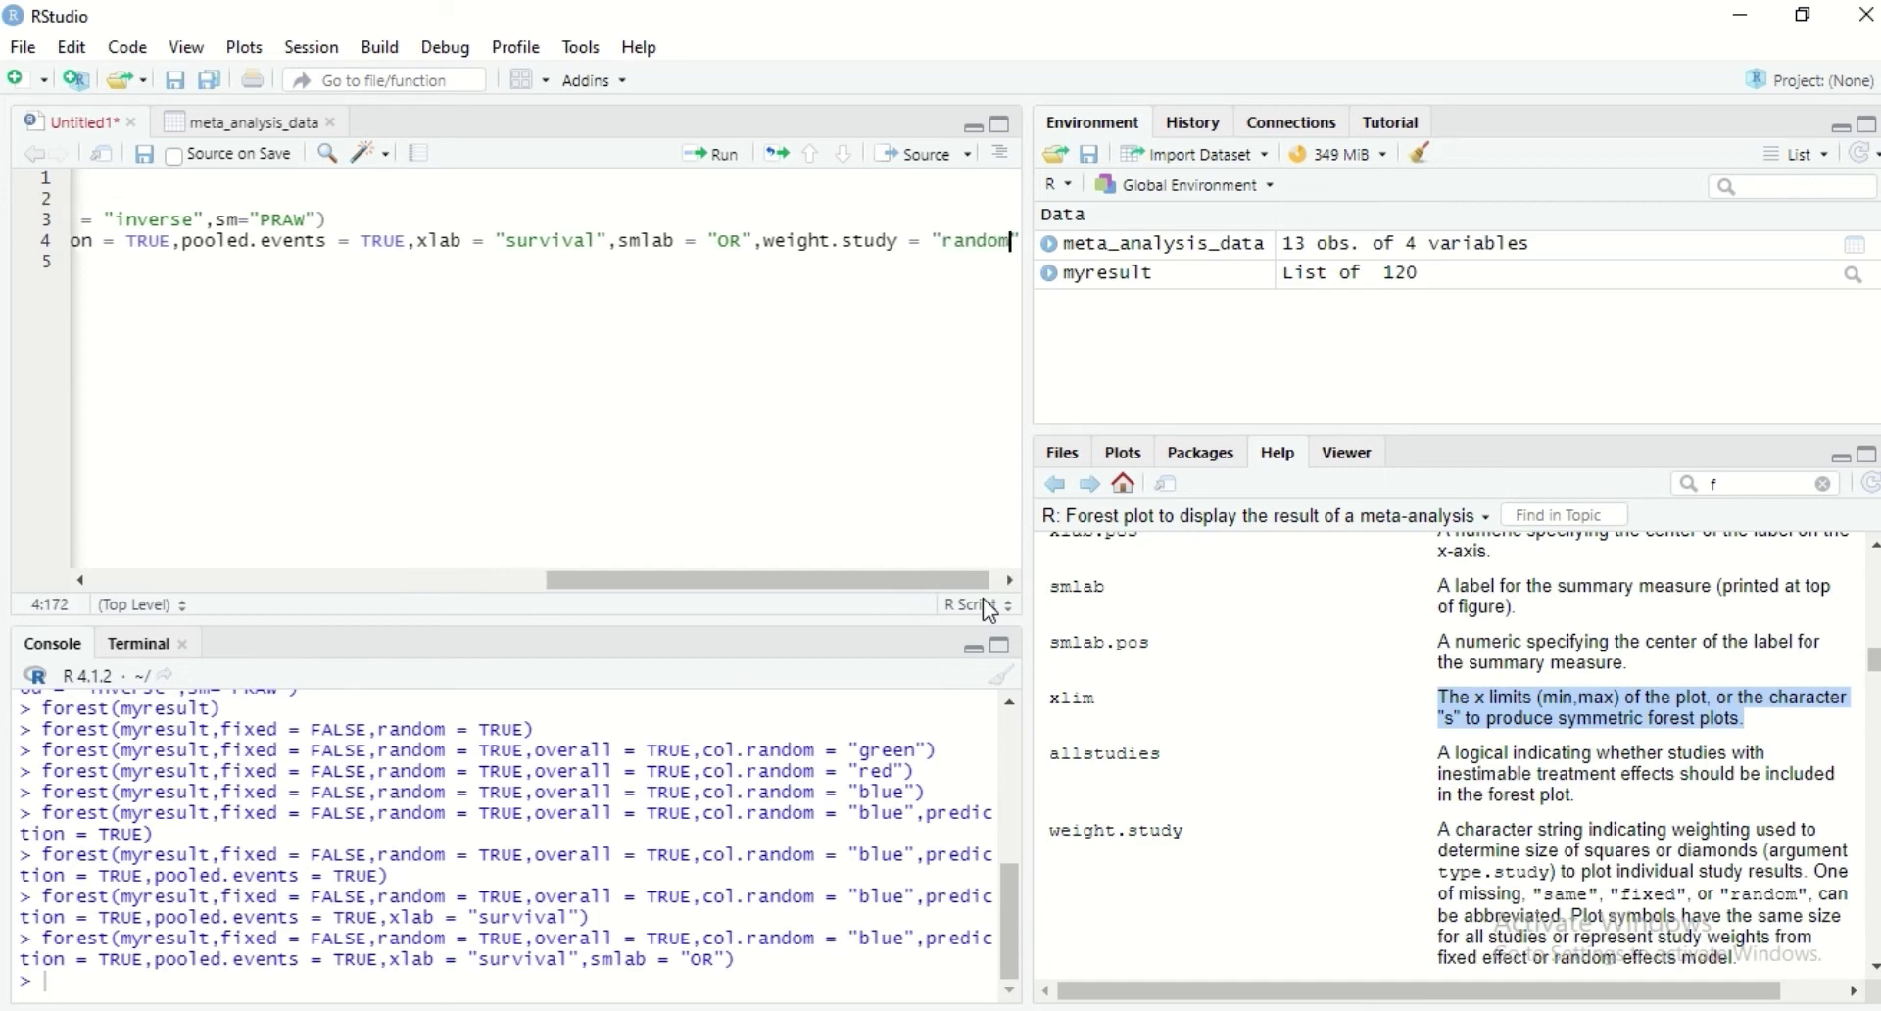
- Run the forest call with weight.study = "random" and check the study squares and weights in the enlarged plot
{"action": "left_click", "coordinate": [729, 165]}
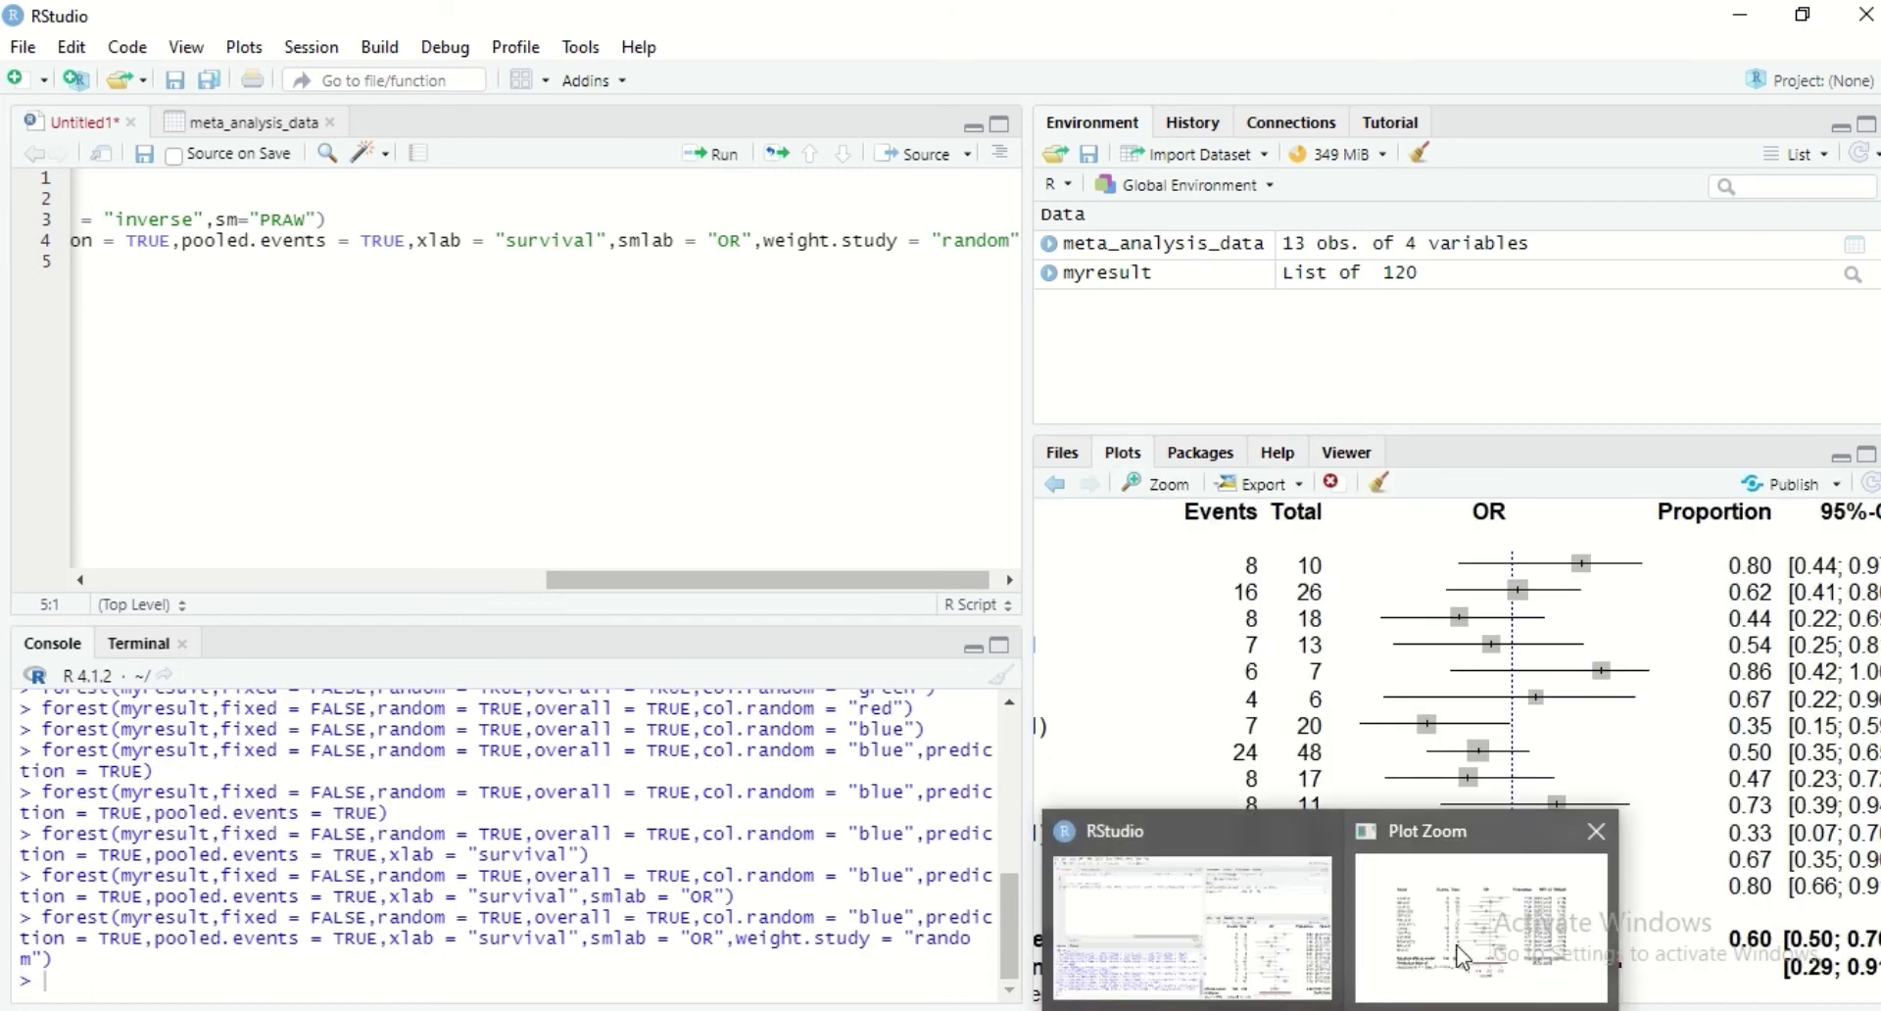
{"action": "left_click", "coordinate": [1459, 955]}
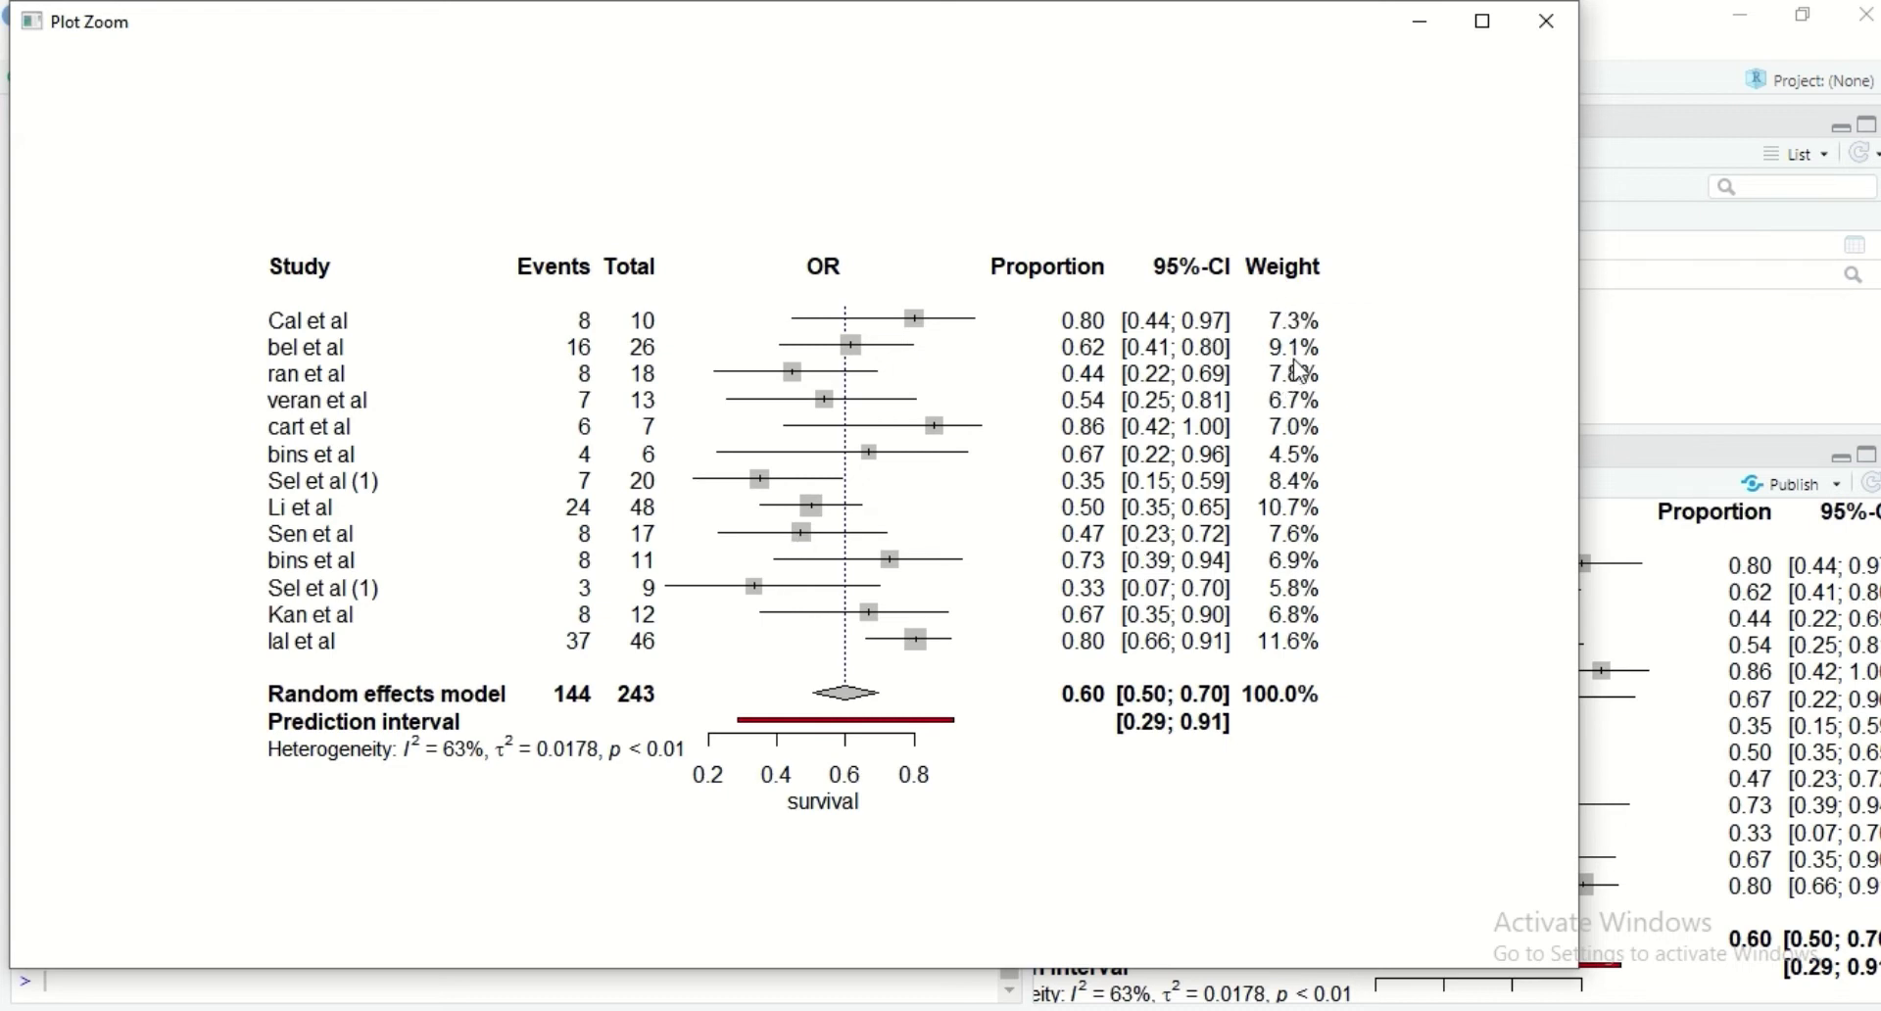
{"action": "left_click", "coordinate": [1421, 26]}
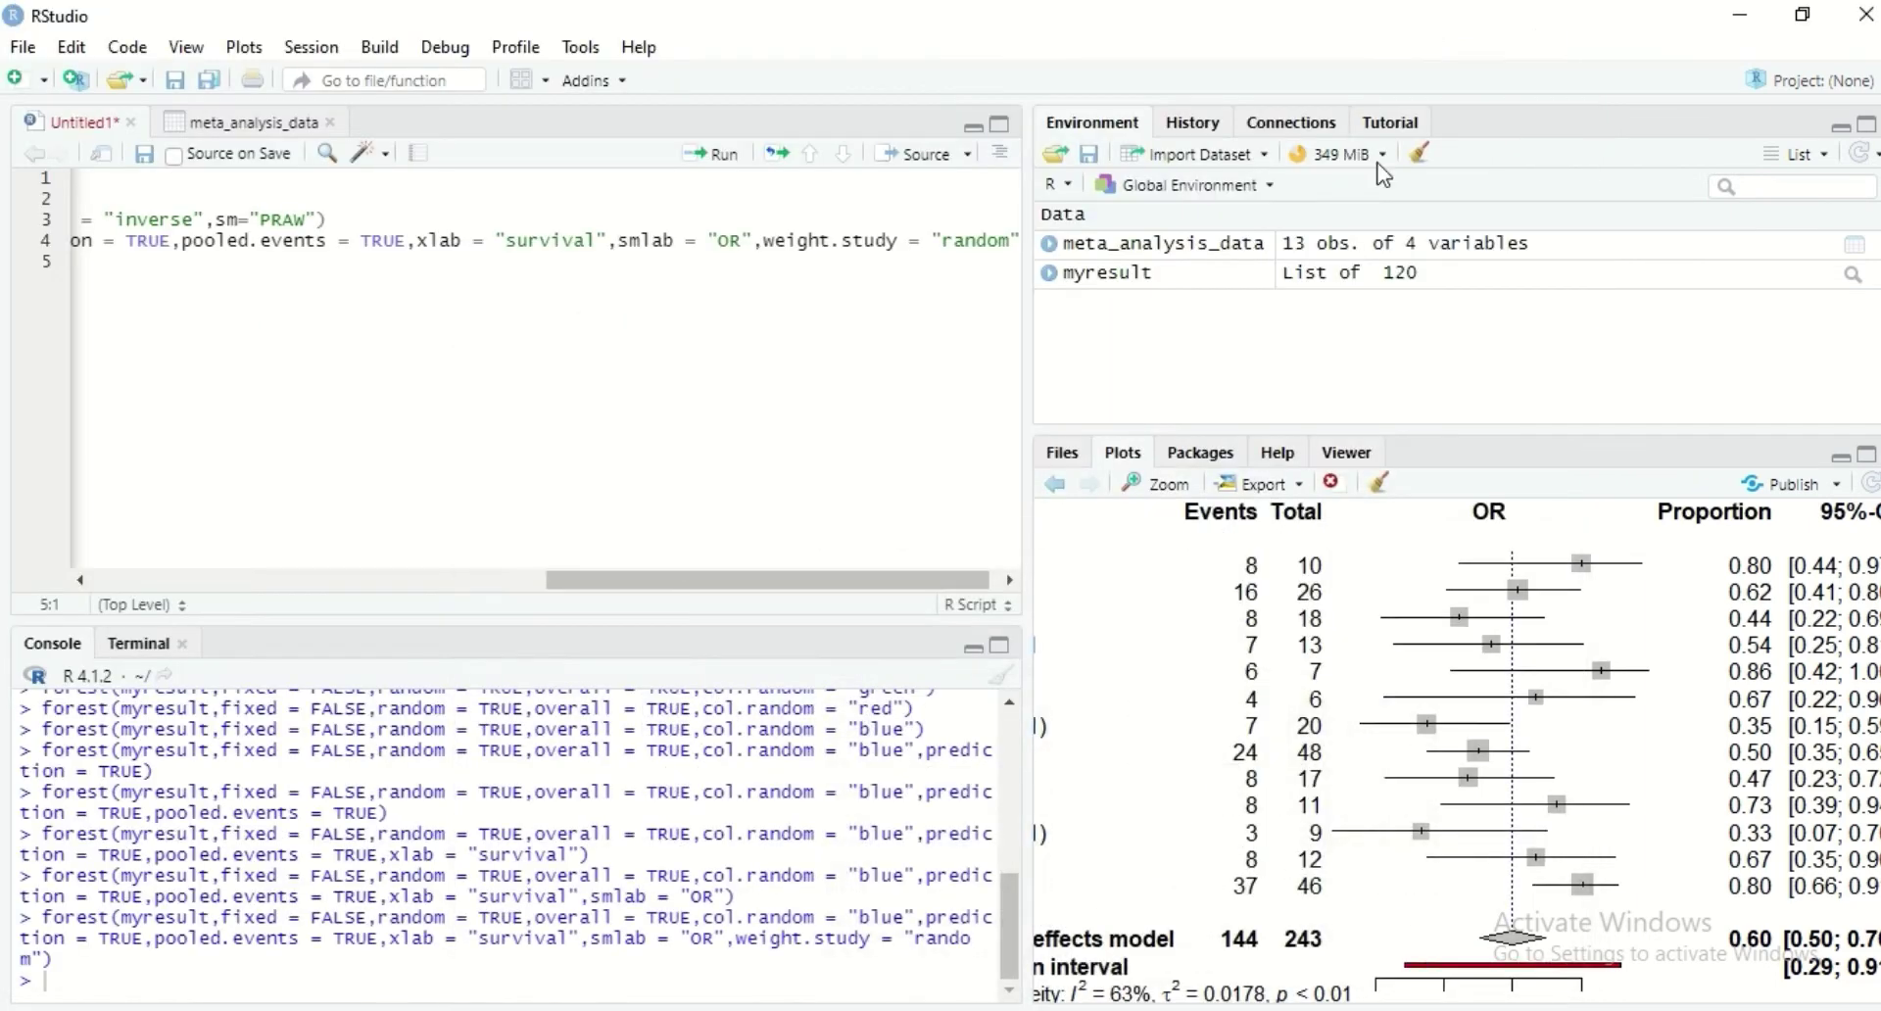
- Change the weight.study value in the forest call to "fixed"
{"action": "left_click", "coordinate": [1012, 243]}
{"action": "key", "text": "BackSpace"}
{"action": "key", "text": "BackSpace"}
{"action": "key", "text": "BackSpace"}
{"action": "key", "text": "BackSpace"}
{"action": "key", "text": "BackSpace"}
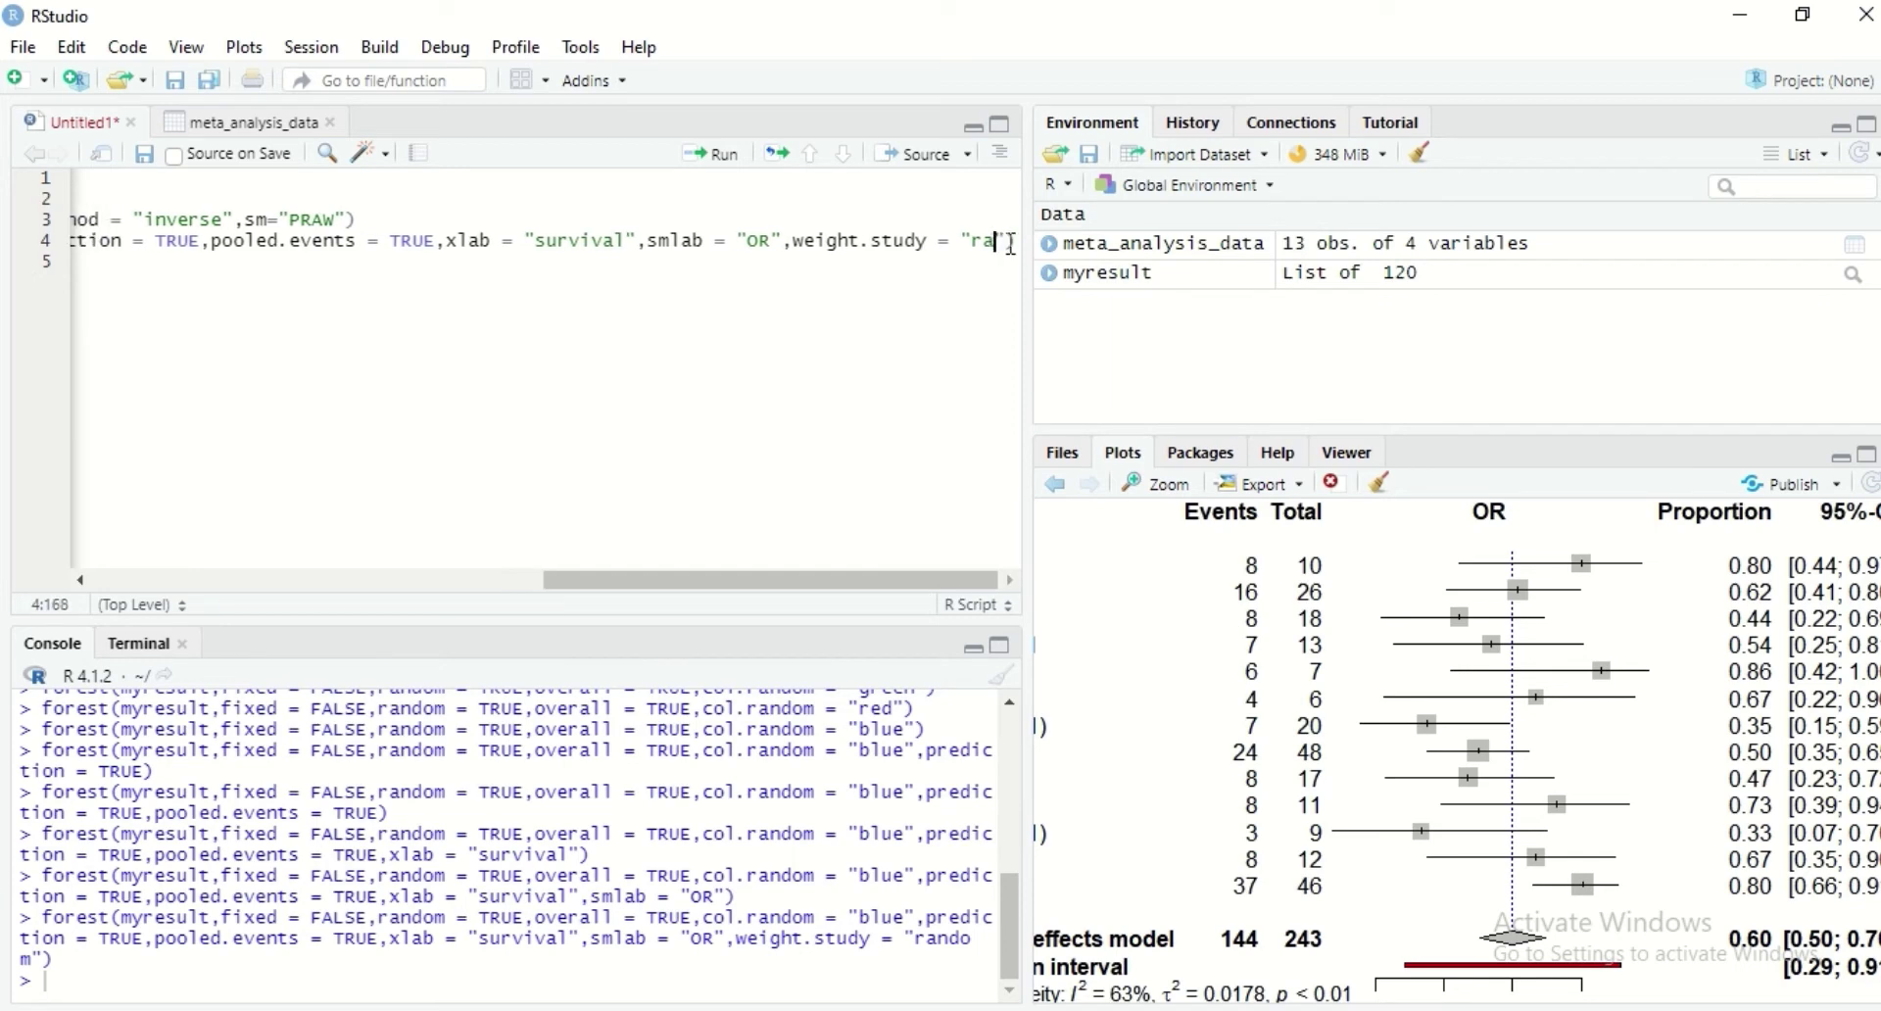
{"action": "key", "text": "BackSpace"}
{"action": "type", "text": "fixed"}
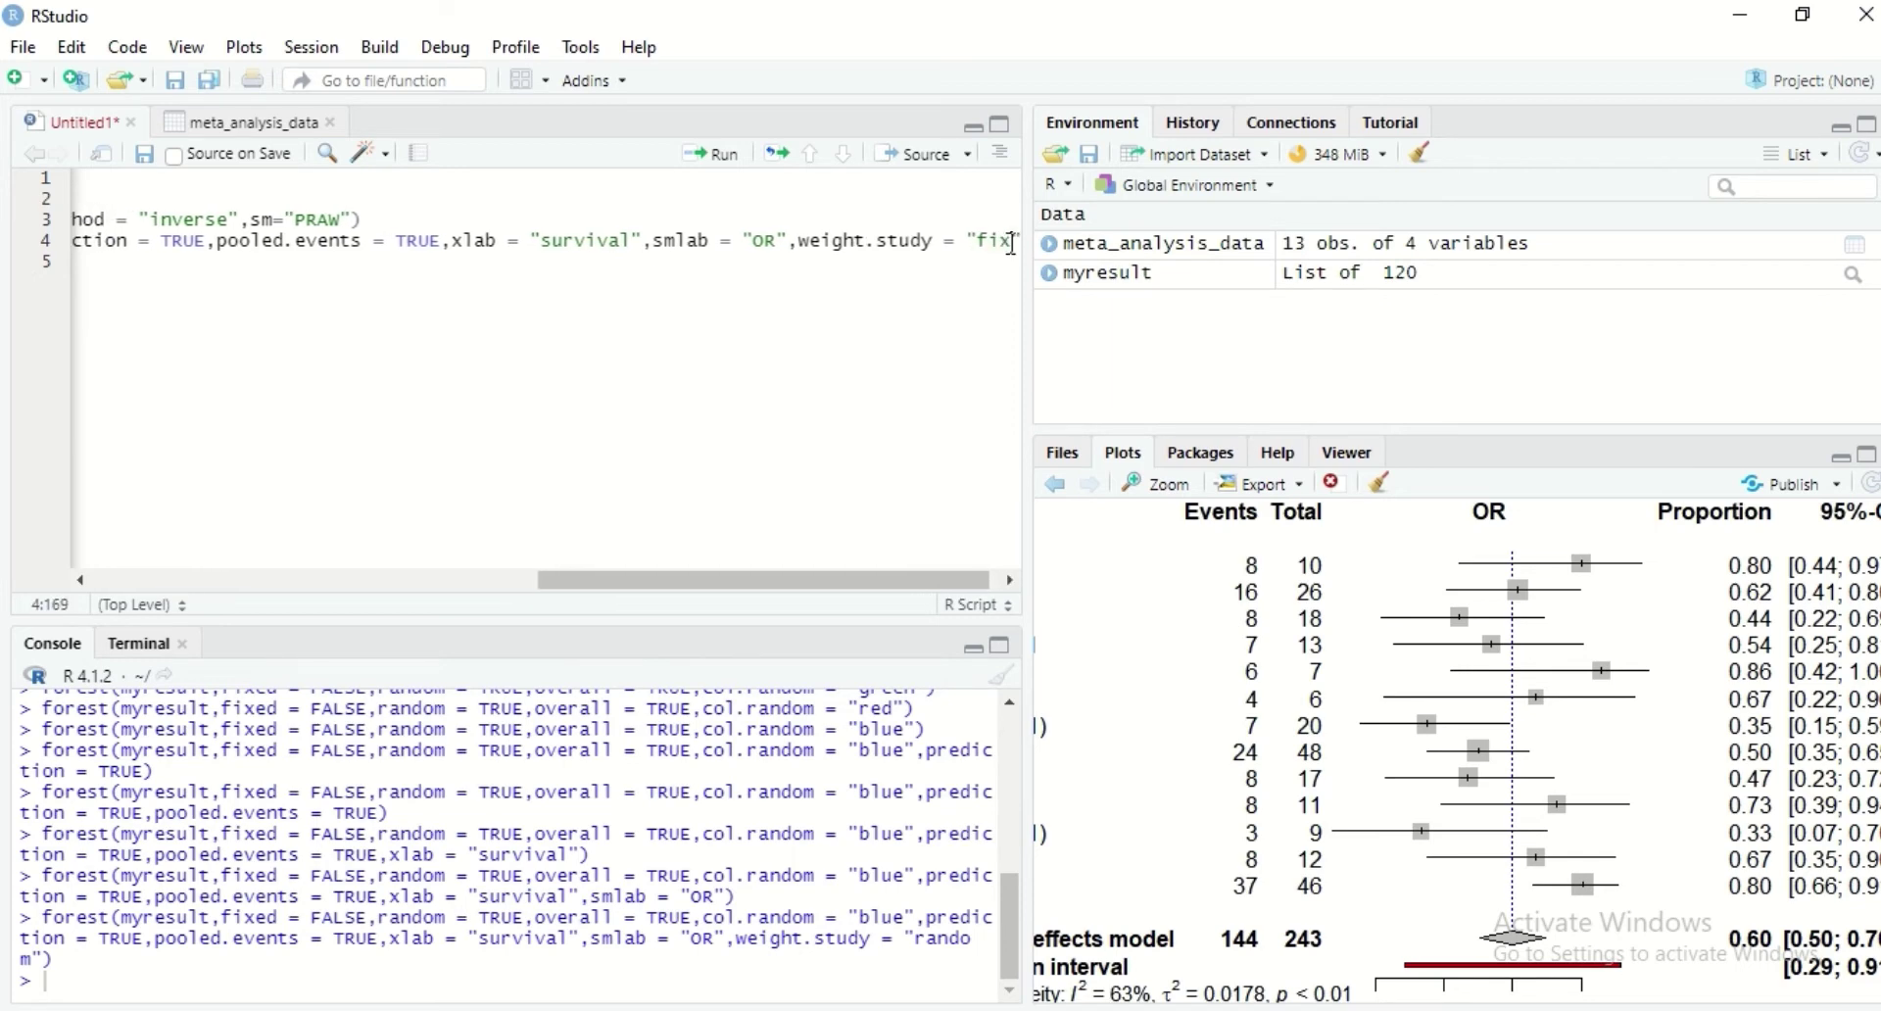
- Run the forest call with weight.study = "fixed" and compare the study squares and weights in the enlarged plot
{"action": "left_click", "coordinate": [723, 159]}
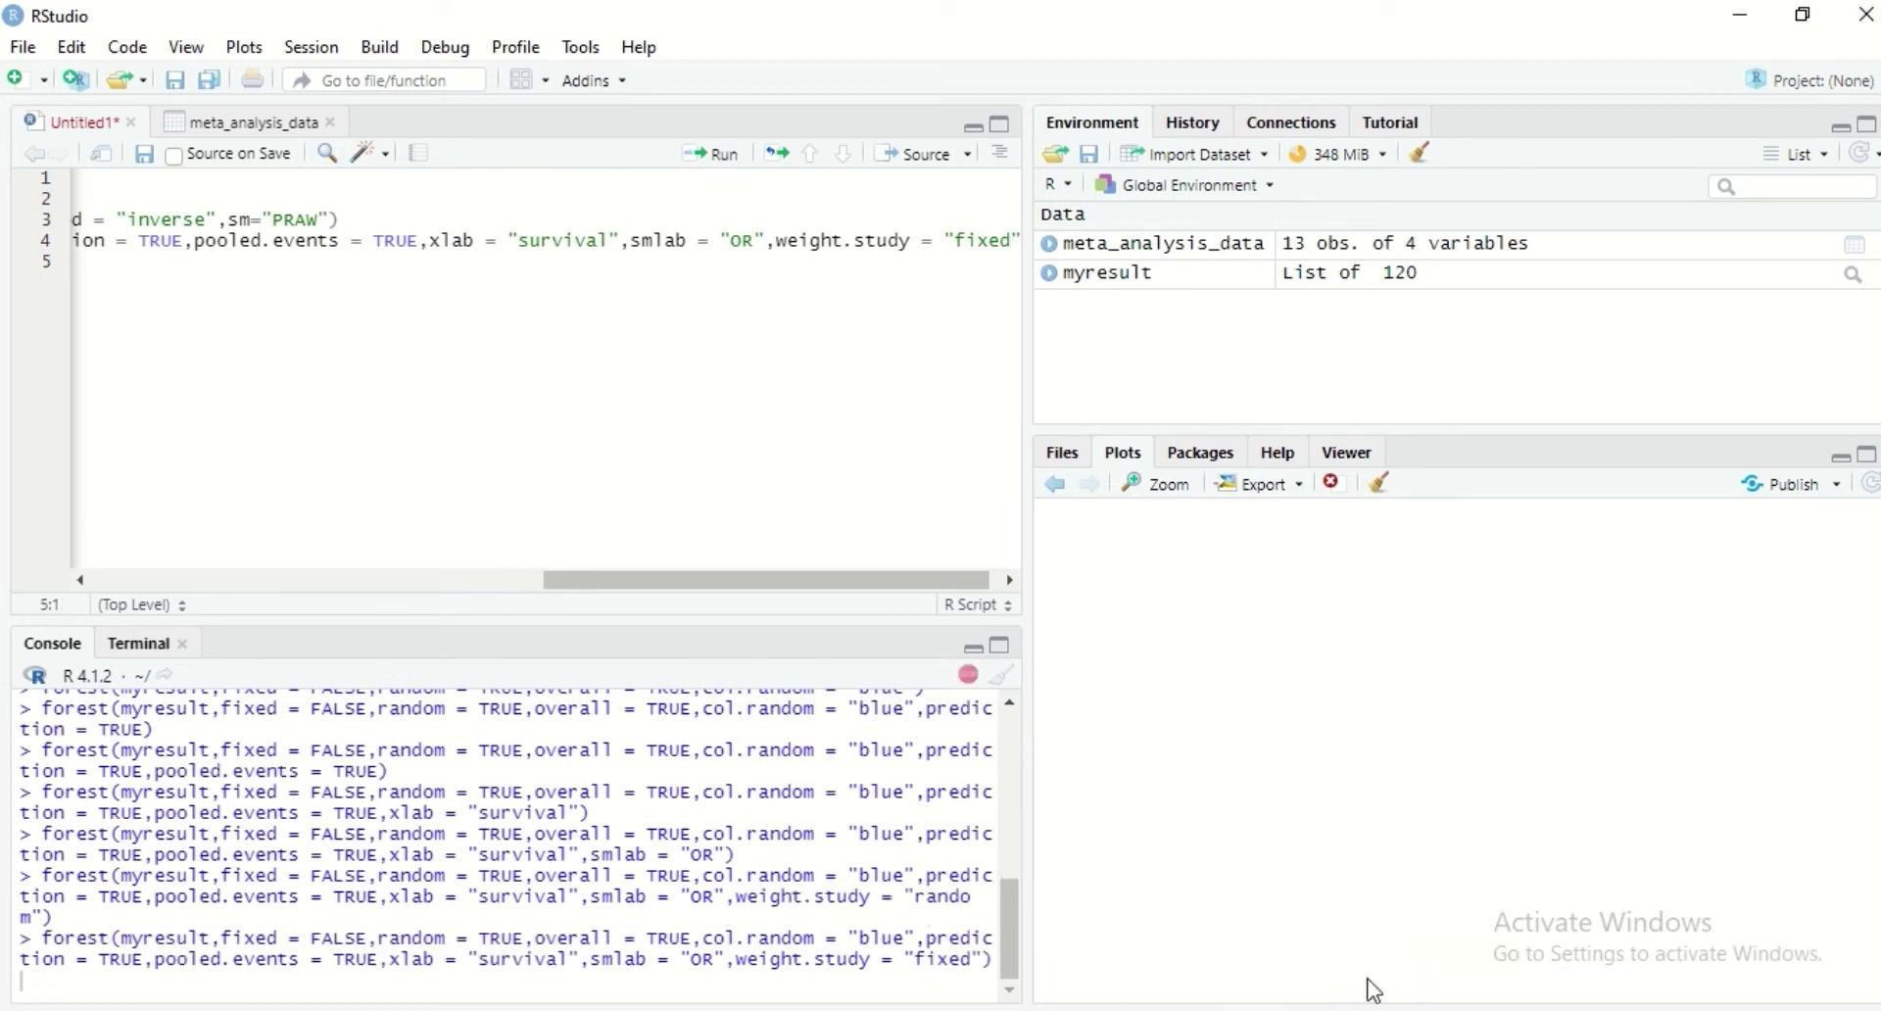
{"action": "mouse_move", "coordinate": [1372, 1005]}
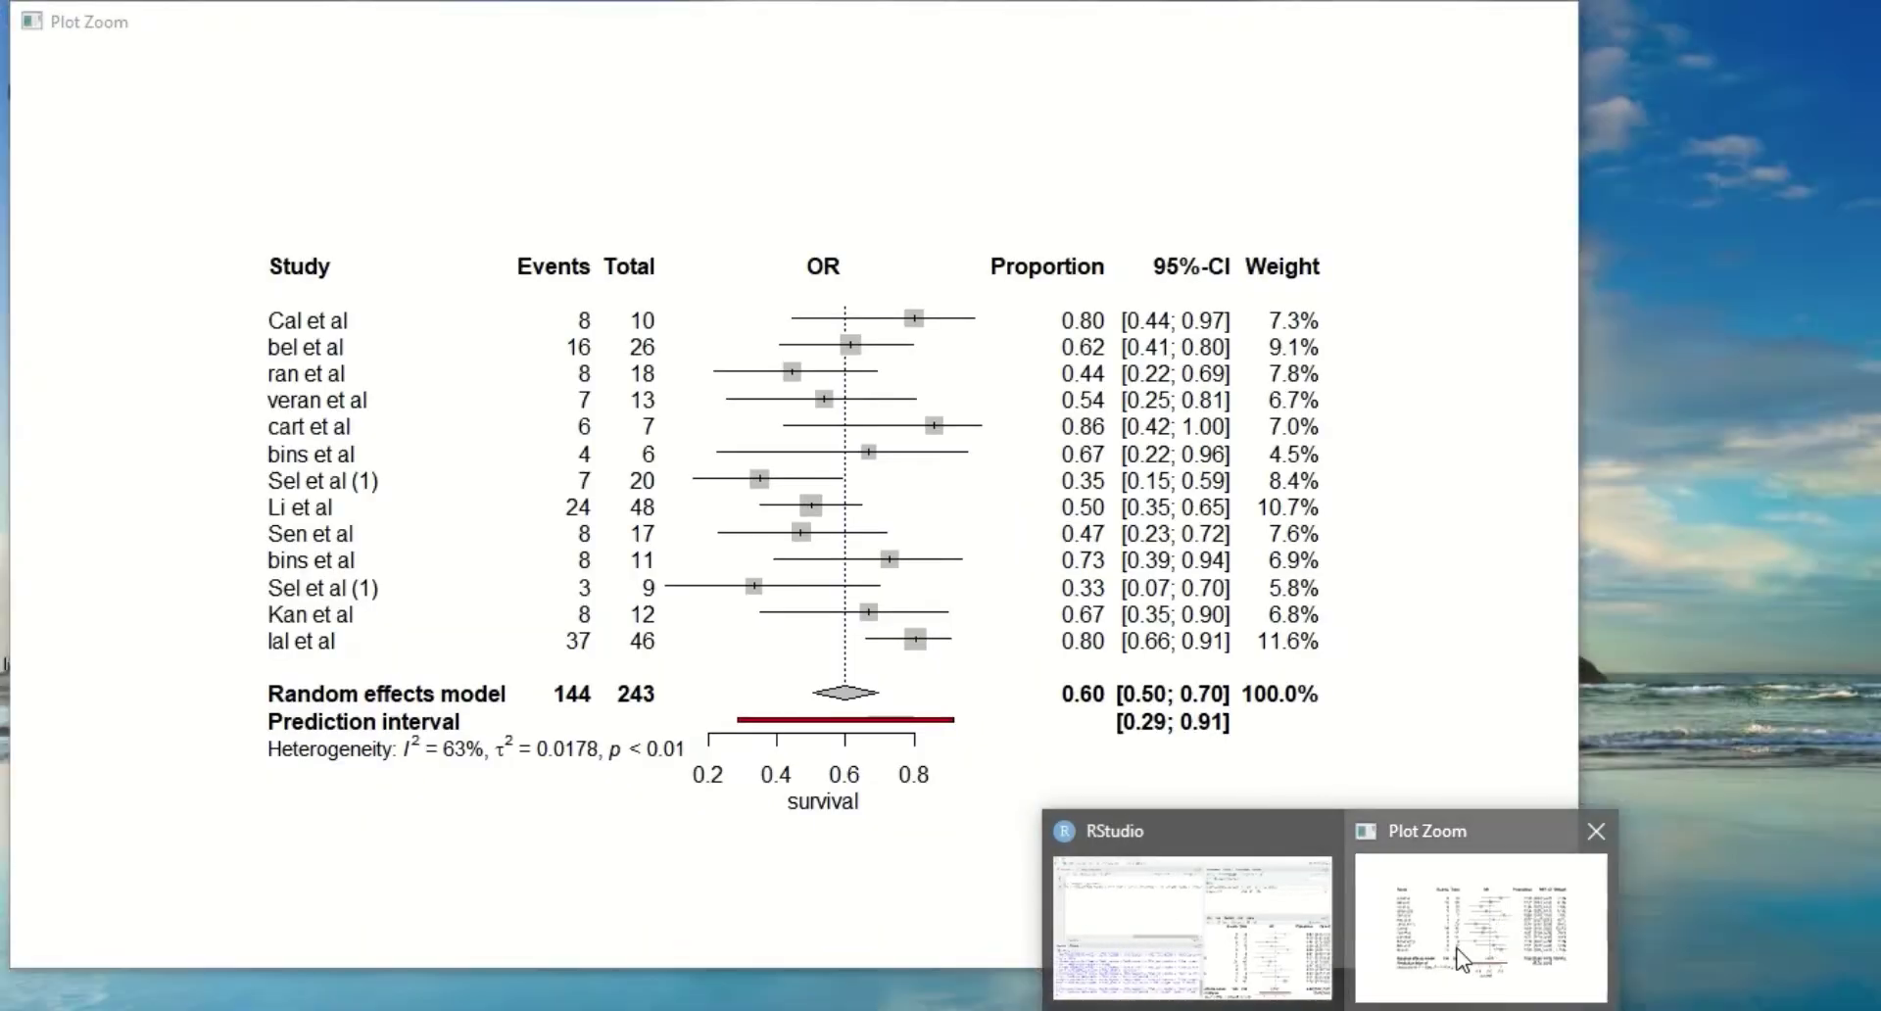
{"action": "left_click", "coordinate": [1450, 957]}
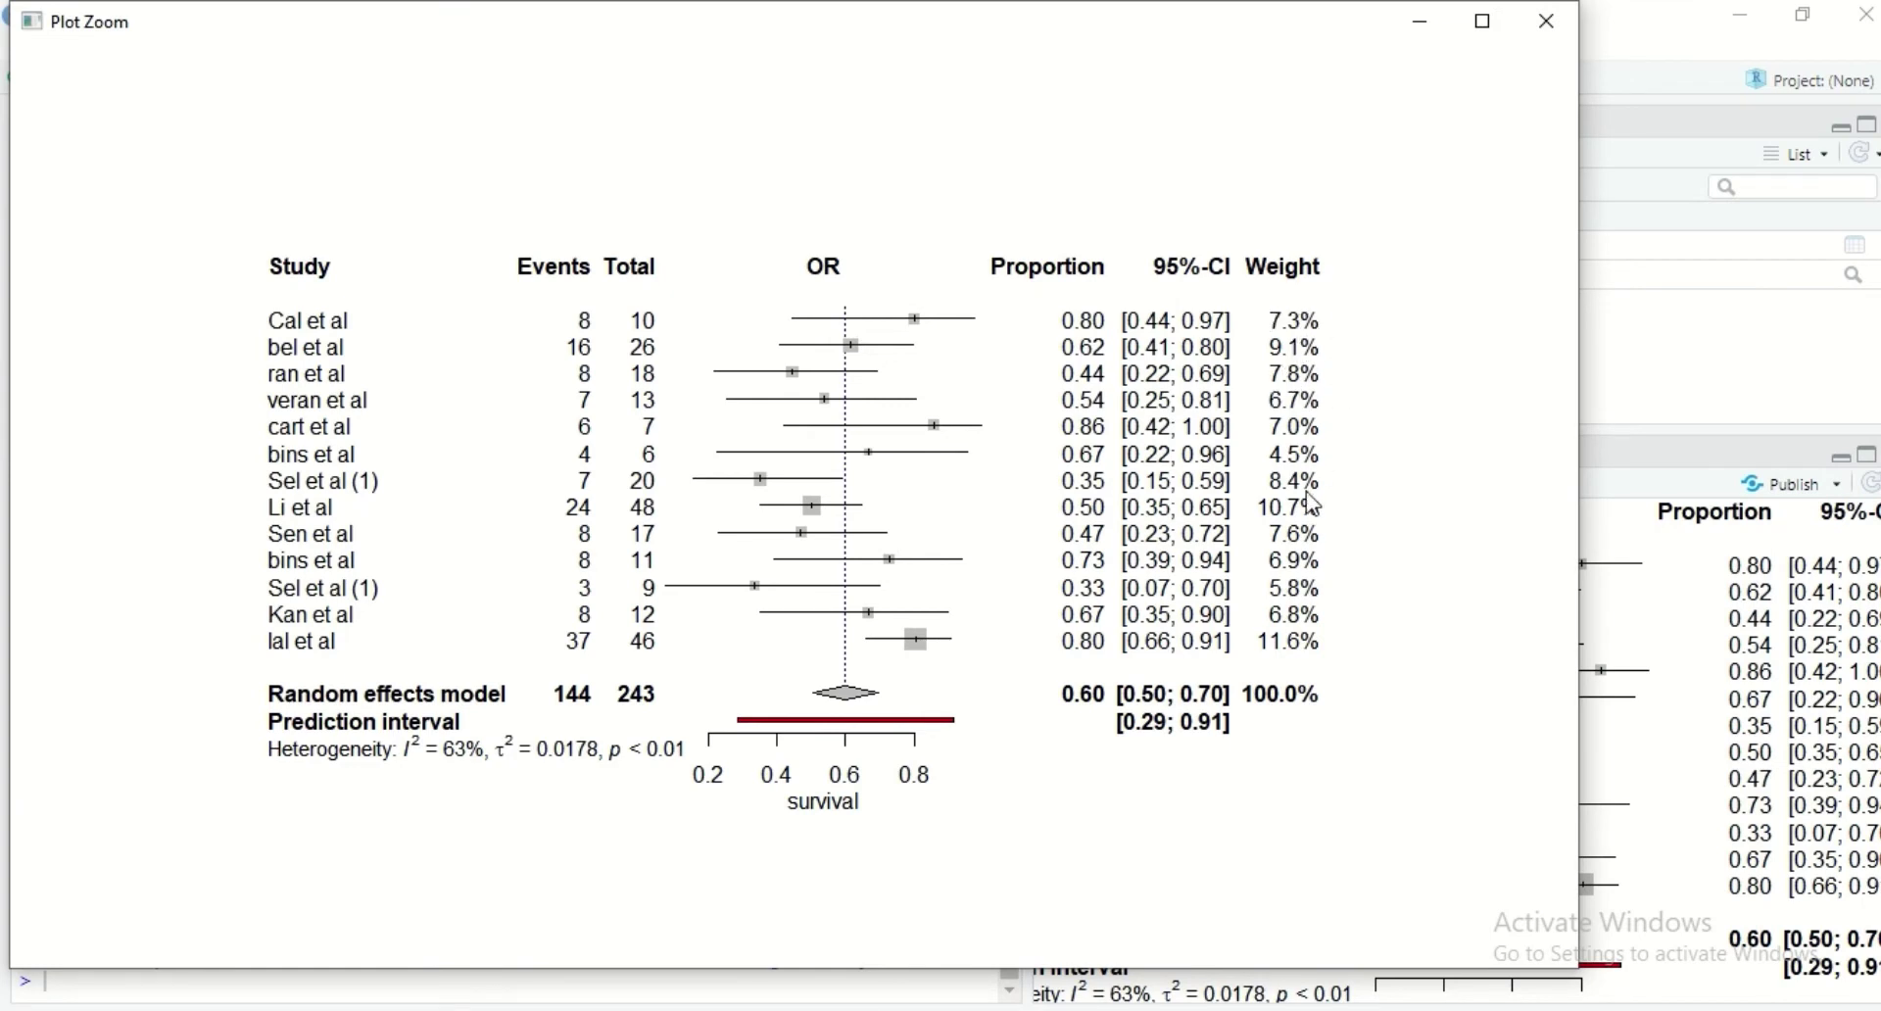
{"action": "left_click", "coordinate": [1420, 24]}
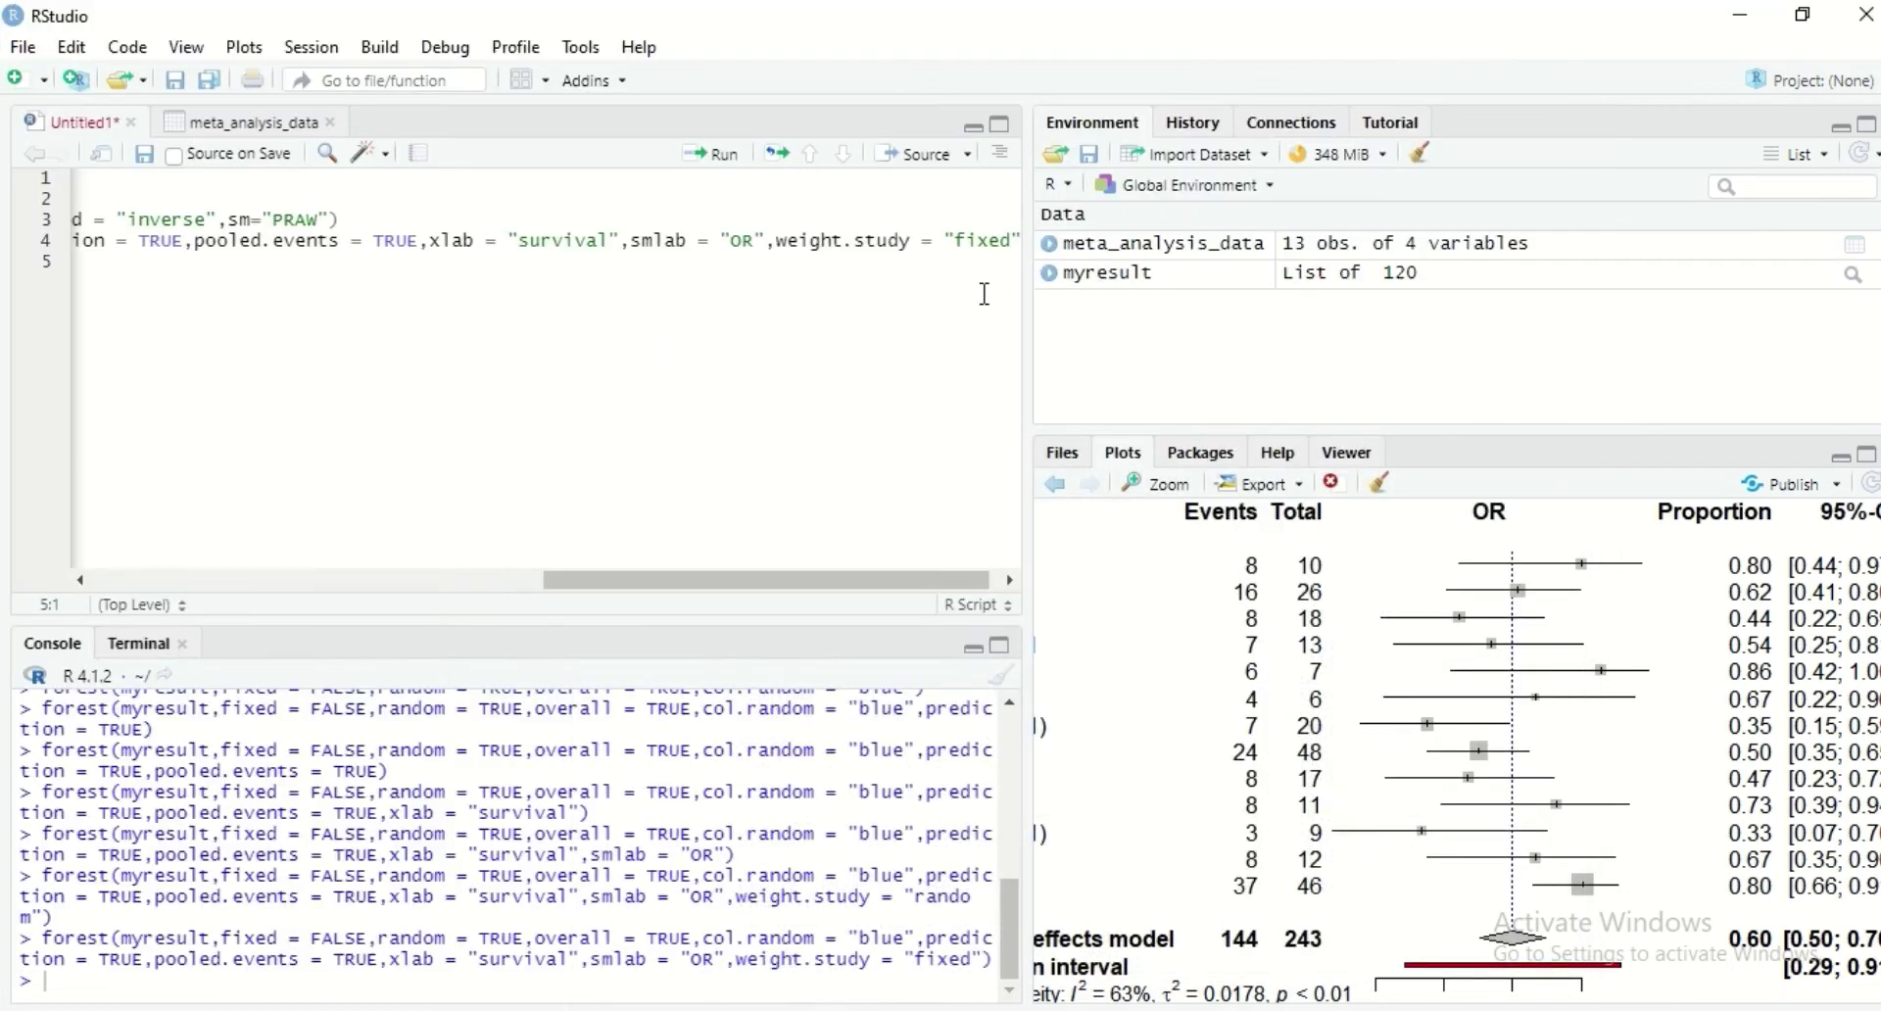
- Set weight.study back to "random" in the forest call and rerun it to redraw the plot
{"action": "left_click", "coordinate": [1014, 245]}
{"action": "key", "text": "BackSpace"}
{"action": "key", "text": "BackSpace"}
{"action": "key", "text": "BackSpace"}
{"action": "key", "text": "BackSpace"}
{"action": "key", "text": "BackSpace"}
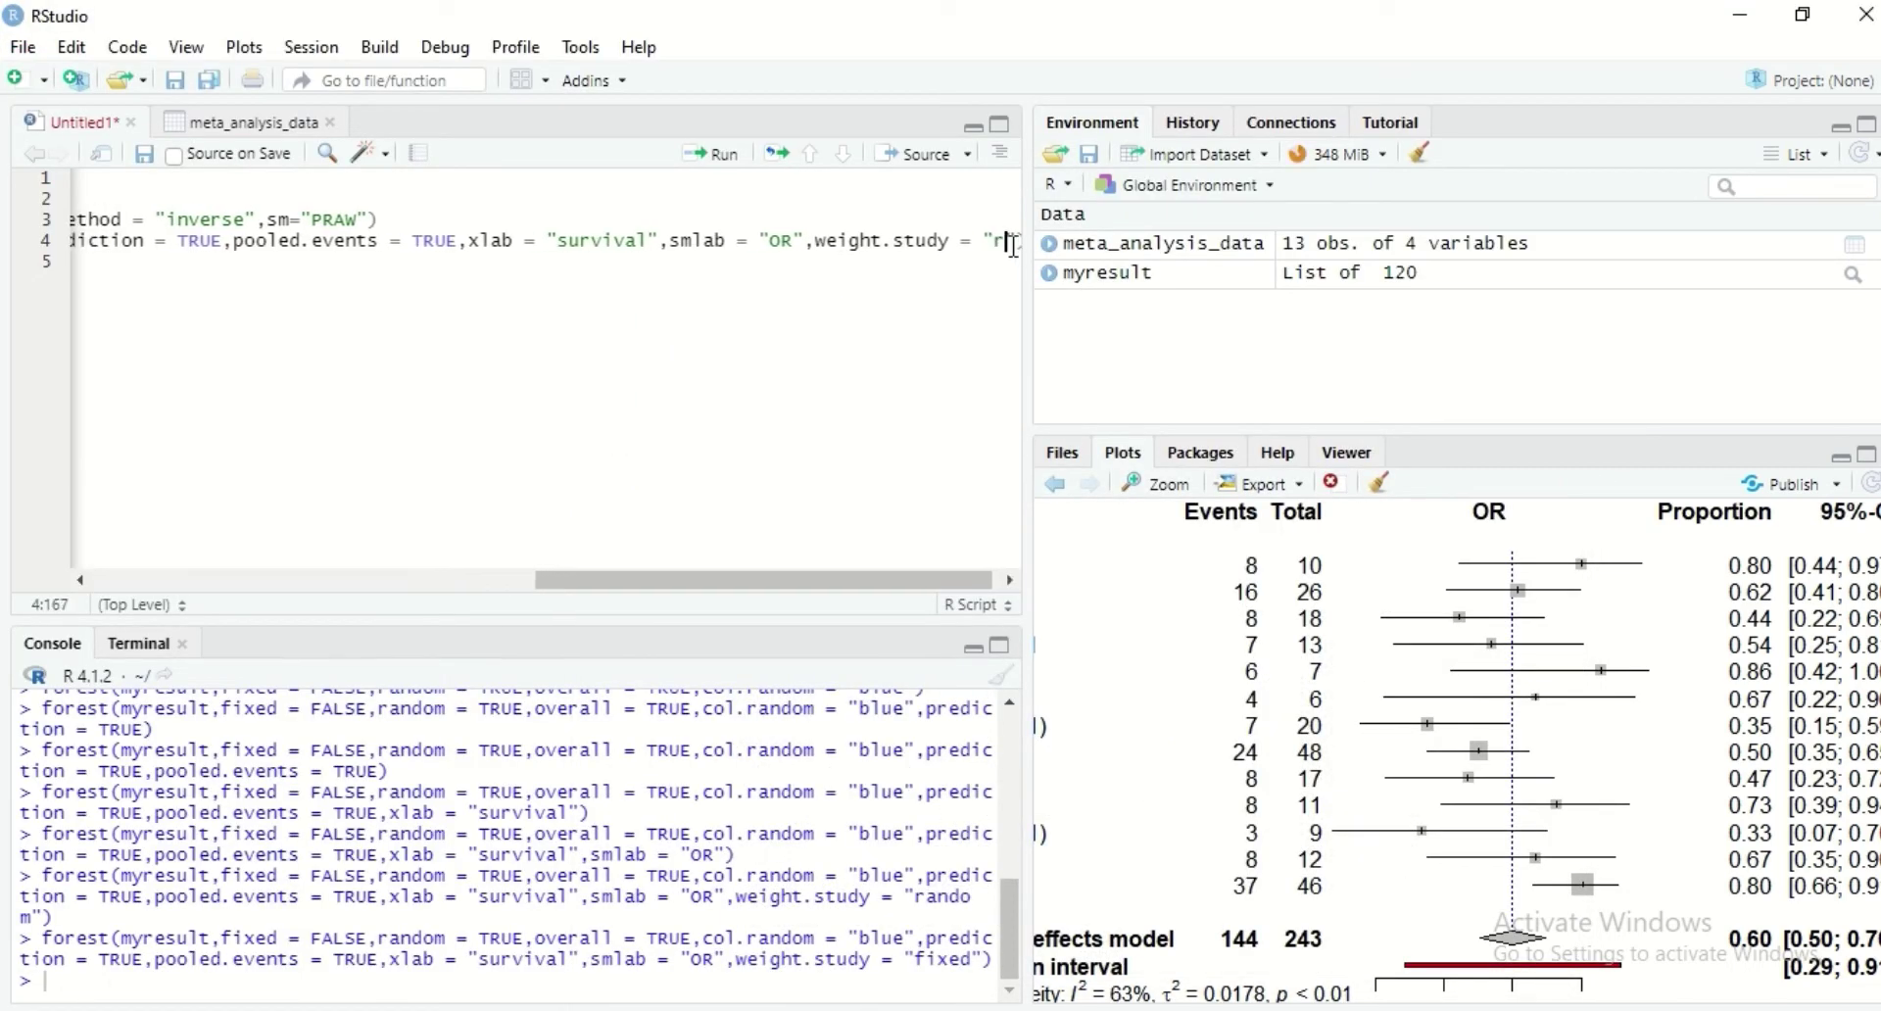
{"action": "type", "text": "ran"}
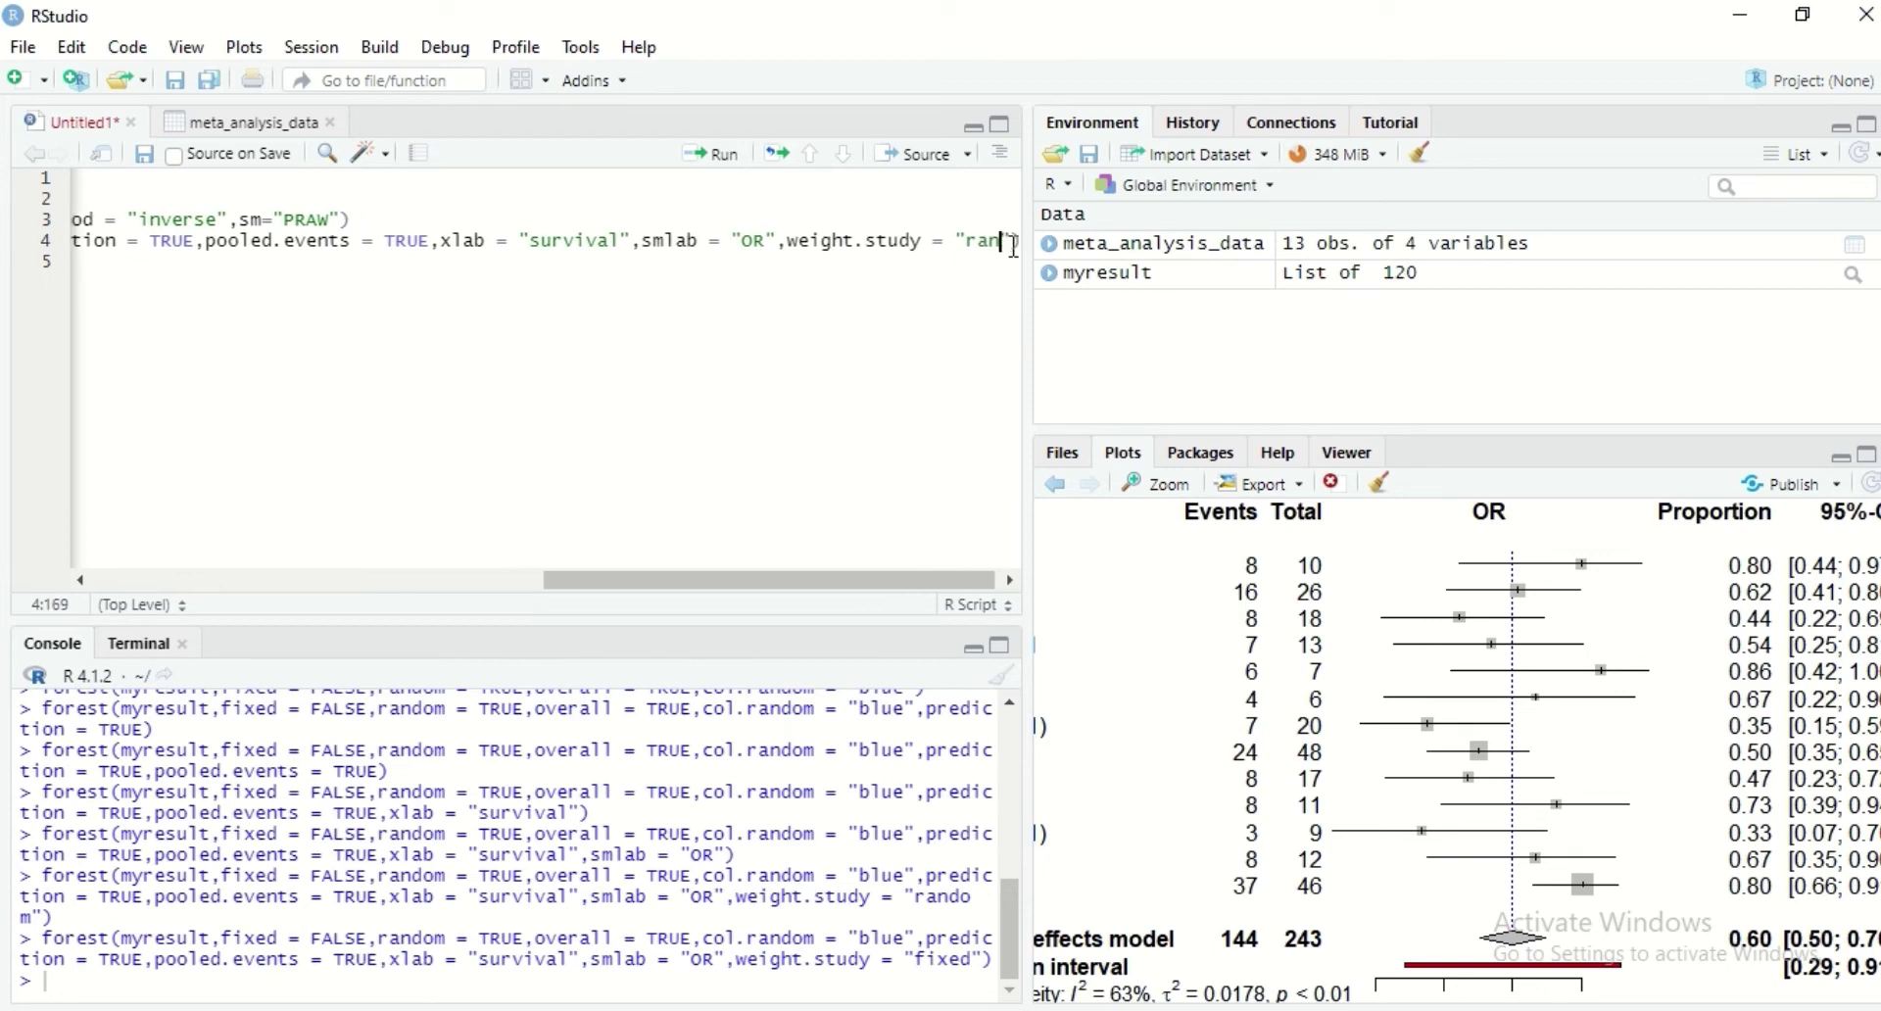
{"action": "type", "text": "dom"}
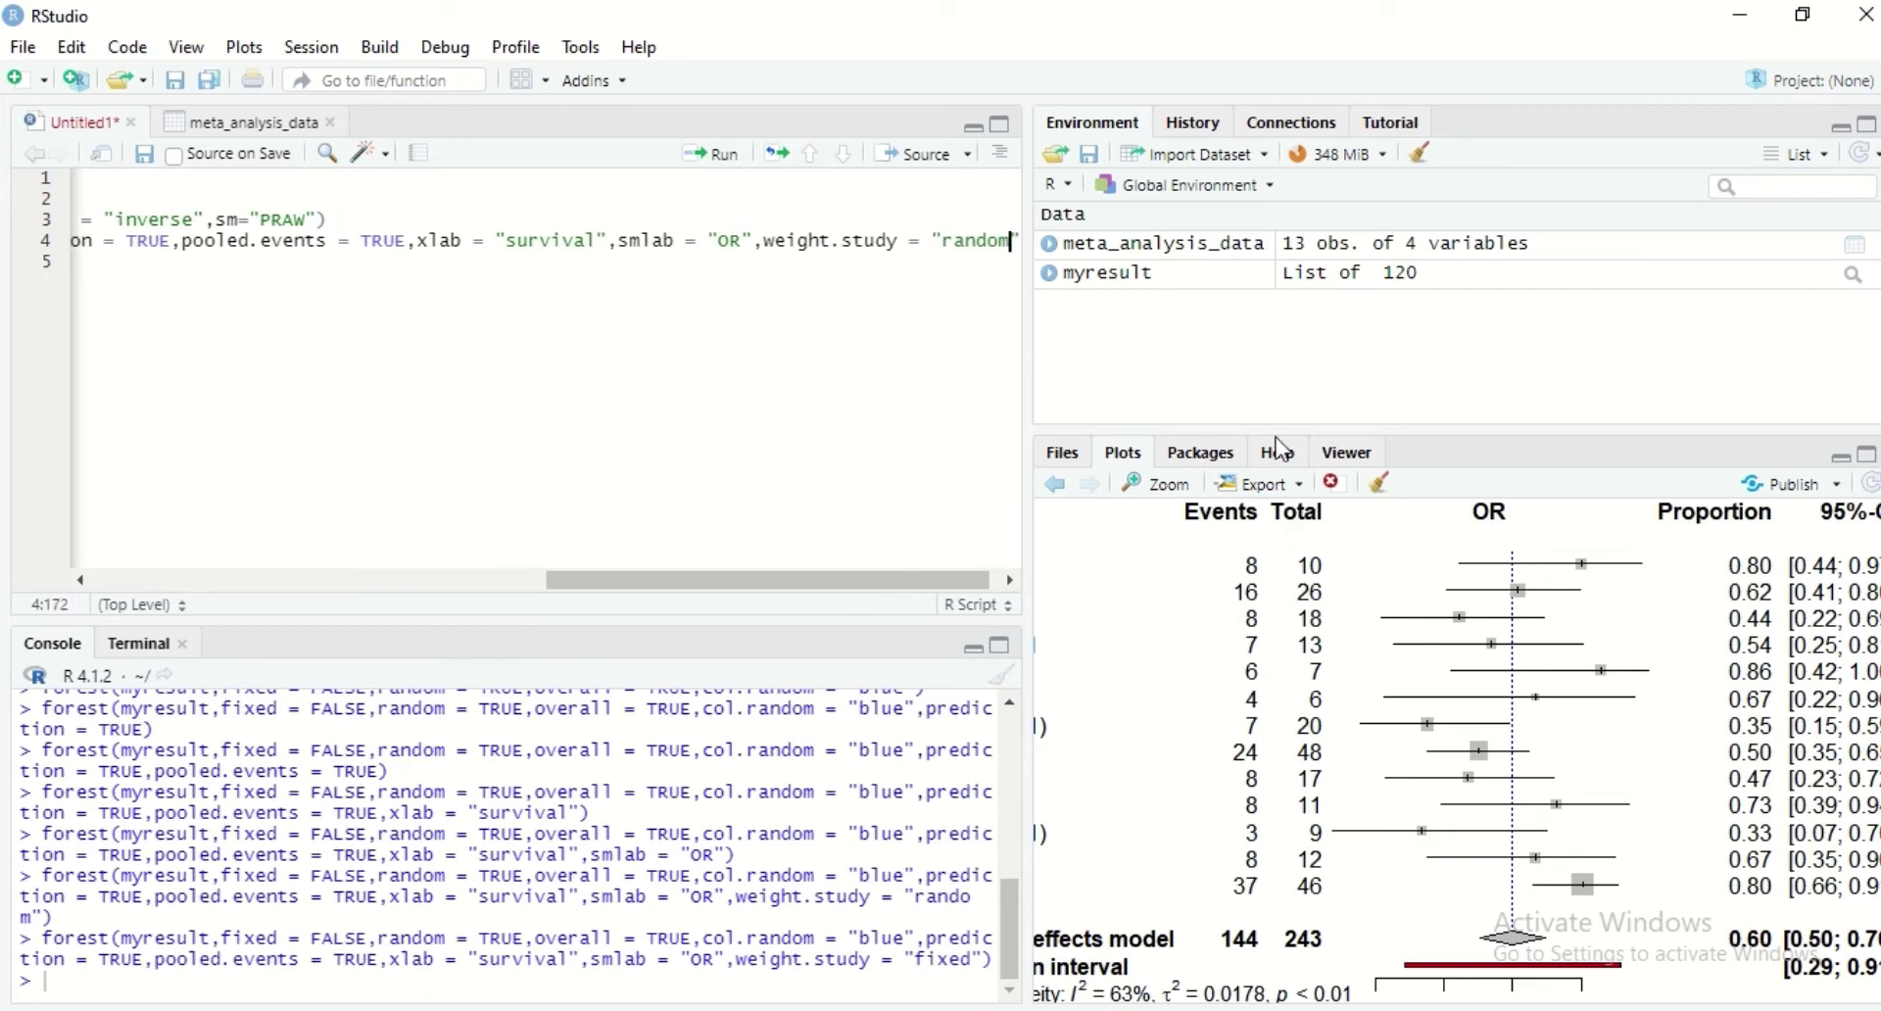
{"action": "left_click", "coordinate": [720, 155]}
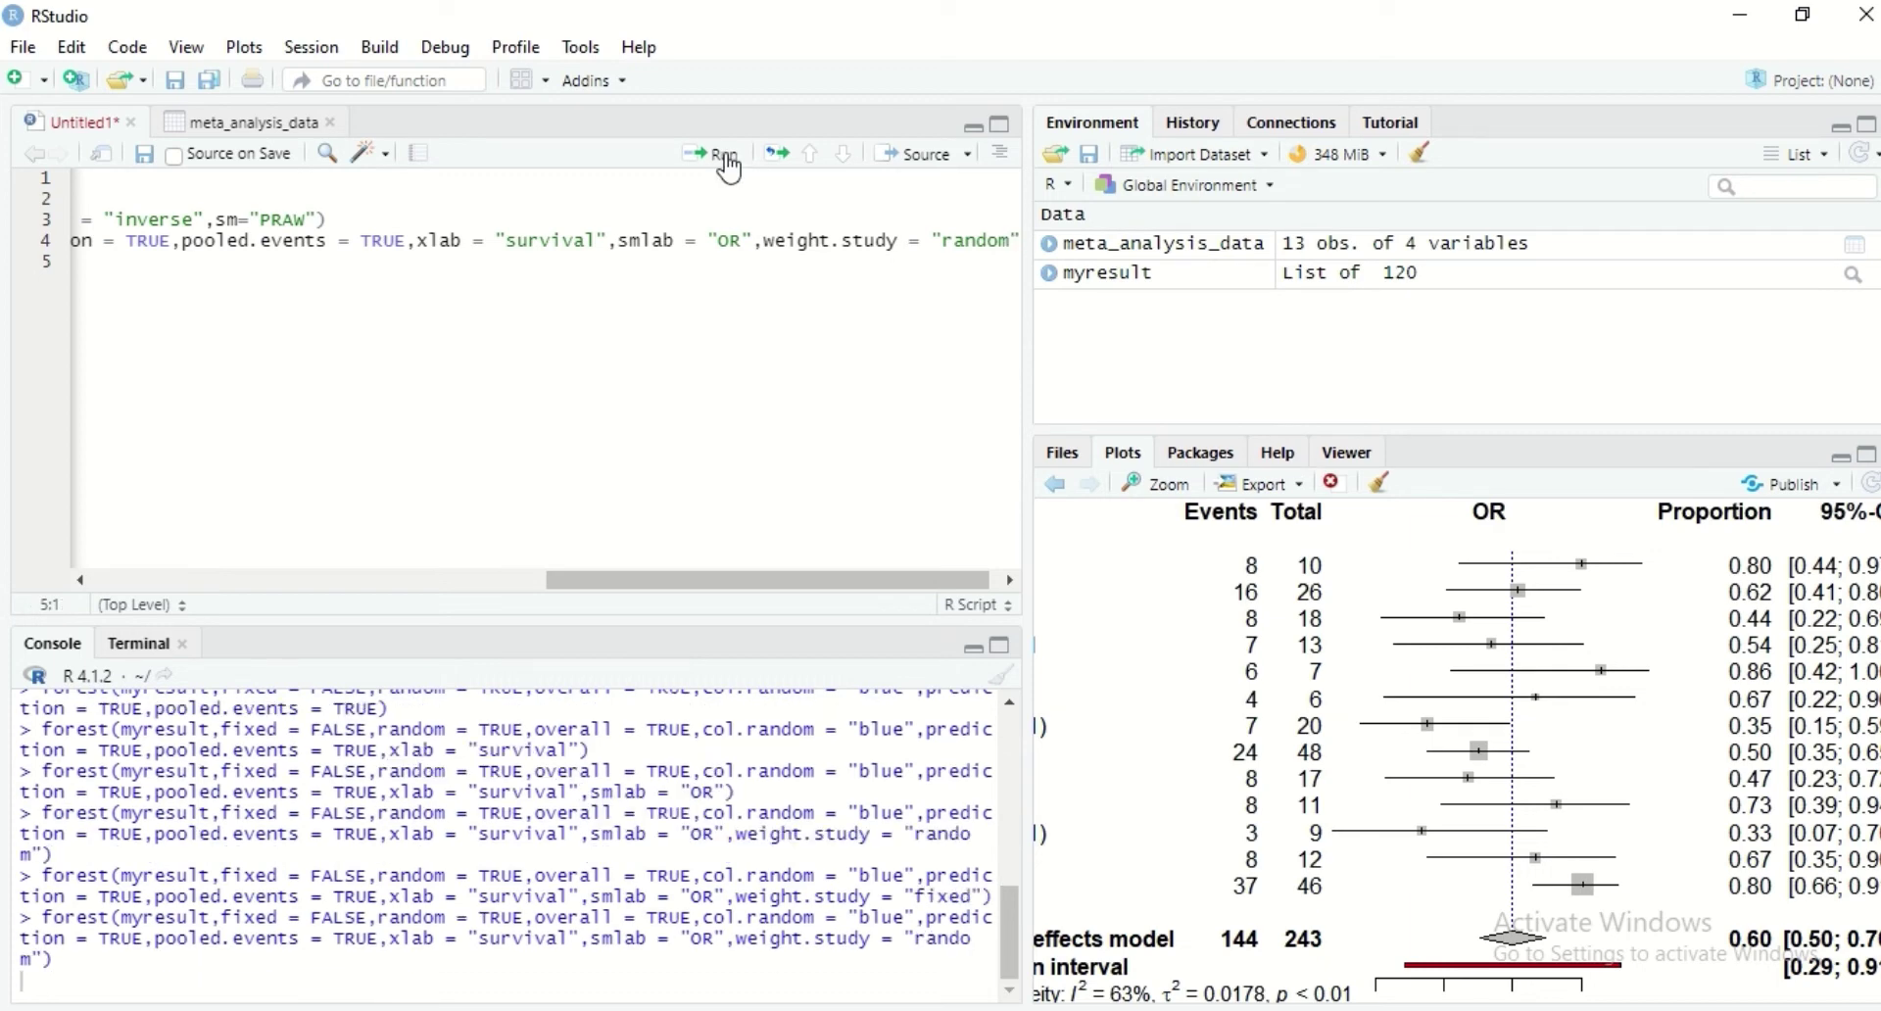
- Read the forest plot help entries from xlab through weight.study and weight.subgroup to pscale
{"action": "left_click", "coordinate": [1286, 459]}
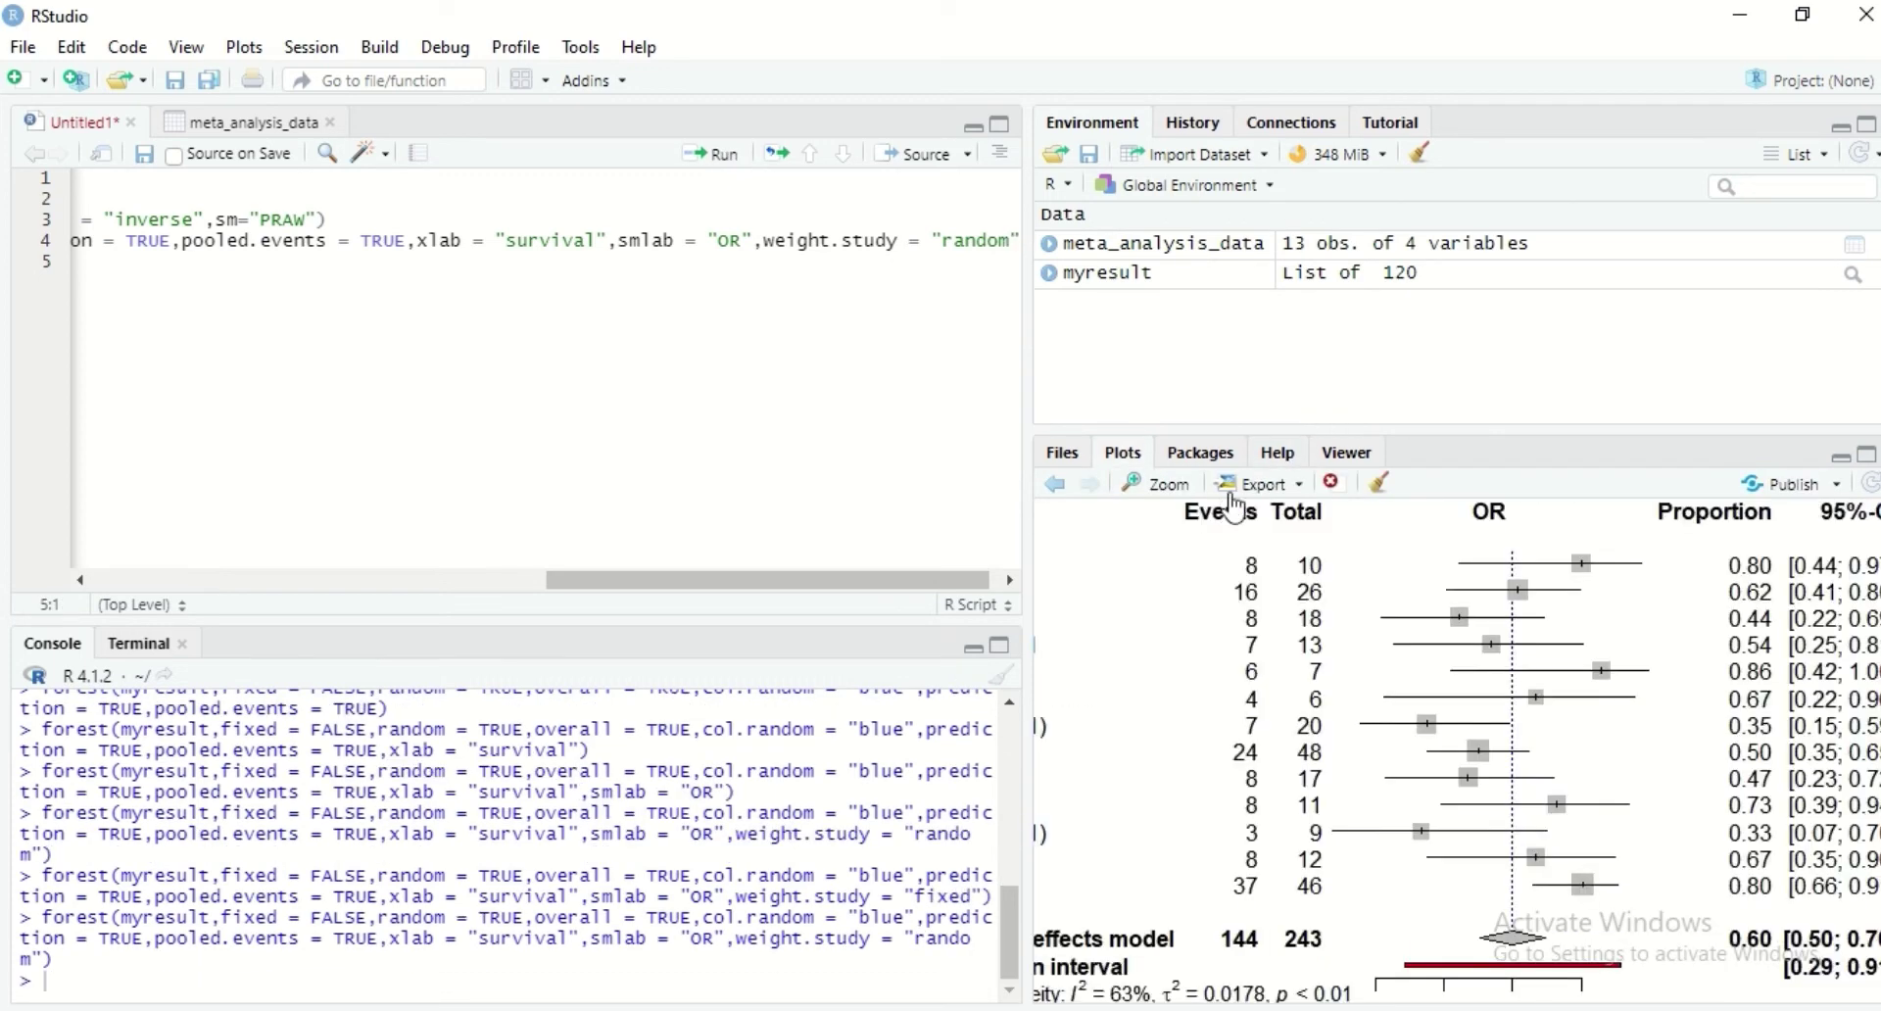
{"action": "left_click", "coordinate": [1286, 459]}
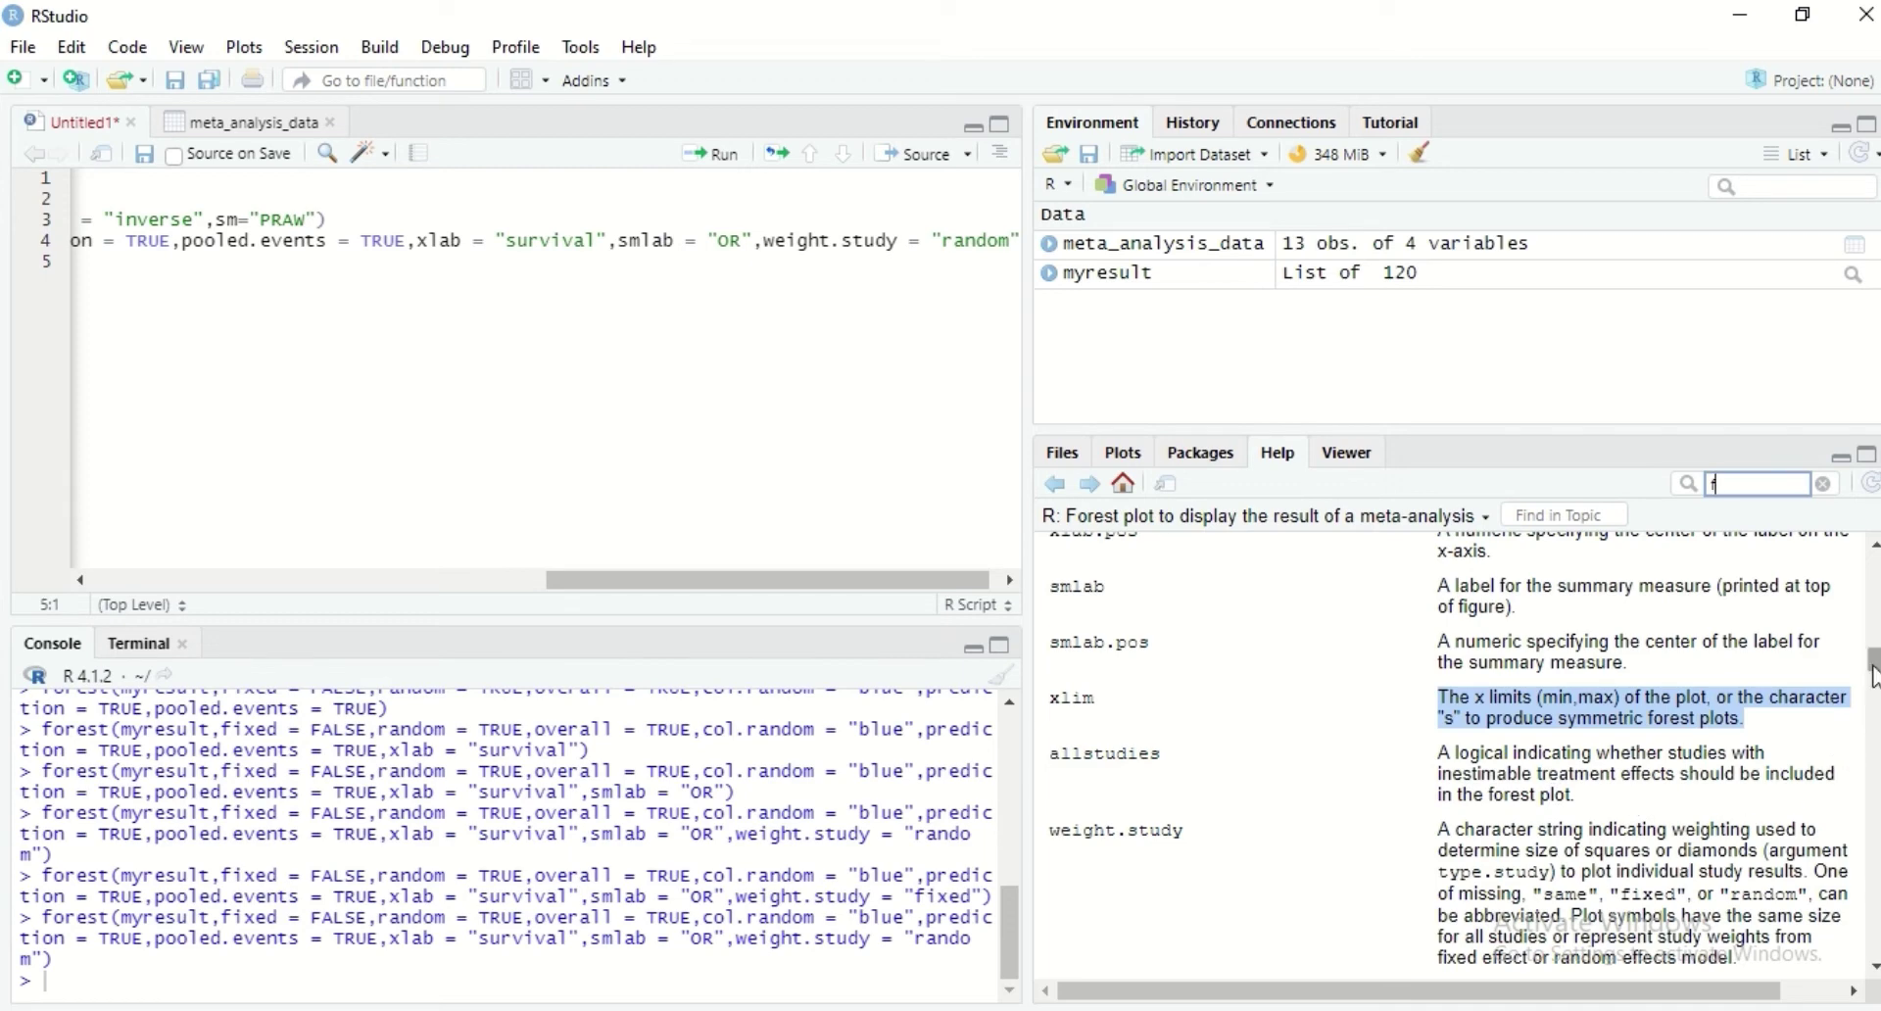
{"action": "left_click_drag", "start_coordinate": [1874, 674], "coordinate": [1874, 678]}
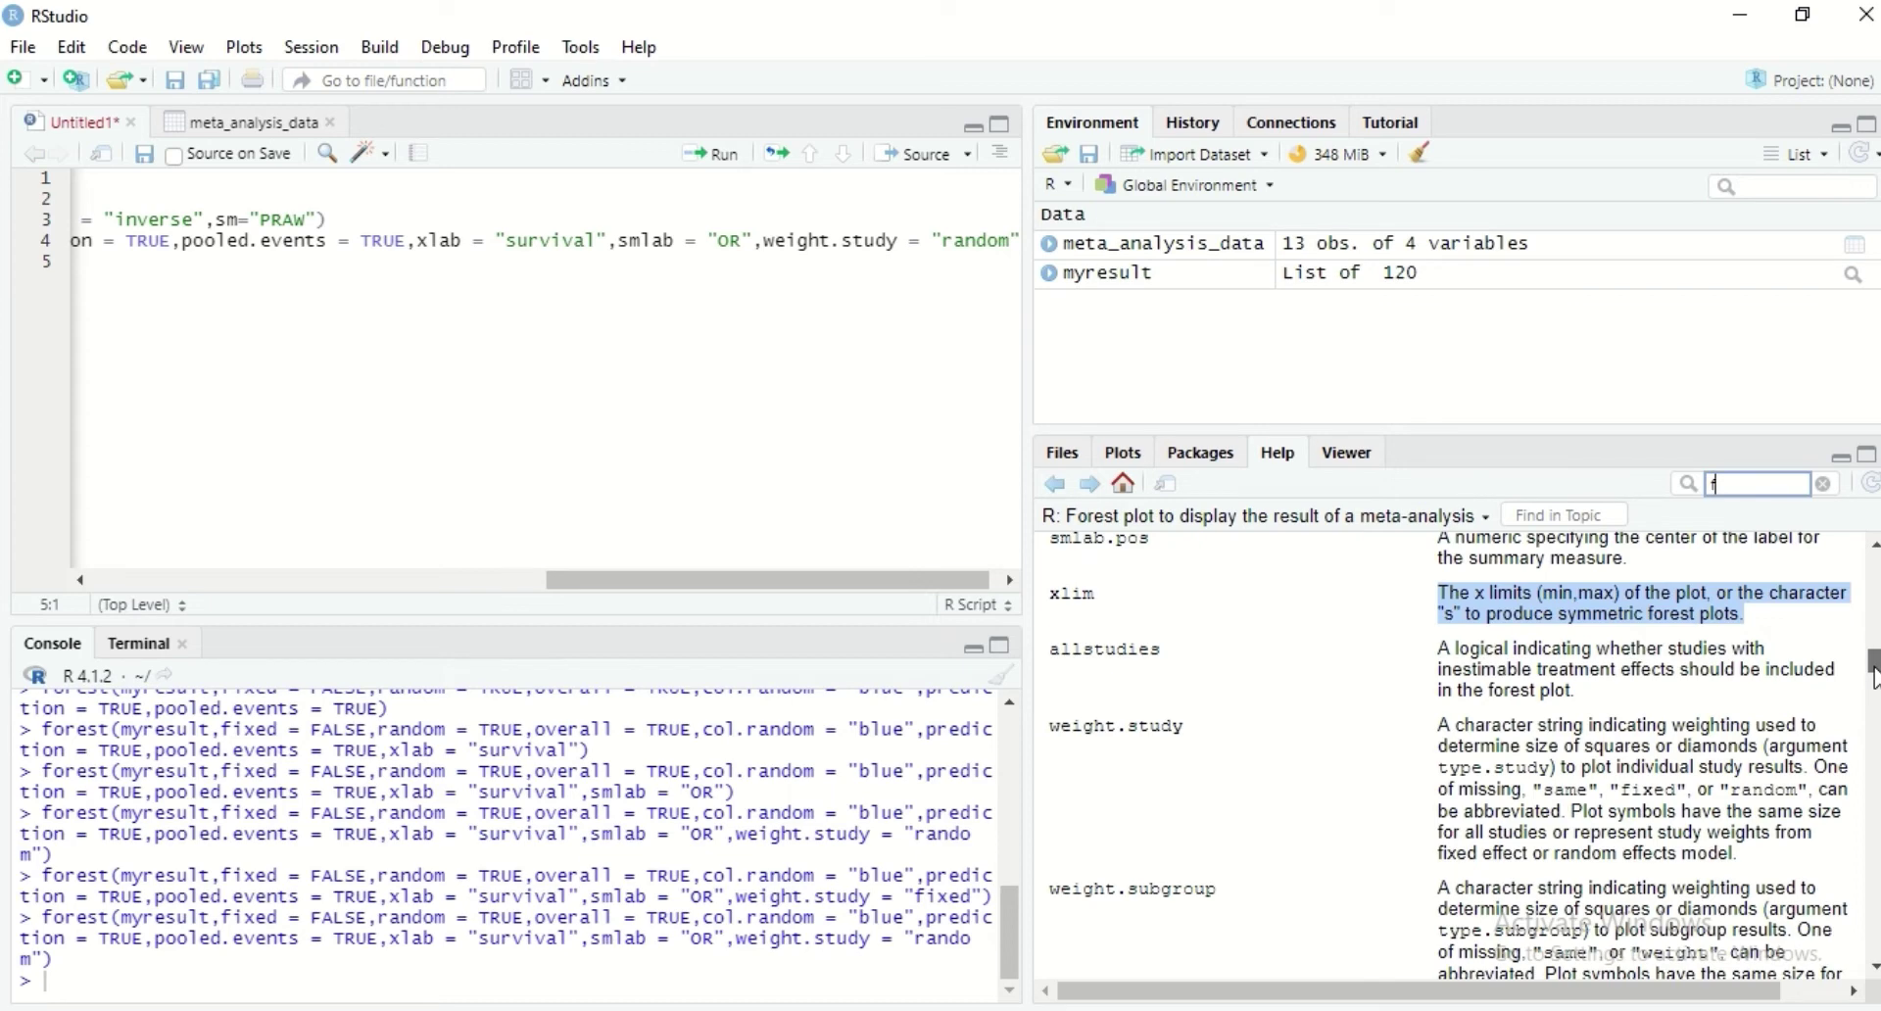
{"action": "scroll", "coordinate": [1874, 676], "scroll_direction": "down", "scroll_amount": 2}
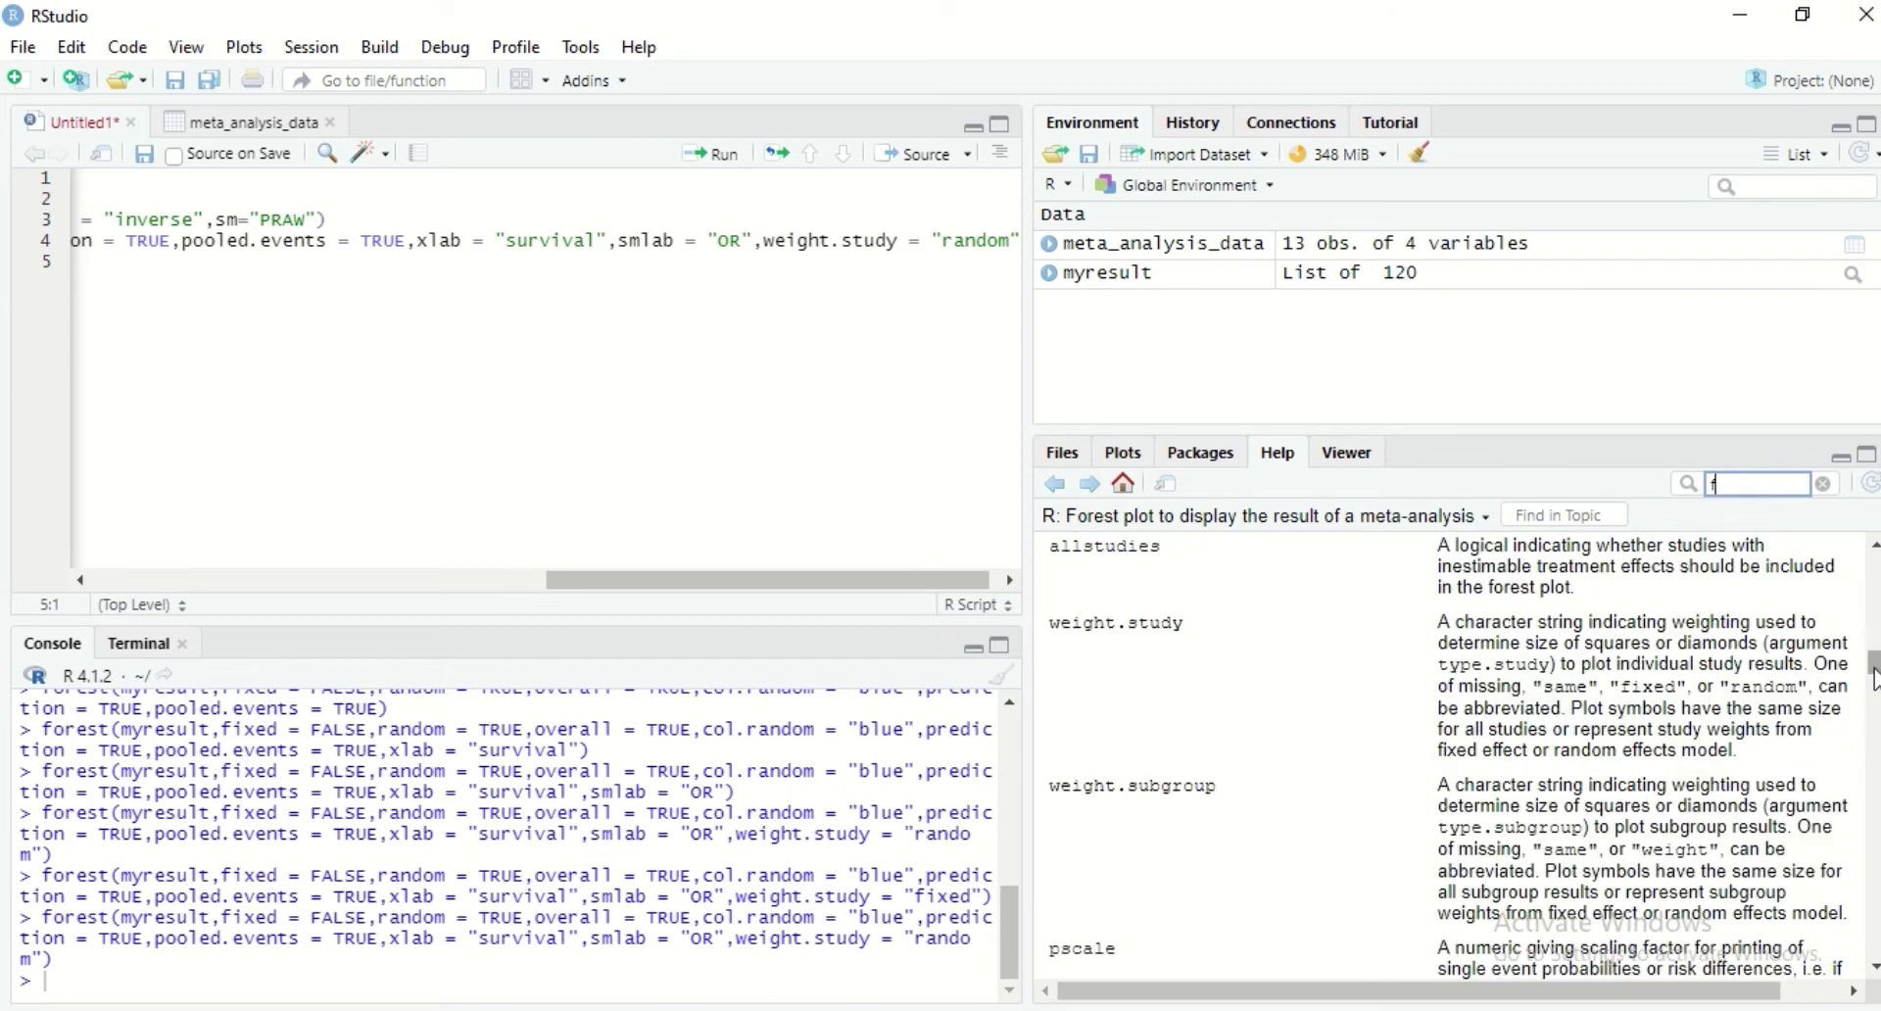
{"action": "scroll", "coordinate": [1874, 674], "scroll_direction": "up", "scroll_amount": 3}
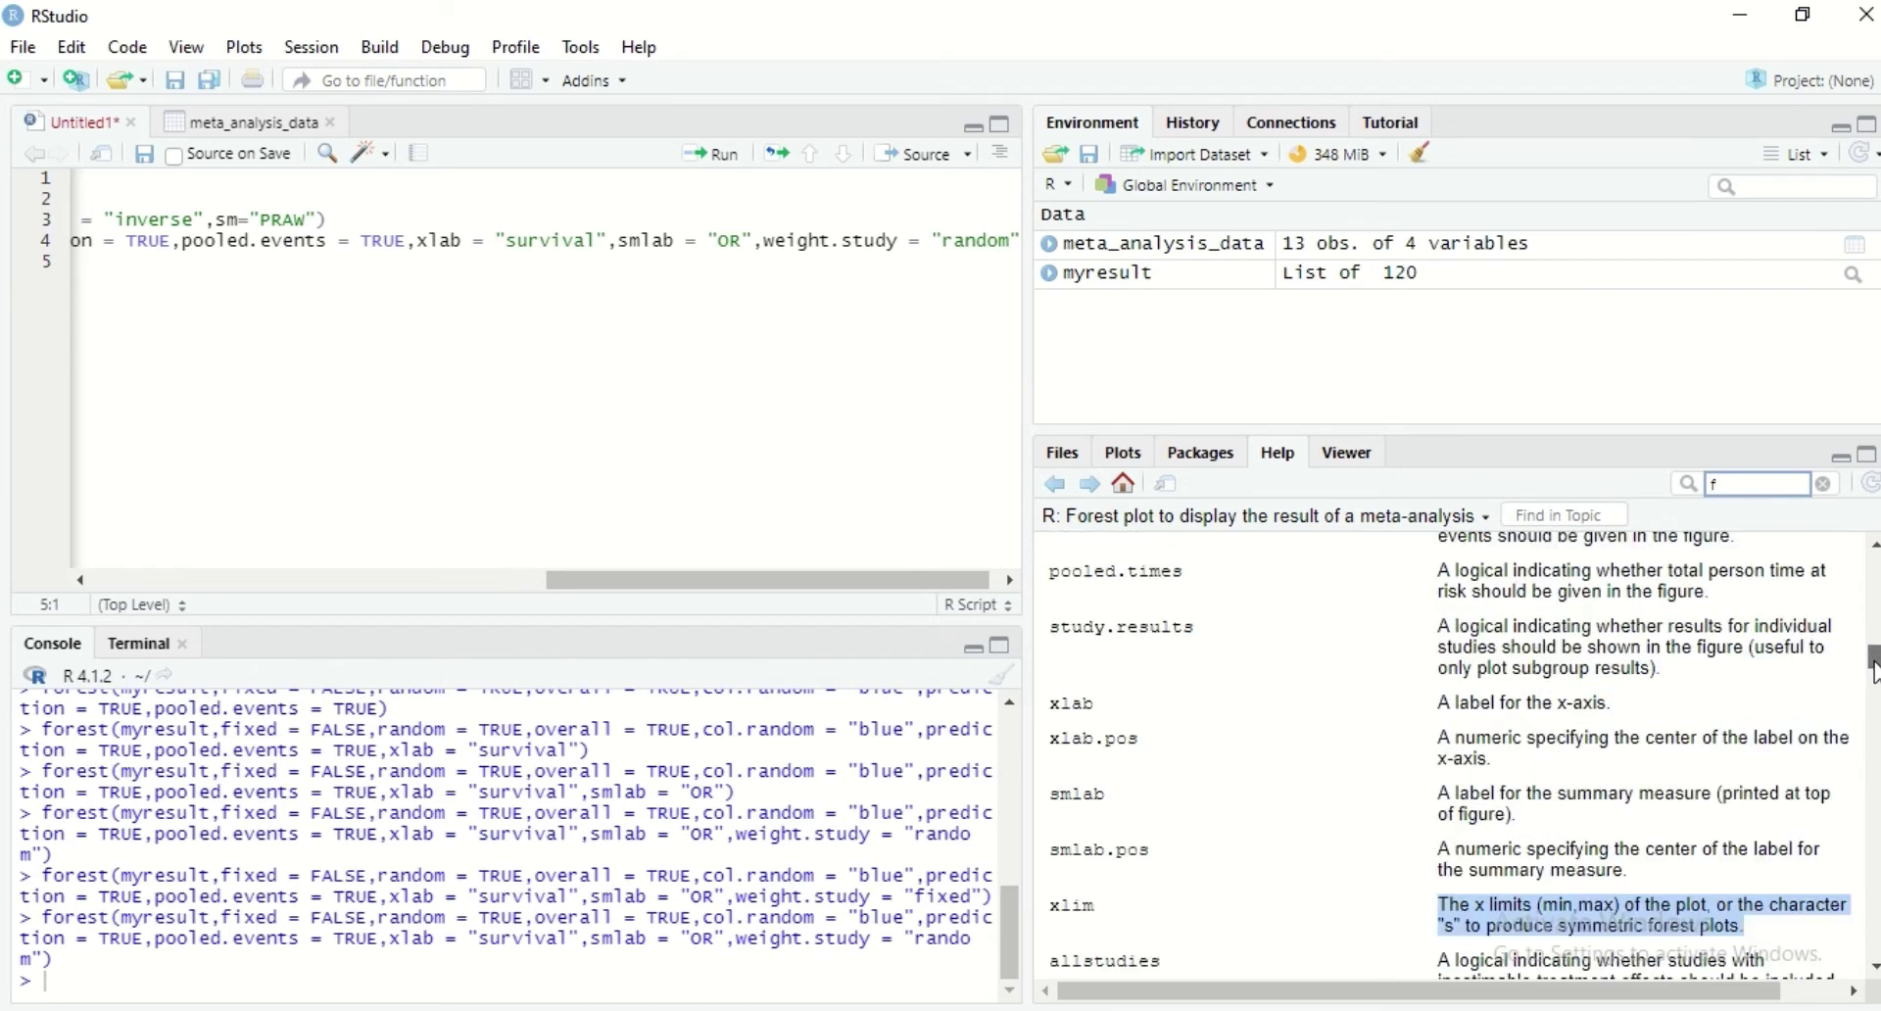
{"action": "scroll", "coordinate": [1874, 676], "scroll_direction": "down", "scroll_amount": 1}
{"action": "scroll", "coordinate": [1874, 674], "scroll_direction": "down", "scroll_amount": 2}
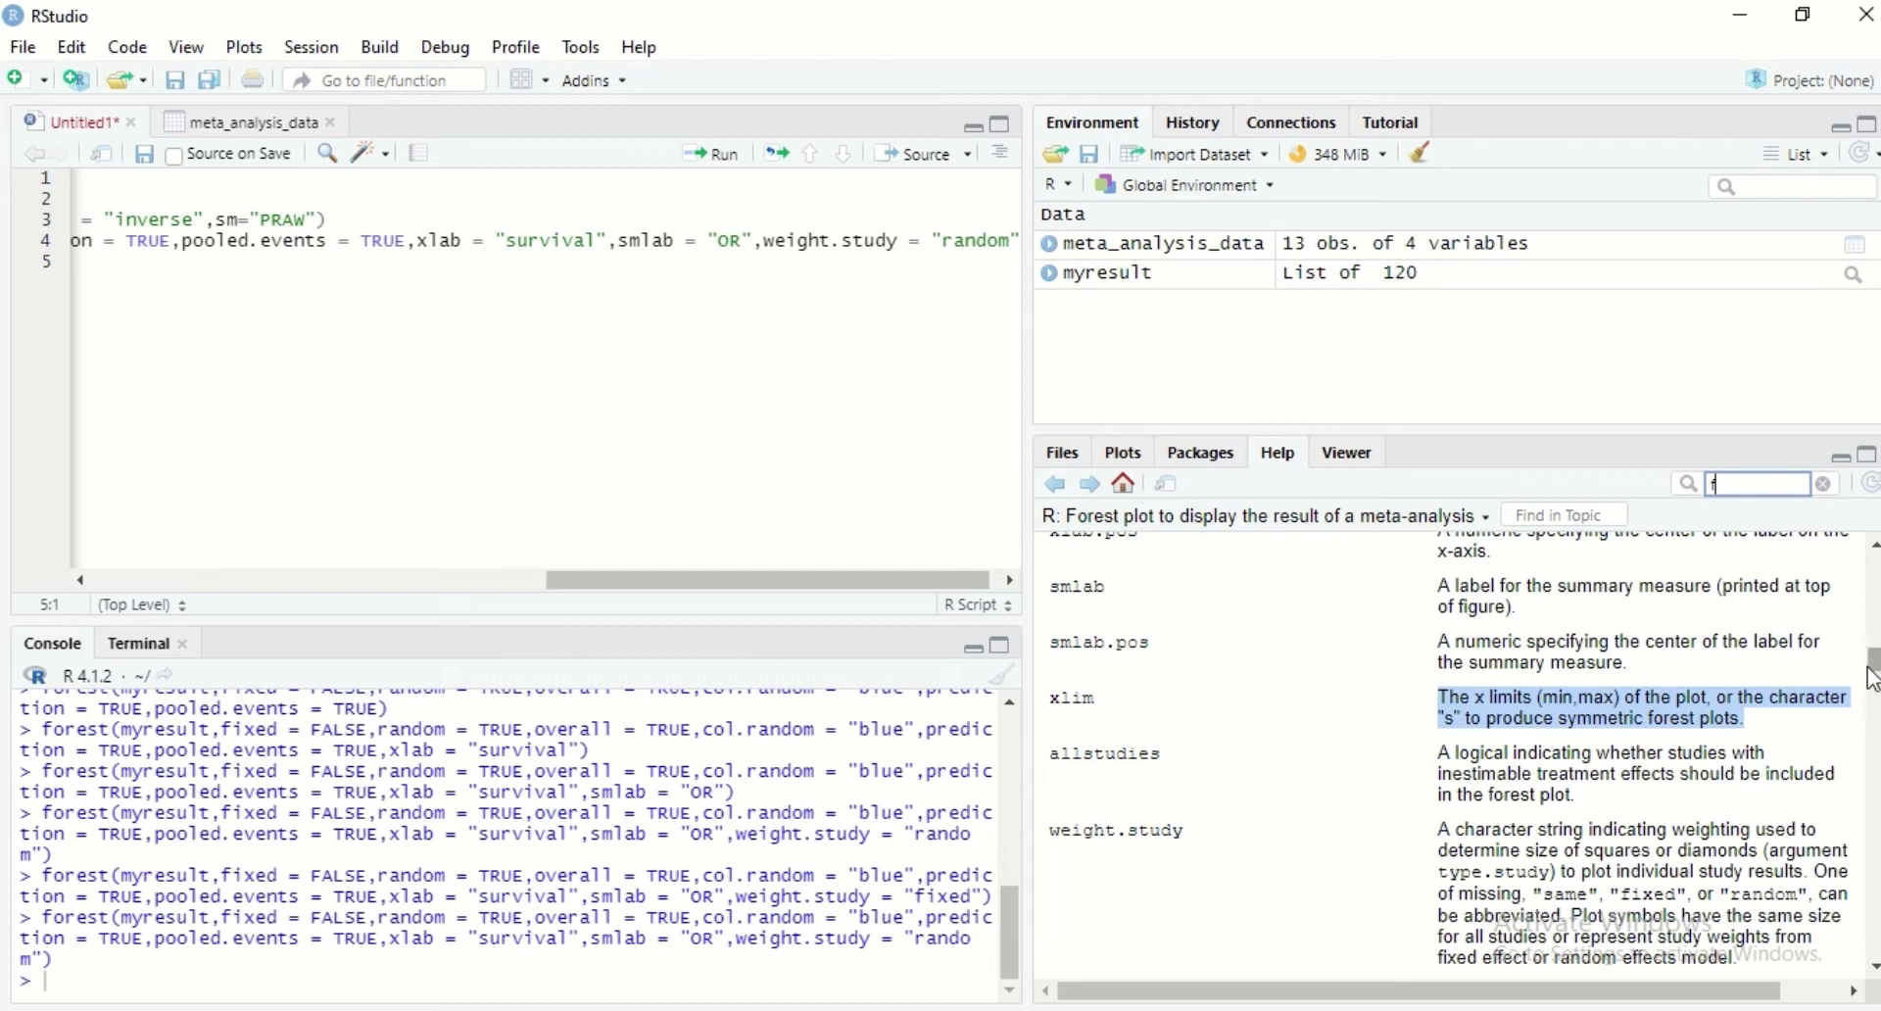
{"action": "scroll", "coordinate": [1873, 678], "scroll_direction": "down", "scroll_amount": 4}
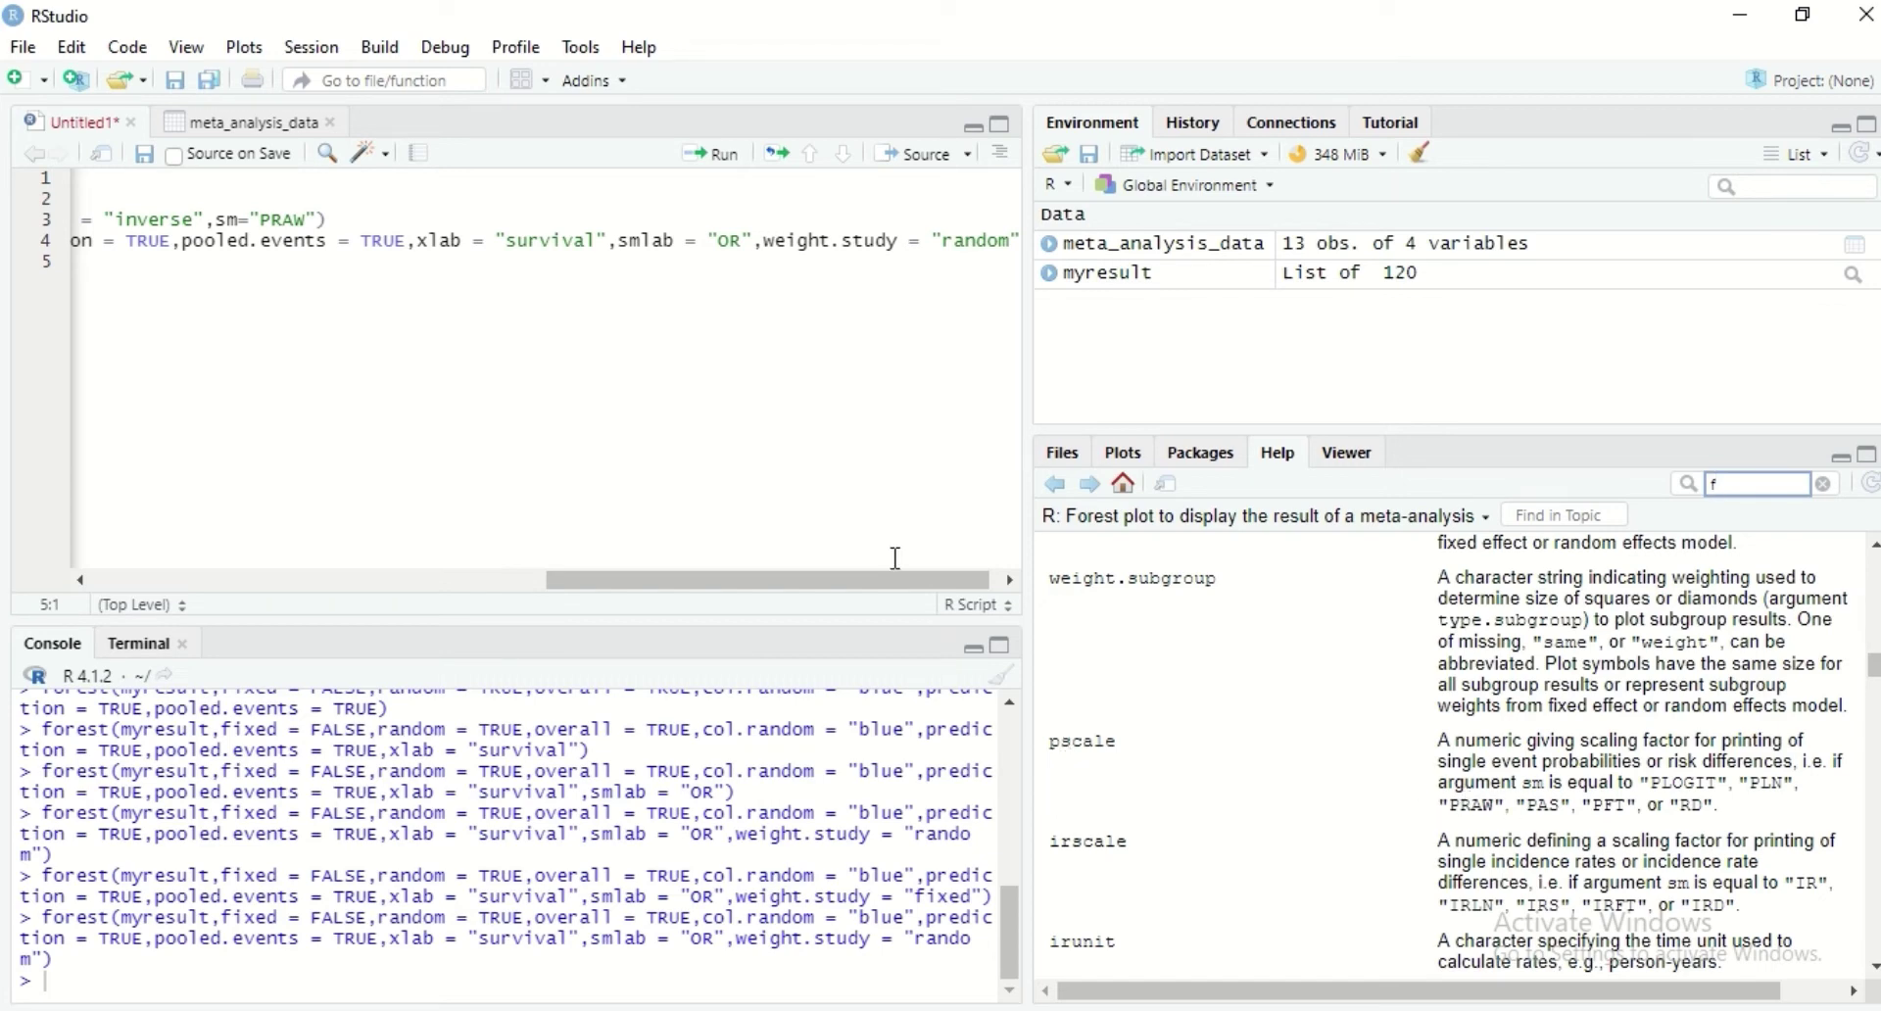
- Try adding pscale = "PRAW" after weight.study in the forest call and run it
{"action": "left_click_drag", "start_coordinate": [887, 582], "coordinate": [925, 593]}
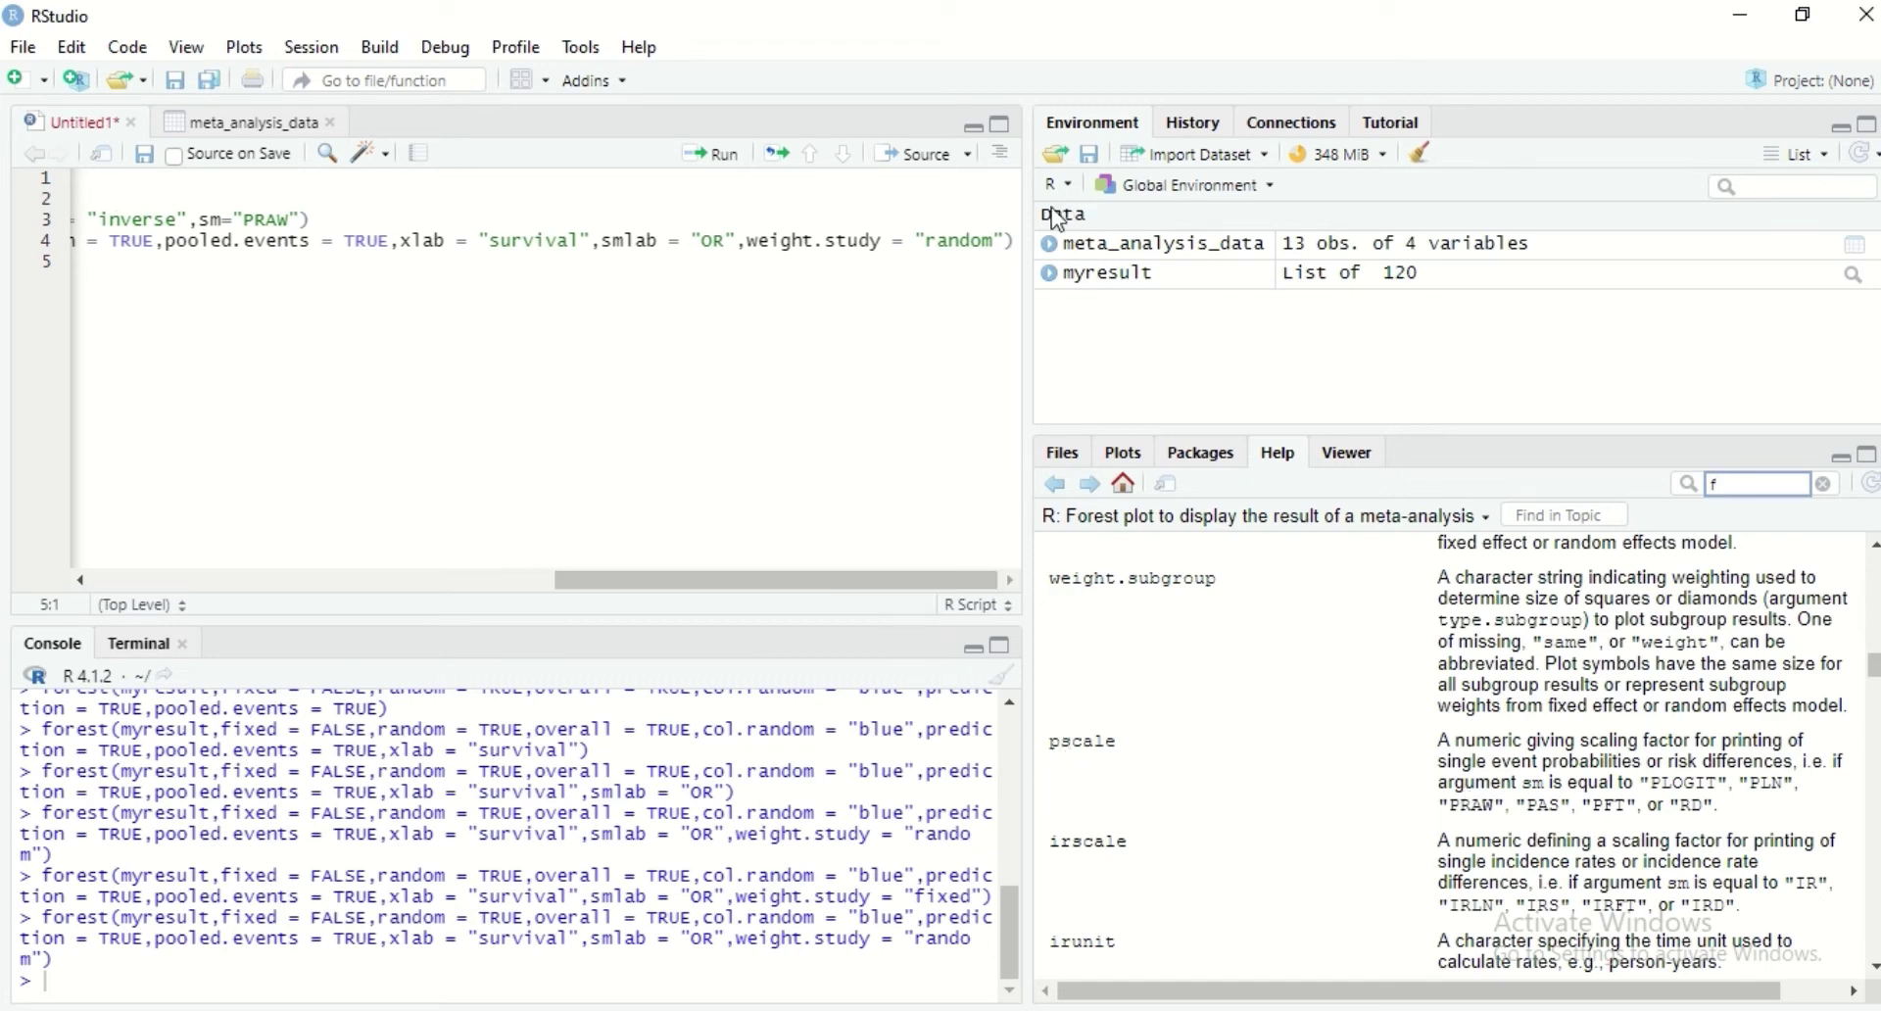
{"action": "left_click", "coordinate": [1009, 241]}
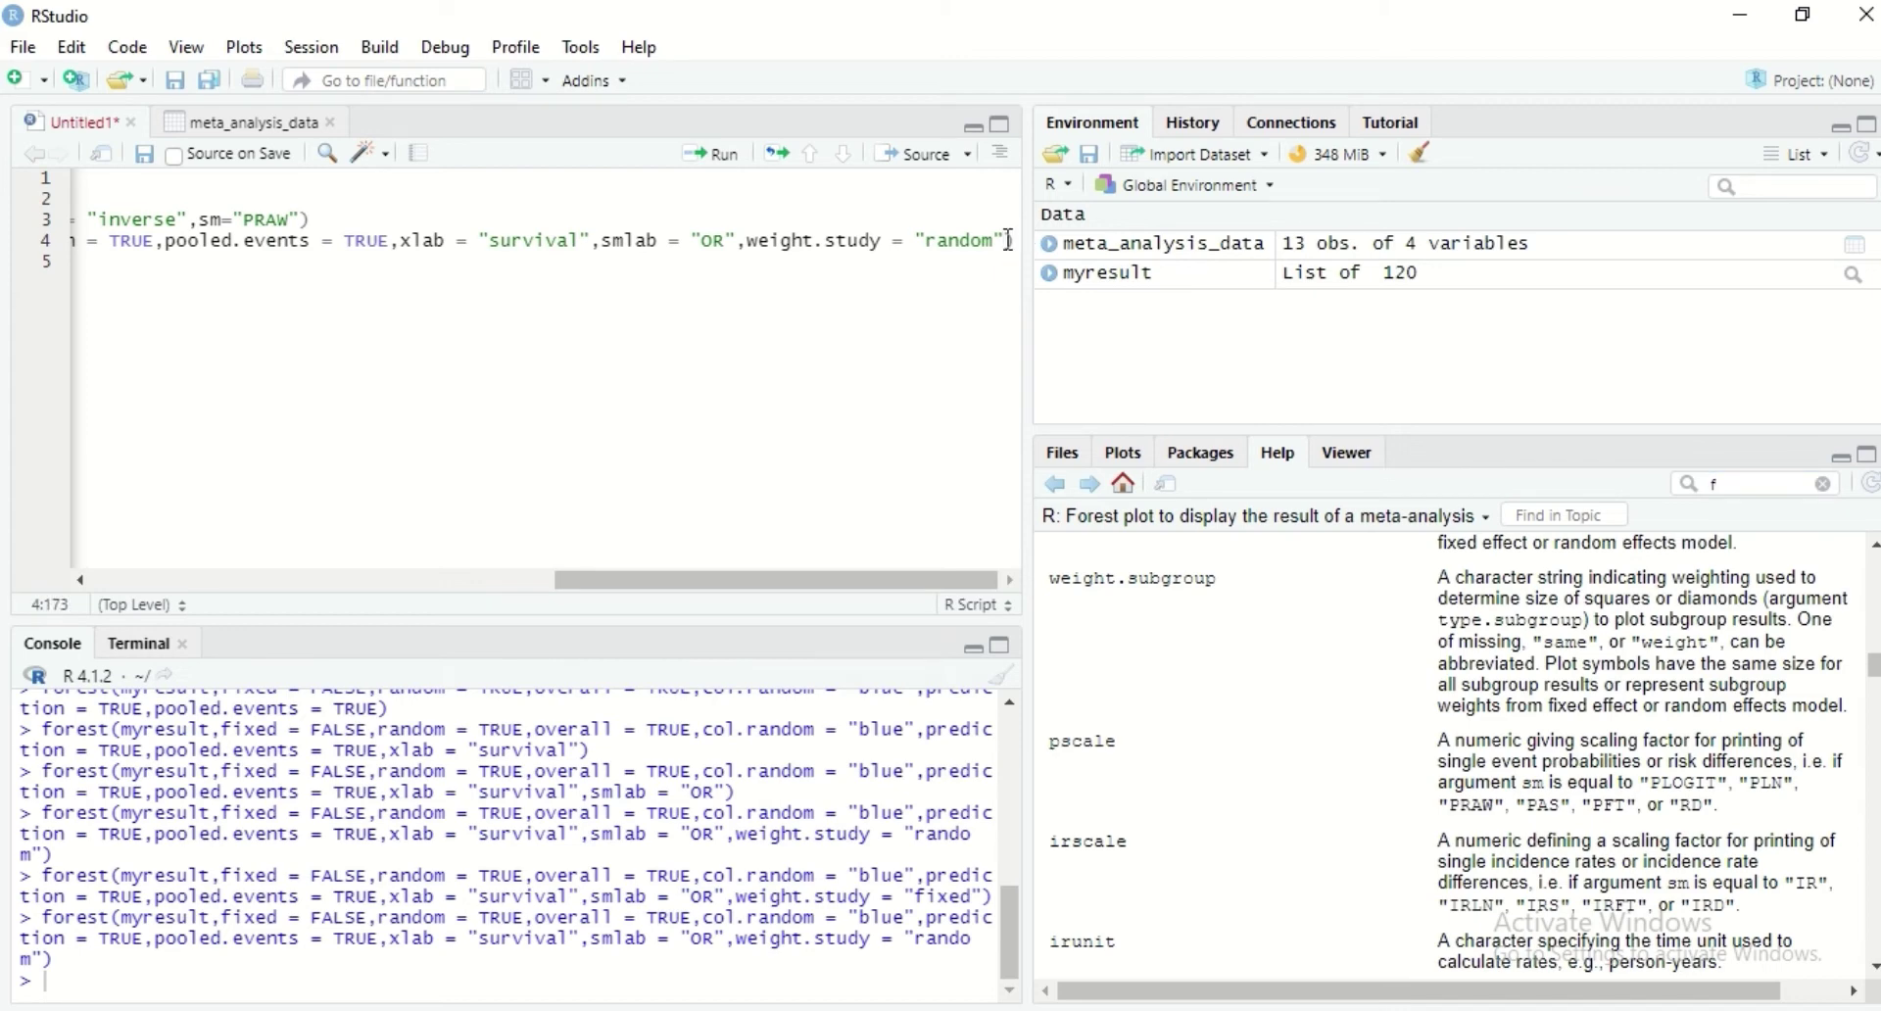
{"action": "type", "text": ","}
{"action": "key", "text": "ctrl+Return"}
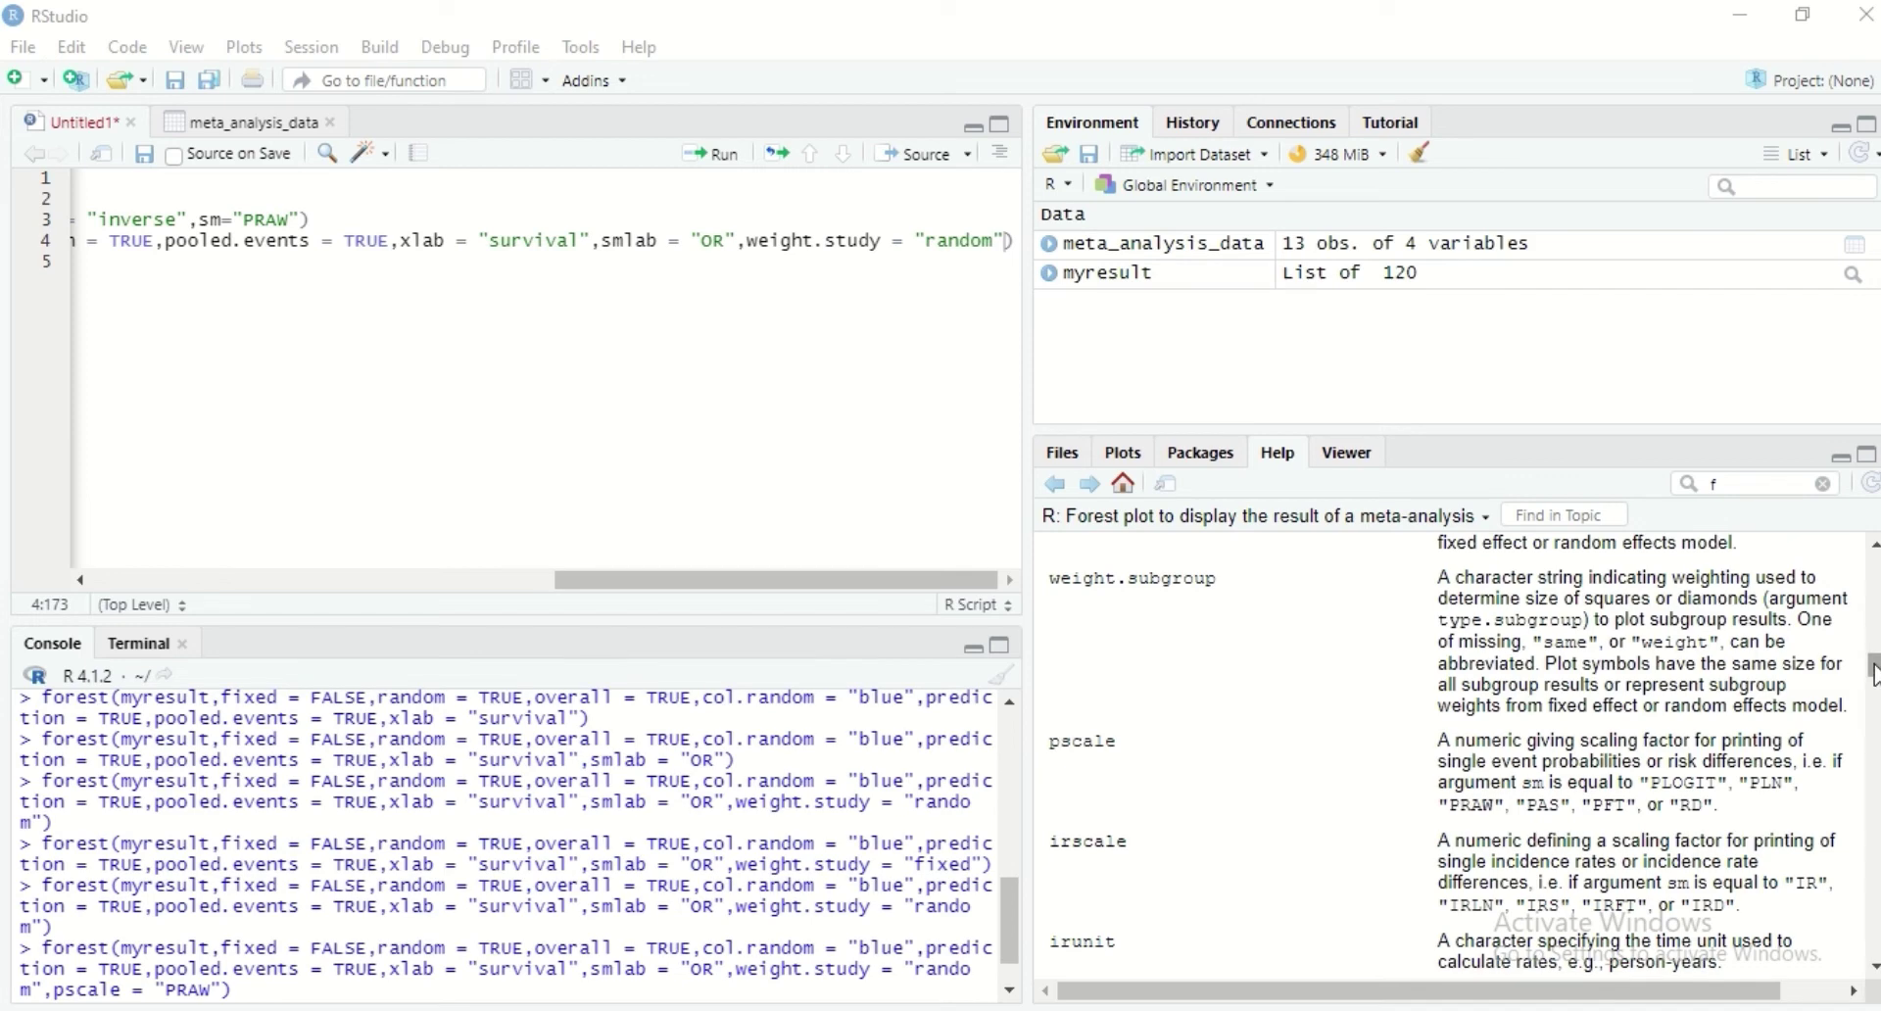
- Find the study colour argument in the forest help and add col.study = "red" at the end of the forest call
{"action": "scroll", "coordinate": [1873, 674], "scroll_direction": "down", "scroll_amount": 2}
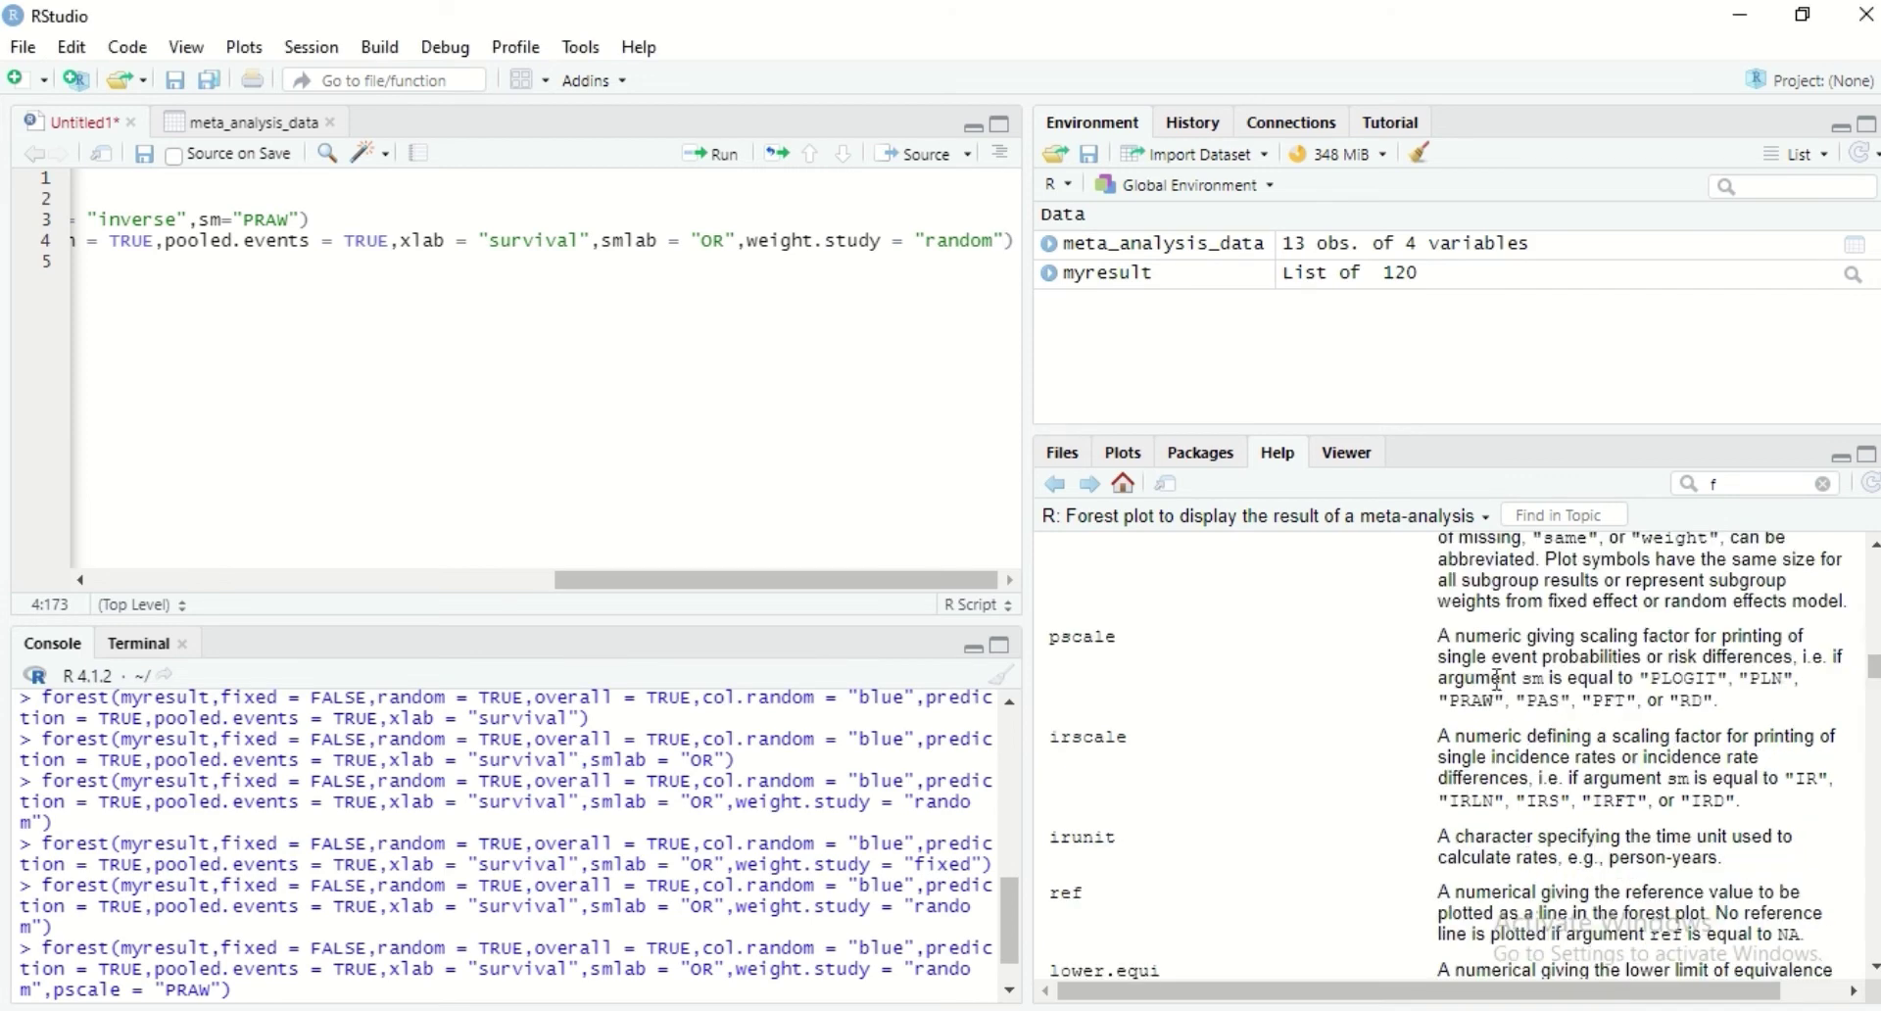
{"action": "left_click_drag", "start_coordinate": [1656, 678], "coordinate": [1709, 701]}
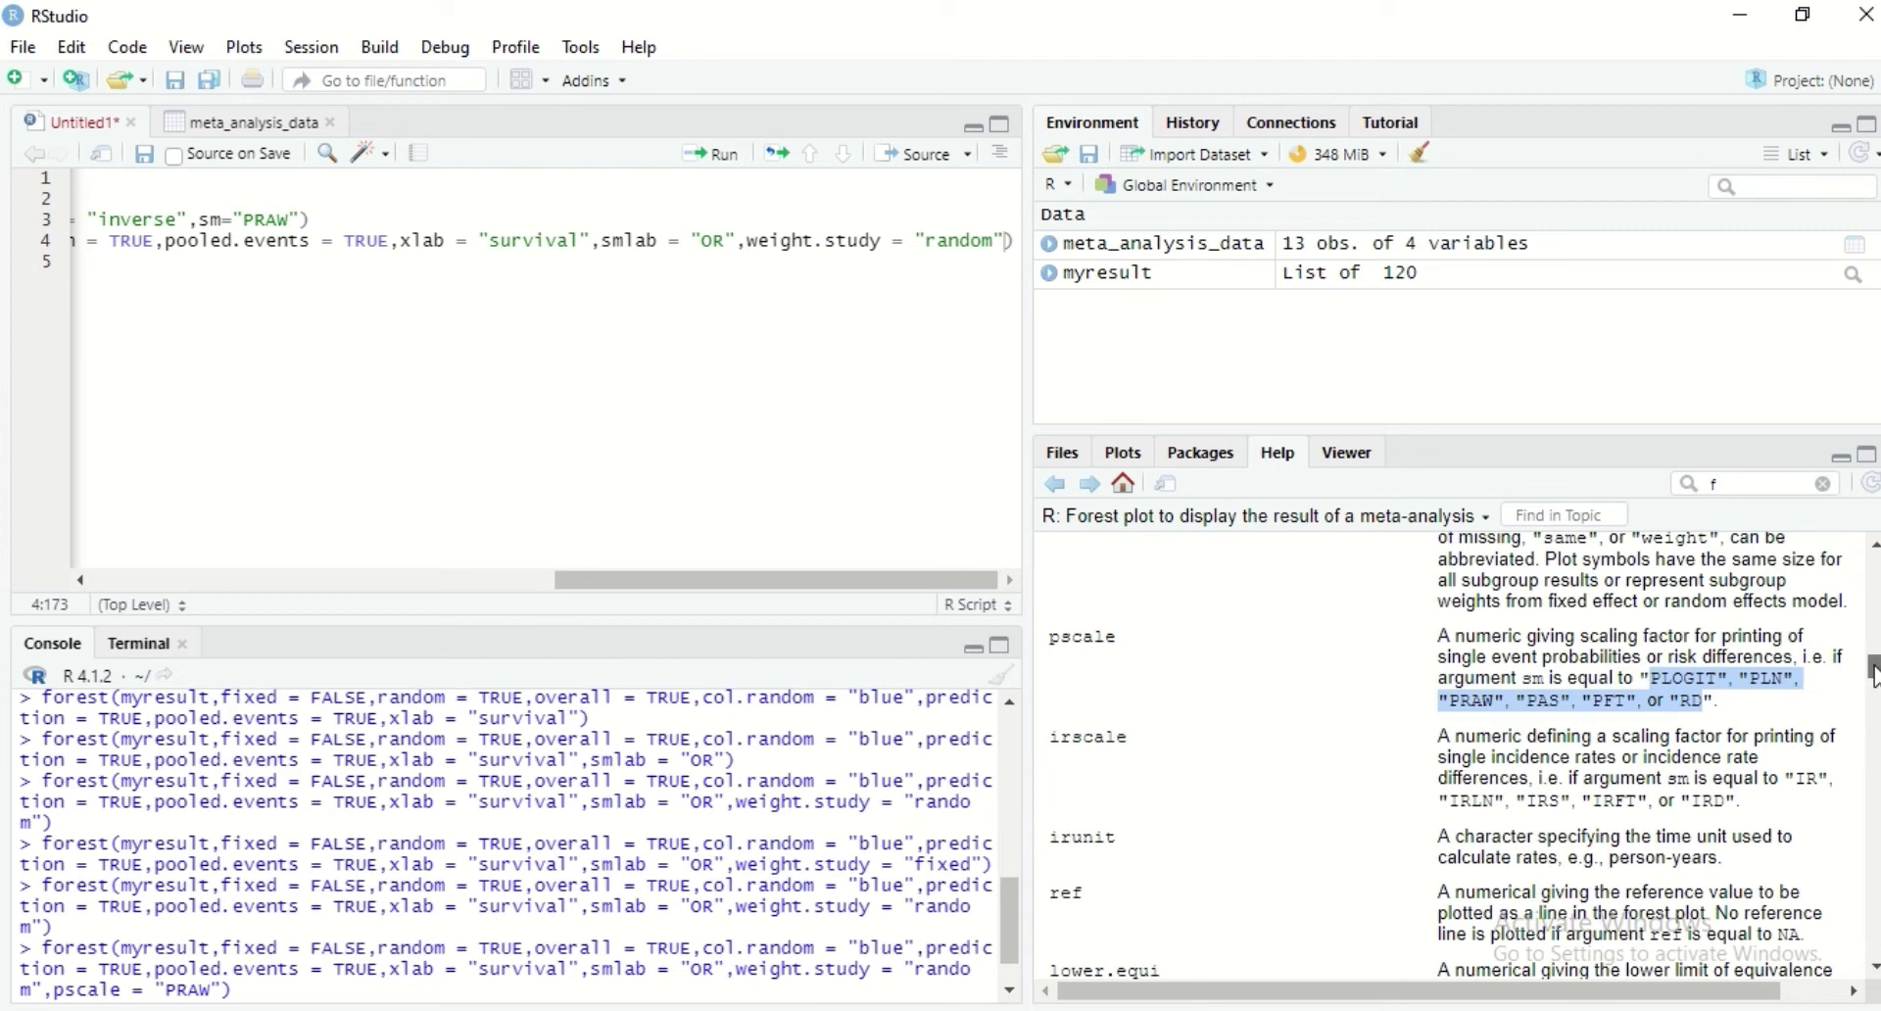
{"action": "scroll", "coordinate": [1873, 674], "scroll_direction": "down", "scroll_amount": 3}
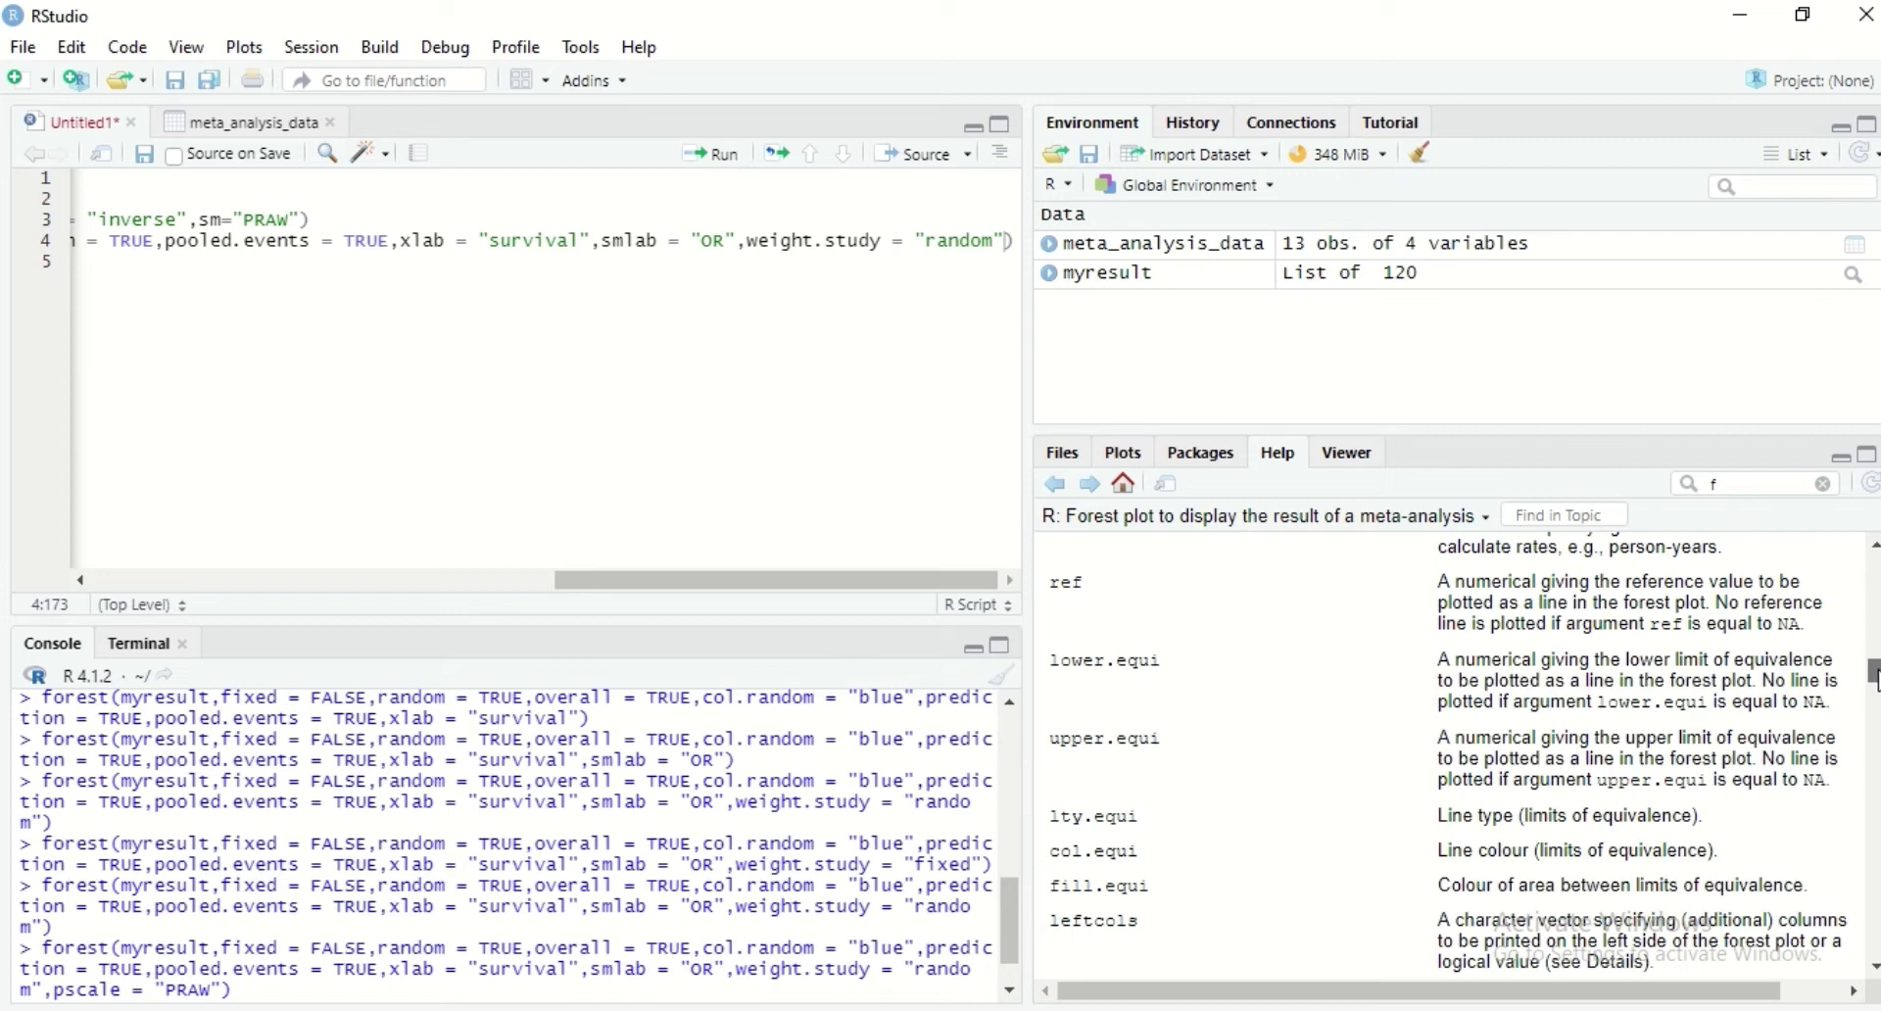
{"action": "scroll", "coordinate": [1873, 674], "scroll_direction": "down", "scroll_amount": 4}
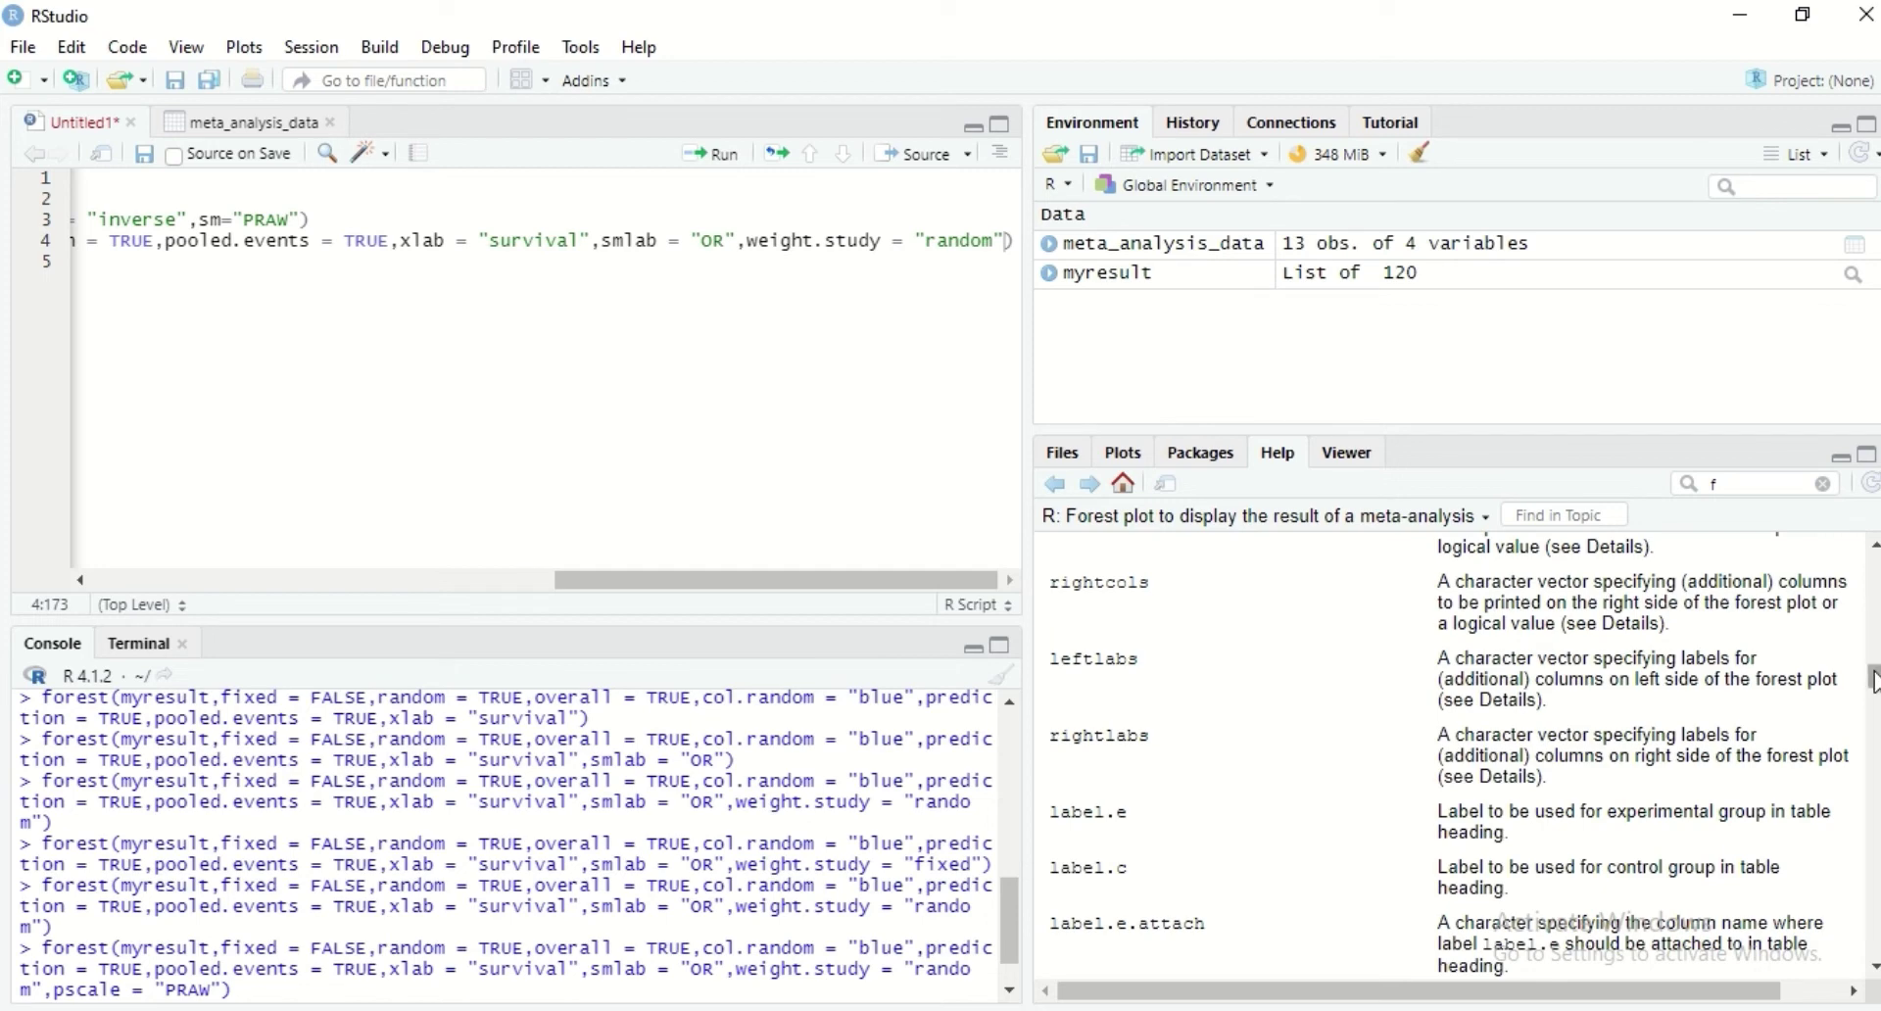
{"action": "left_click_drag", "start_coordinate": [1873, 678], "coordinate": [1873, 697]}
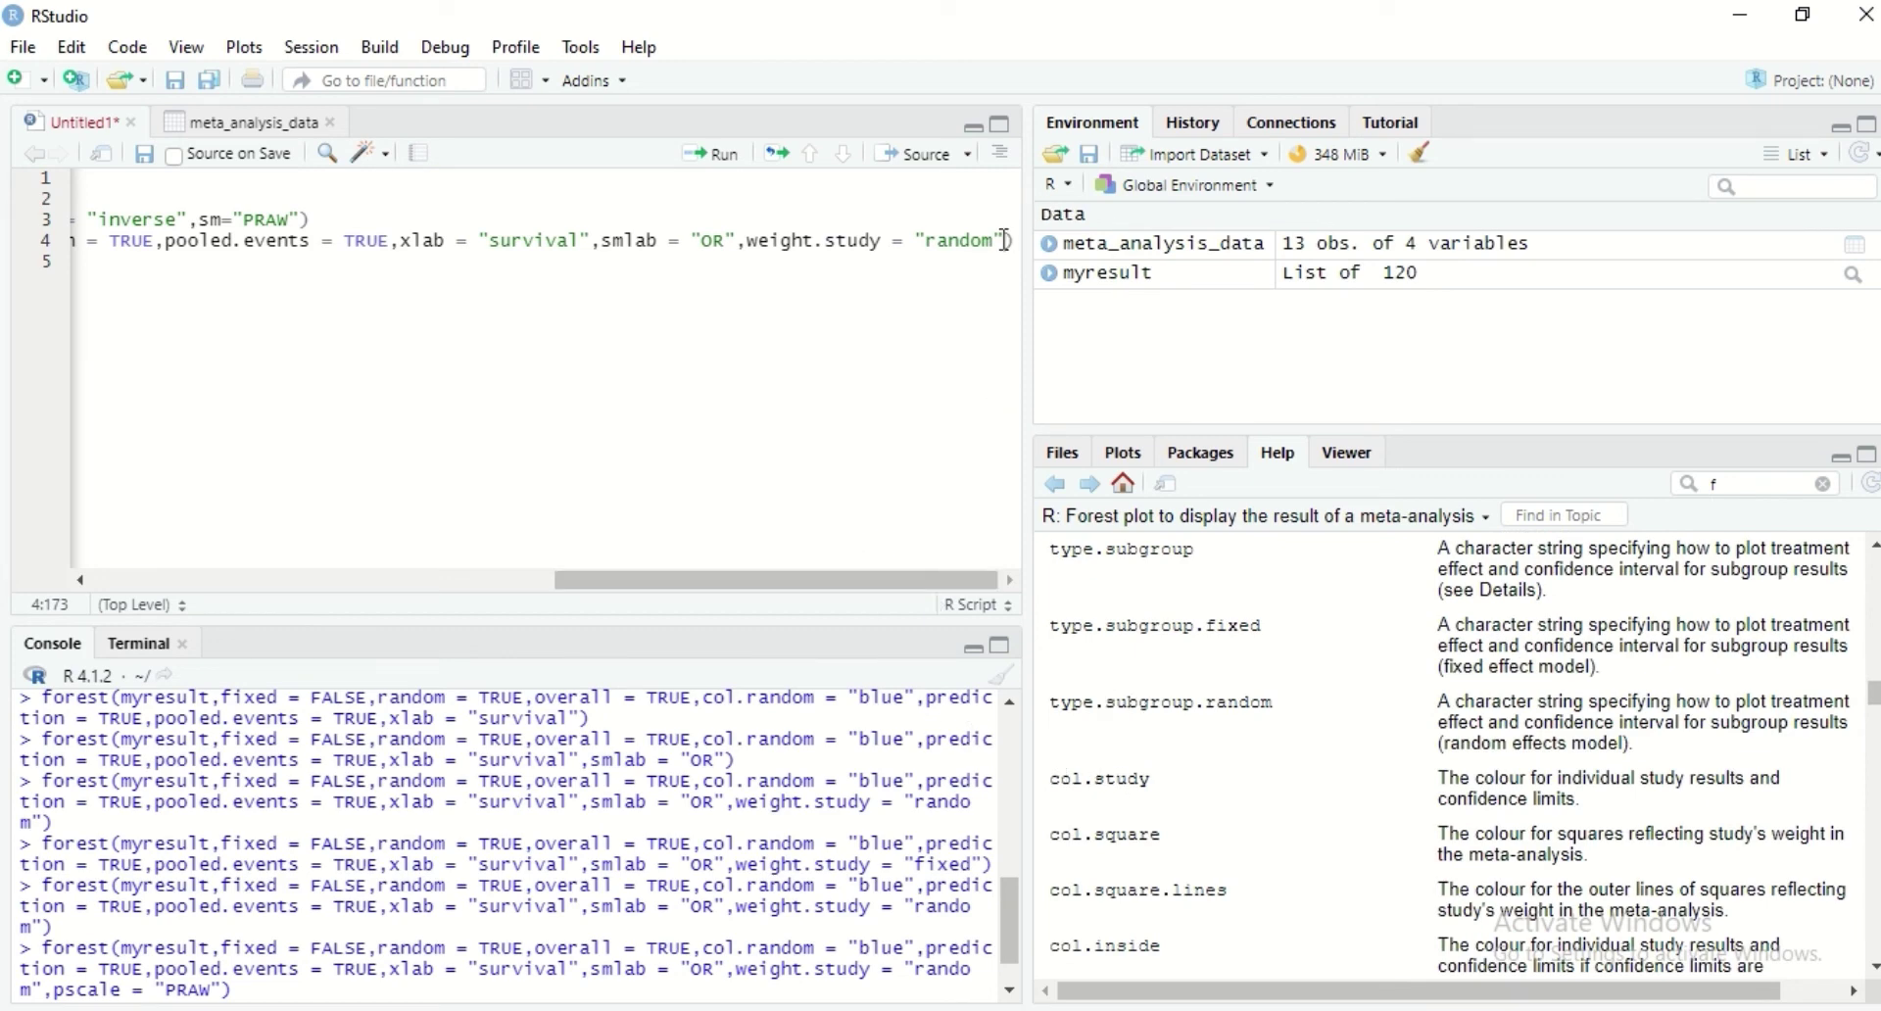
{"action": "type", "text": ",col."}
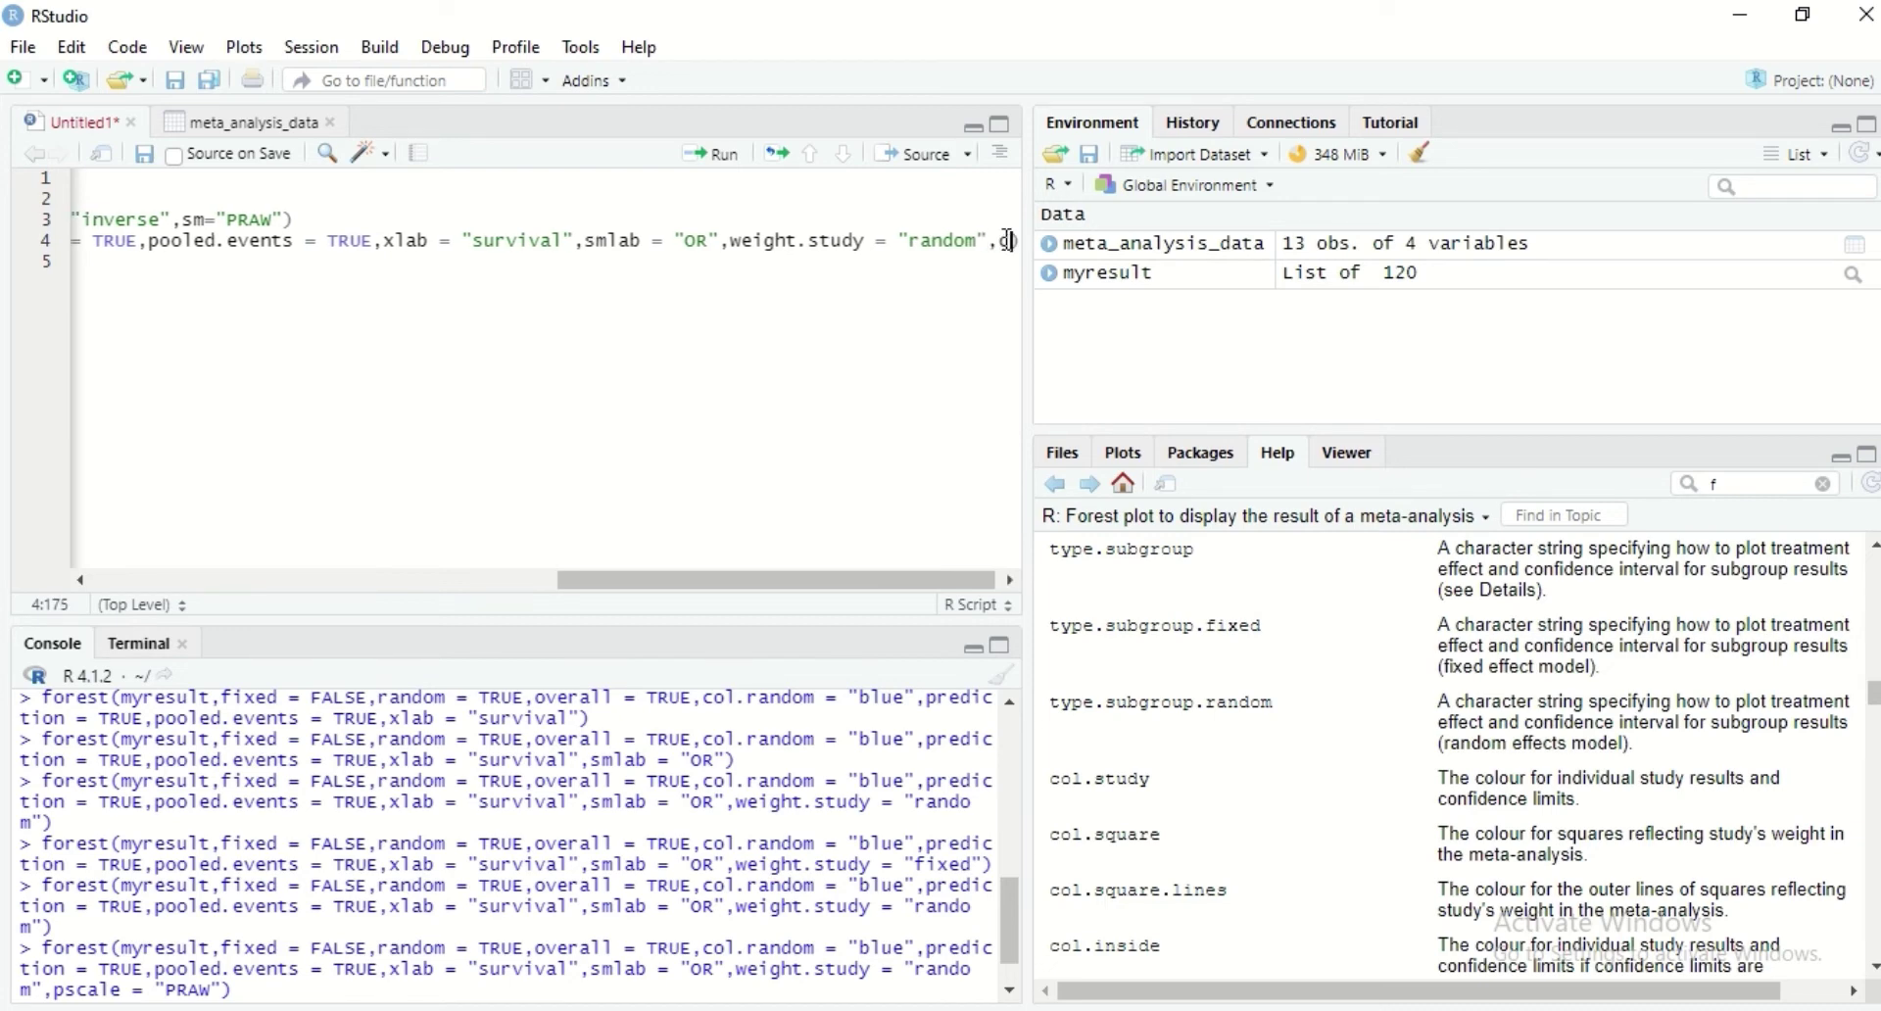
{"action": "type", "text": "s"}
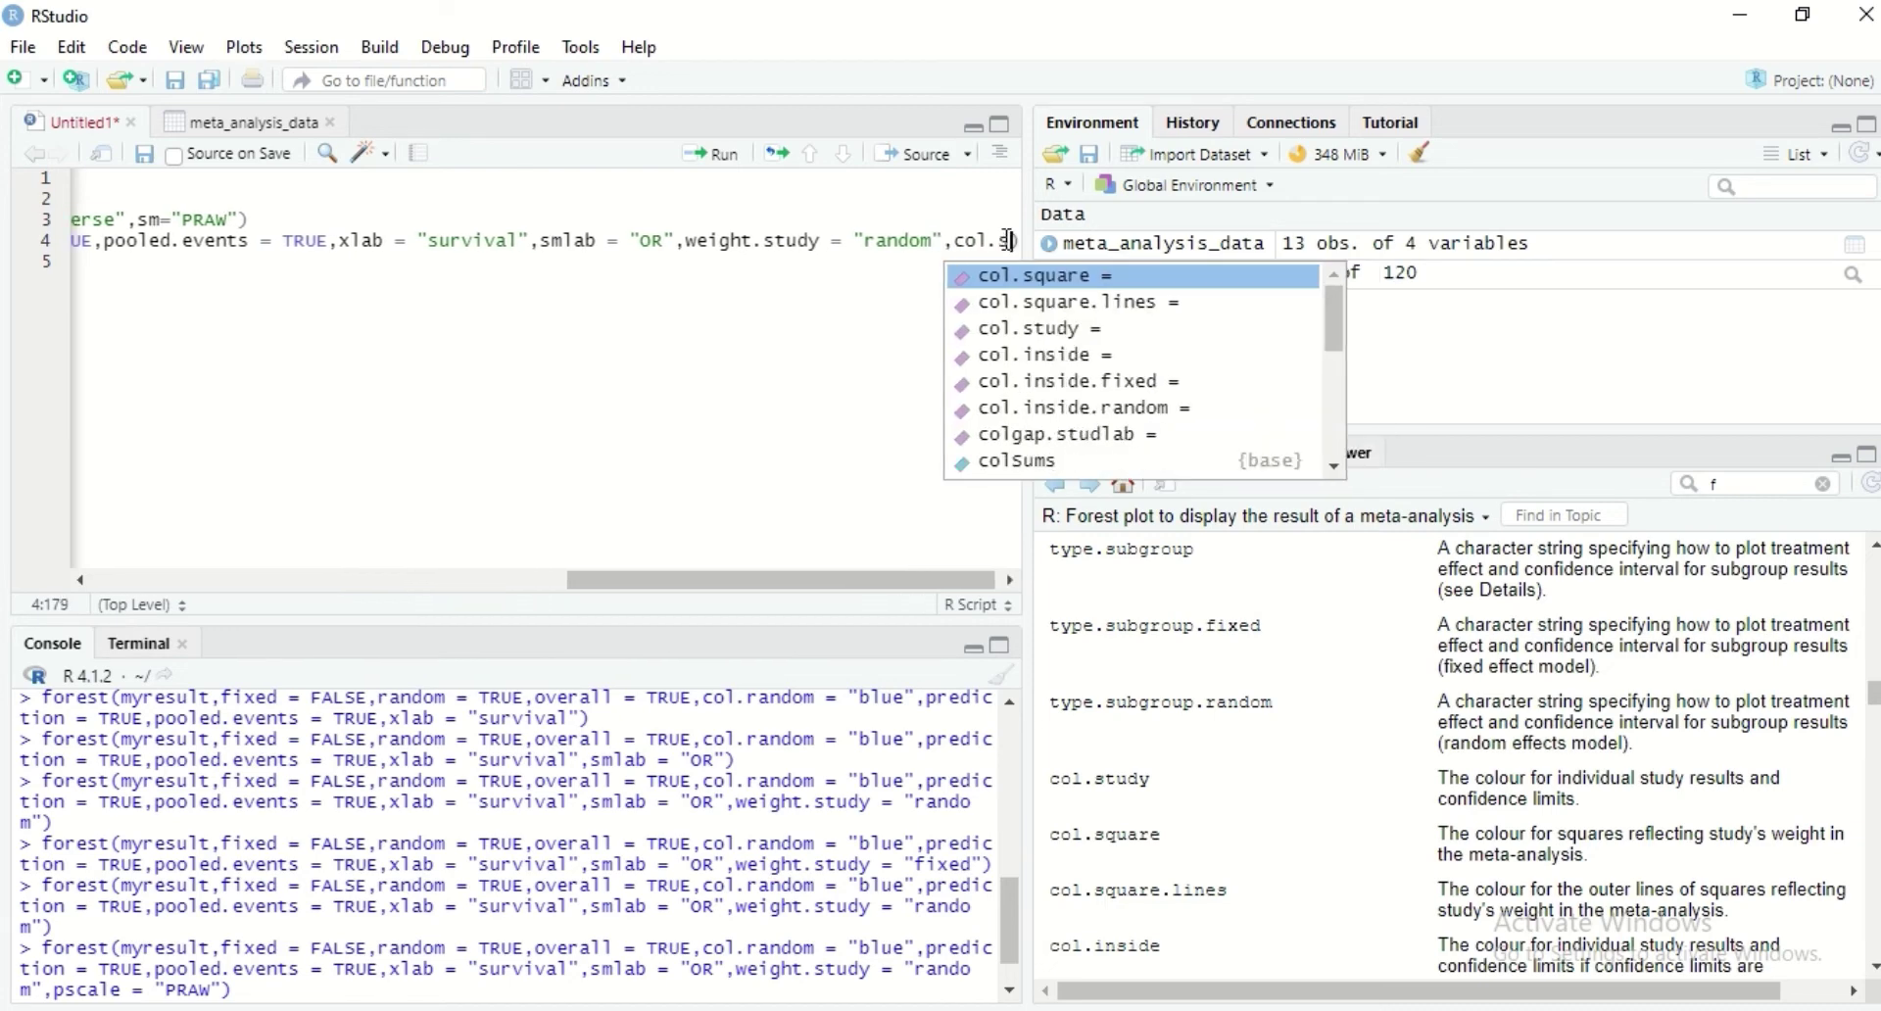
{"action": "type", "text": "tu"}
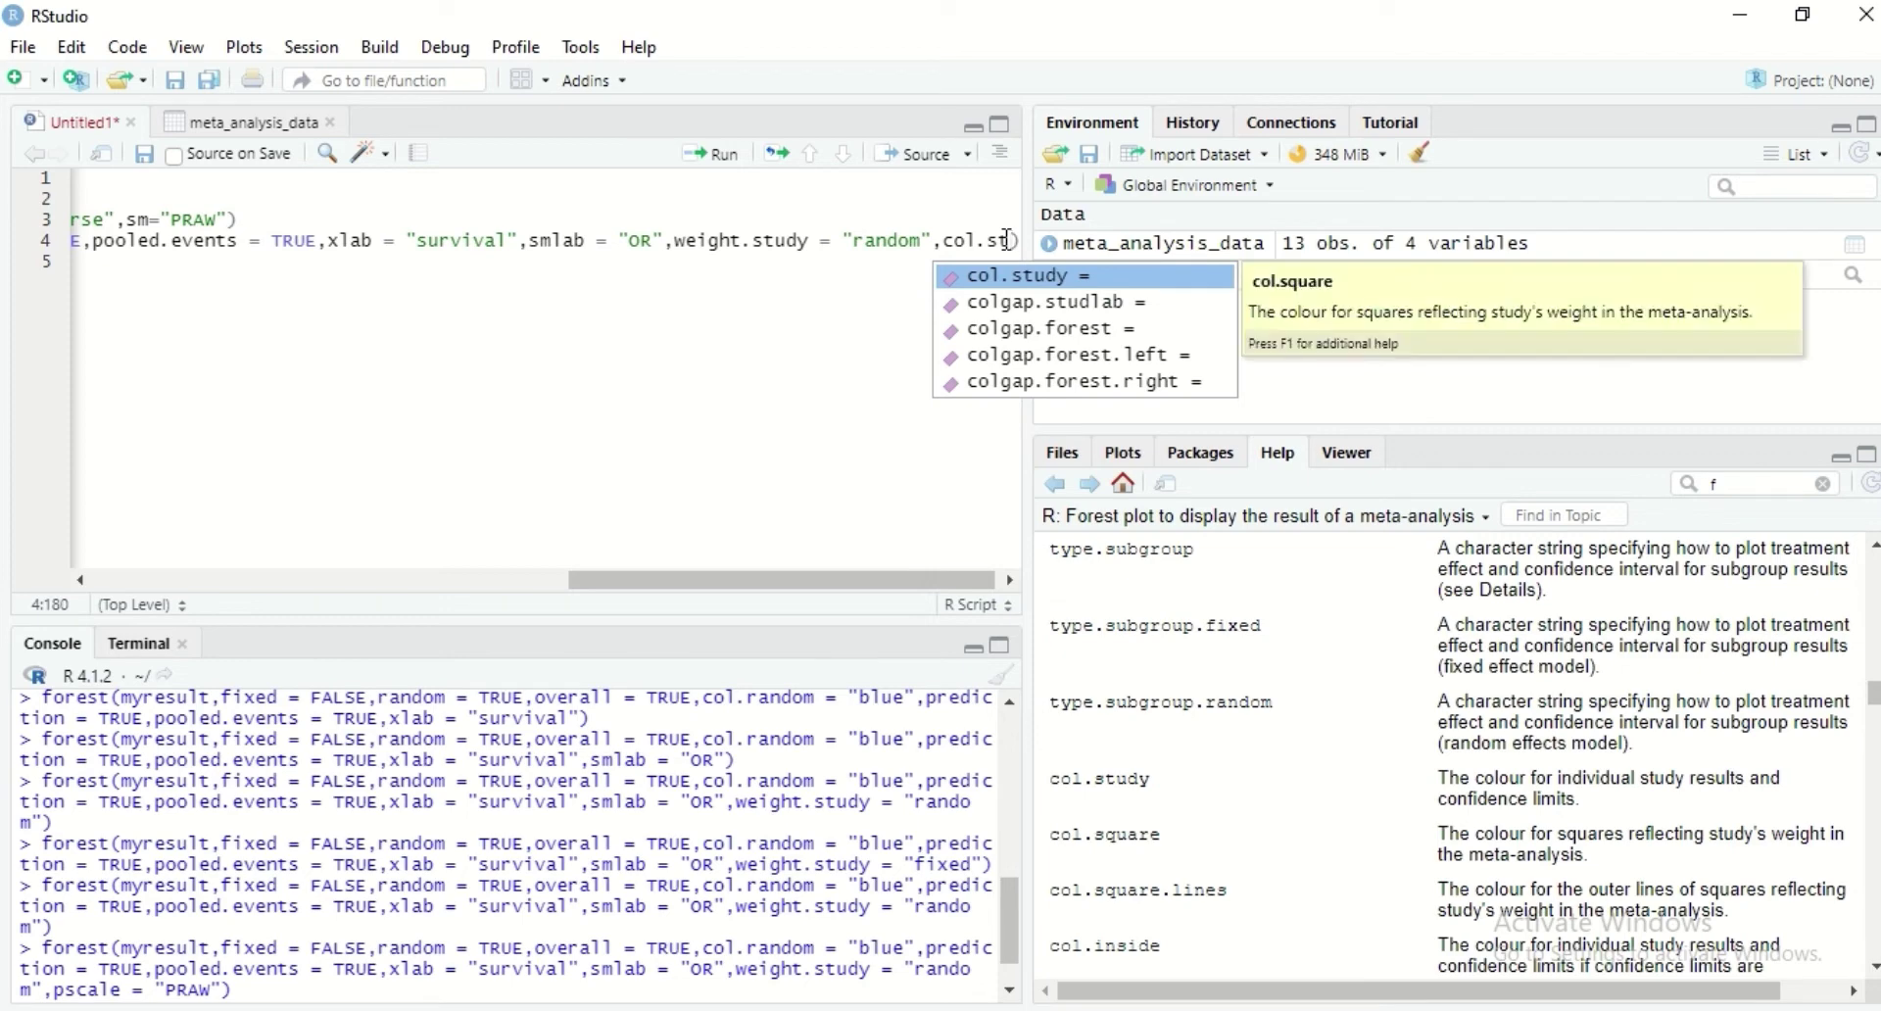
{"action": "key", "text": "Tab"}
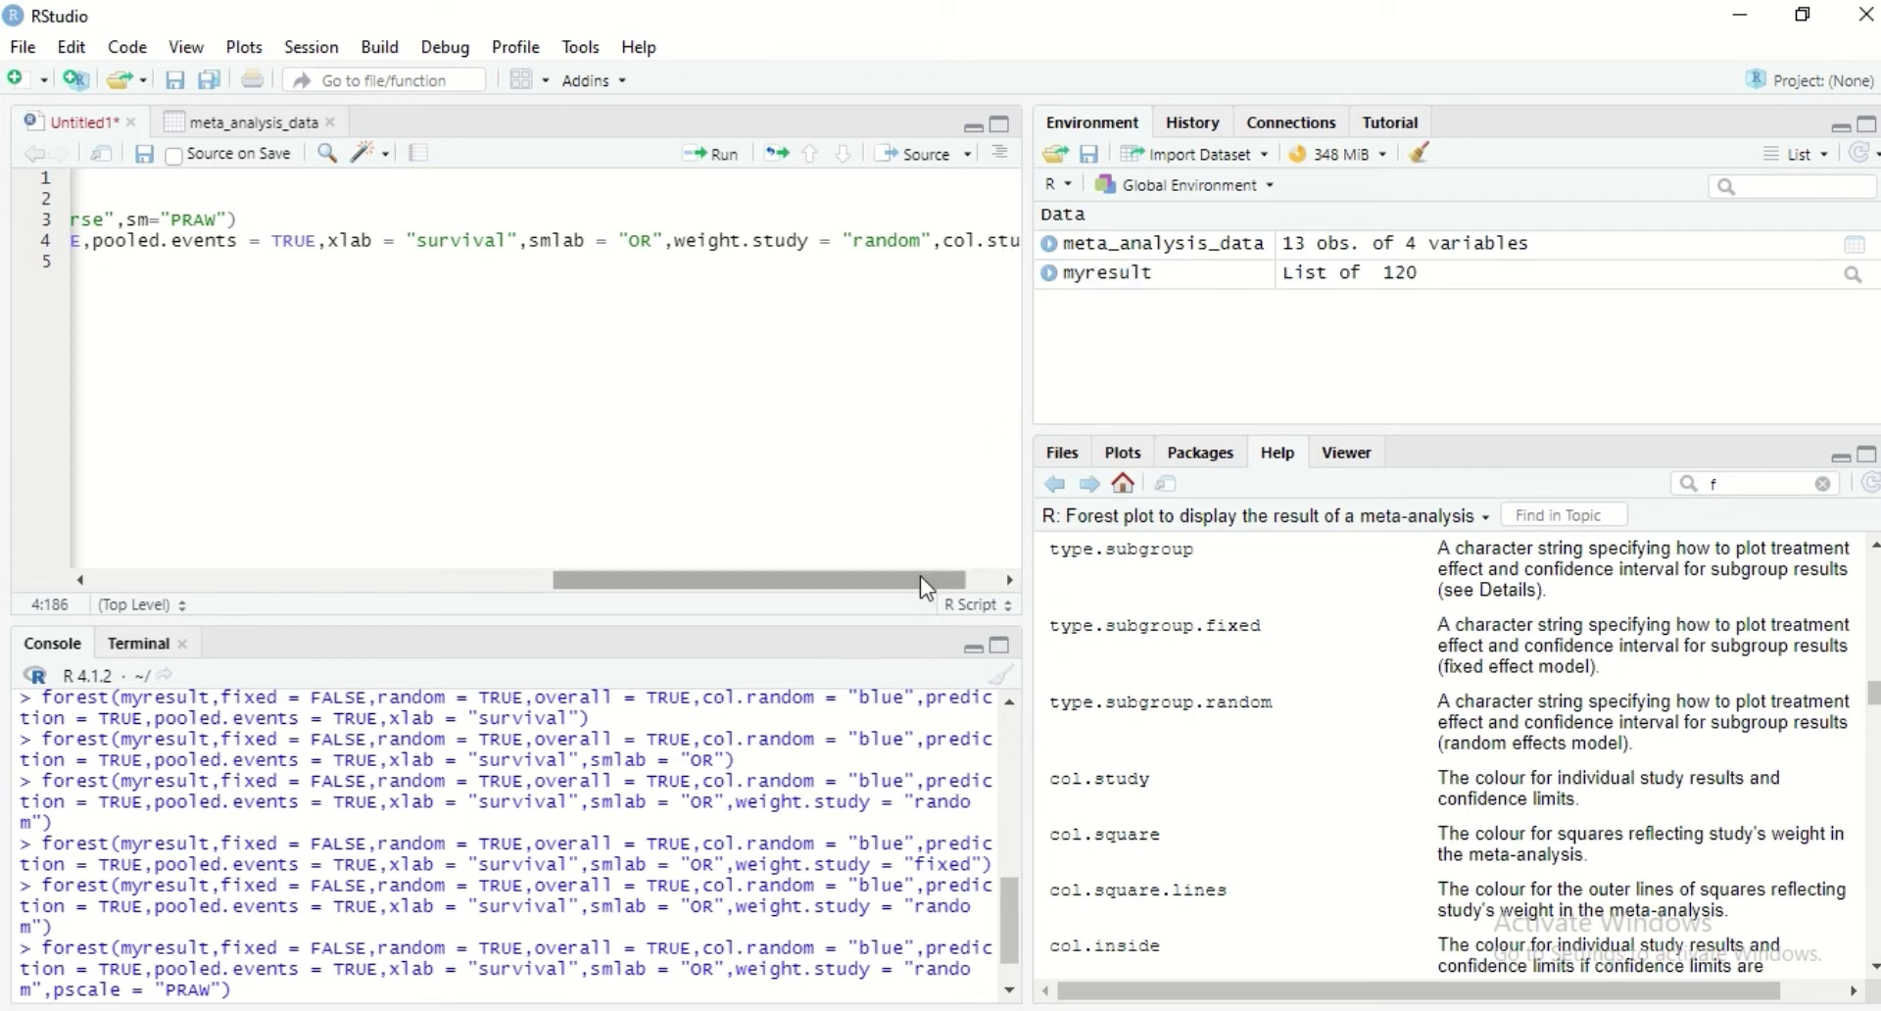
{"action": "left_click_drag", "start_coordinate": [920, 578], "coordinate": [986, 578]}
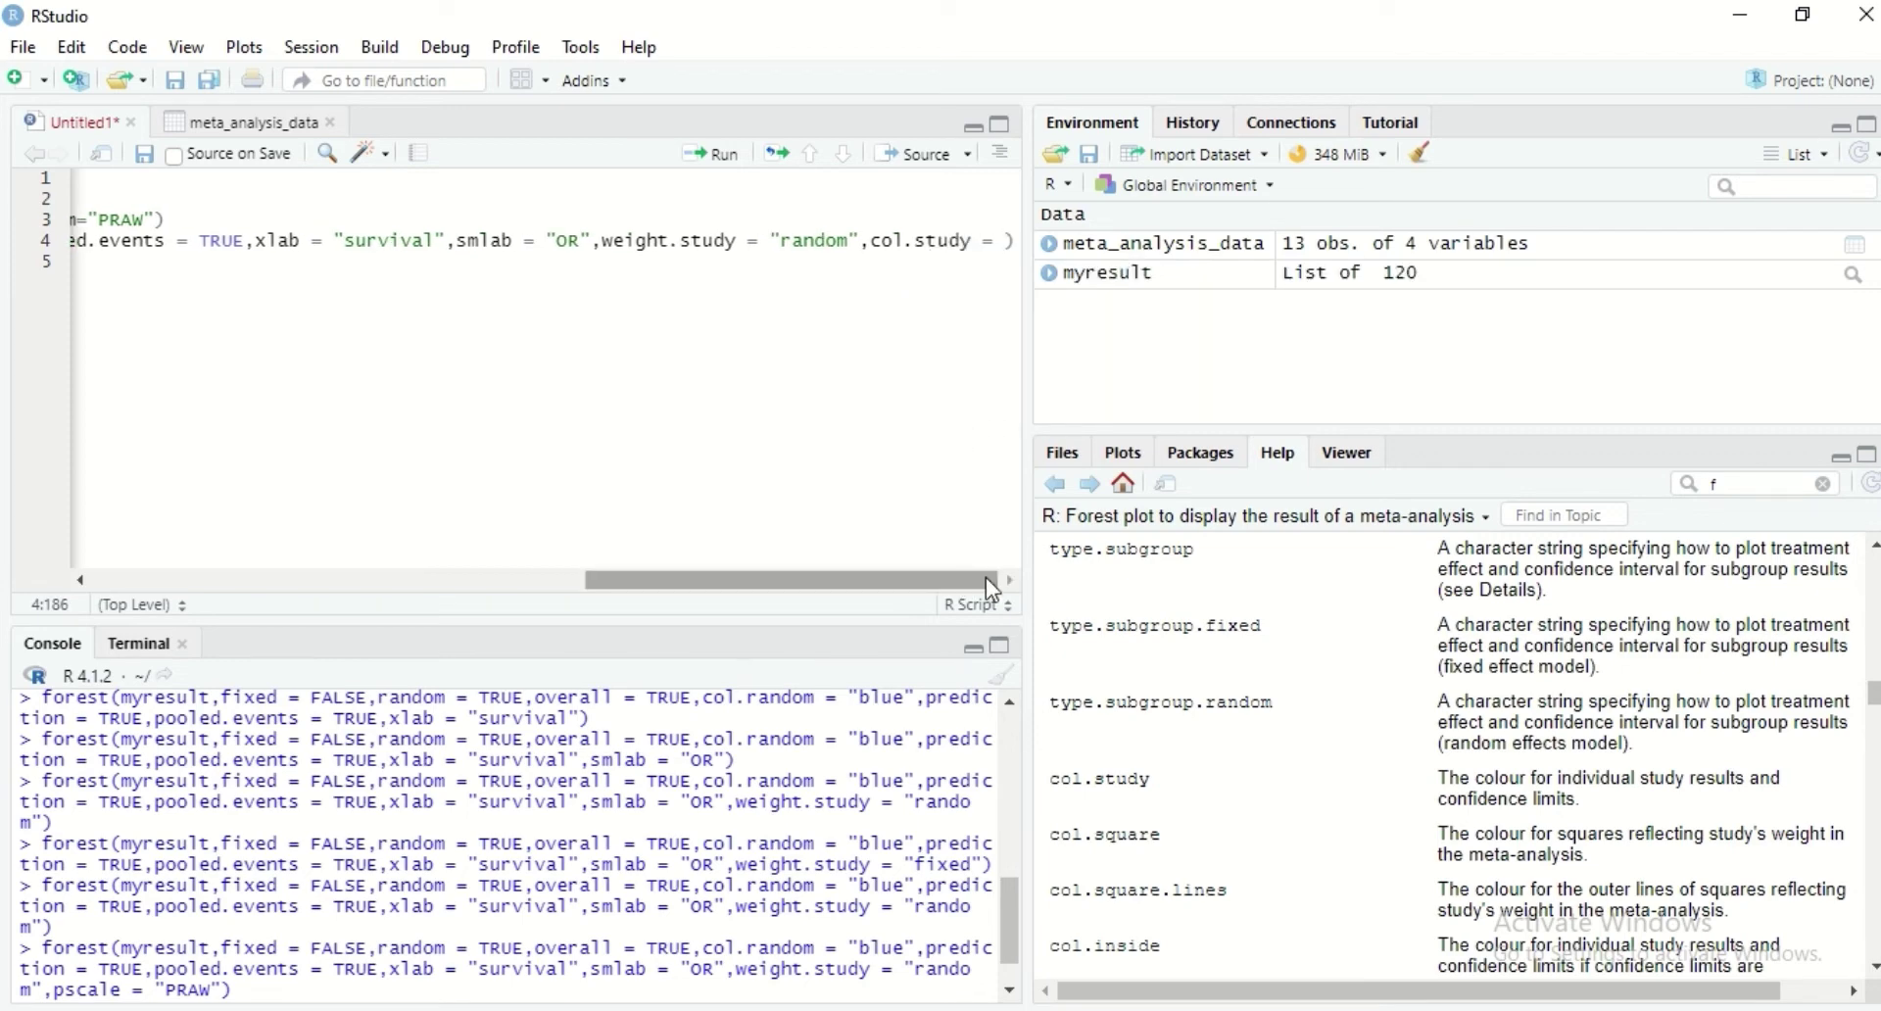
{"action": "type", "text": "\""}
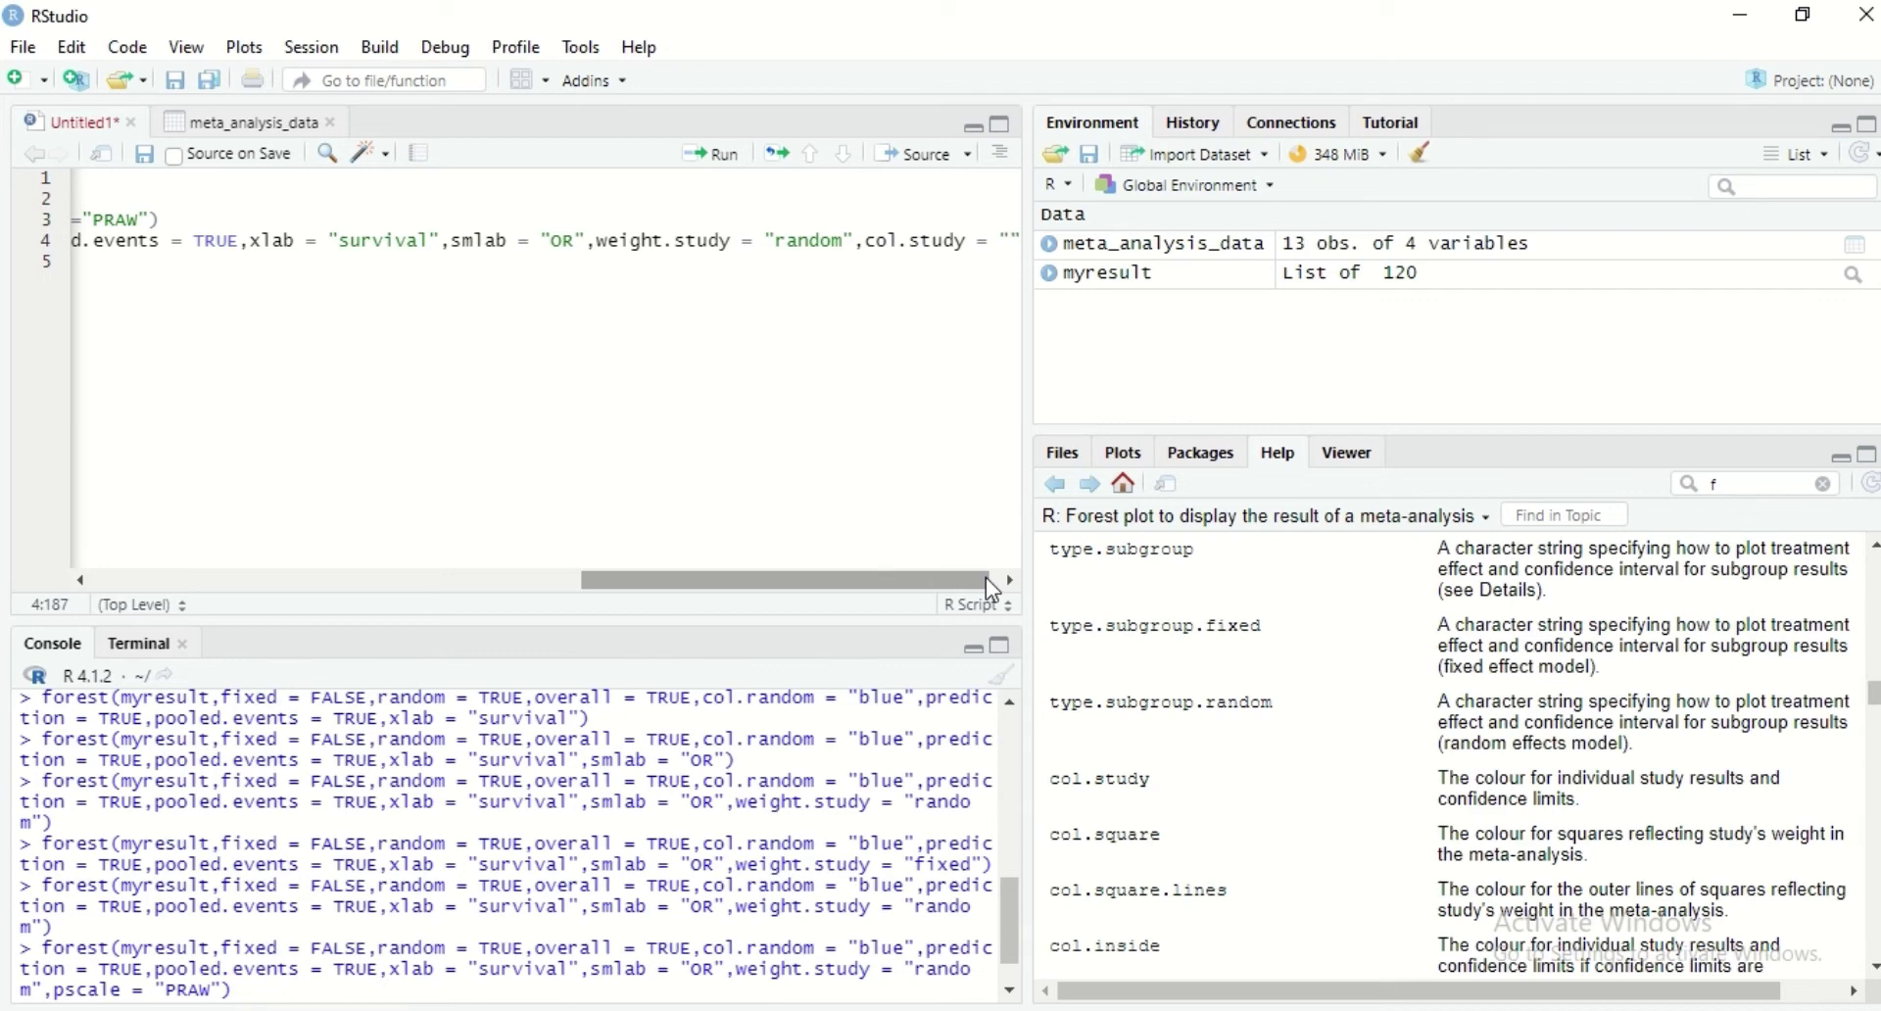
{"action": "type", "text": "red"}
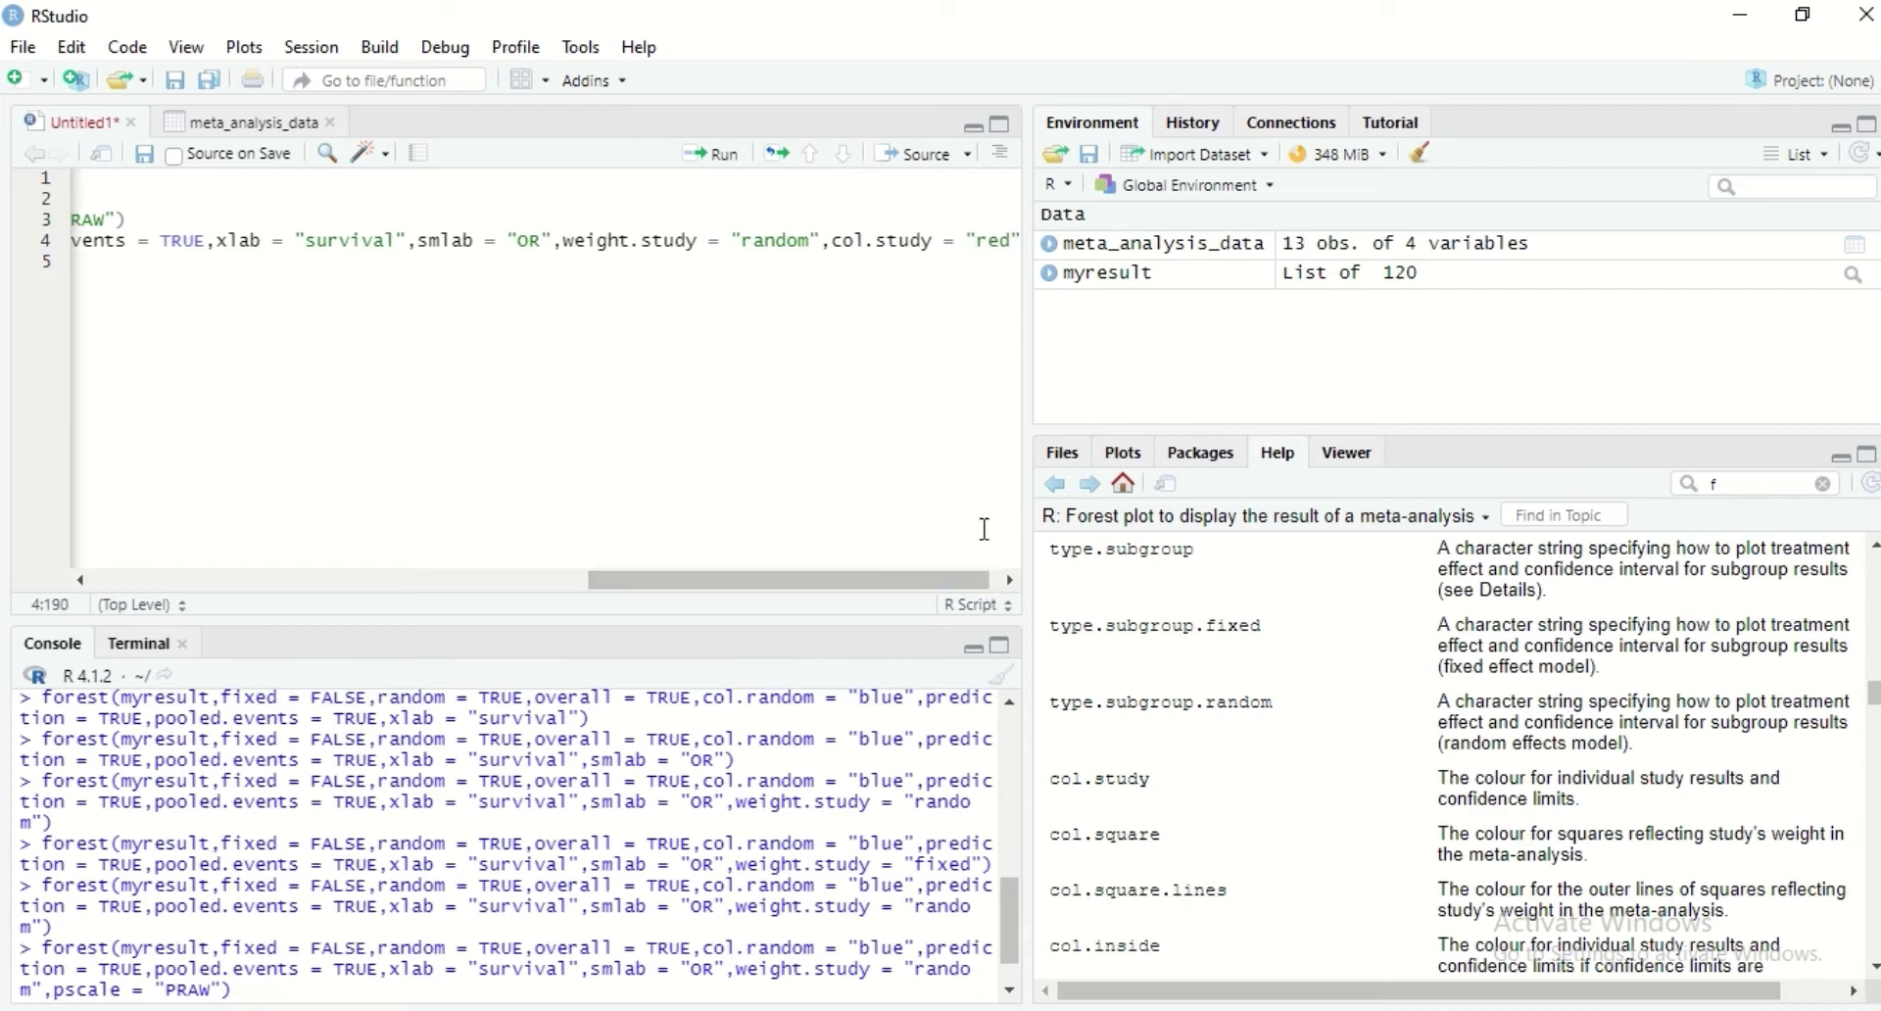
- Run the forest call with col.study = "red" and check the study line colours in the enlarged plot
{"action": "left_click", "coordinate": [712, 167]}
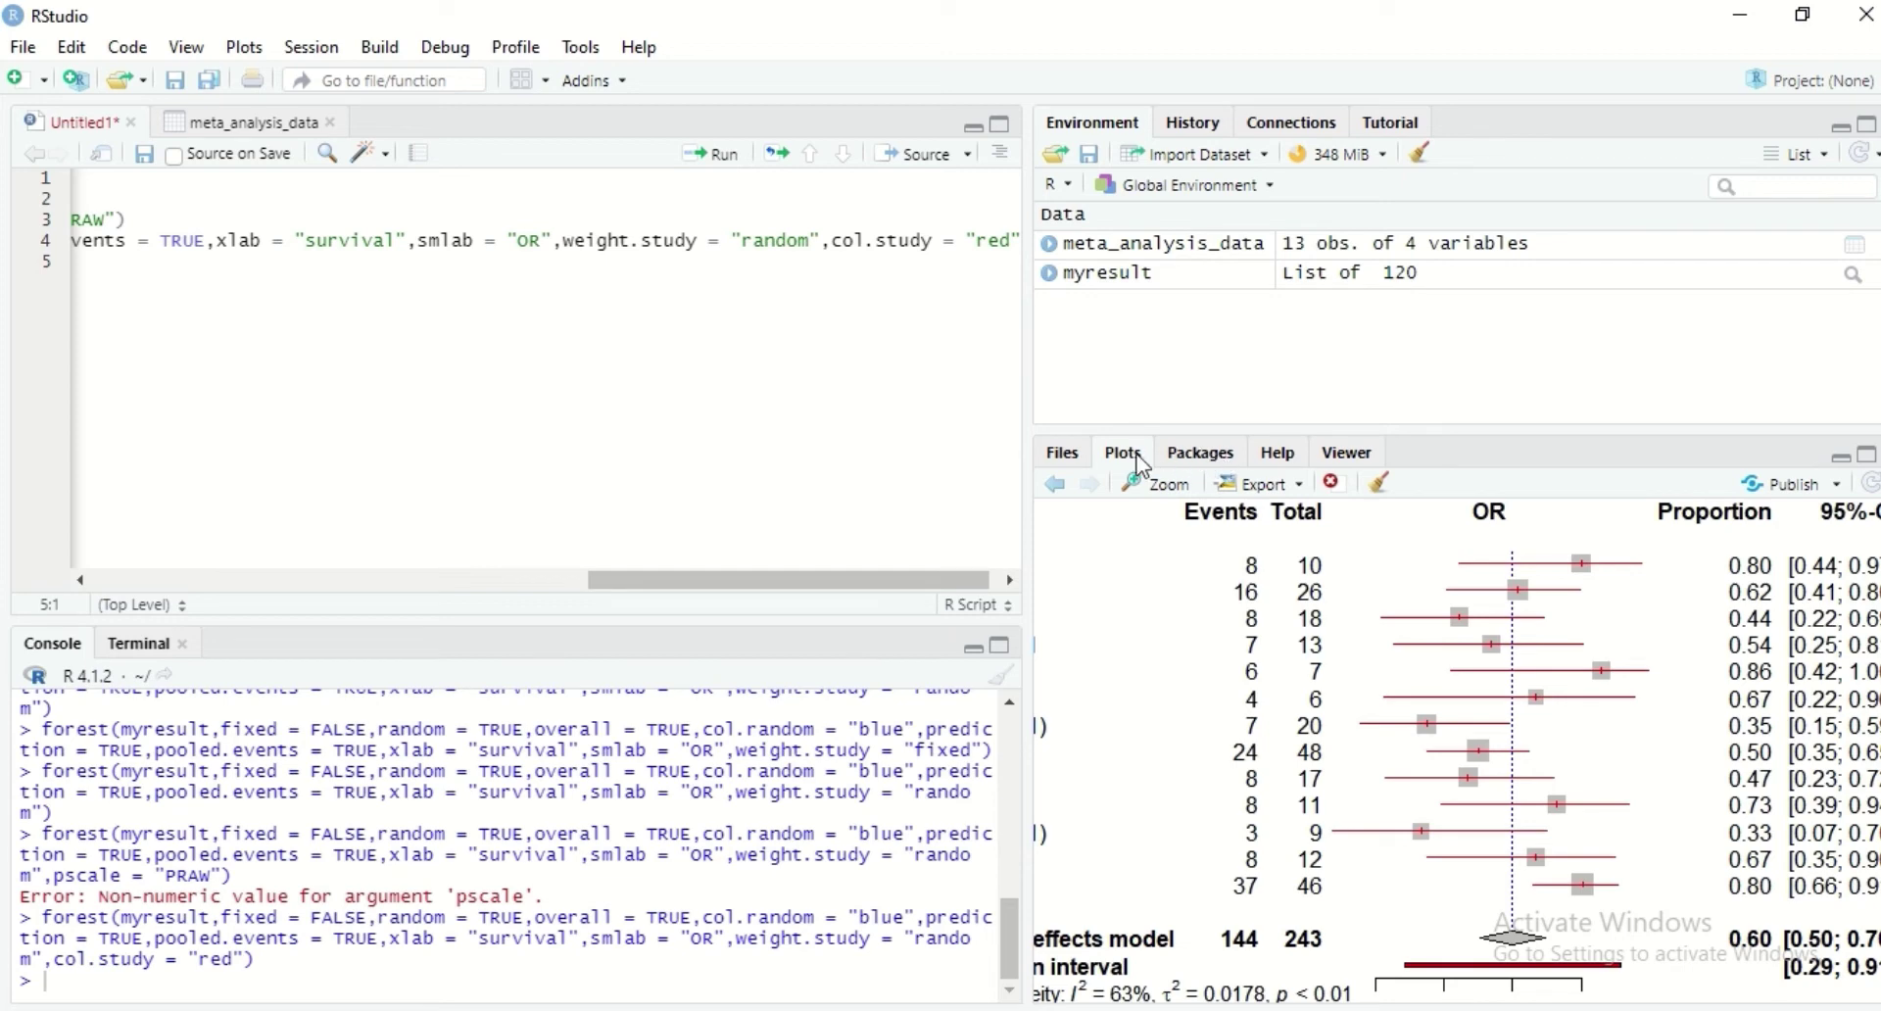
{"action": "mouse_move", "coordinate": [1352, 1009]}
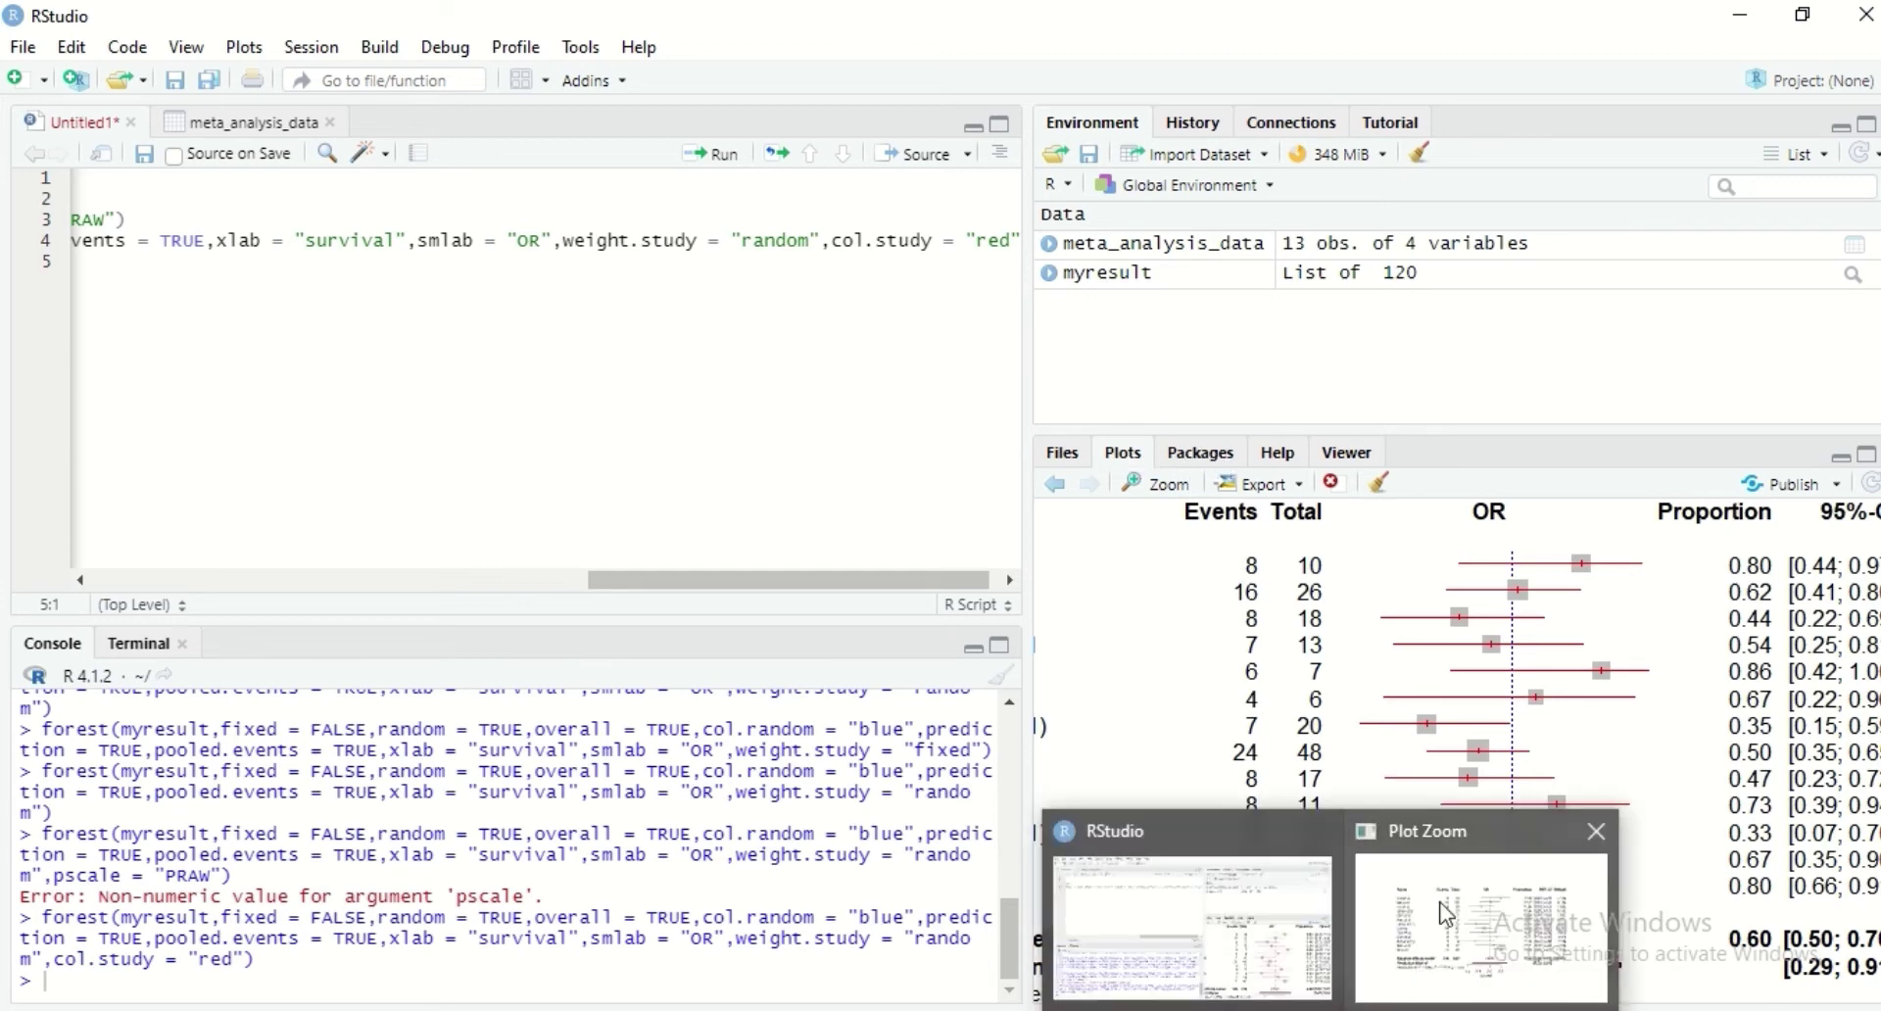
{"action": "left_click", "coordinate": [1447, 914]}
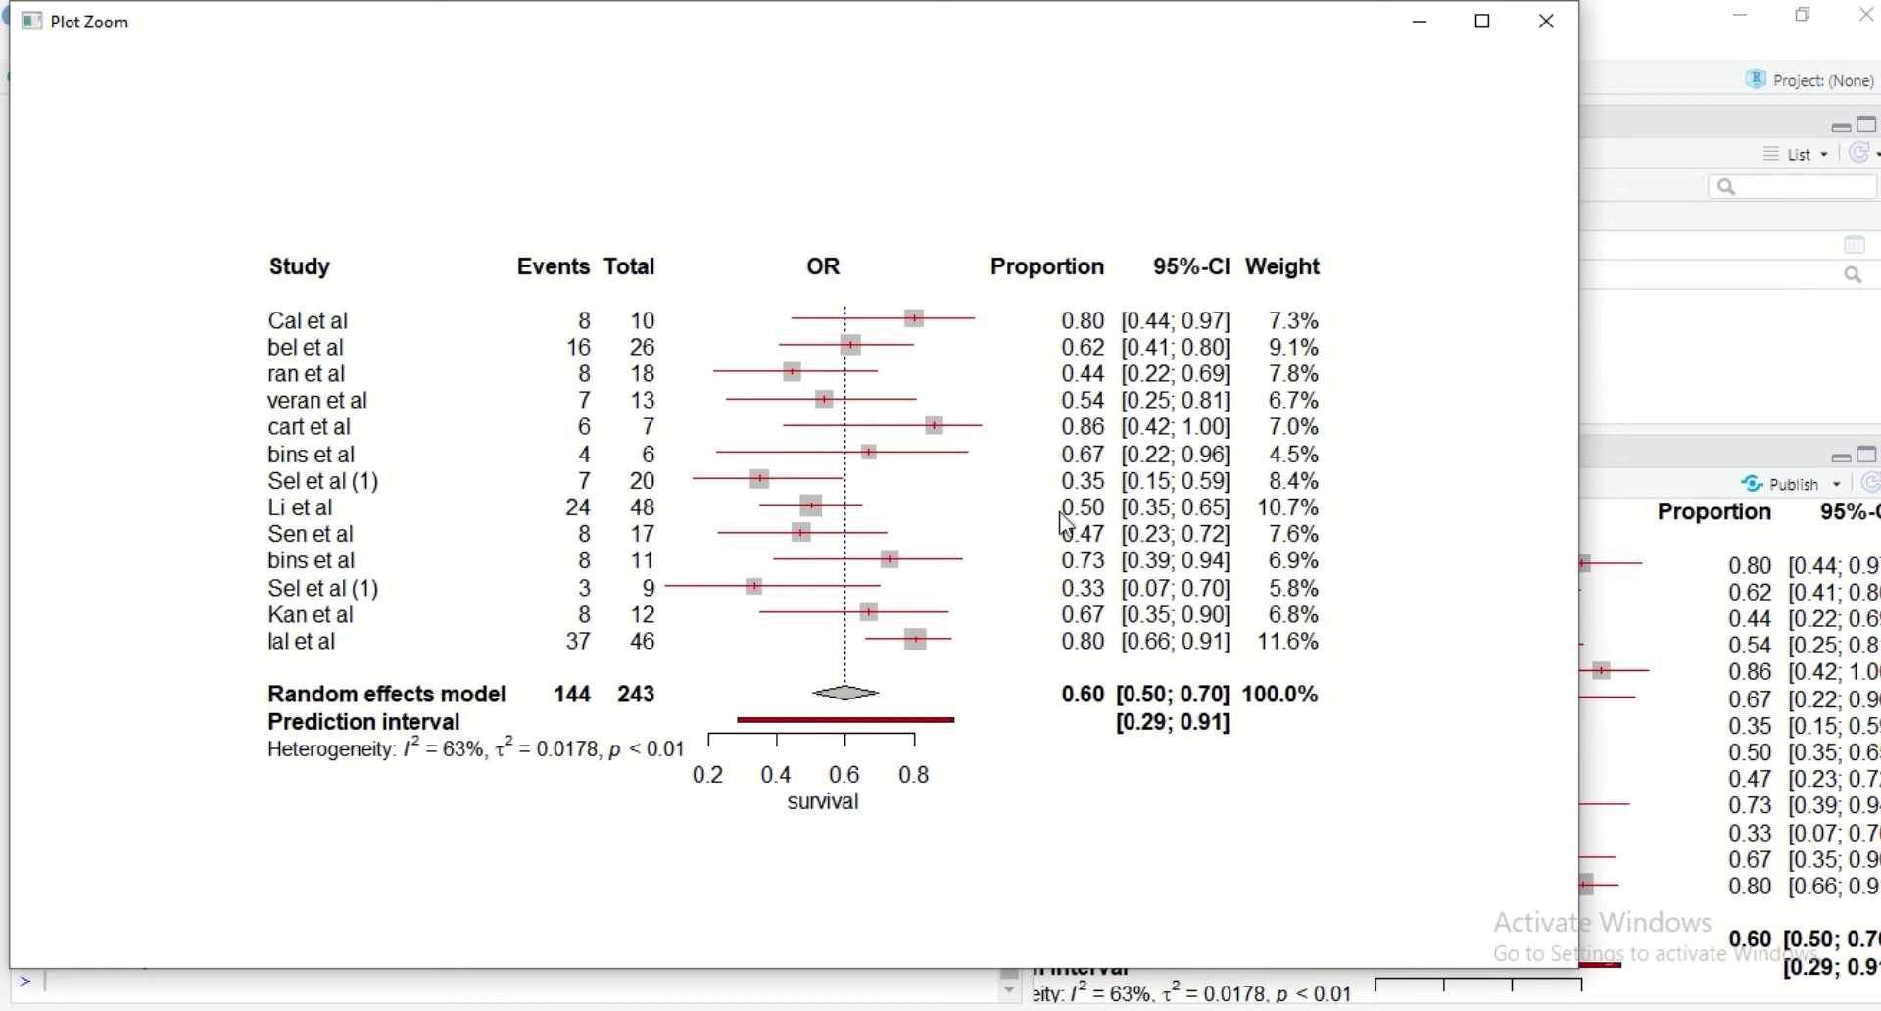
{"action": "left_click", "coordinate": [1412, 26]}
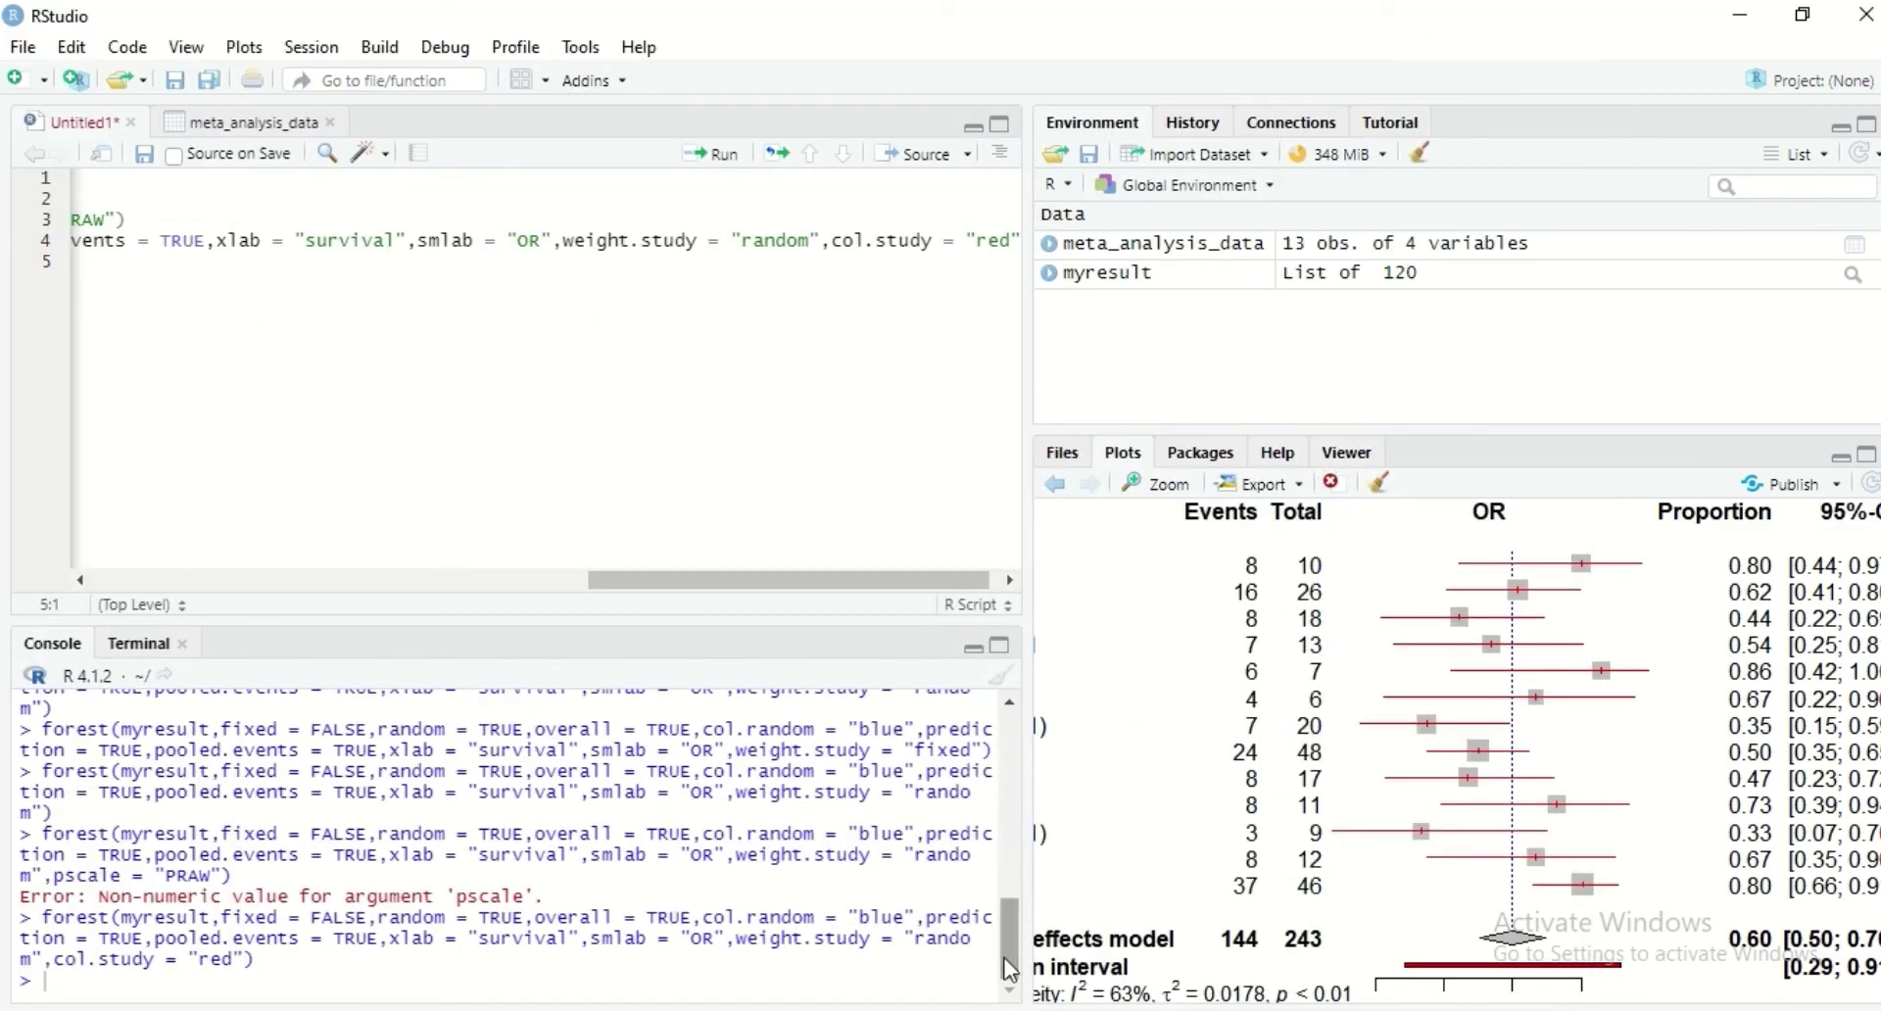
{"action": "left_click_drag", "start_coordinate": [1008, 955], "coordinate": [1013, 913]}
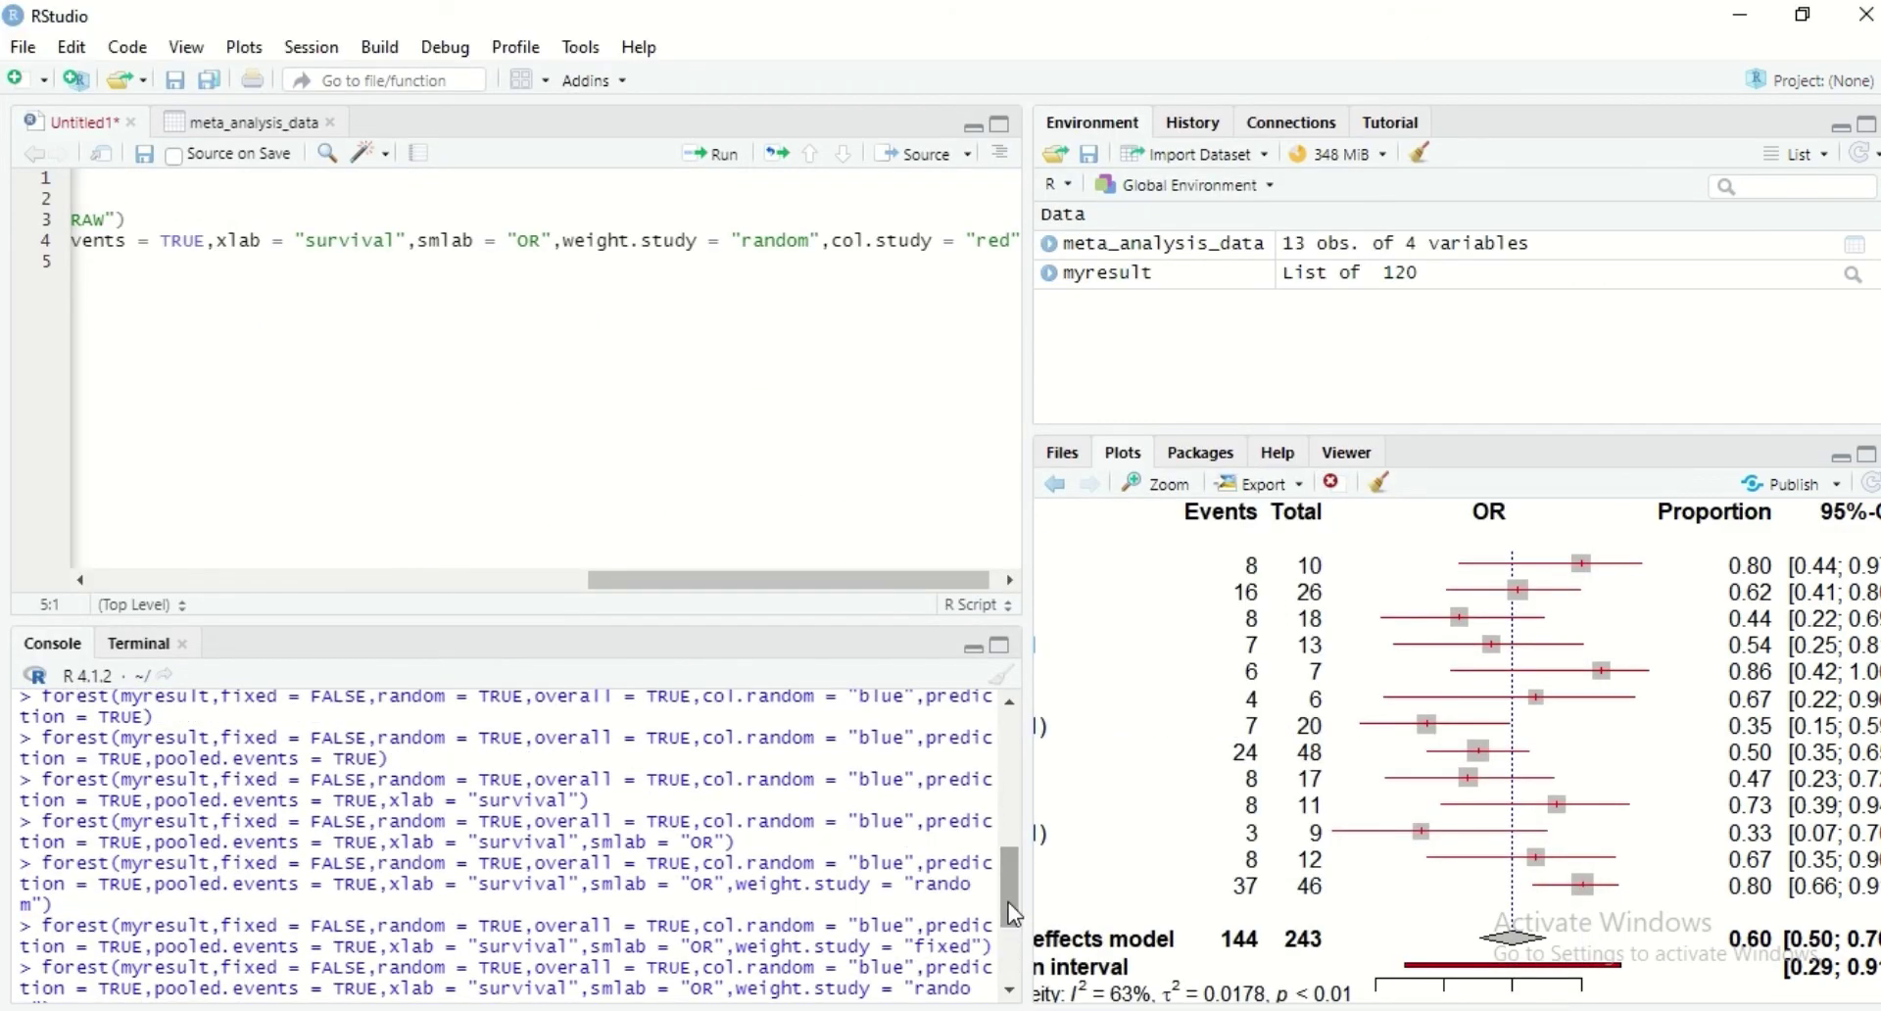
- Reopen the forest help and change the col.study value in the forest call to "black"
{"action": "left_click", "coordinate": [1289, 458]}
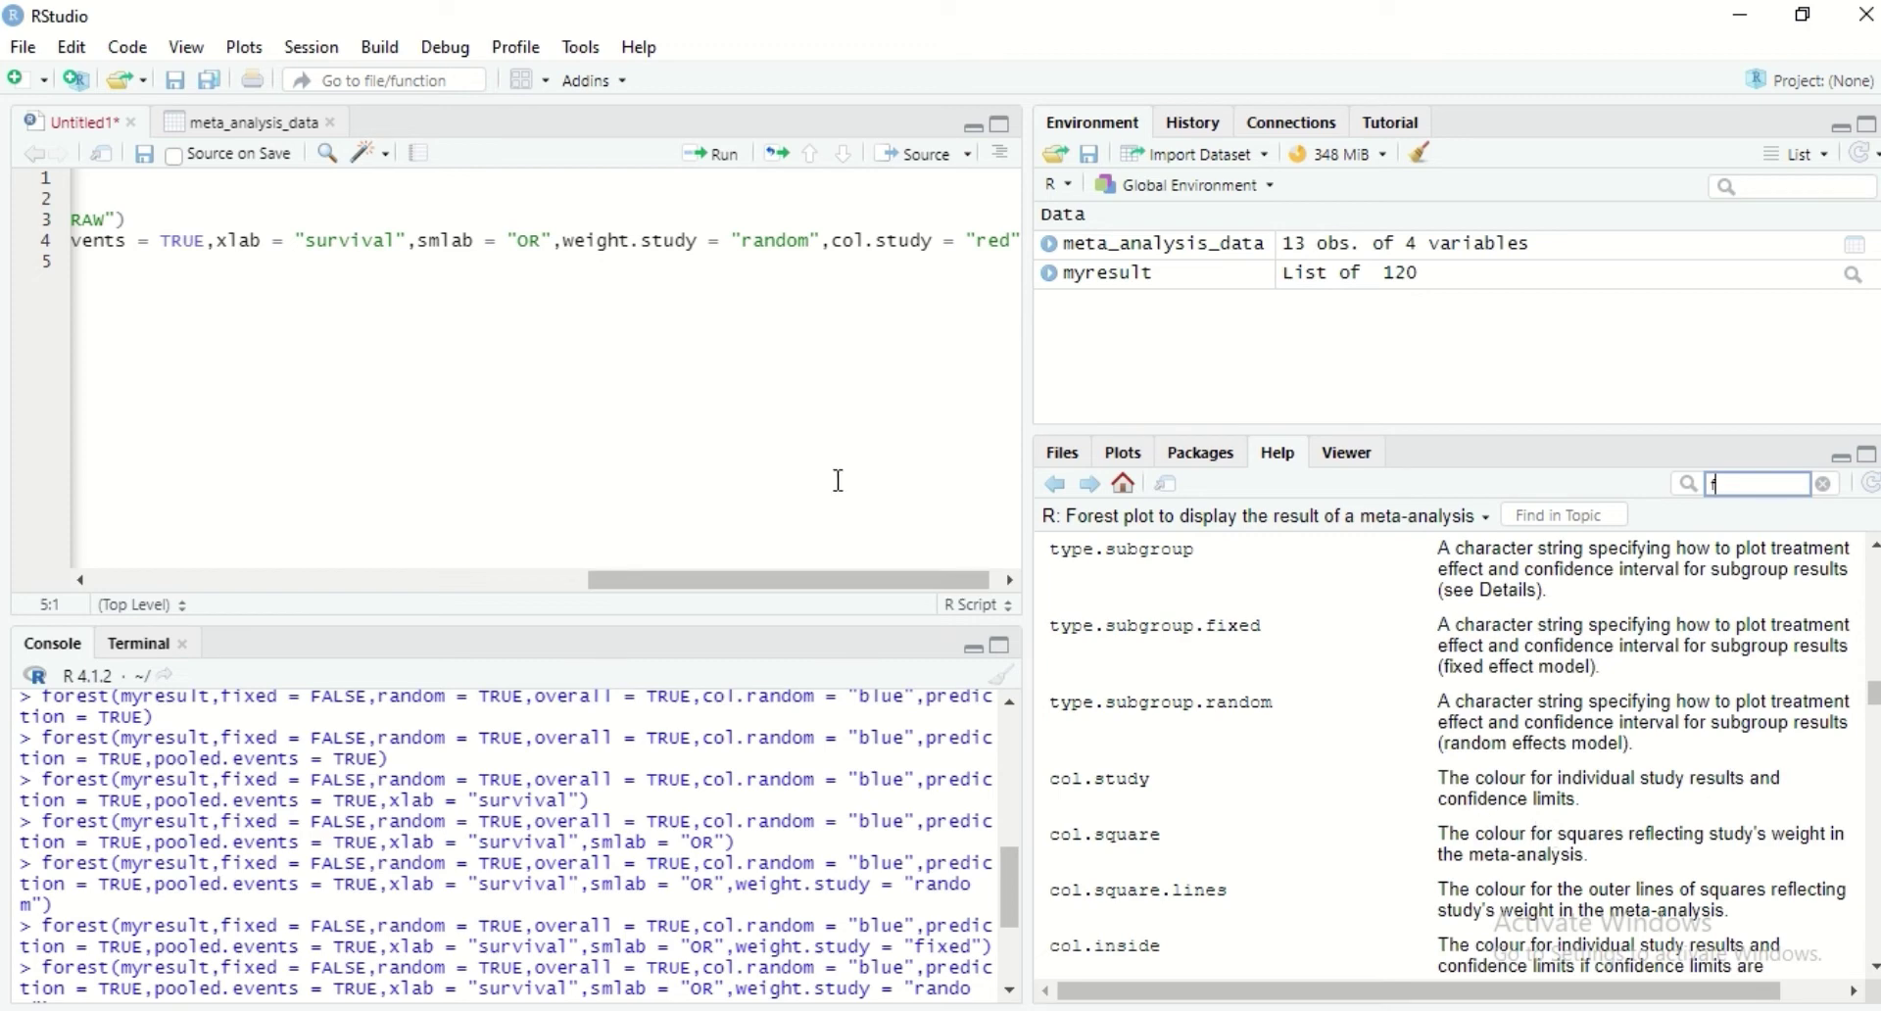
{"action": "left_click", "coordinate": [1013, 240]}
{"action": "key", "text": "BackSpace"}
{"action": "key", "text": "BackSpace"}
{"action": "type", "text": "b"}
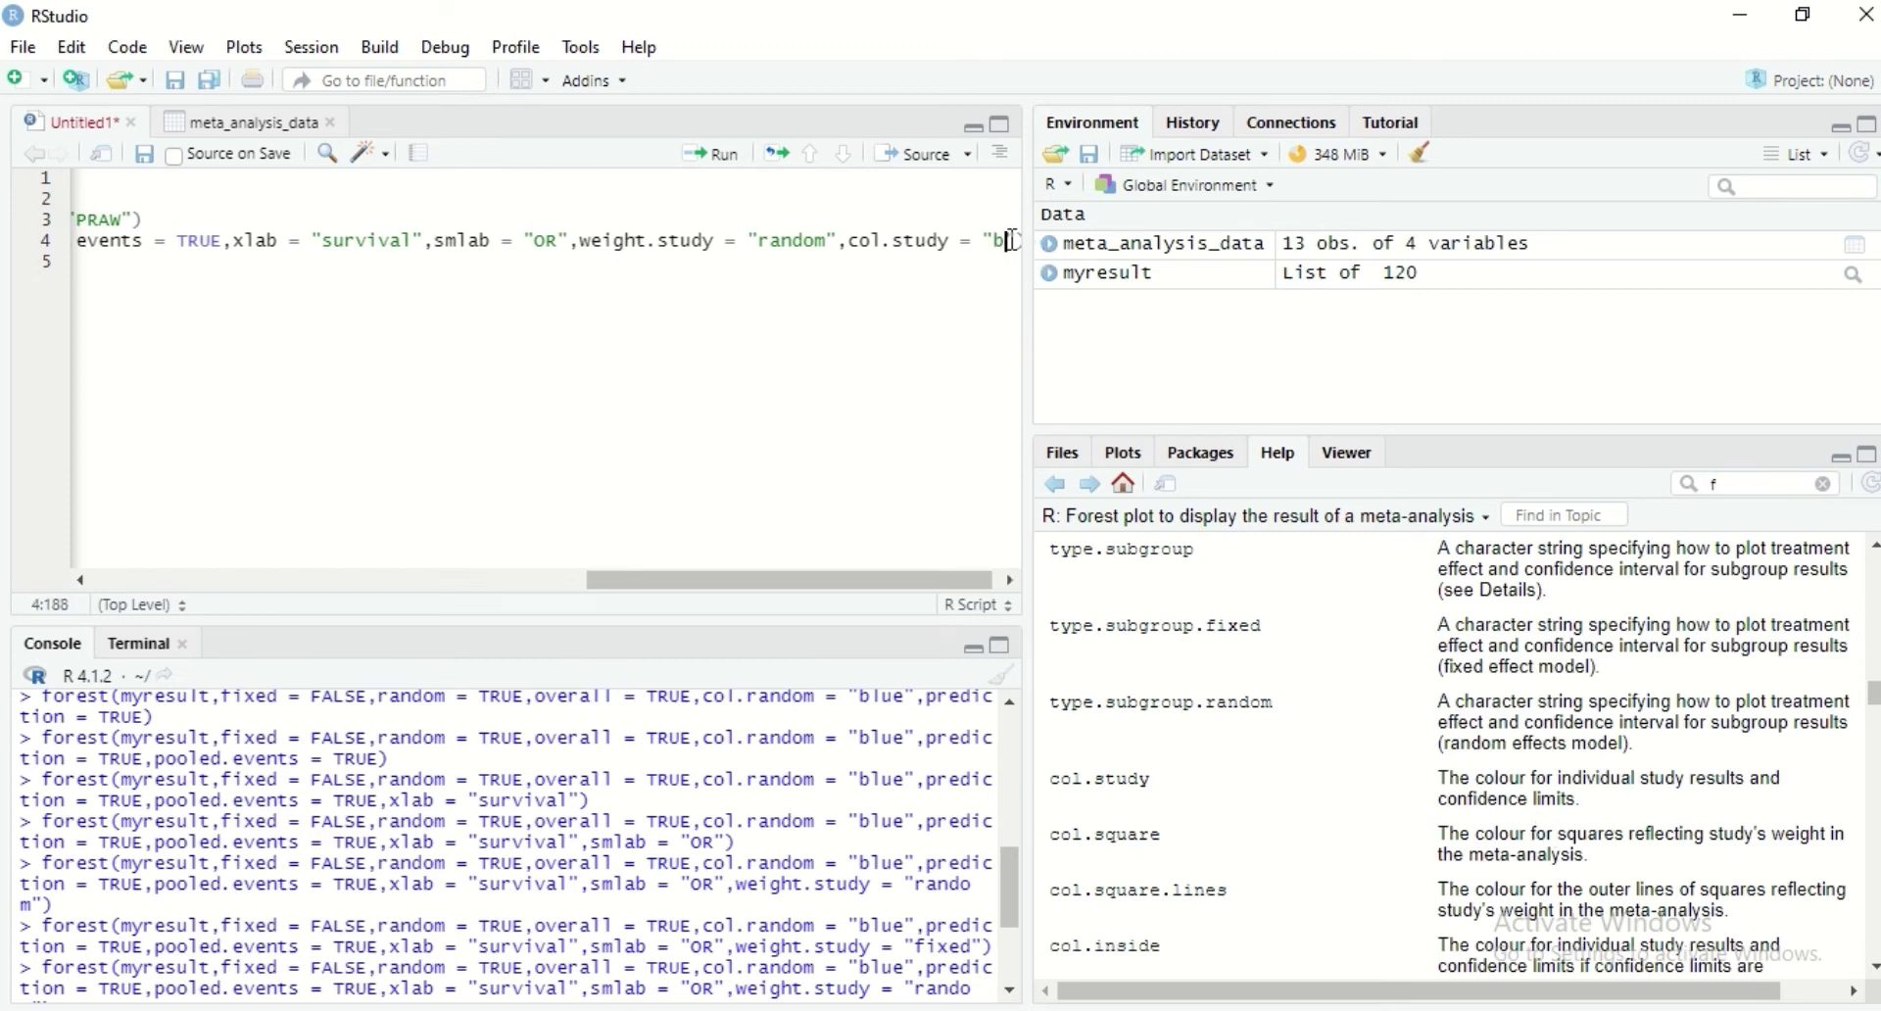
{"action": "type", "text": "luck"}
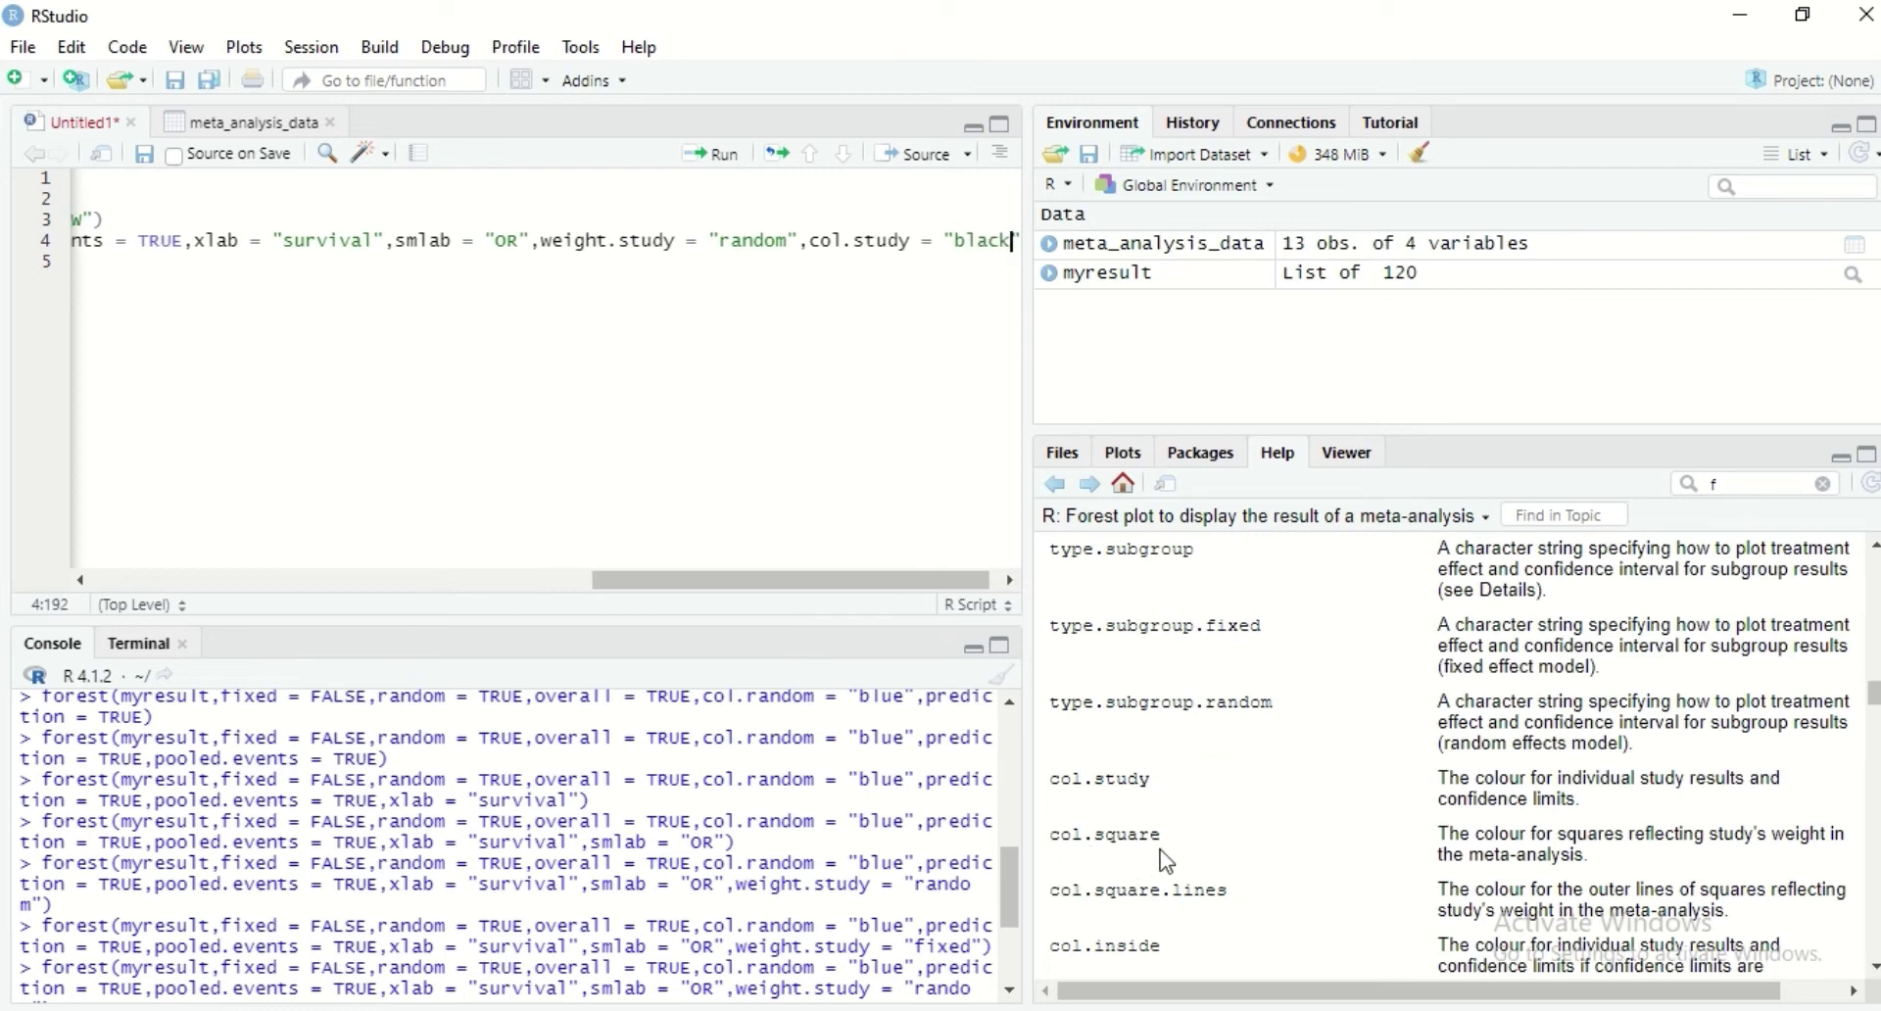
- Add col.square = "red" after col.study in the forest call
{"action": "left_click", "coordinate": [1014, 248]}
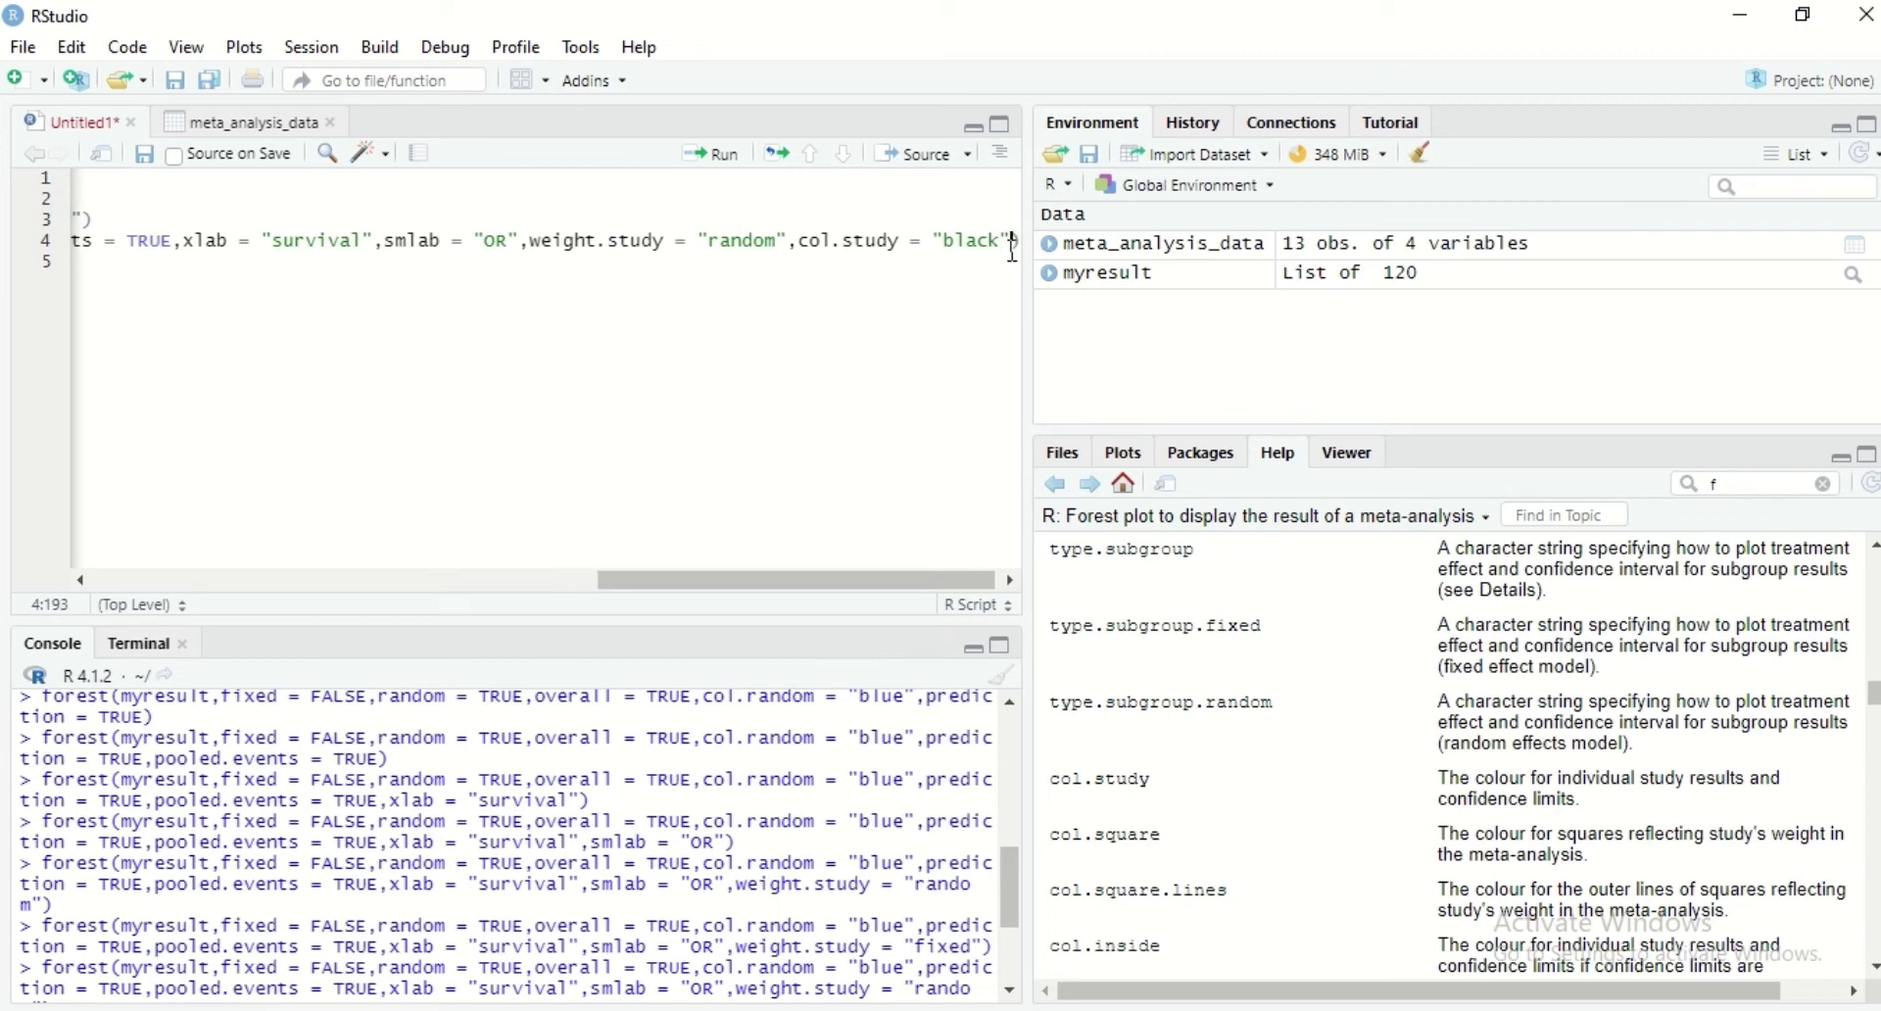
{"action": "type", "text": ",col"}
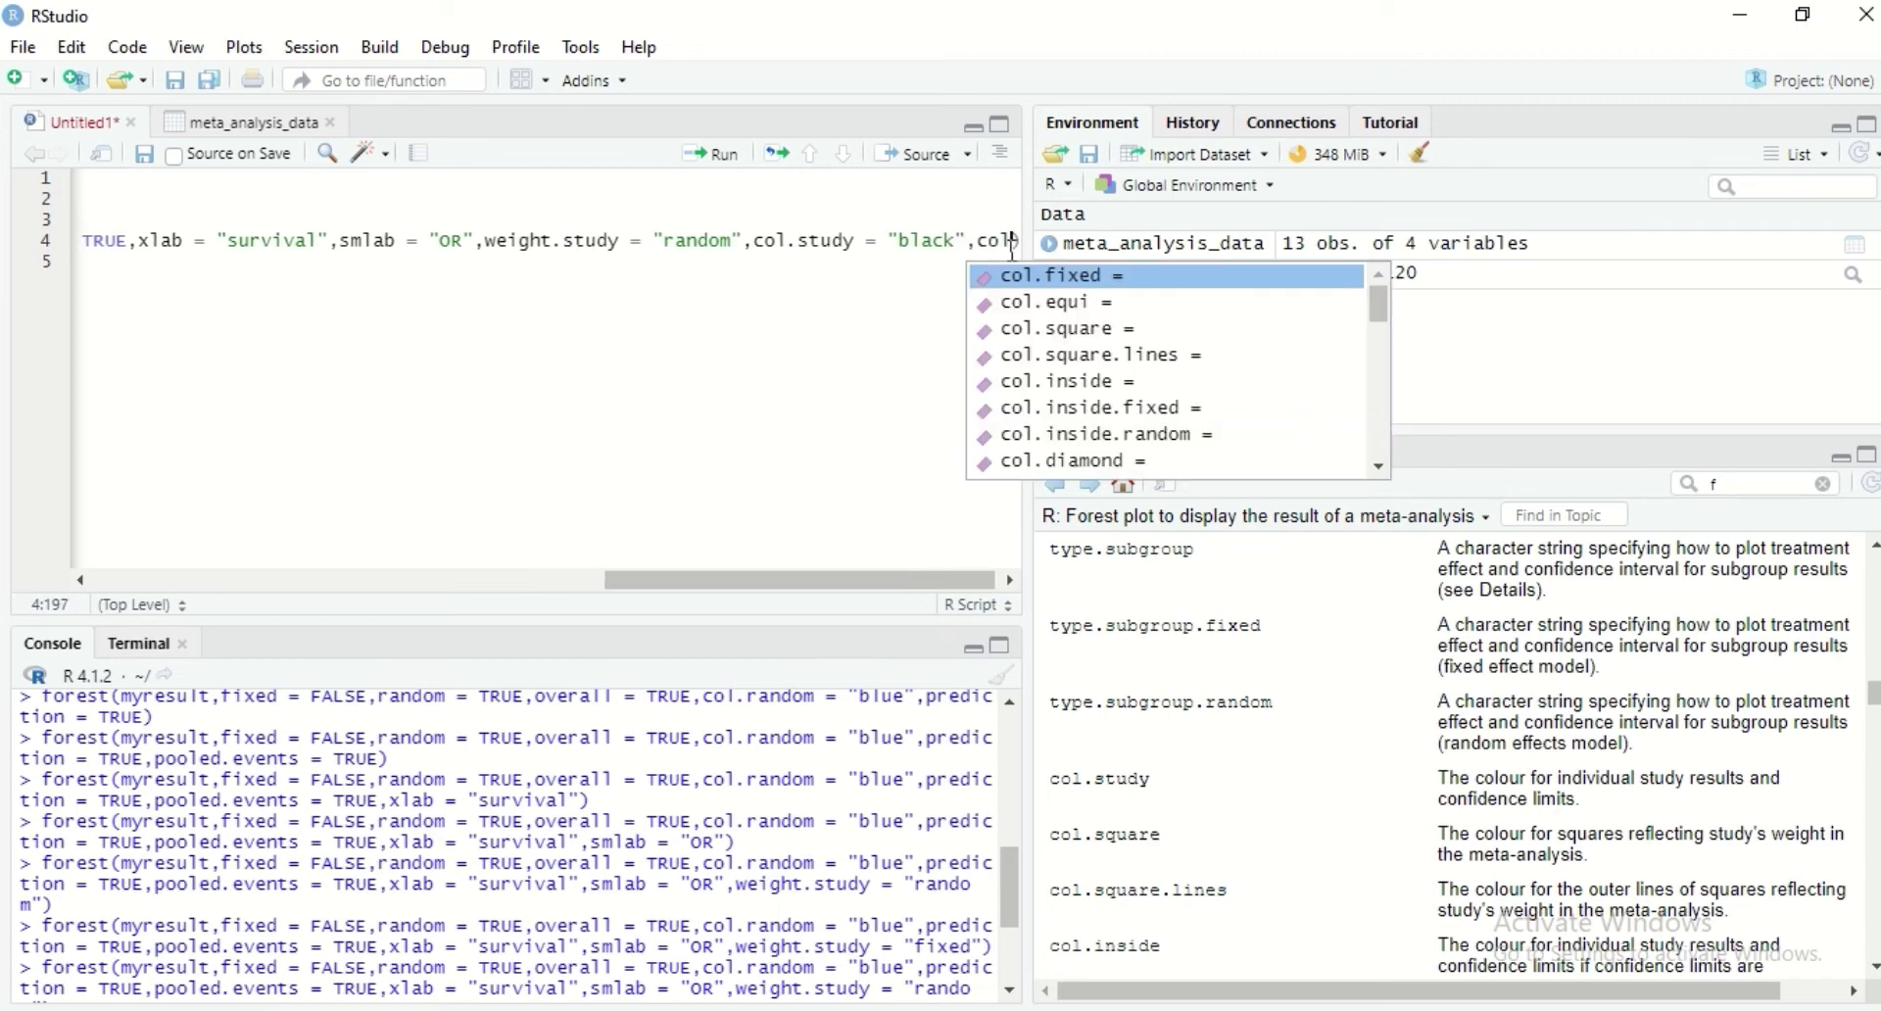
{"action": "type", "text": "."}
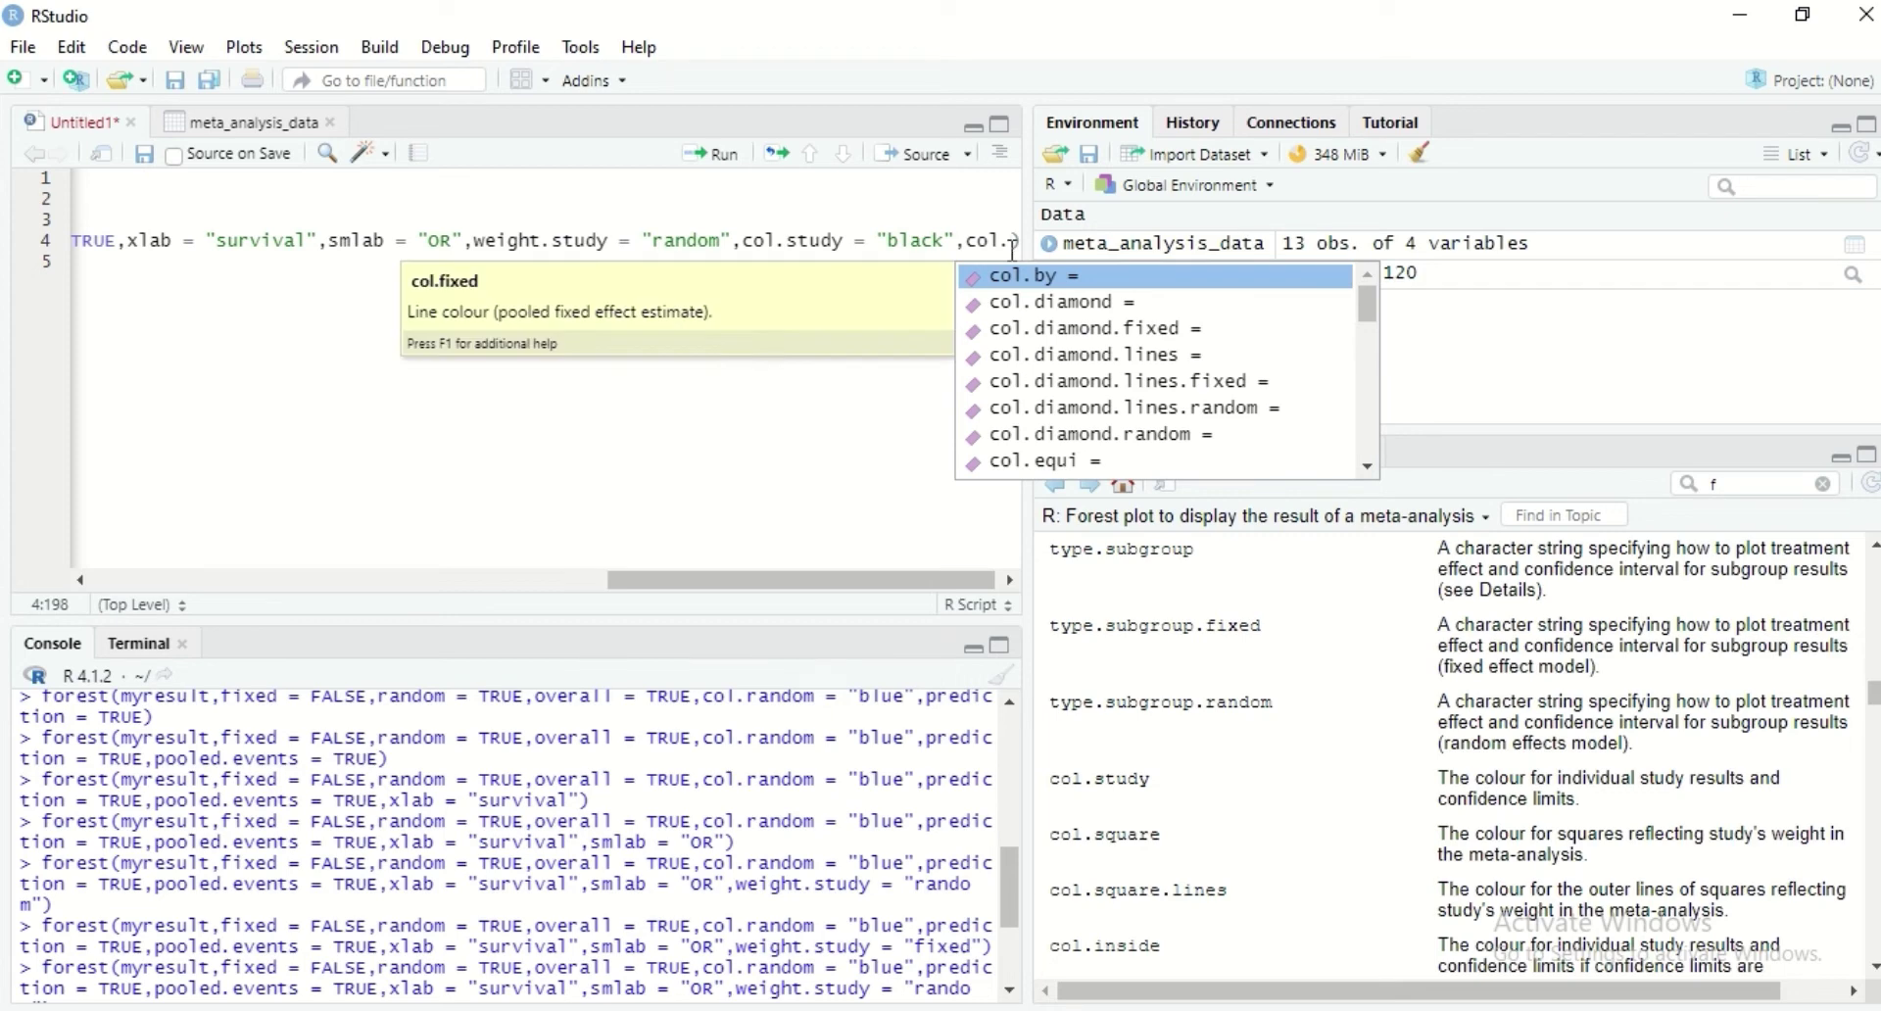
{"action": "type", "text": "sq"}
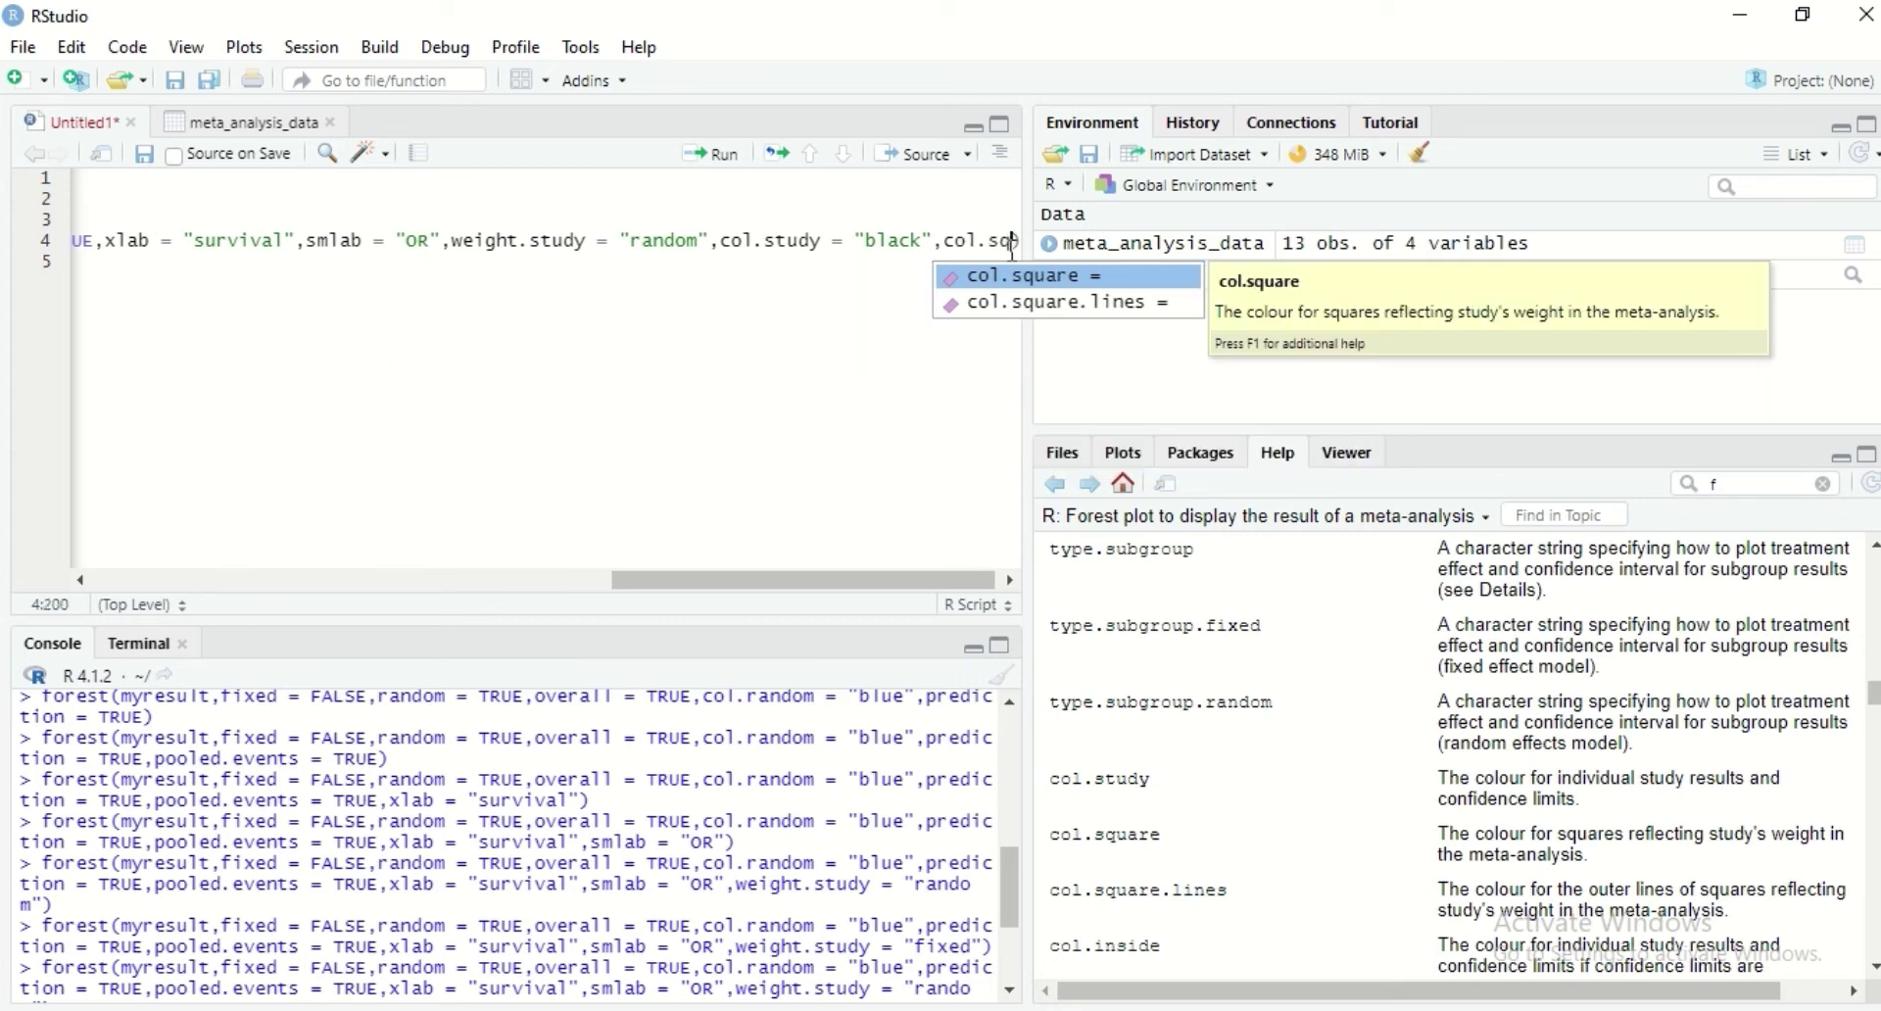
{"action": "key", "text": "Tab"}
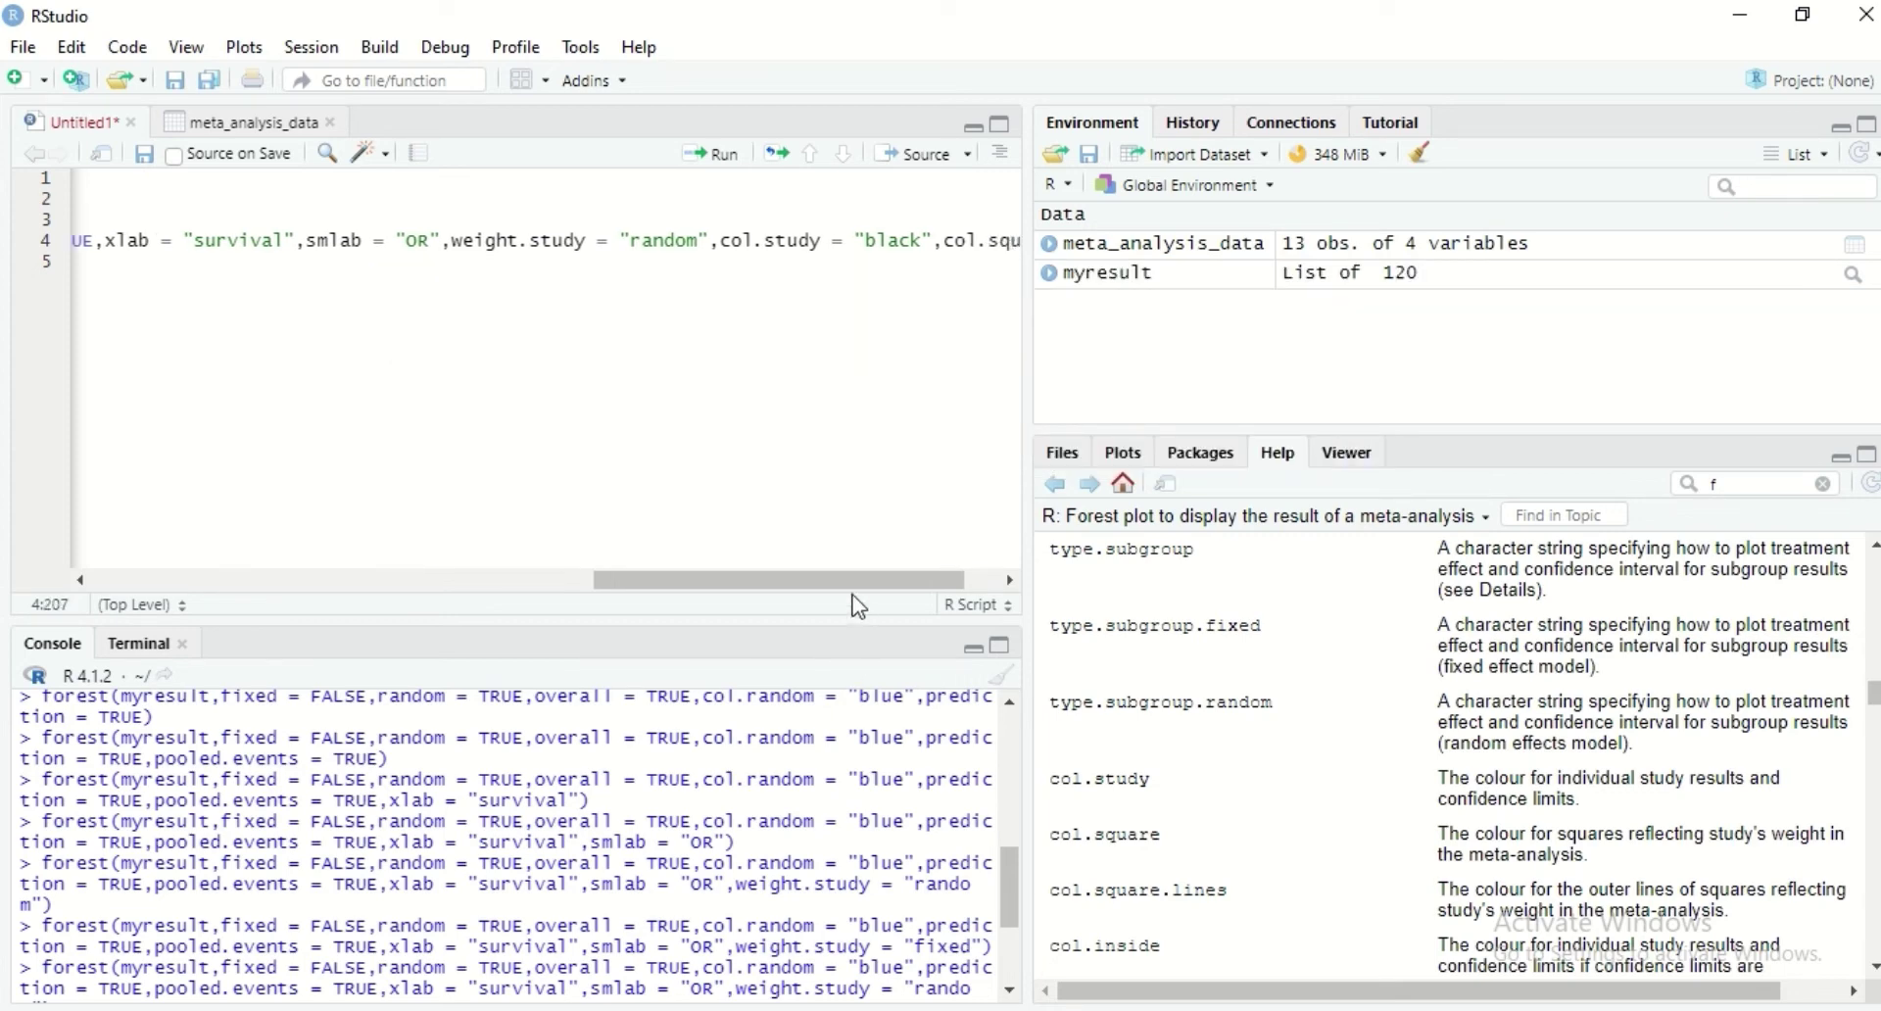
{"action": "left_click_drag", "start_coordinate": [850, 578], "coordinate": [907, 588]}
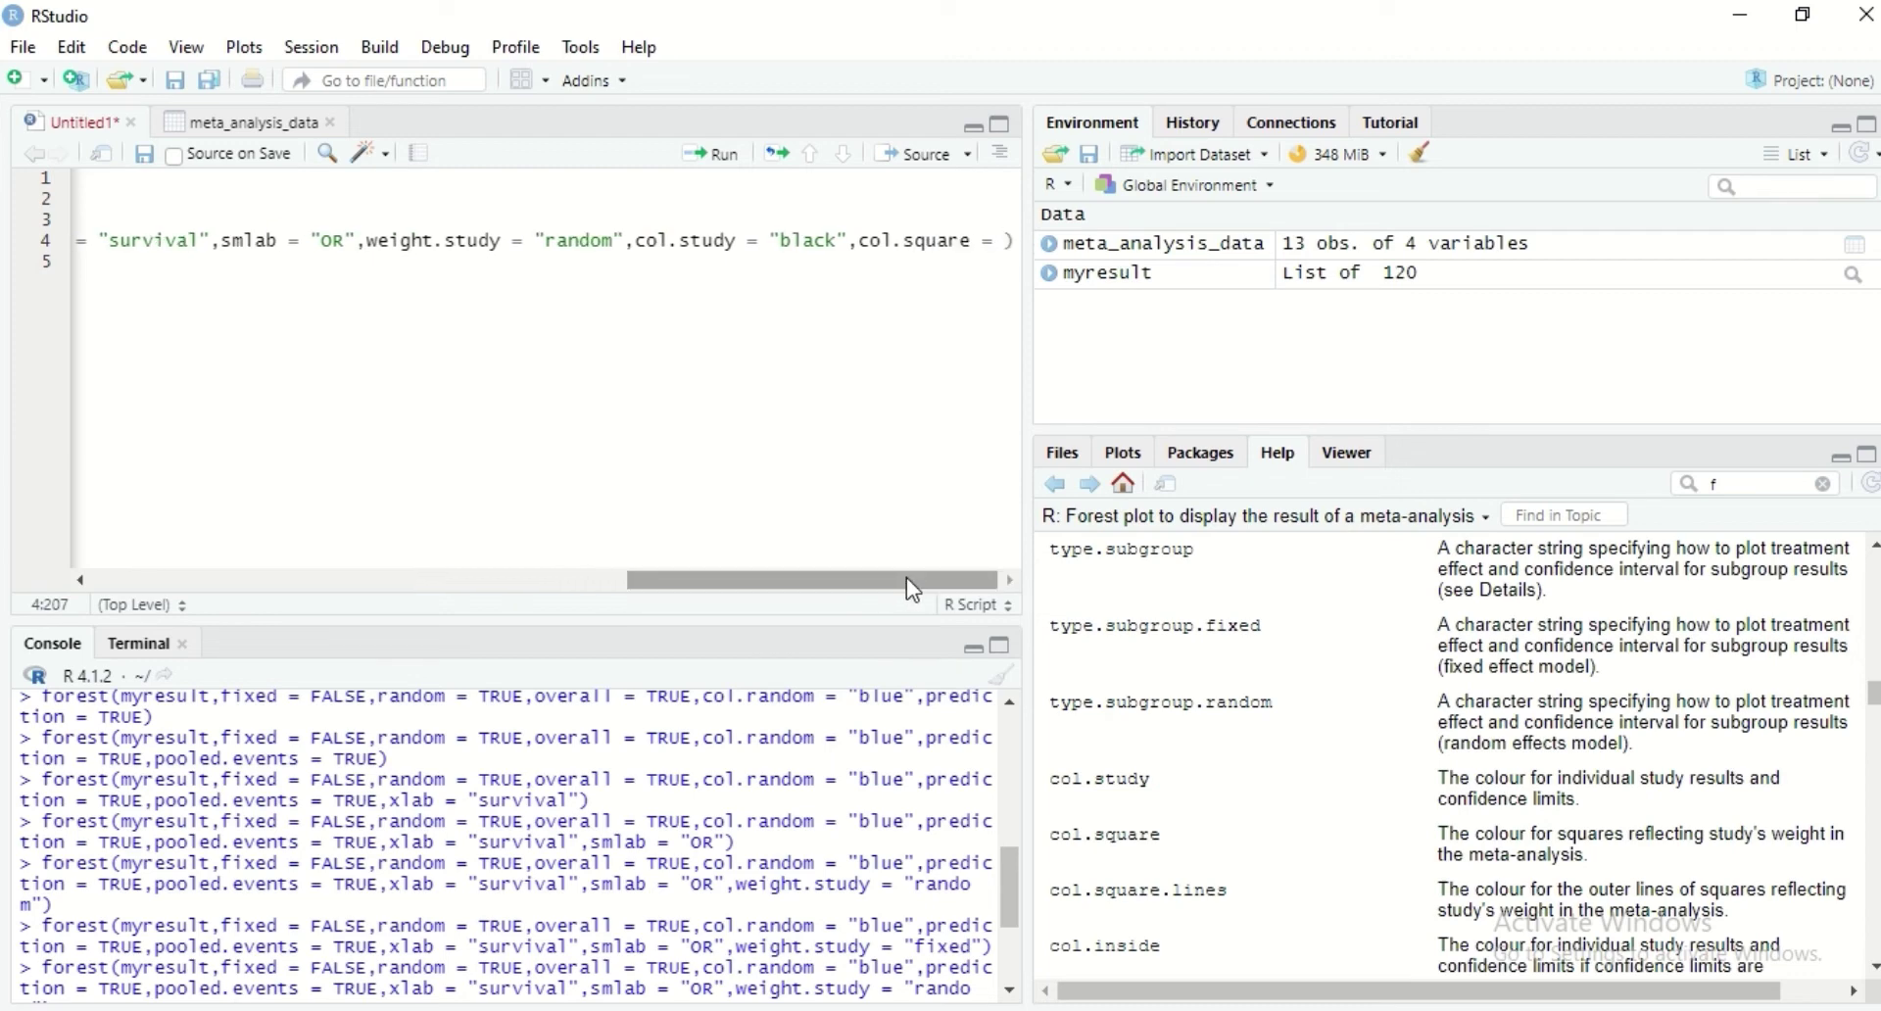
{"action": "type", "text": "\""}
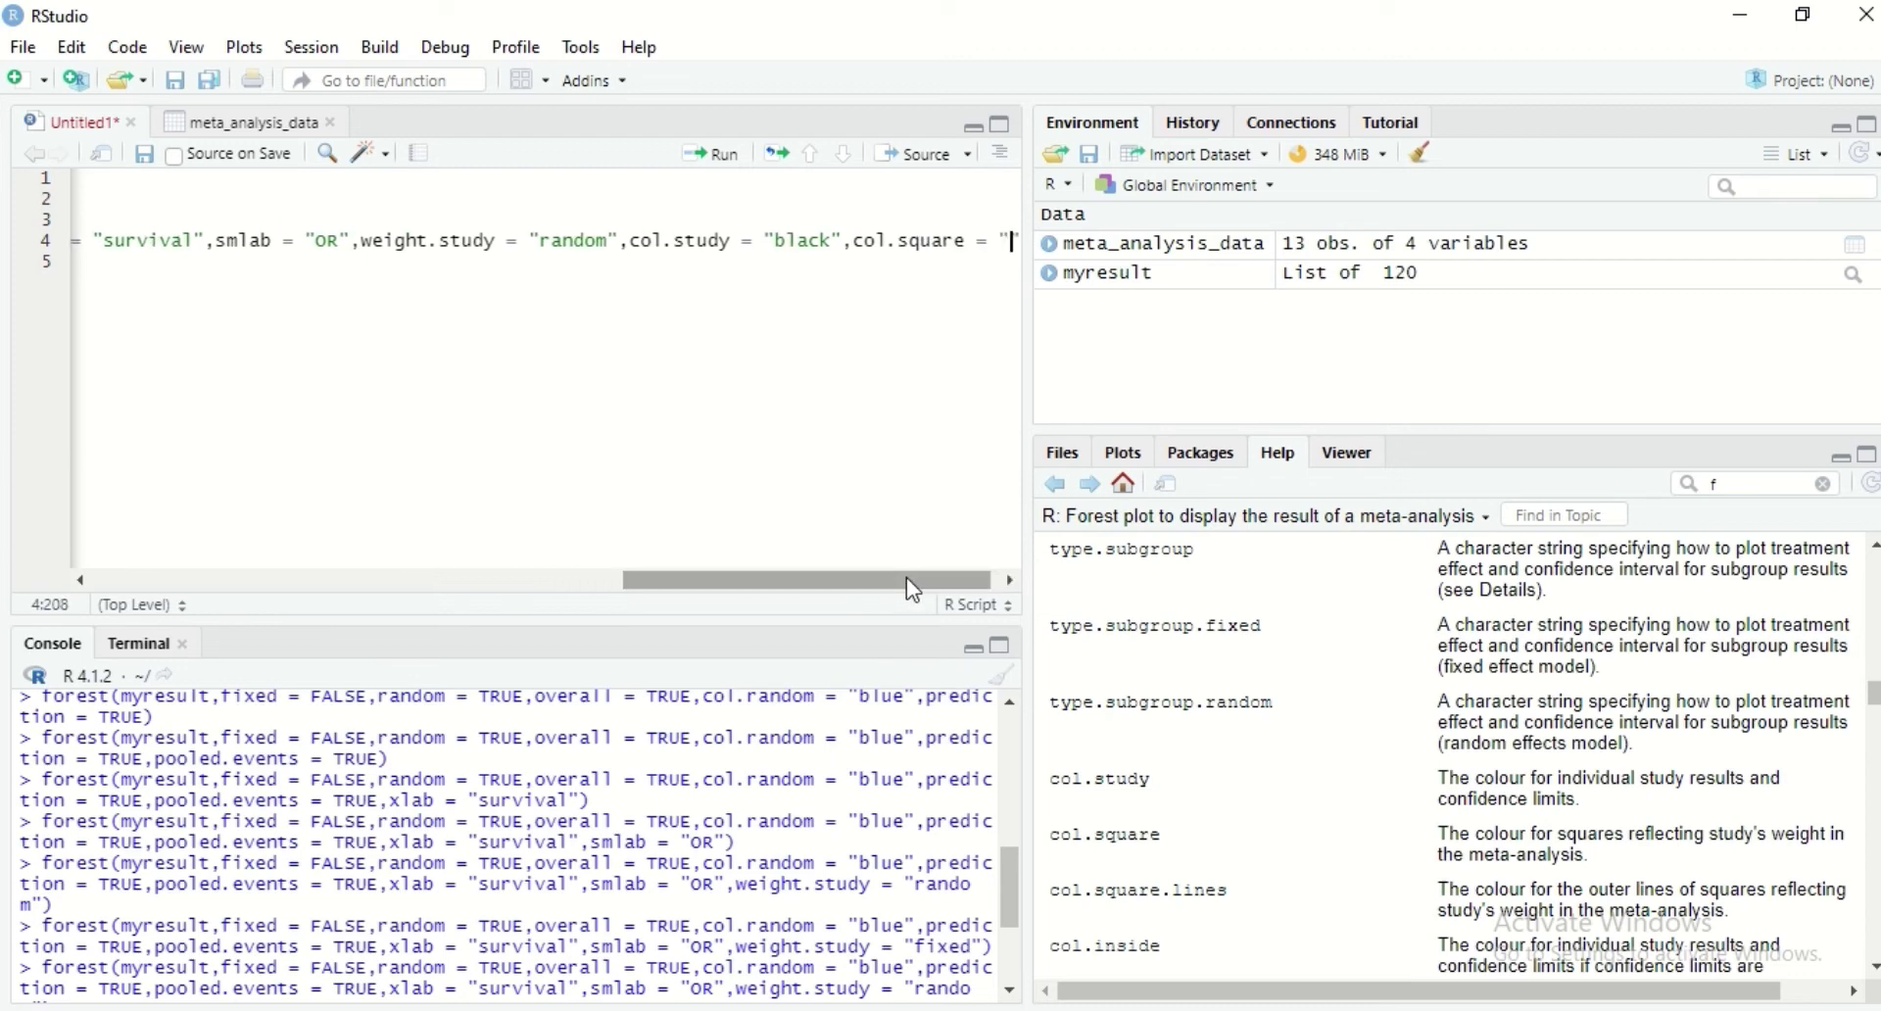
{"action": "type", "text": "red\""}
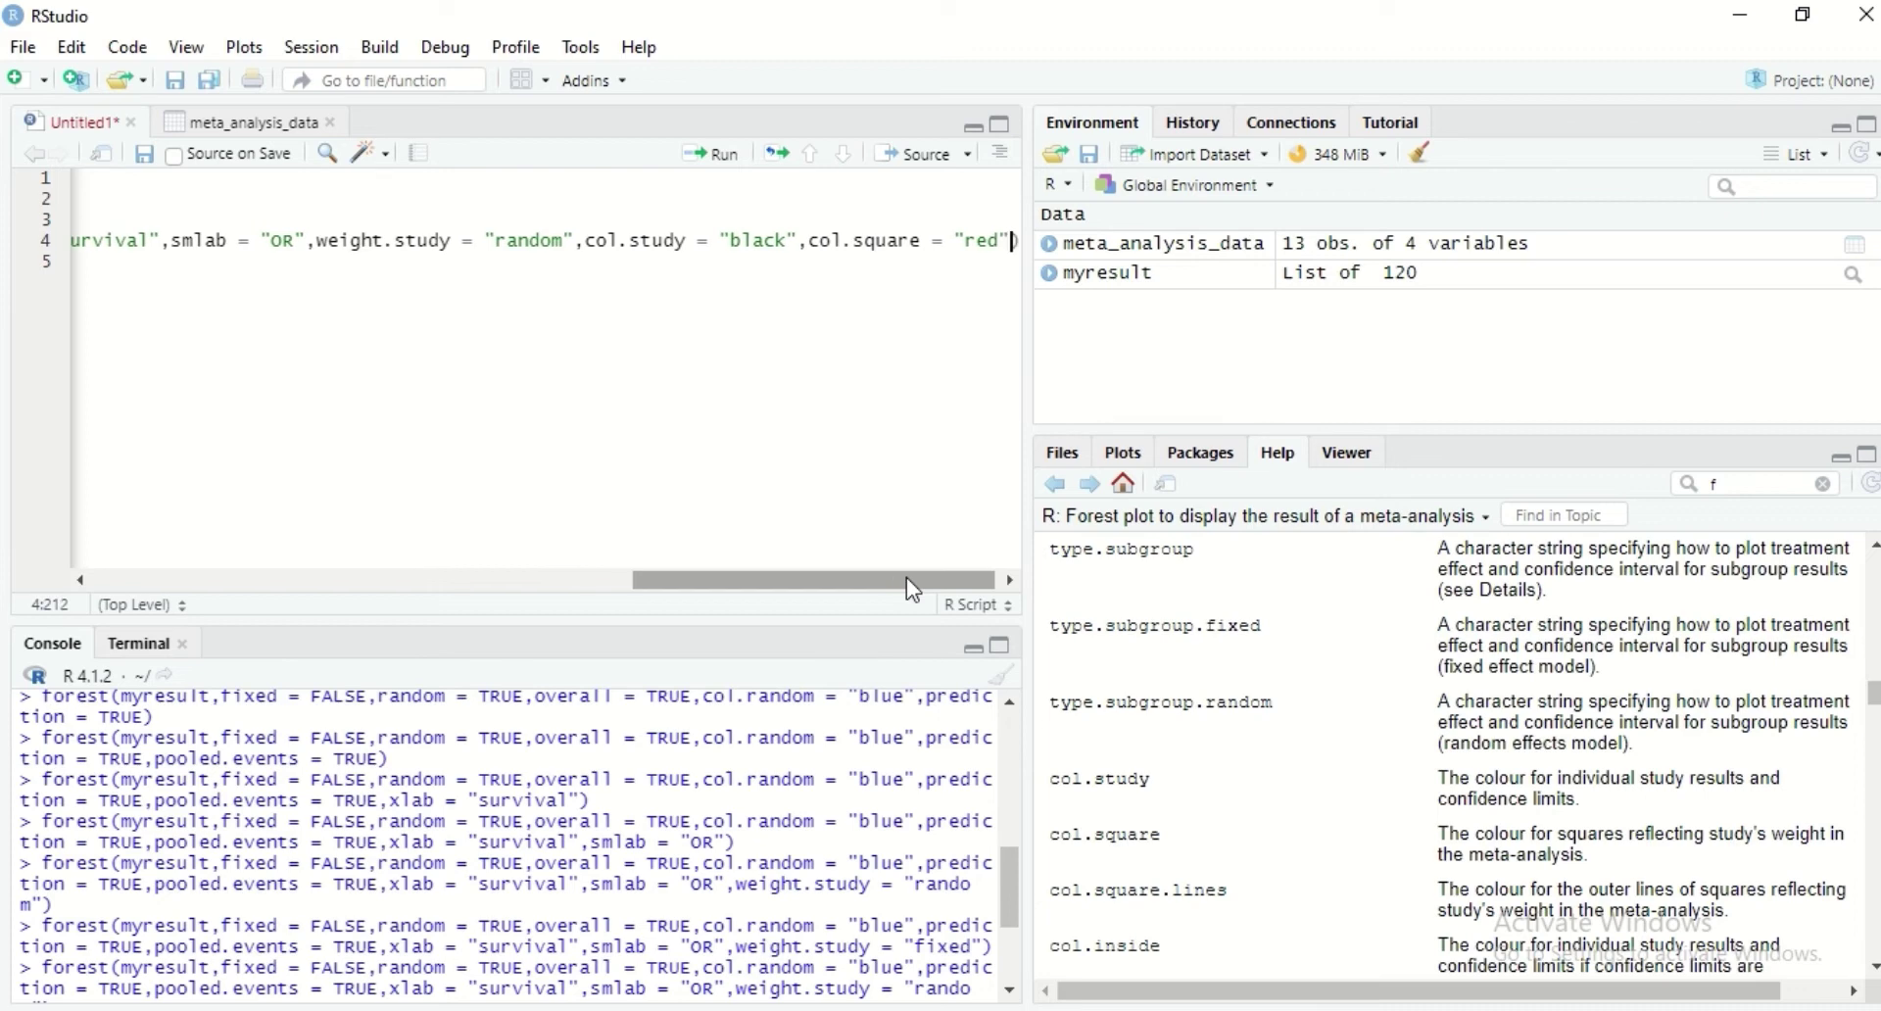
- Add col.square.lines = "black" after col.square in the forest call
{"action": "type", "text": ","}
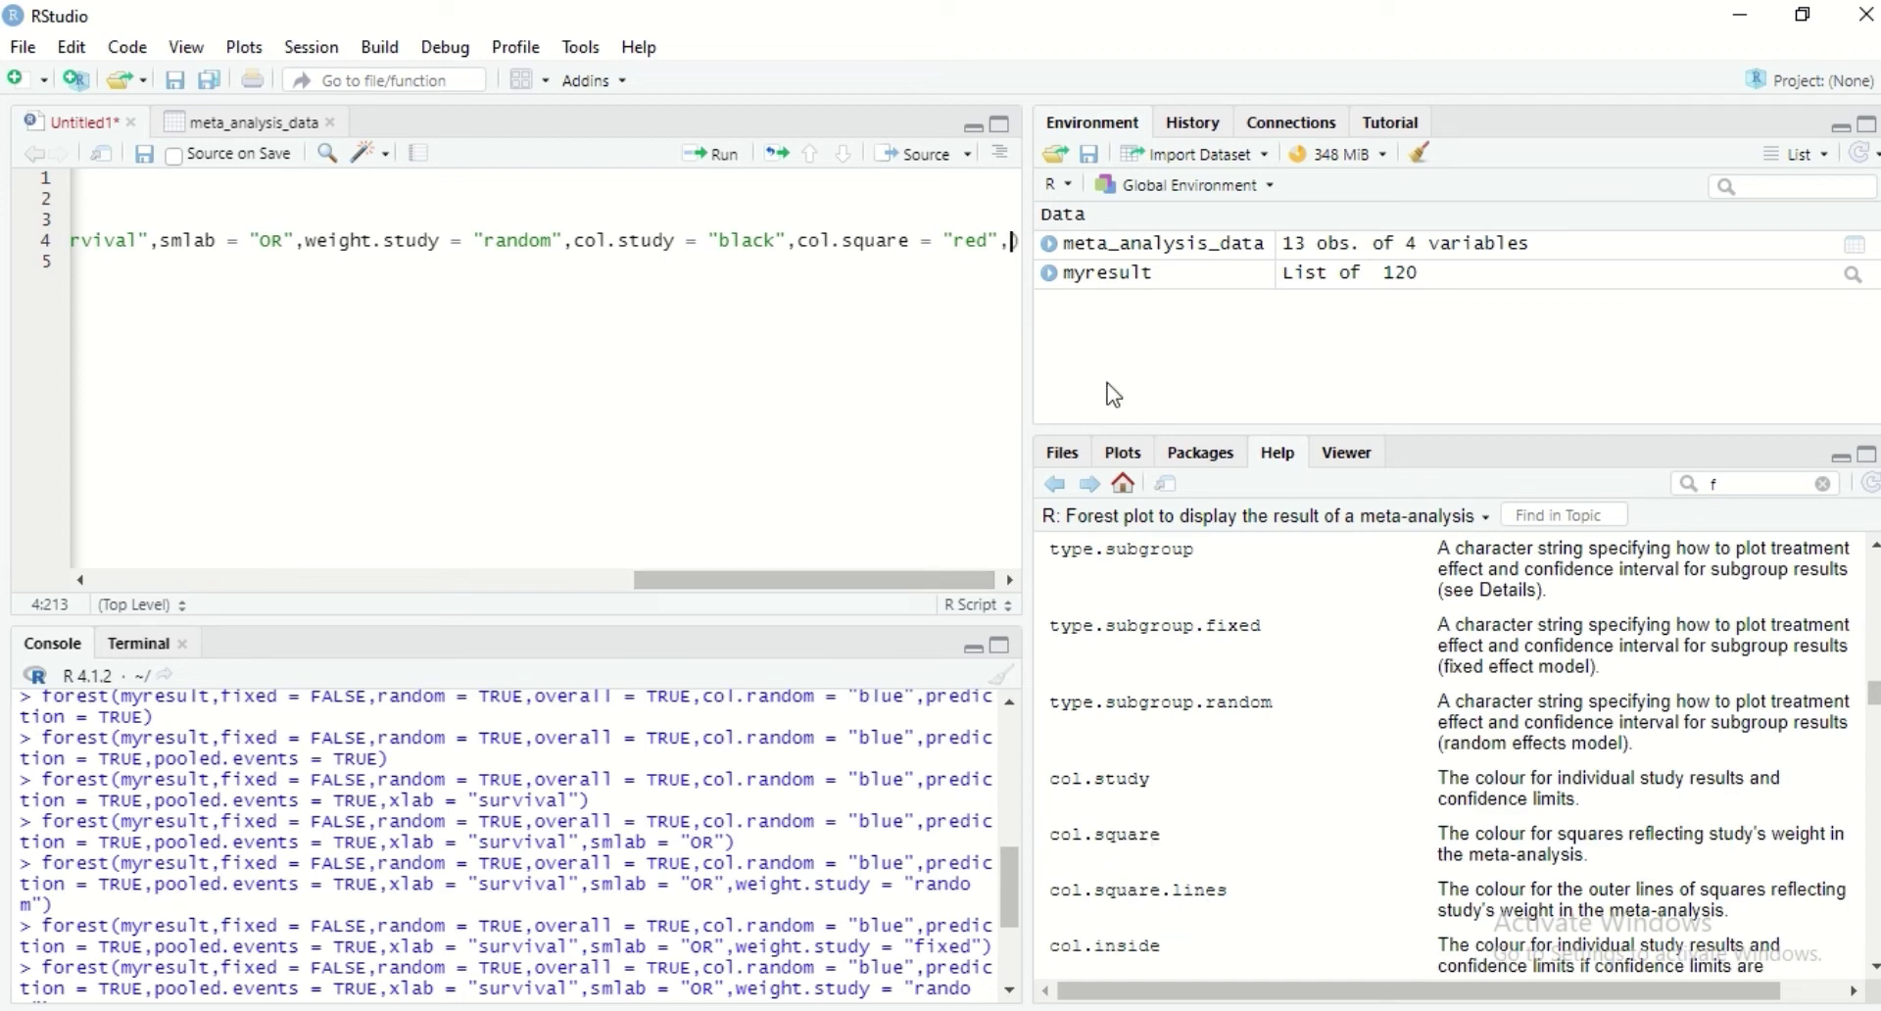
{"action": "type", "text": "col.sq"}
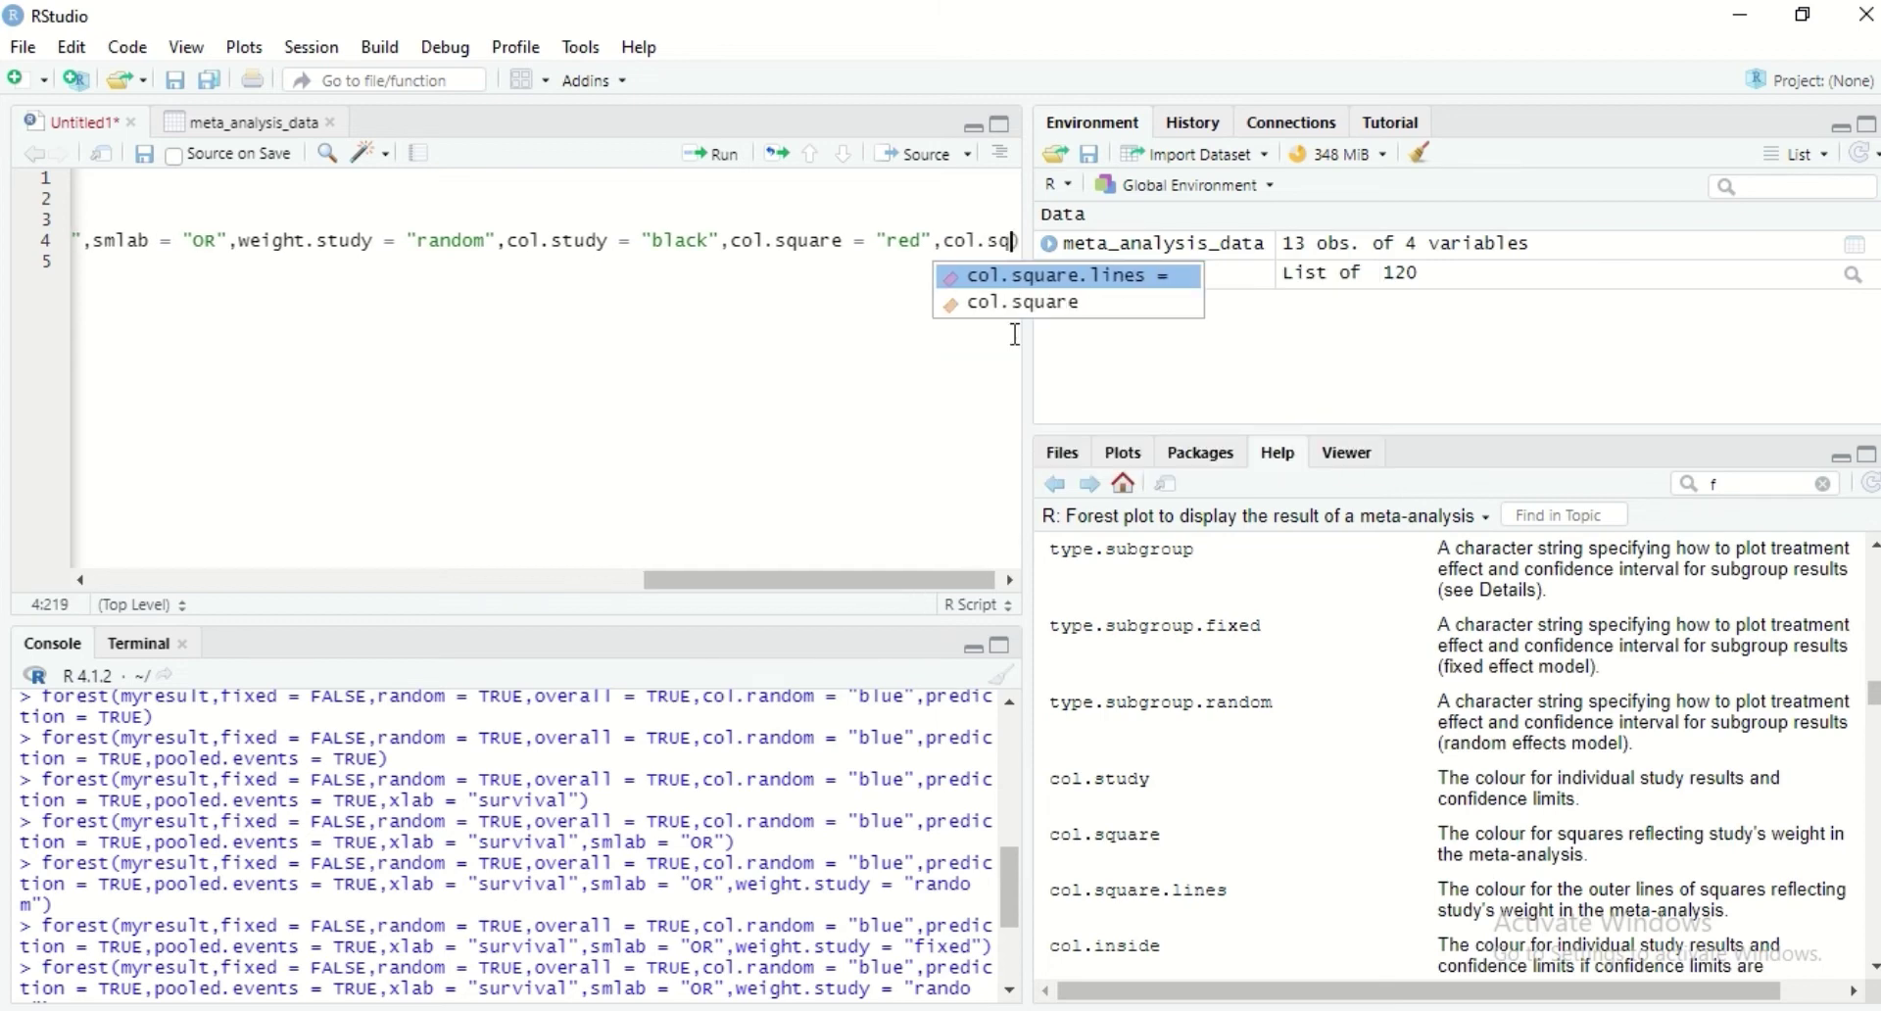
{"action": "key", "text": "Tab"}
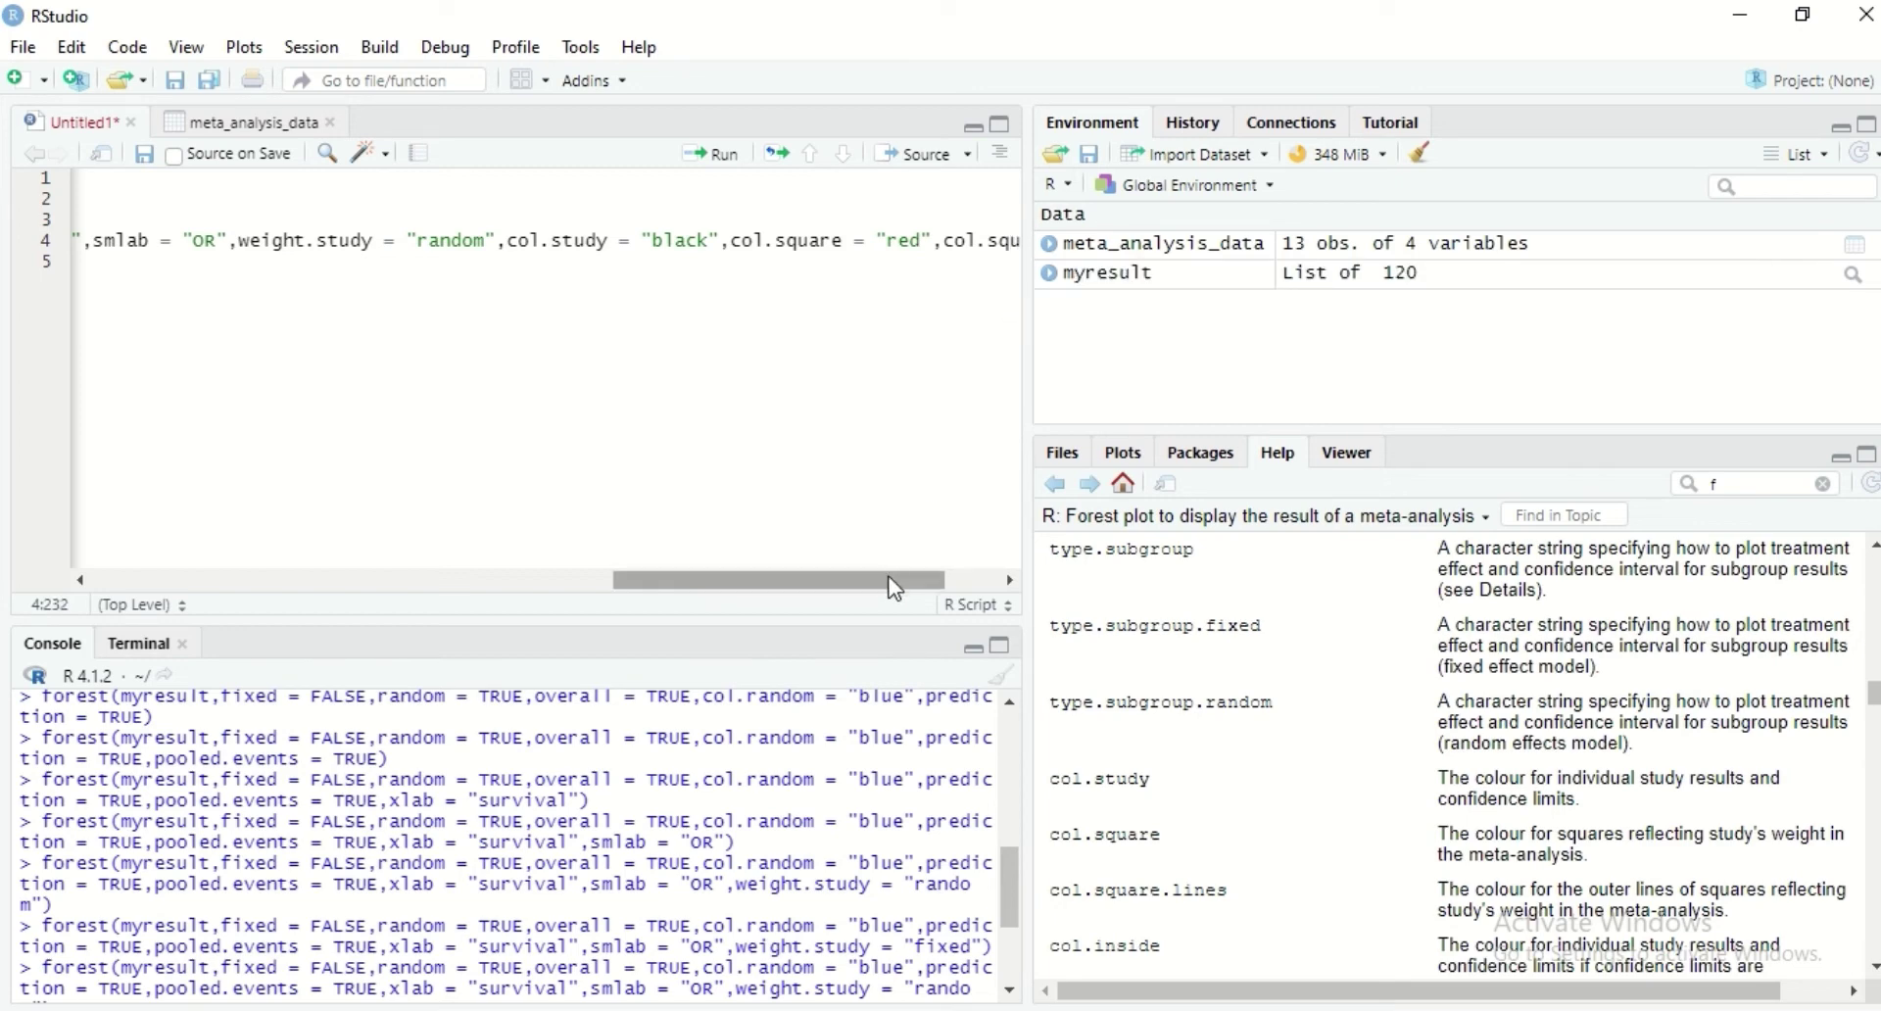
{"action": "left_click_drag", "start_coordinate": [891, 580], "coordinate": [946, 580]}
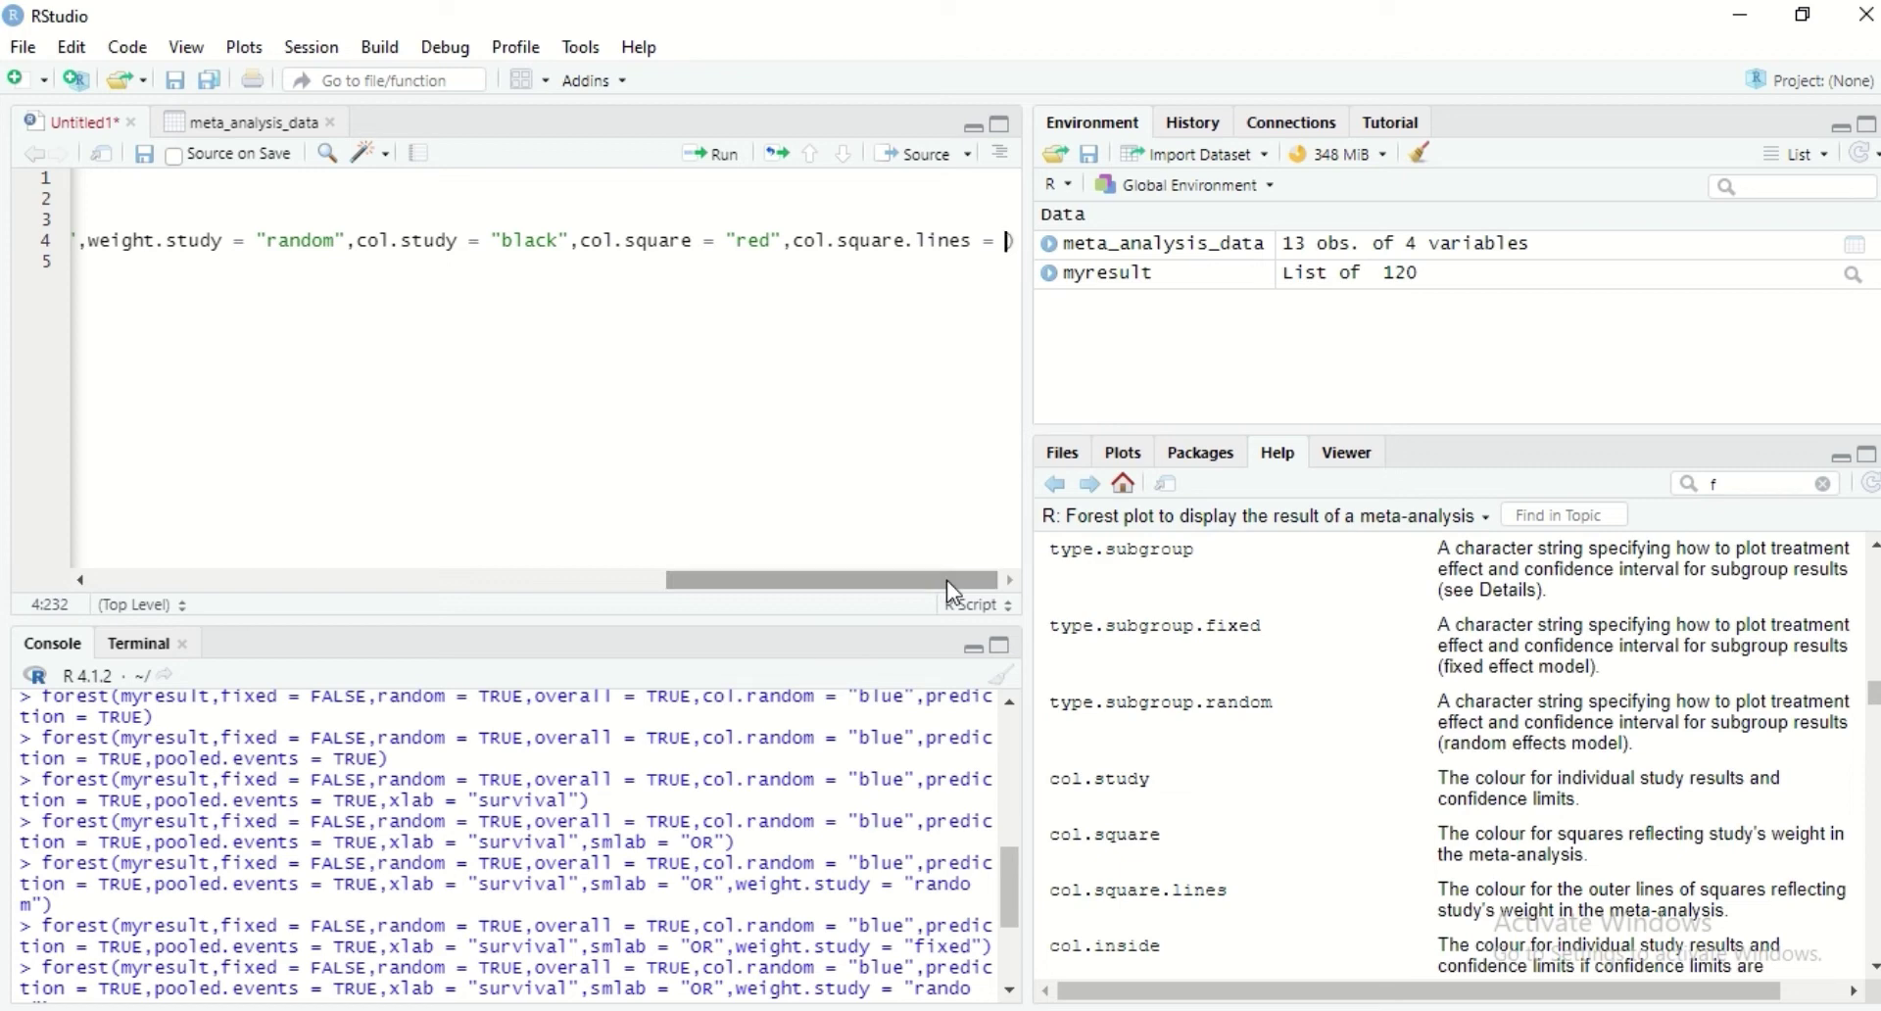
{"action": "type", "text": "\""}
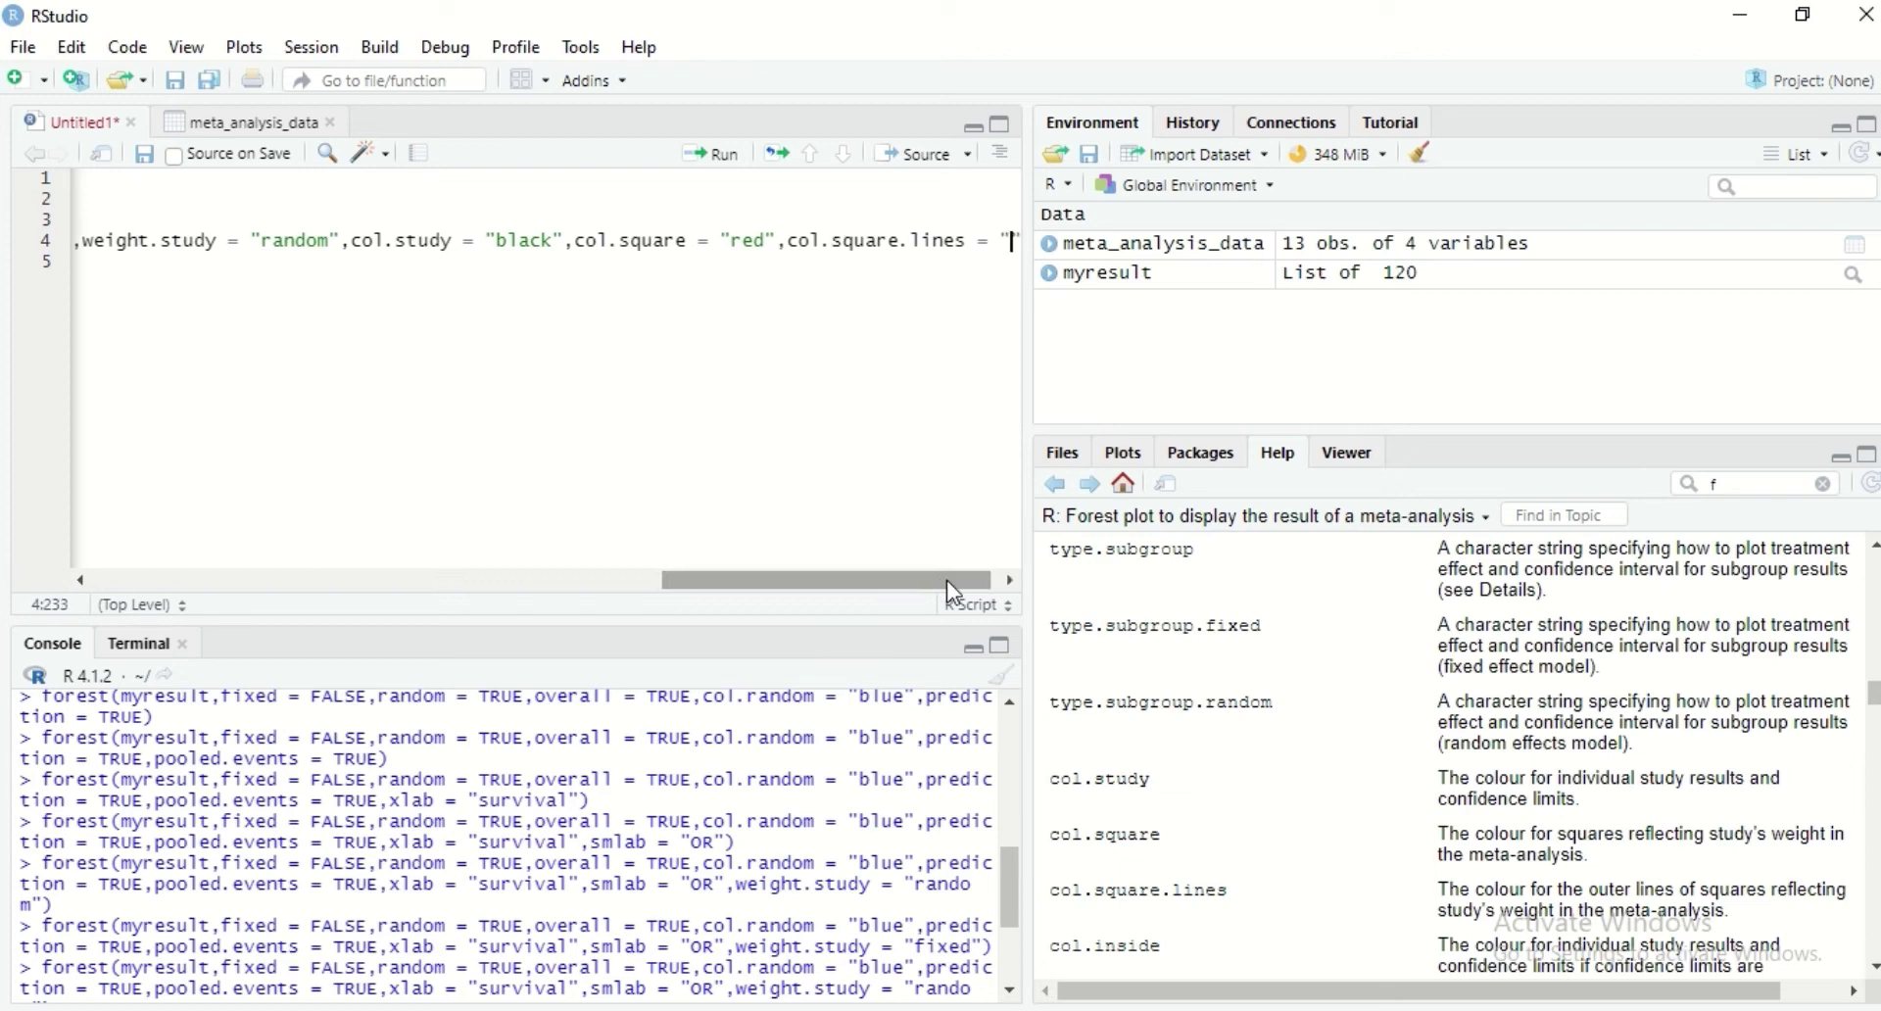
{"action": "type", "text": "bl"}
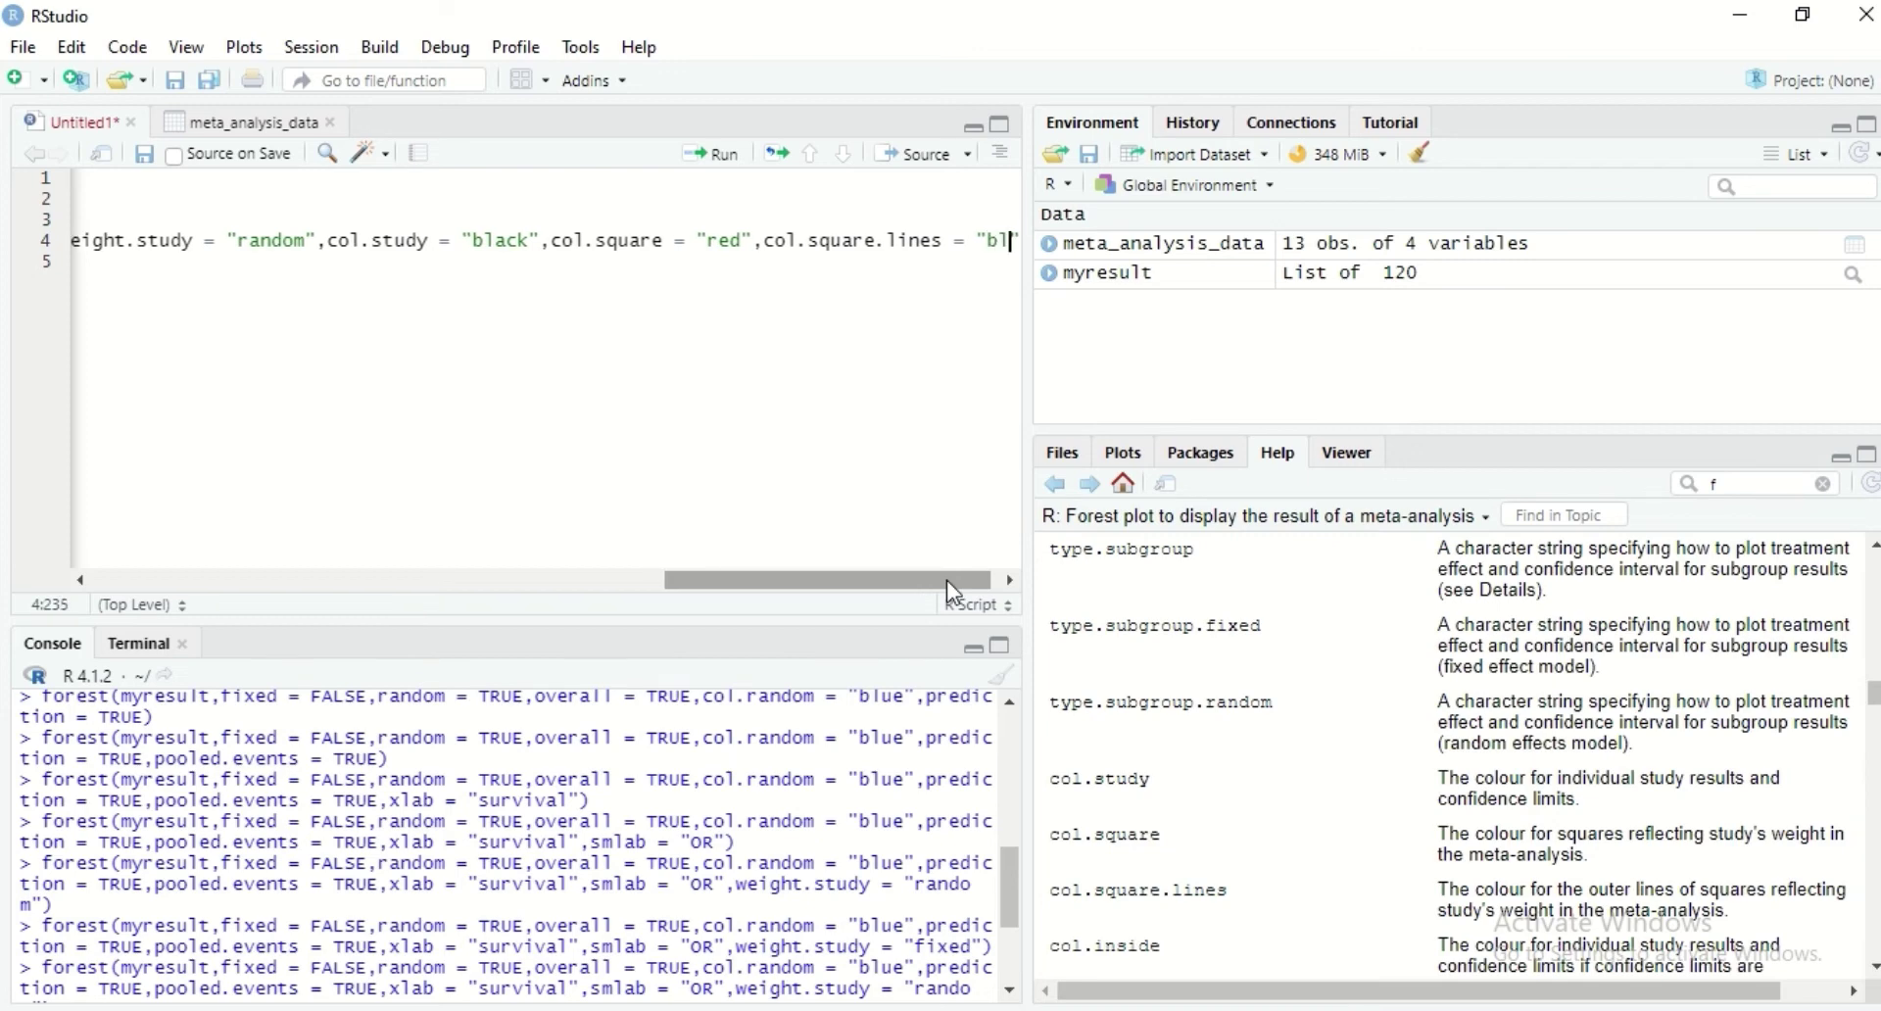
{"action": "type", "text": "ack"}
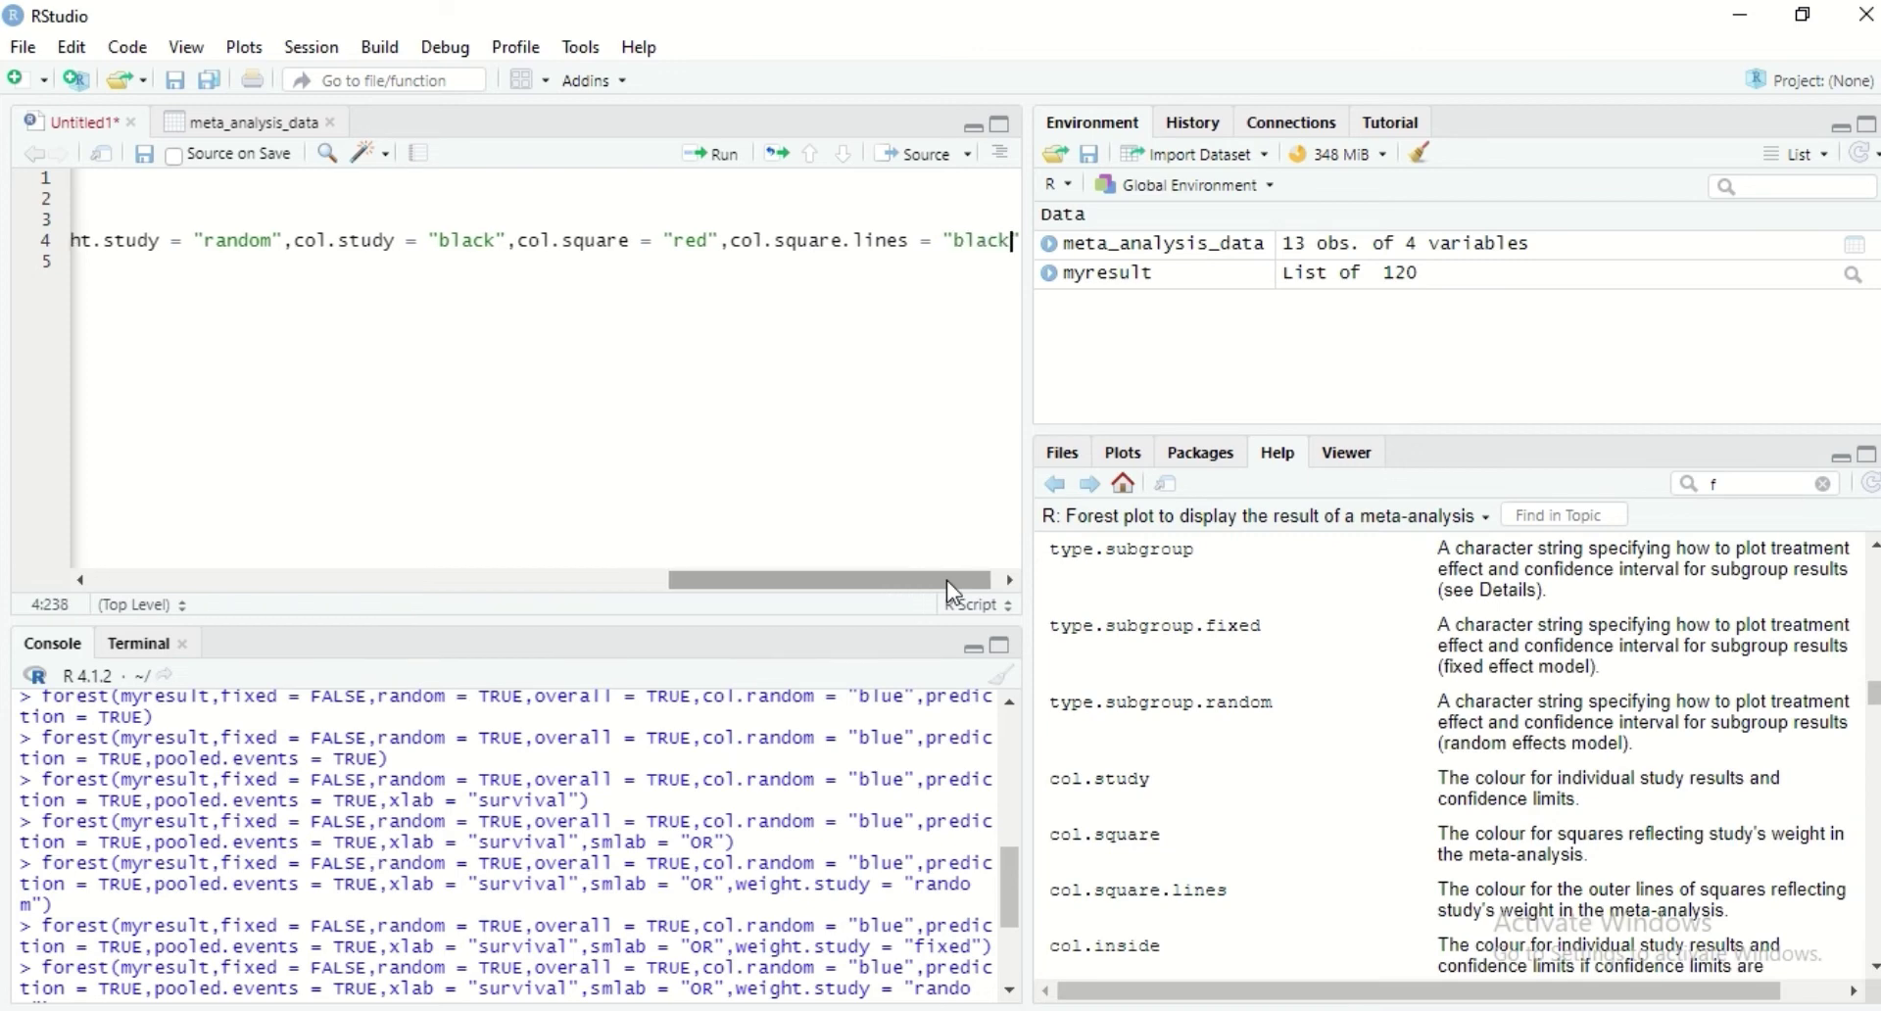
{"action": "left_click_drag", "start_coordinate": [946, 581], "coordinate": [955, 582]}
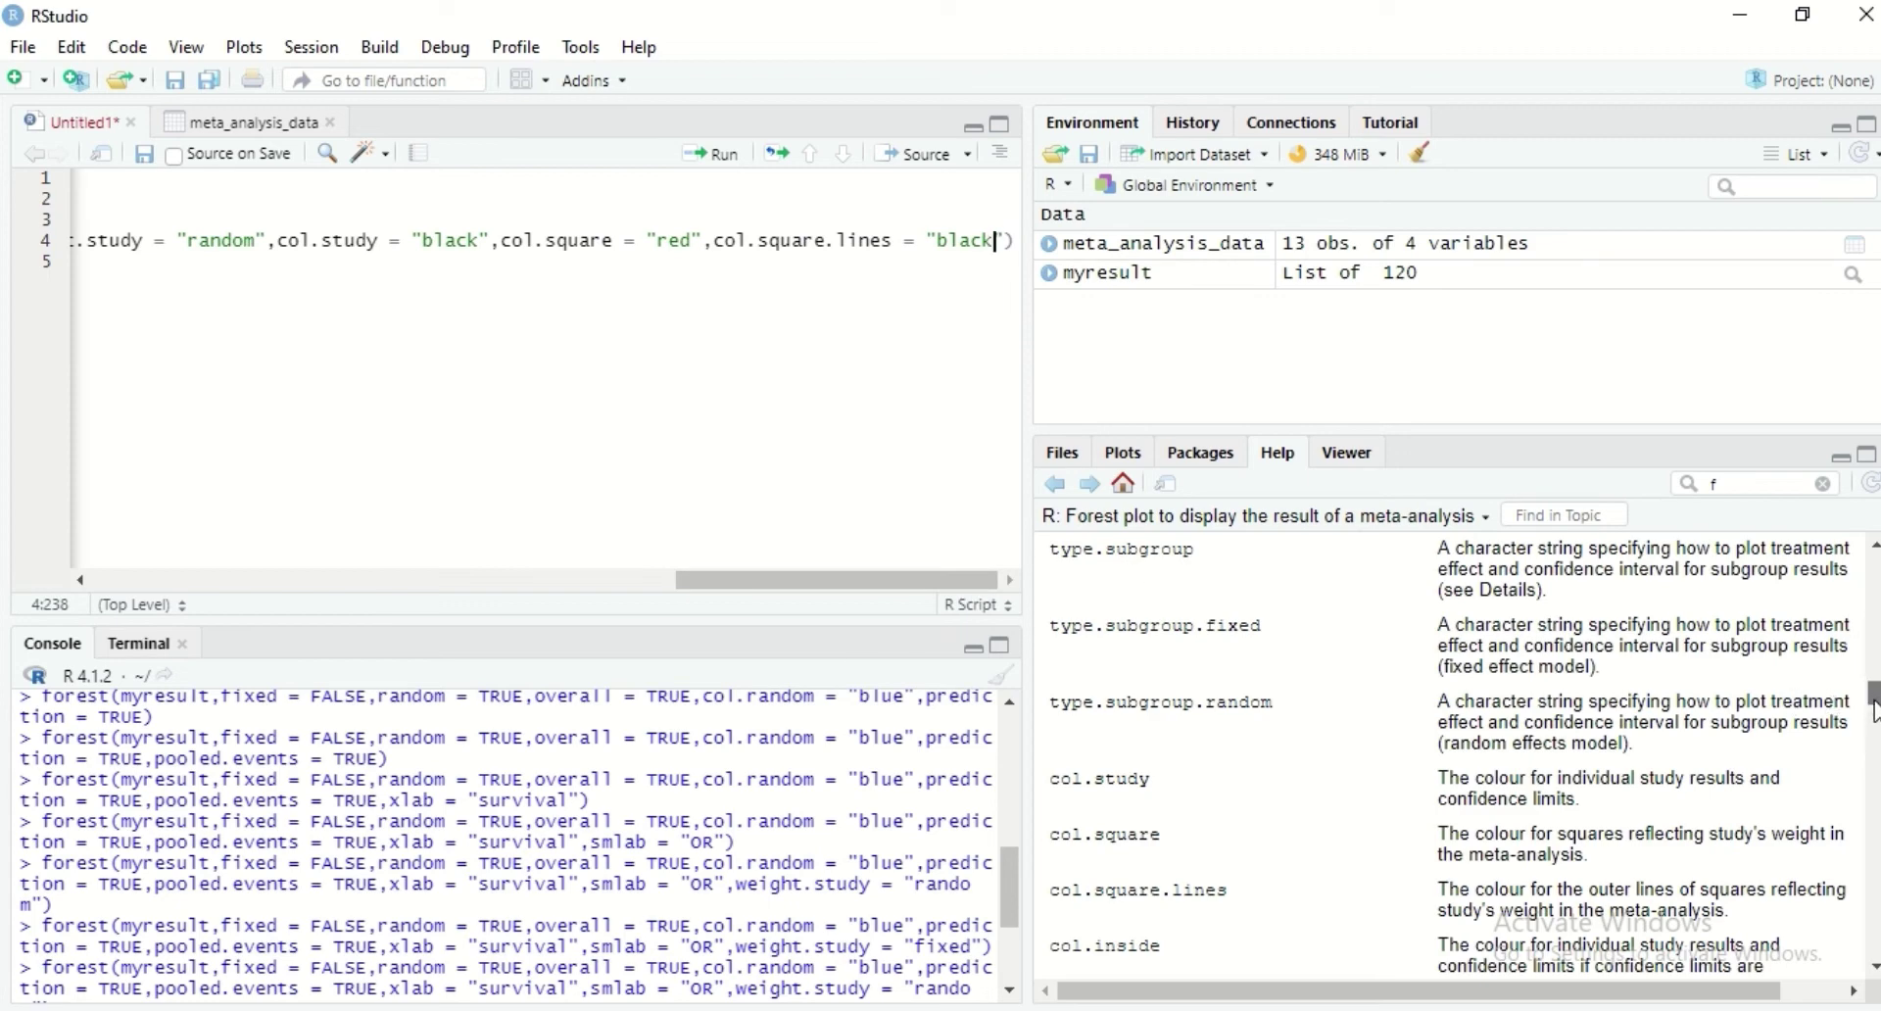
- Check the diamond in the enlarged forest plot and add col.diamond = "black" at the end of the forest call
{"action": "scroll", "coordinate": [1873, 703], "scroll_direction": "down", "scroll_amount": 5}
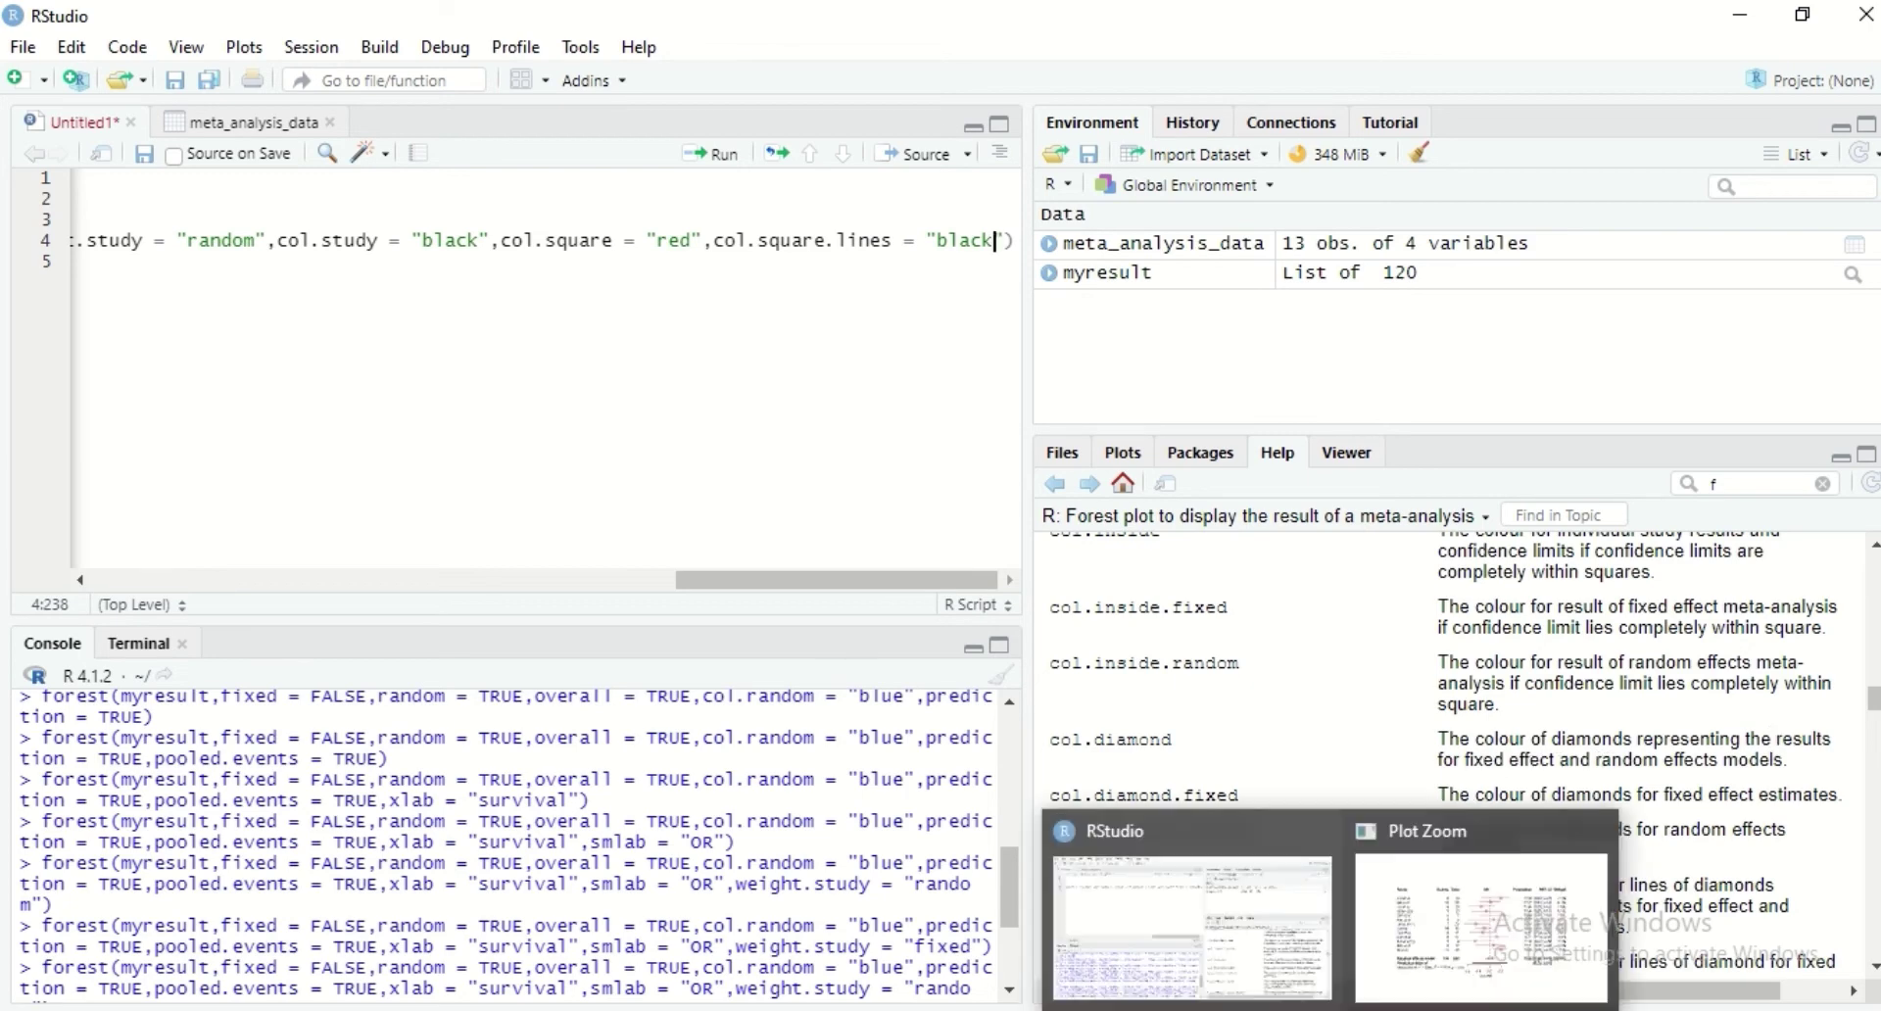
{"action": "left_click", "coordinate": [1470, 935]}
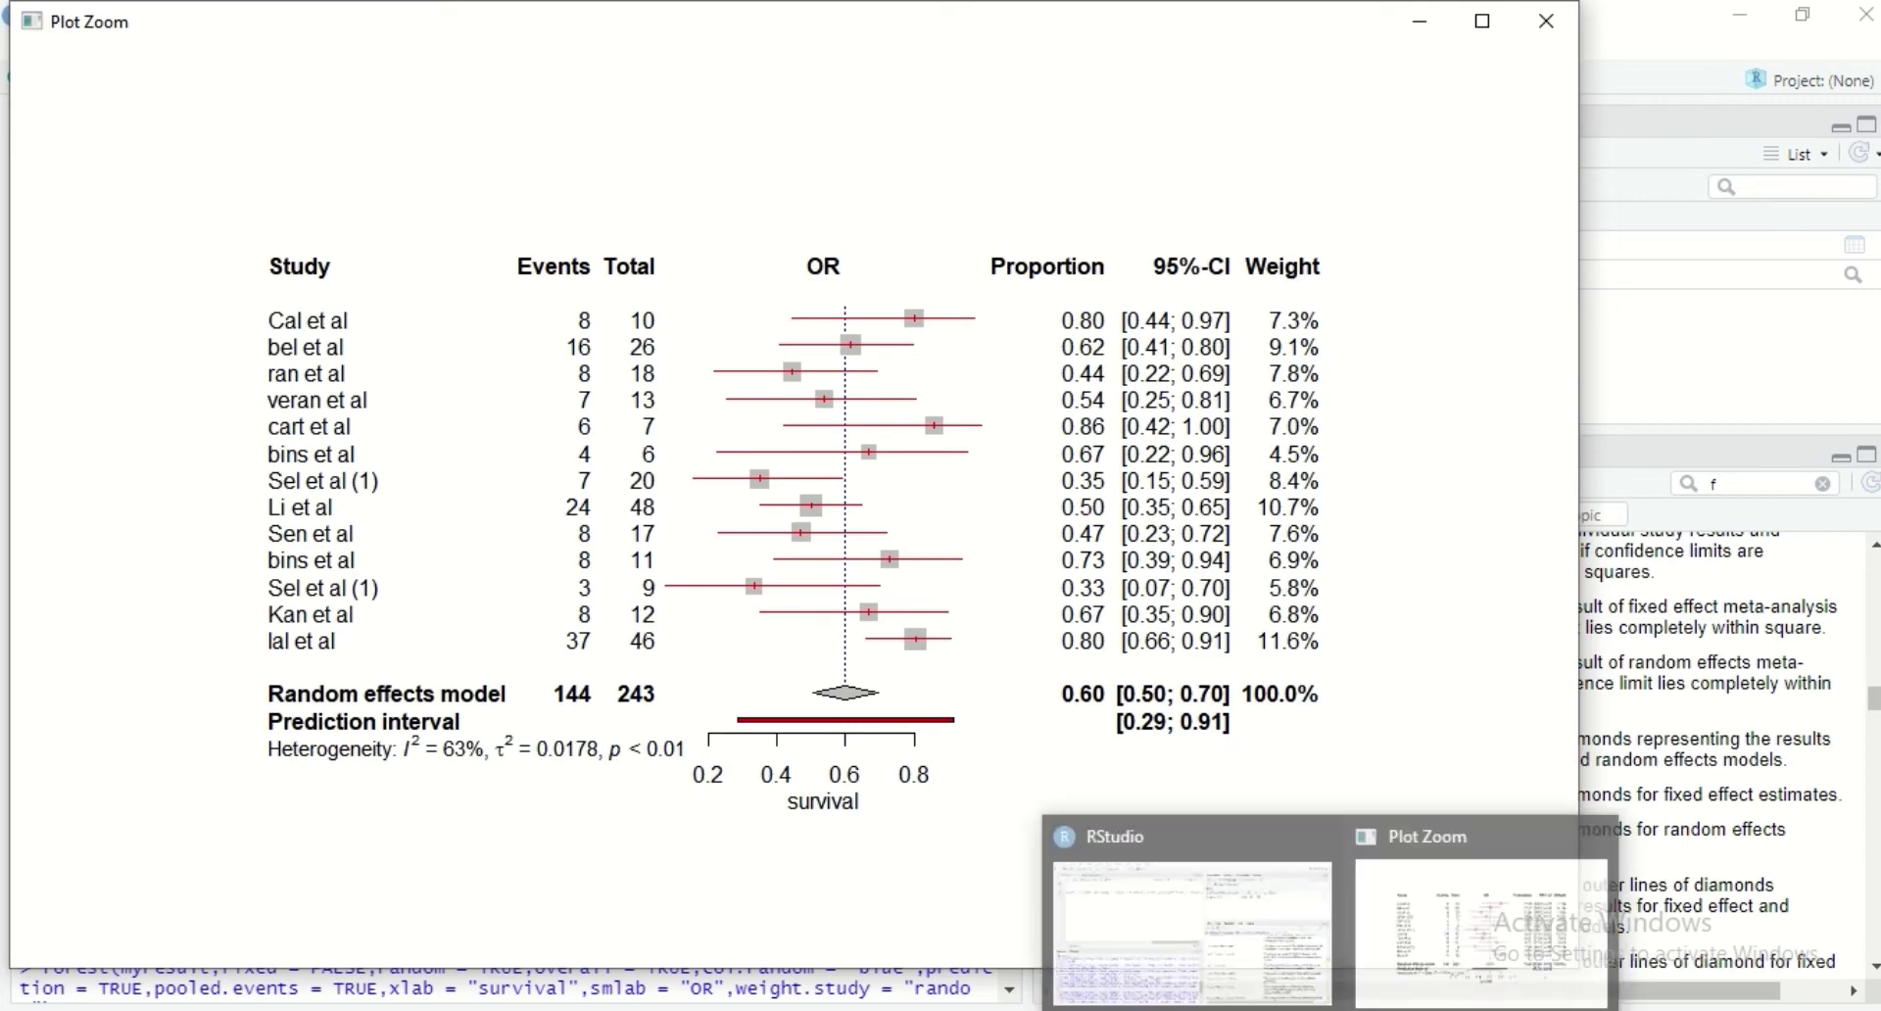
{"action": "left_click", "coordinate": [1230, 944]}
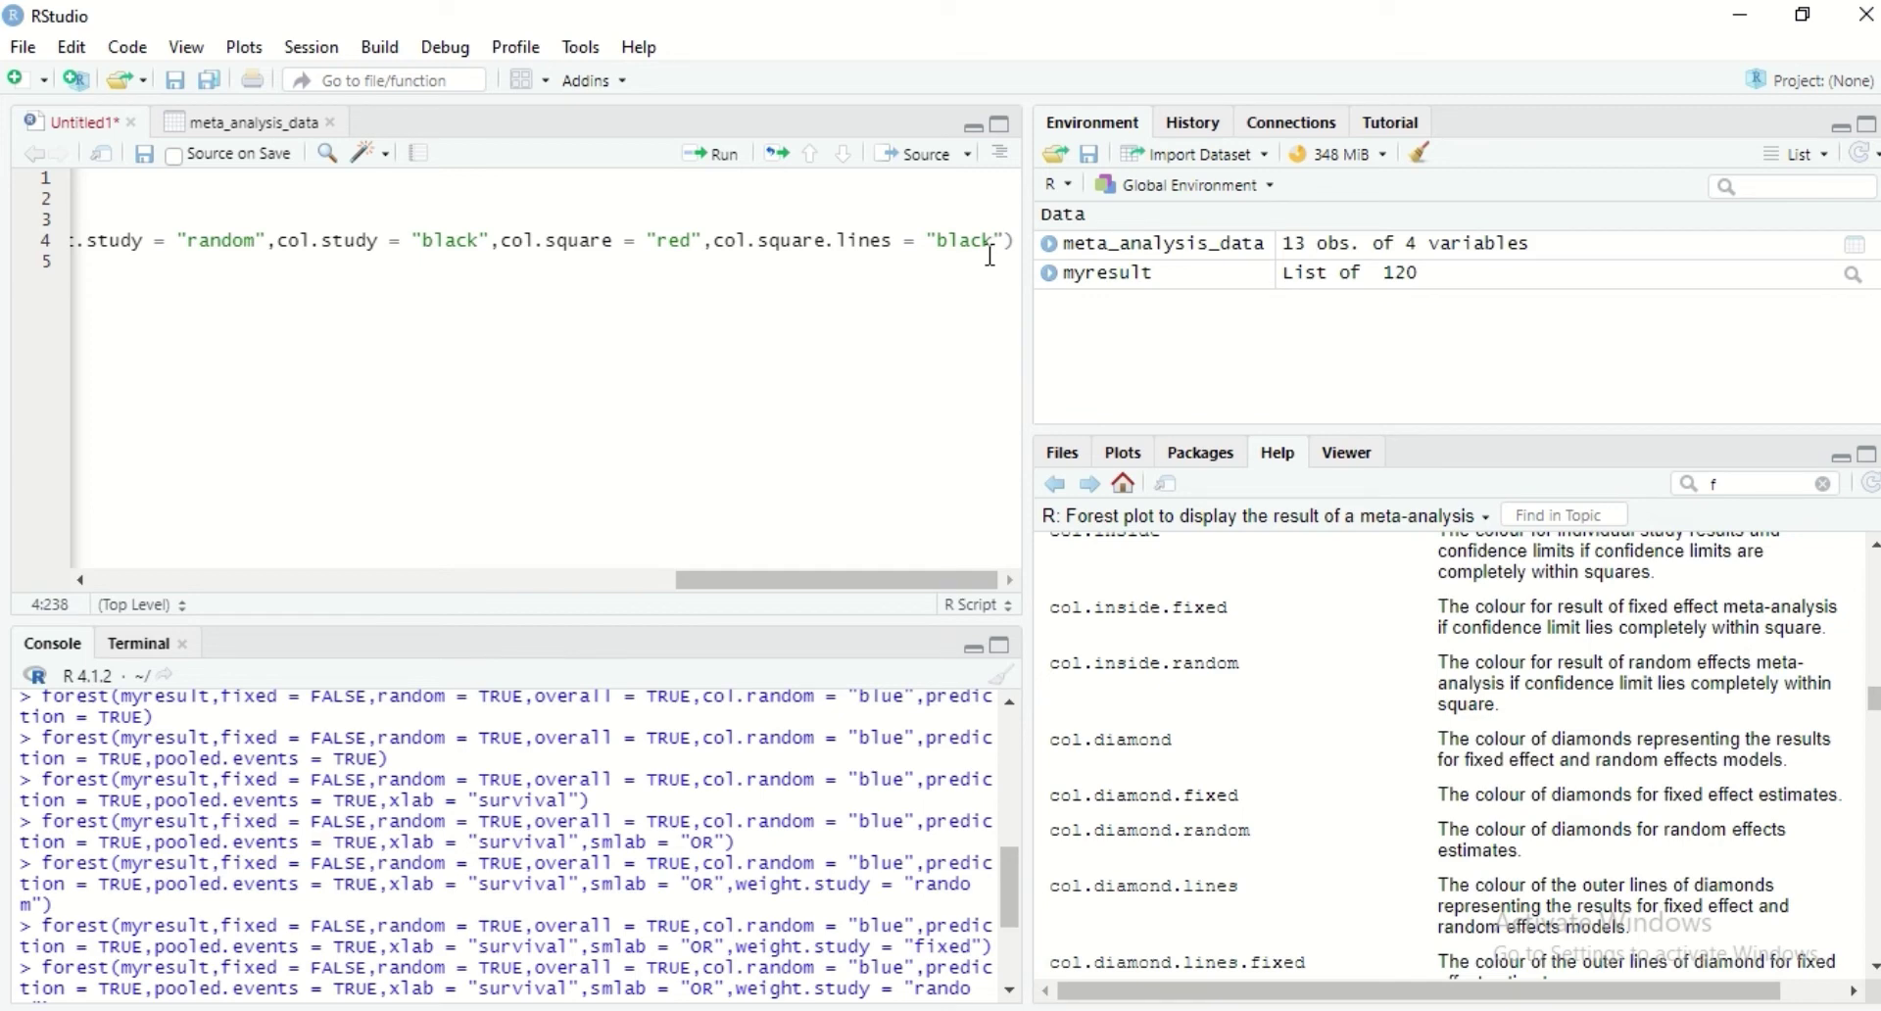
{"action": "type", "text": ",col."}
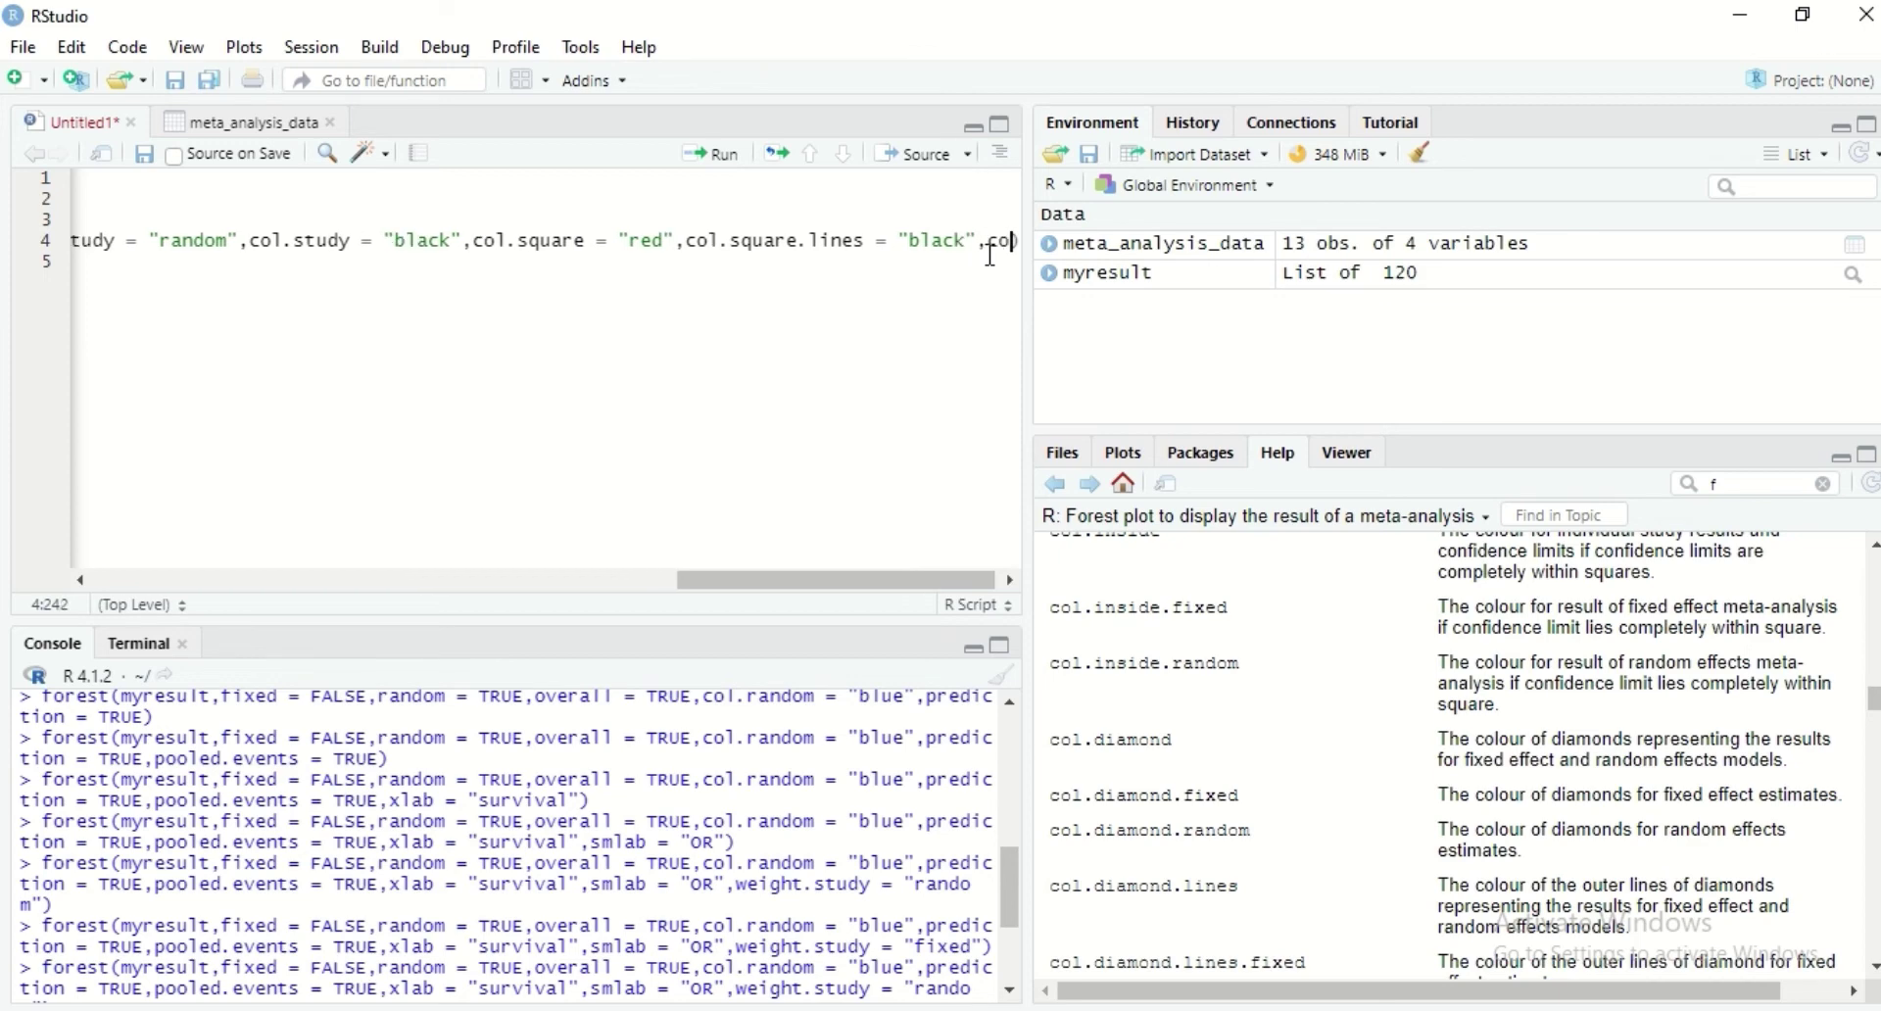
{"action": "type", "text": "d"}
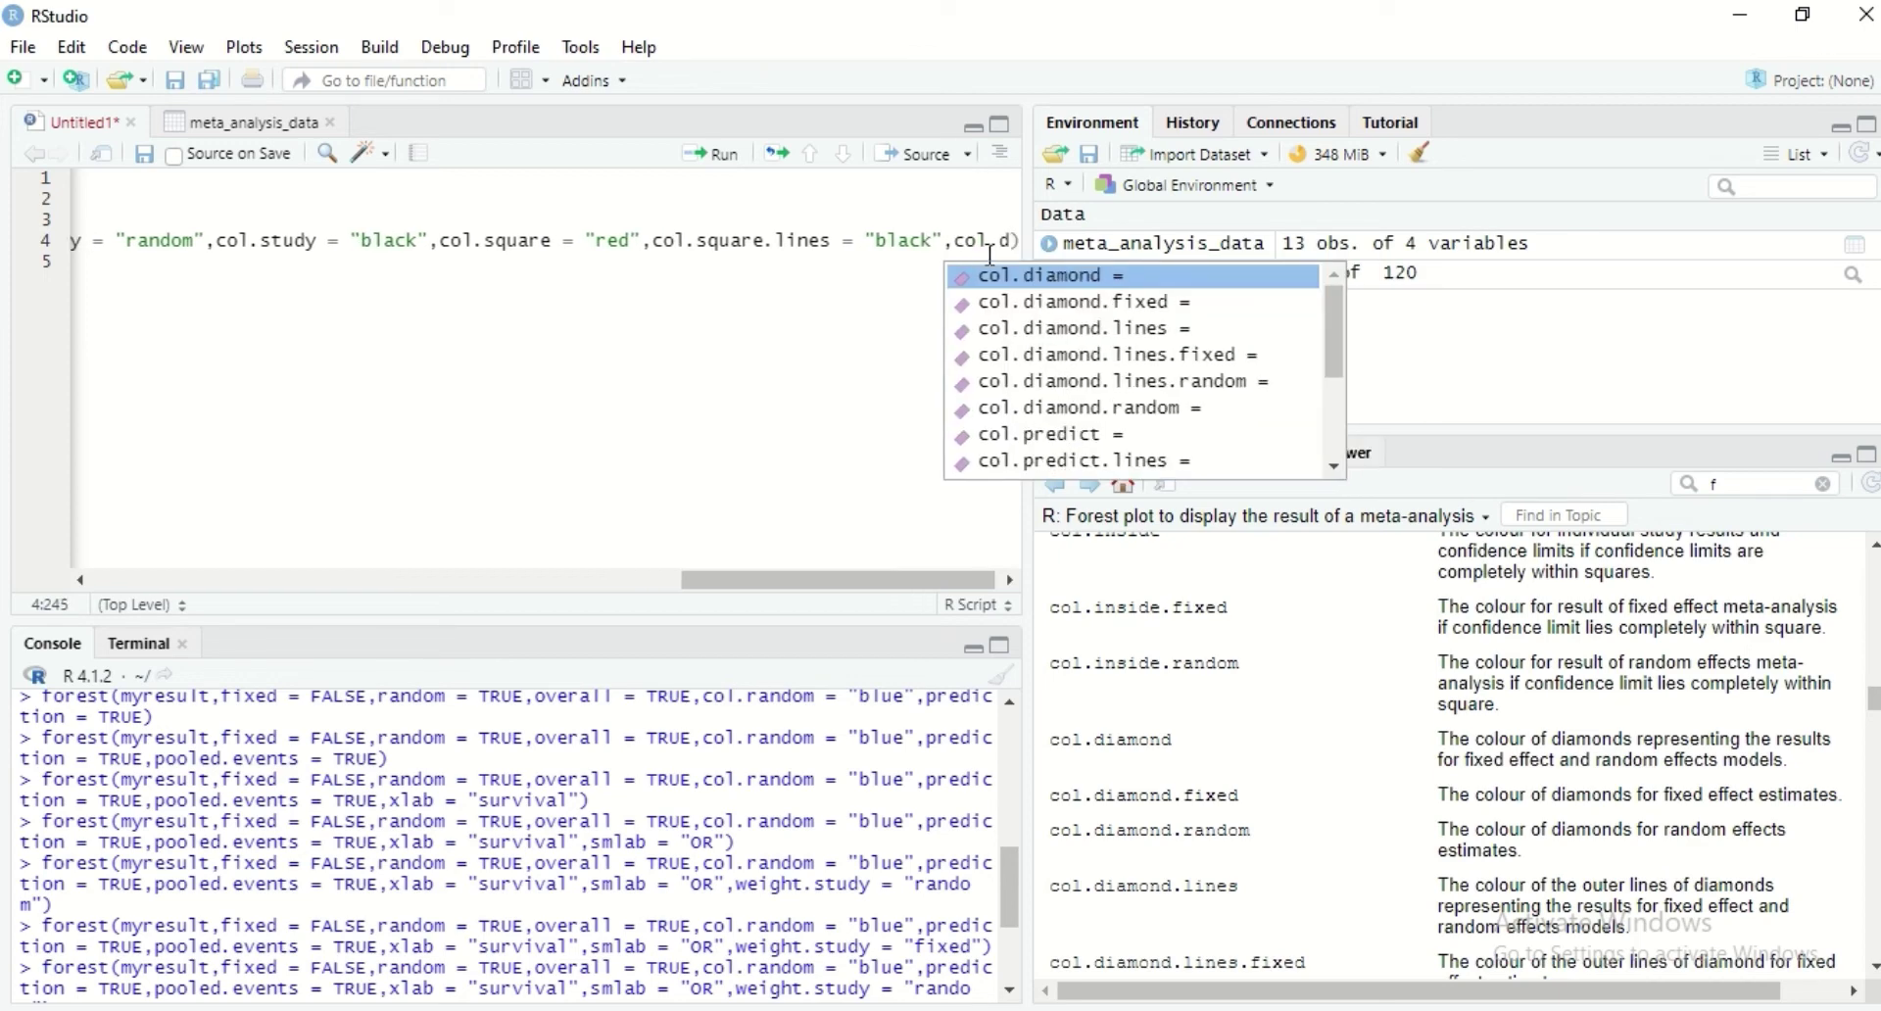
{"action": "key", "text": "Return"}
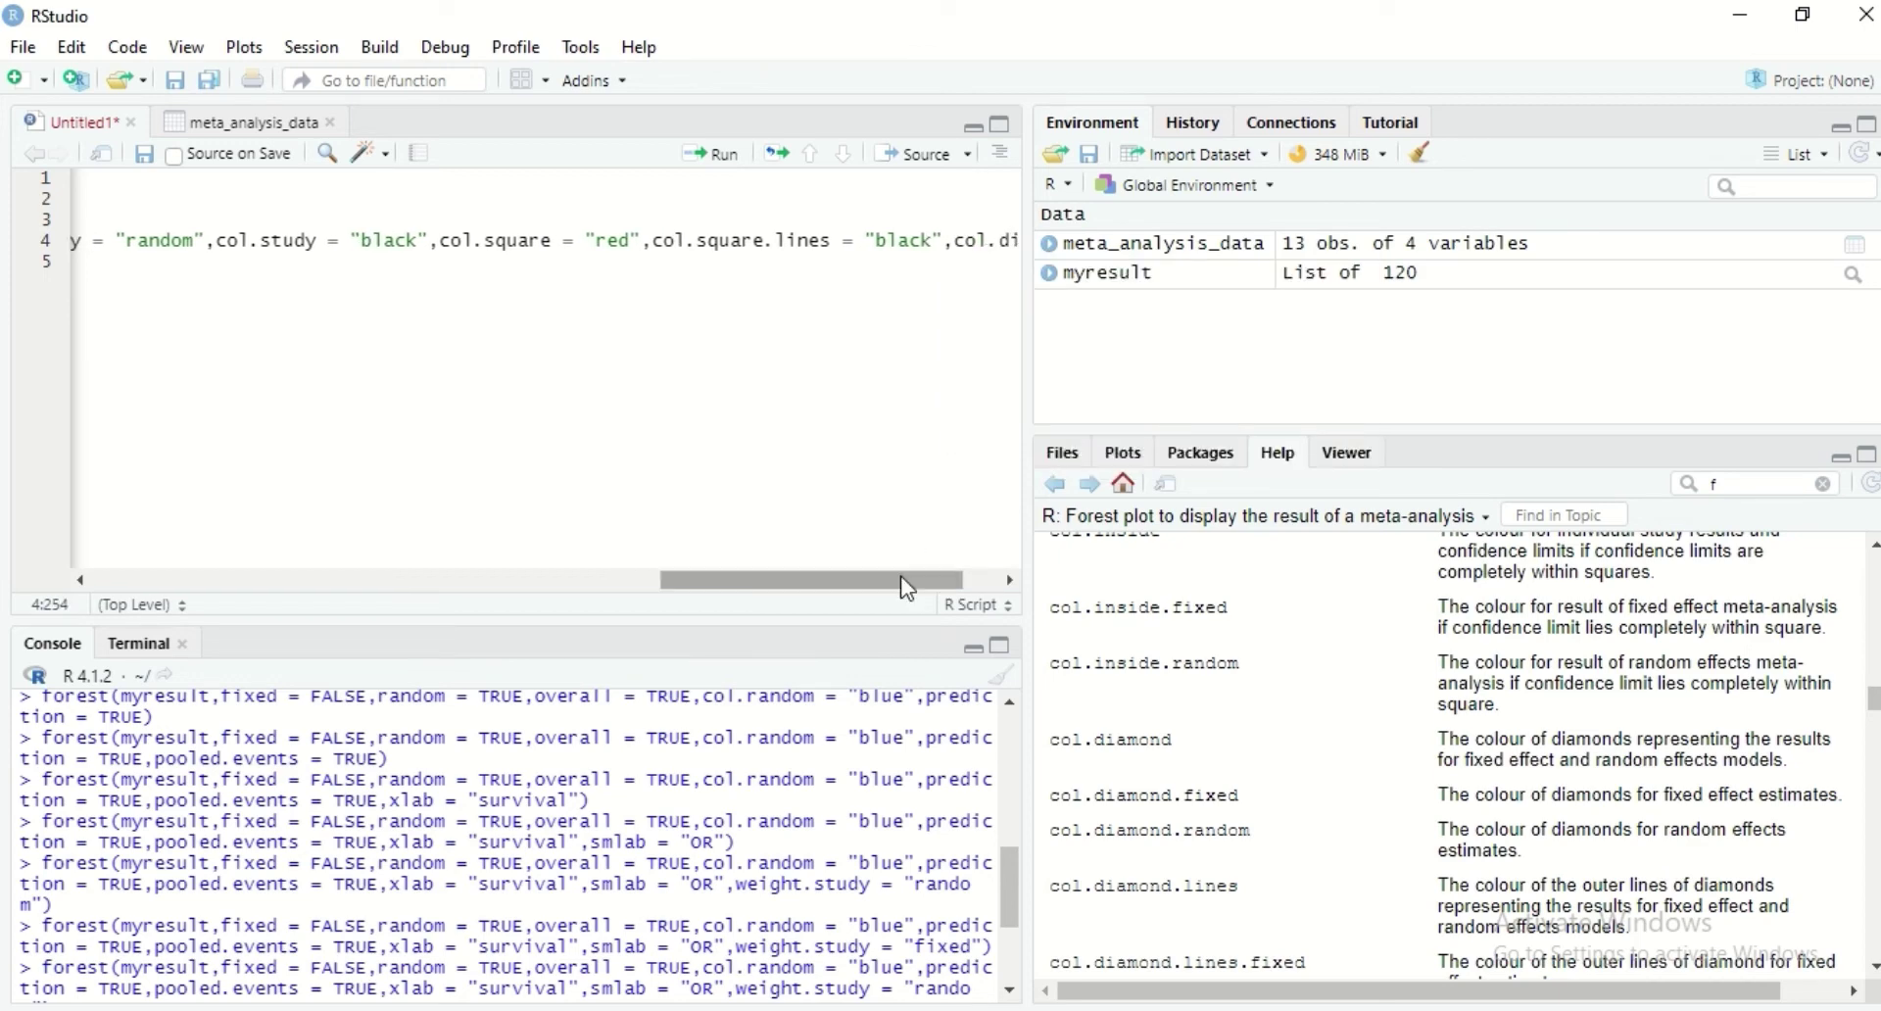
{"action": "left_click_drag", "start_coordinate": [900, 579], "coordinate": [952, 579]}
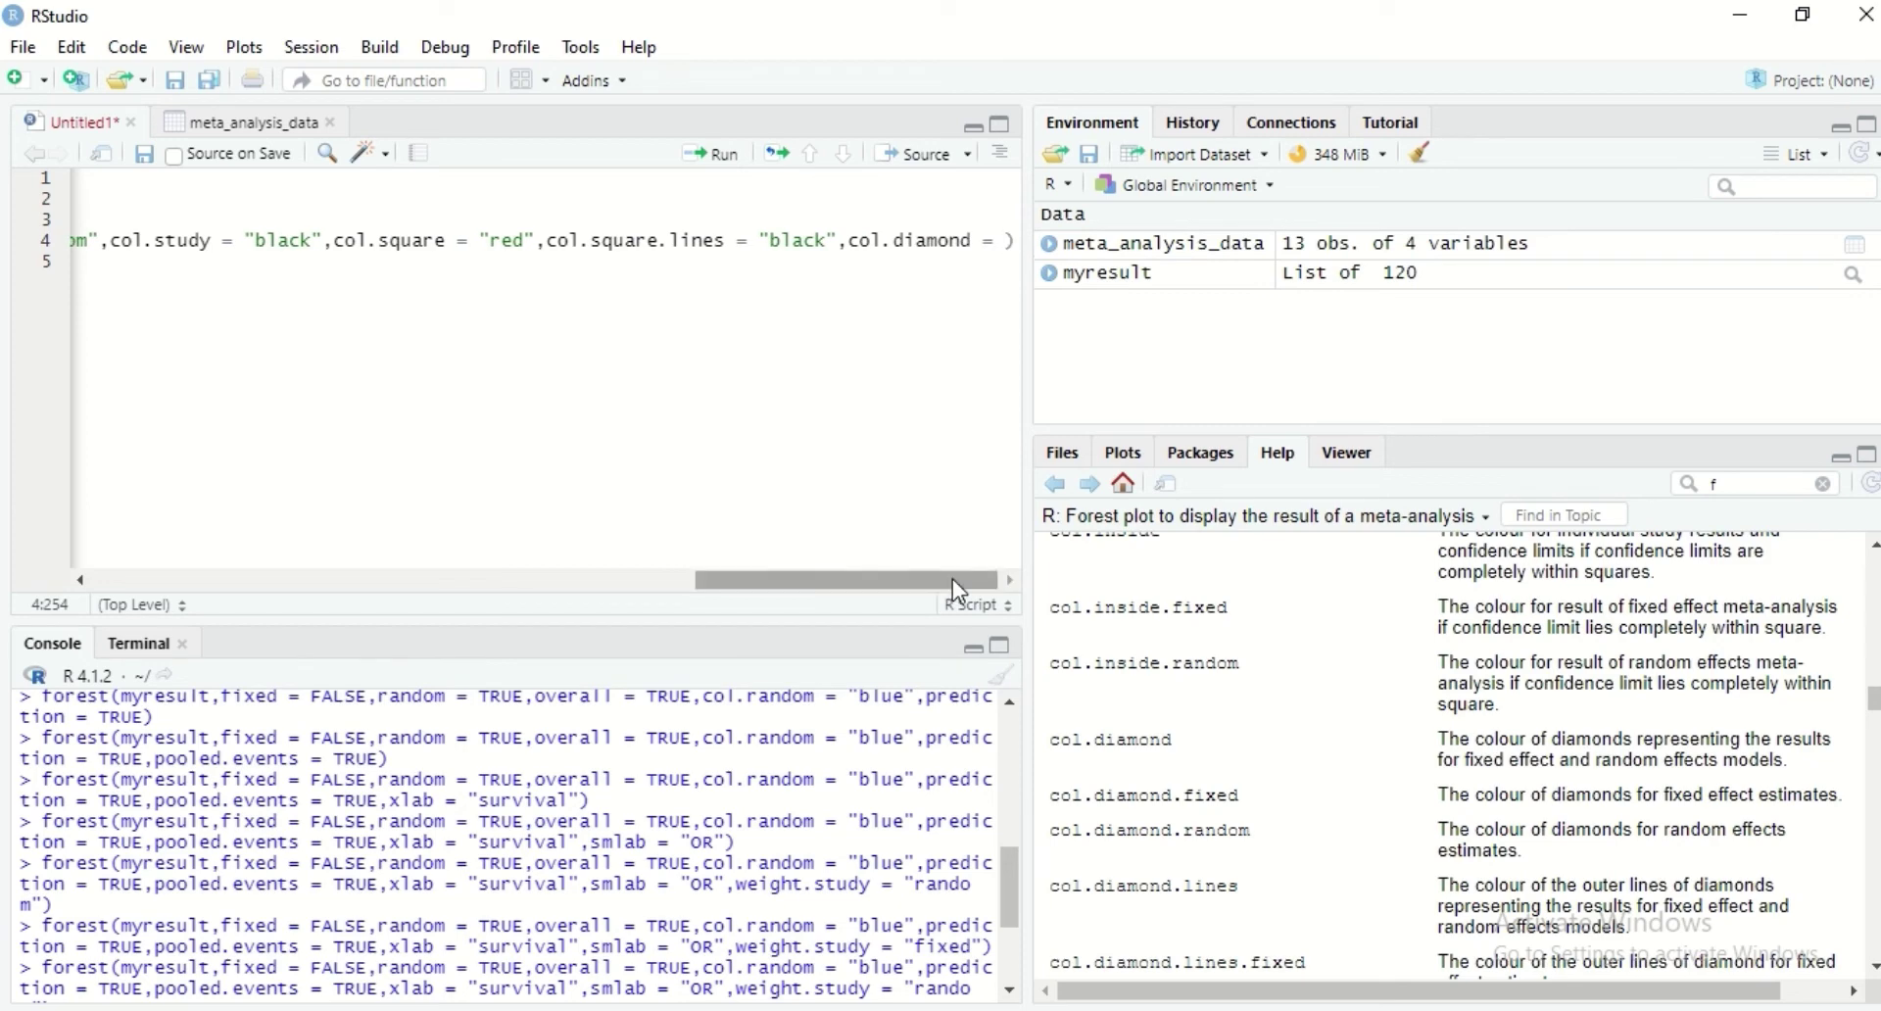
{"action": "type", "text": "\"black"}
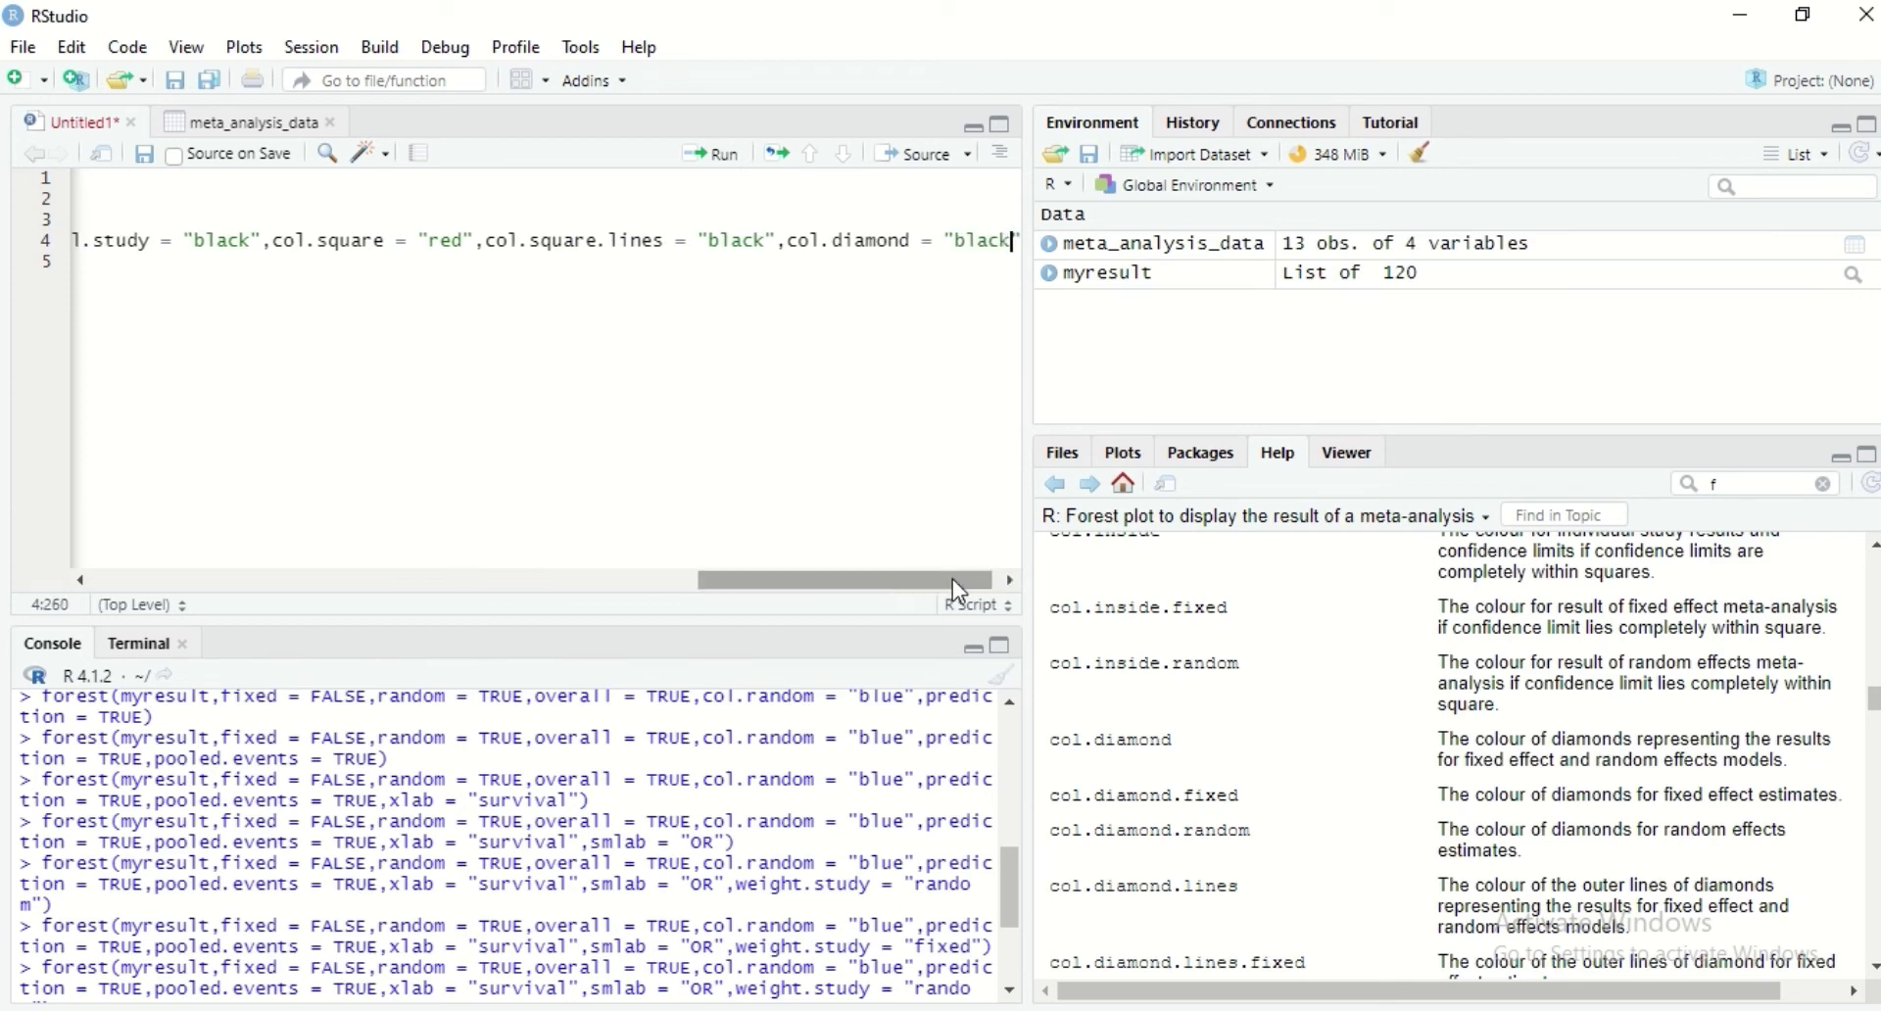
{"action": "left_click_drag", "start_coordinate": [952, 579], "coordinate": [972, 585]}
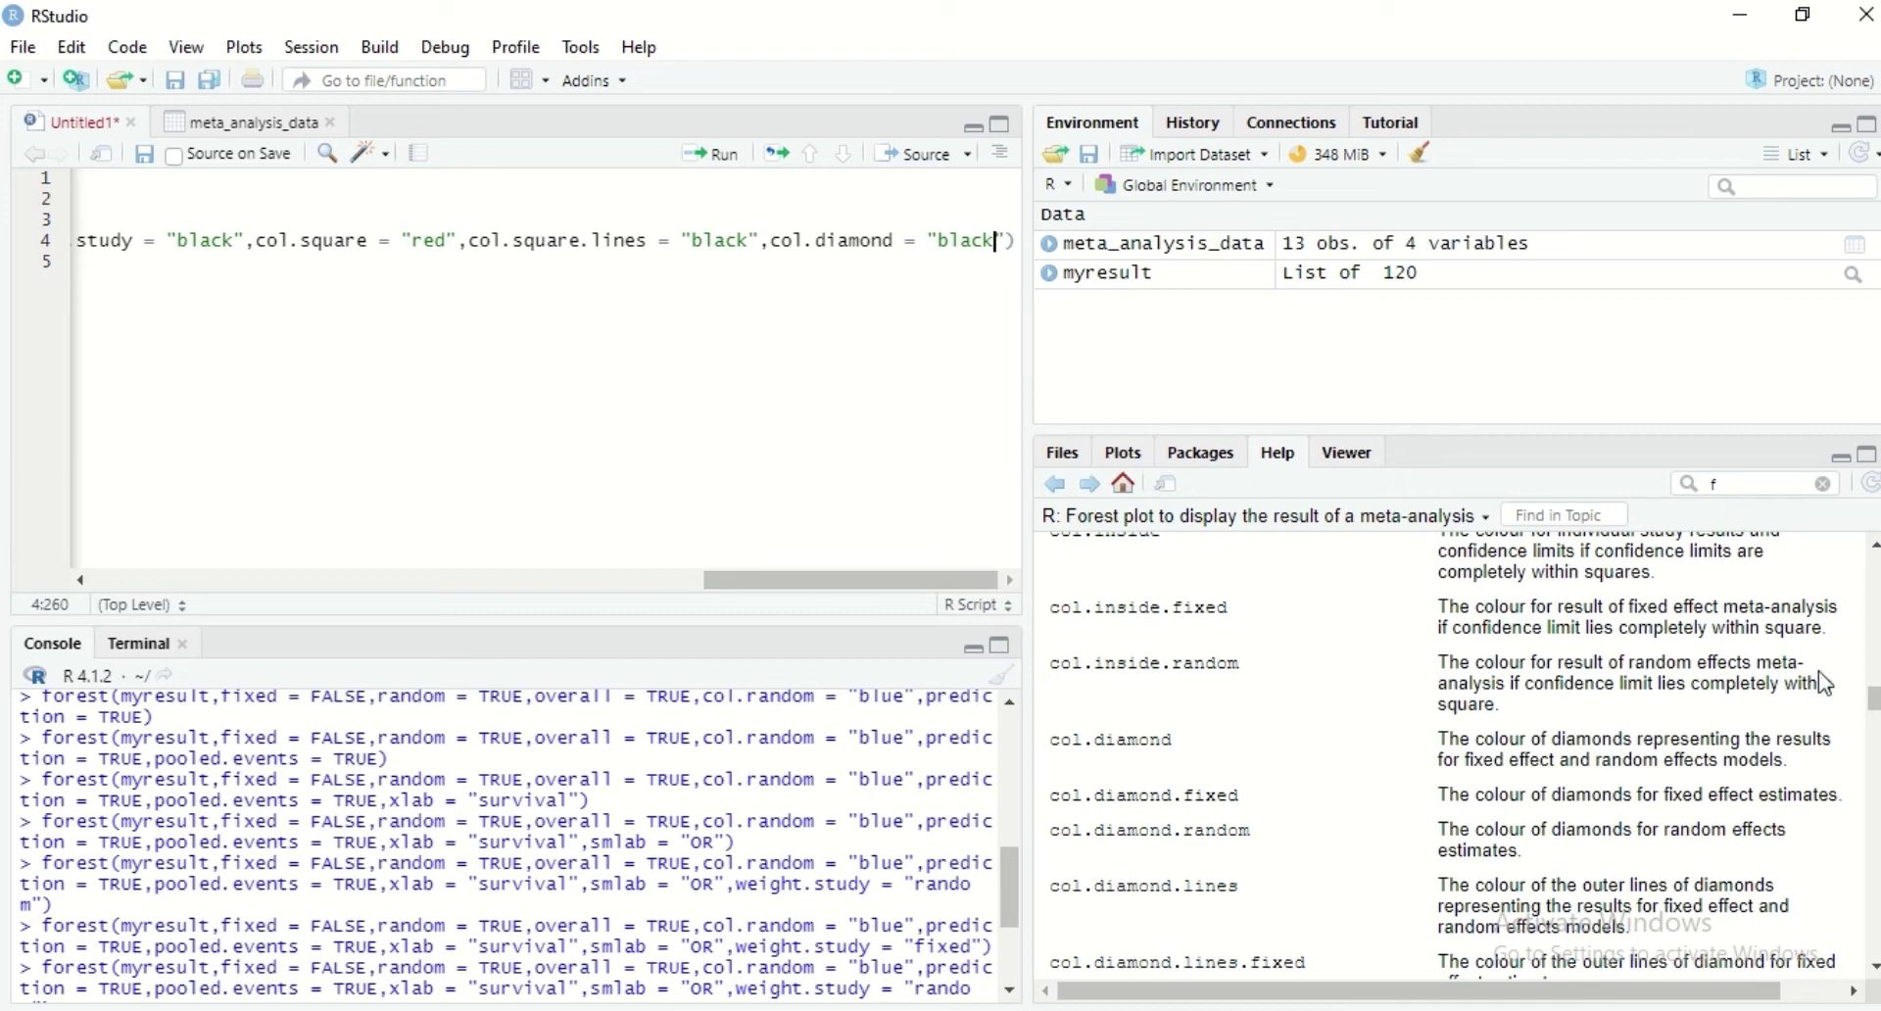
- Look up the heterogeneity arguments in the forest help and add print.I2 = TRUE after col.diamond in the forest call
{"action": "left_click_drag", "start_coordinate": [1872, 707], "coordinate": [1872, 716]}
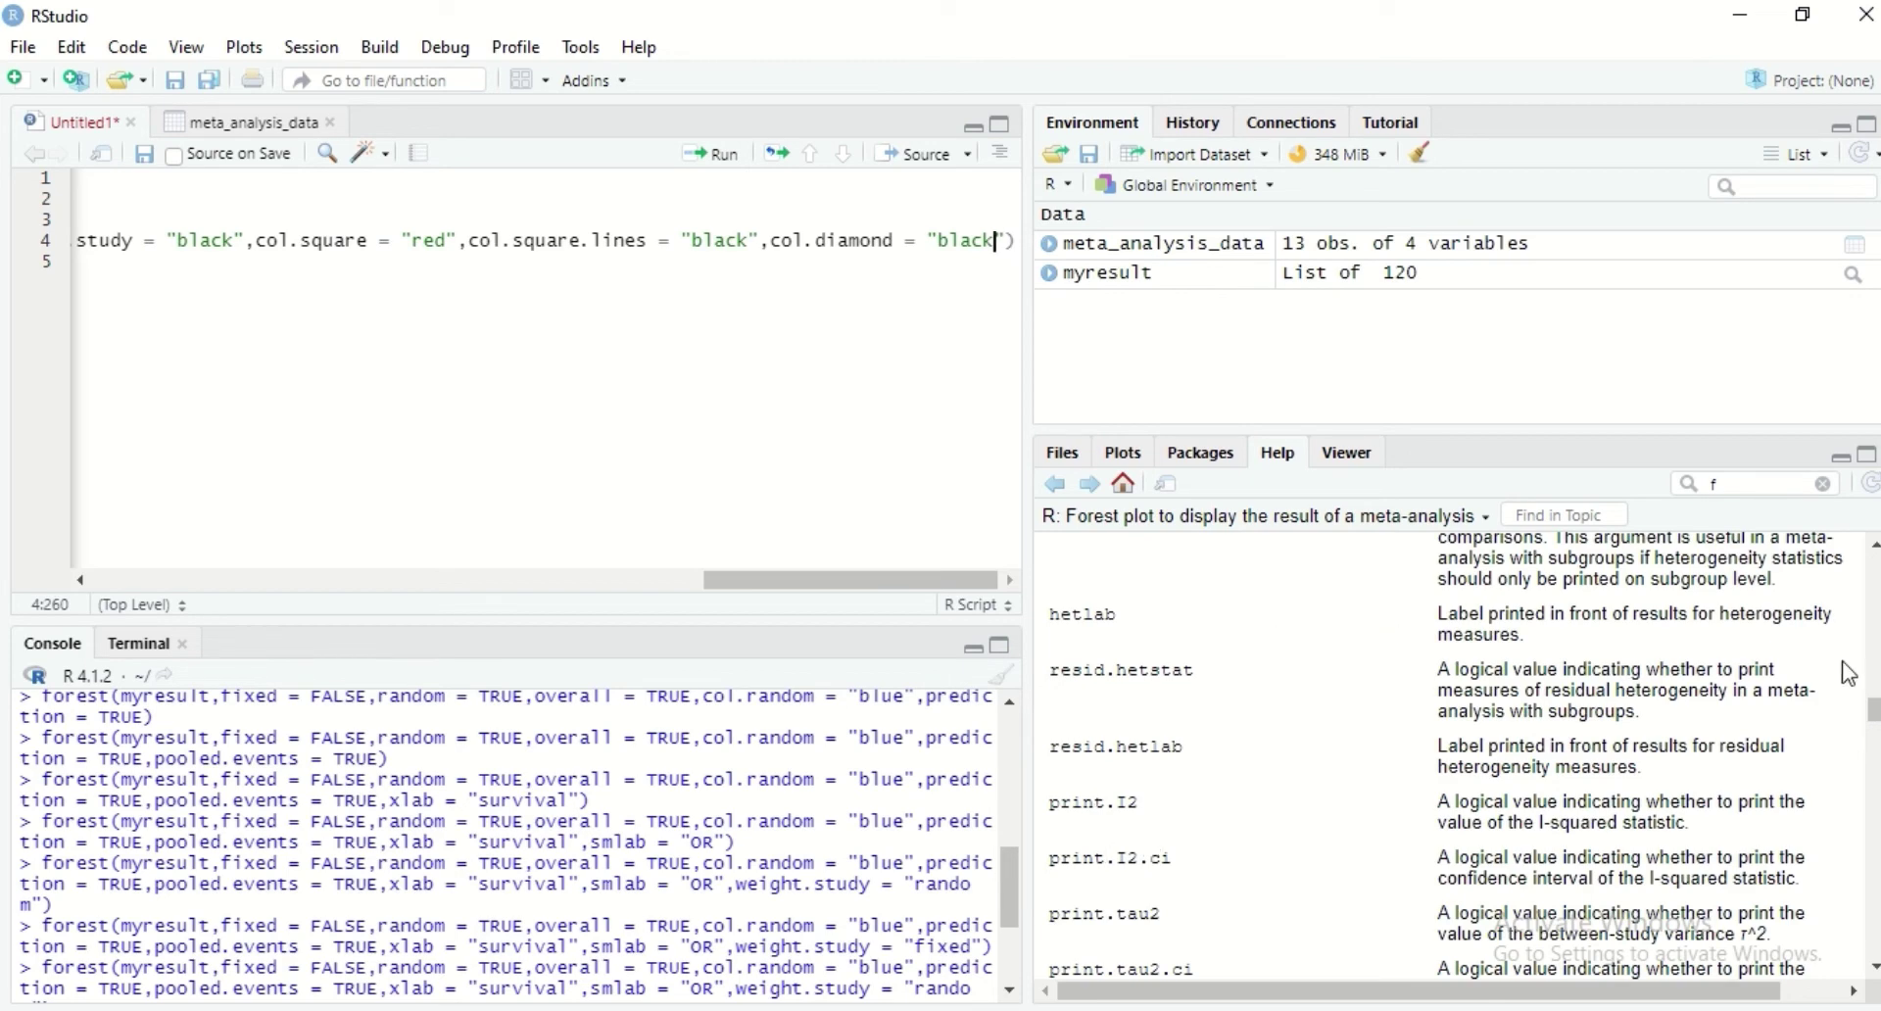
{"action": "left_click_drag", "start_coordinate": [1872, 712], "coordinate": [1874, 710]}
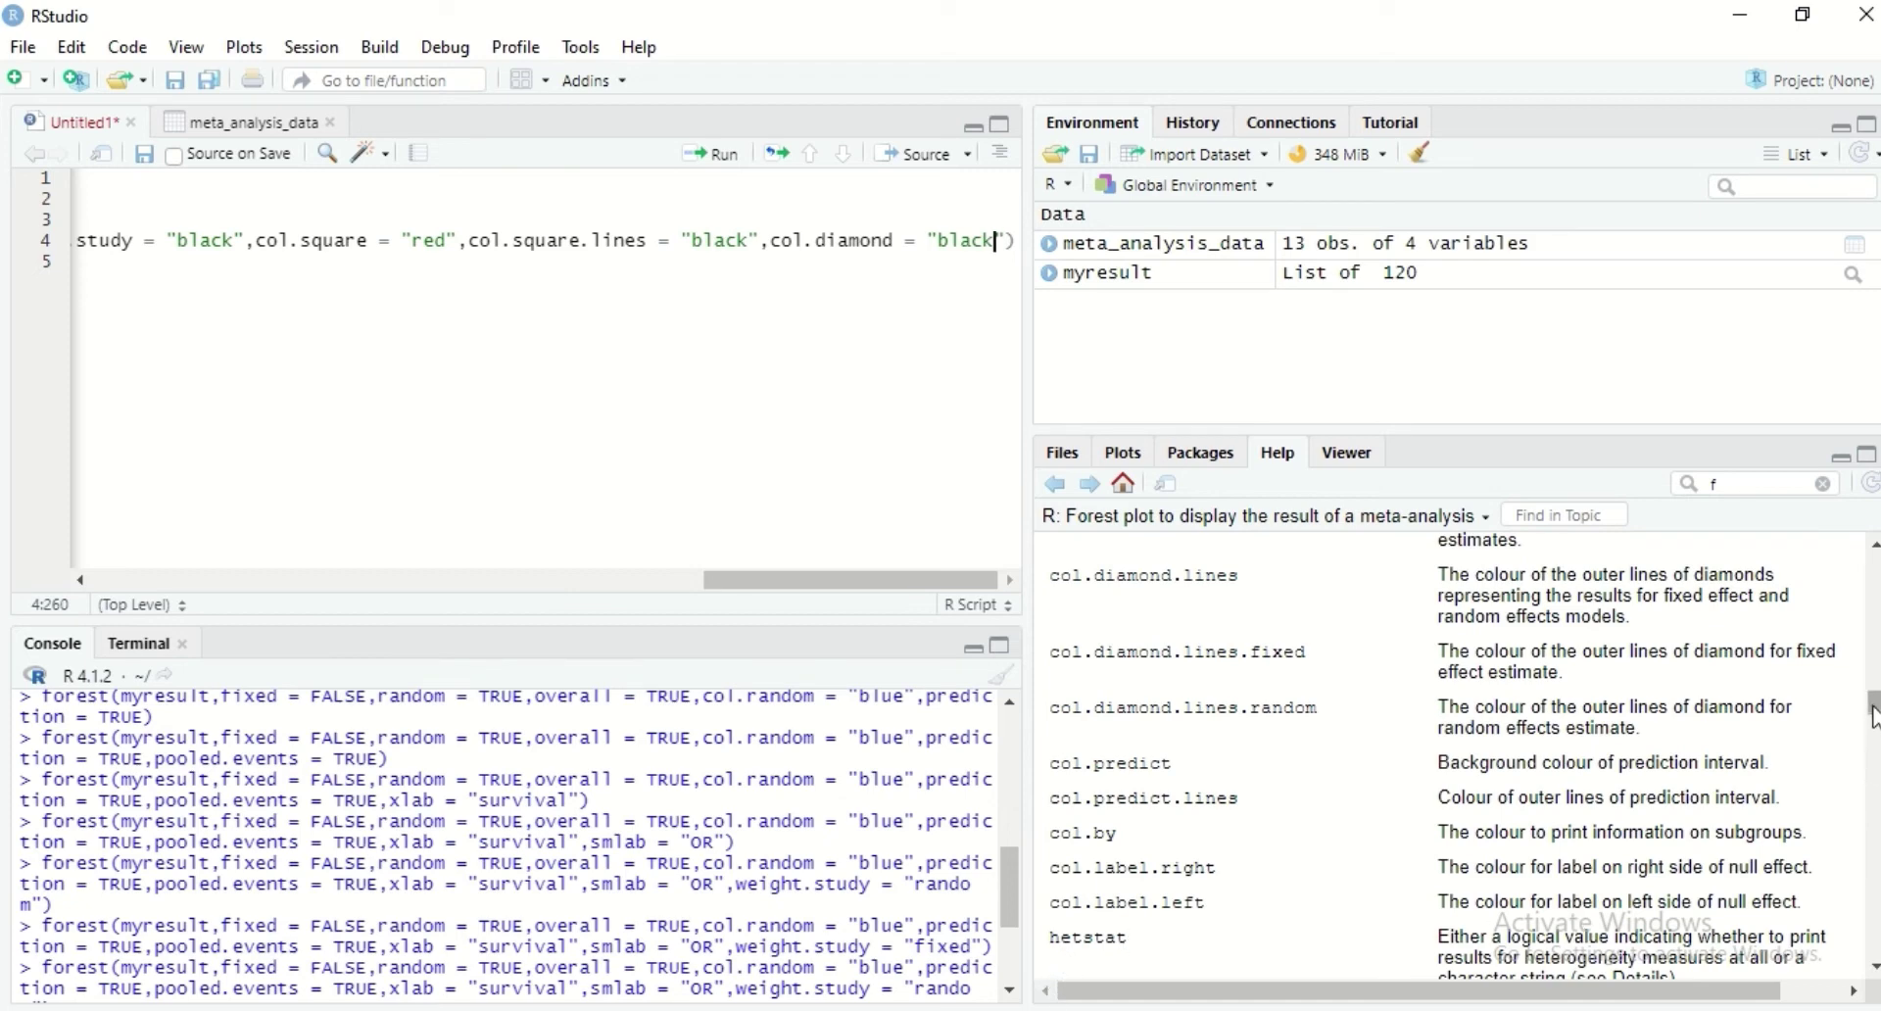
{"action": "scroll", "coordinate": [1873, 710], "scroll_direction": "down", "scroll_amount": 1}
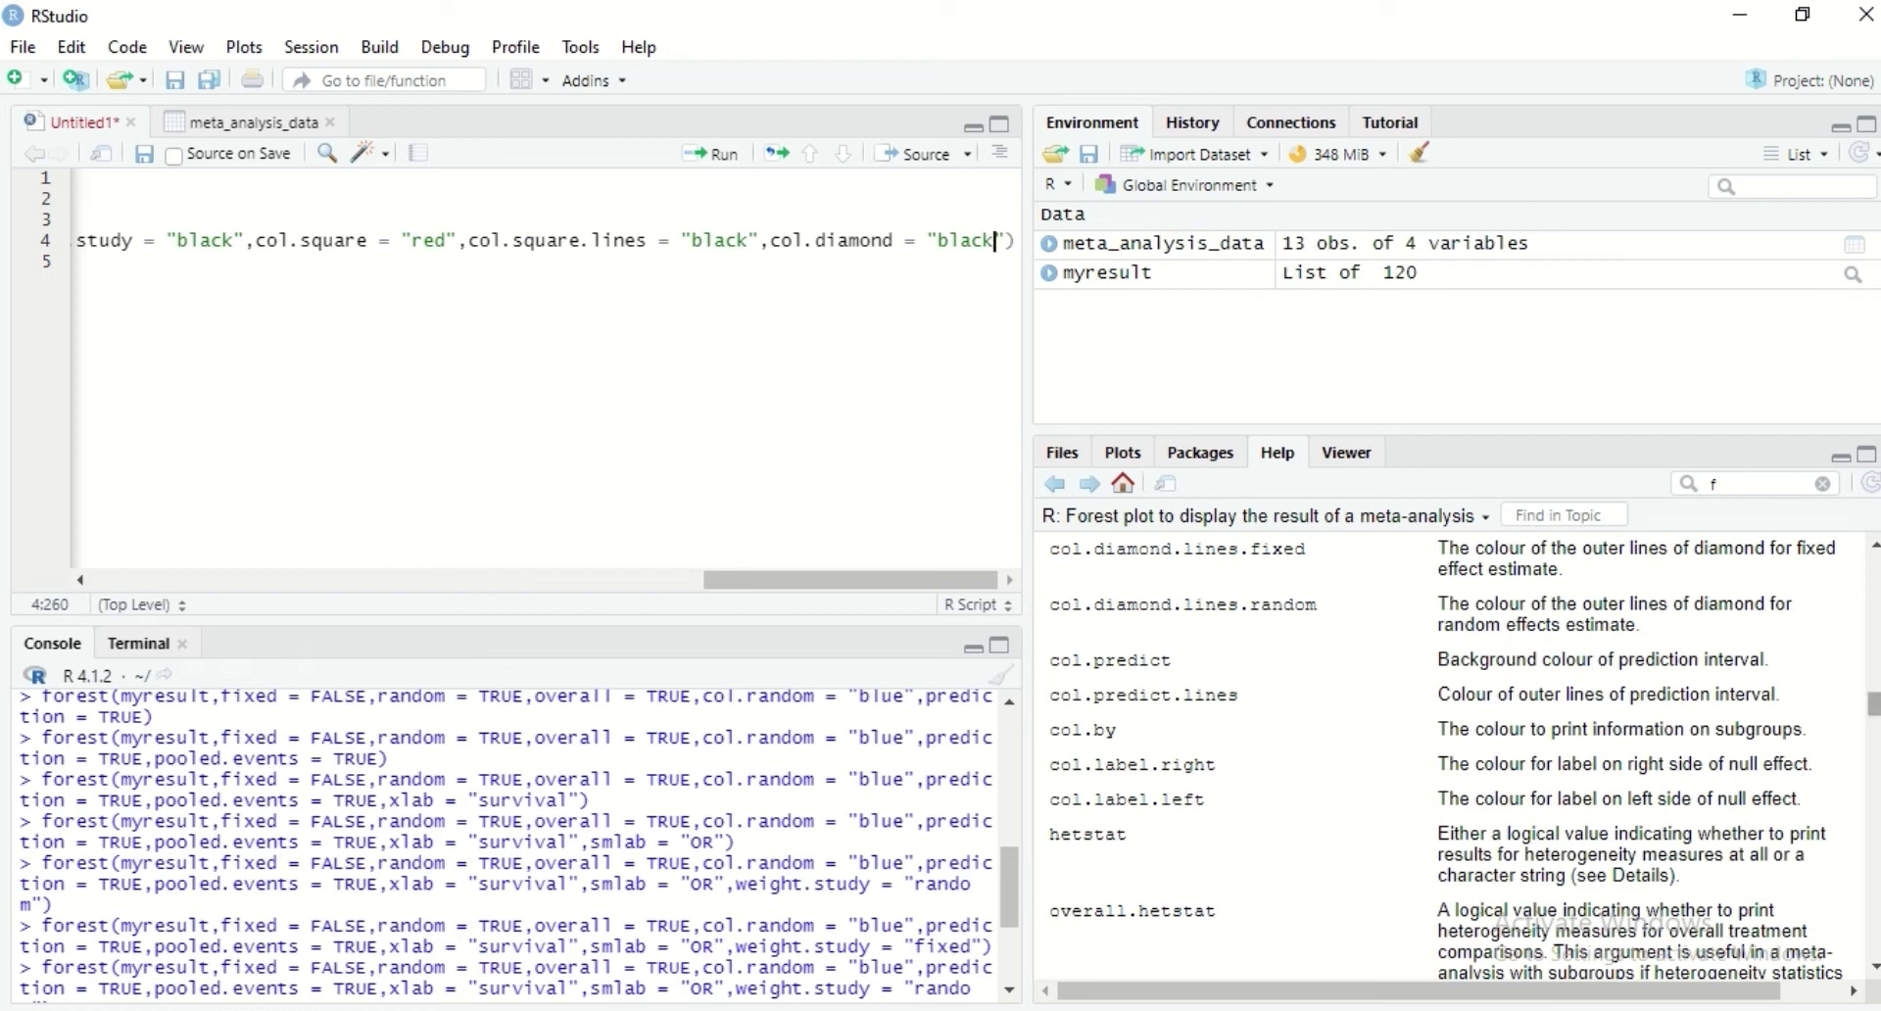
{"action": "scroll", "coordinate": [1871, 707], "scroll_direction": "down", "scroll_amount": 2}
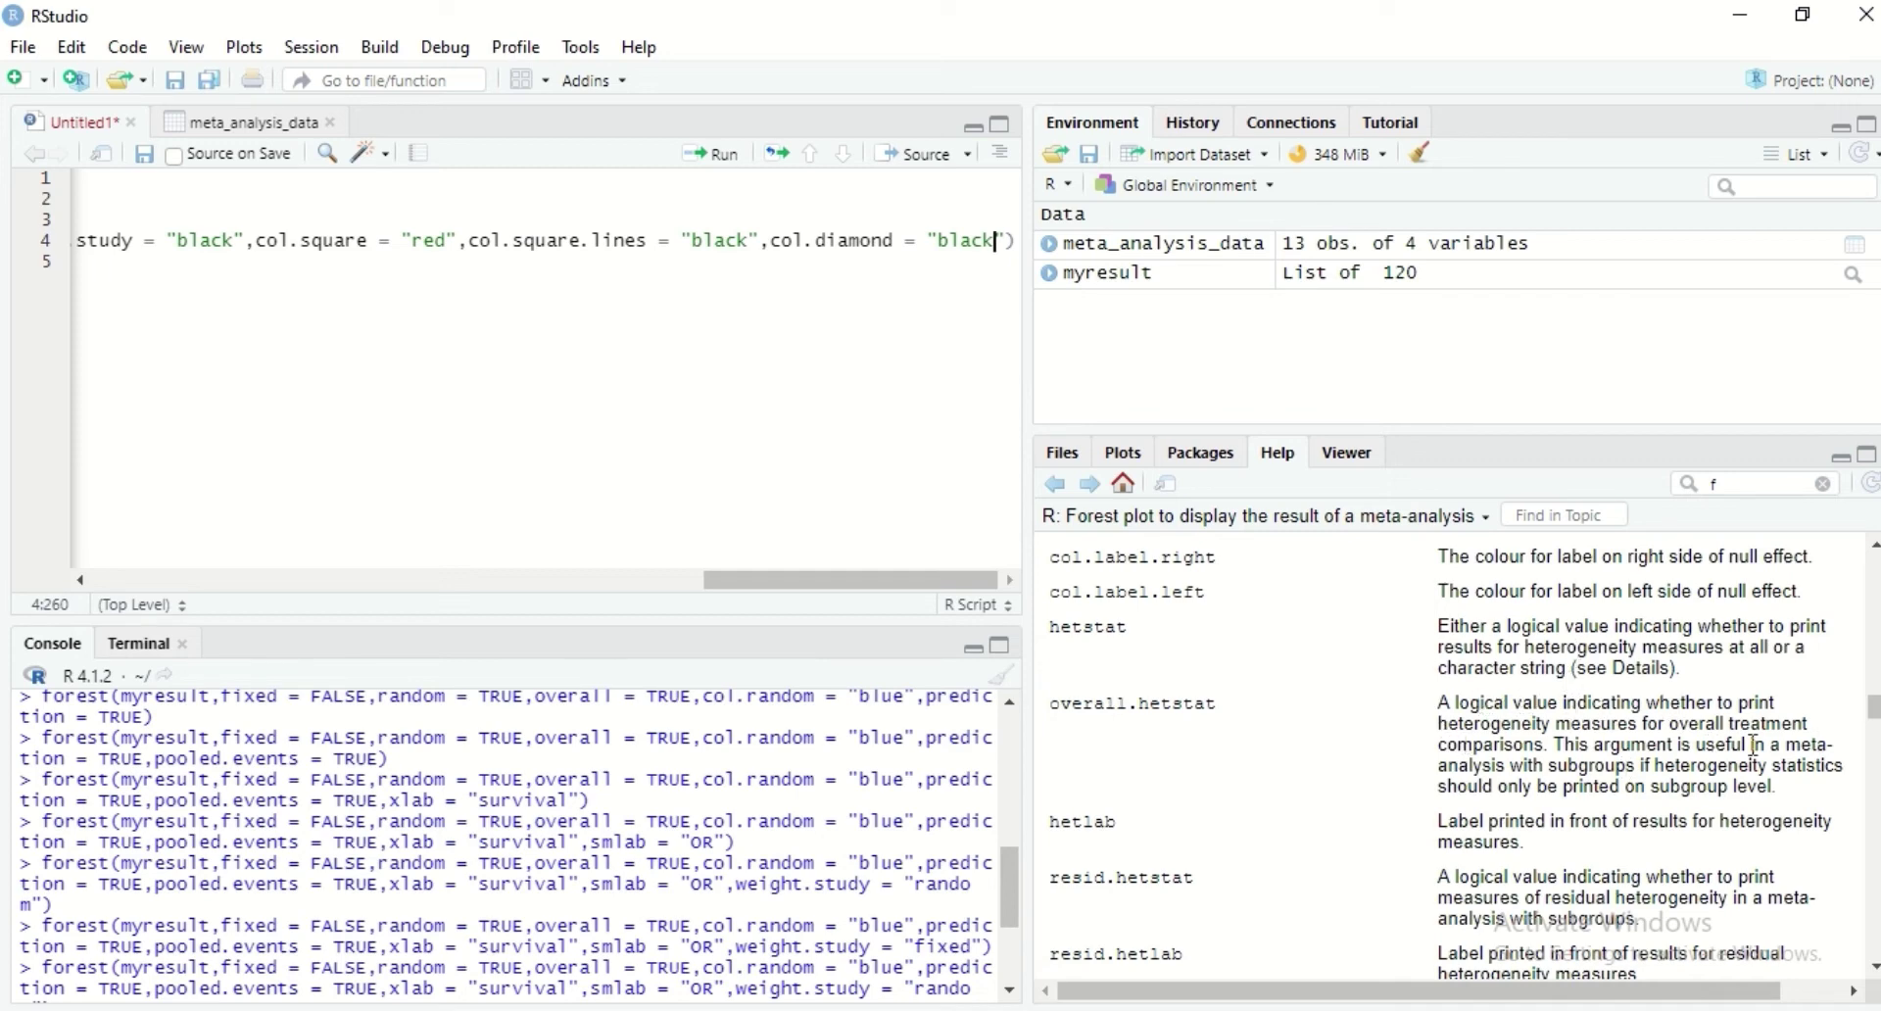
{"action": "left_click_drag", "start_coordinate": [1873, 712], "coordinate": [1873, 722]}
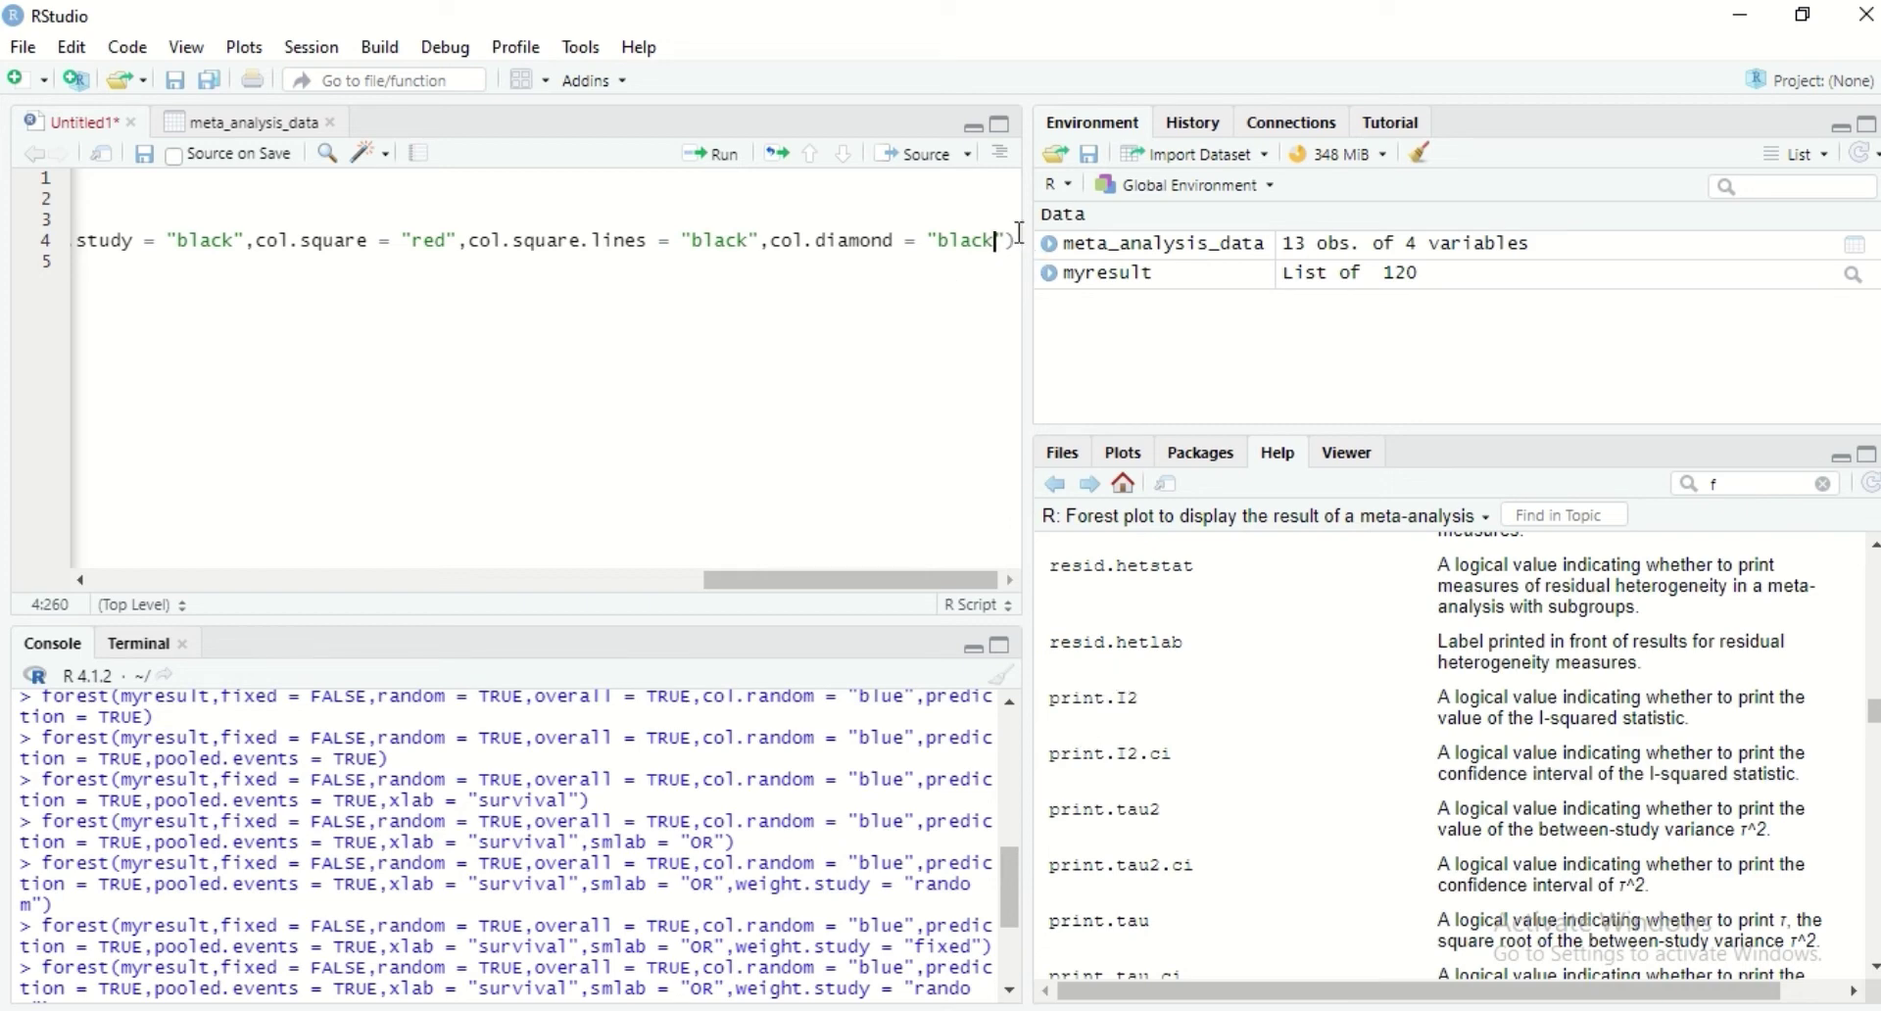
{"action": "type", "text": "\",c"}
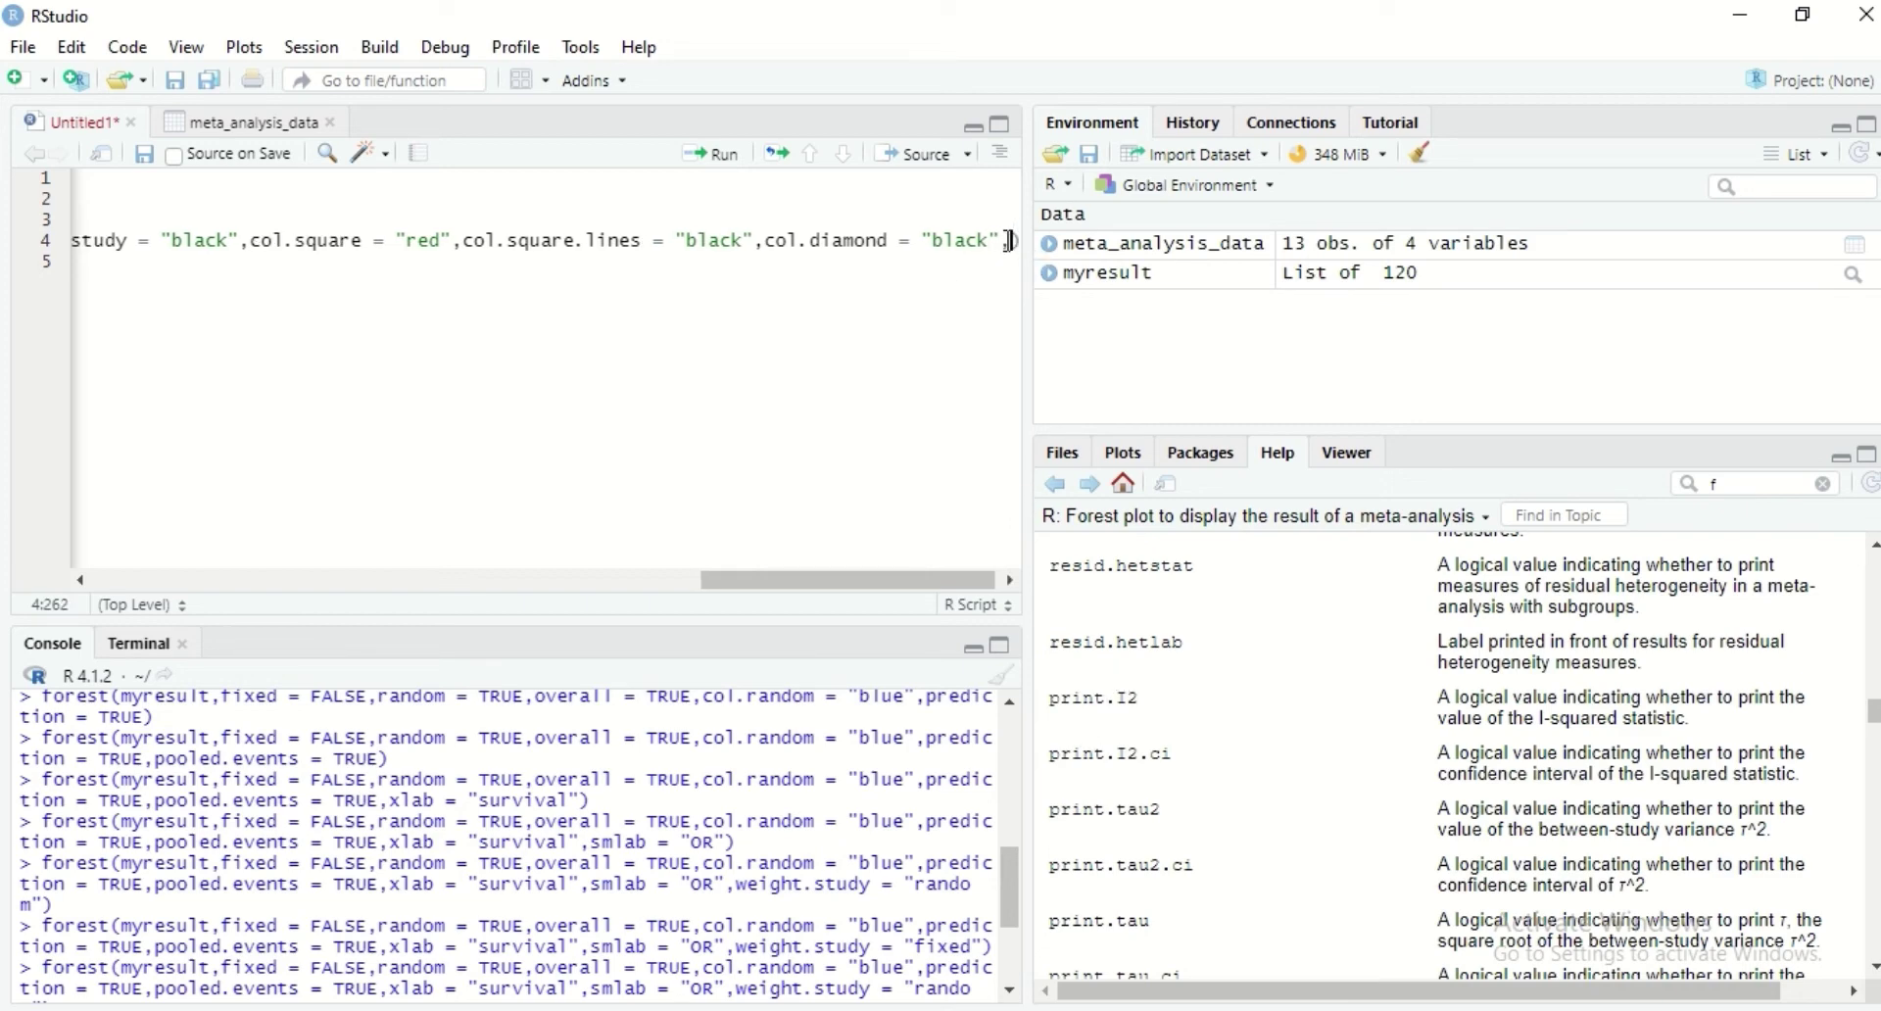
{"action": "type", "text": "rint."}
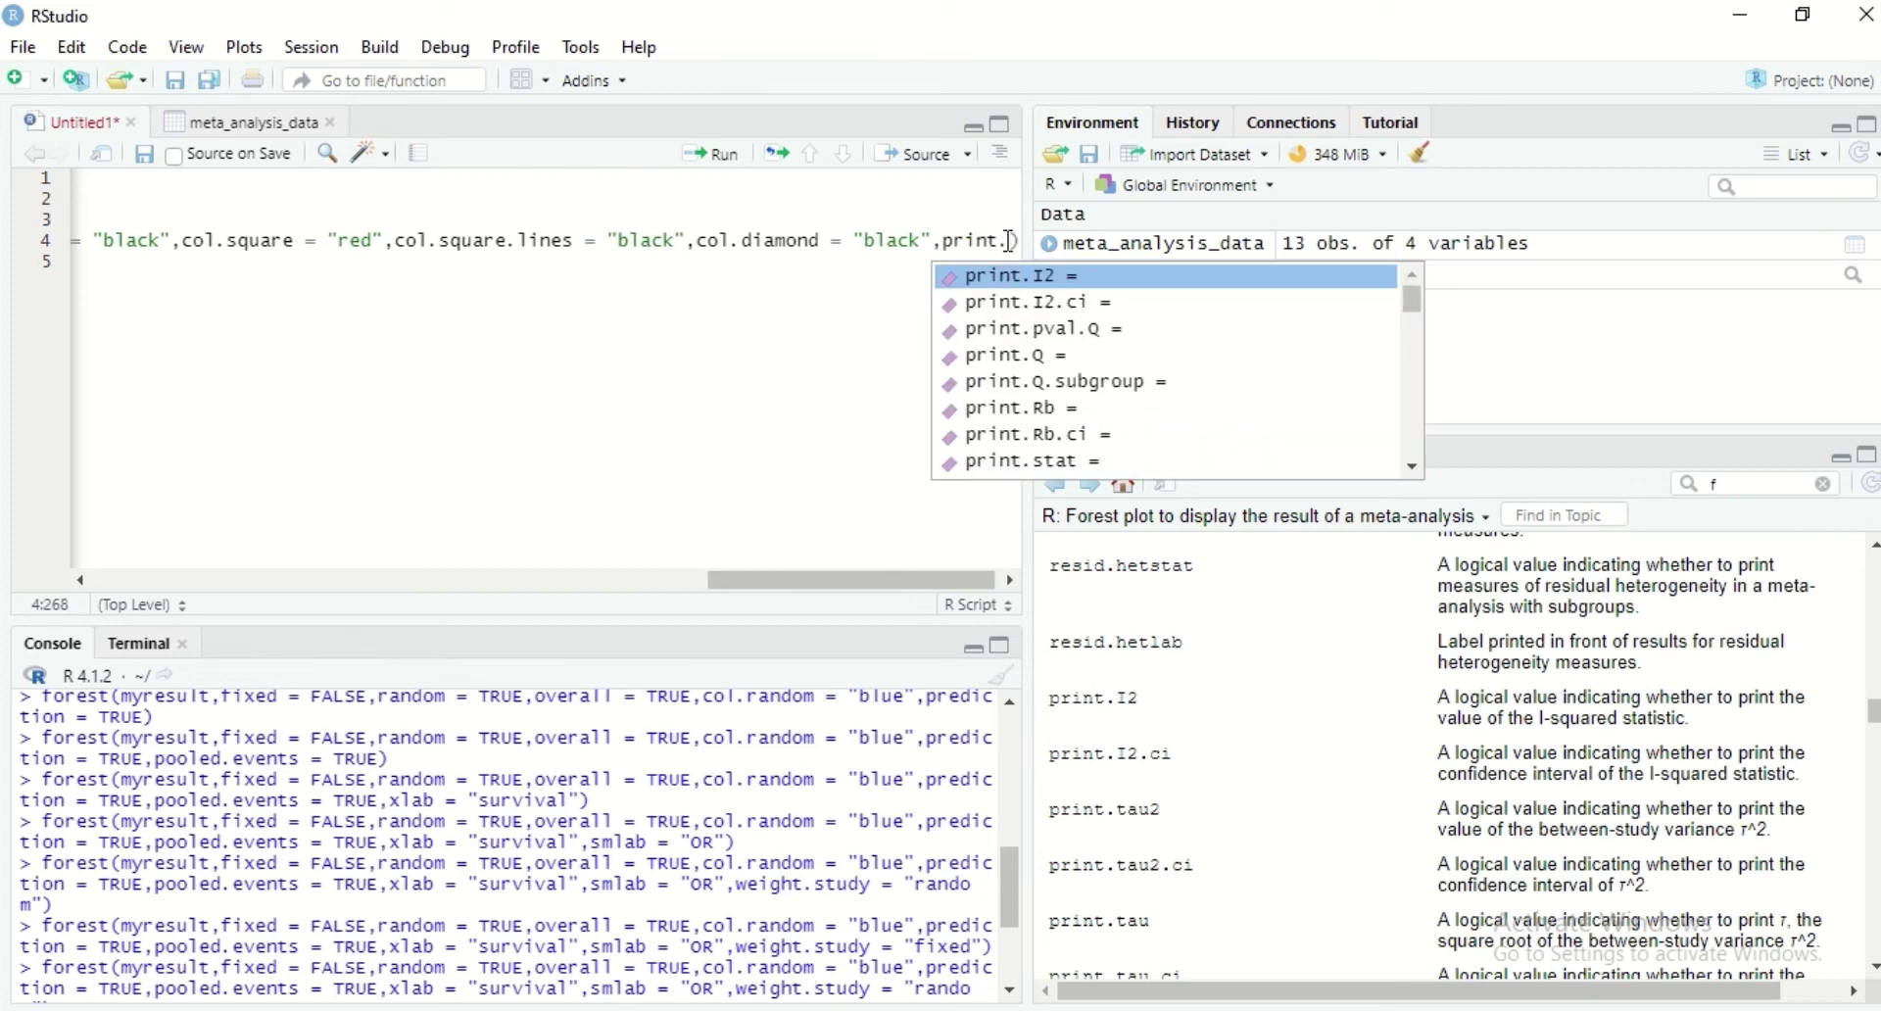
{"action": "key", "text": "Return"}
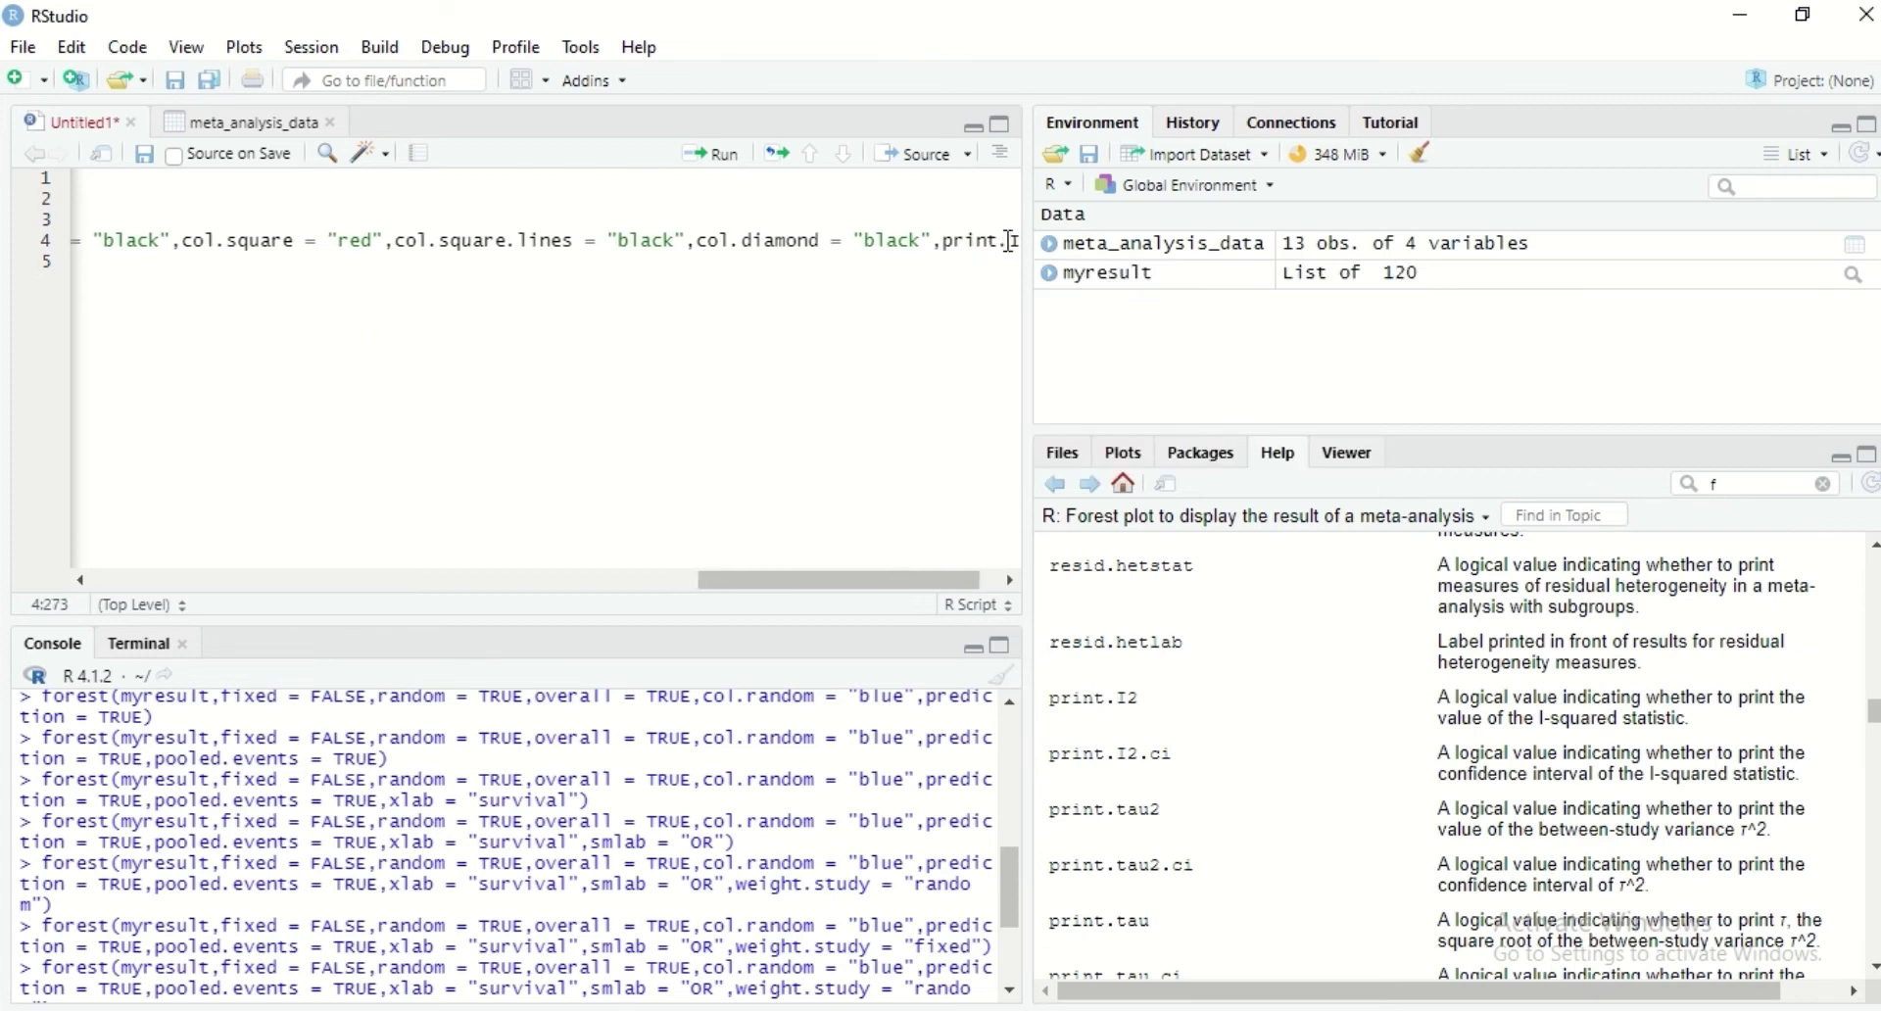
{"action": "left_click_drag", "start_coordinate": [903, 578], "coordinate": [960, 578]}
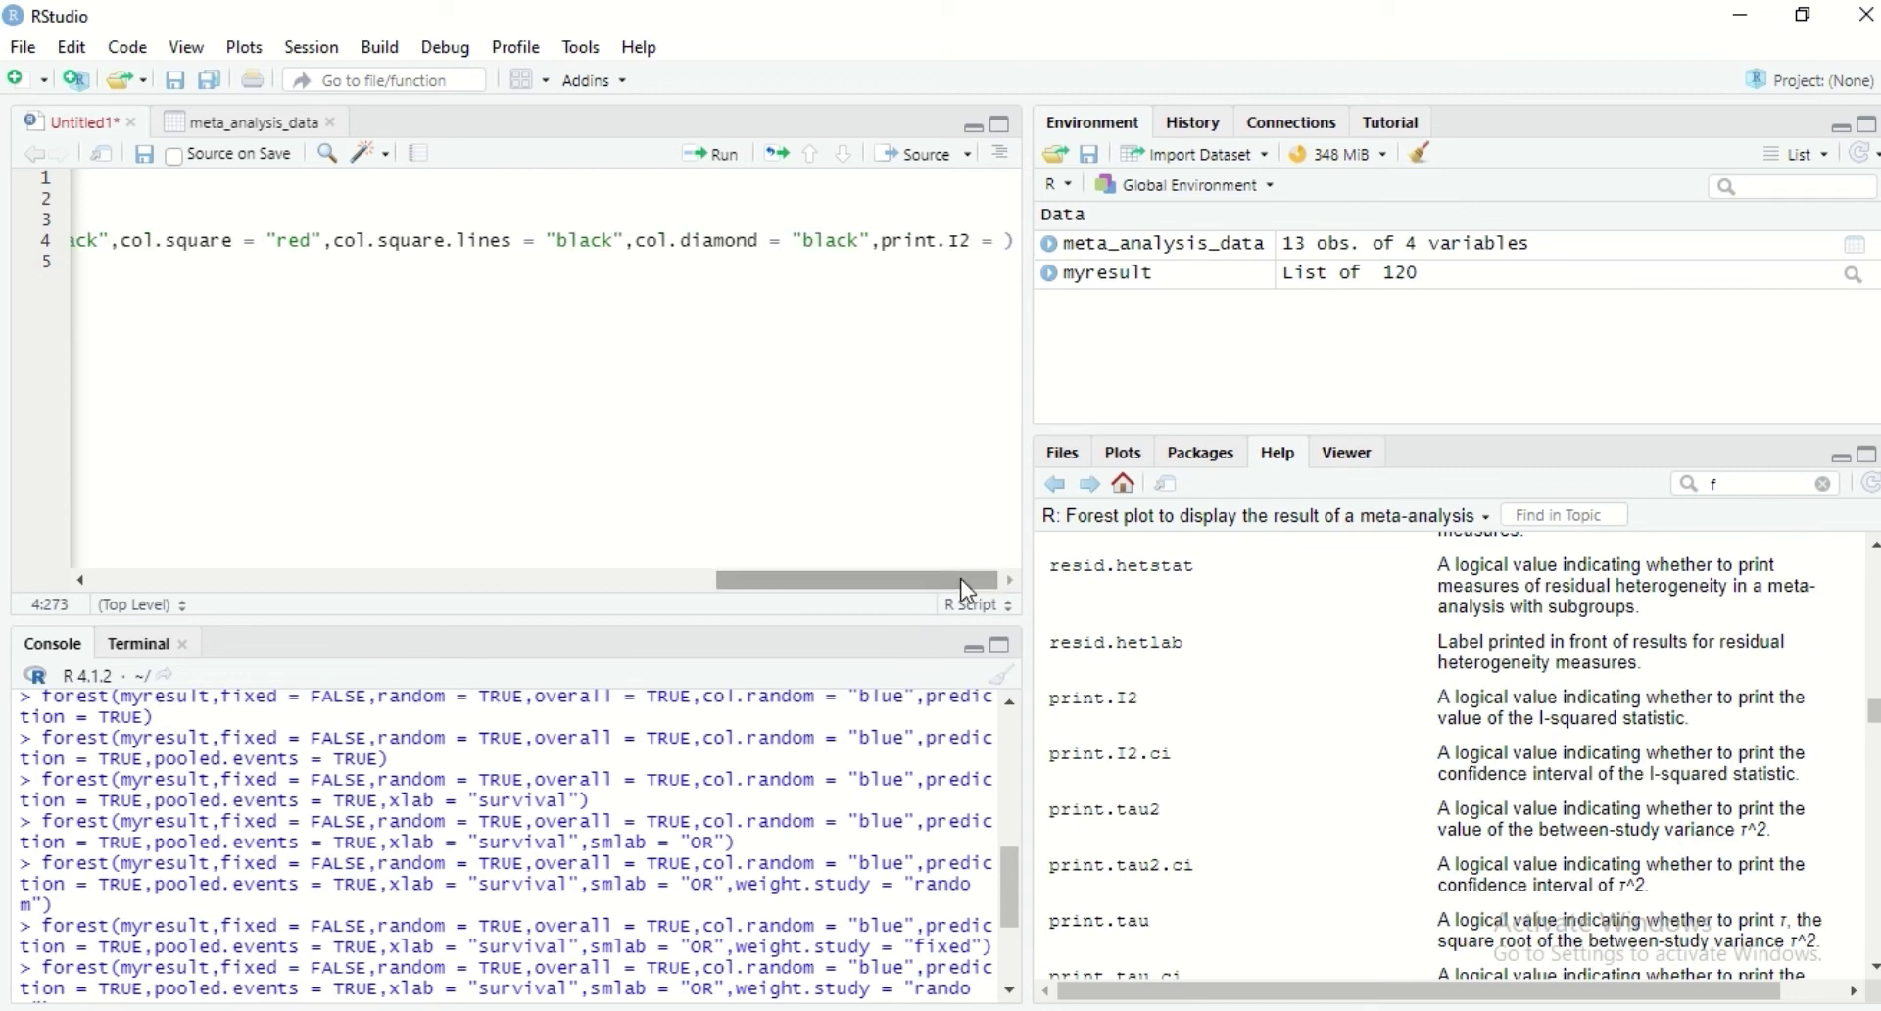
{"action": "type", "text": "\""}
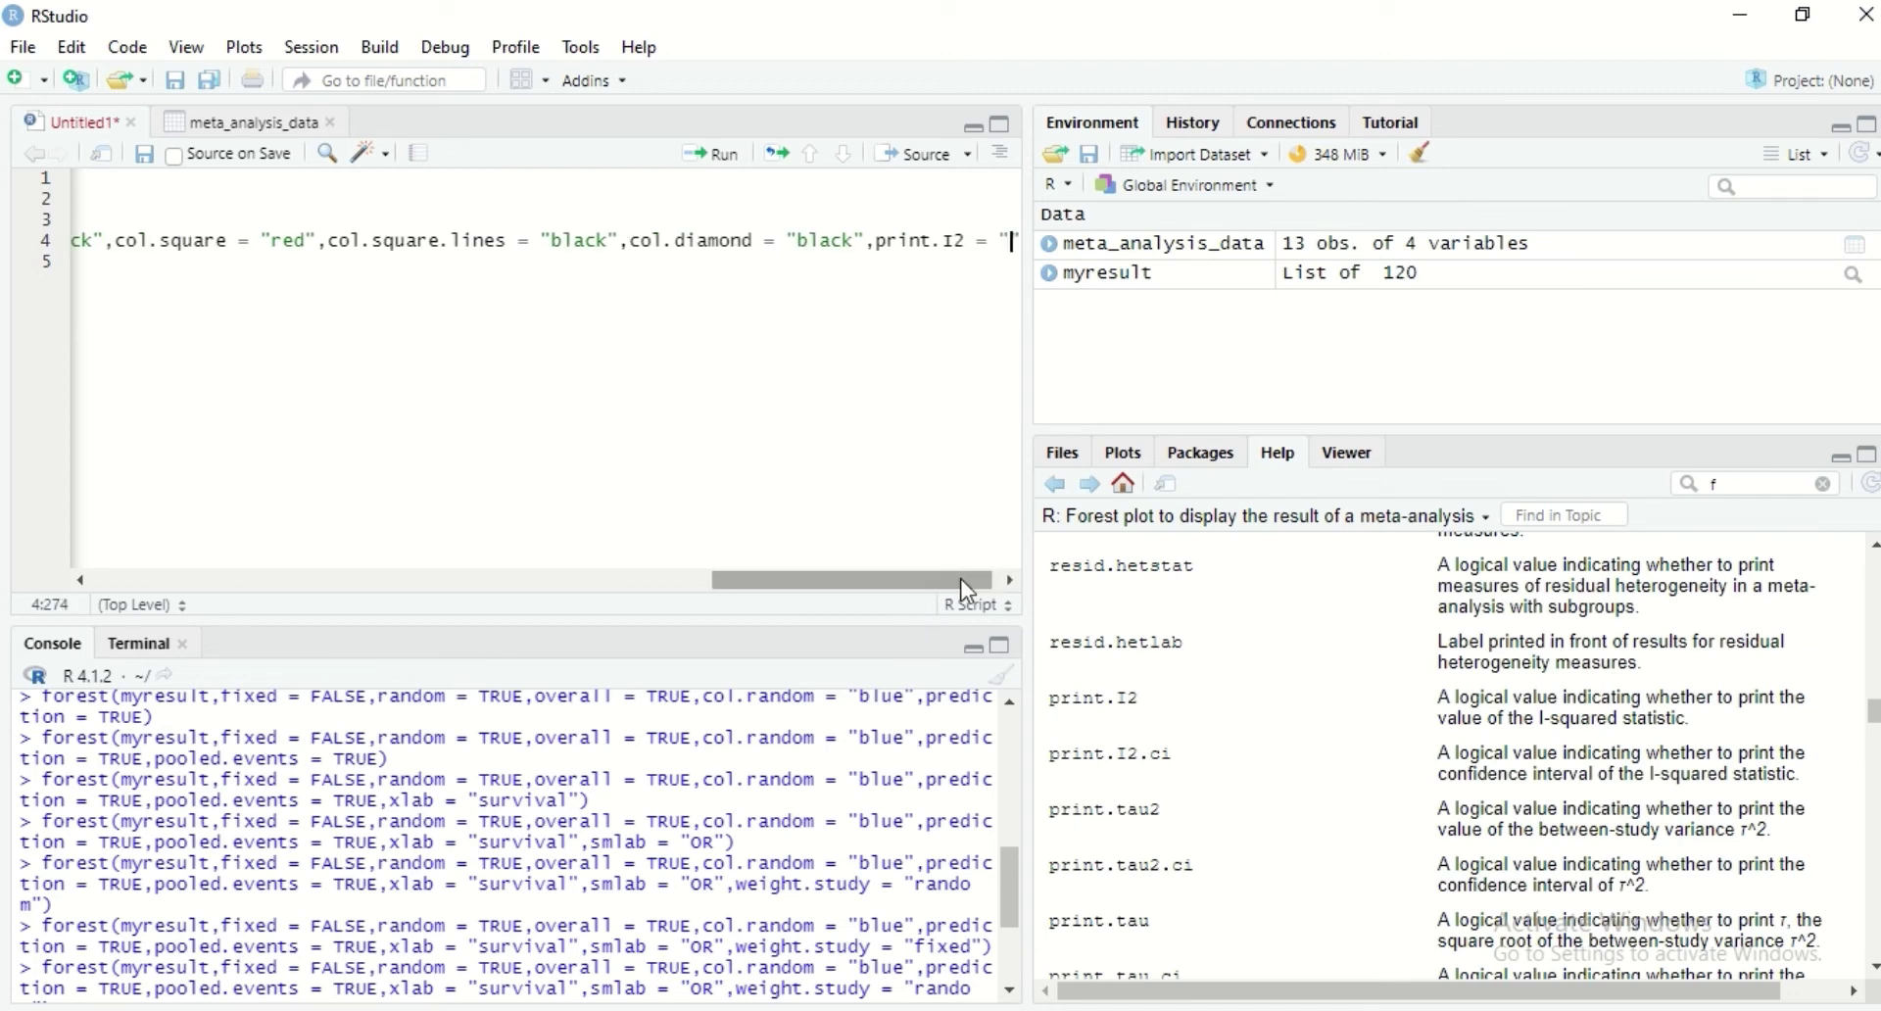
{"action": "type", "text": "T"}
{"action": "key", "text": "BackSpace"}
{"action": "key", "text": "BackSpace"}
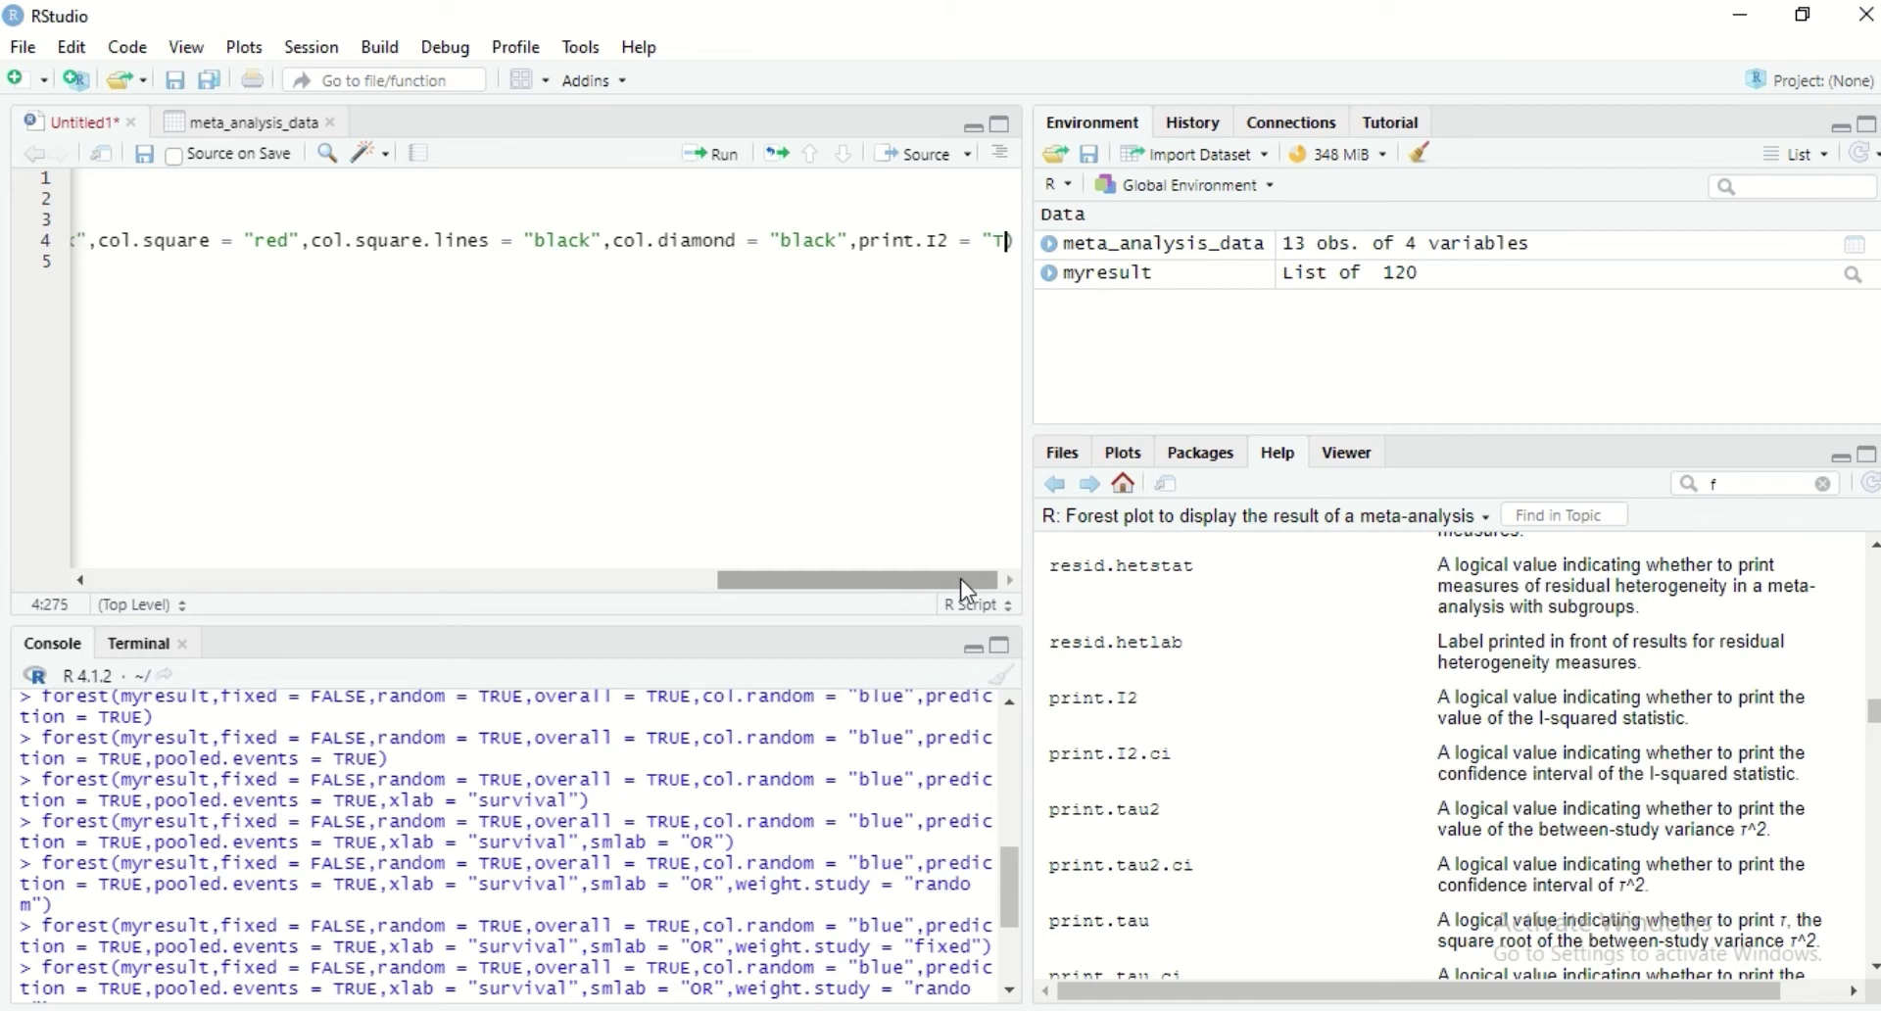
{"action": "type", "text": "TRUE"}
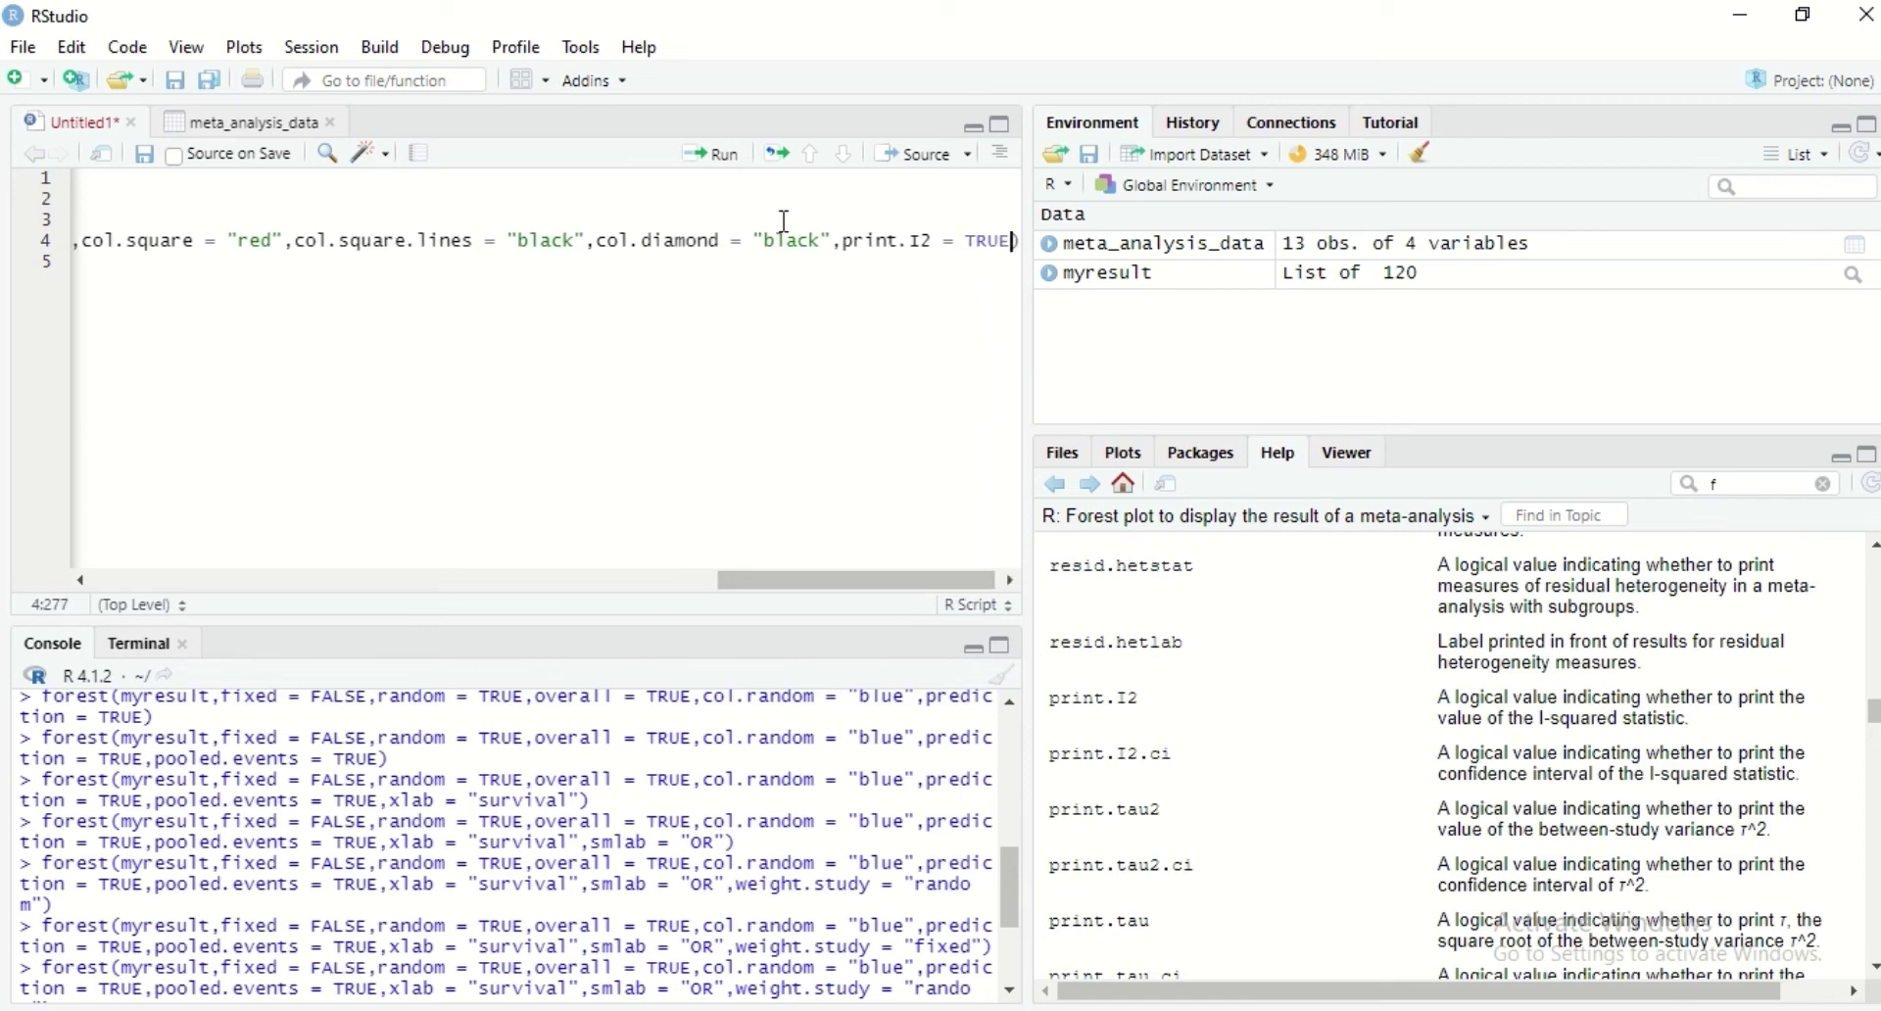
- Run the forest call with print.I2 and check the heterogeneity line in the enlarged forest plot
{"action": "left_click", "coordinate": [730, 169]}
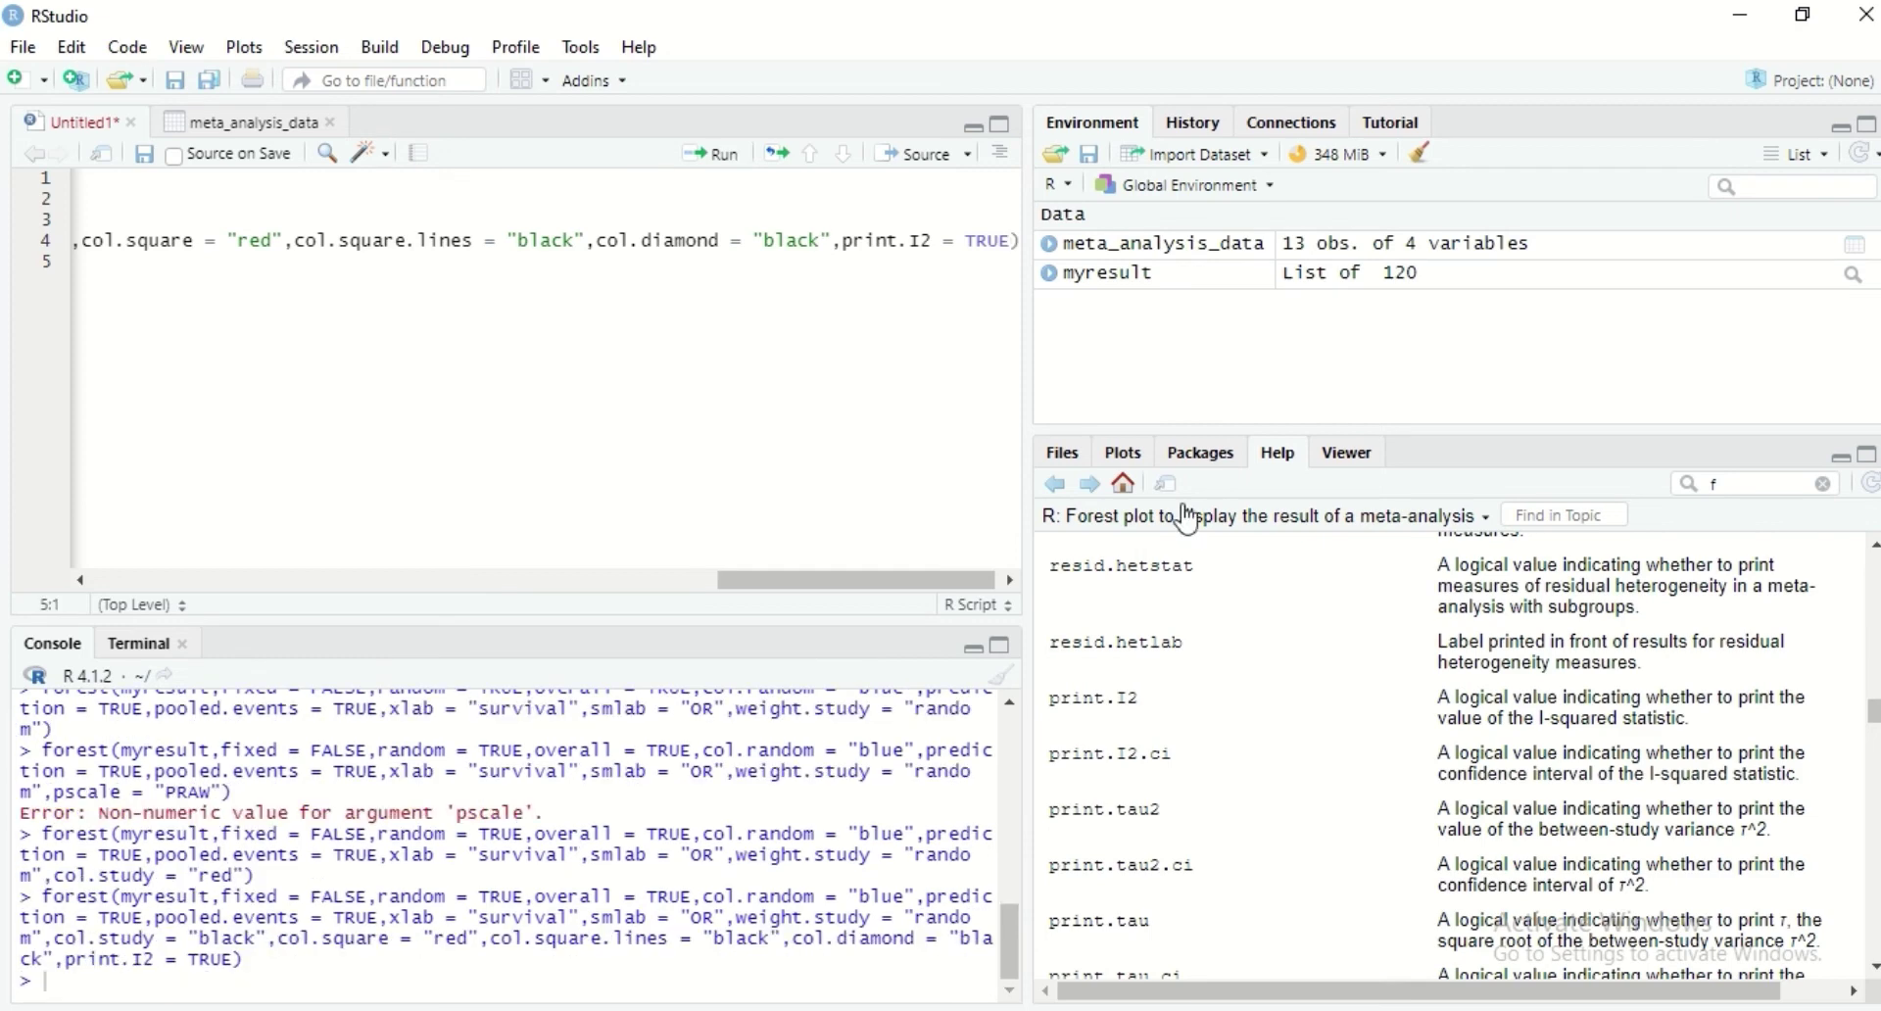
{"action": "left_click_drag", "start_coordinate": [1006, 956], "coordinate": [1048, 838]}
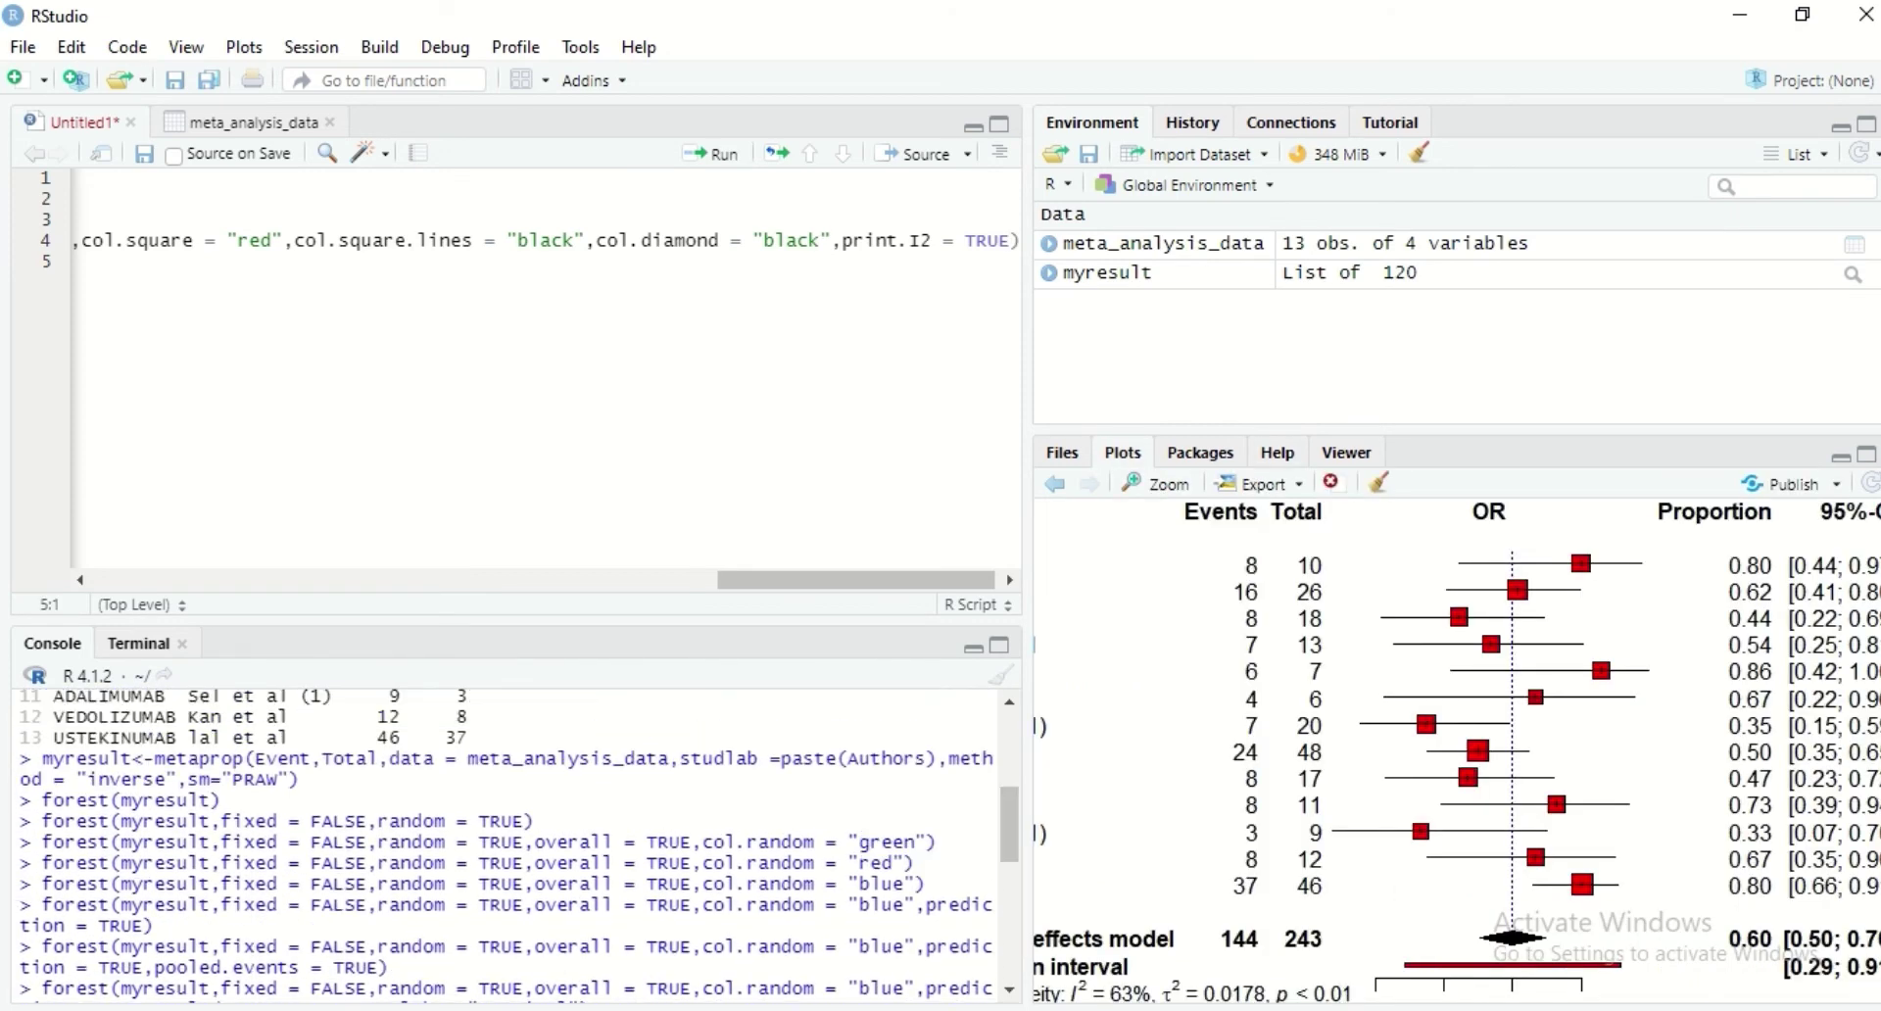
{"action": "mouse_move", "coordinate": [1352, 1009]}
{"action": "left_click", "coordinate": [1472, 893]}
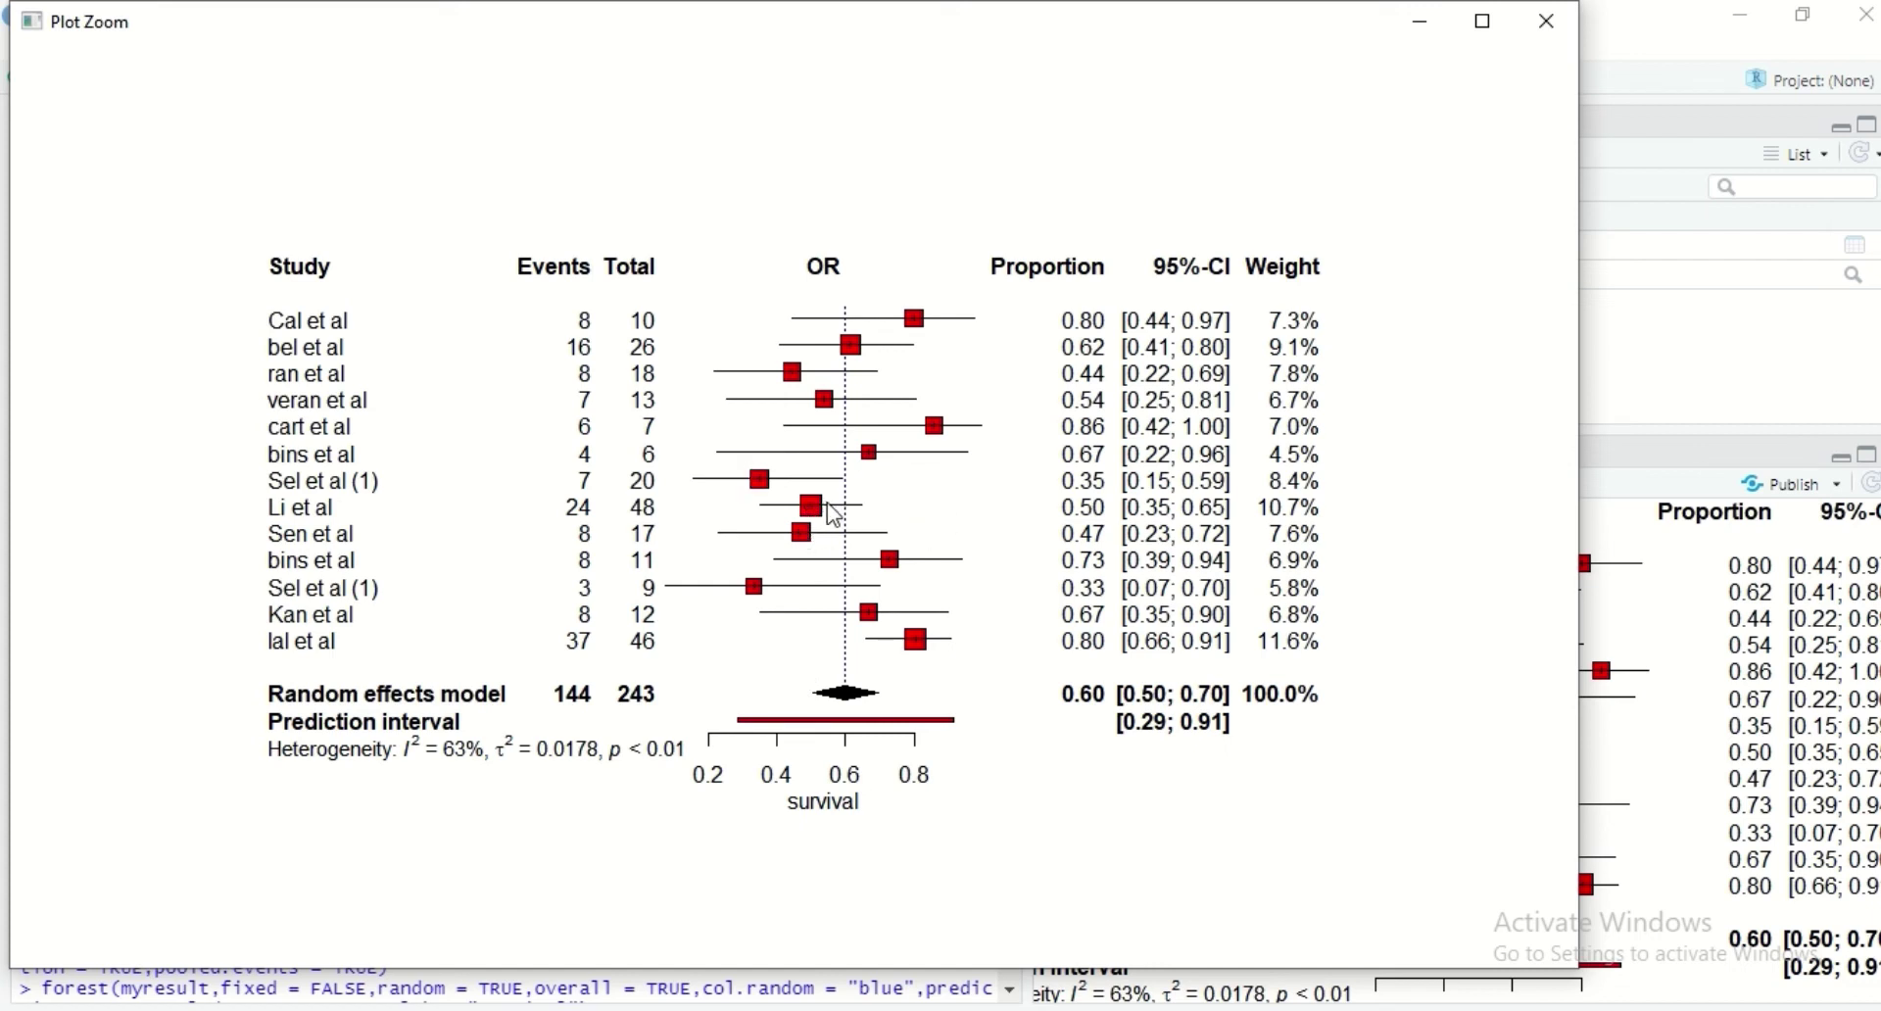
{"action": "left_click", "coordinate": [1422, 20]}
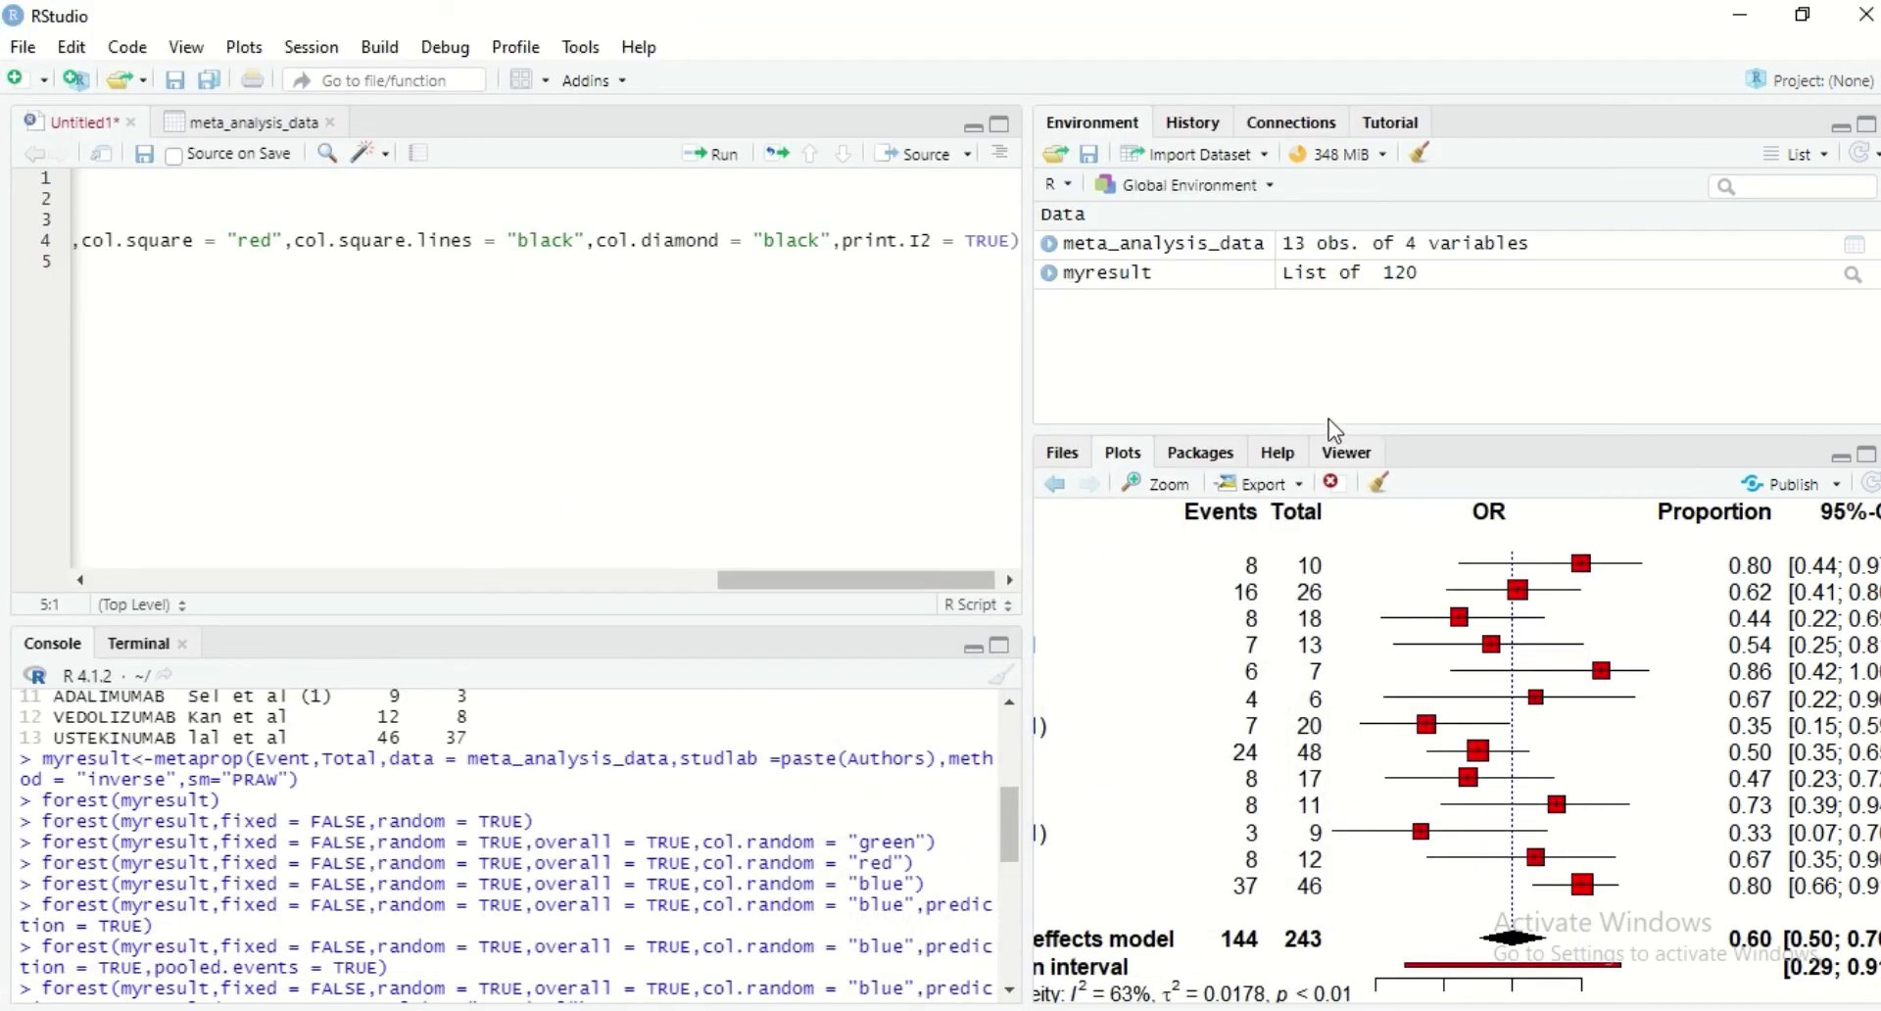
- Reopen the forest help at the hetstat entry and add hetstat = TRUE after print.I2 in the forest call
{"action": "left_click", "coordinate": [1283, 458]}
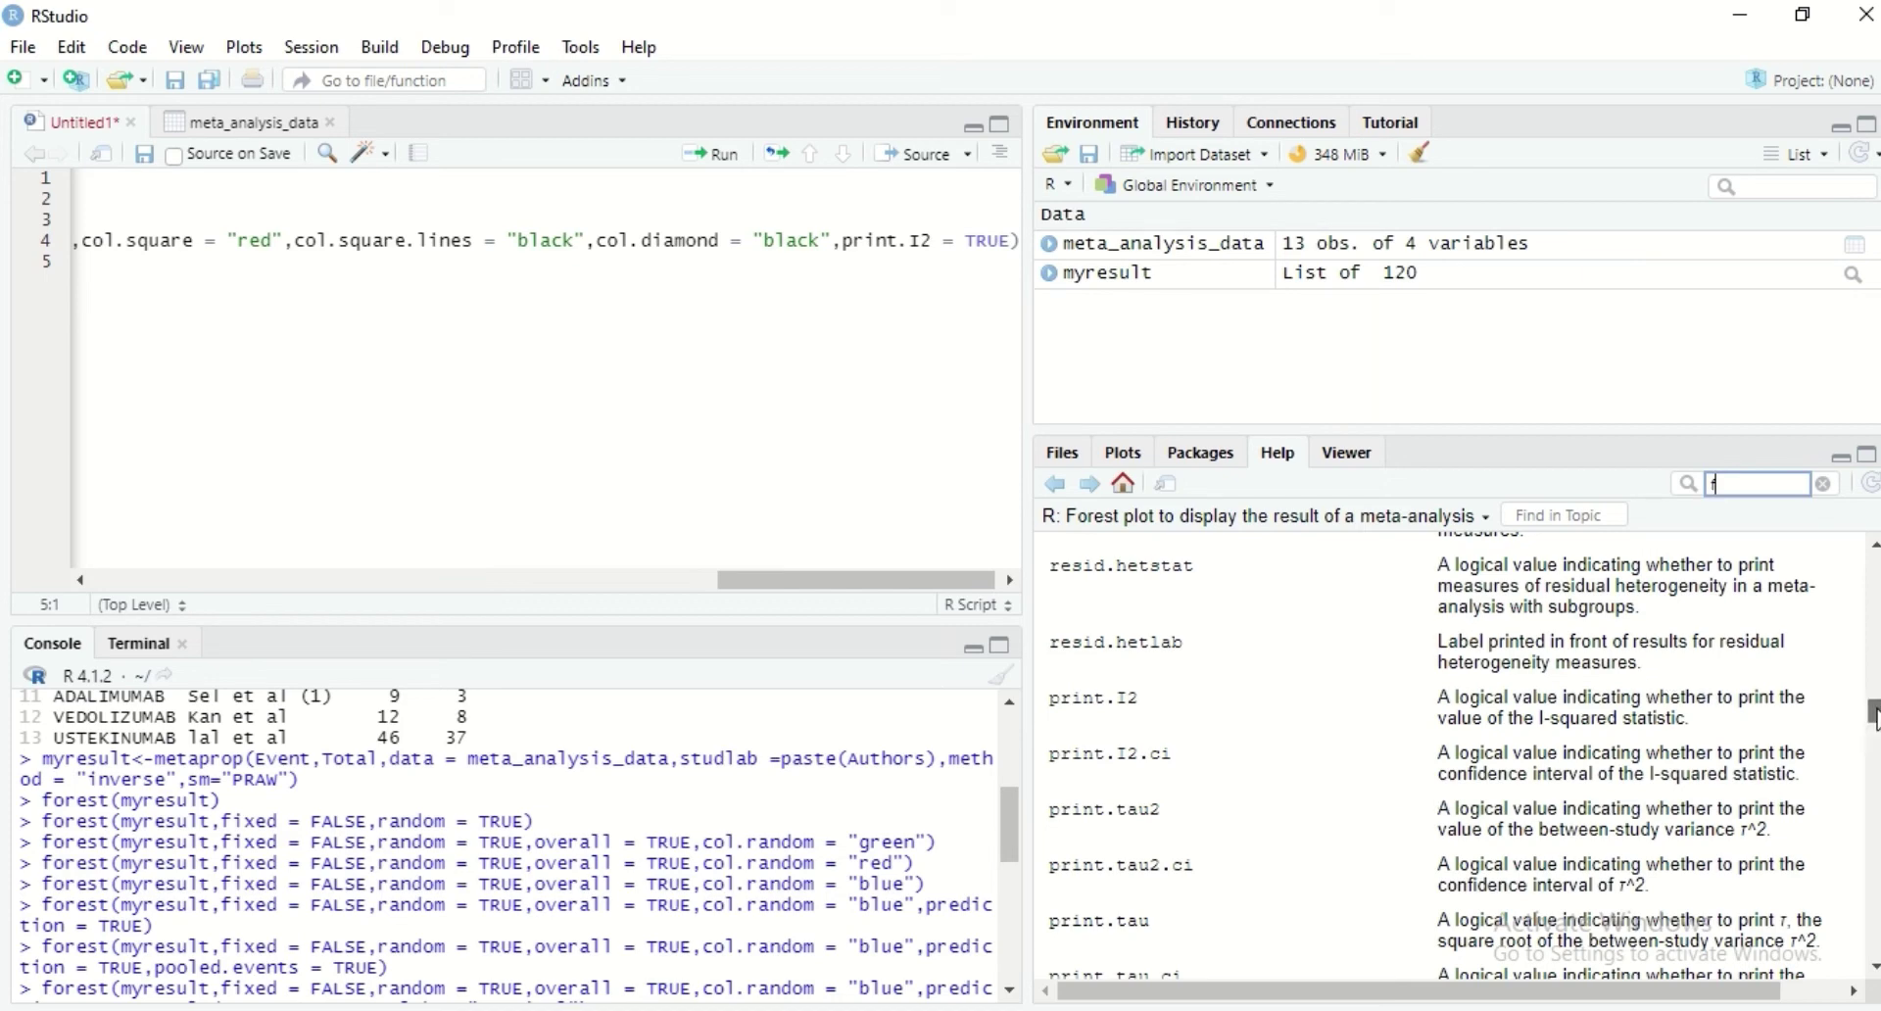
{"action": "left_click_drag", "start_coordinate": [1875, 719], "coordinate": [1875, 711]}
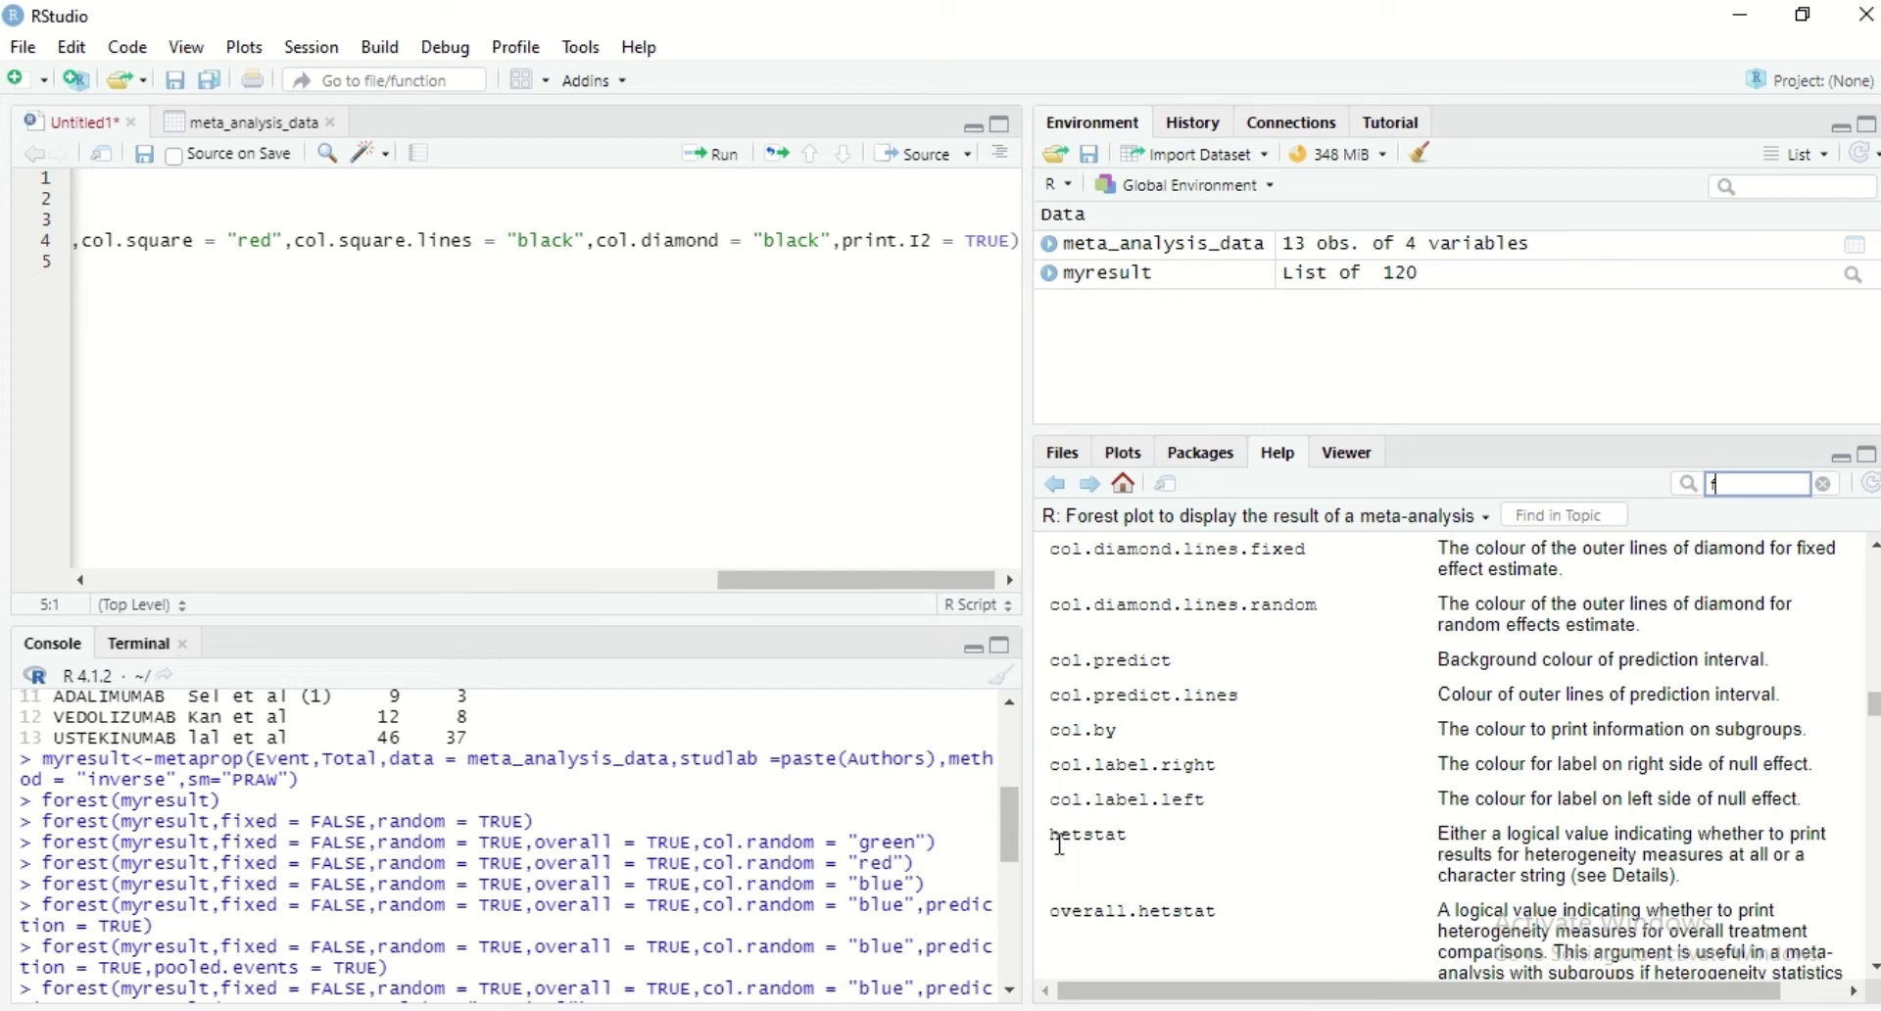
{"action": "left_click", "coordinate": [1014, 239]}
{"action": "type", "text": ",HET"}
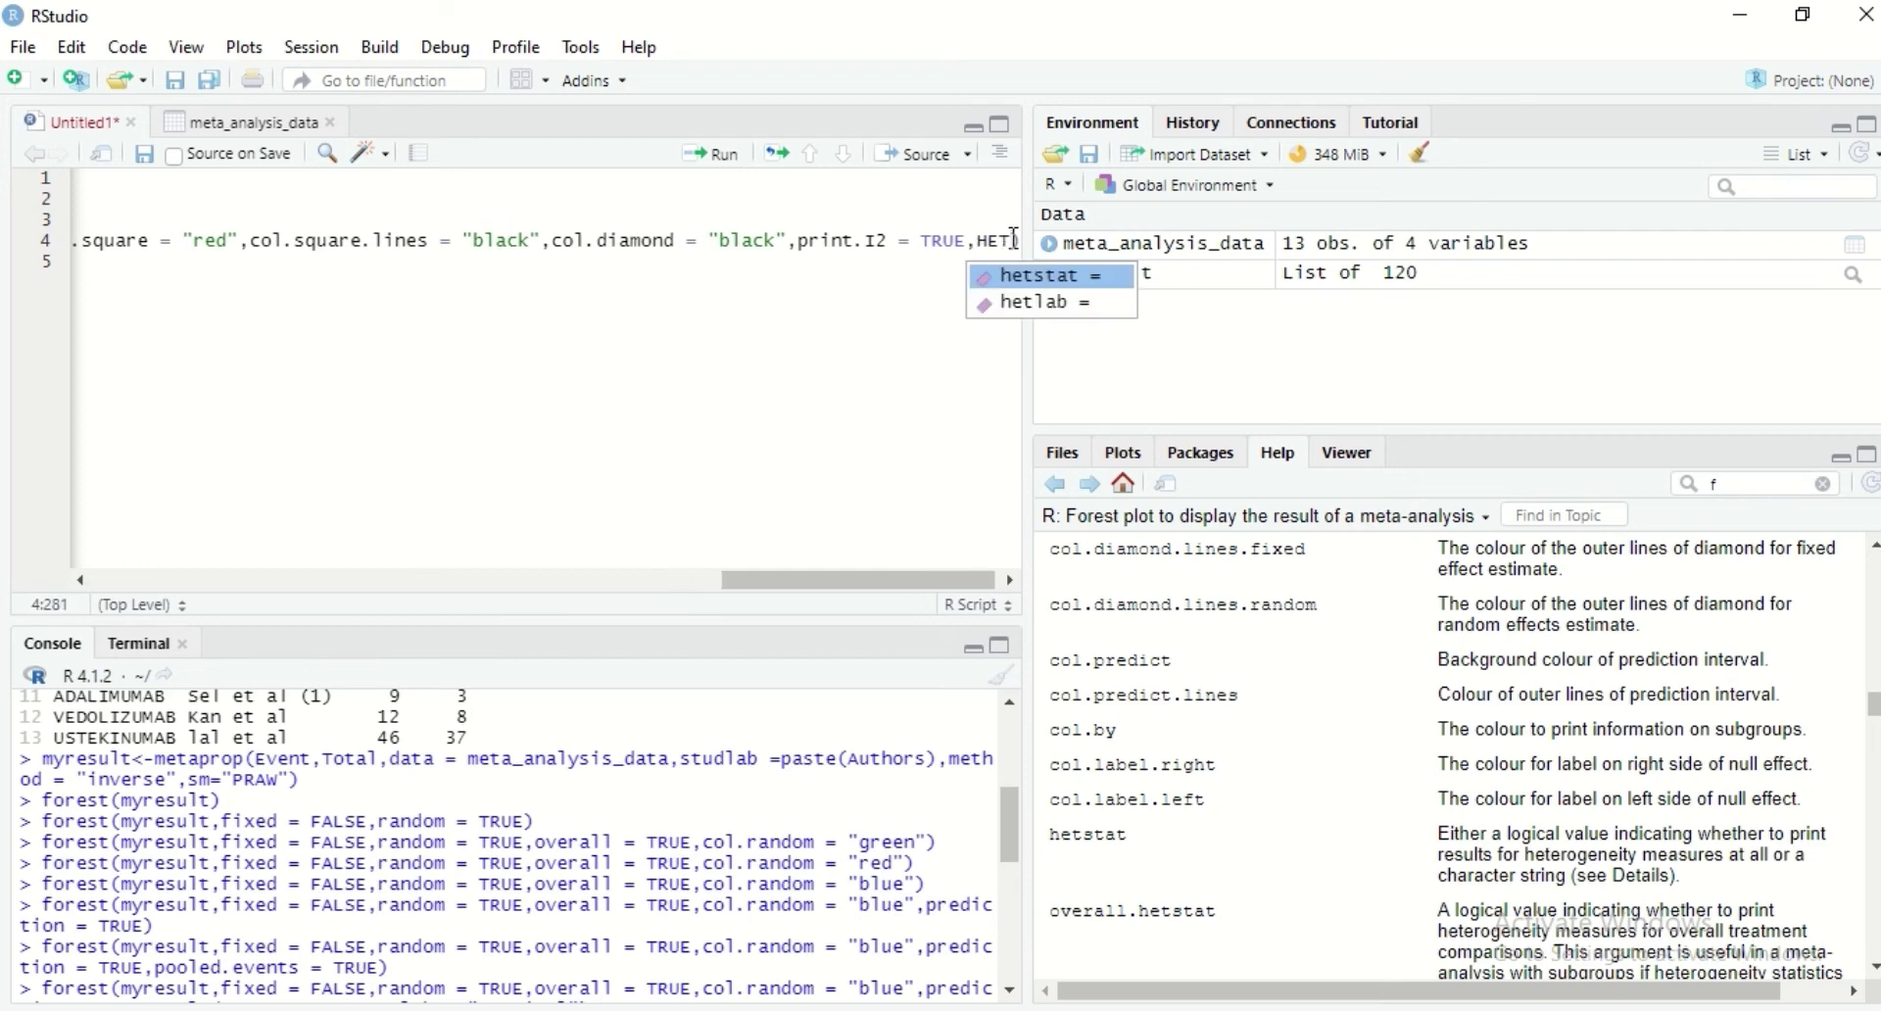
{"action": "key", "text": "BackSpace"}
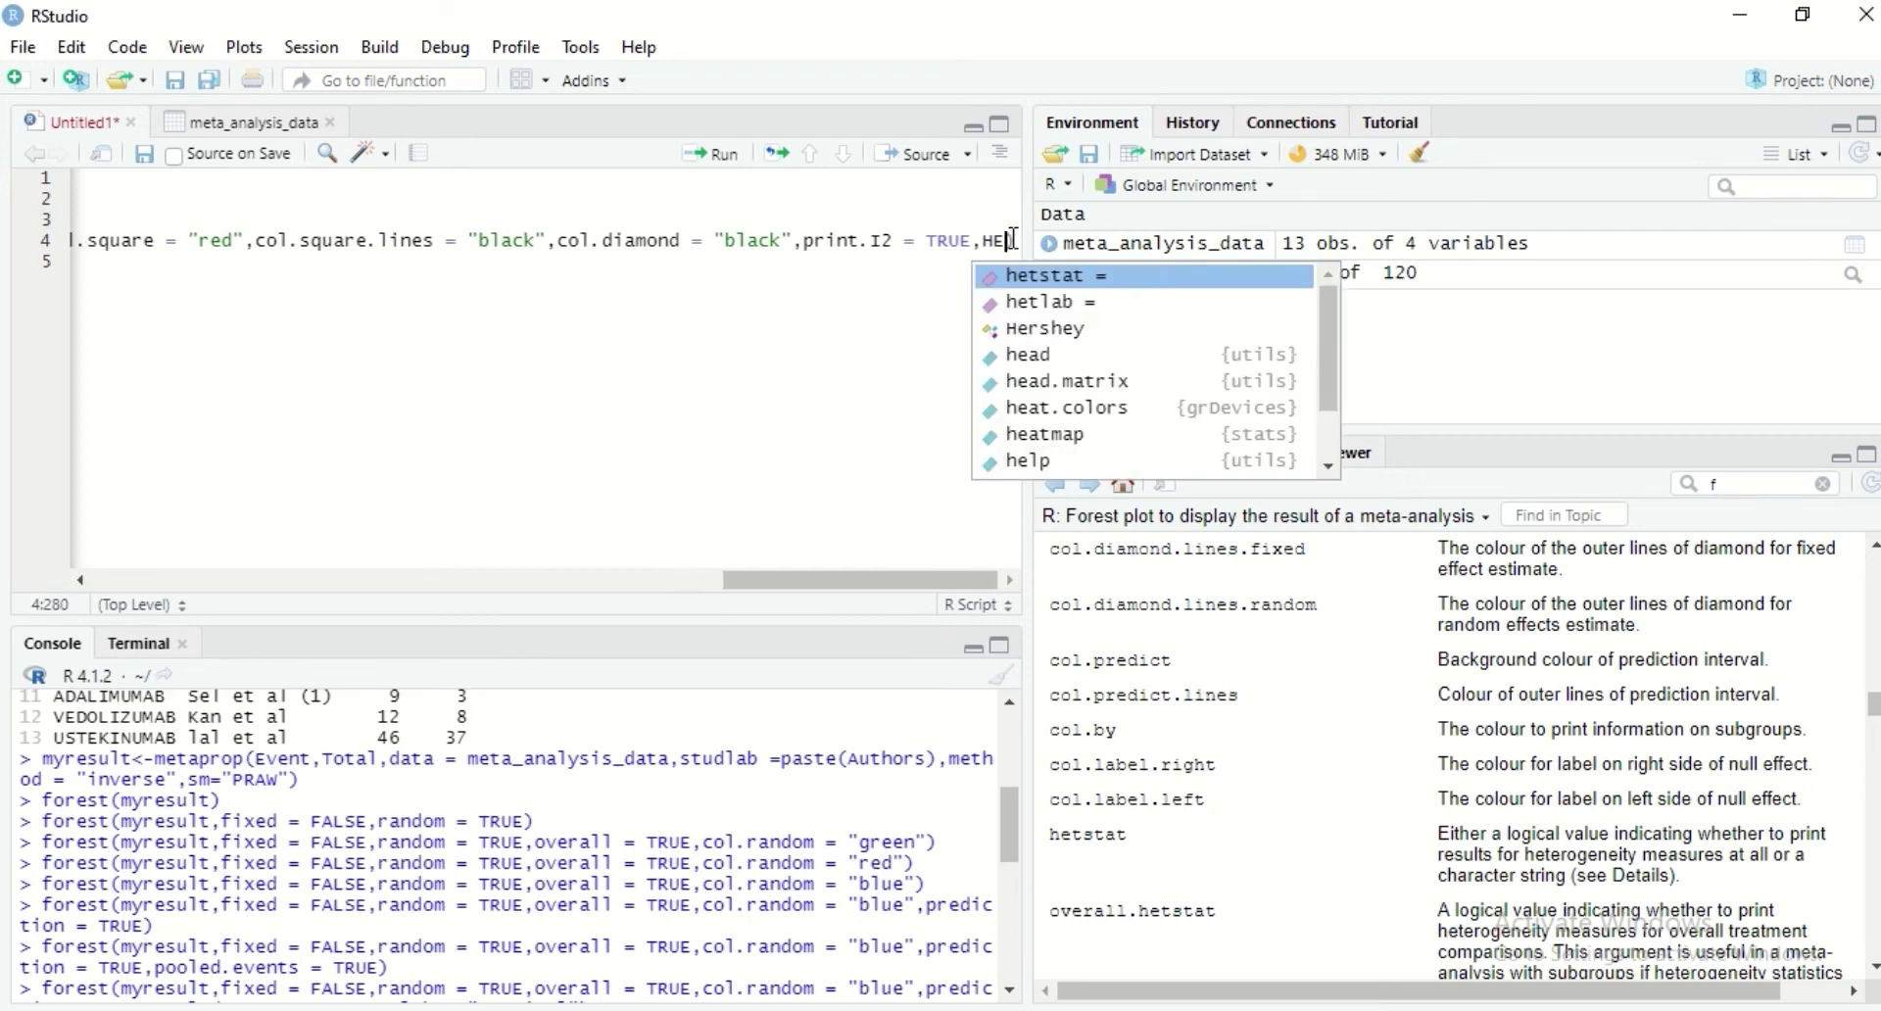
{"action": "key", "text": "Return"}
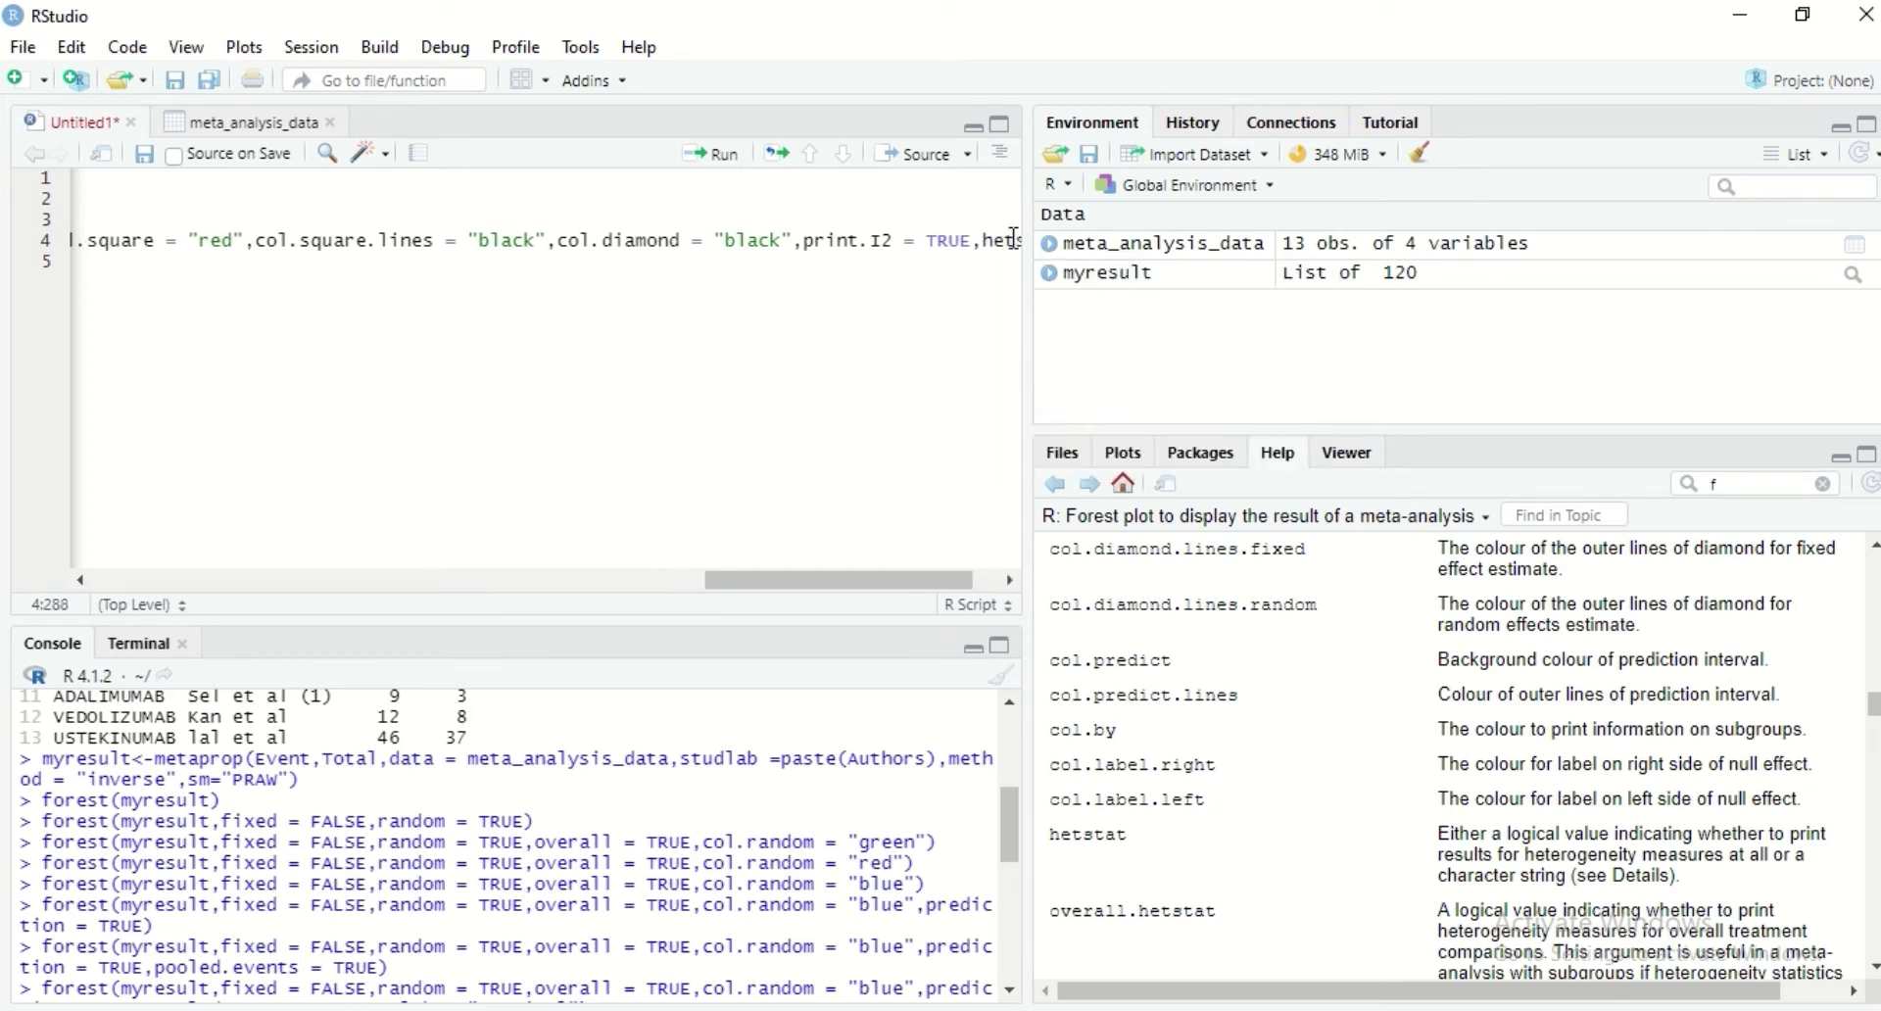
{"action": "left_click_drag", "start_coordinate": [902, 582], "coordinate": [934, 584]}
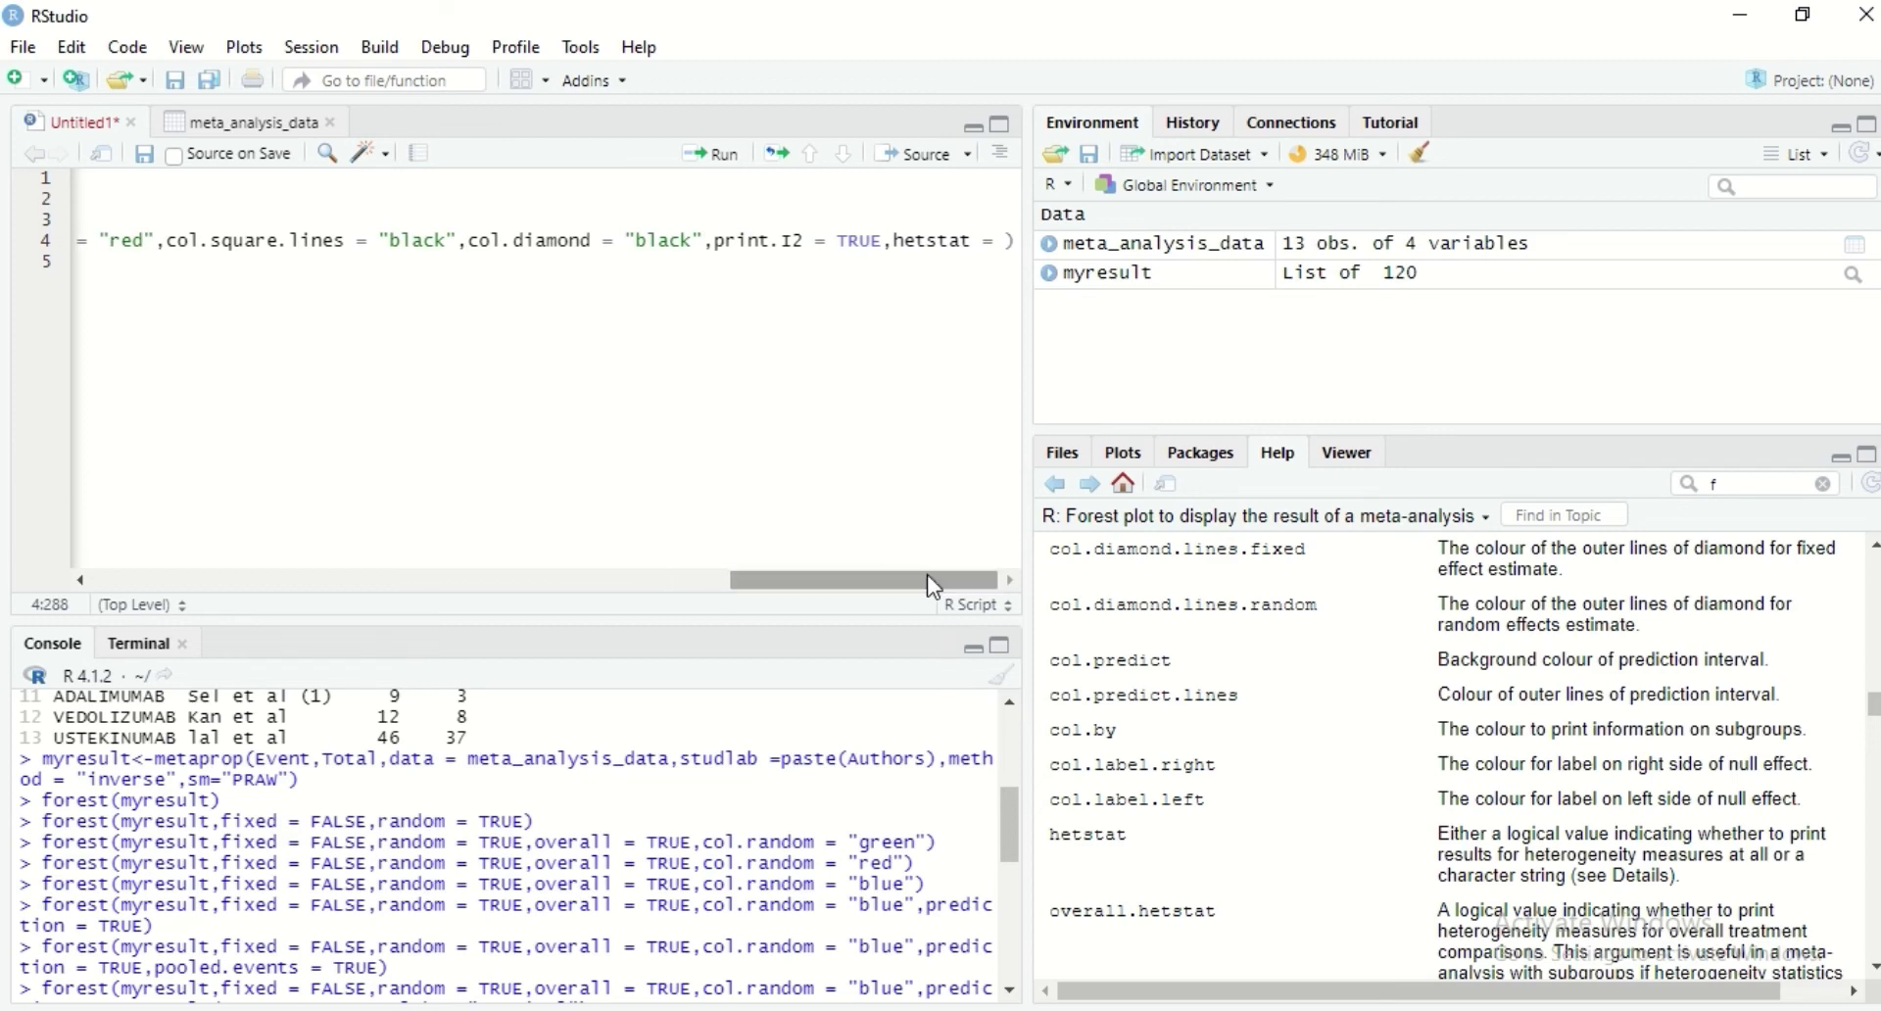
{"action": "type", "text": "true"}
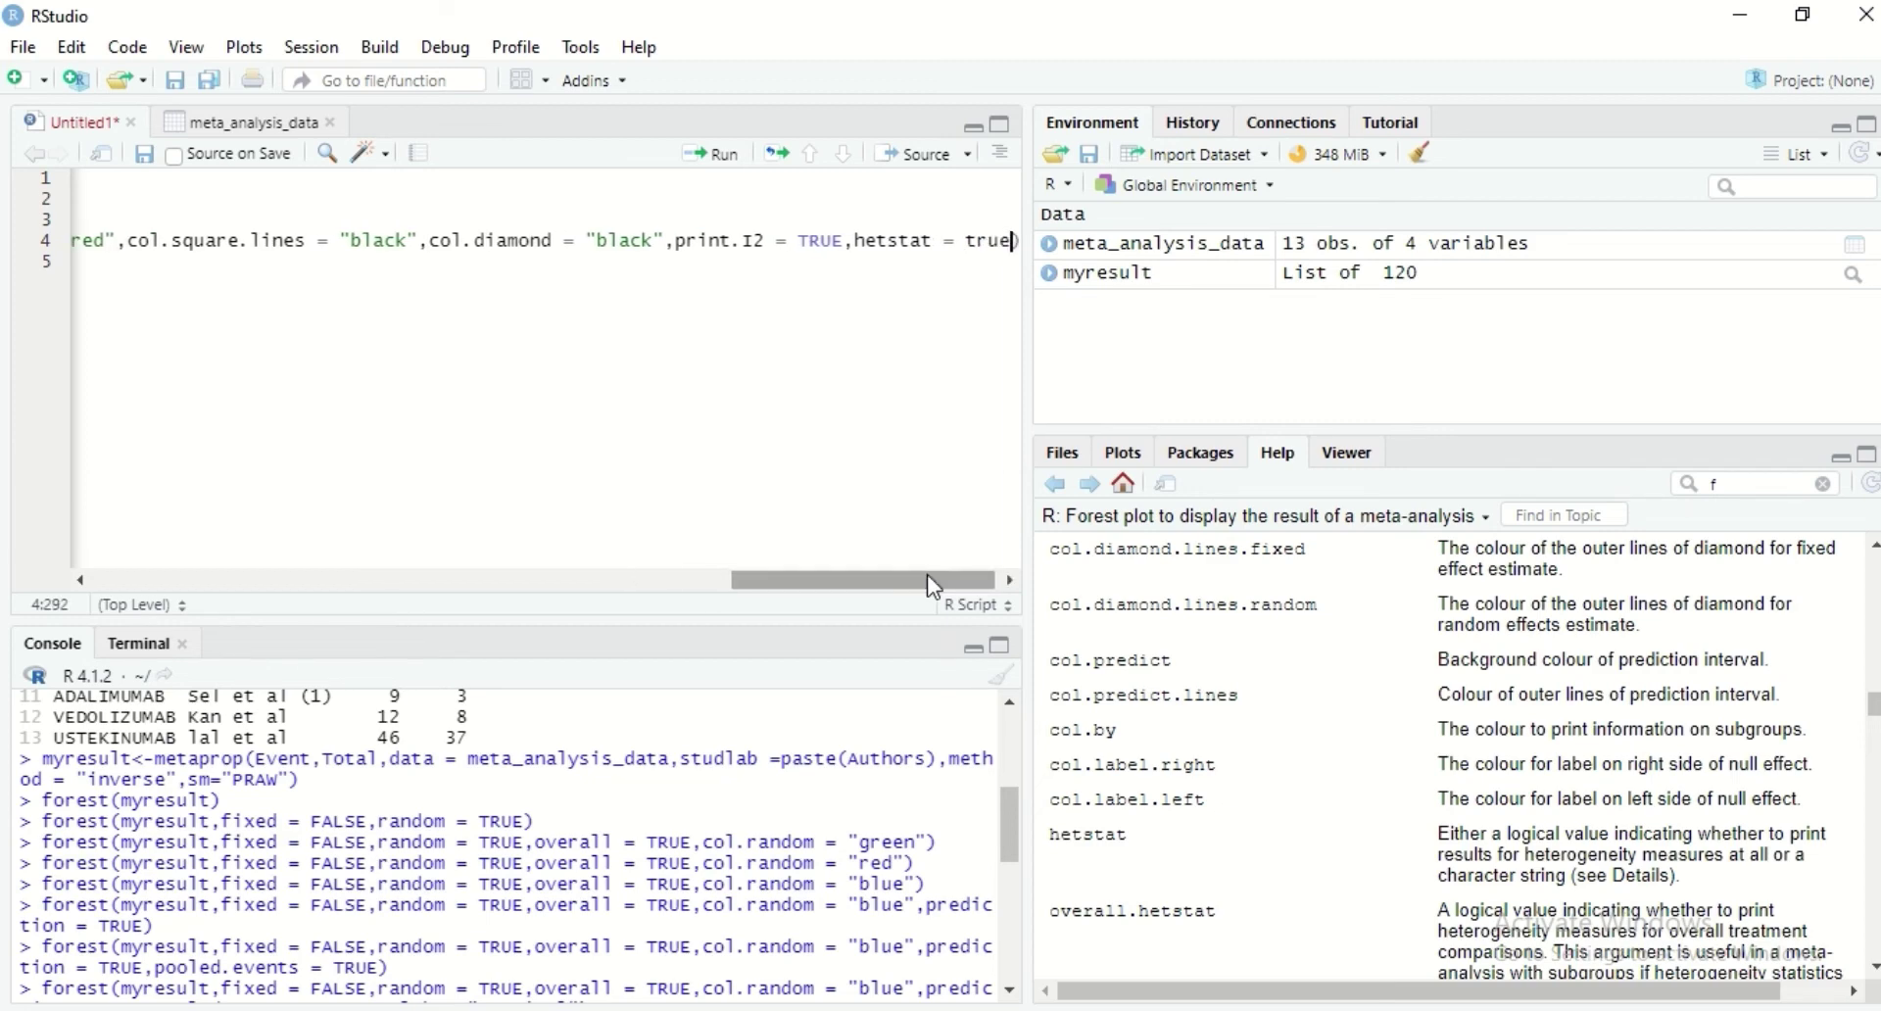
{"action": "key", "text": "Return"}
- Add overall.hetstat = TRUE after hetstat in the forest call
{"action": "type", "text": ","}
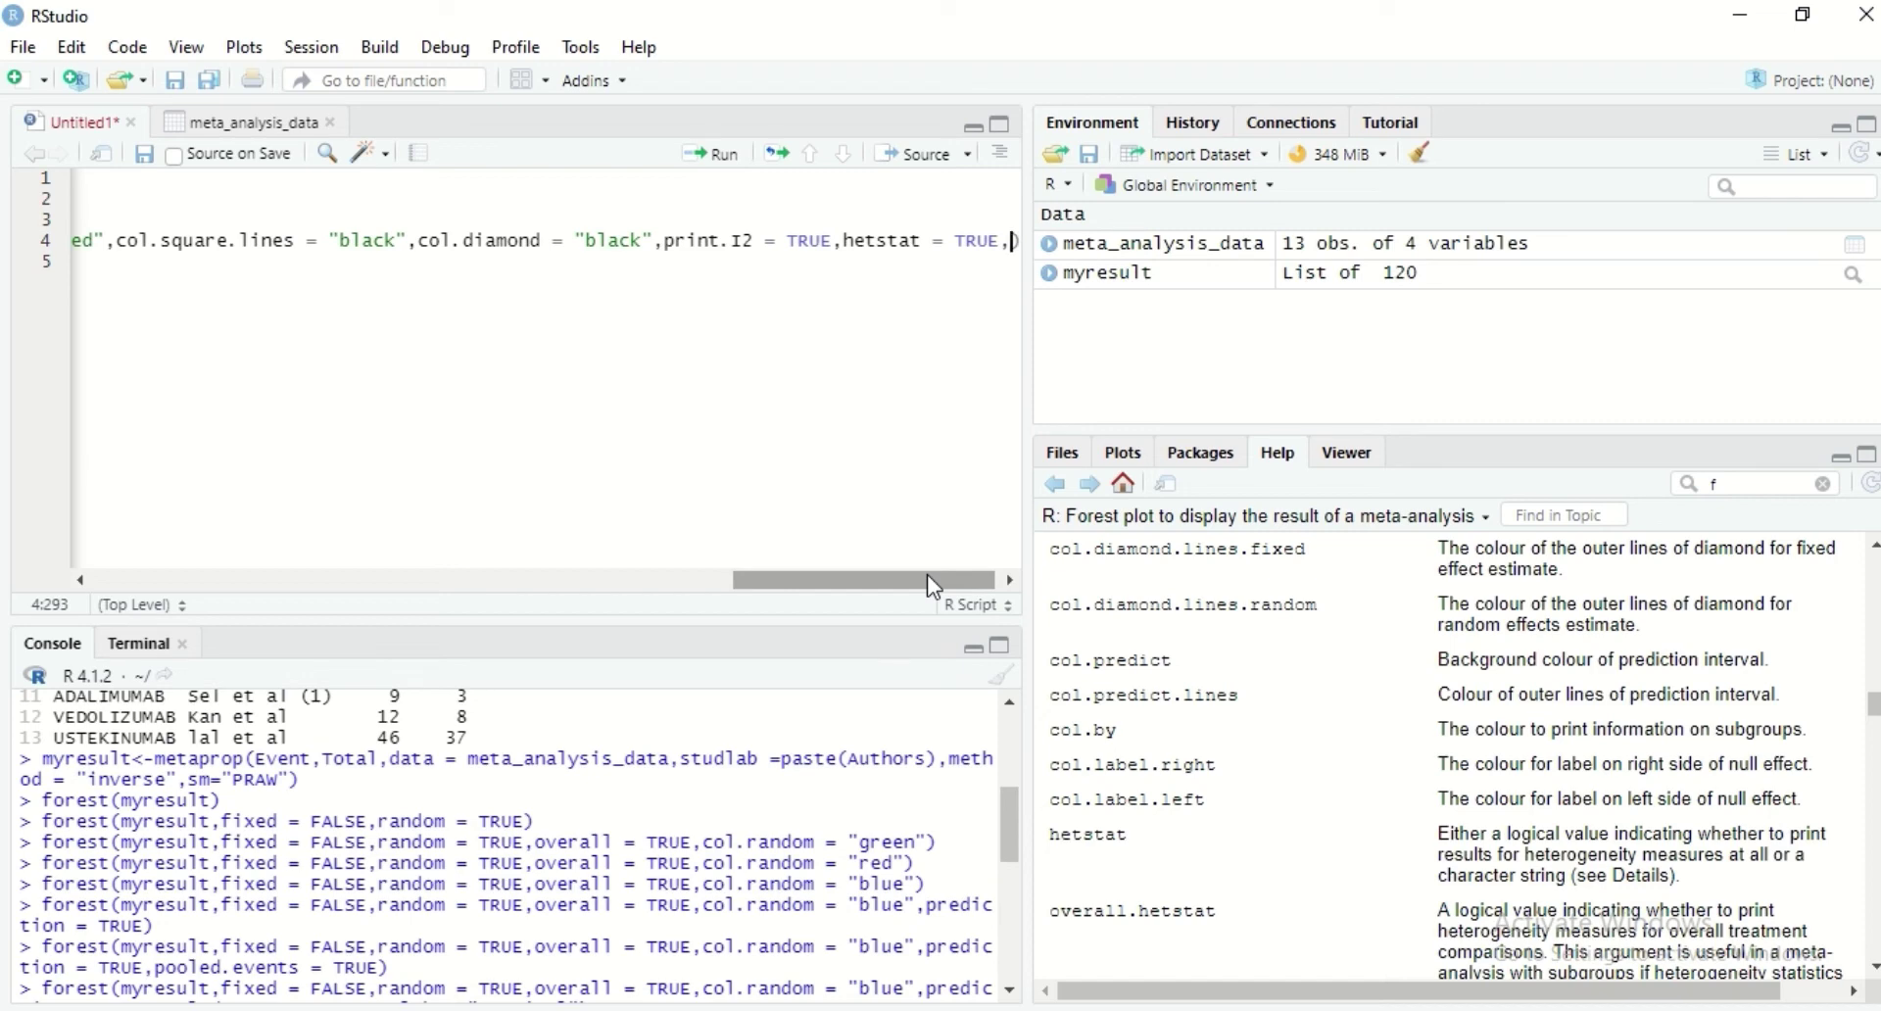
{"action": "type", "text": "over"}
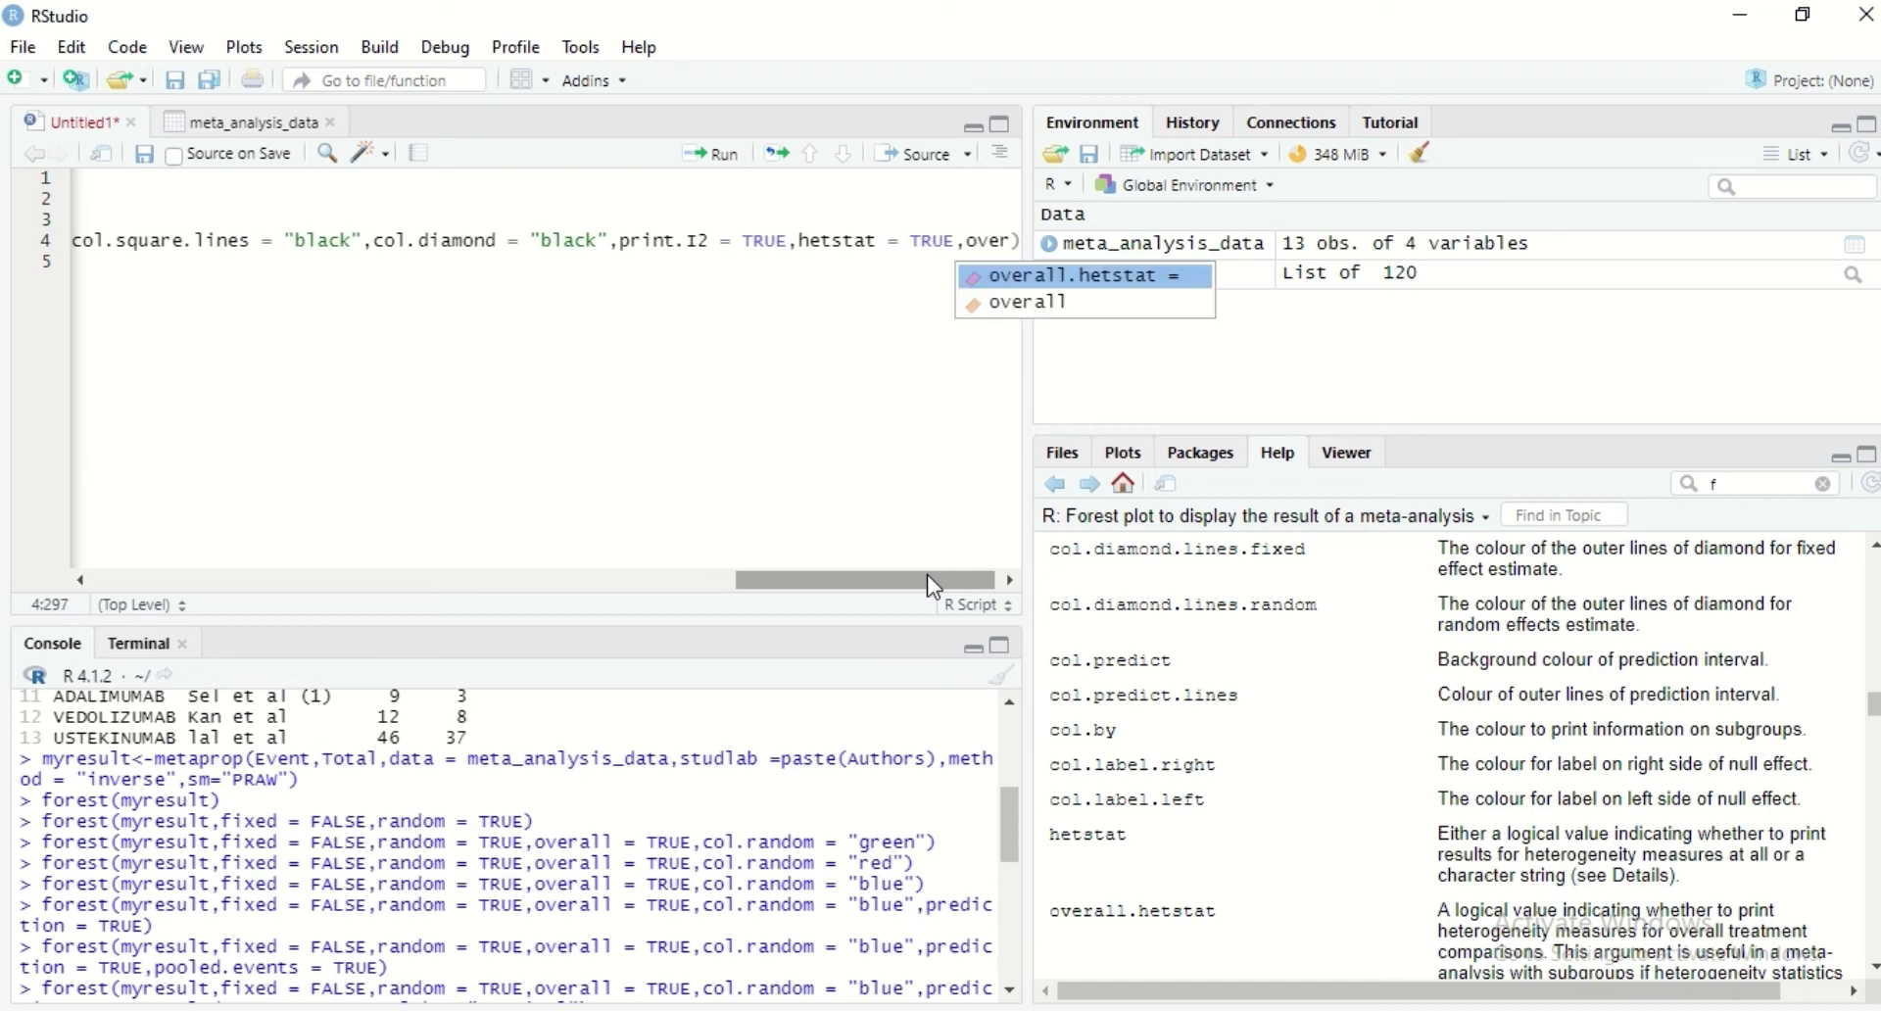
{"action": "key", "text": "Return"}
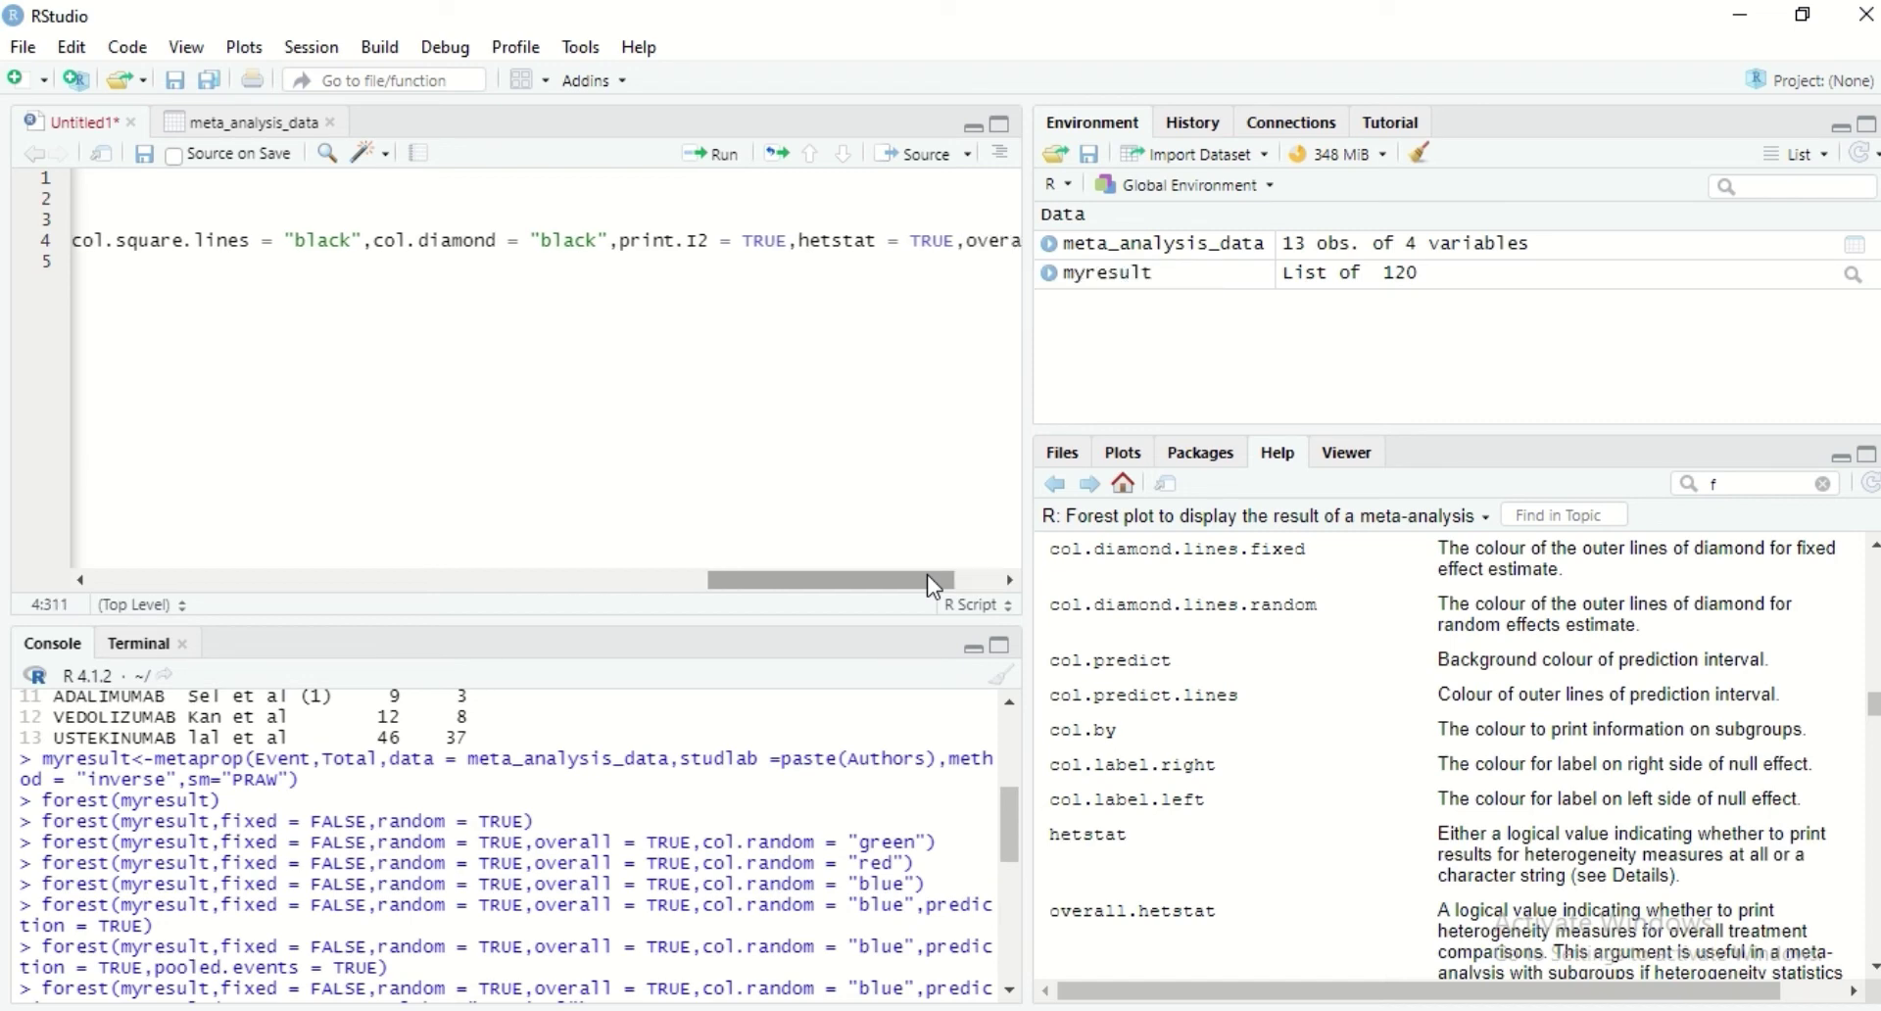
{"action": "left_click_drag", "start_coordinate": [927, 576], "coordinate": [972, 581]}
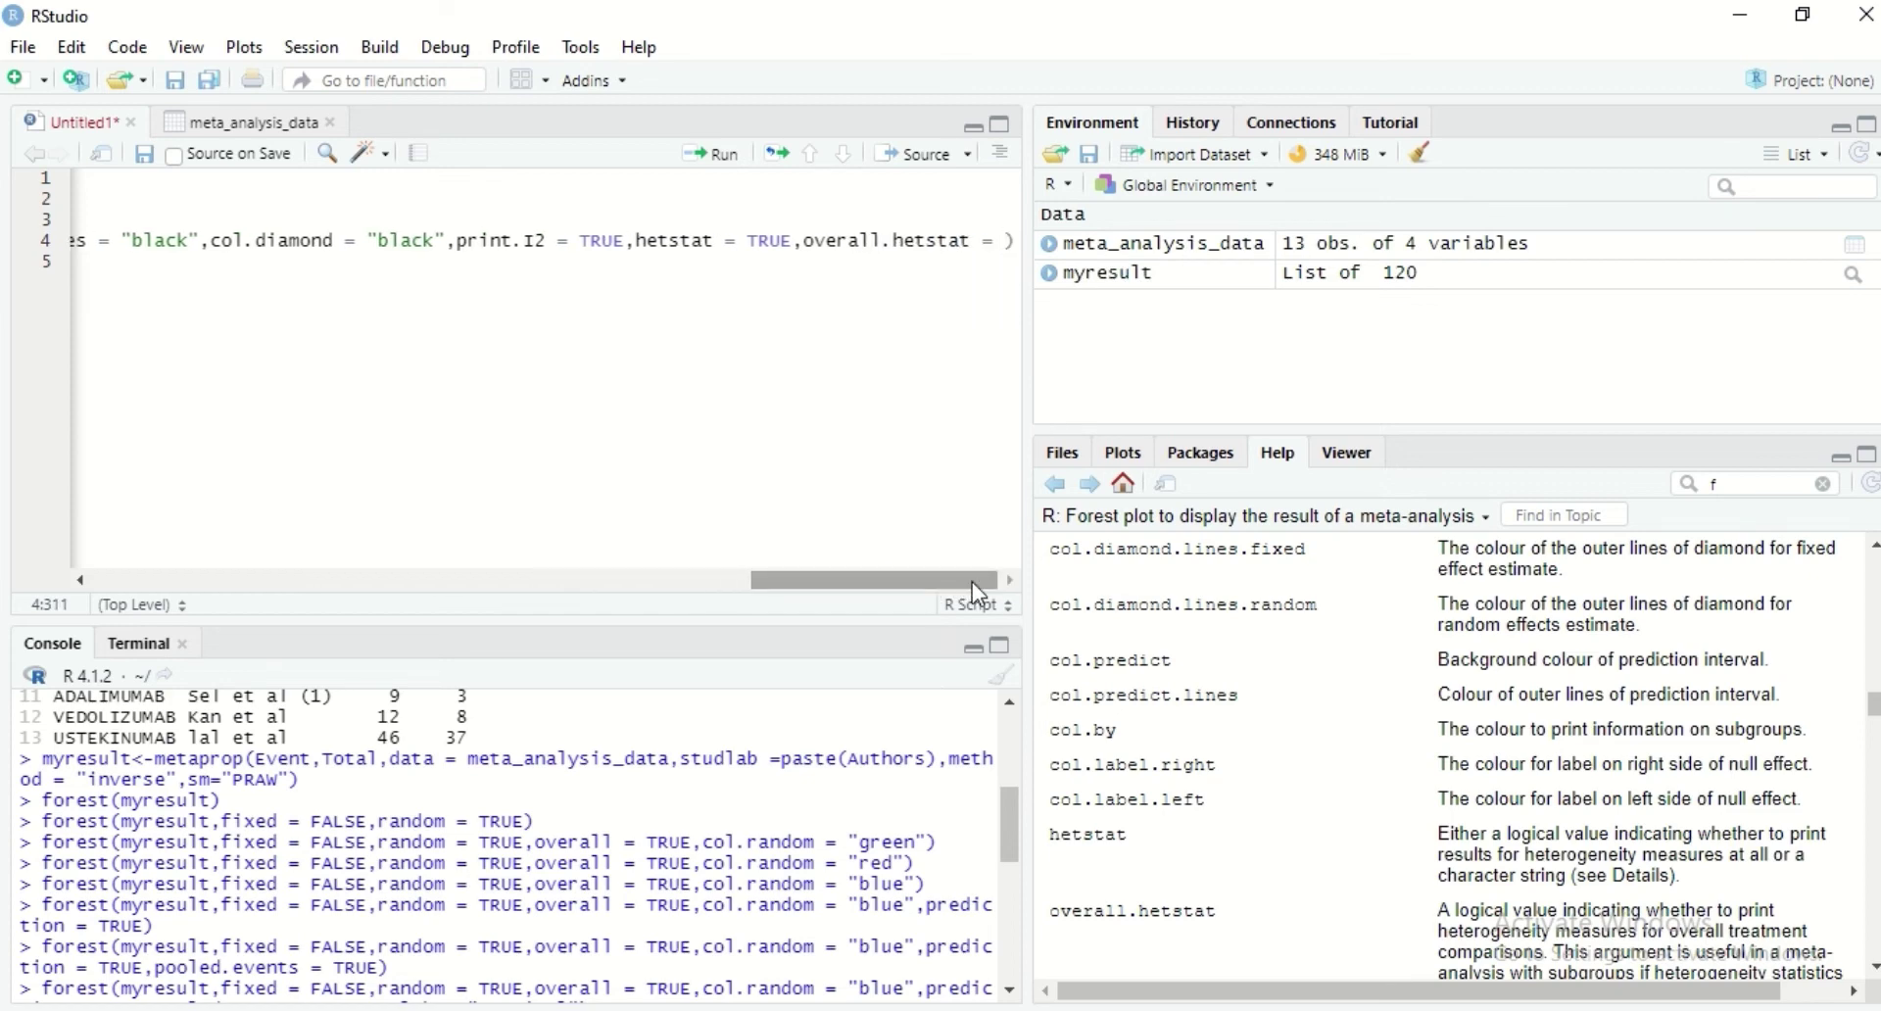
{"action": "type", "text": "TRUE"}
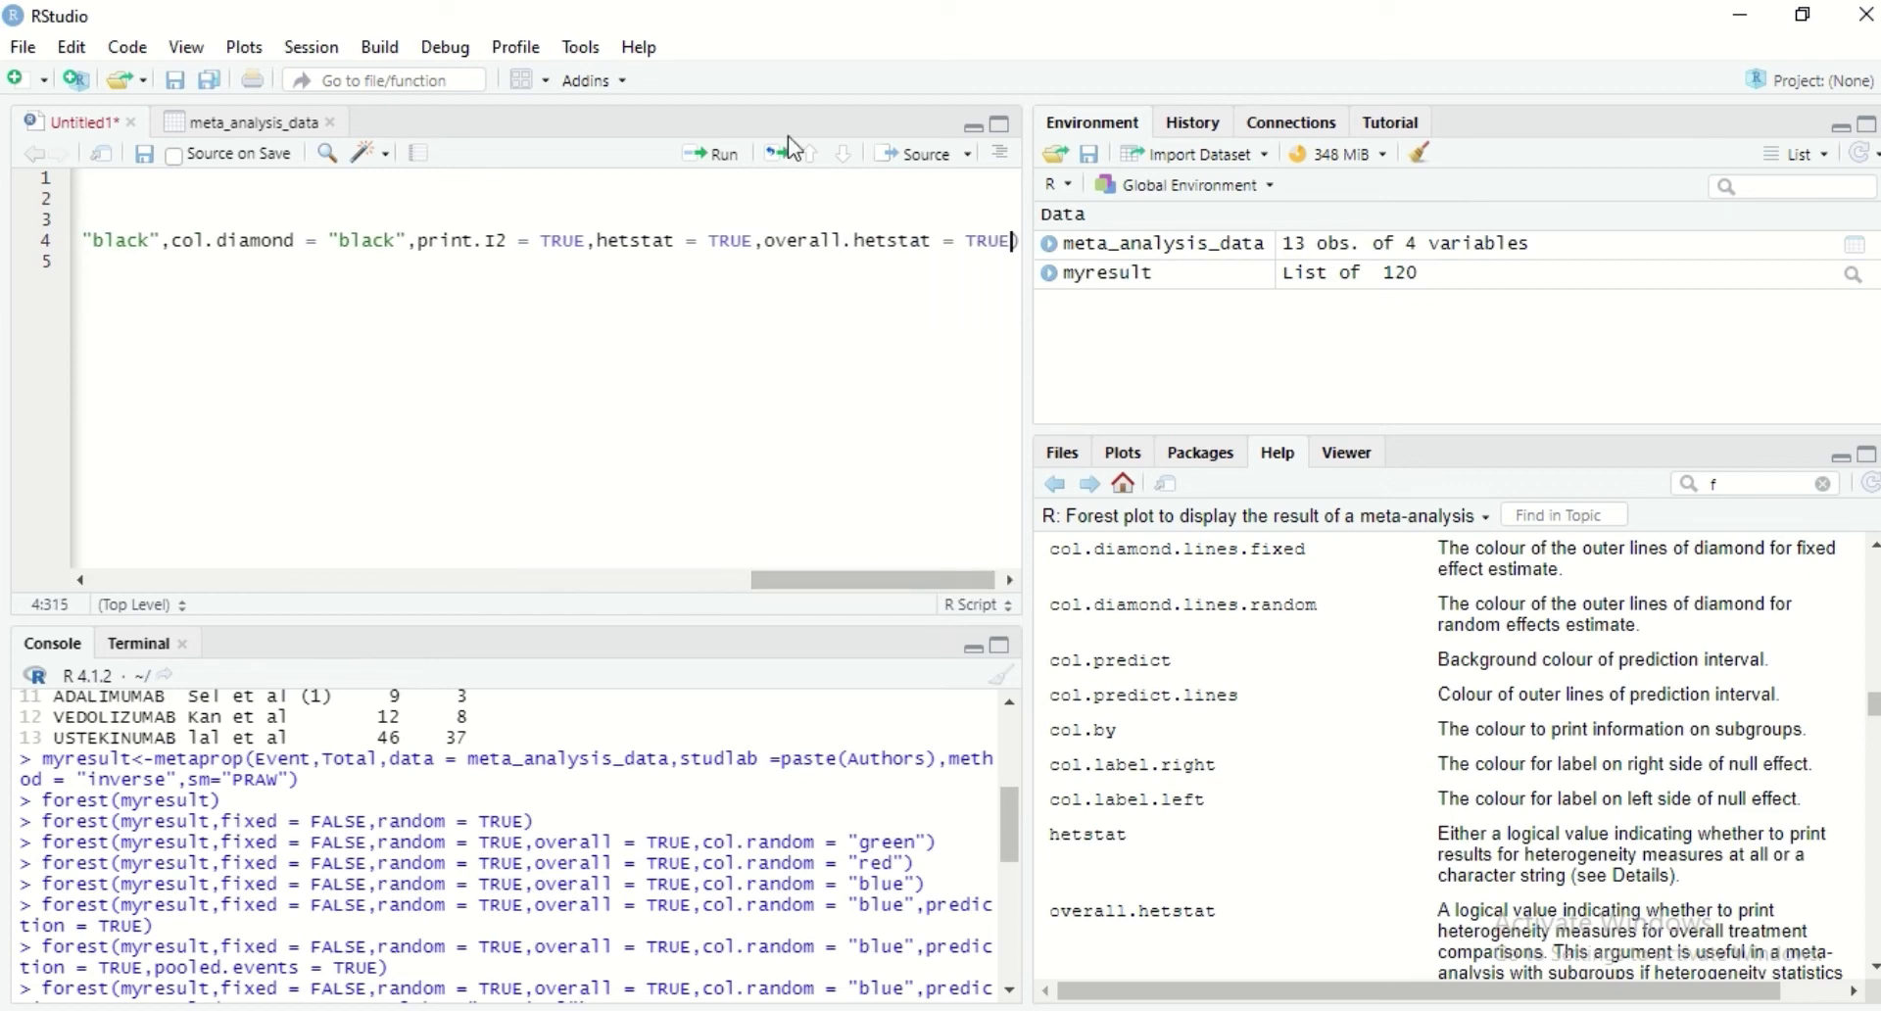
- Run the forest call with the hetstat and overall.hetstat arguments and inspect the enlarged forest plot
{"action": "left_click", "coordinate": [720, 155]}
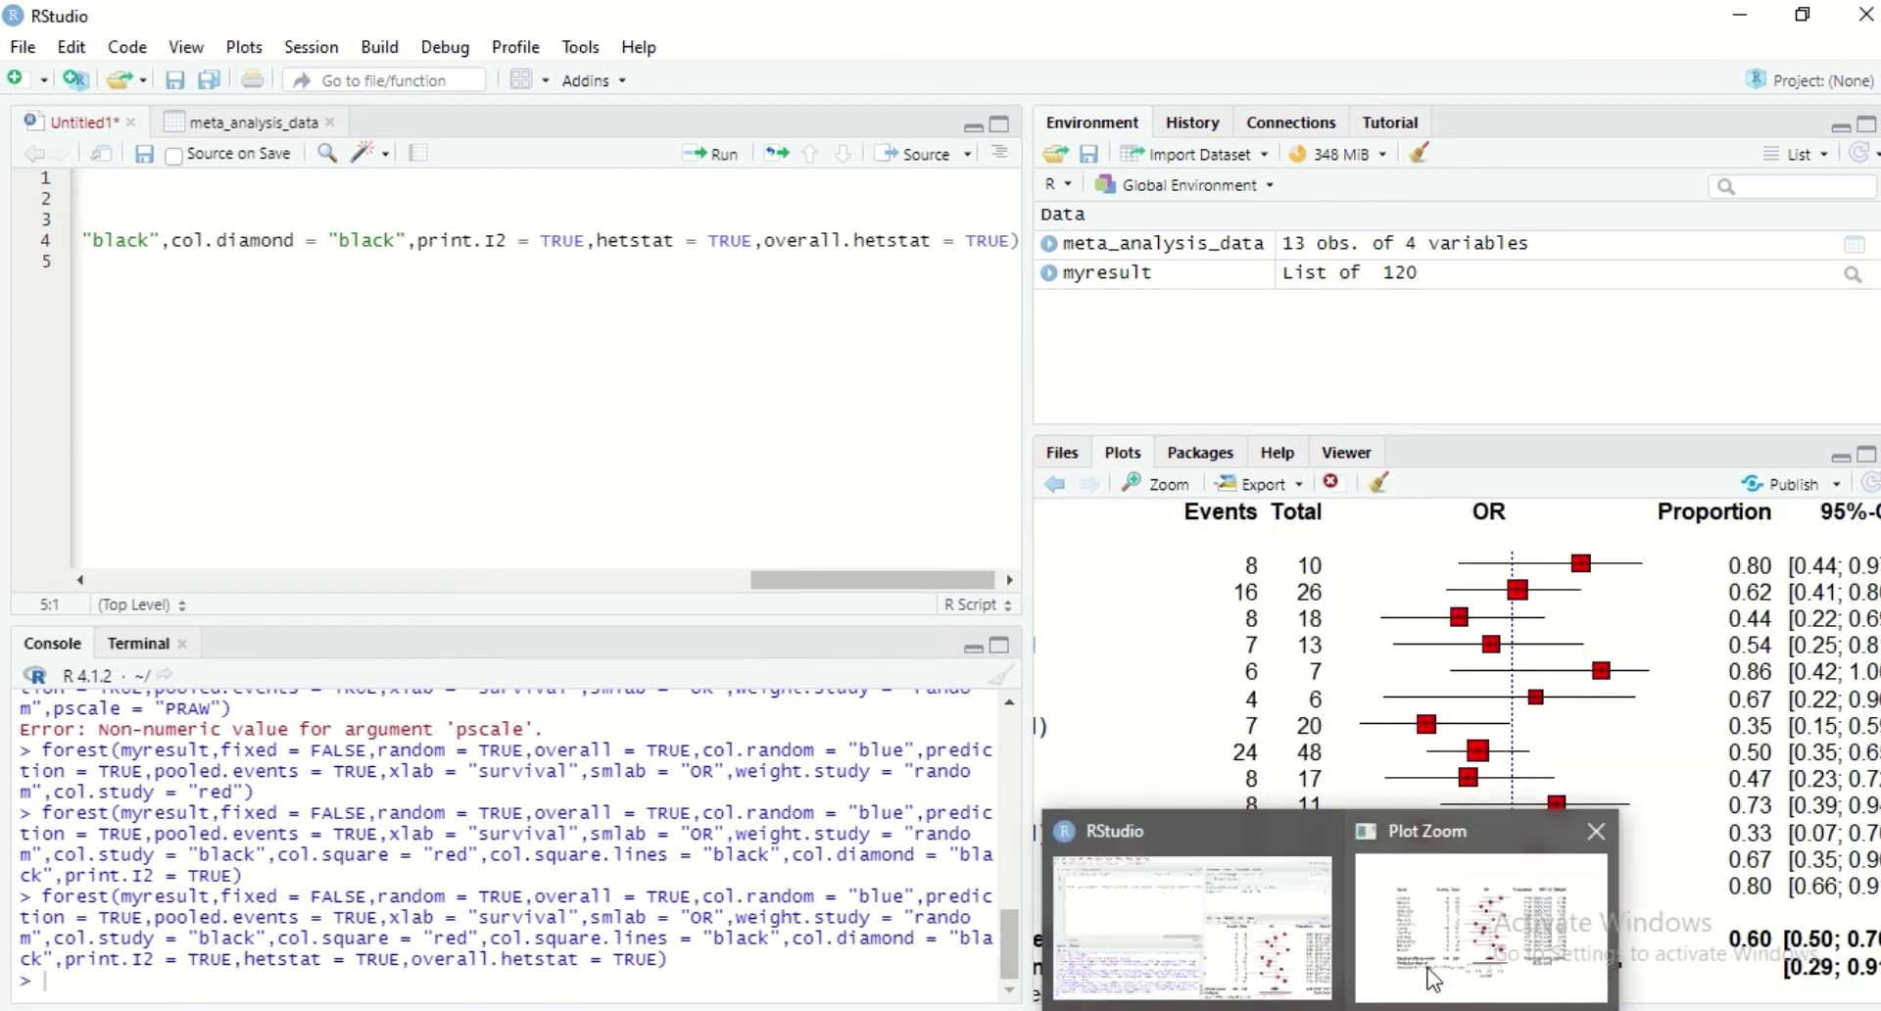
{"action": "left_click", "coordinate": [1432, 977]}
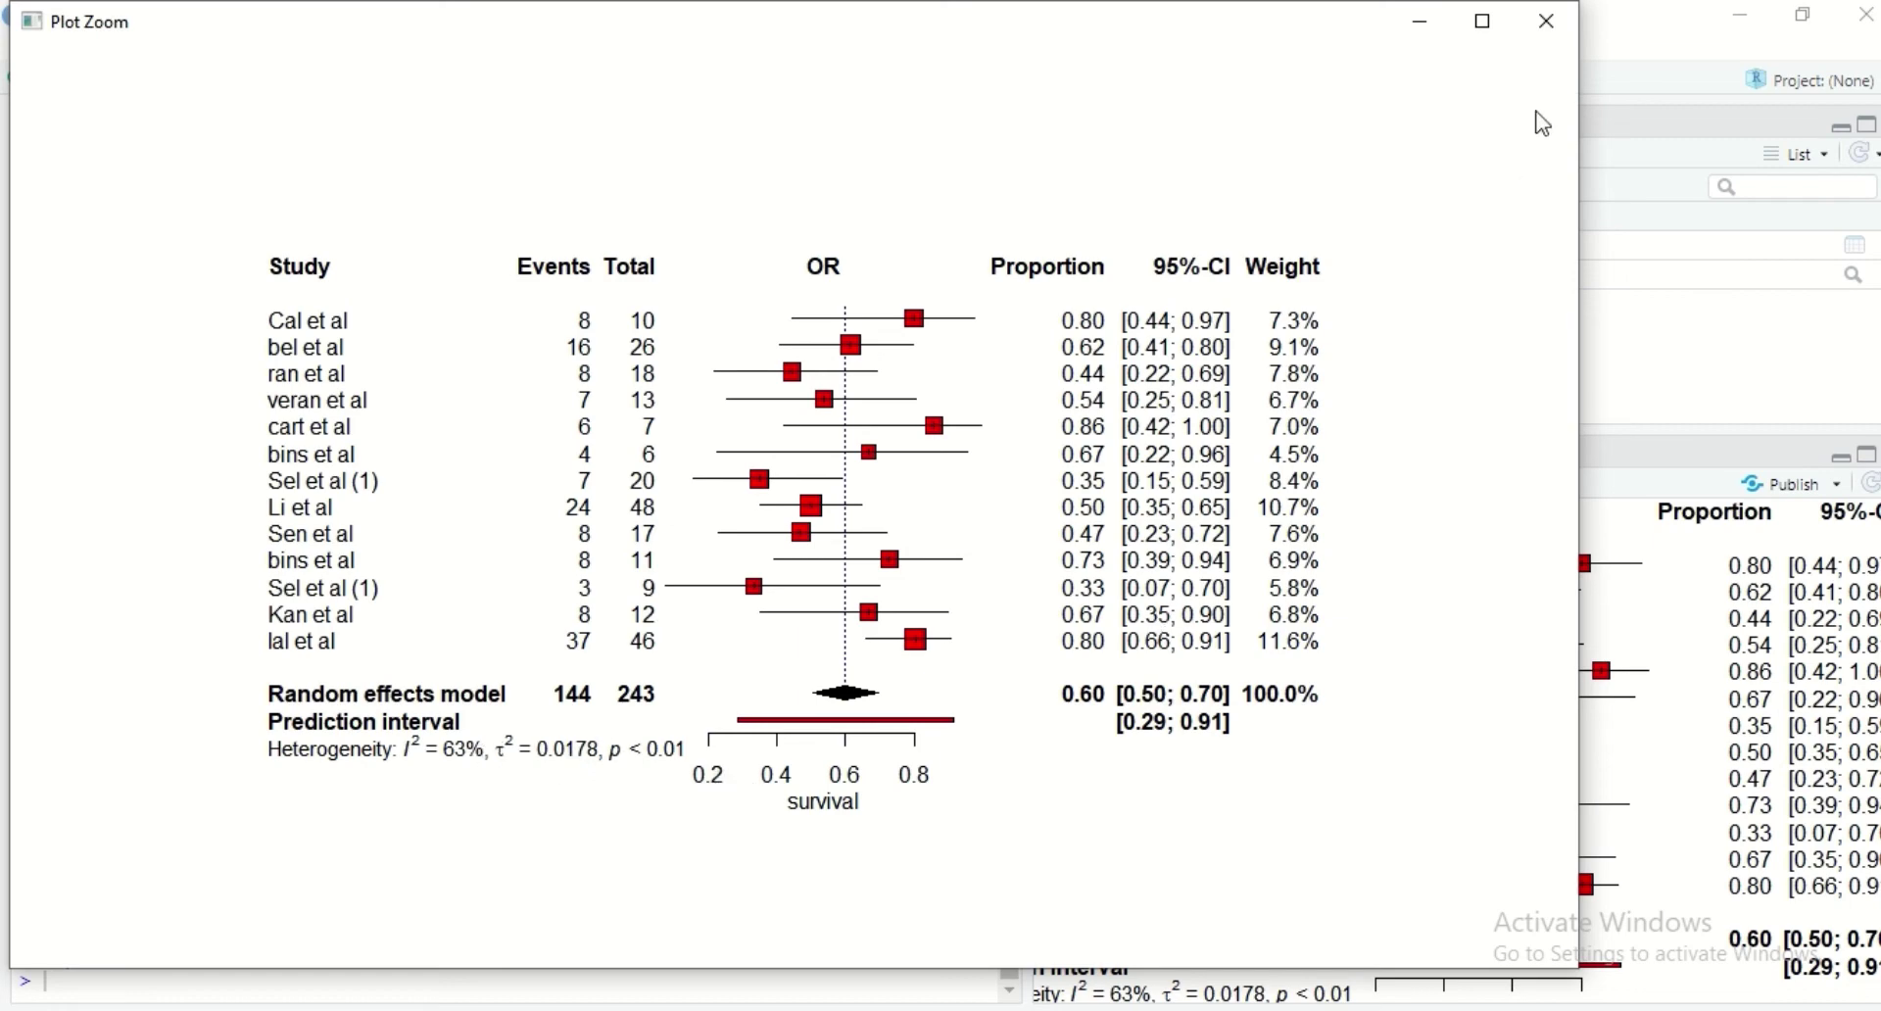
{"action": "left_click", "coordinate": [1401, 24]}
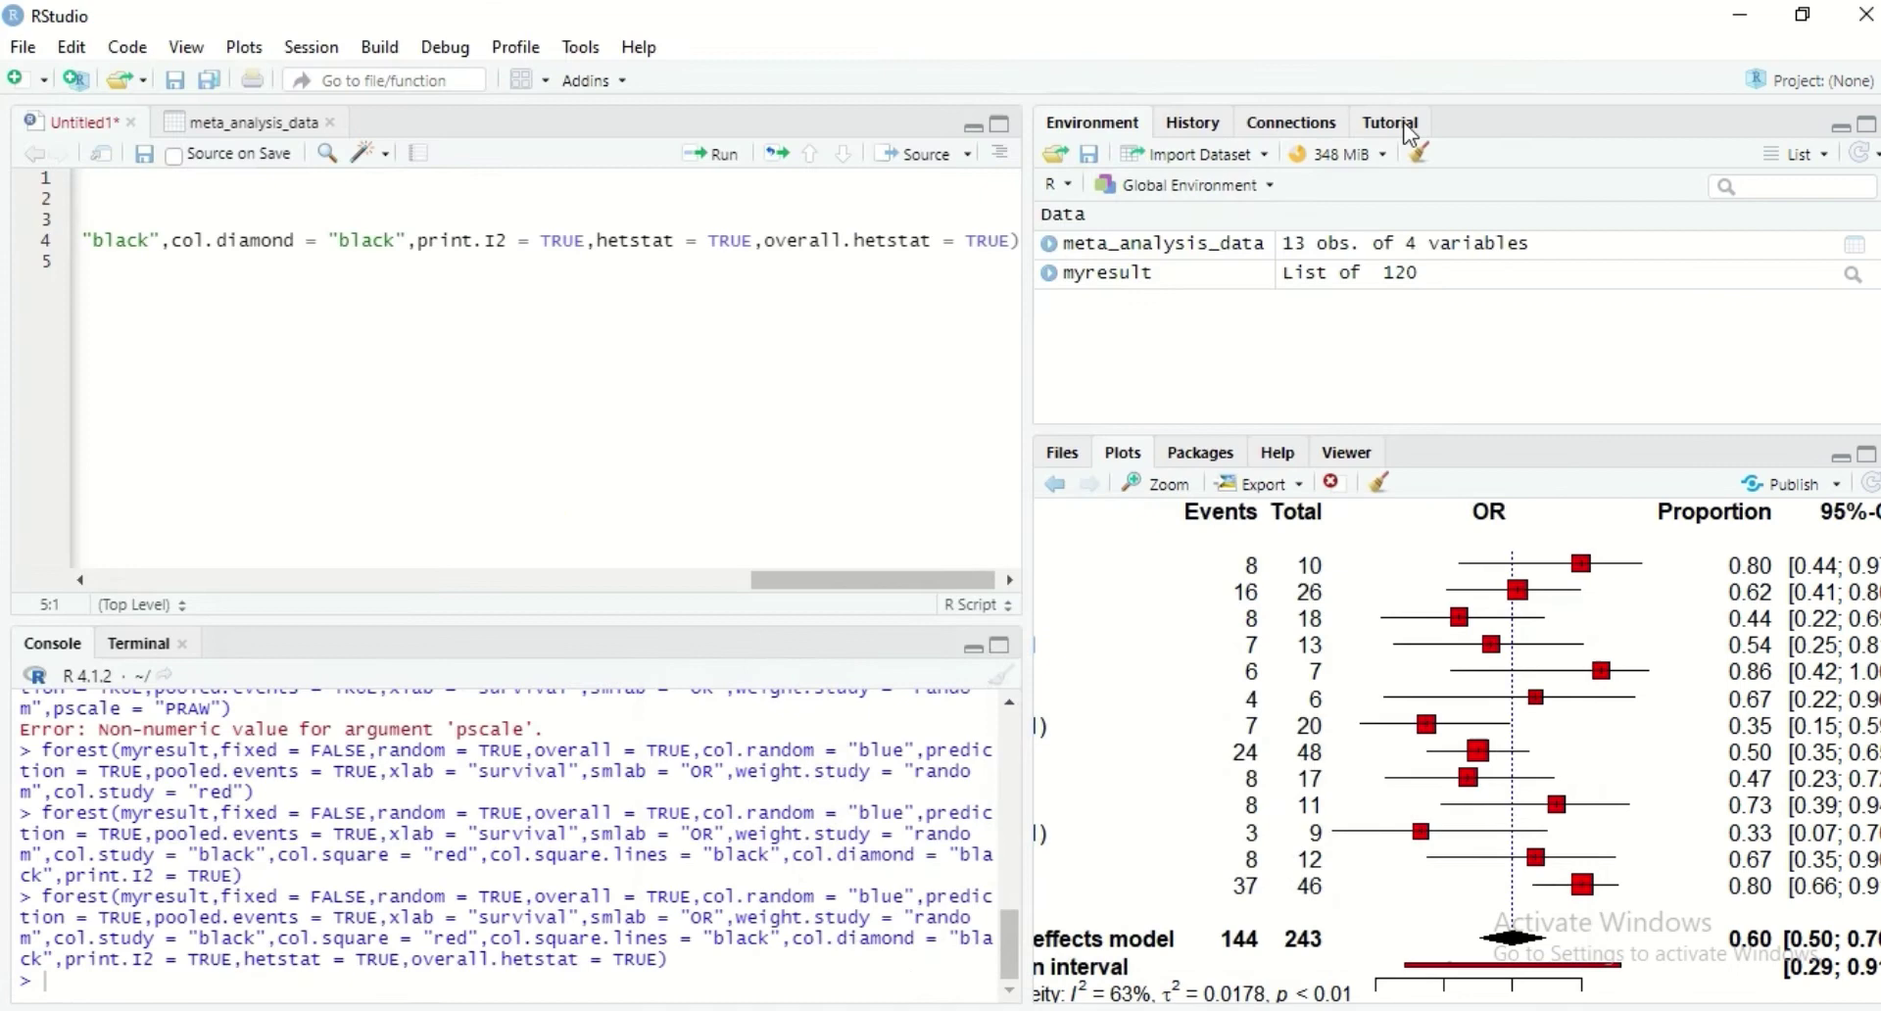
- Look up hetlab in the forest help, add hetlab = TRUE after overall.hetstat in the forest call and run it
{"action": "left_click", "coordinate": [1277, 457]}
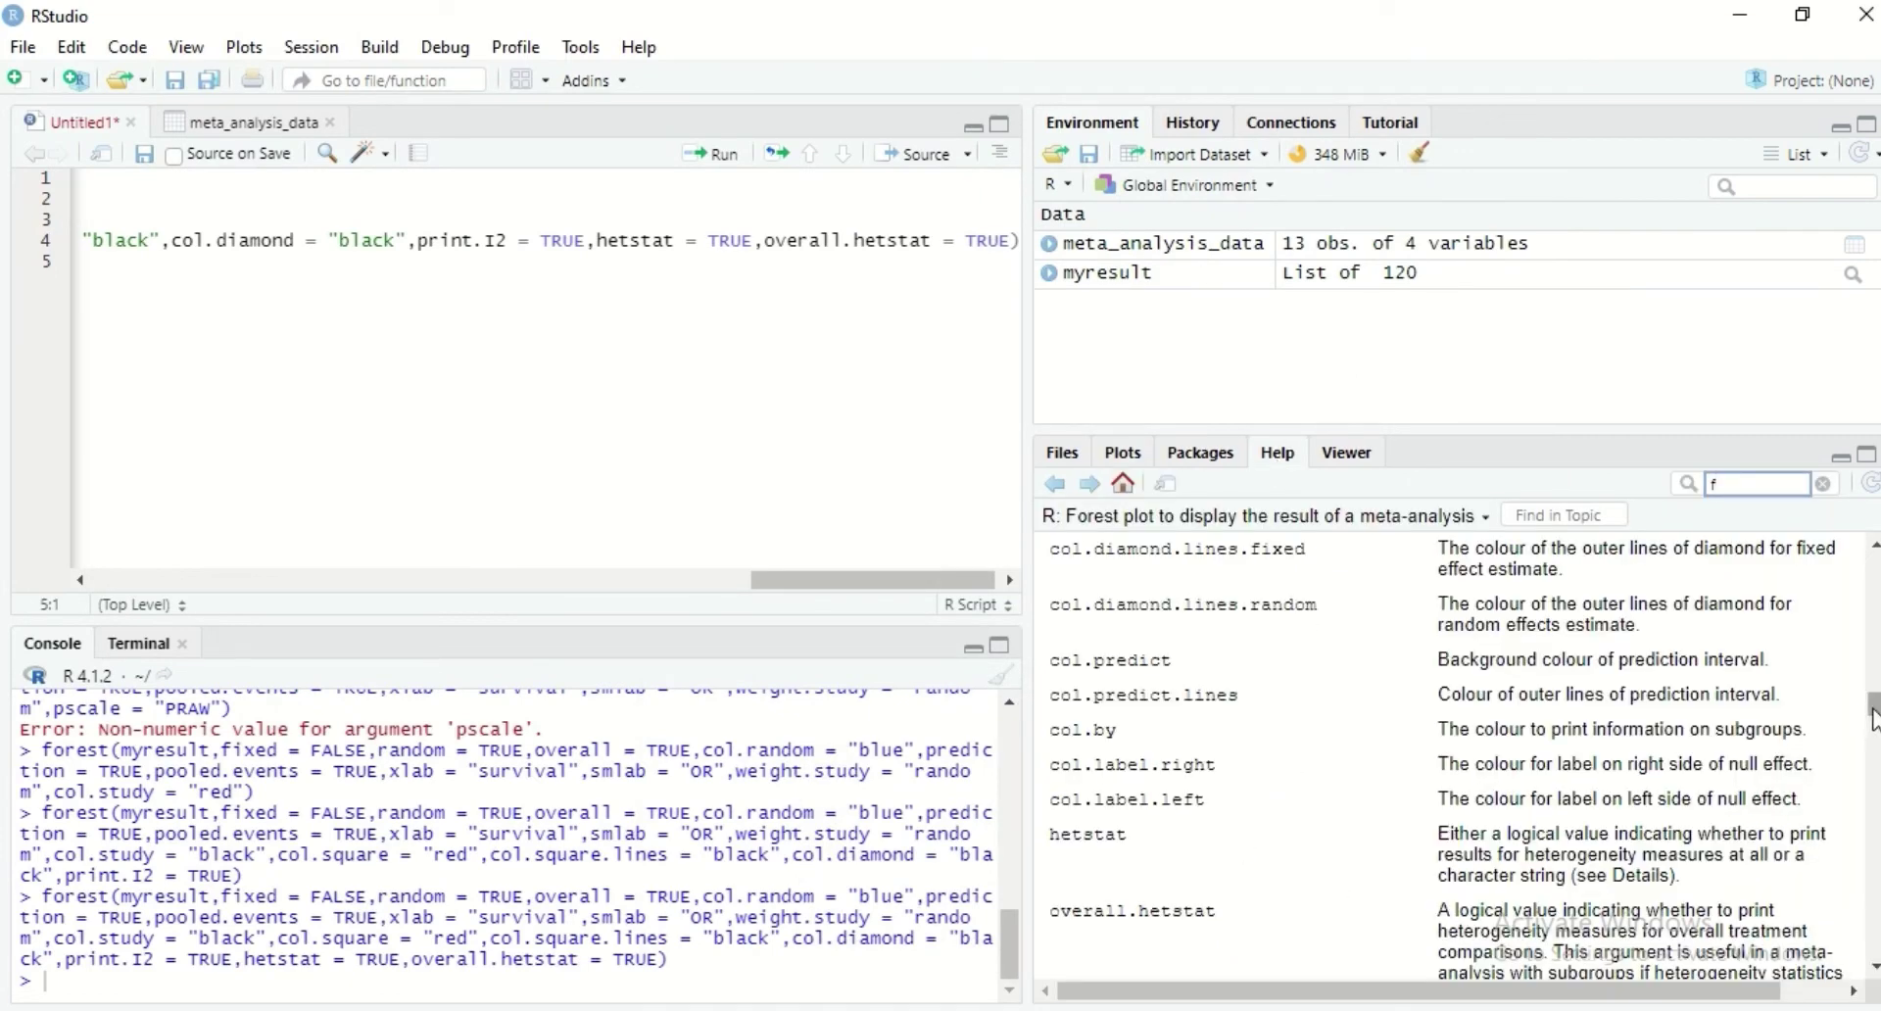
{"action": "left_click_drag", "start_coordinate": [1873, 718], "coordinate": [1873, 724]}
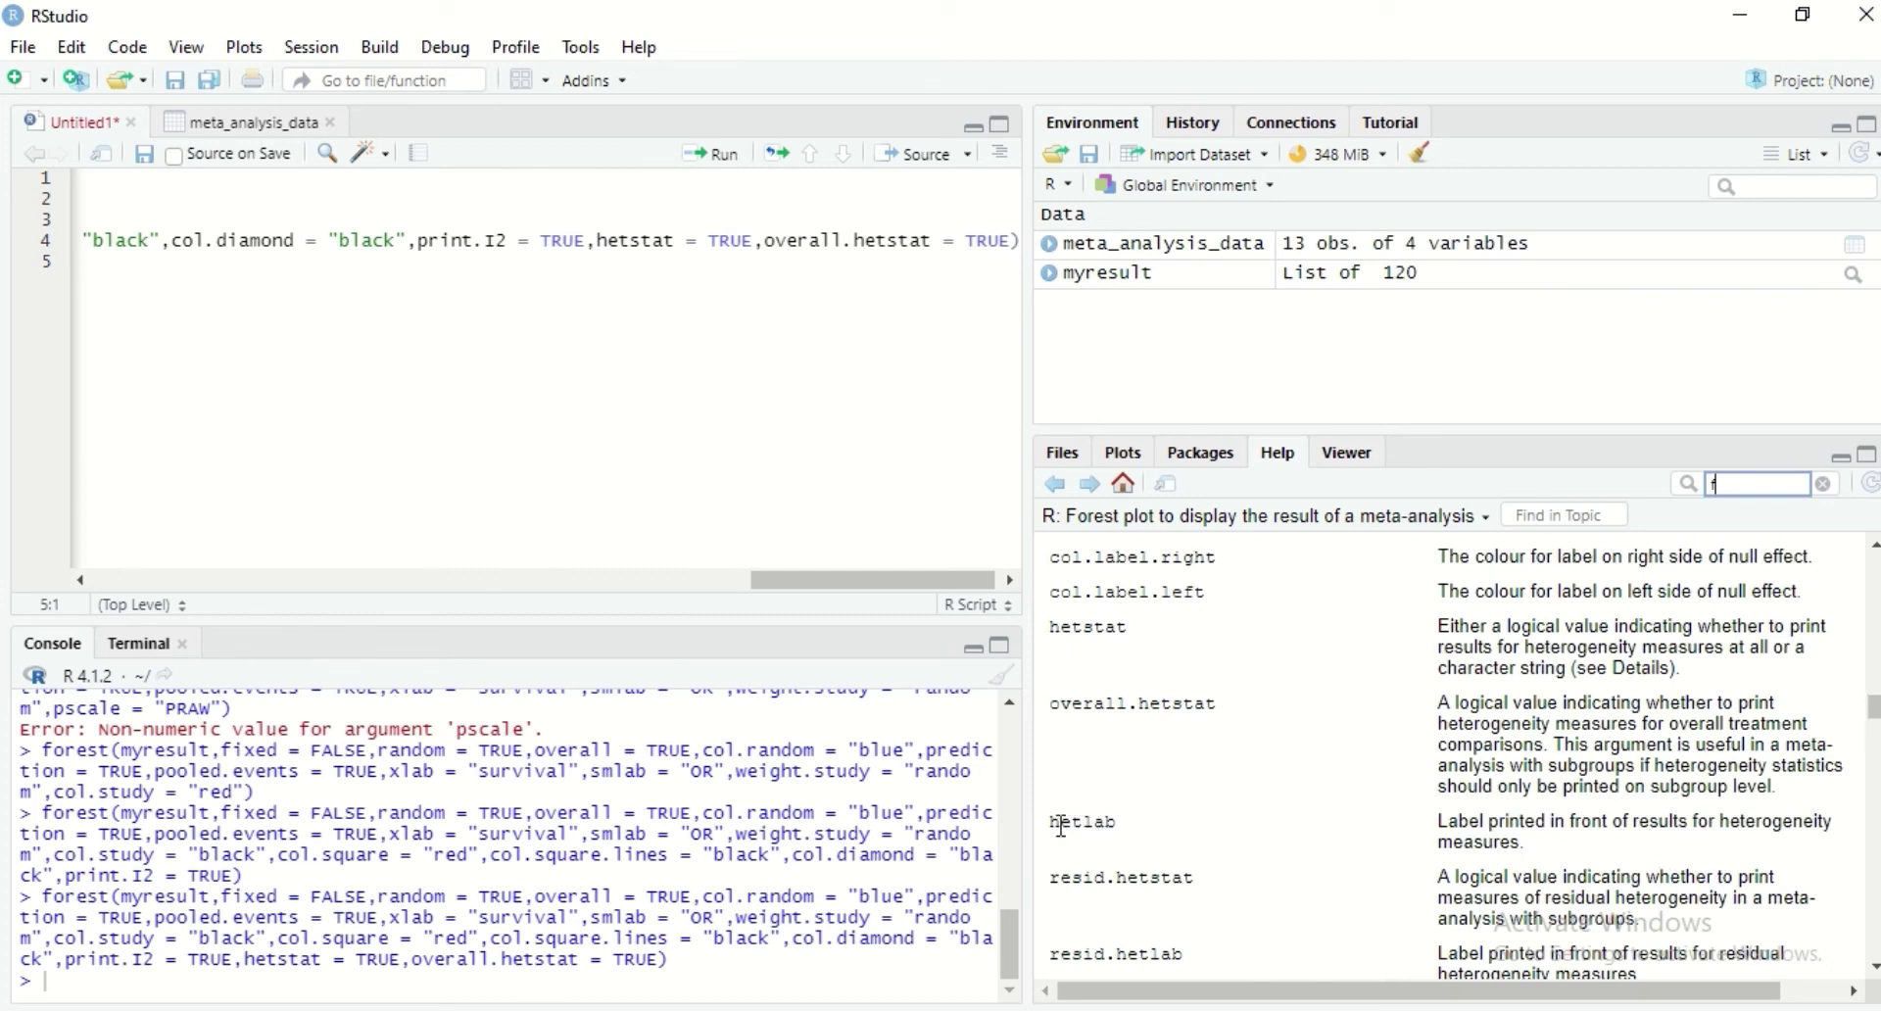
{"action": "left_click", "coordinate": [1011, 239]}
{"action": "type", "text": ",HE"}
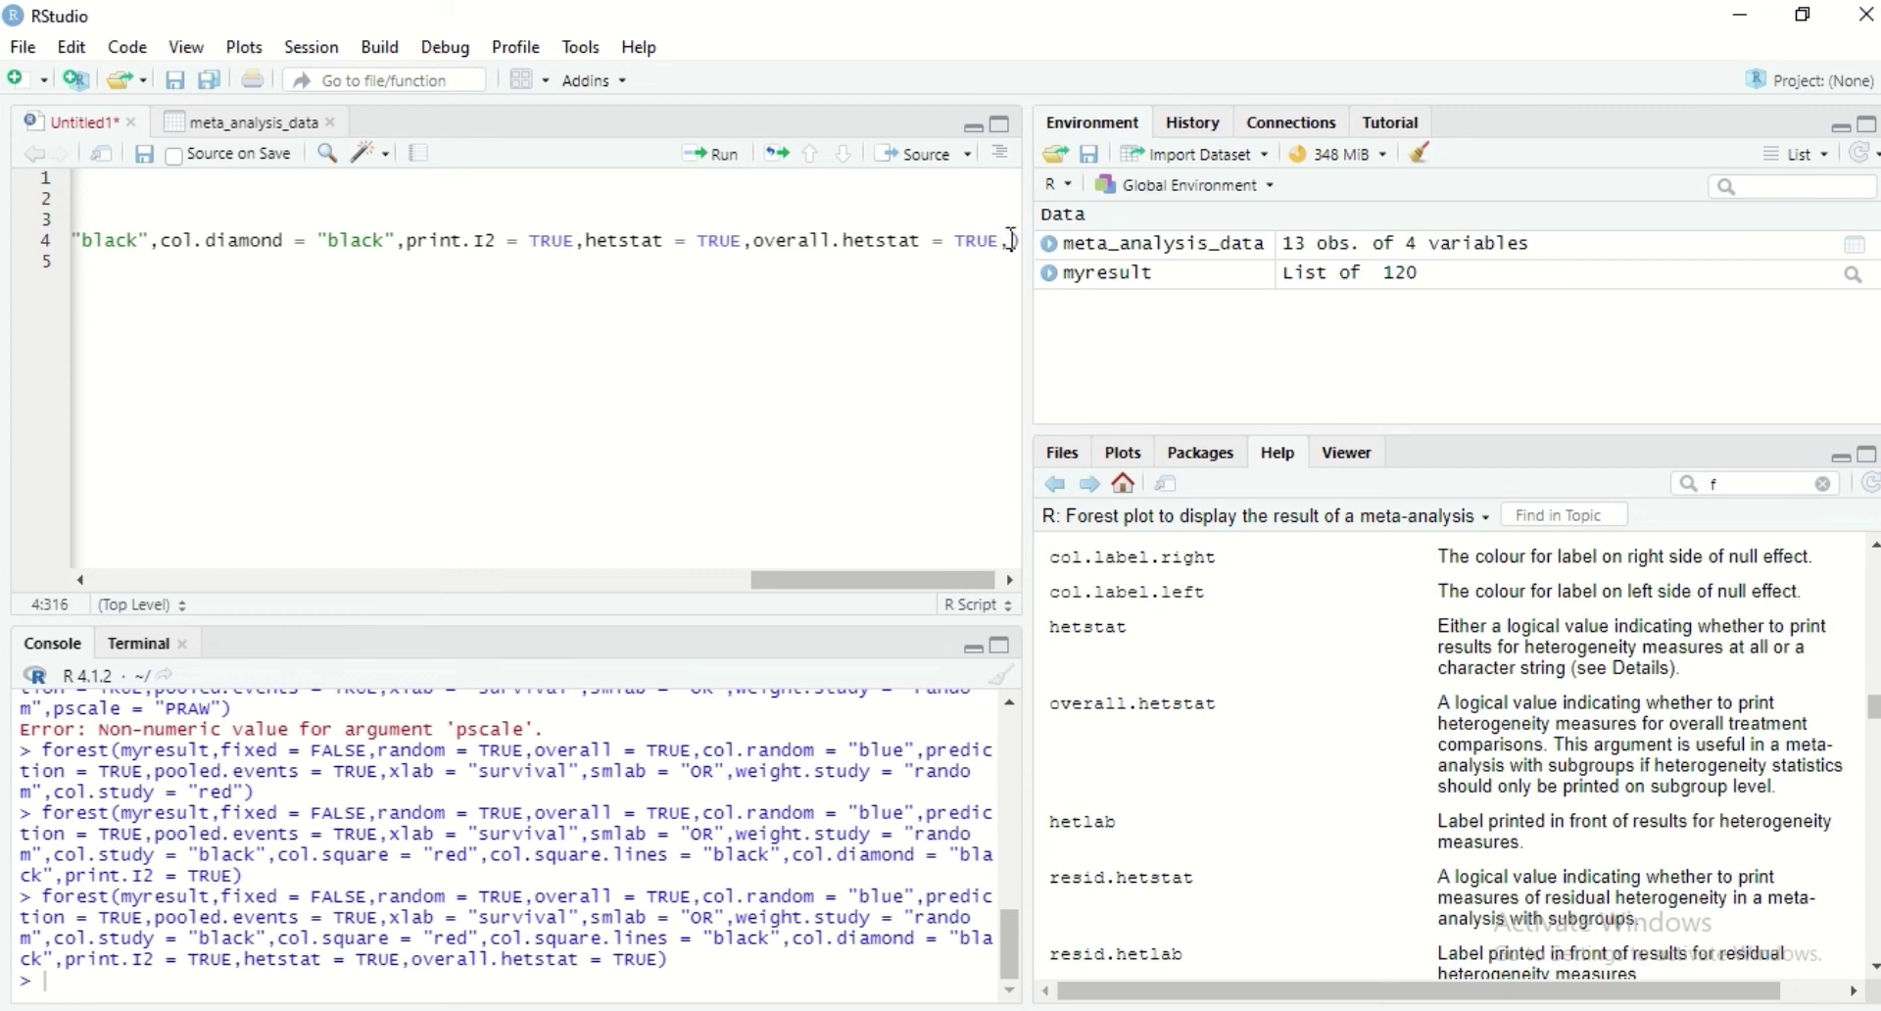
{"action": "key", "text": "BackSpace"}
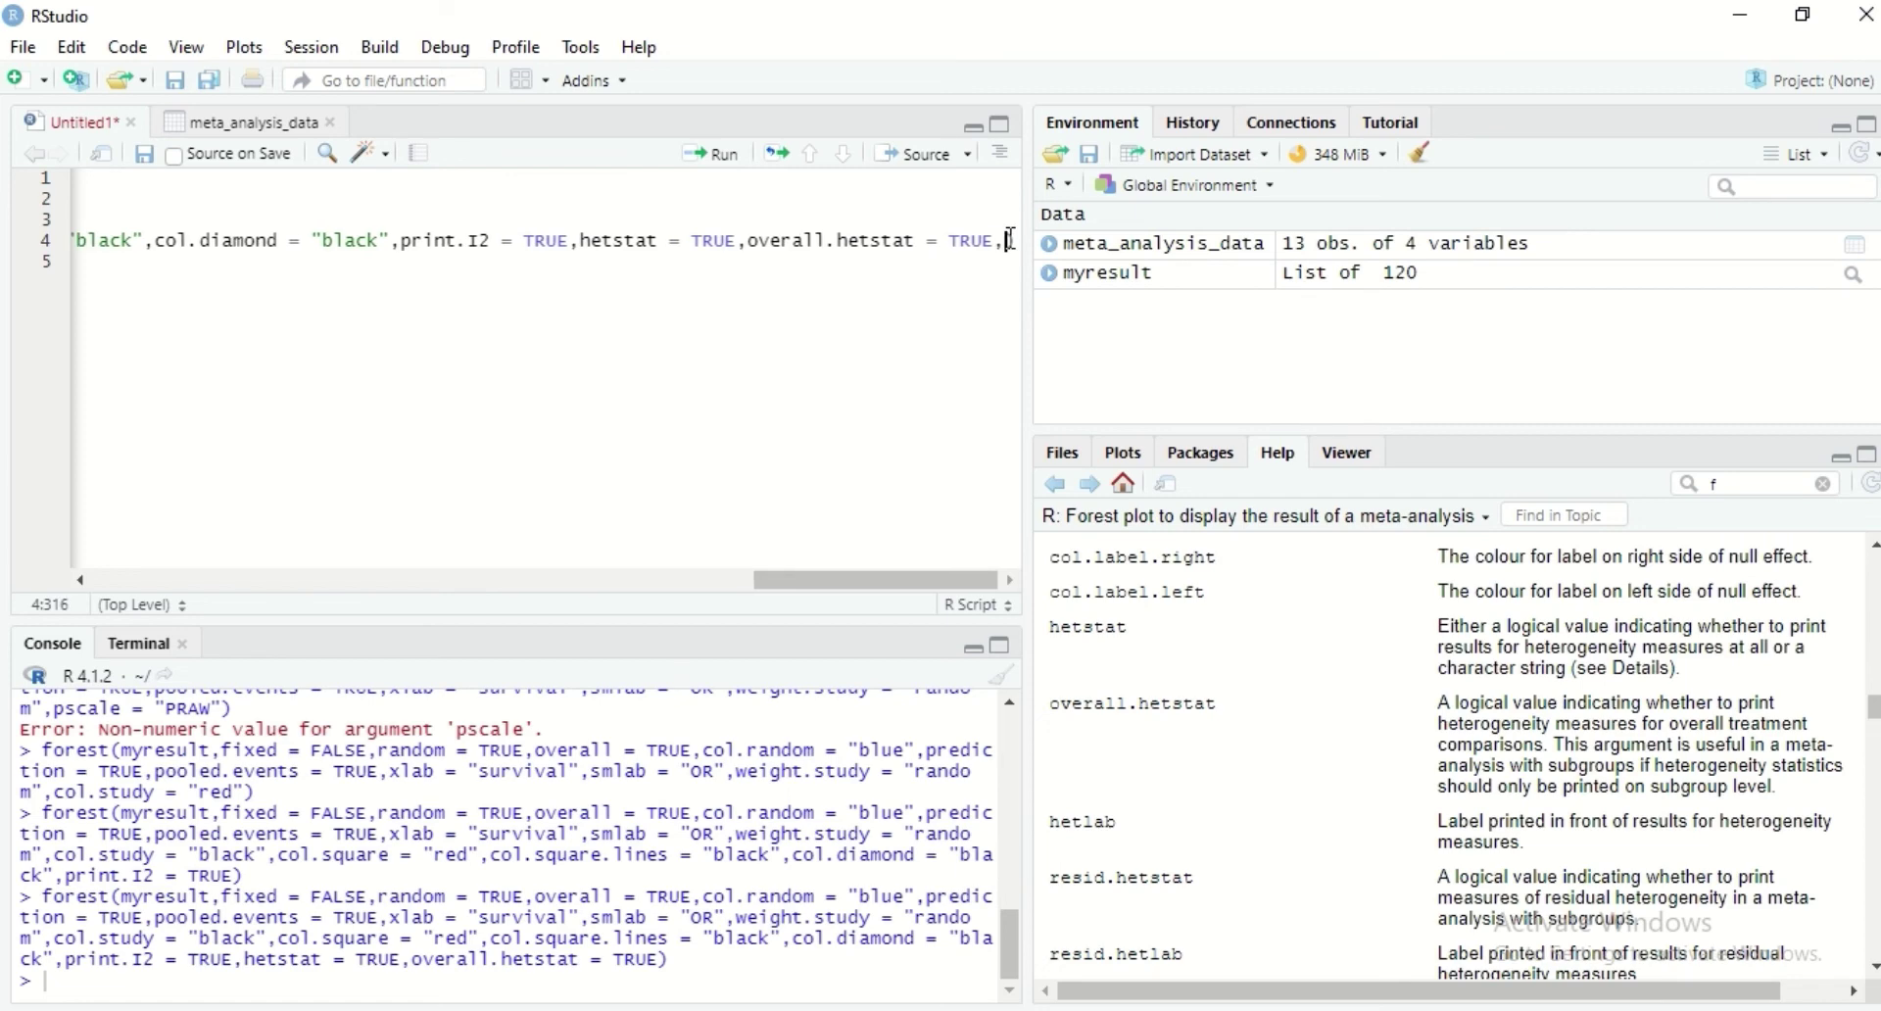
{"action": "type", "text": "hetl"}
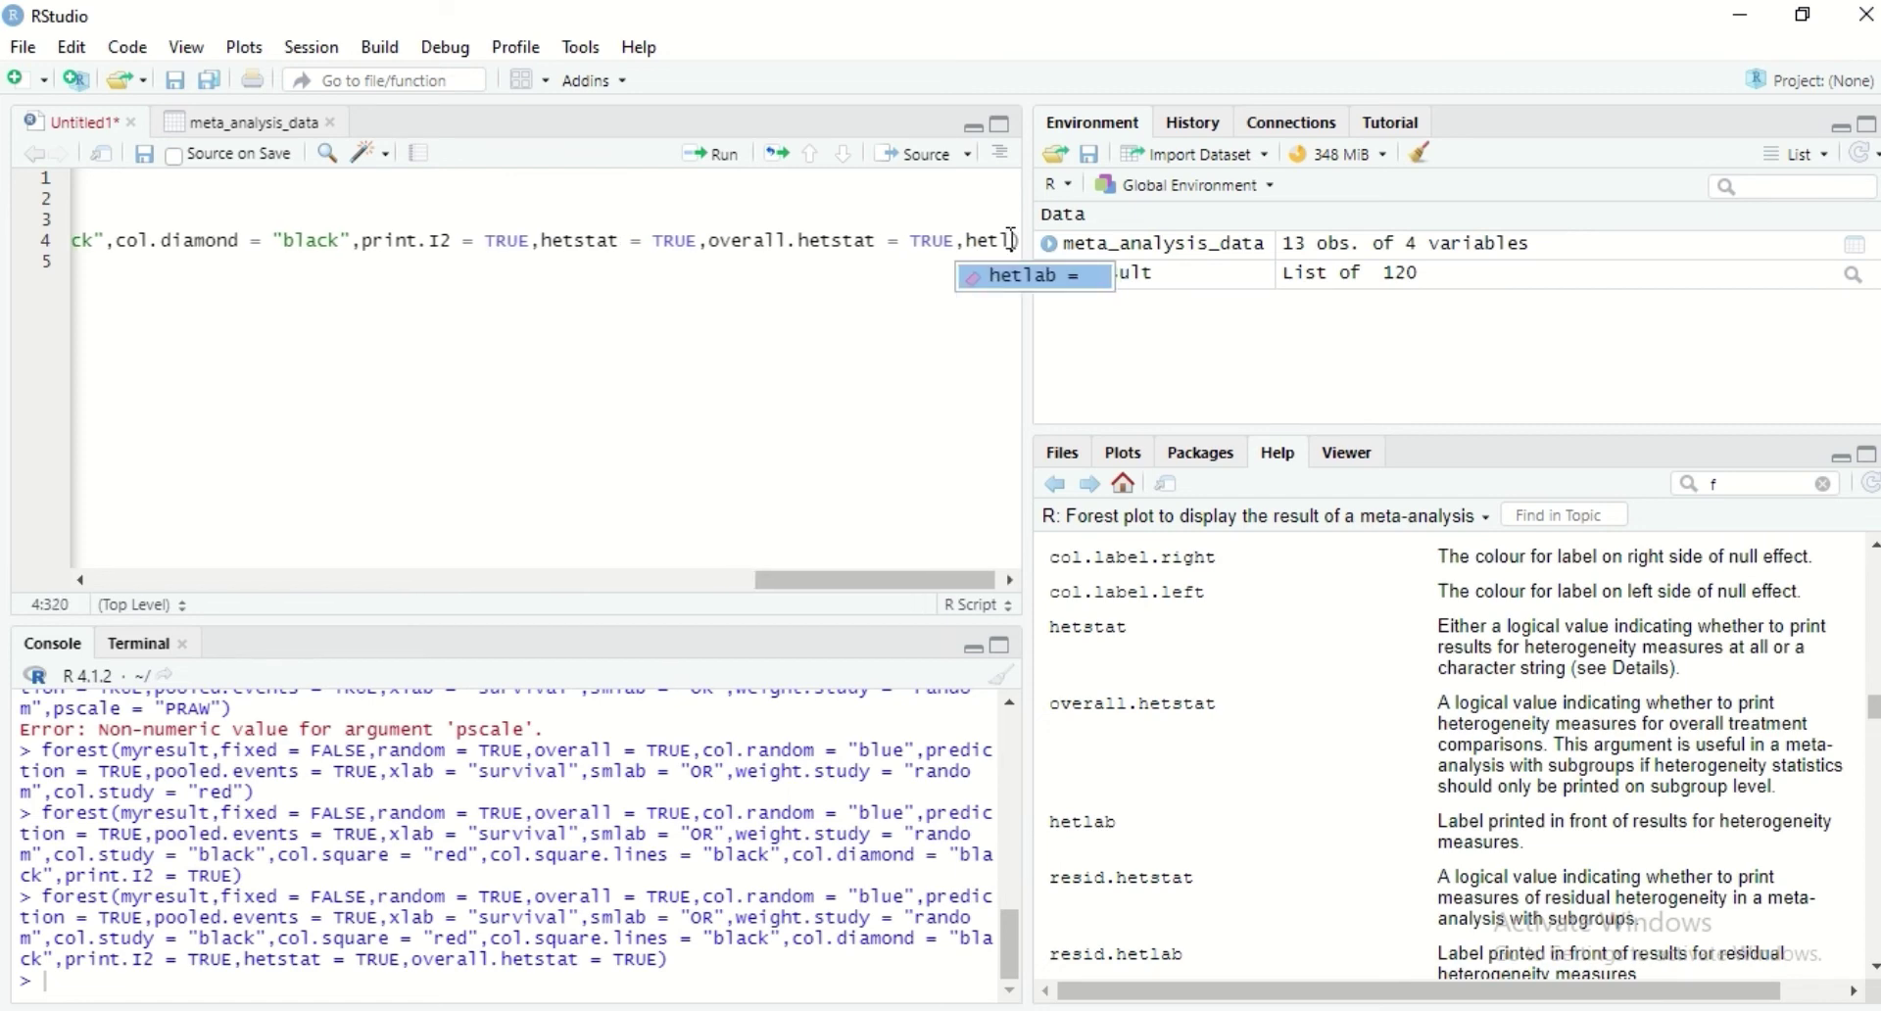
{"action": "key", "text": "Tab"}
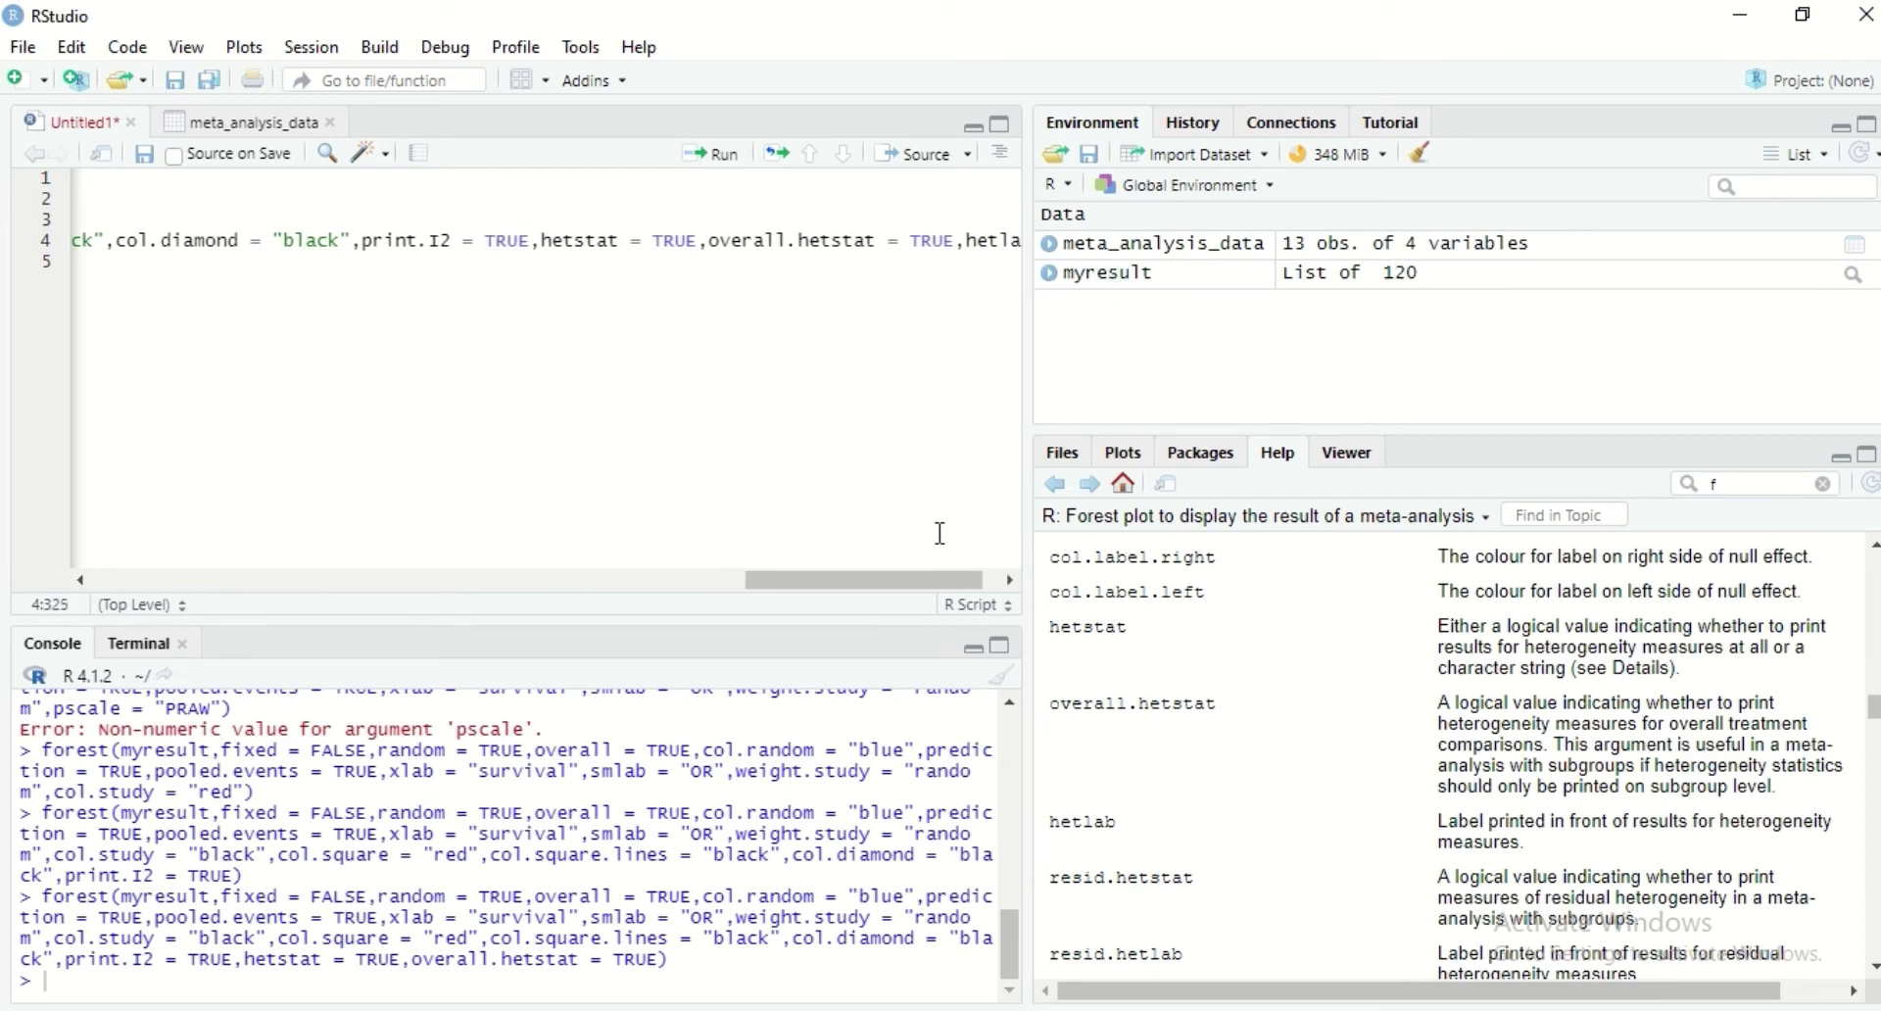
{"action": "left_click_drag", "start_coordinate": [931, 580], "coordinate": [943, 578]}
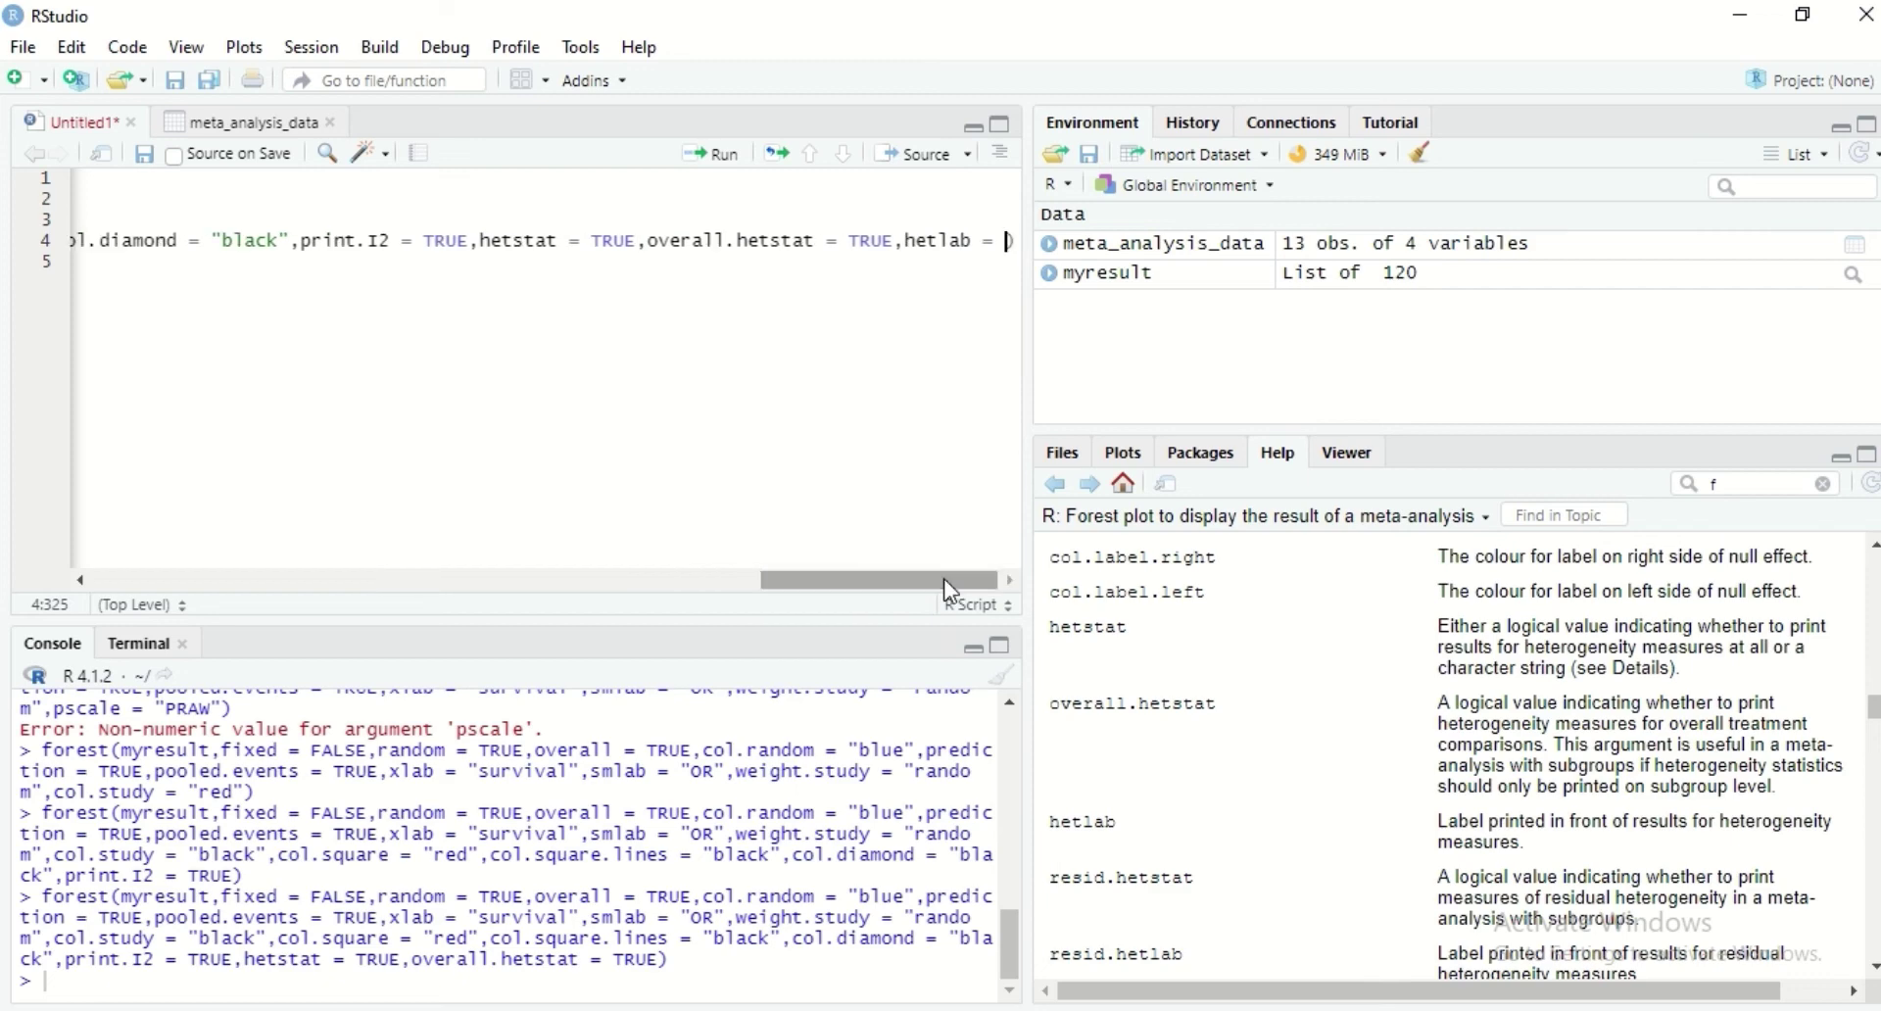
{"action": "type", "text": "TRUE"}
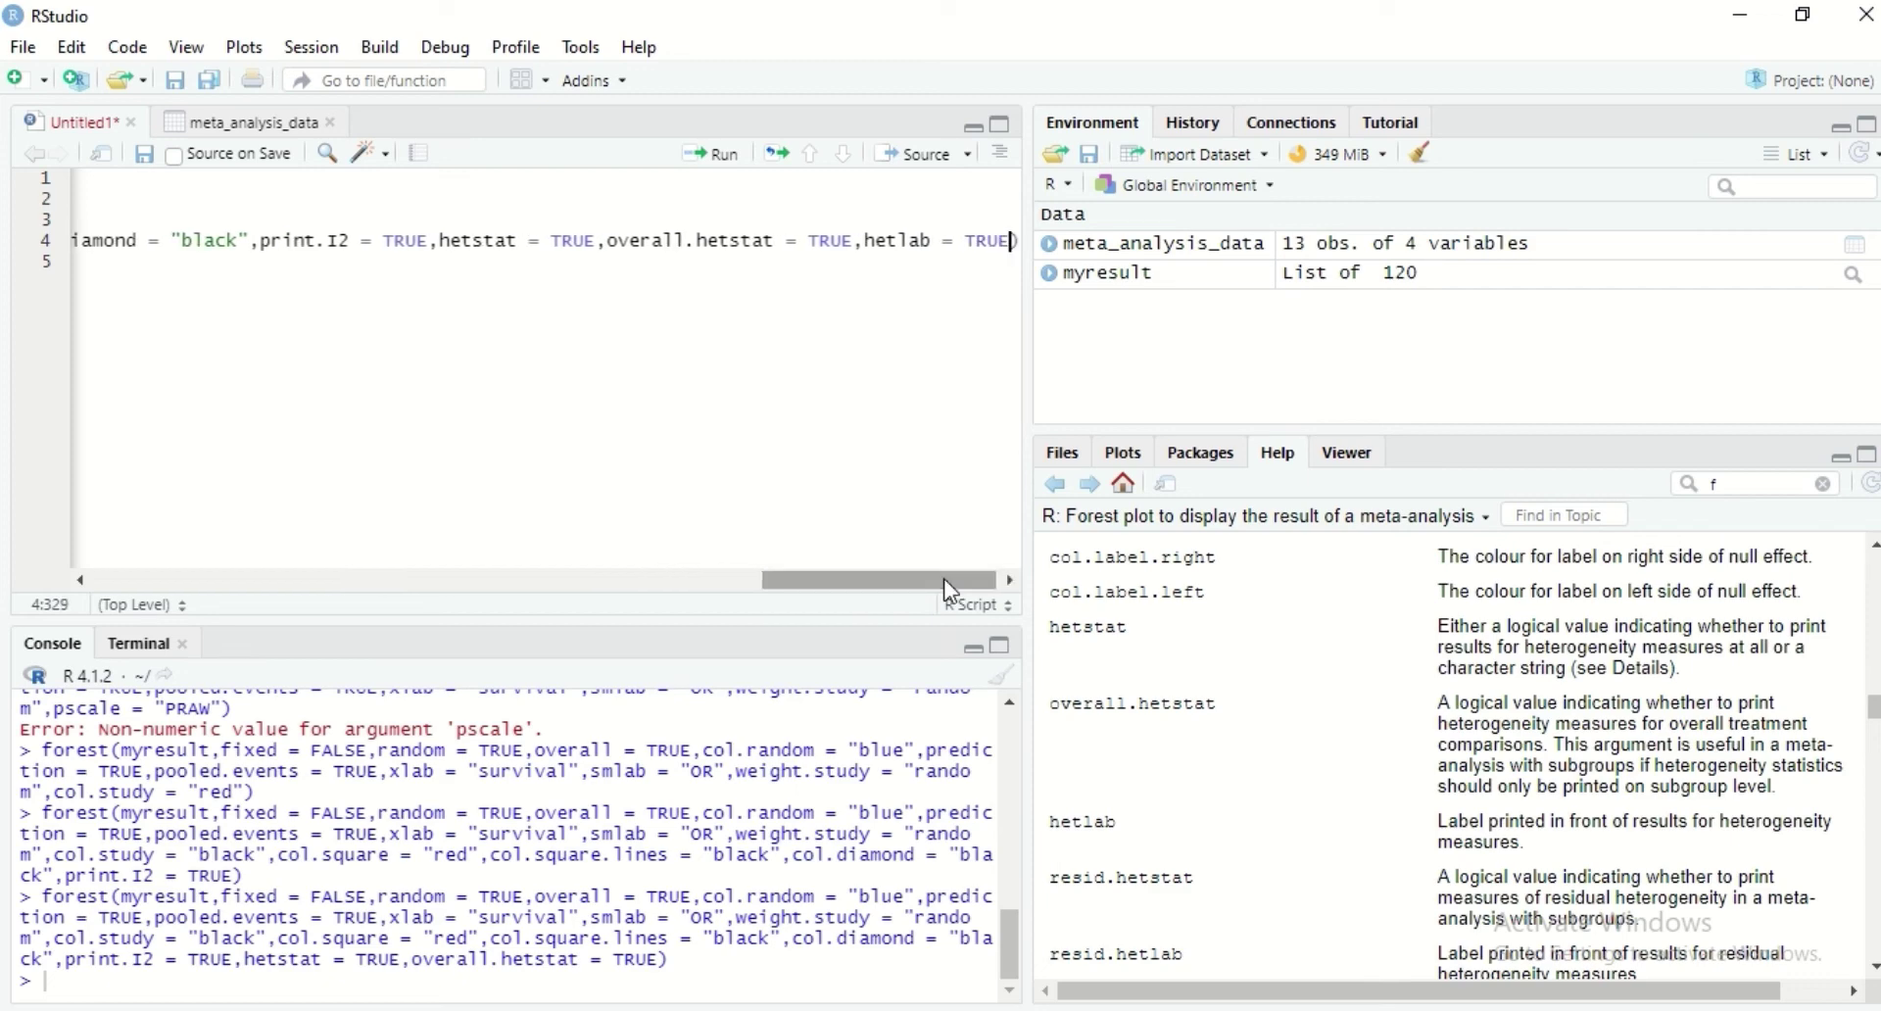
{"action": "left_click", "coordinate": [723, 157]}
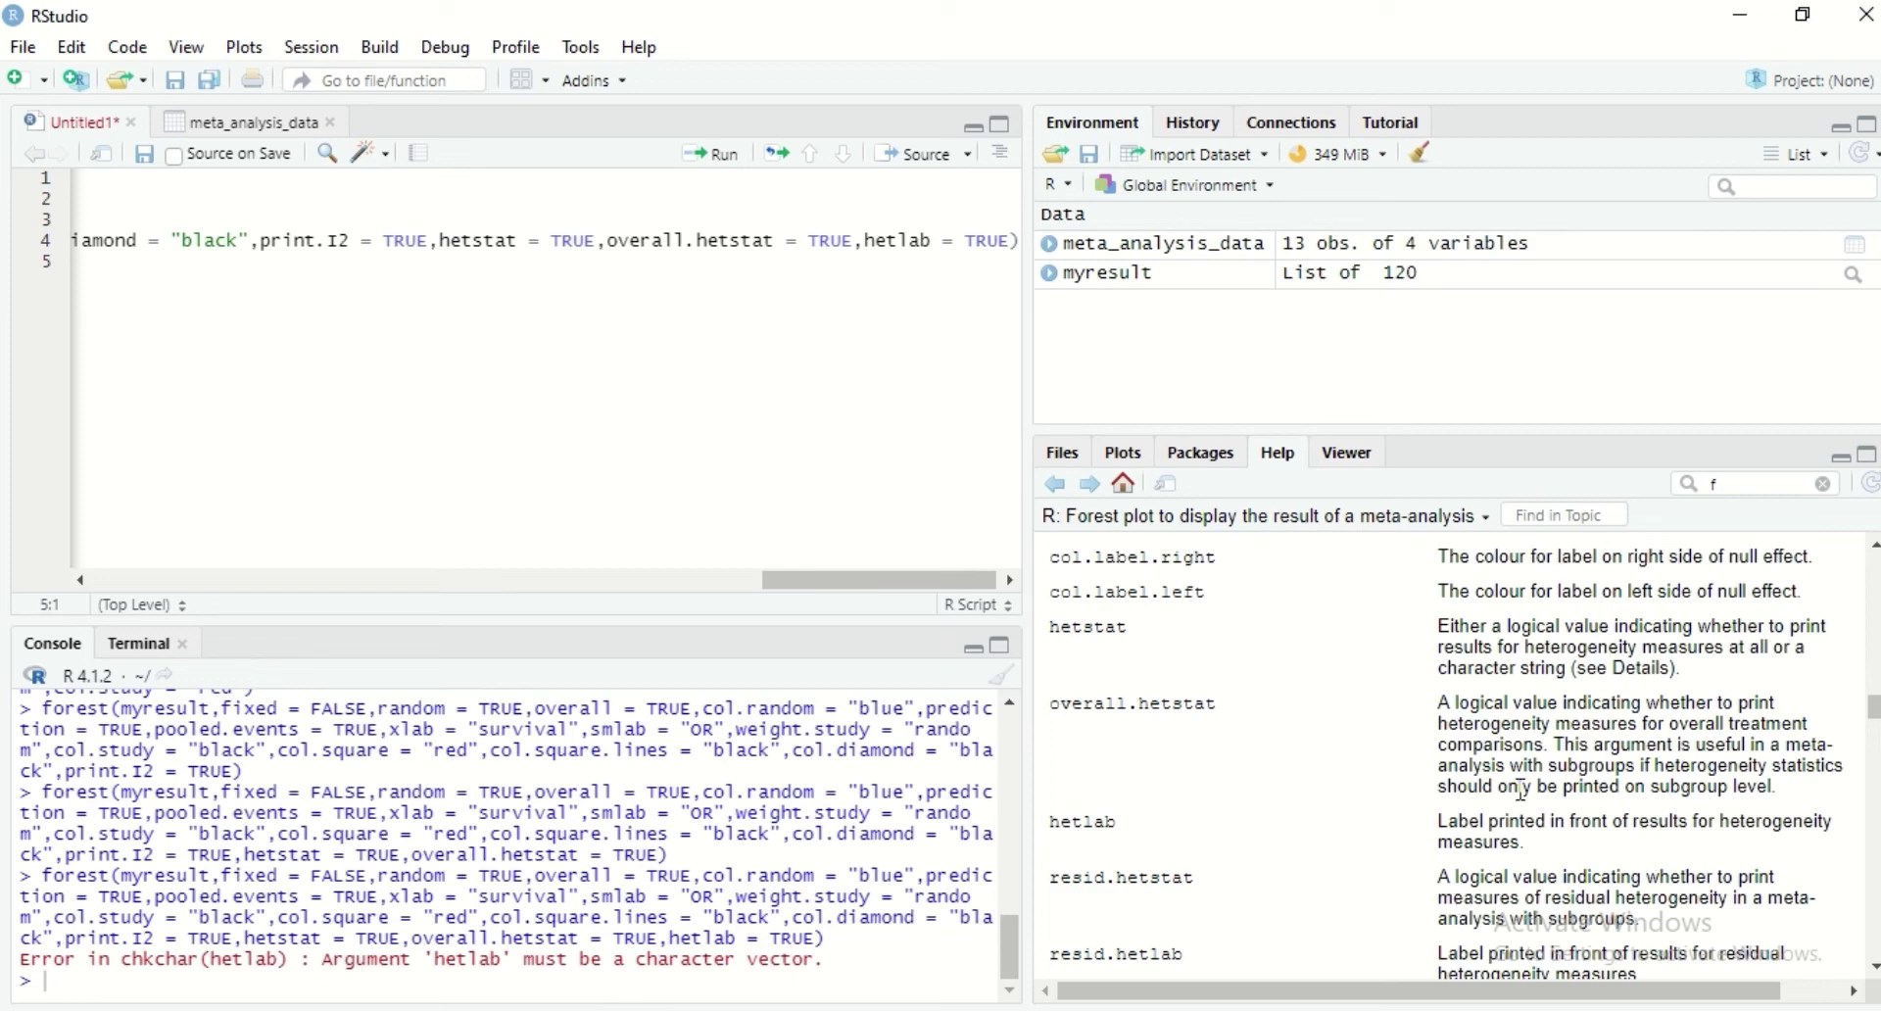
- Replace the hetlab value in the forest call with the text "heterogeneity"
{"action": "left_click", "coordinate": [1013, 243]}
{"action": "key", "text": "BackSpace"}
{"action": "key", "text": "BackSpace"}
{"action": "key", "text": "BackSpace"}
{"action": "key", "text": "BackSpace"}
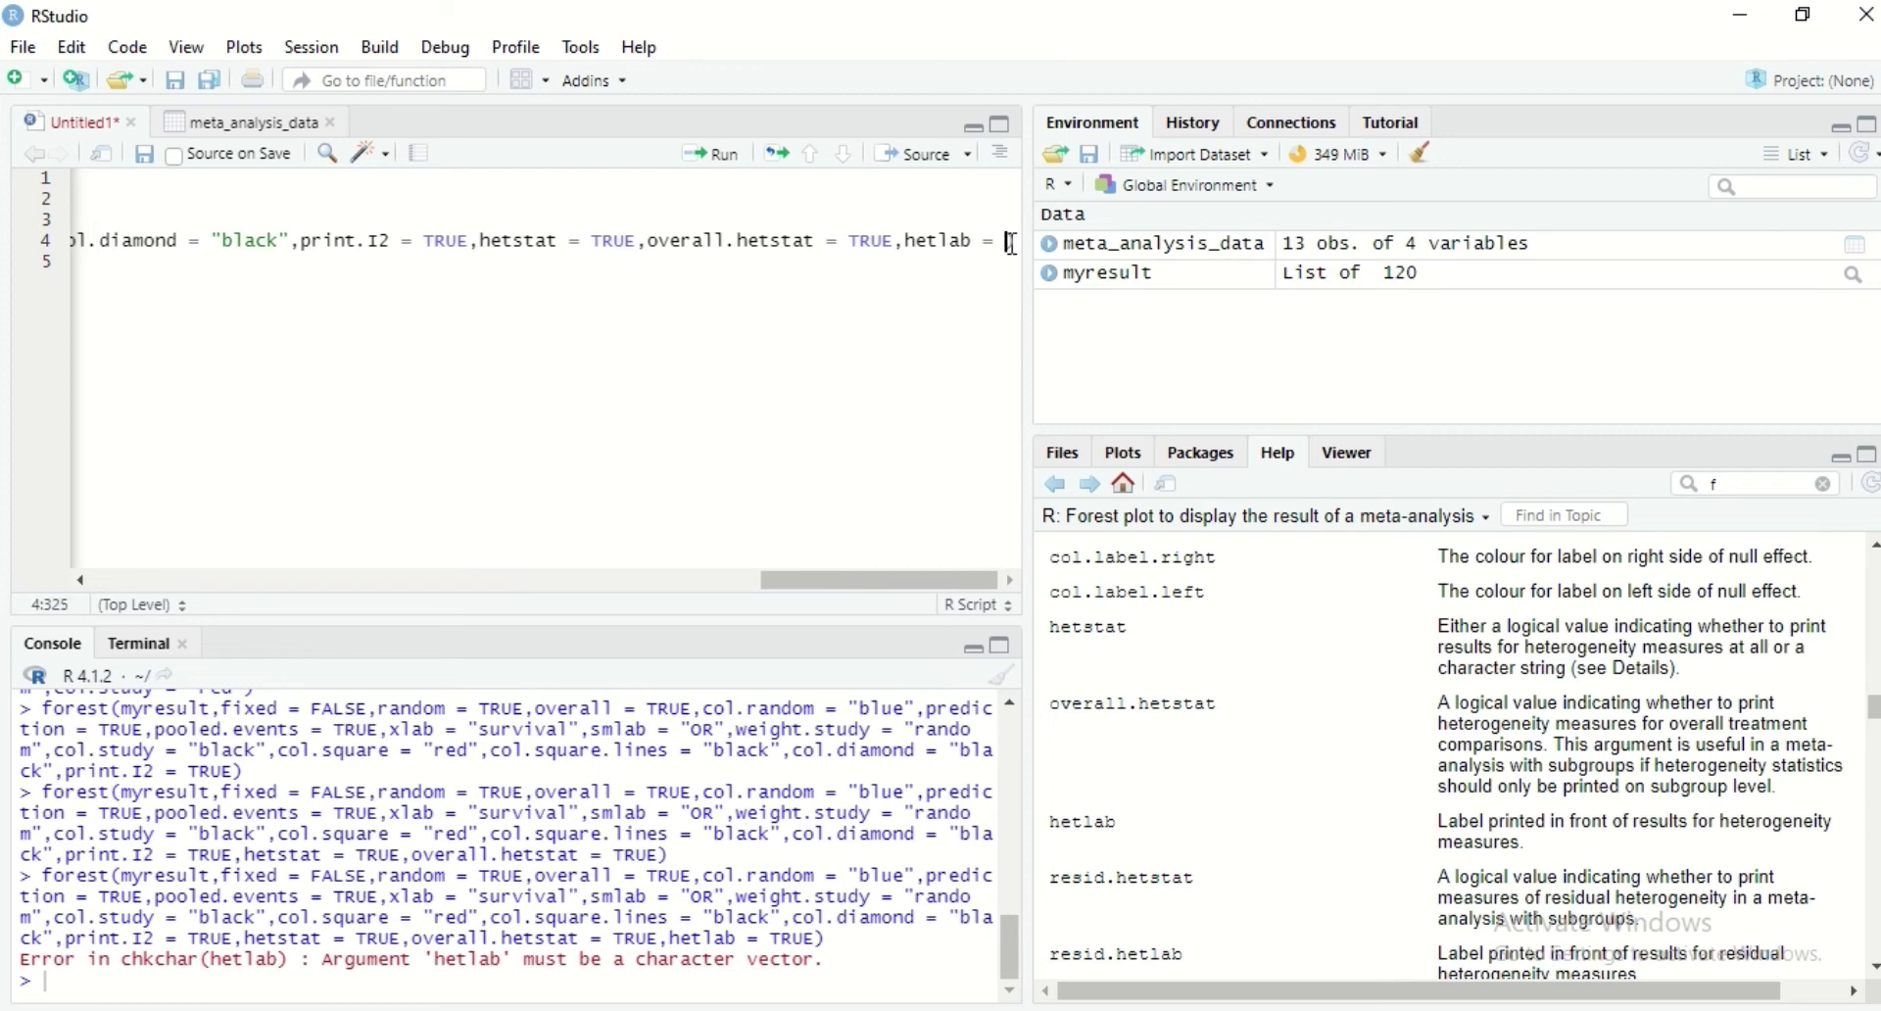
{"action": "type", "text": "\""}
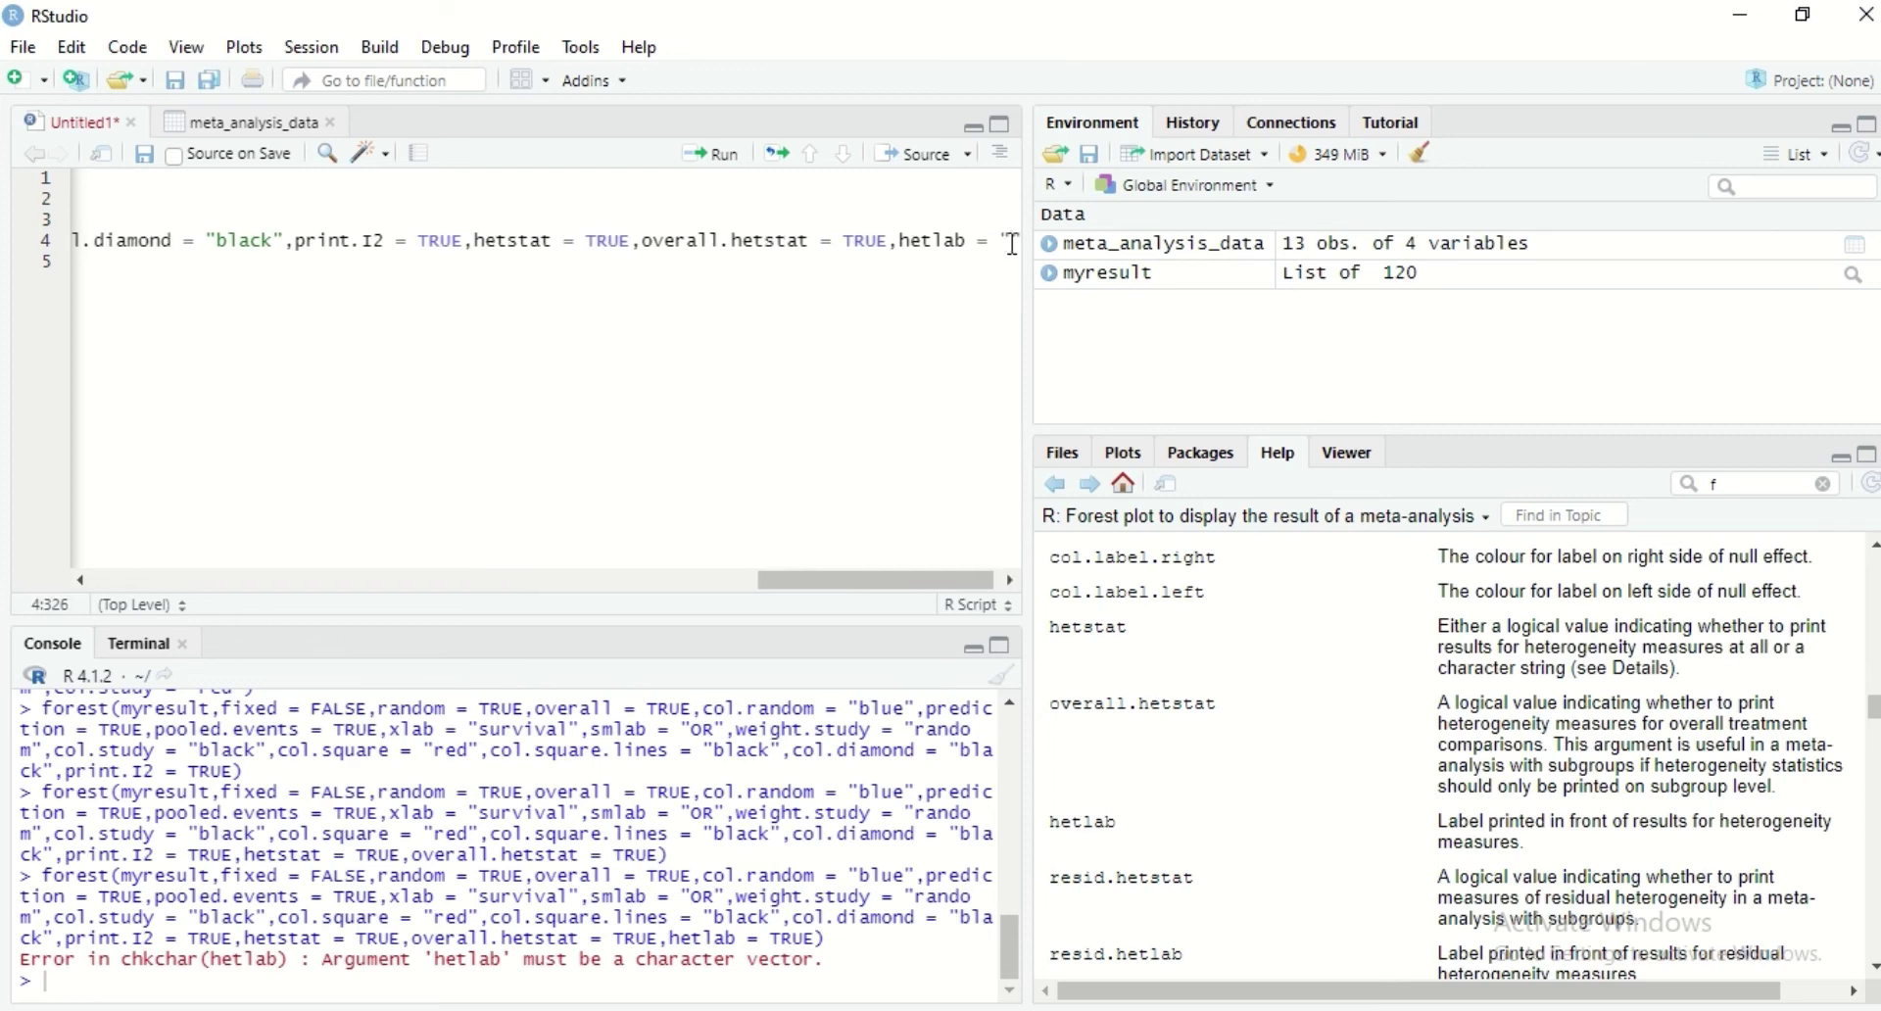
{"action": "type", "text": "HE"}
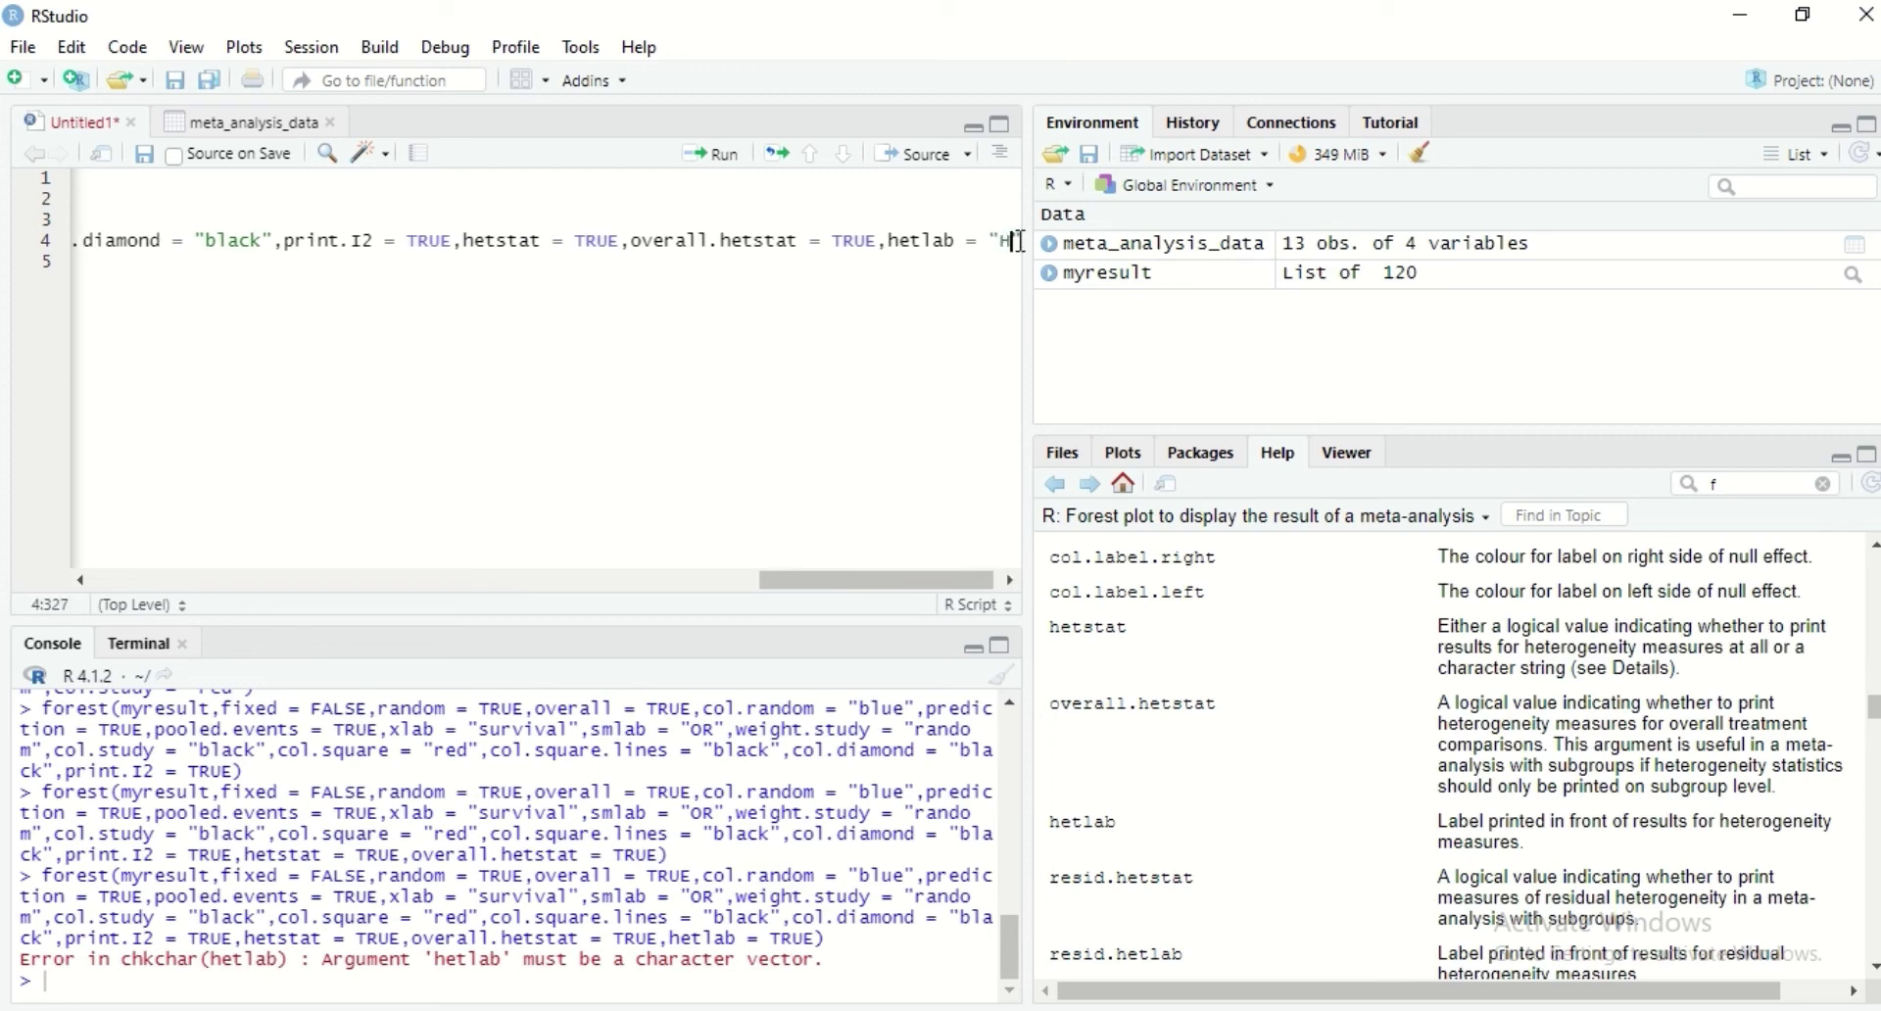
{"action": "key", "text": "BackSpace"}
{"action": "key", "text": "BackSpace"}
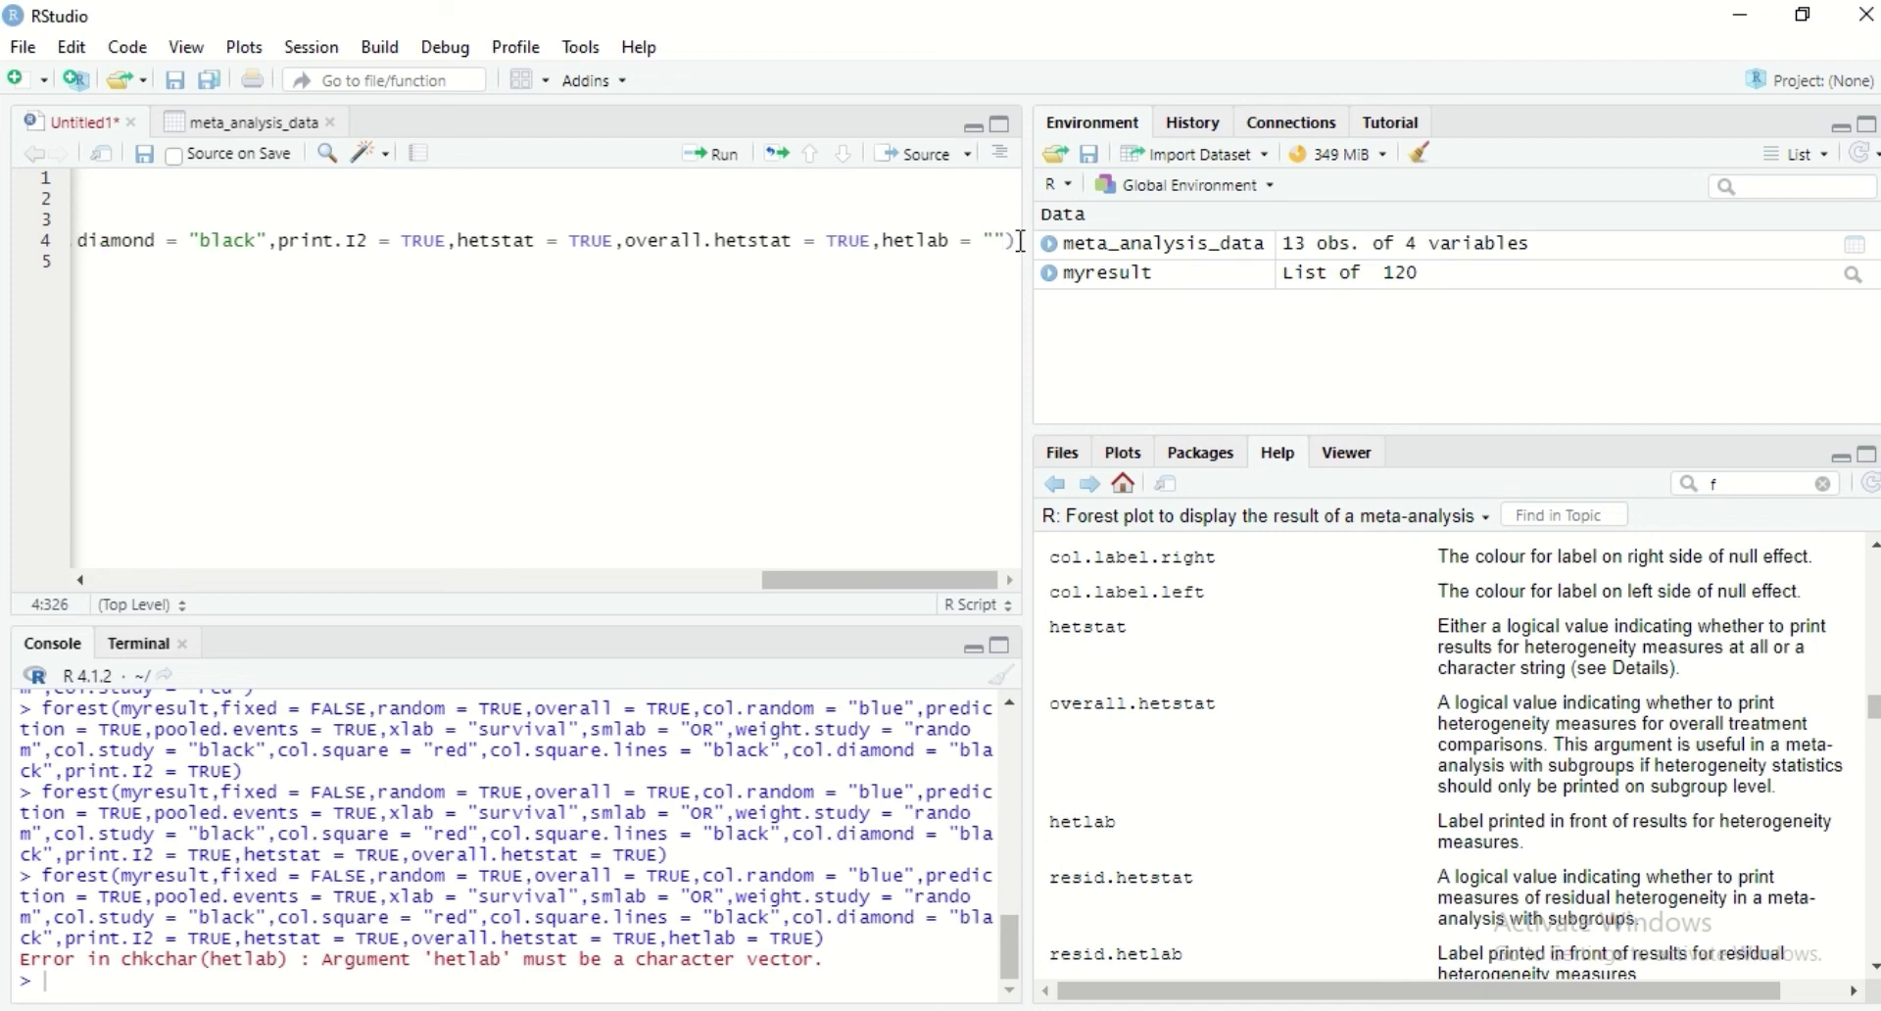
{"action": "type", "text": "het"}
{"action": "type", "text": "er"}
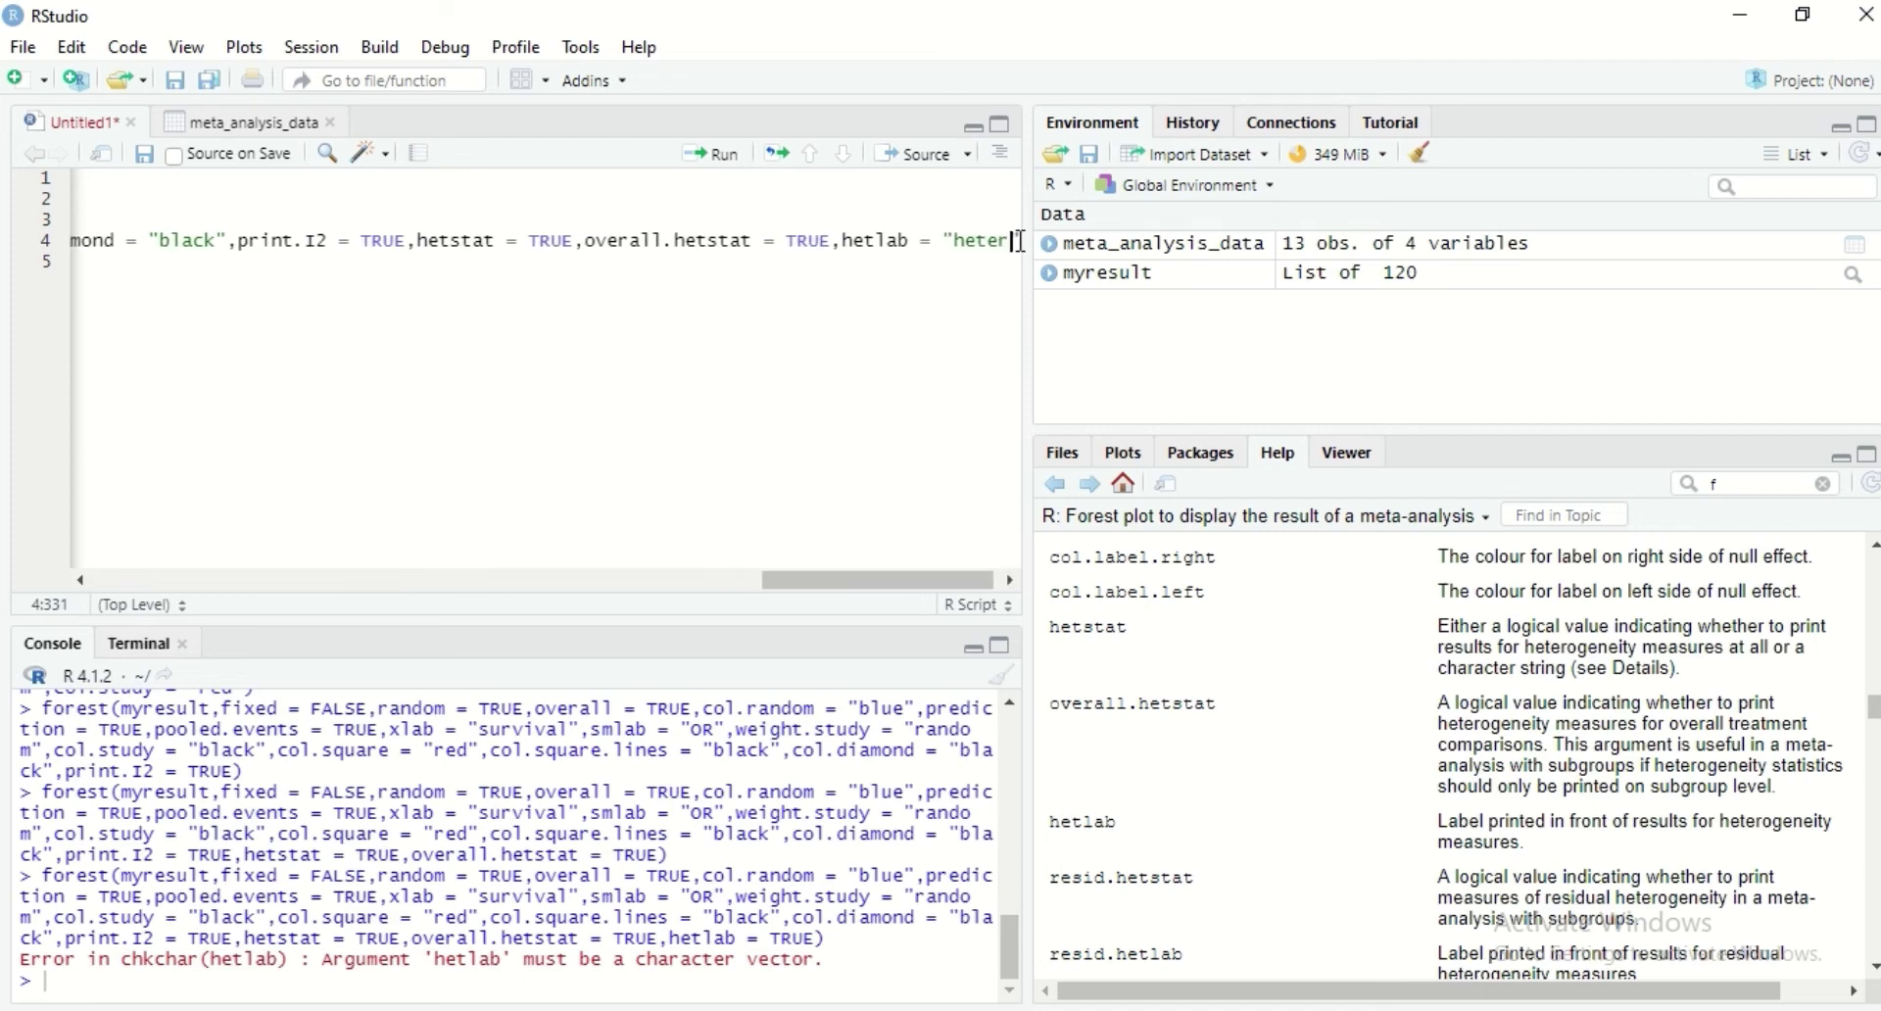
{"action": "type", "text": "ogeneity"}
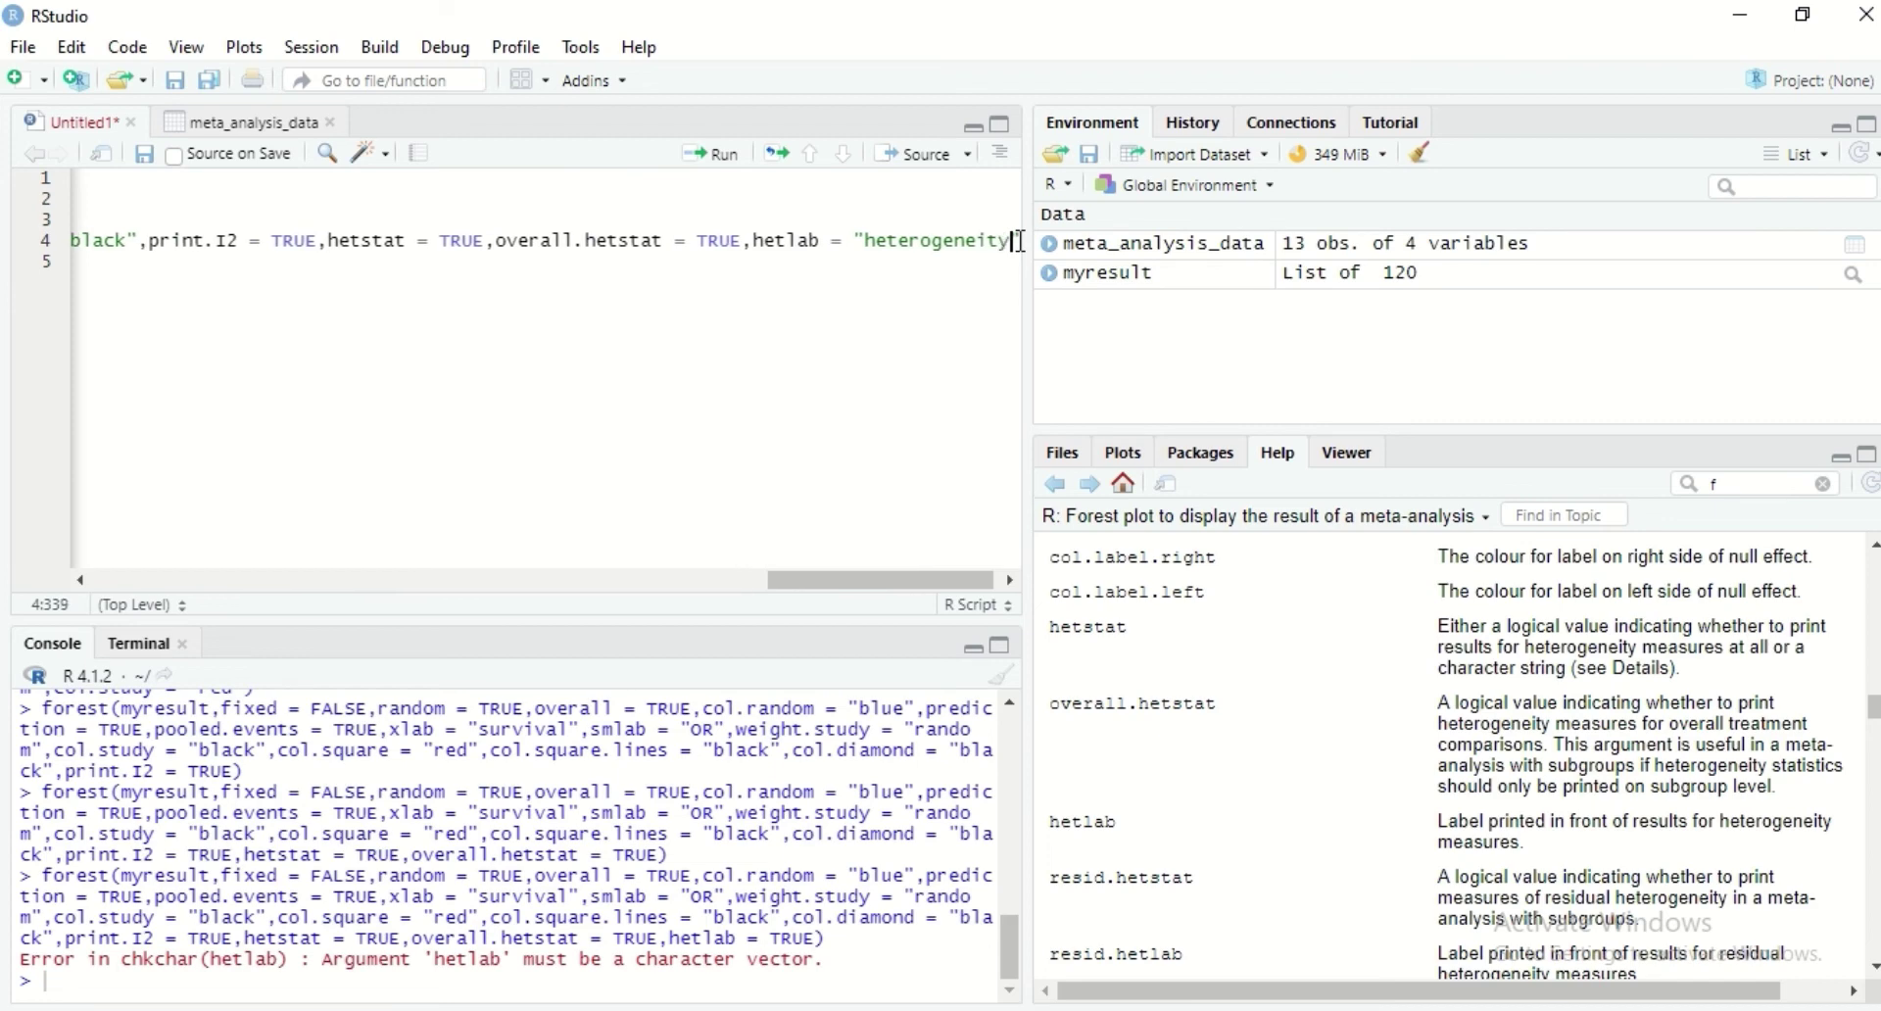
- Run the forest call with the hetlab text and check the heterogeneity label in the enlarged forest plot
{"action": "left_click", "coordinate": [710, 155]}
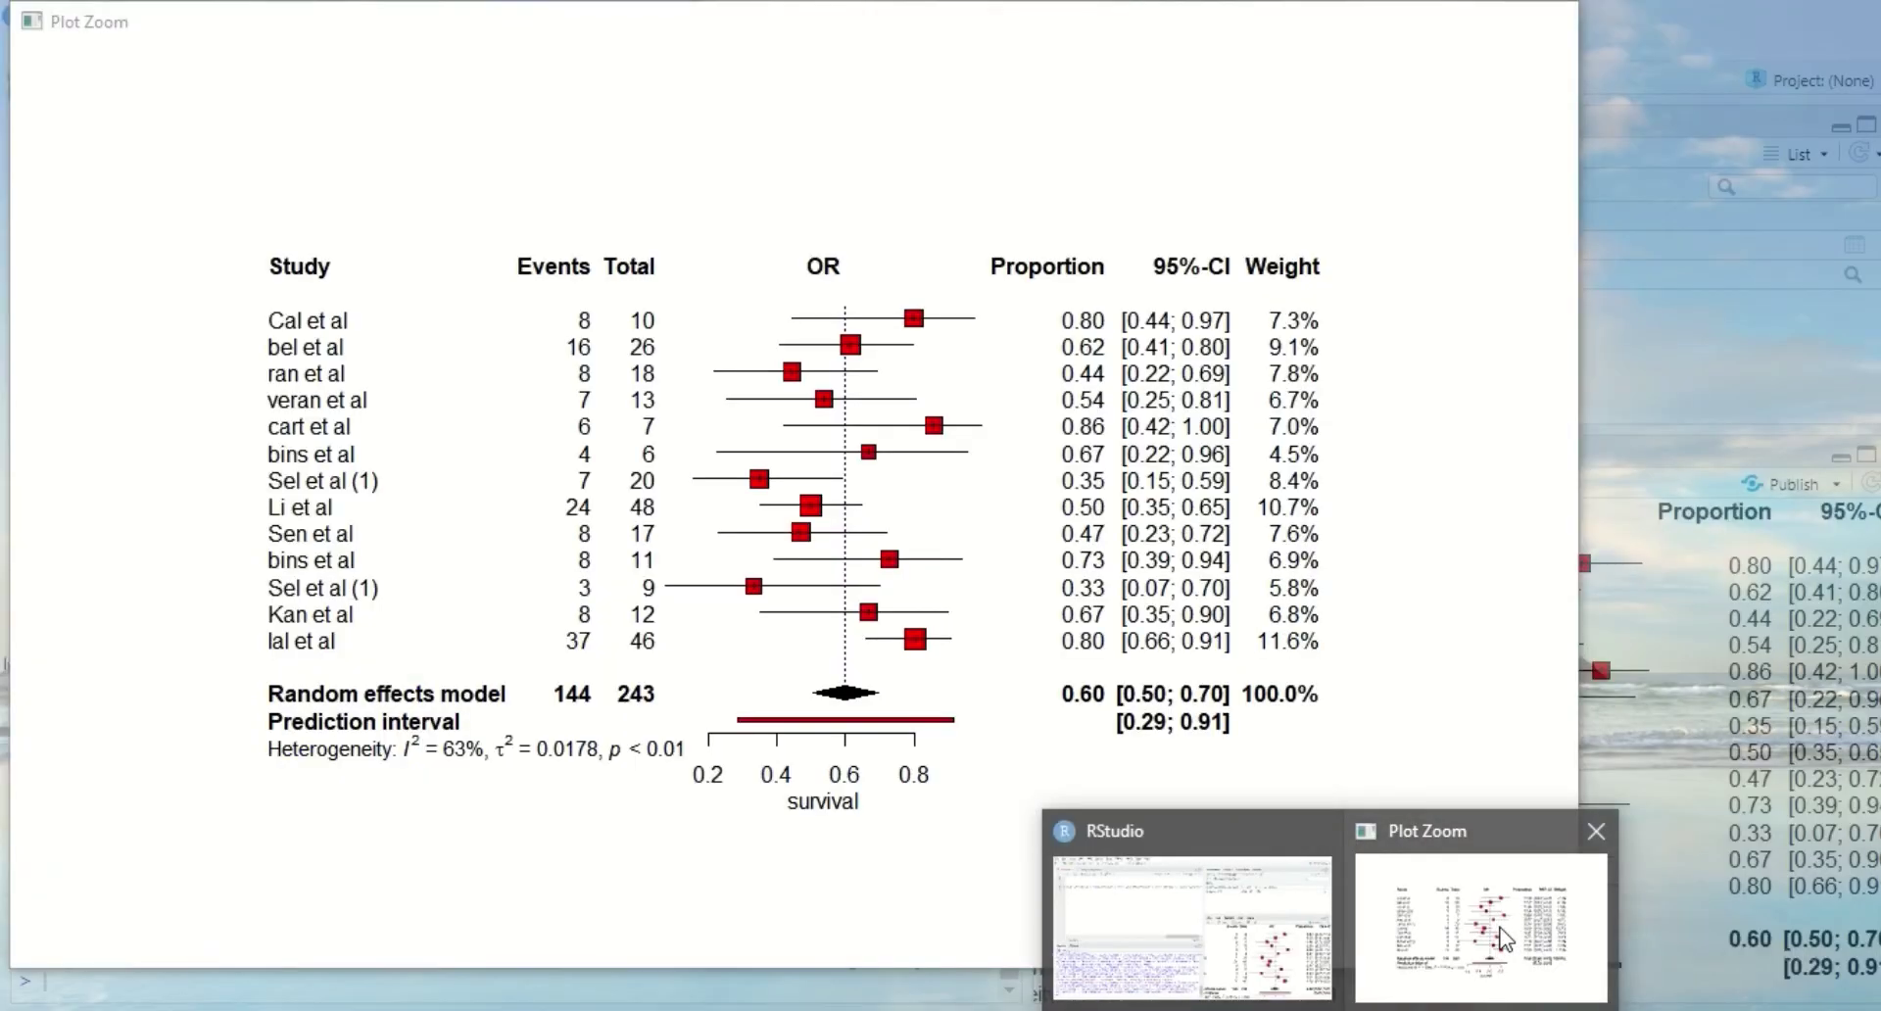
{"action": "left_click", "coordinate": [1506, 940]}
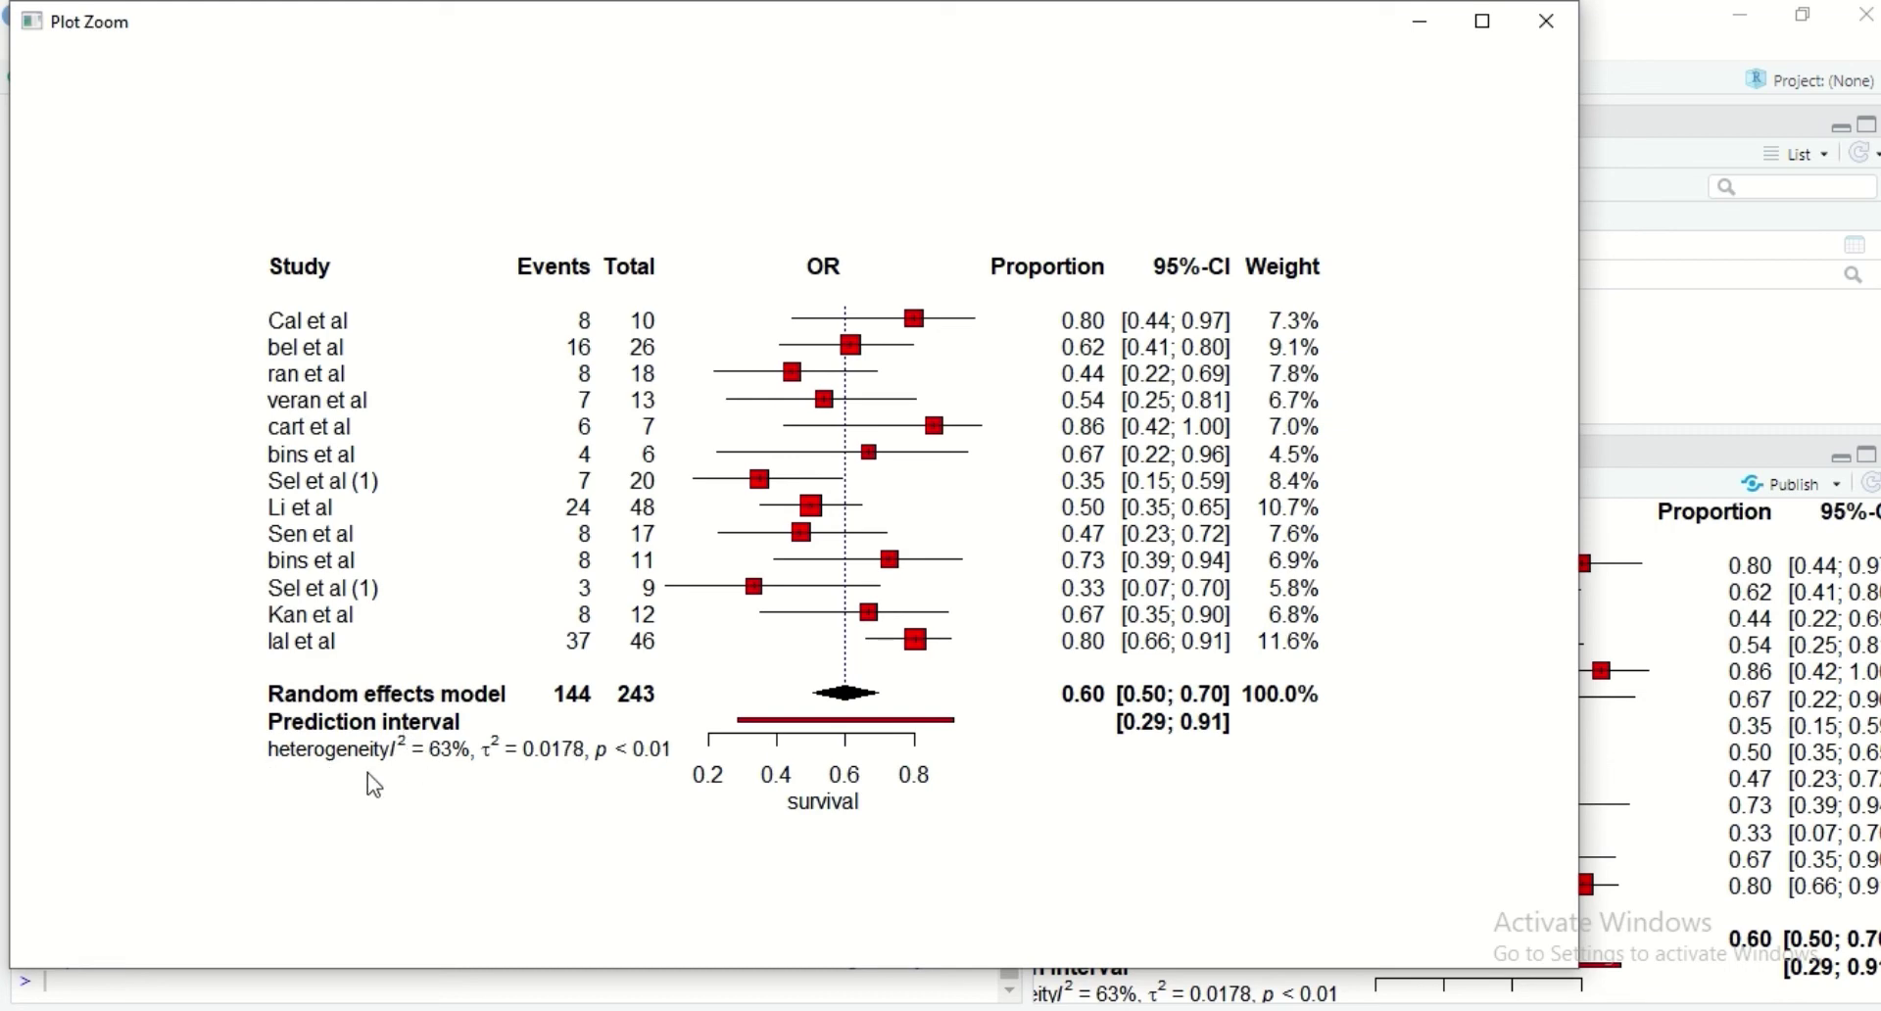
{"action": "left_click", "coordinate": [1419, 18]}
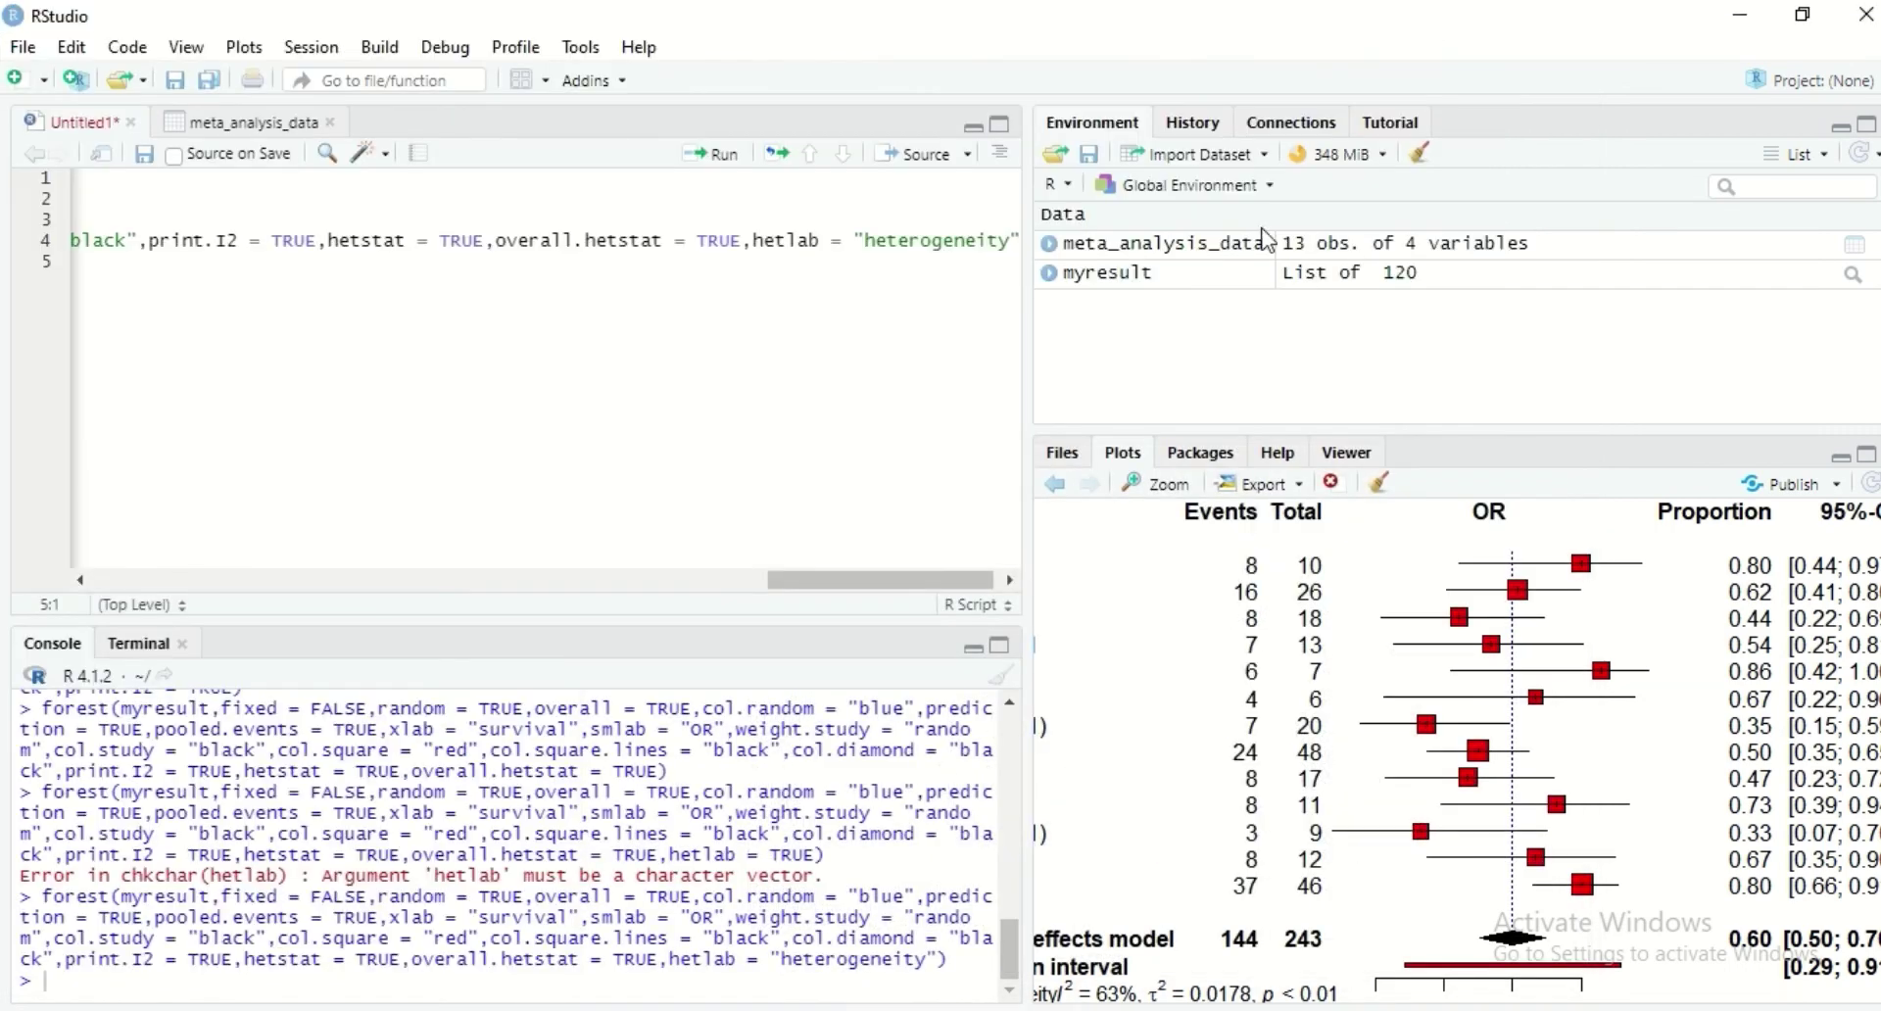
- Capitalise the hetlab text as "Heterogeneity", rerun the forest call and check the label in the enlarged plot
{"action": "left_click", "coordinate": [882, 238]}
{"action": "key", "text": "BackSpace"}
{"action": "type", "text": "H"}
{"action": "left_click", "coordinate": [721, 169]}
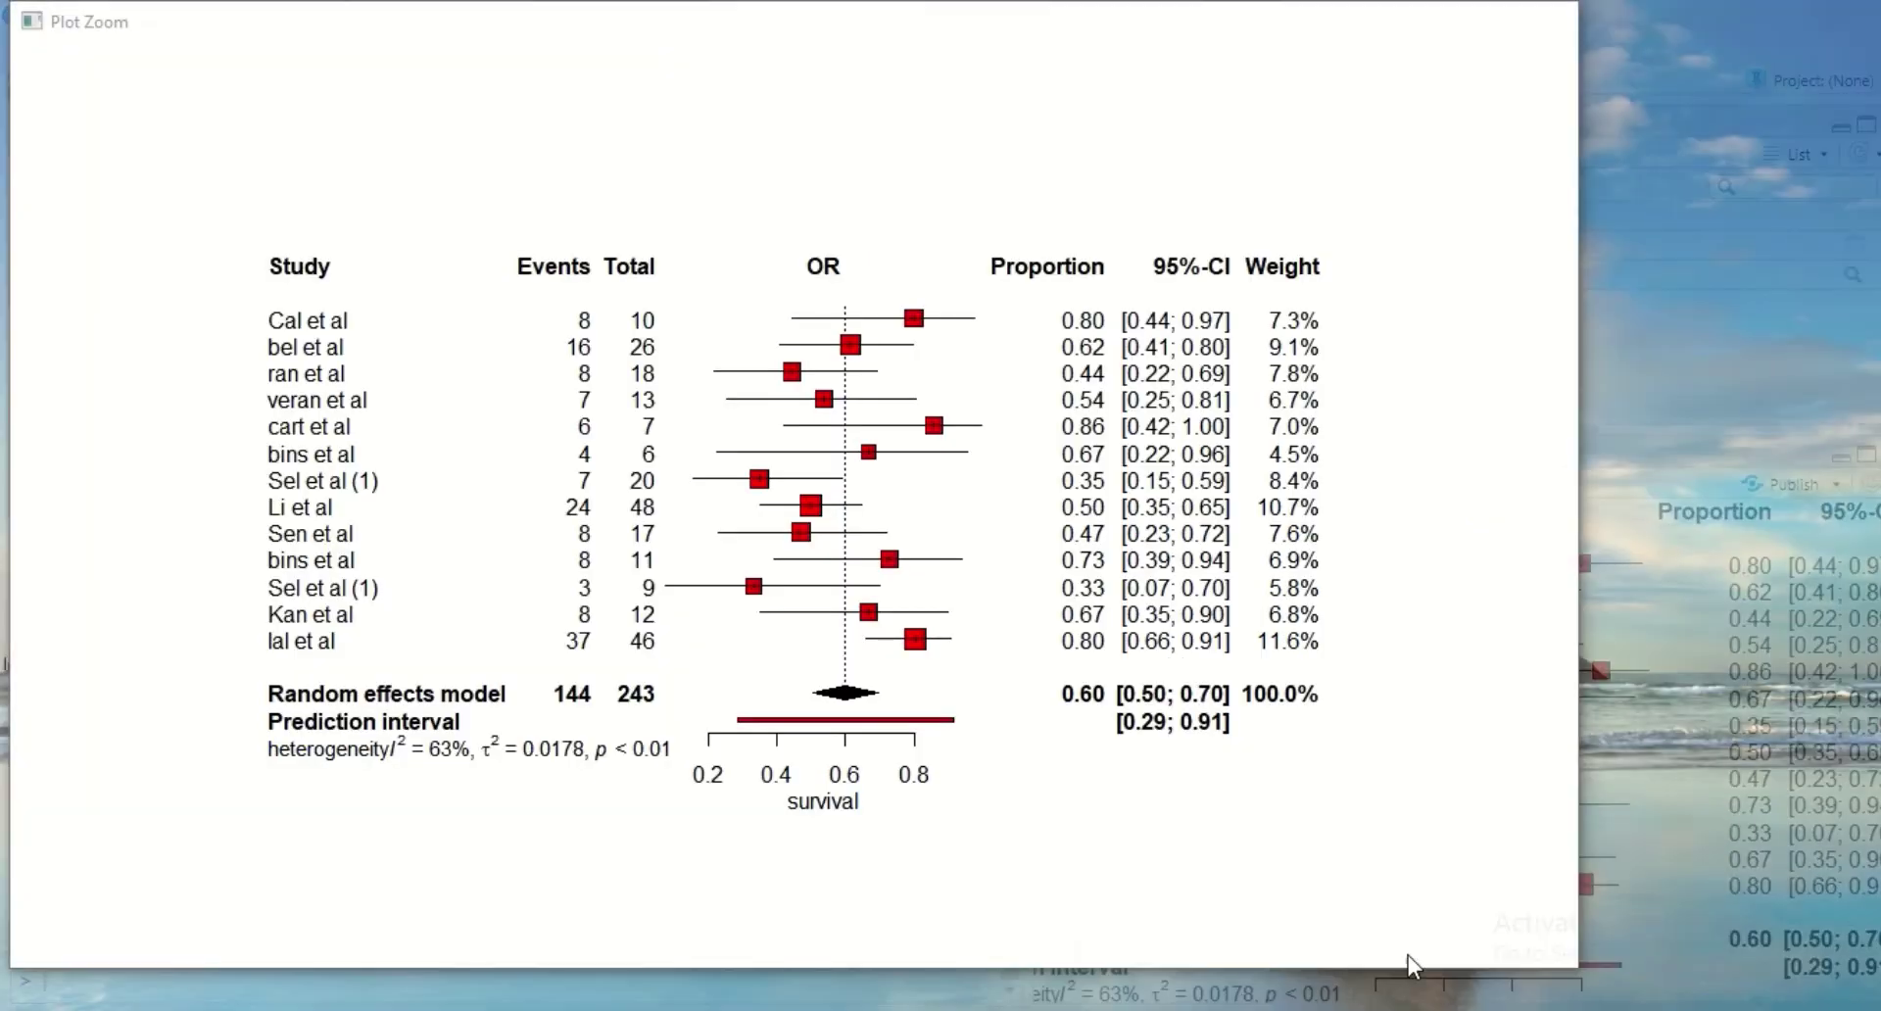
{"action": "left_click", "coordinate": [1408, 955]}
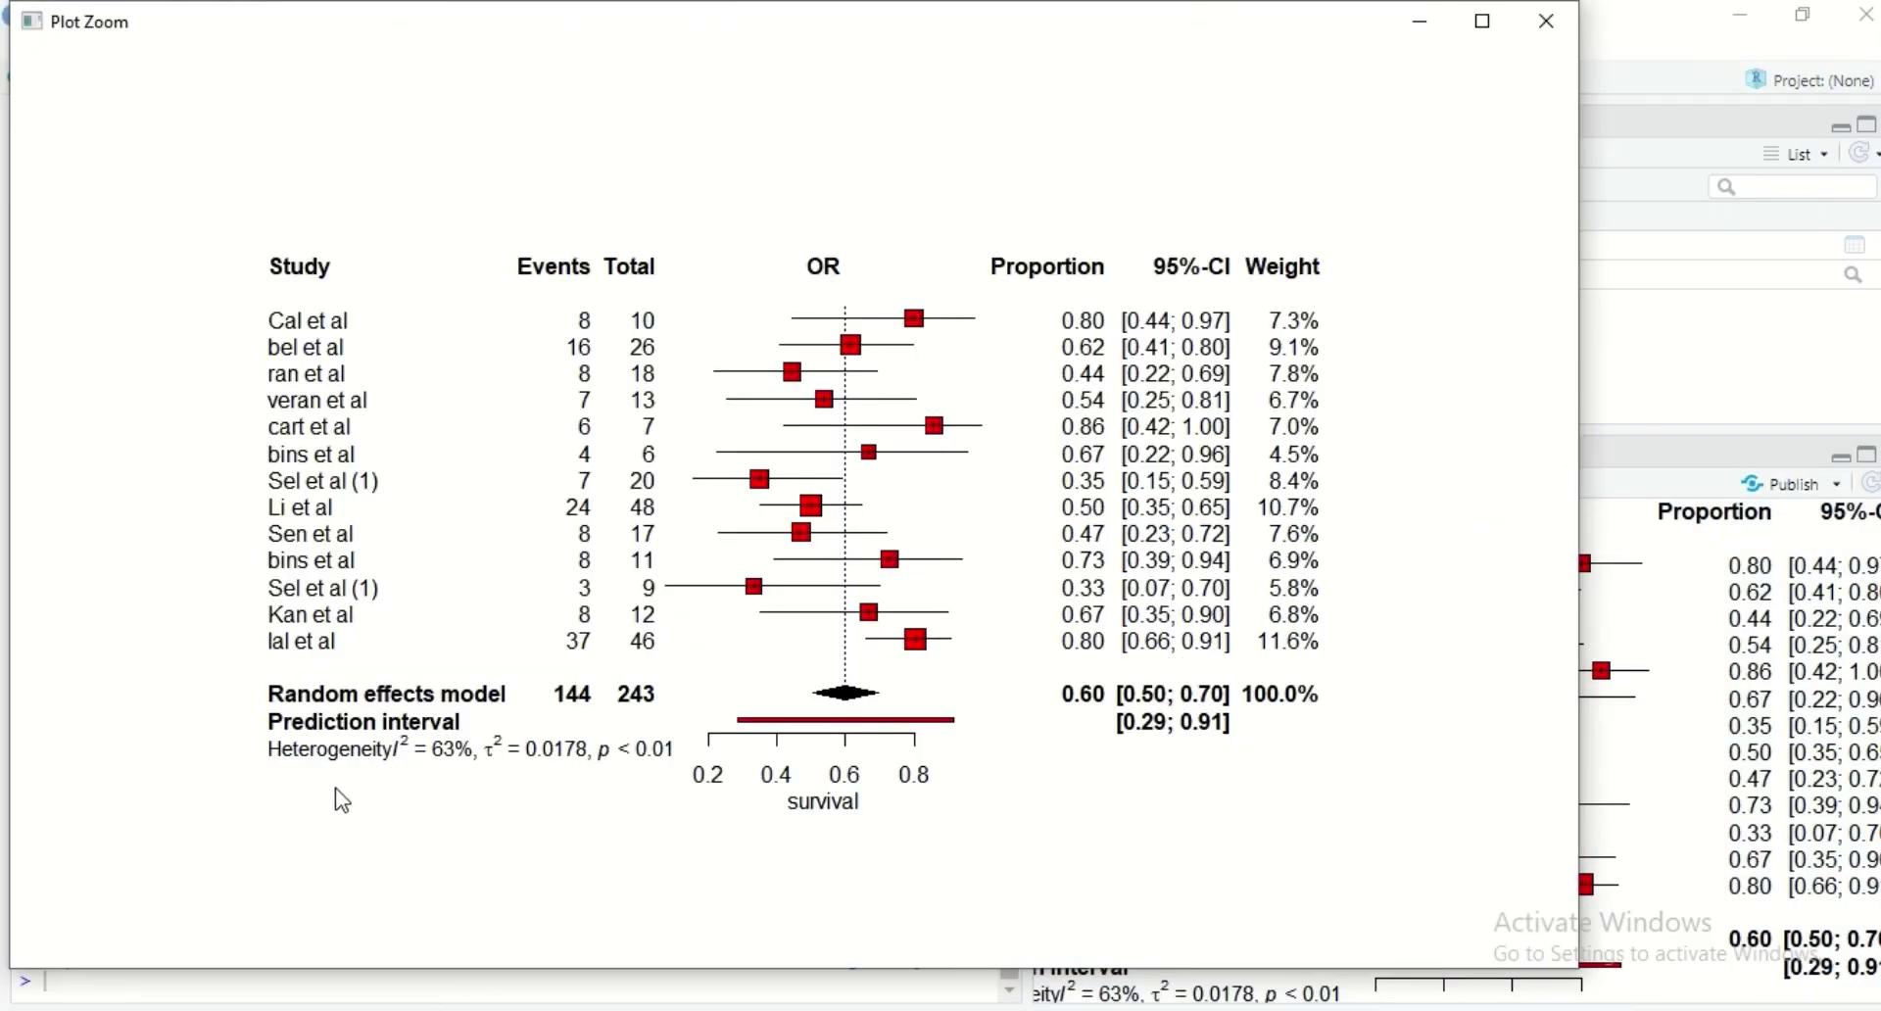
{"action": "left_click", "coordinate": [1430, 21]}
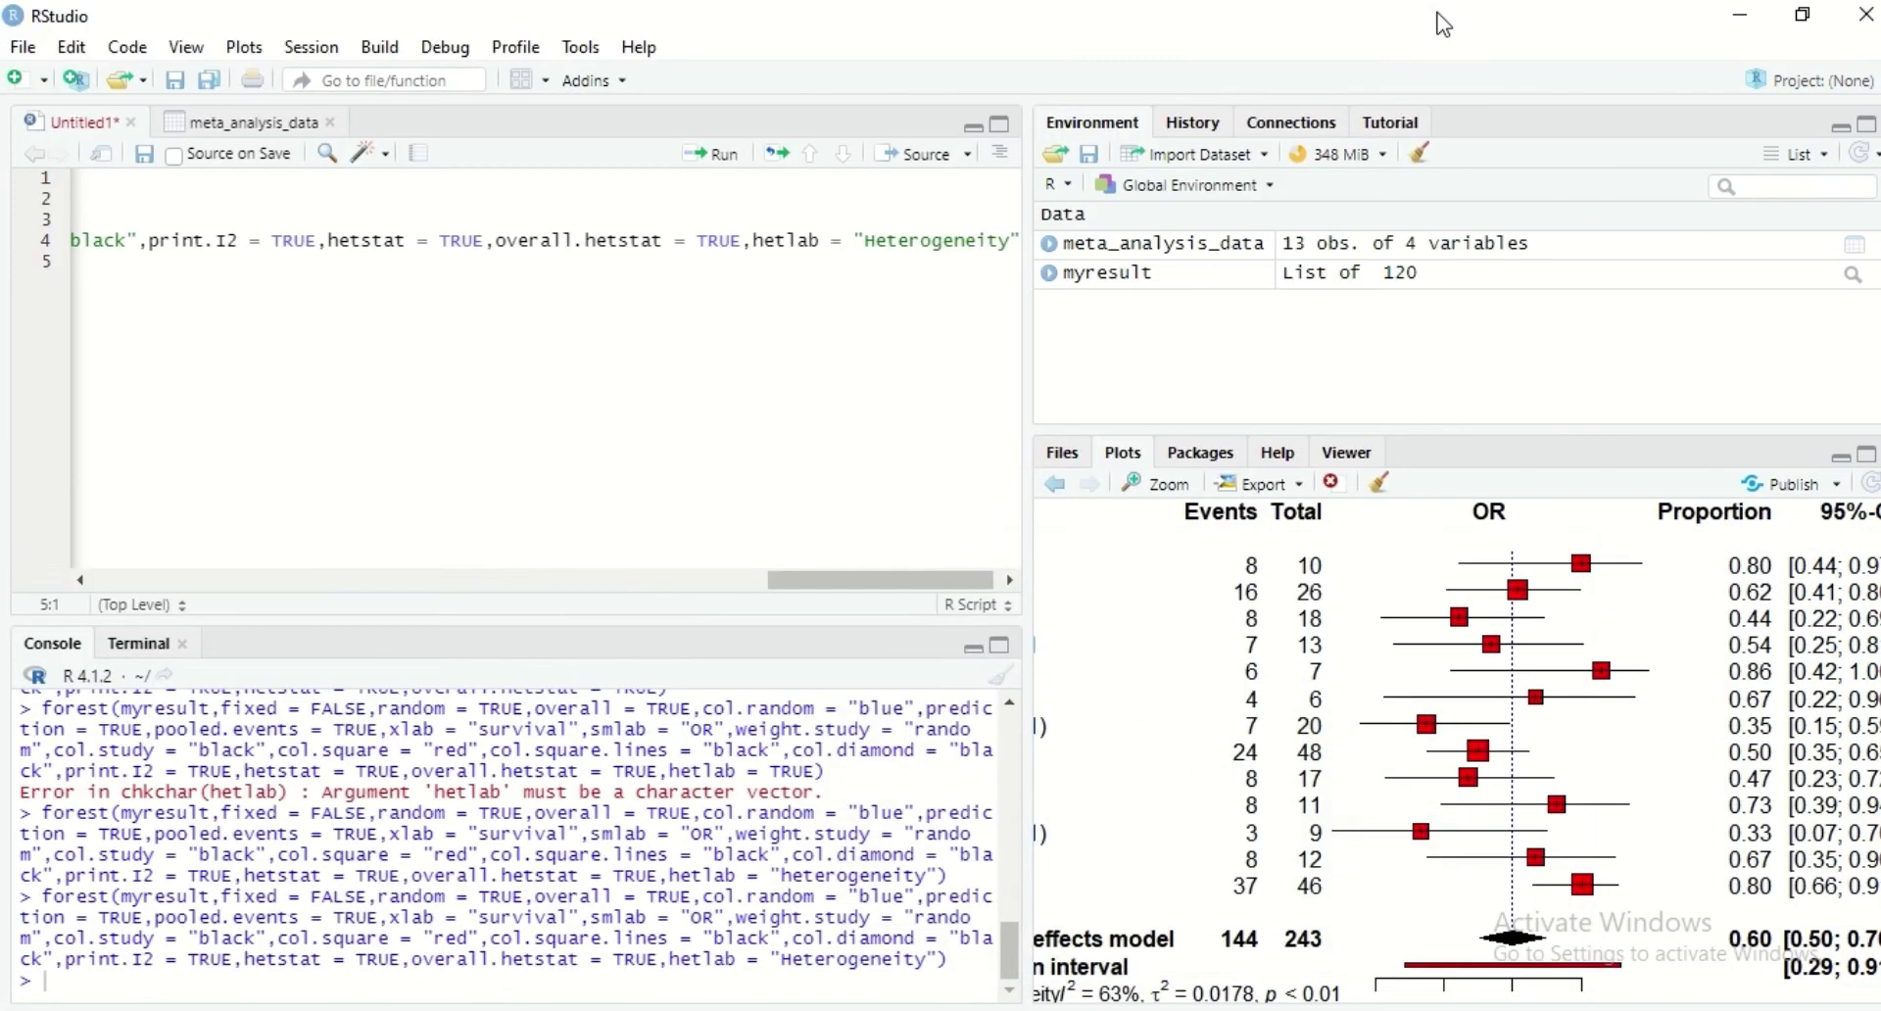
- Look up resid.hetstat in the forest help and add resid.hetstat = TRUE after hetlab in the forest call
{"action": "left_click", "coordinate": [1278, 452]}
{"action": "scroll", "coordinate": [1596, 715], "scroll_direction": "down", "scroll_amount": 15}
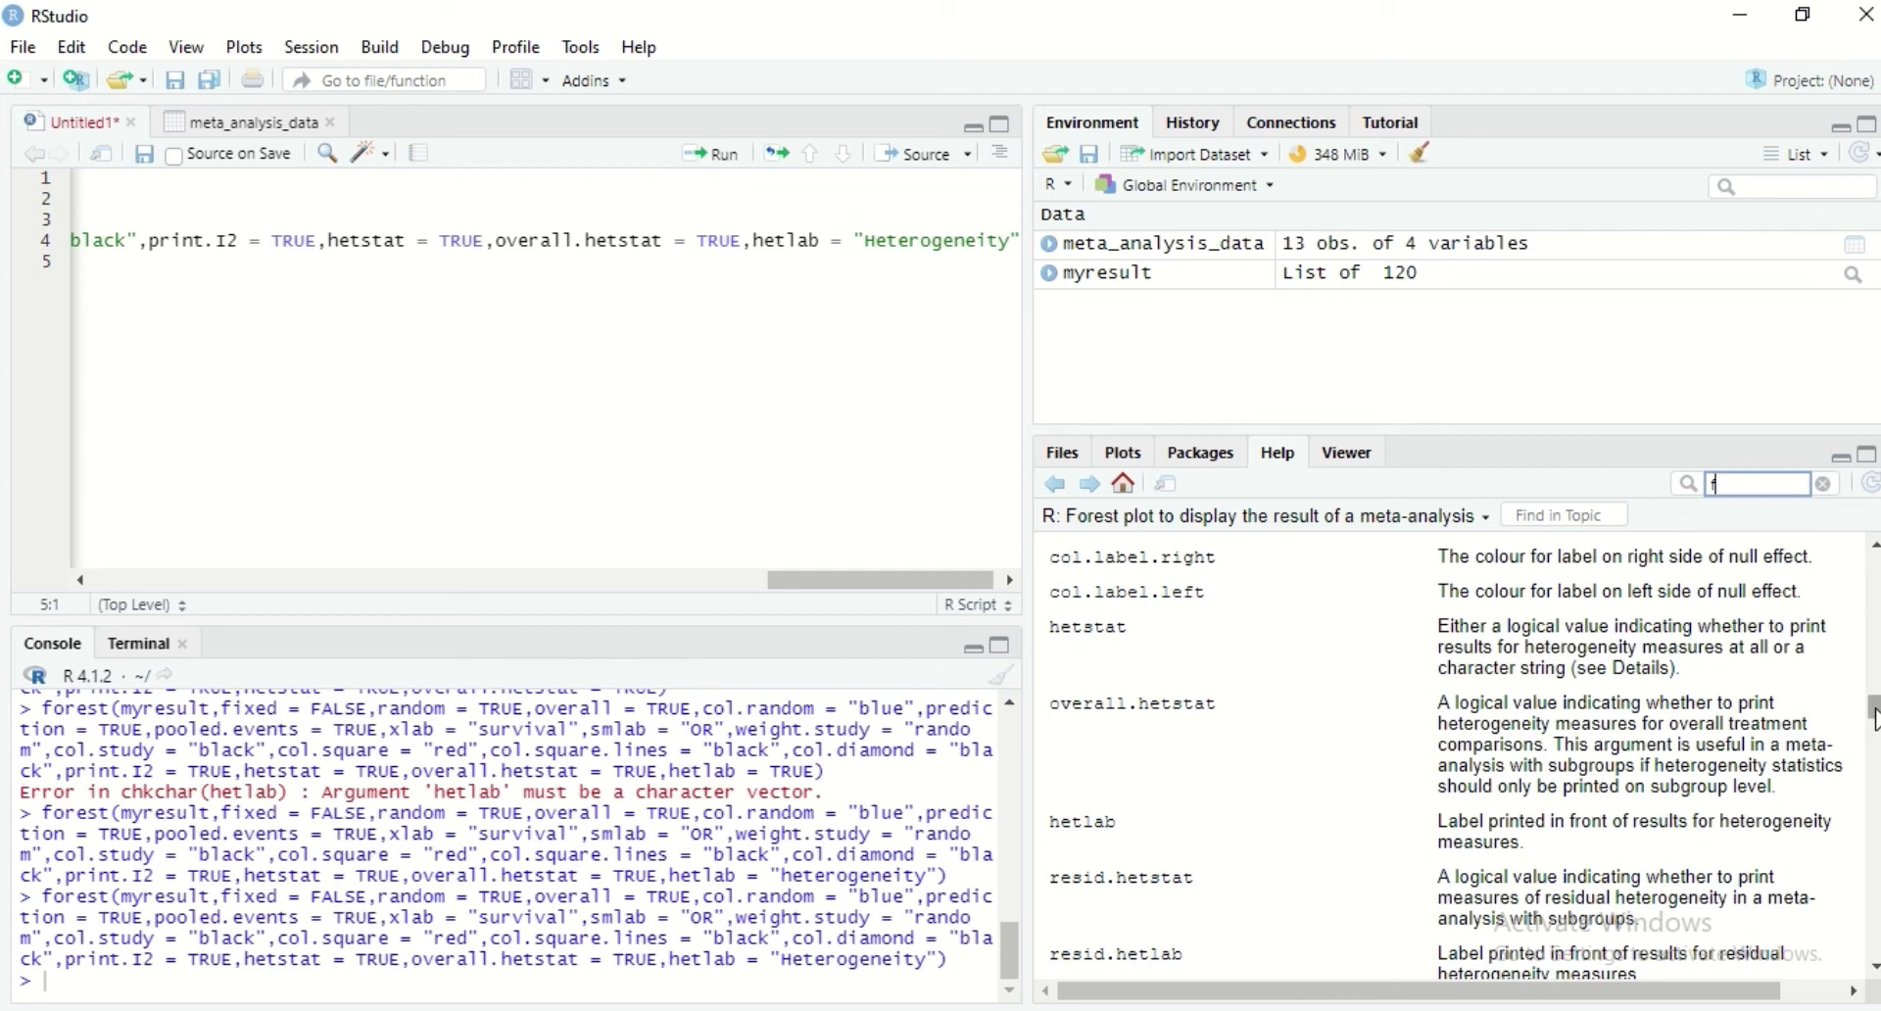
{"action": "left_click_drag", "start_coordinate": [1875, 708], "coordinate": [1875, 710]}
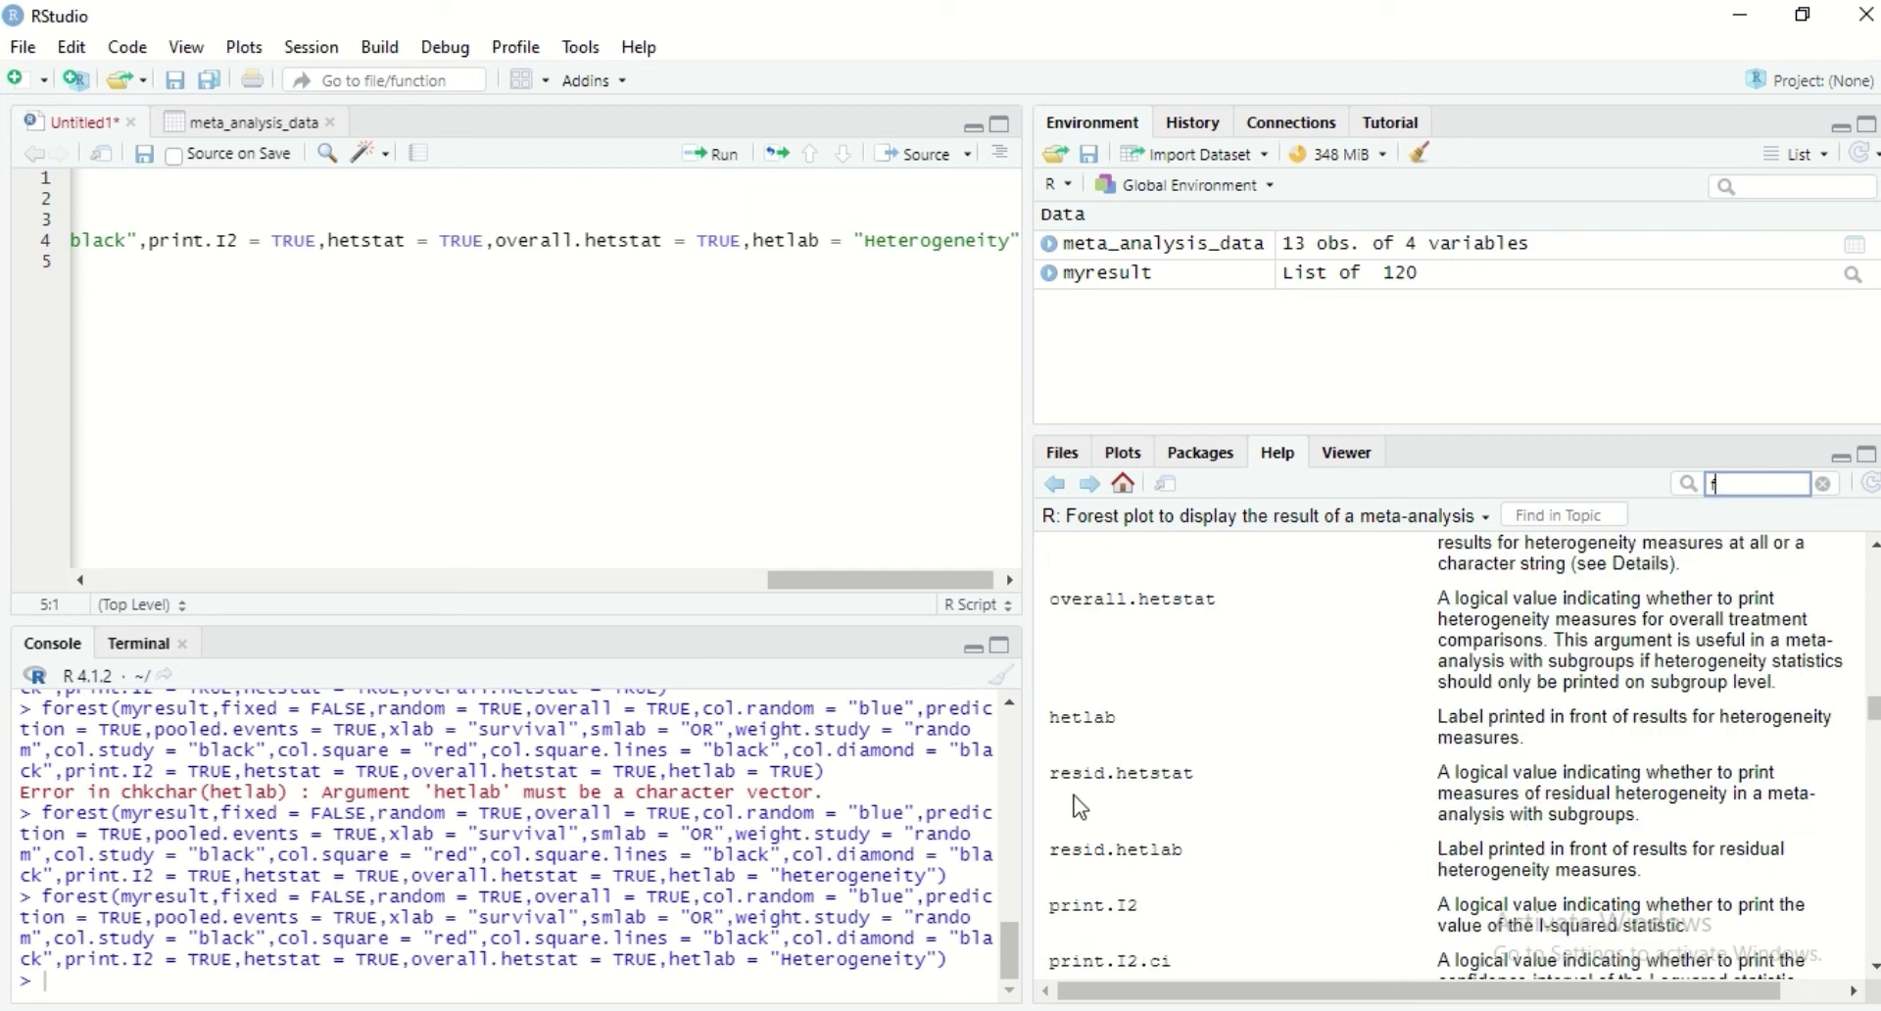
{"action": "left_click", "coordinate": [1009, 245]}
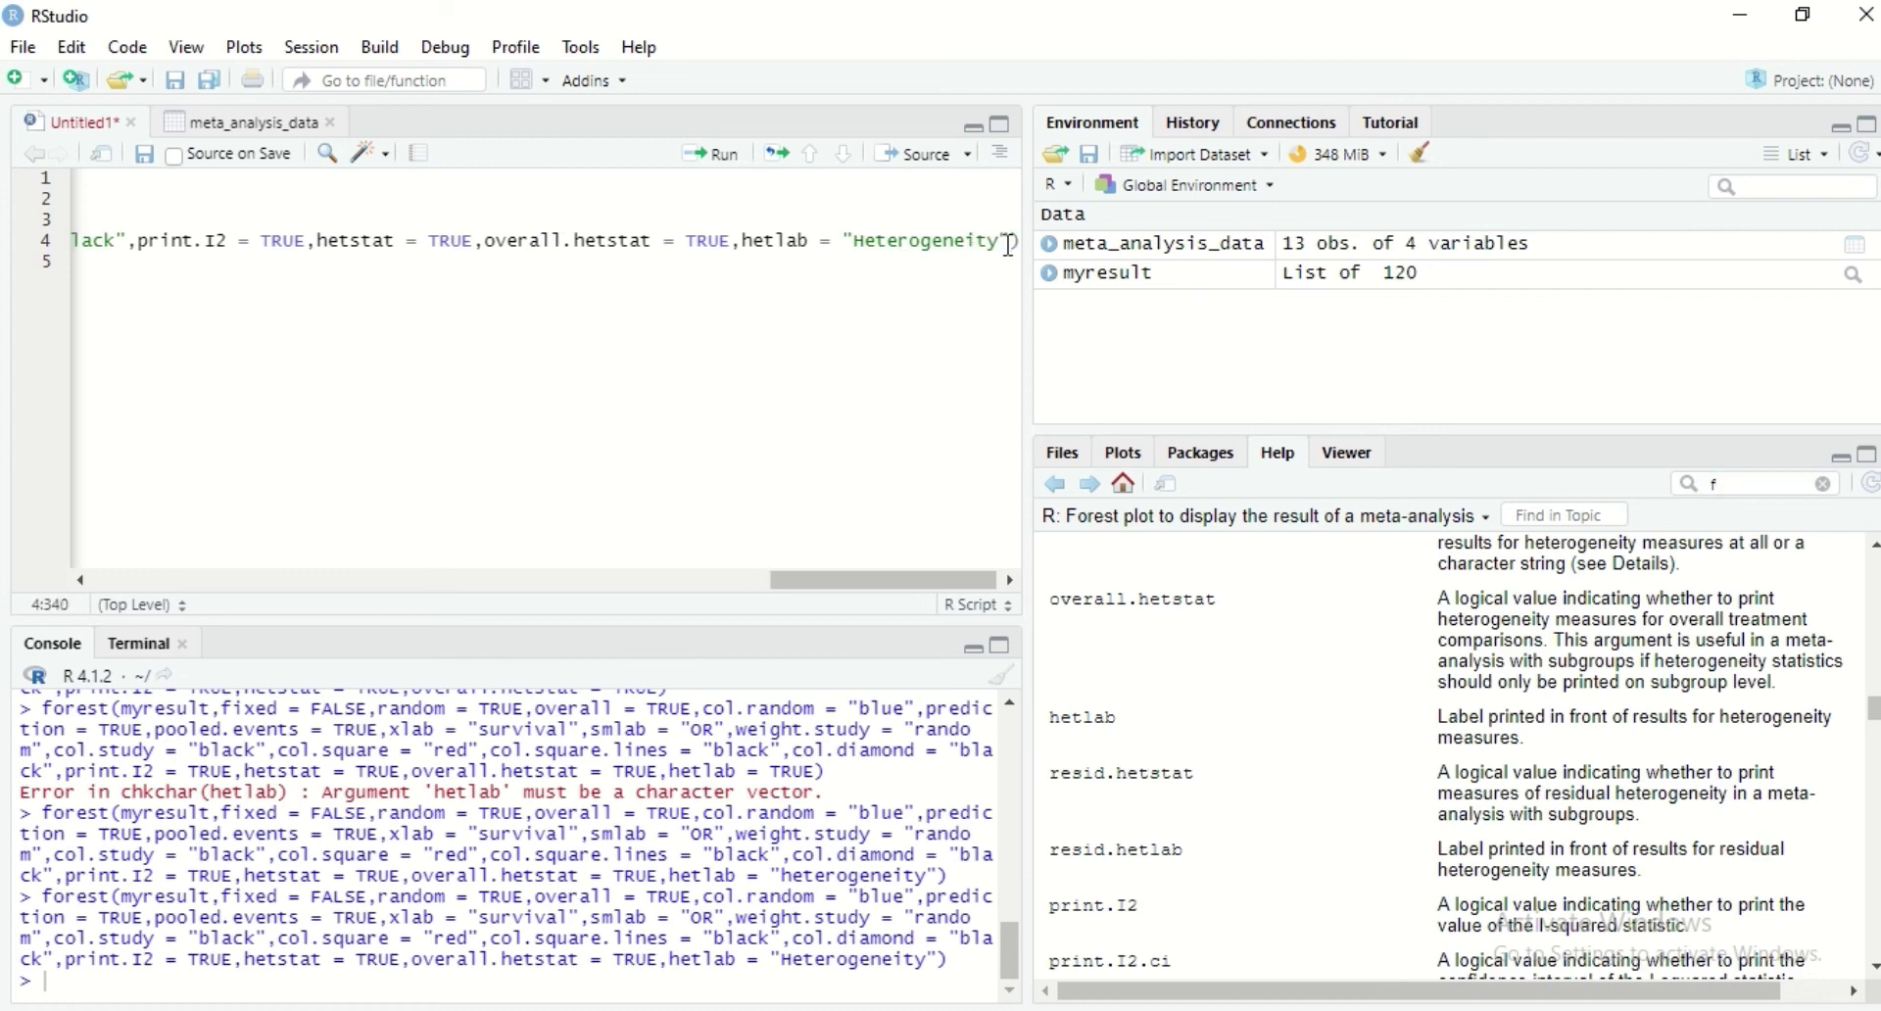
{"action": "type", "text": ","}
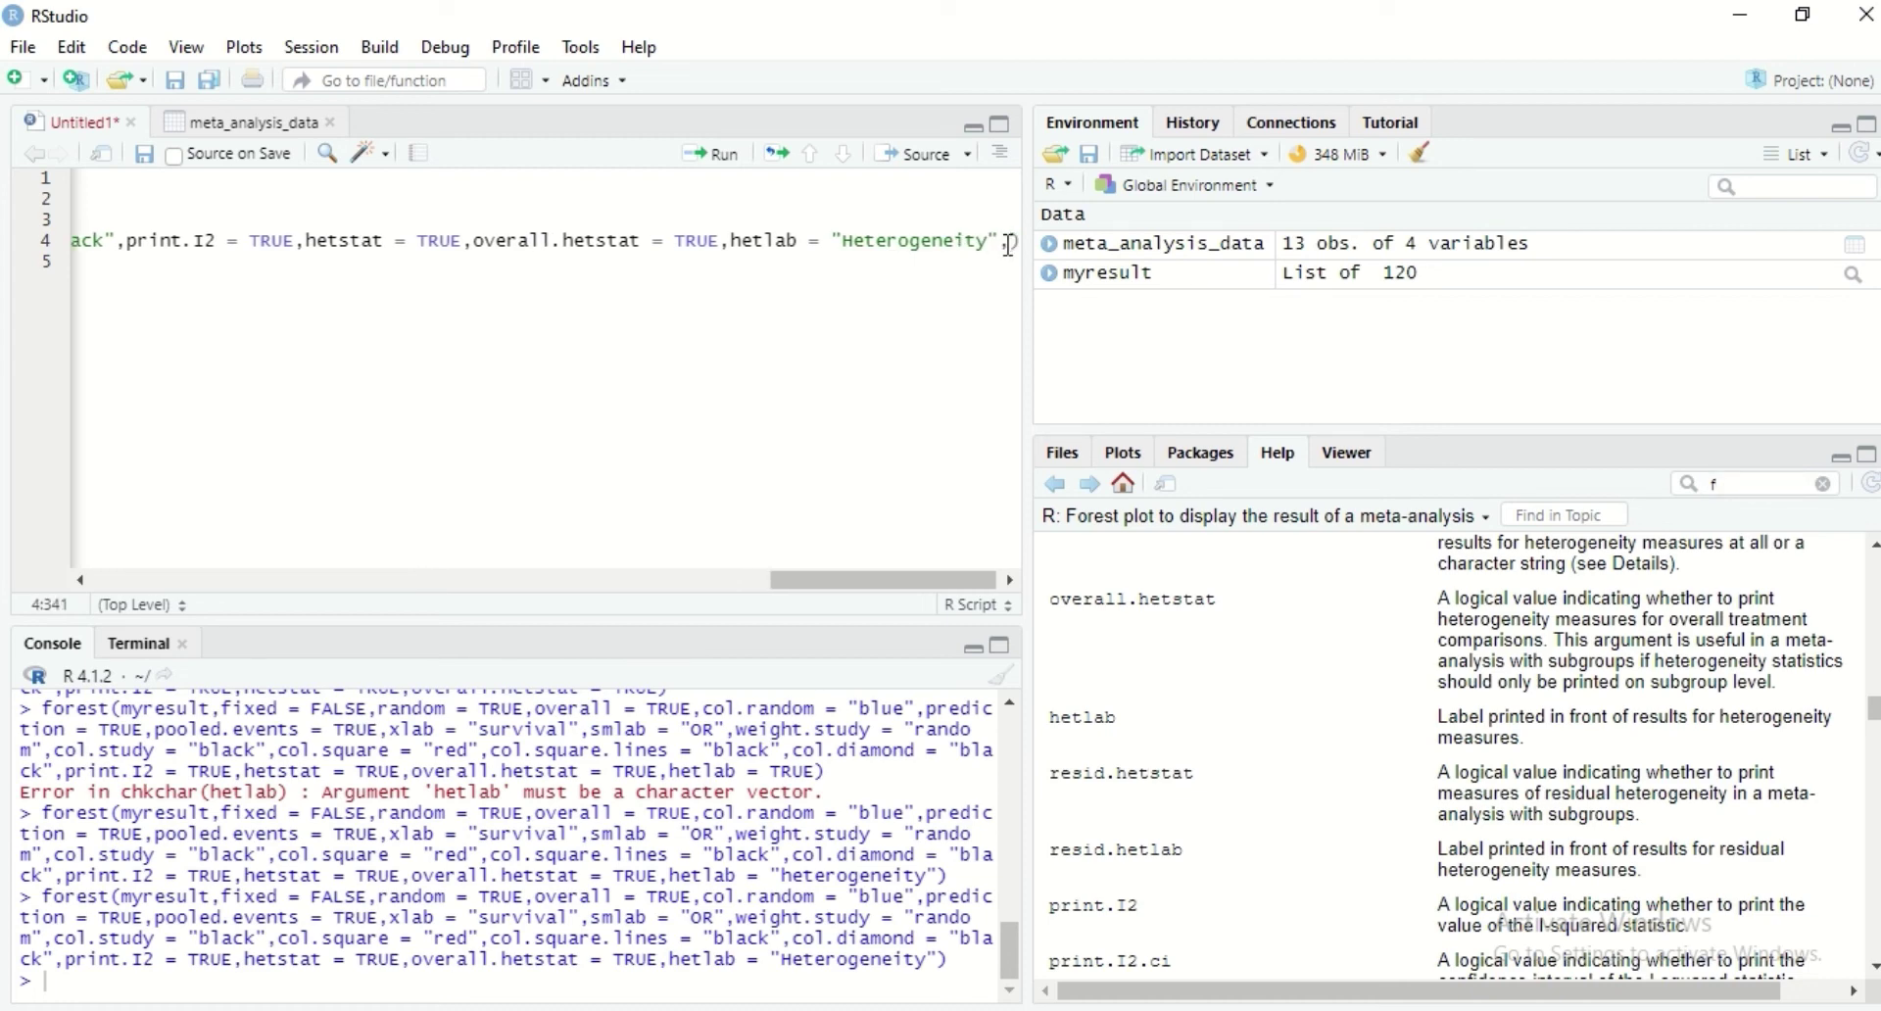
{"action": "type", "text": "resi"}
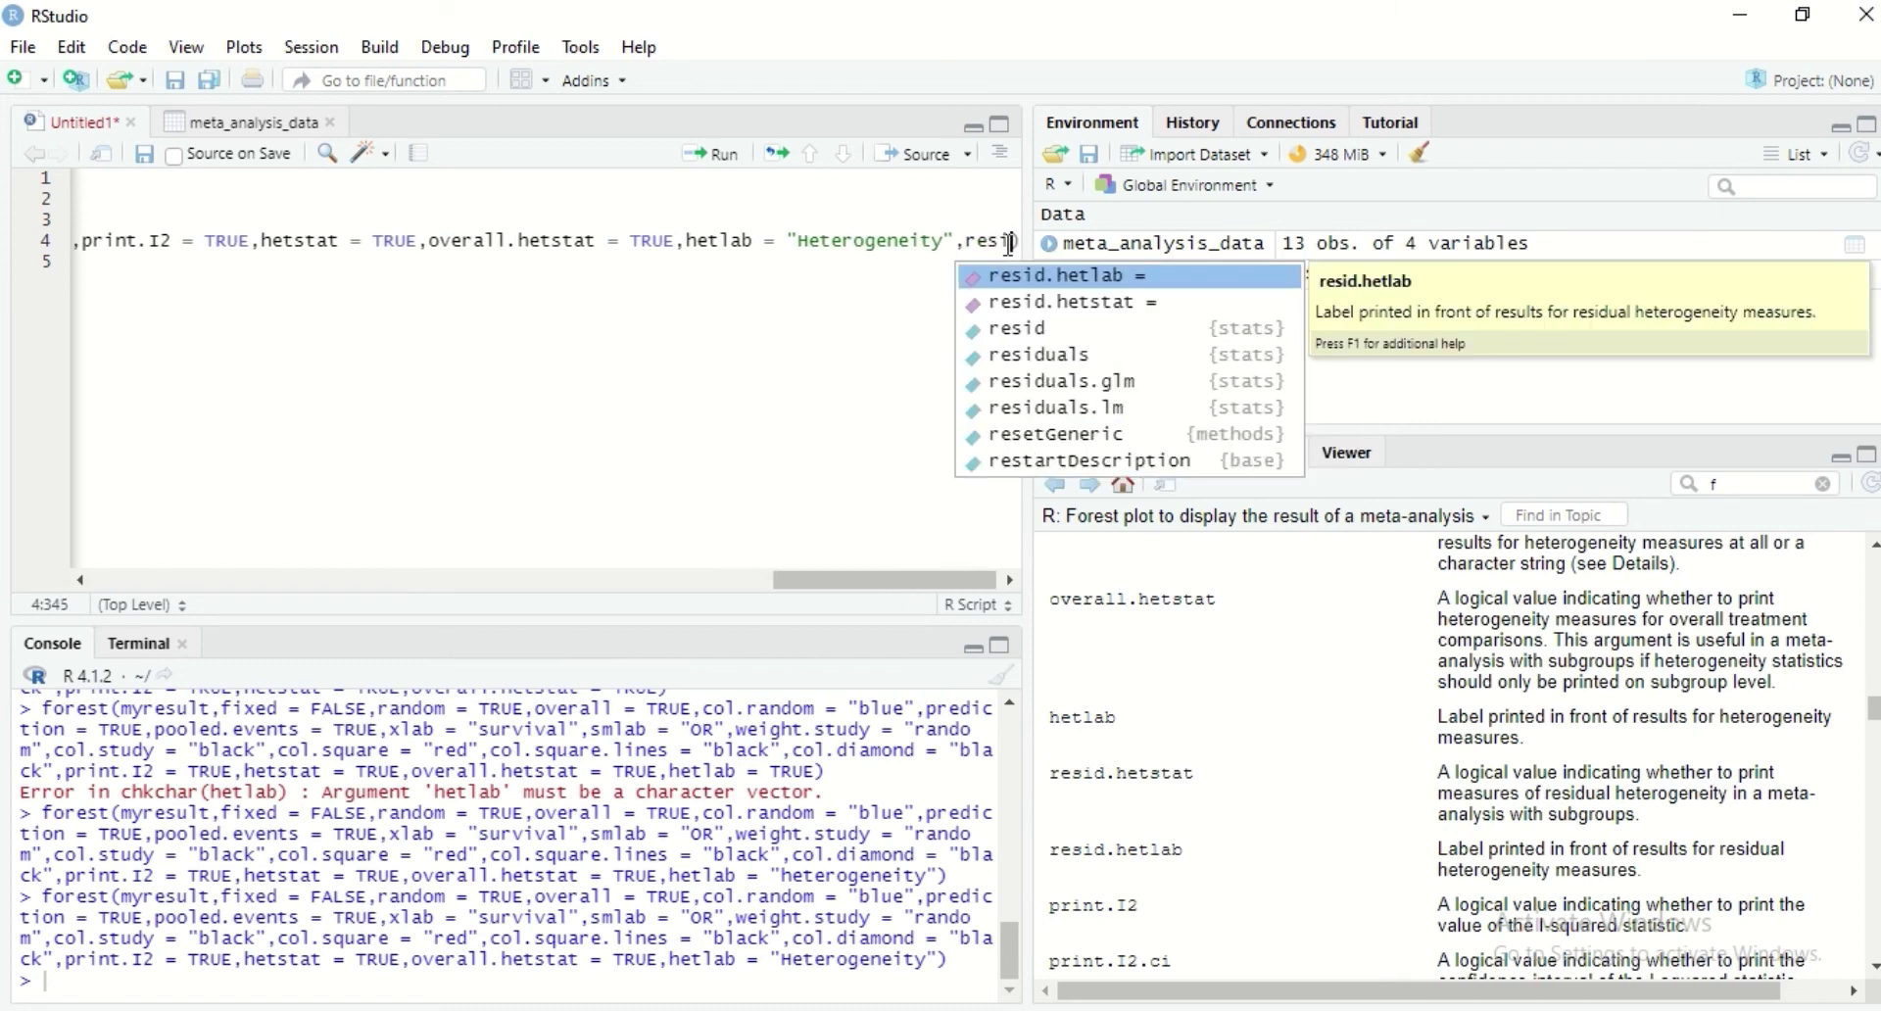
{"action": "key", "text": "Down"}
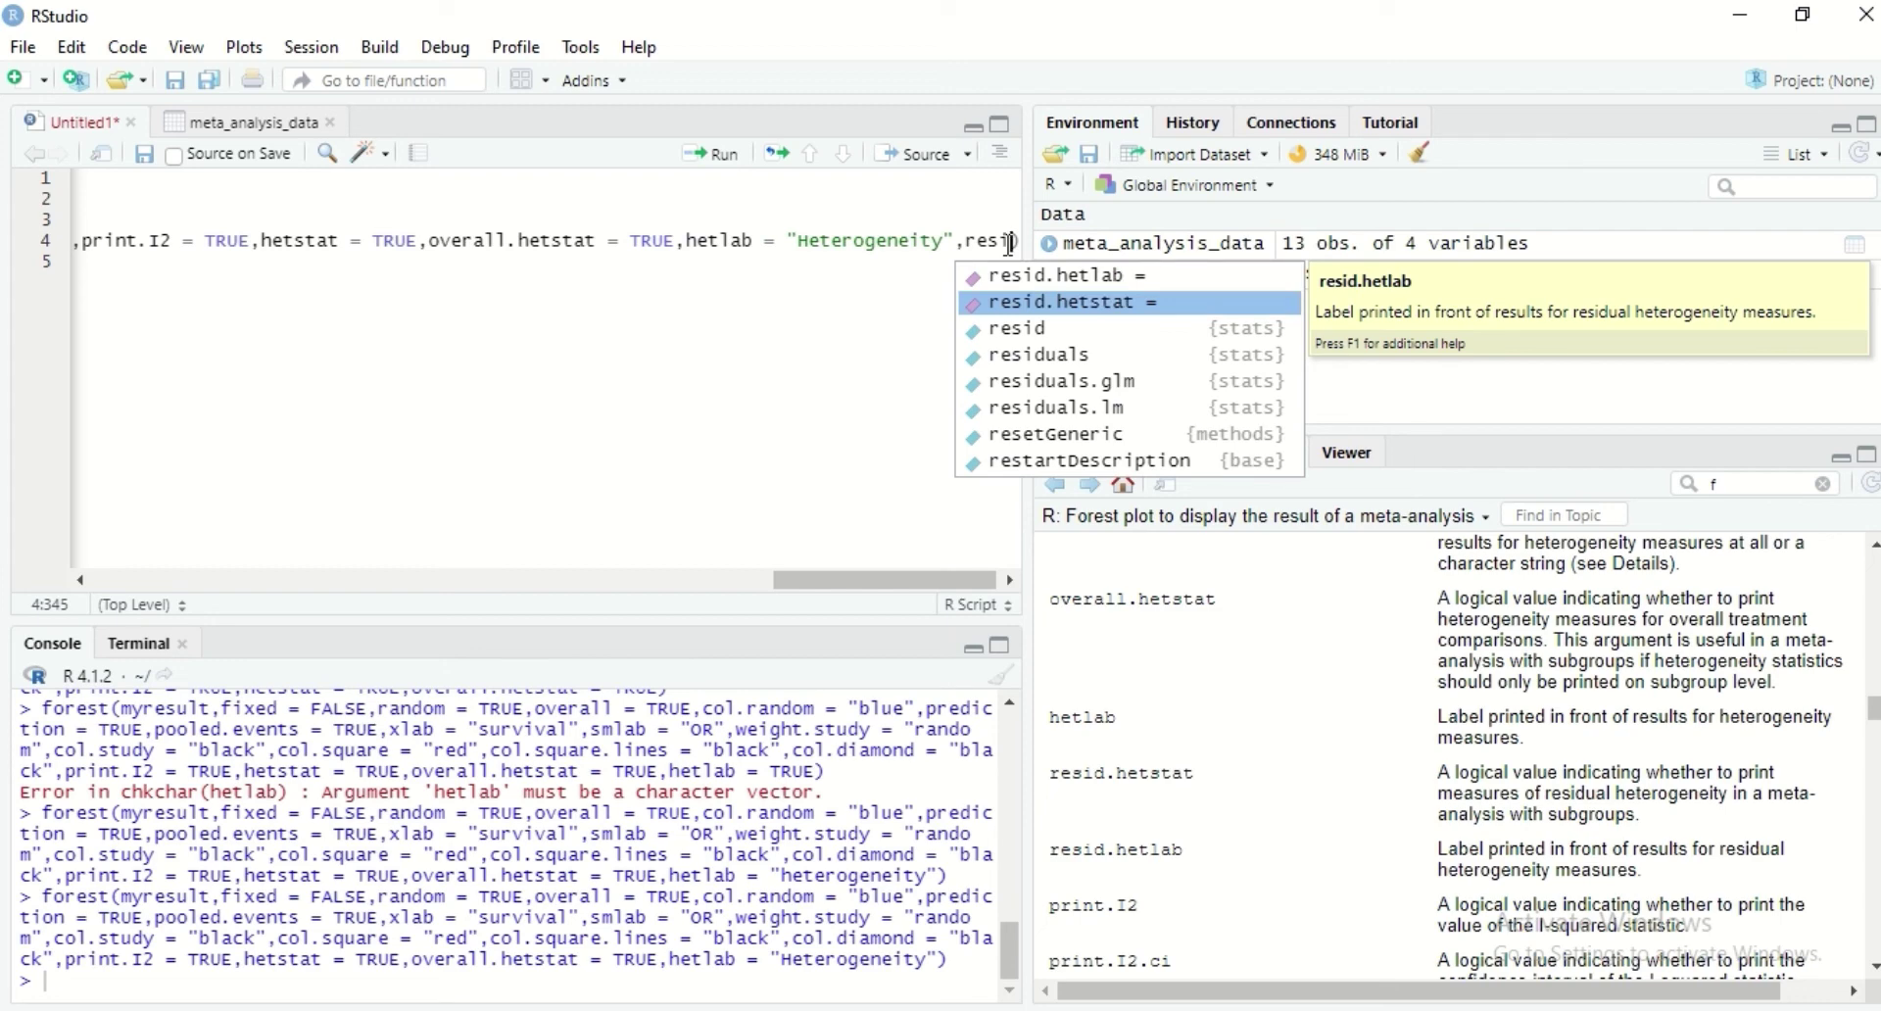
{"action": "key", "text": "Return"}
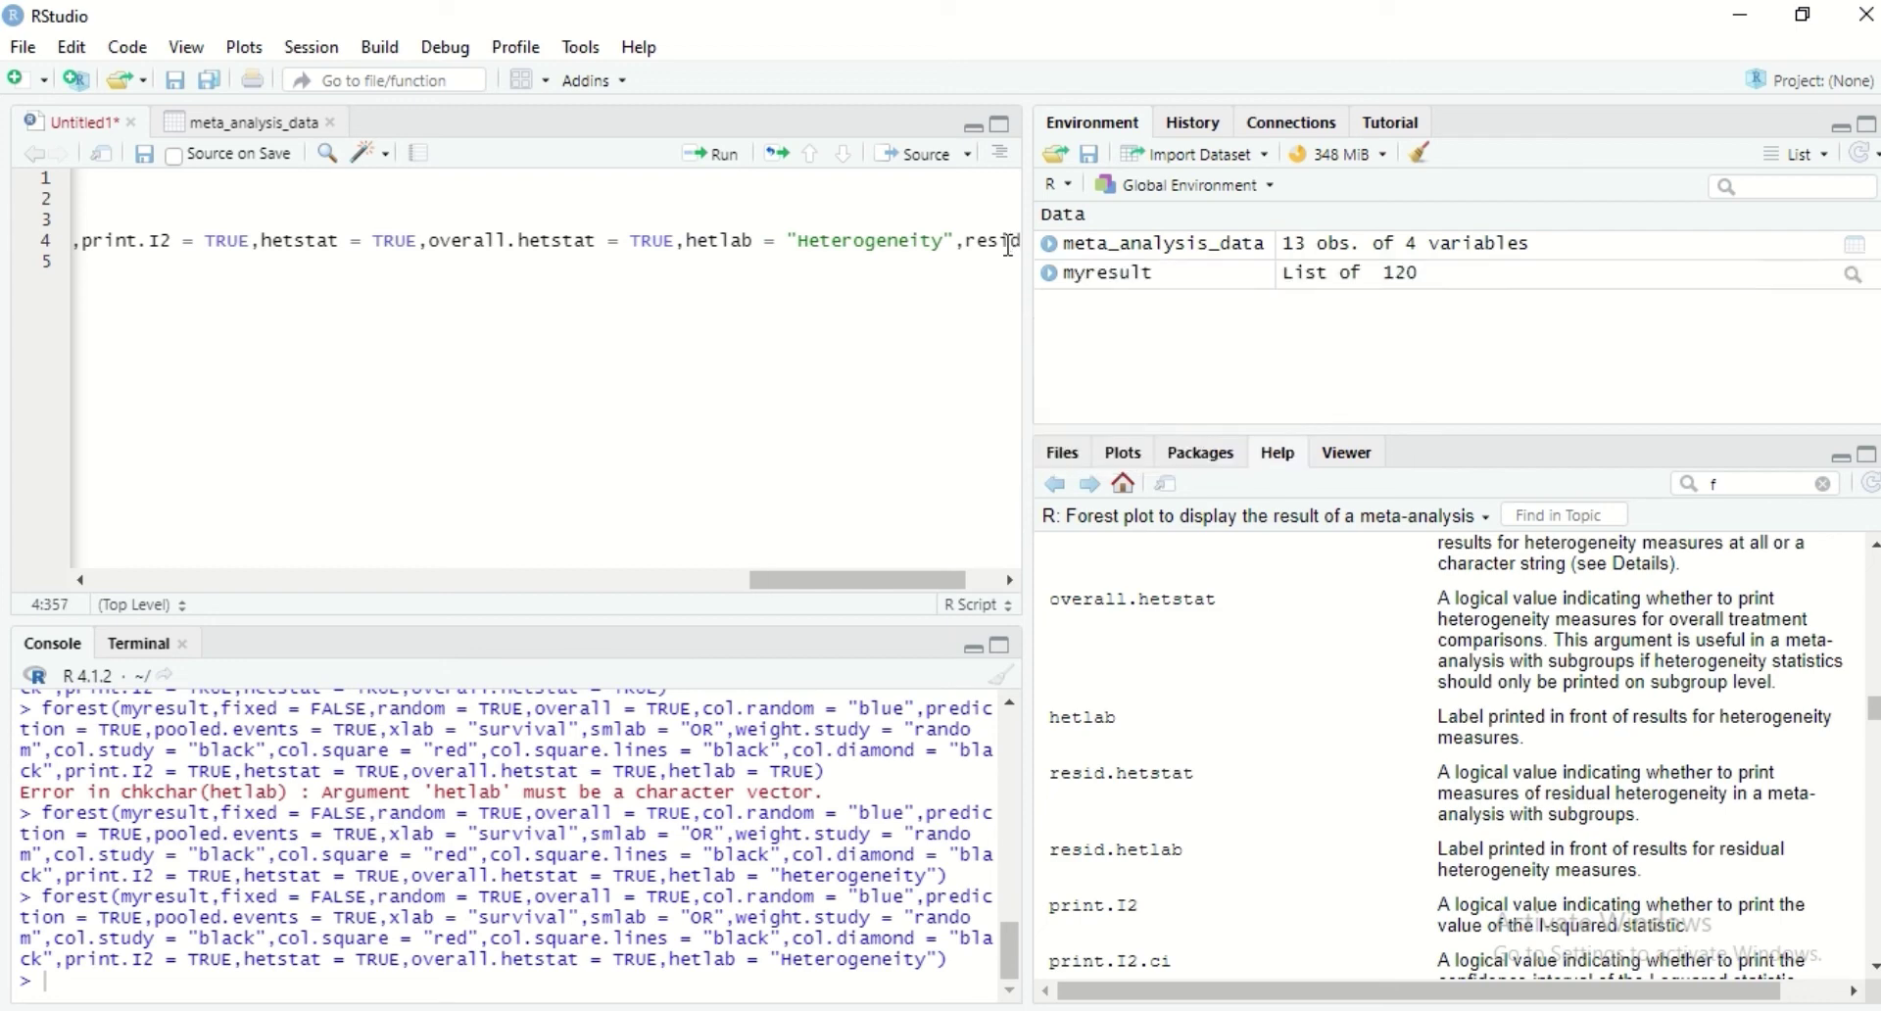
{"action": "left_click_drag", "start_coordinate": [927, 582], "coordinate": [975, 586]}
{"action": "type", "text": "true"}
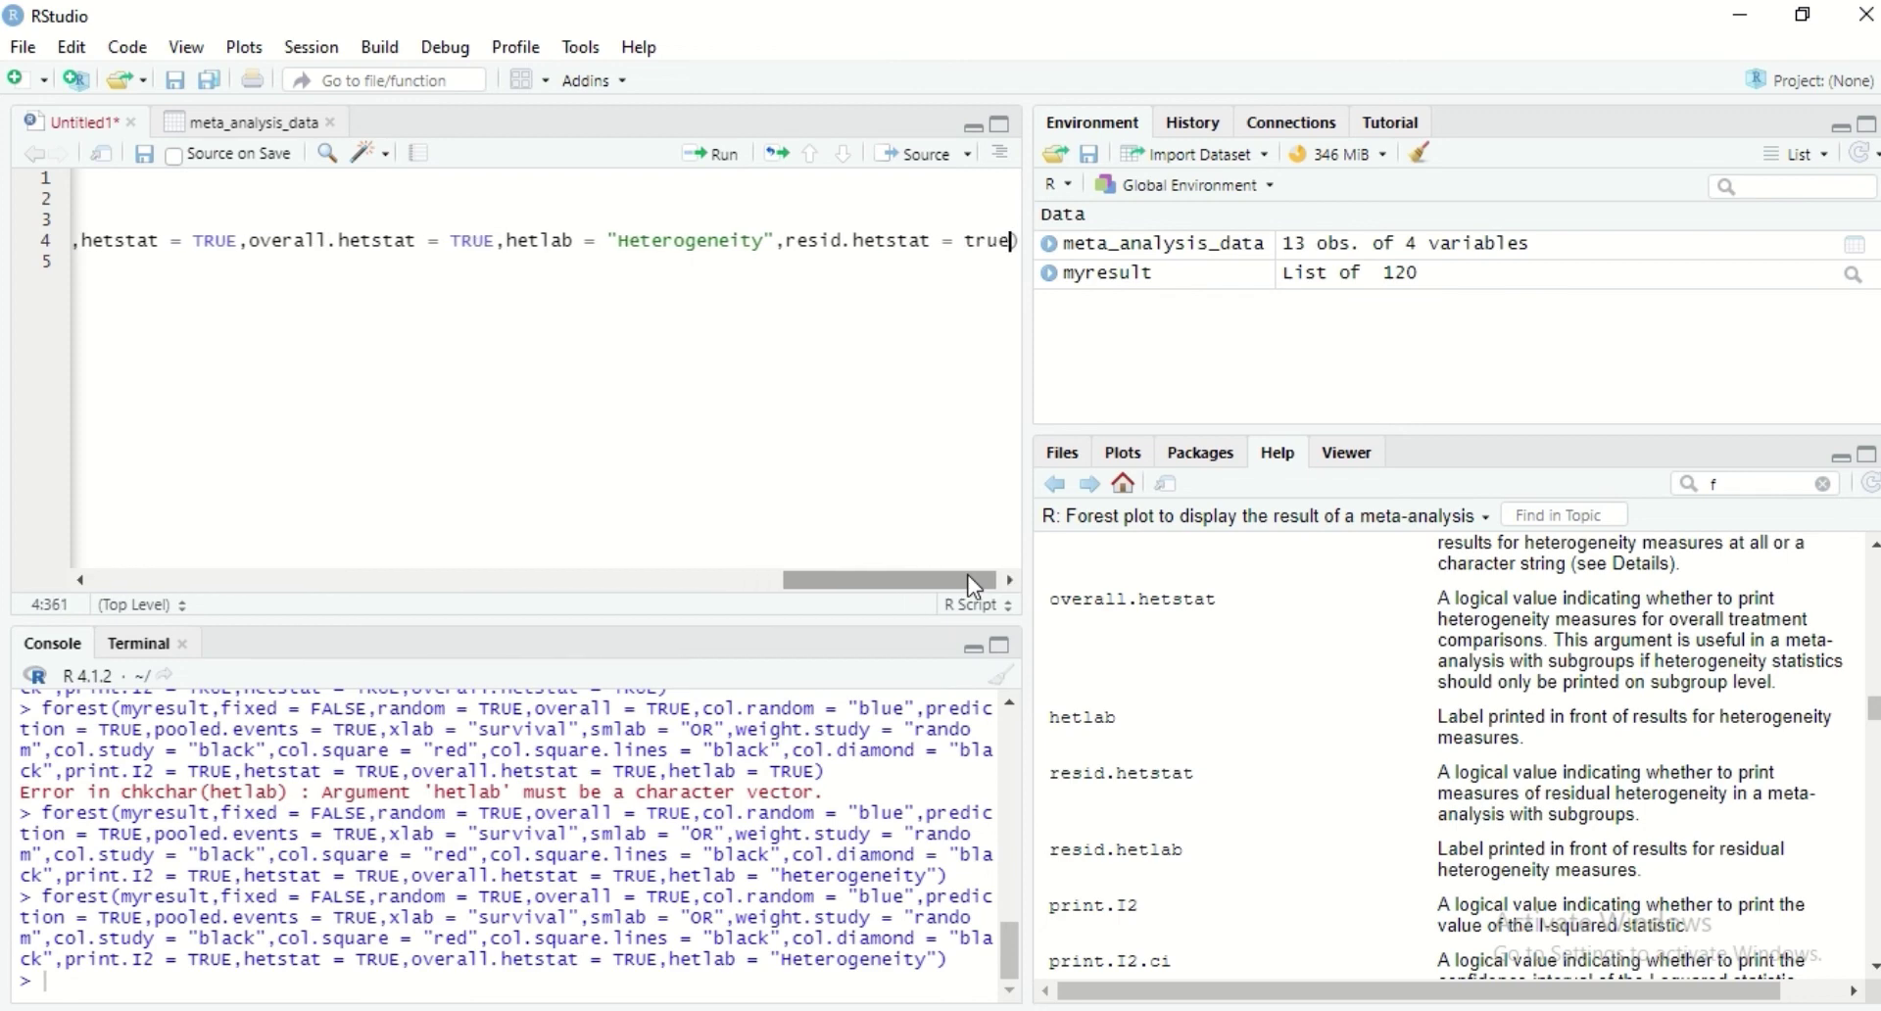
{"action": "key", "text": "Return"}
- Run the forest call with resid.hetstat and inspect the enlarged forest plot for residual heterogeneity
{"action": "left_click", "coordinate": [733, 157]}
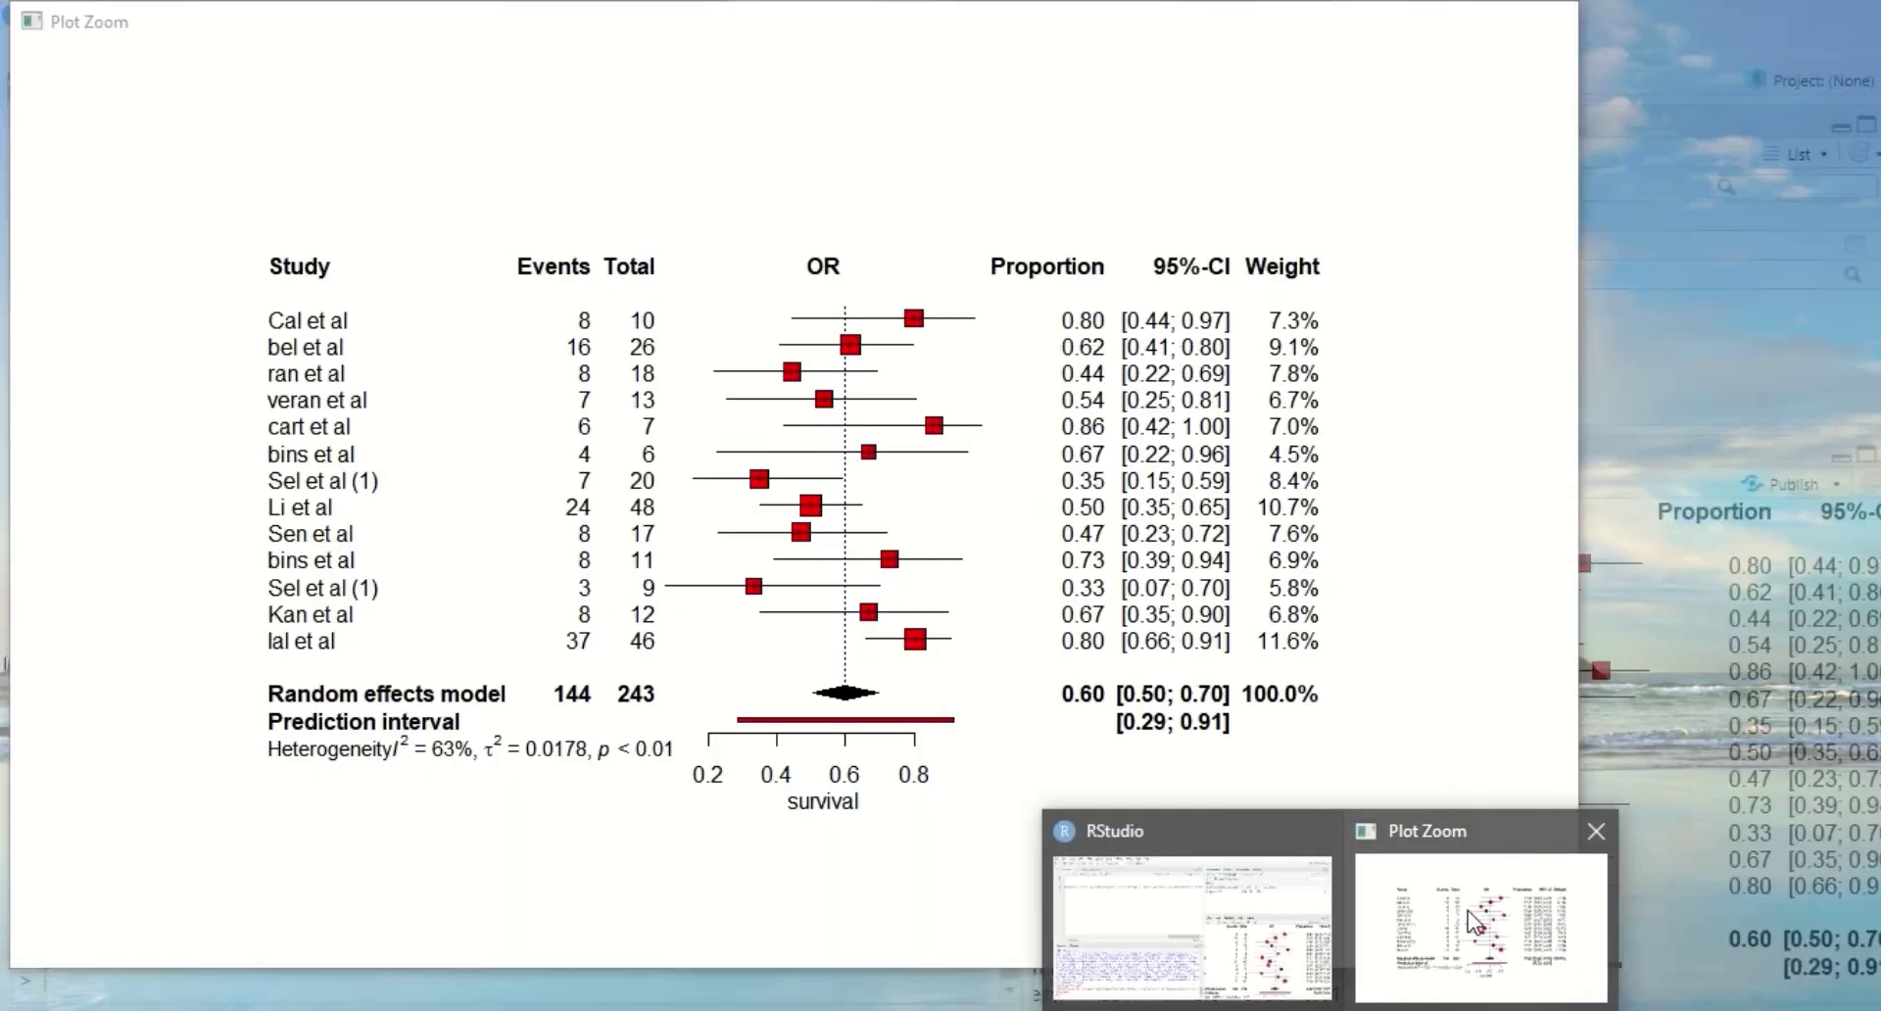
{"action": "left_click", "coordinate": [1468, 909]}
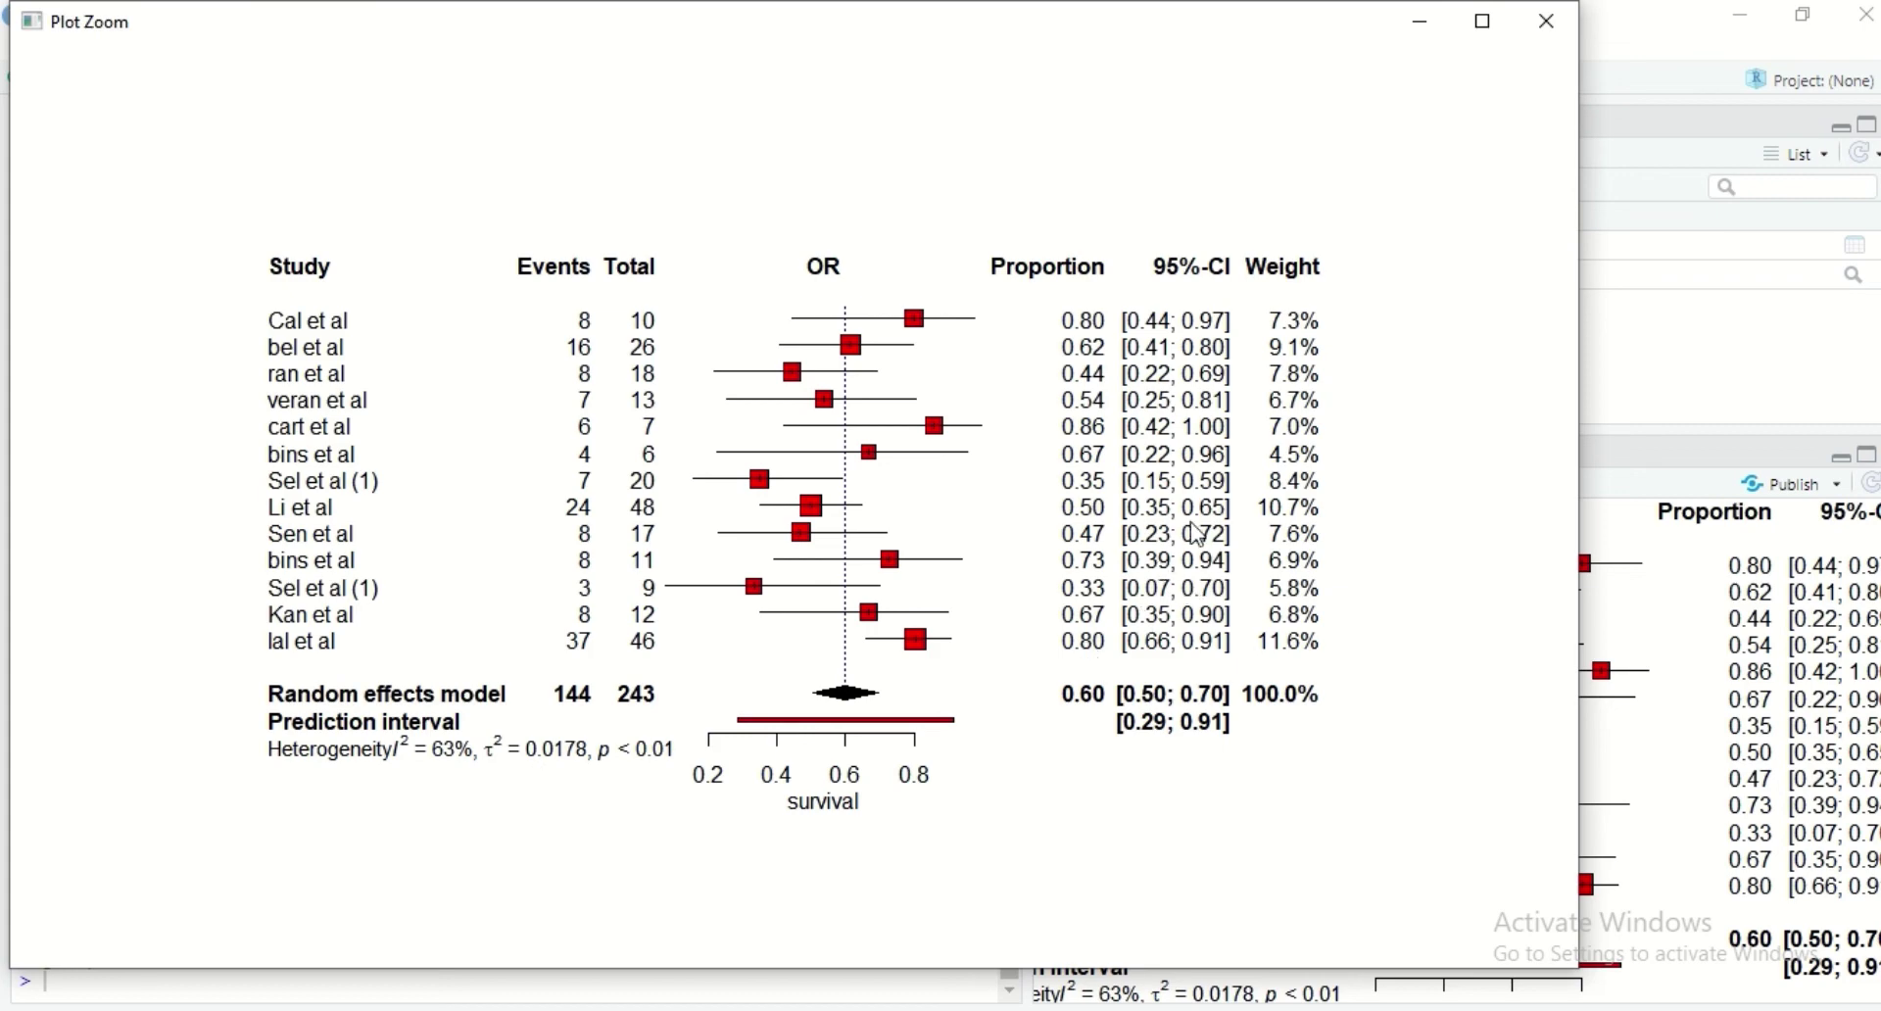
{"action": "left_click", "coordinate": [1425, 24]}
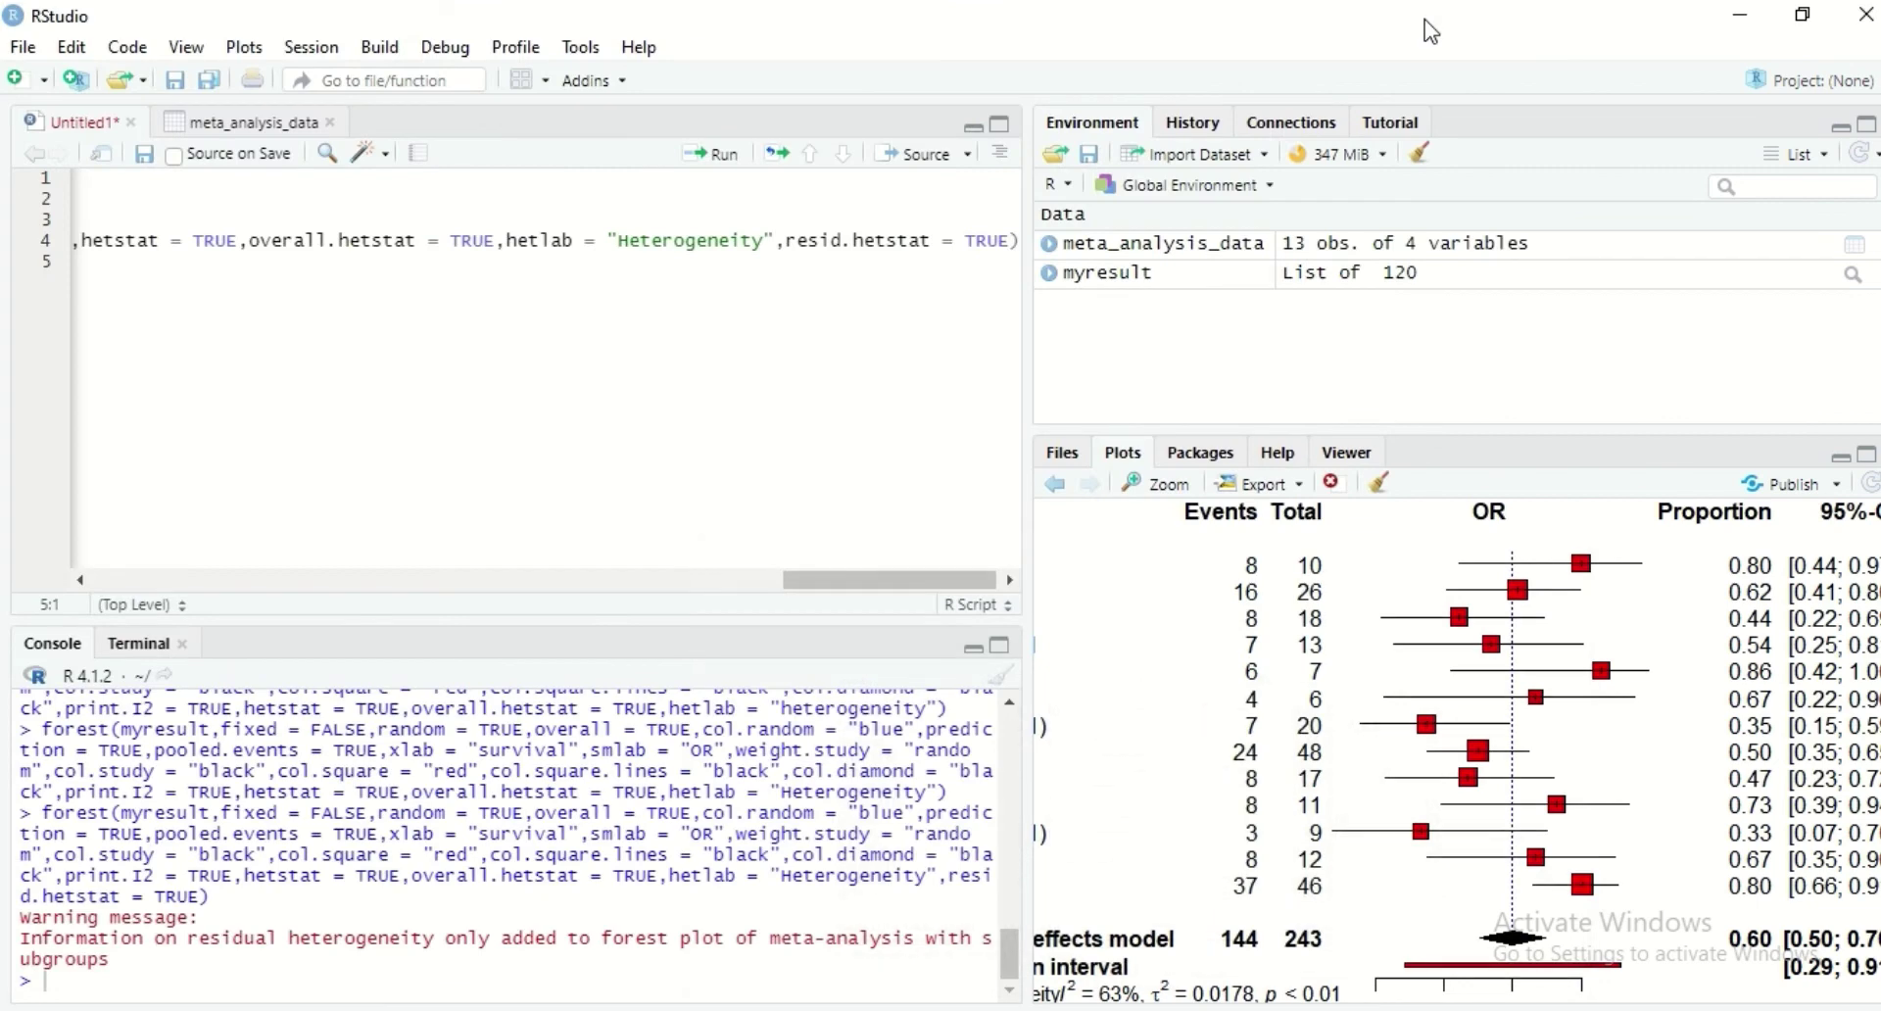
- Look up the I-squared printing arguments in the forest help and add print.I2.ci = TRUE after resid.hetstat in the forest call
{"action": "left_click", "coordinate": [1273, 445]}
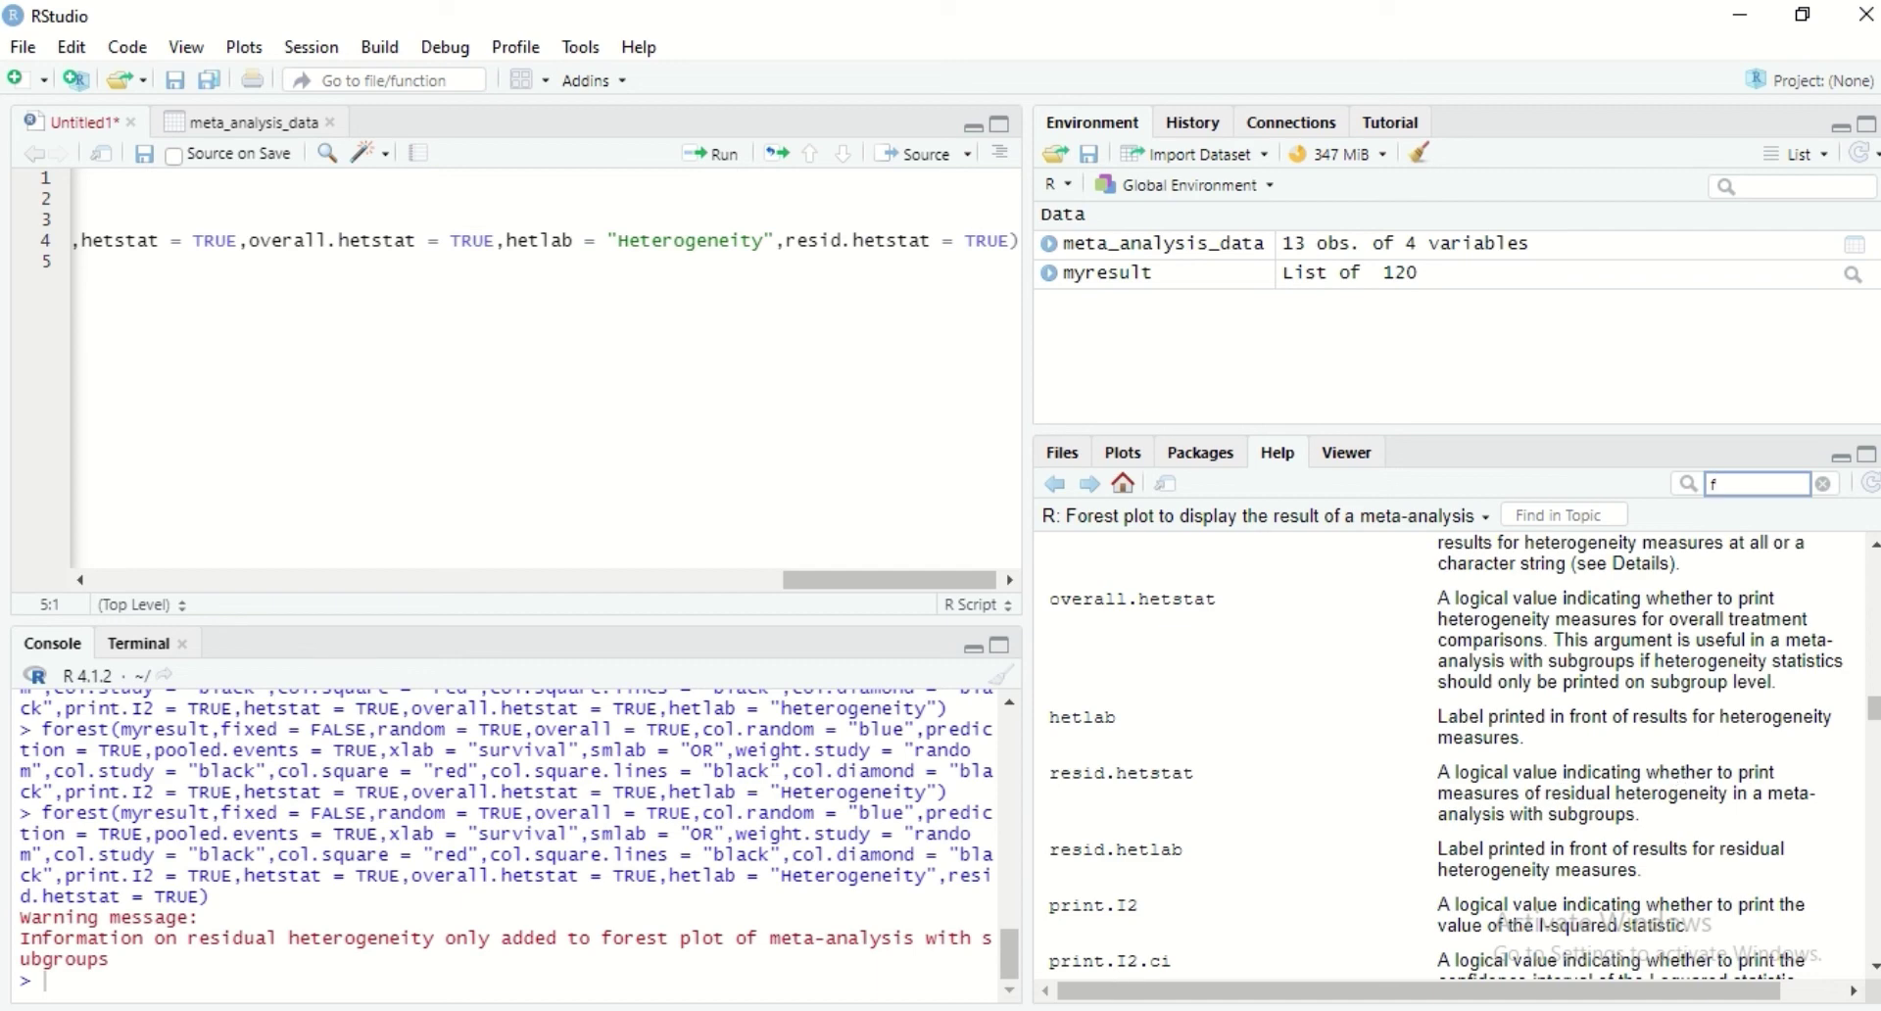
{"action": "scroll", "coordinate": [1875, 712], "scroll_direction": "down", "scroll_amount": 1}
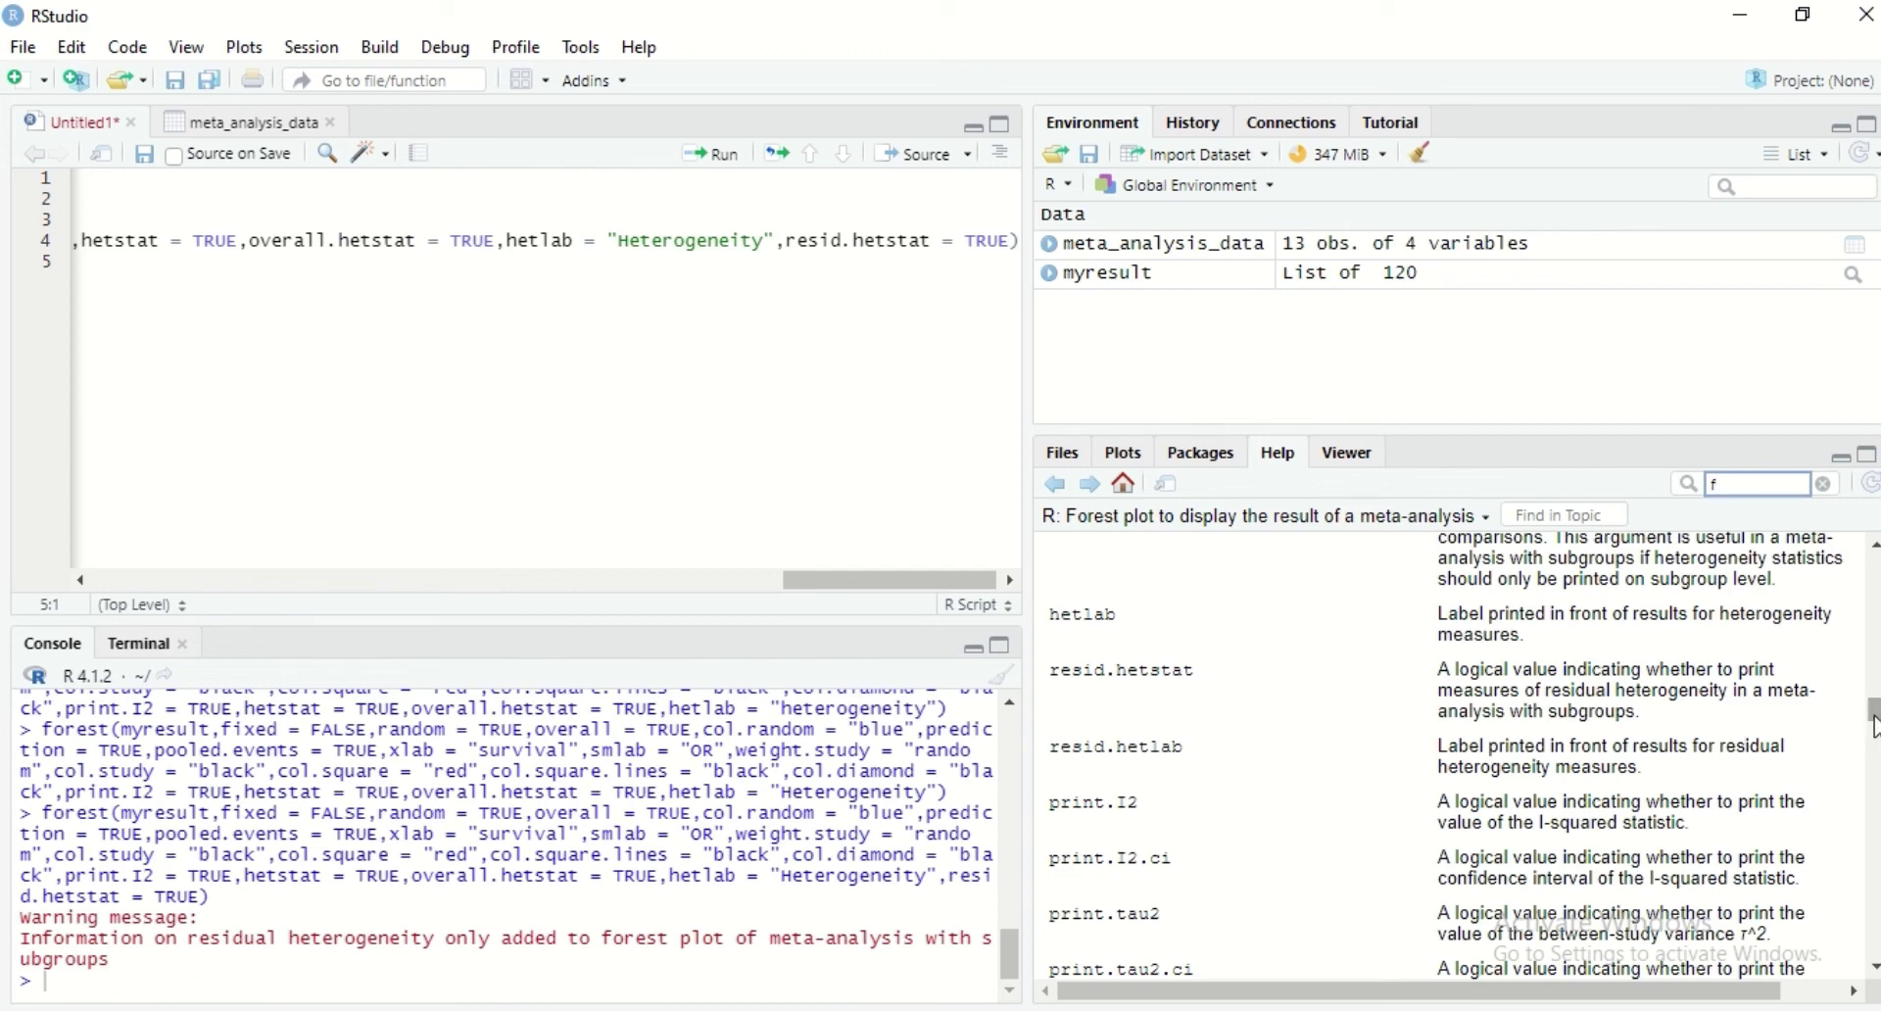
{"action": "left_click_drag", "start_coordinate": [1875, 724], "coordinate": [1875, 728]}
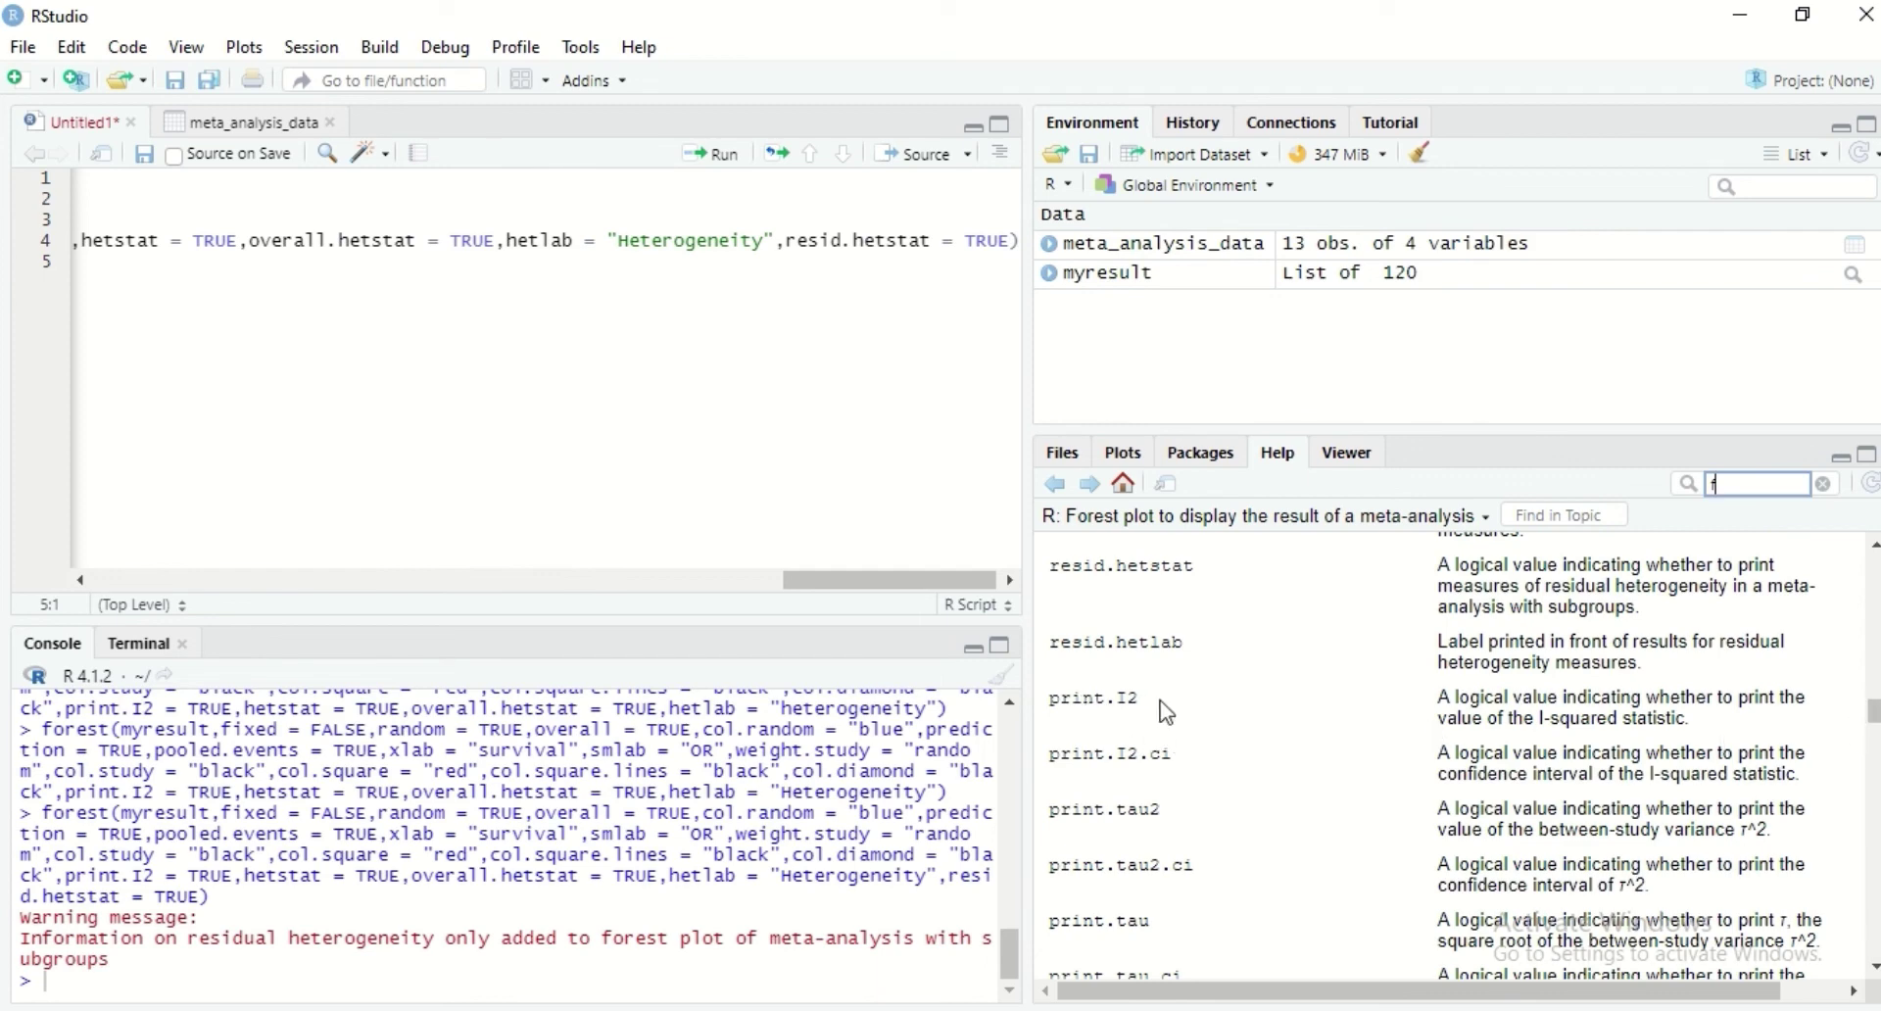
{"action": "left_click", "coordinate": [1015, 240]}
{"action": "type", "text": ","}
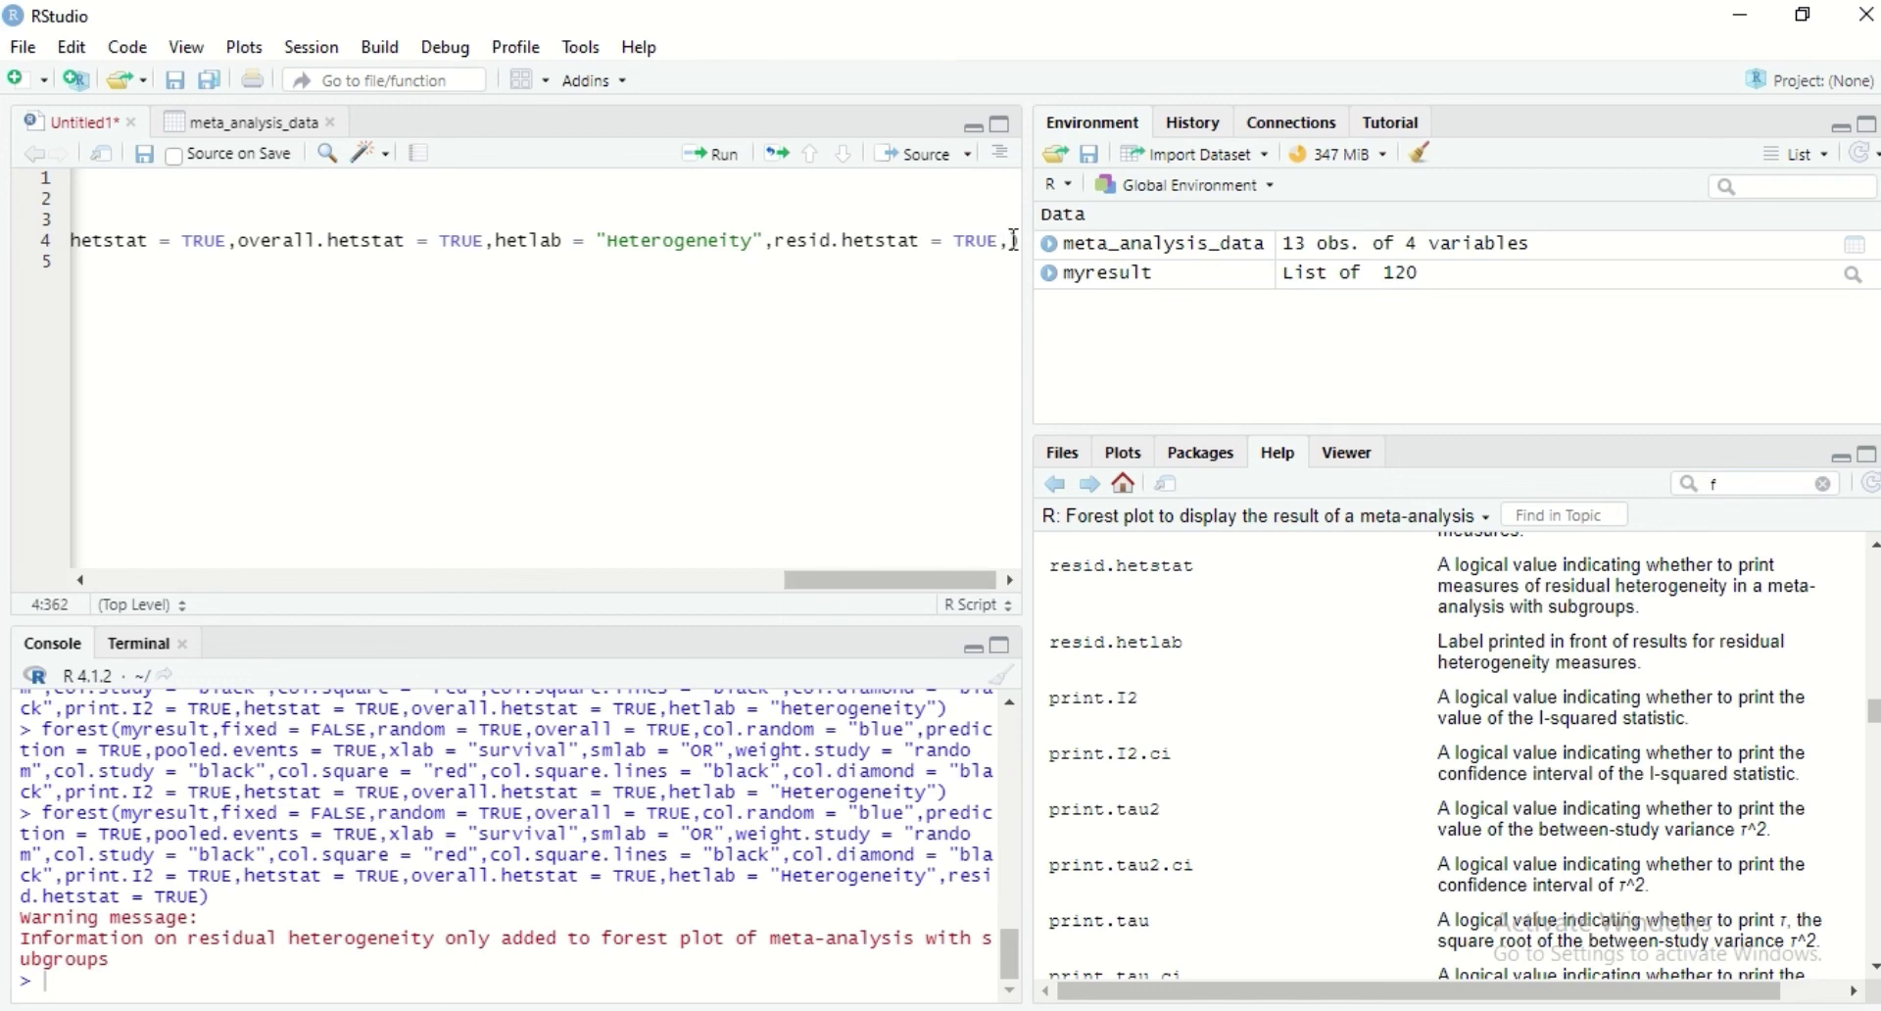
{"action": "type", "text": "pri"}
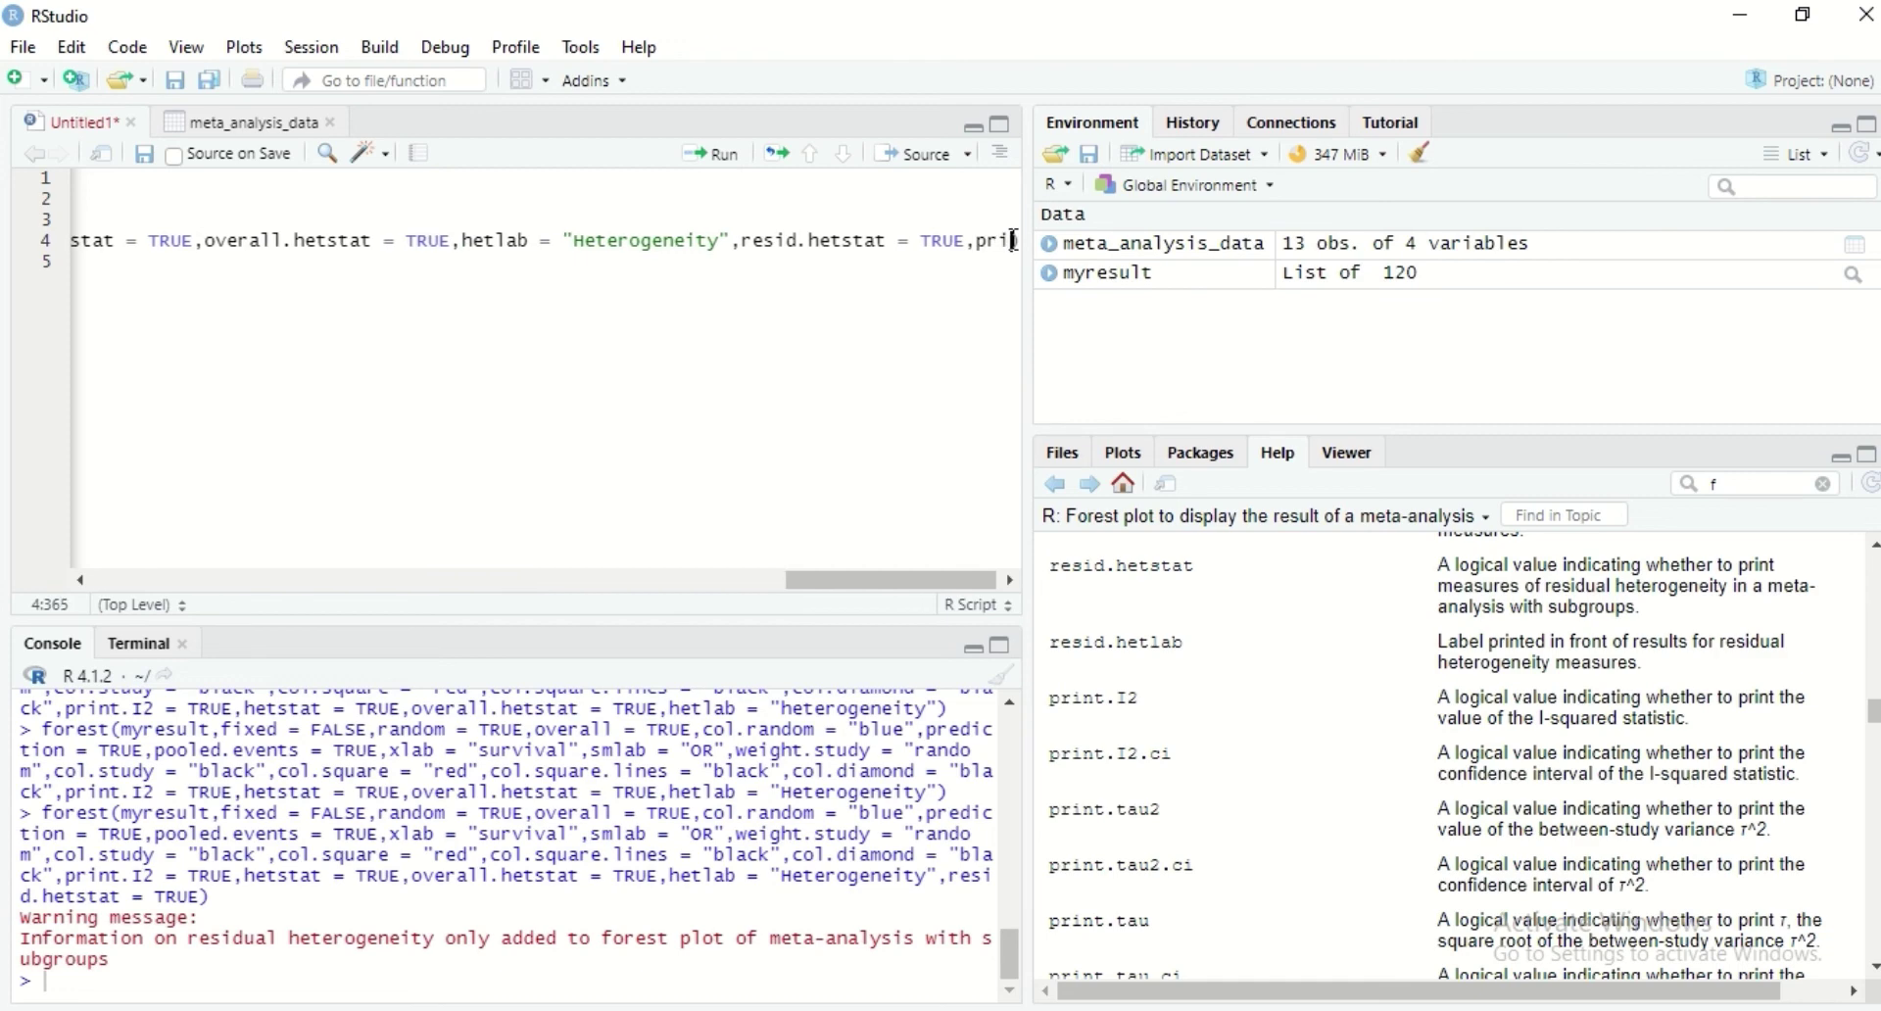
{"action": "type", "text": "nt"}
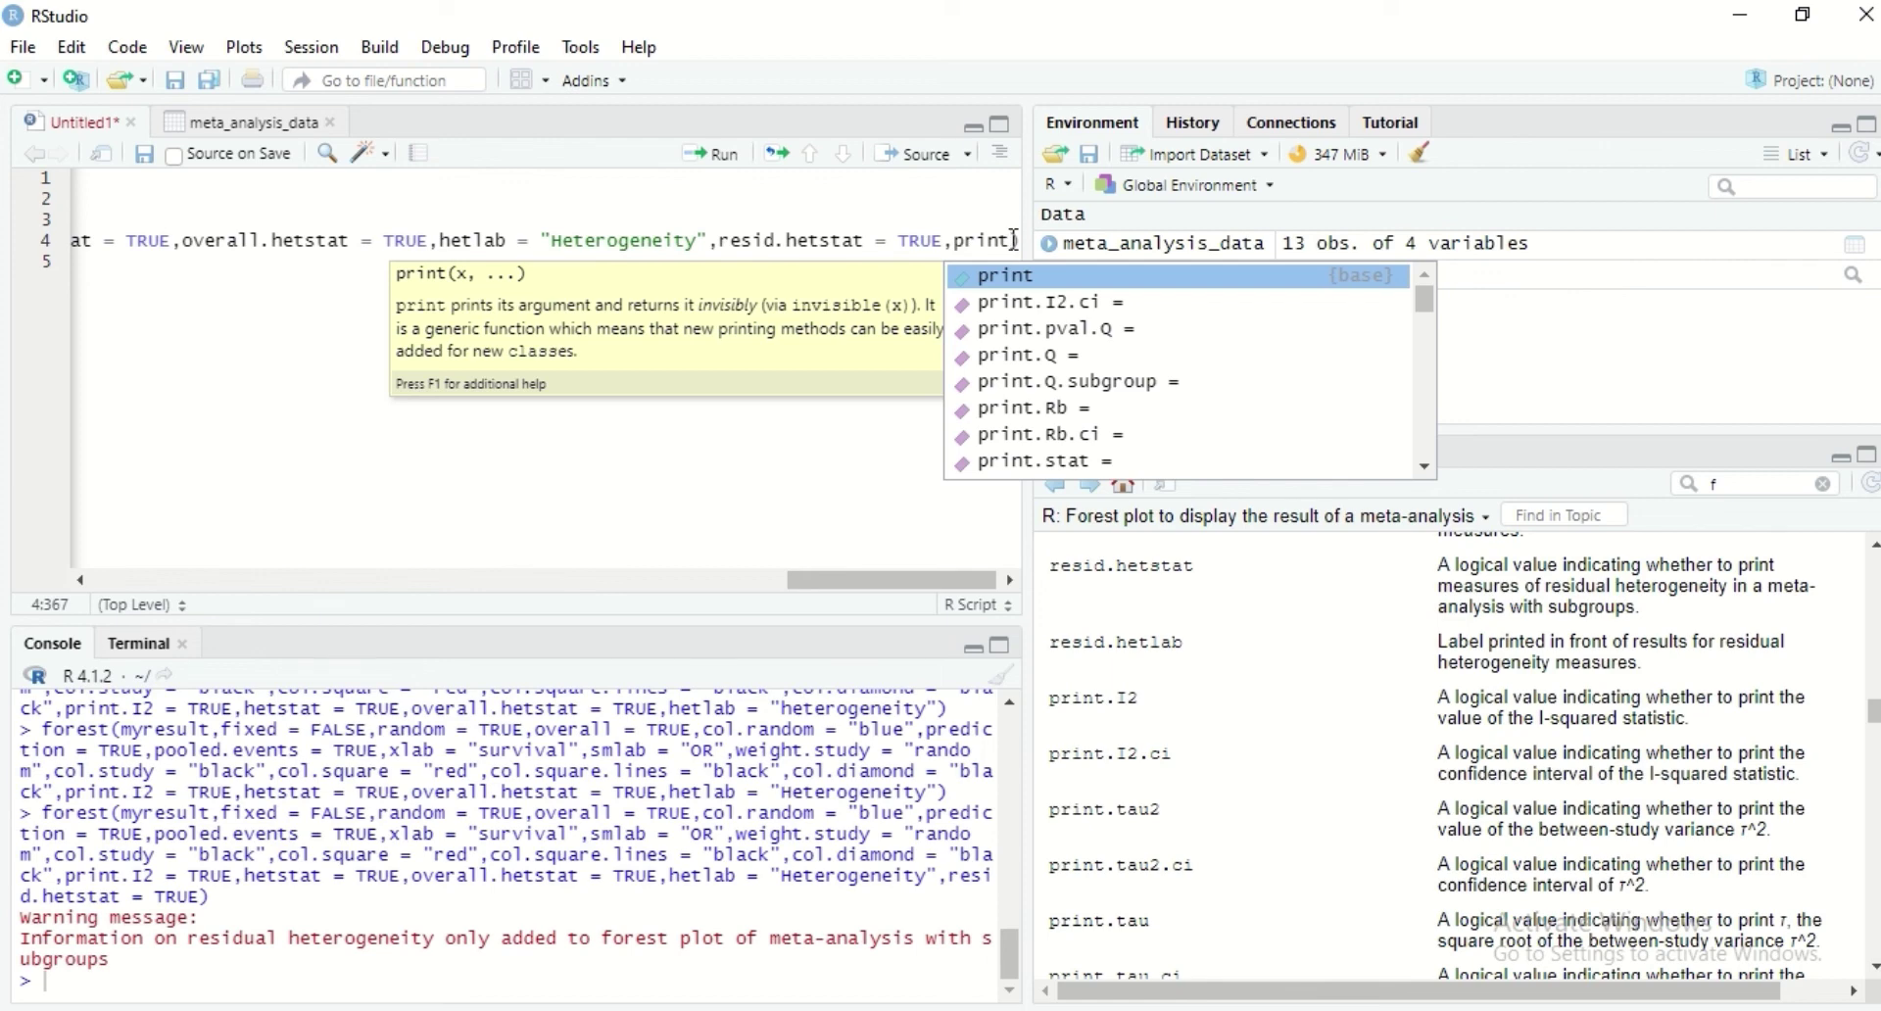
{"action": "type", "text": ".i"}
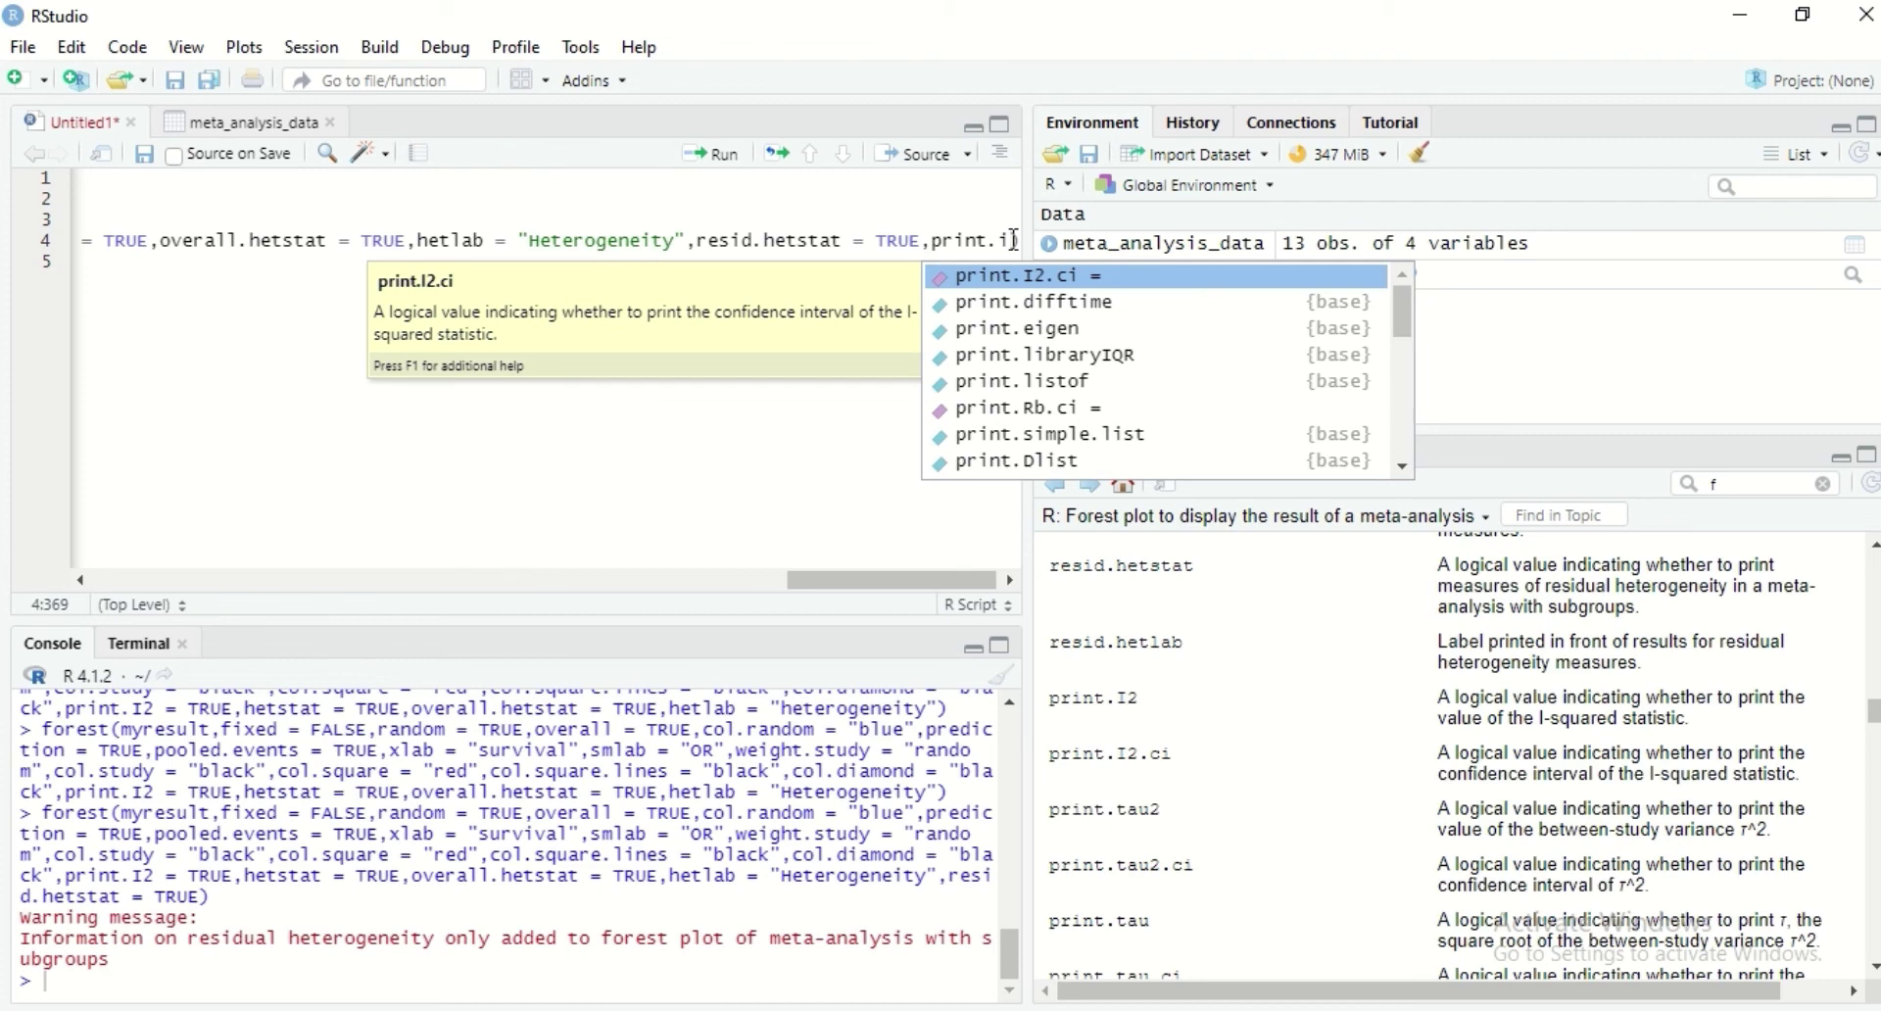
{"action": "key", "text": "Tab"}
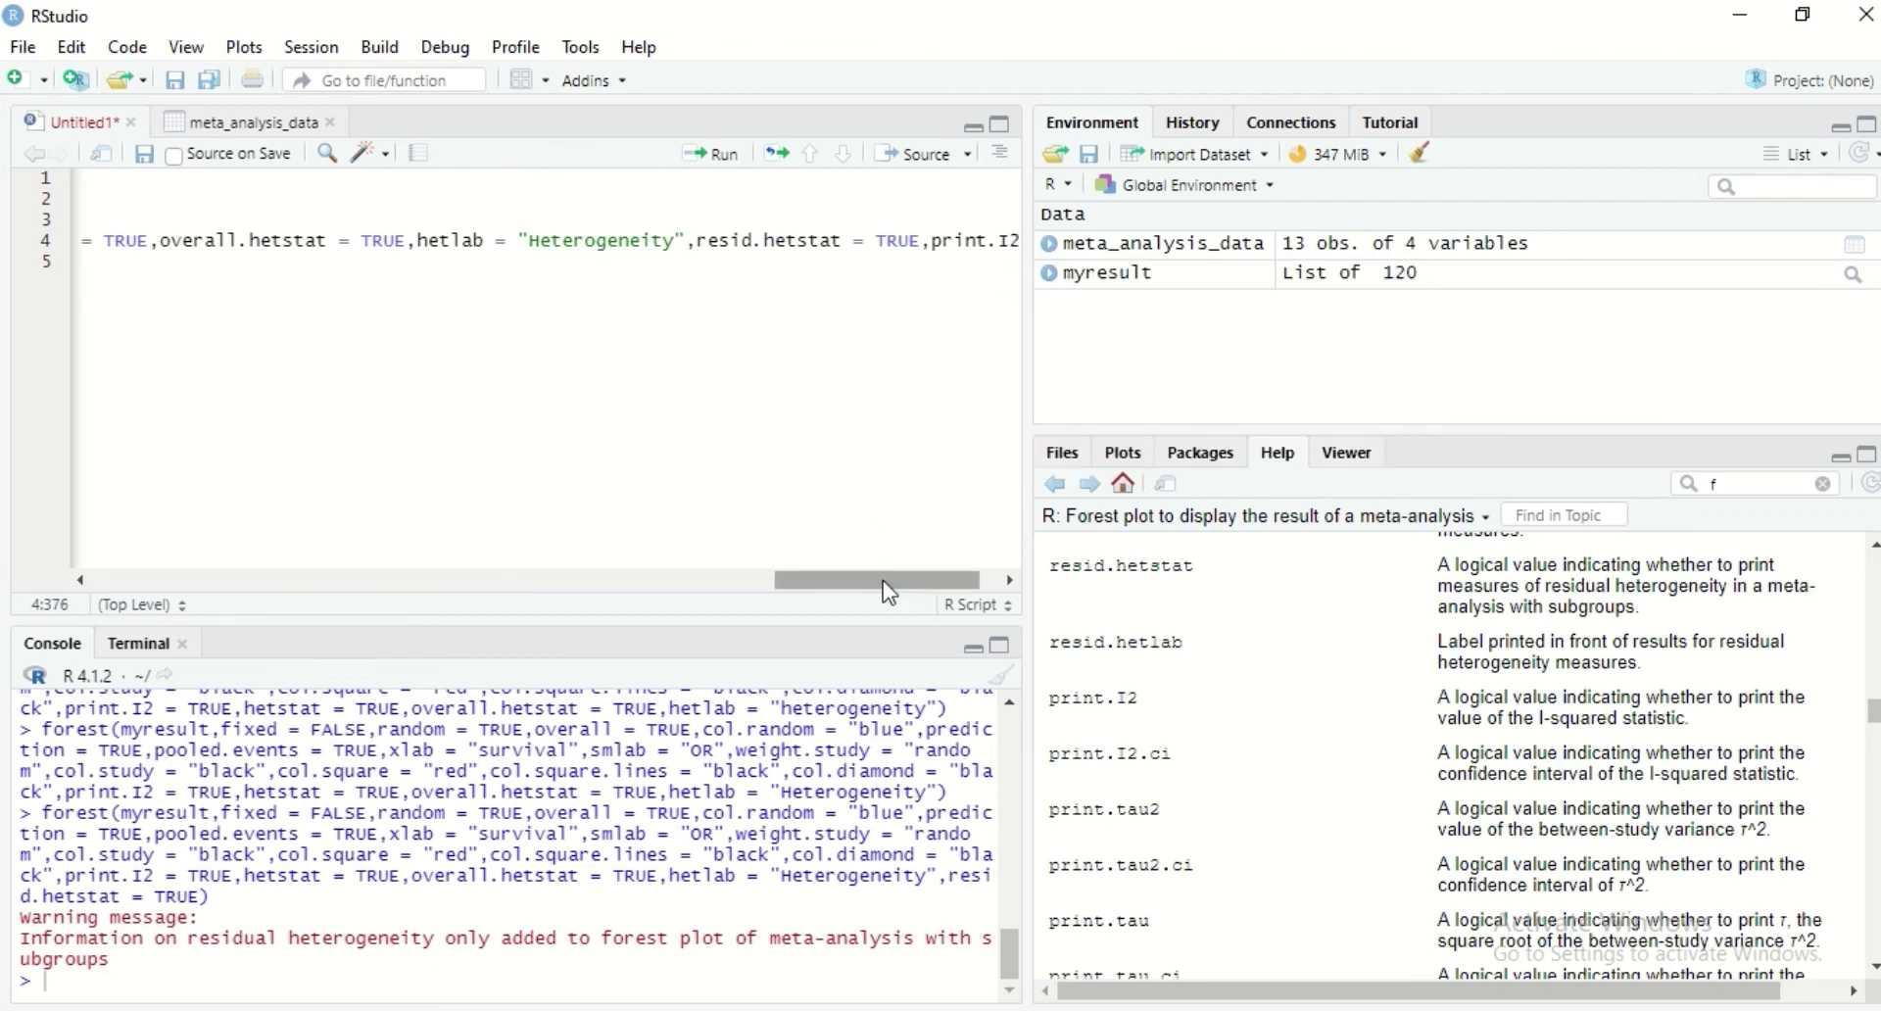
{"action": "left_click_drag", "start_coordinate": [883, 580], "coordinate": [939, 579]}
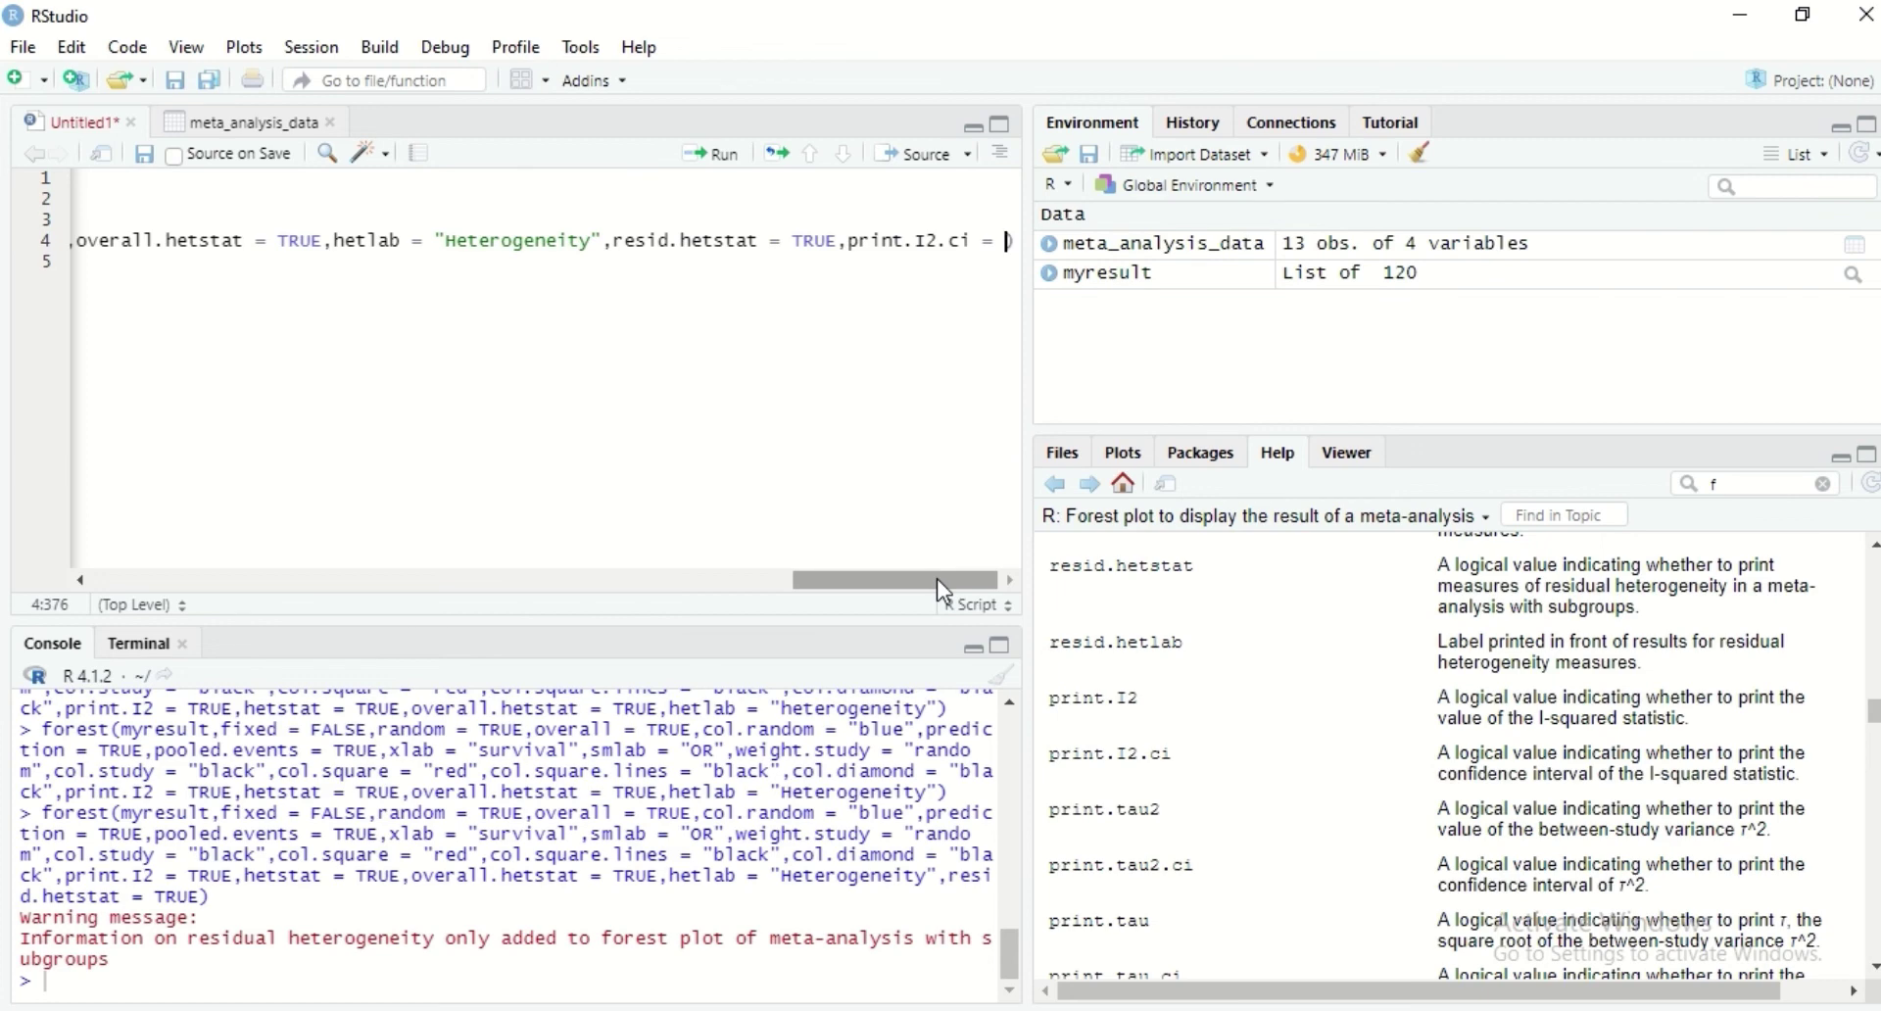
{"action": "type", "text": "TRUE"}
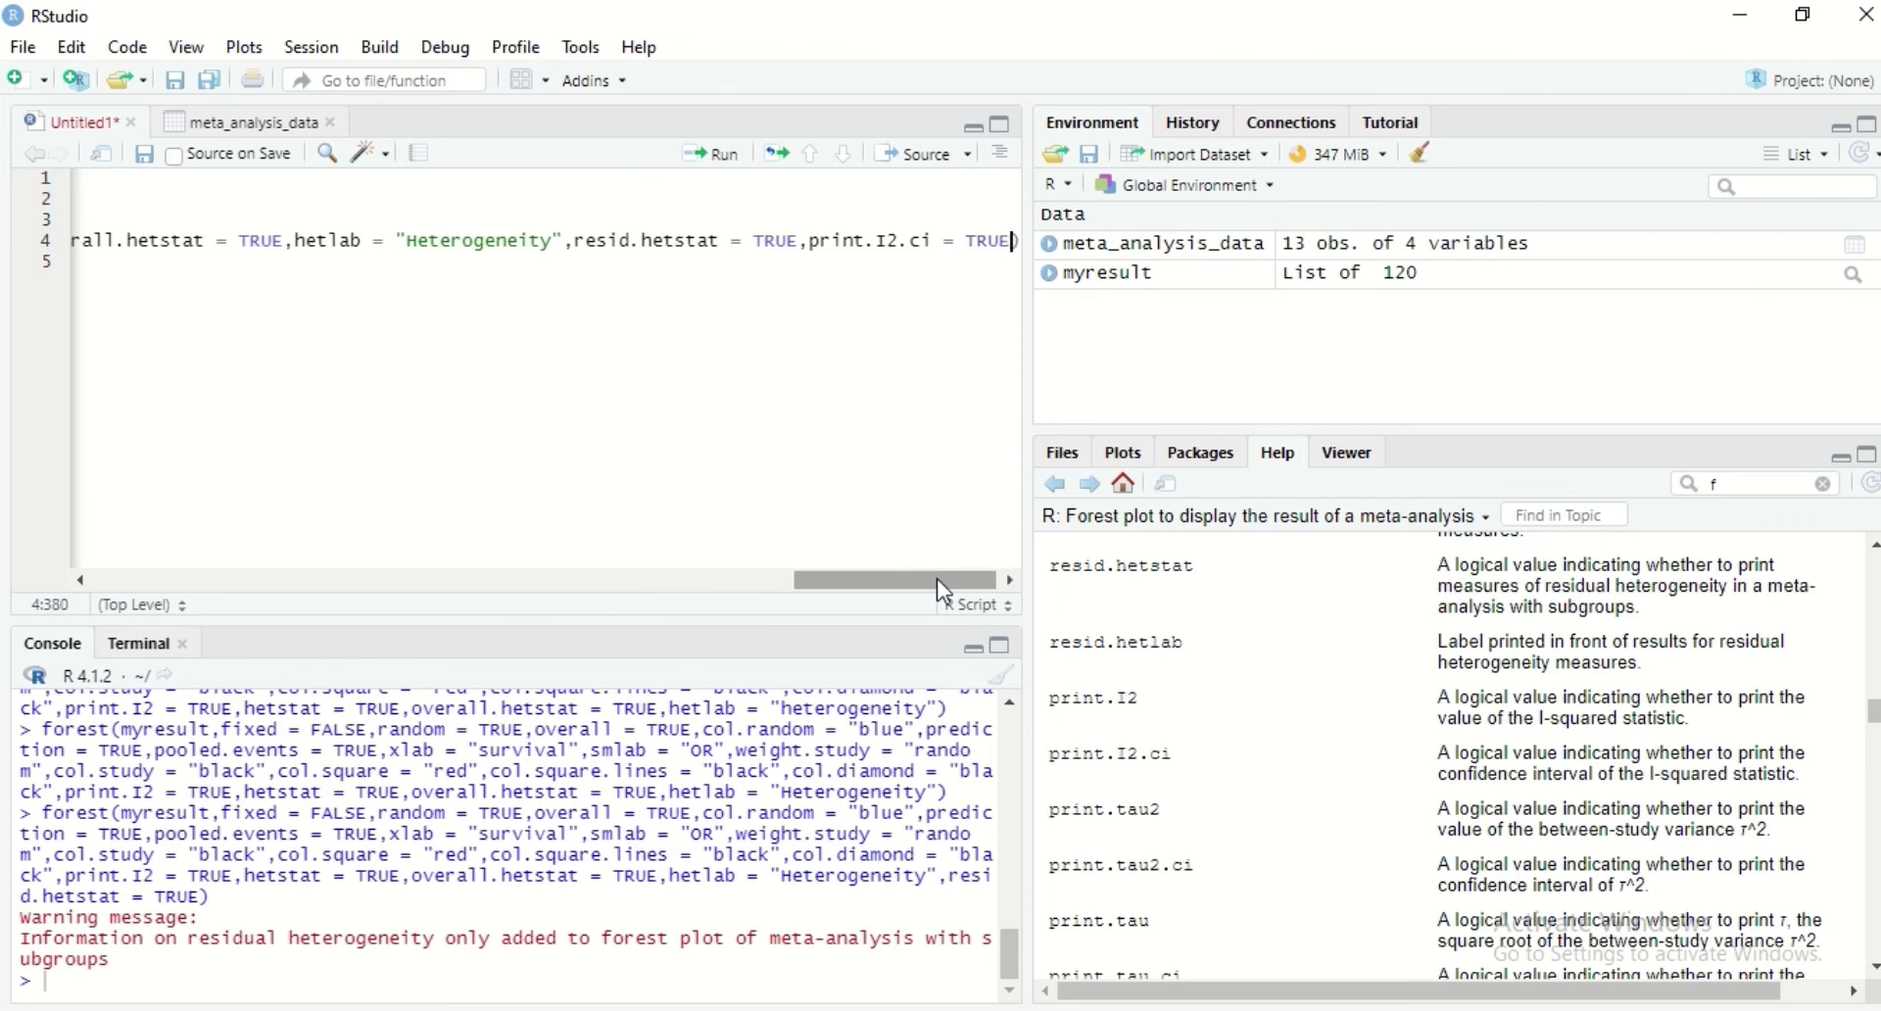
- Add the argument print.tau = TRUE after print.I2.ci in the forest call
{"action": "type", "text": ","}
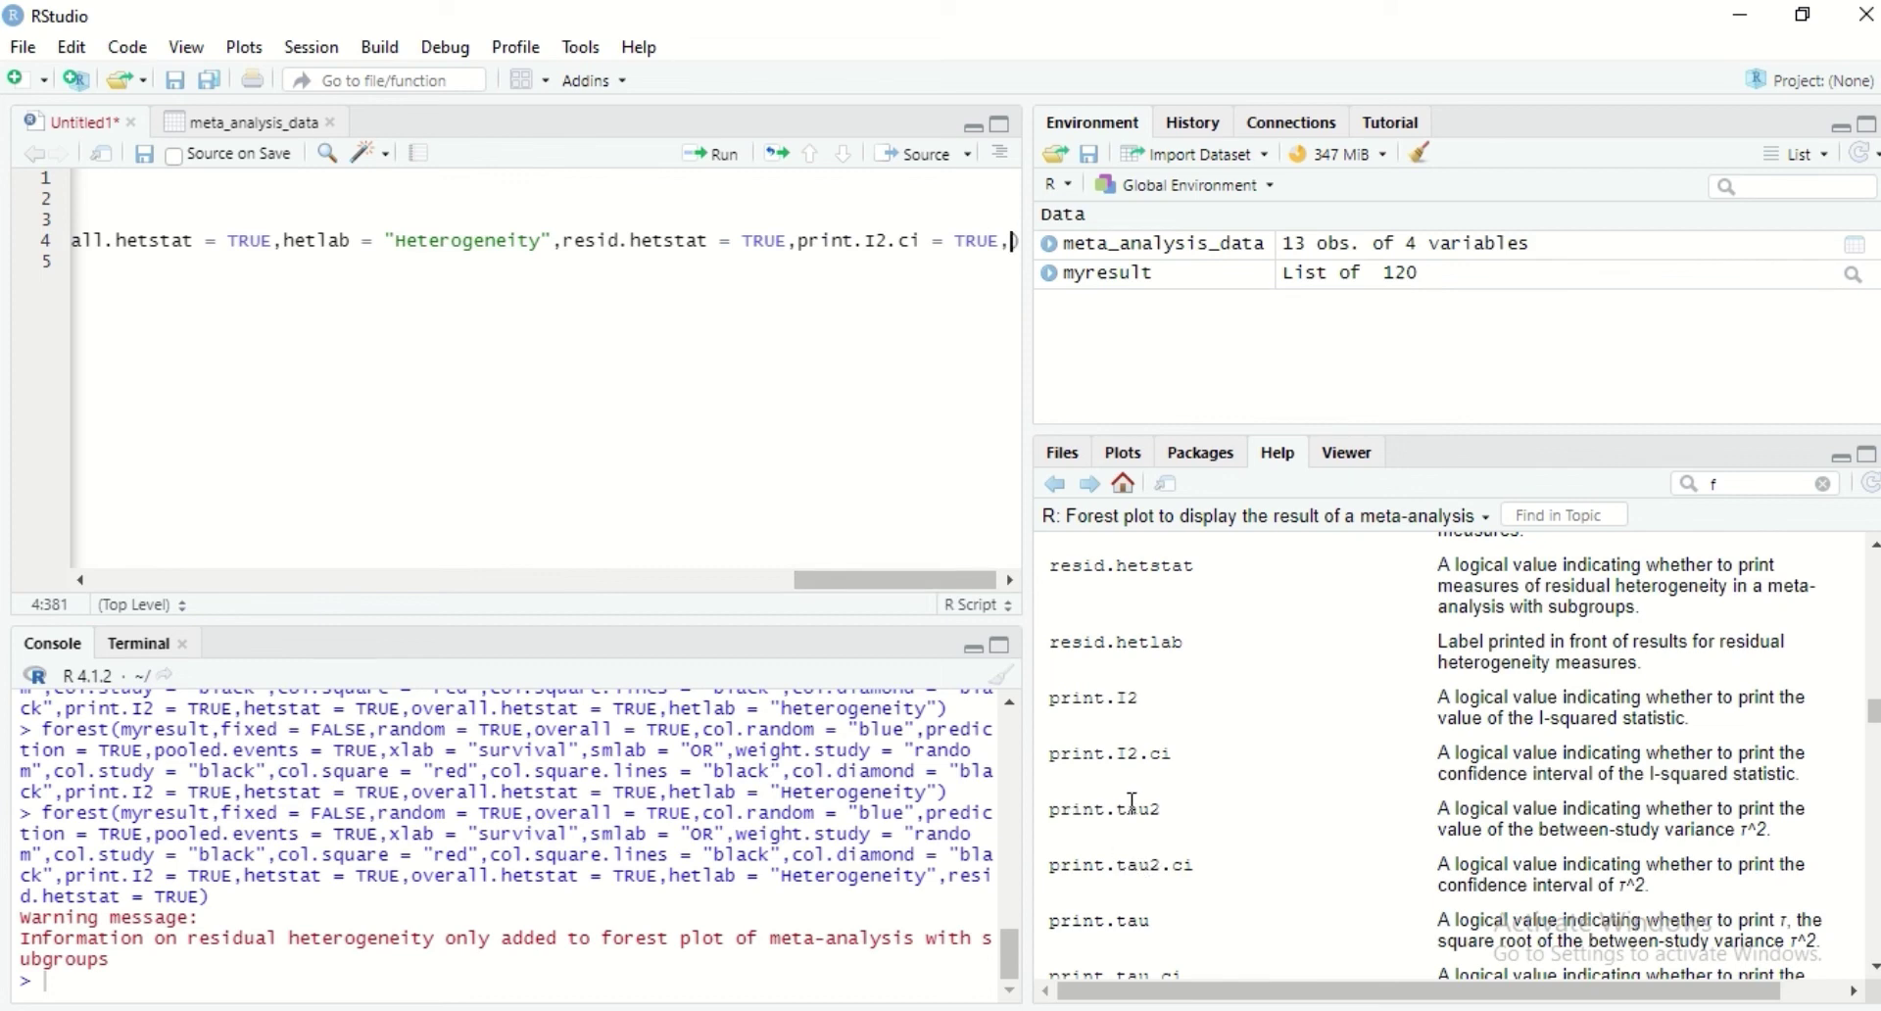
{"action": "type", "text": "prin"}
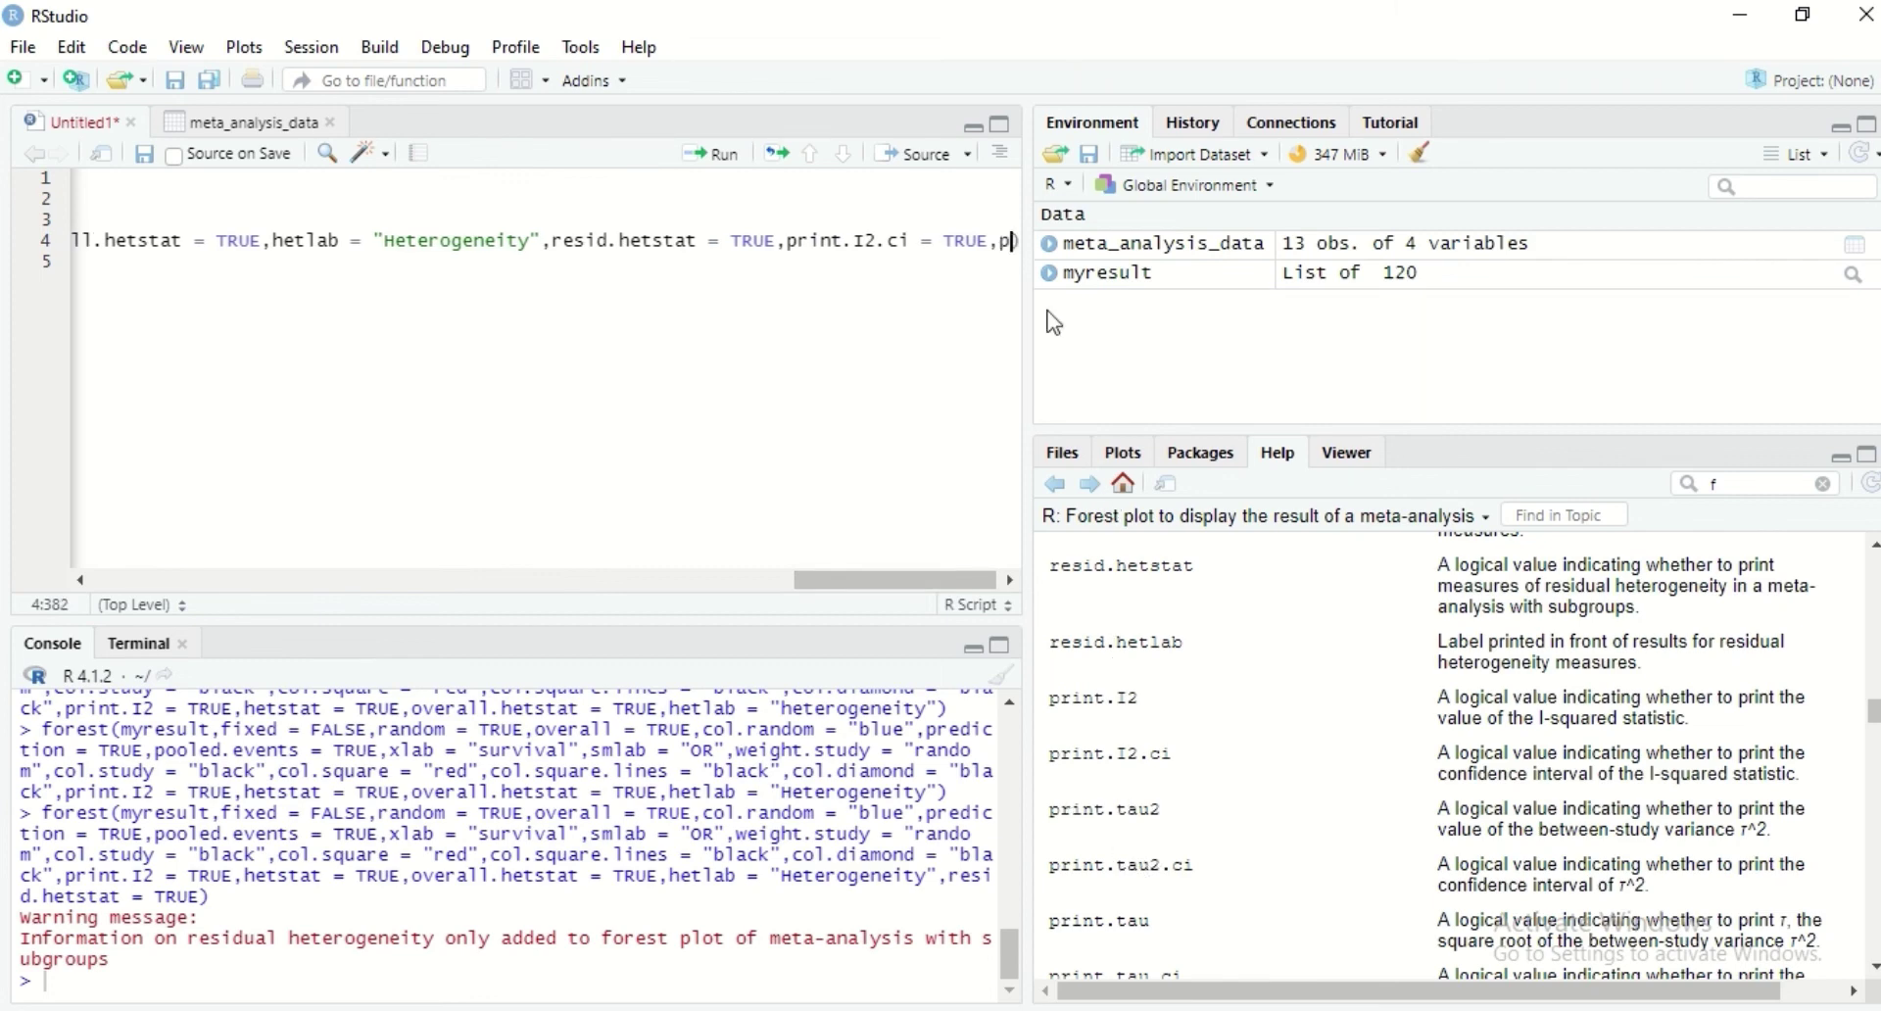
{"action": "type", "text": "t"}
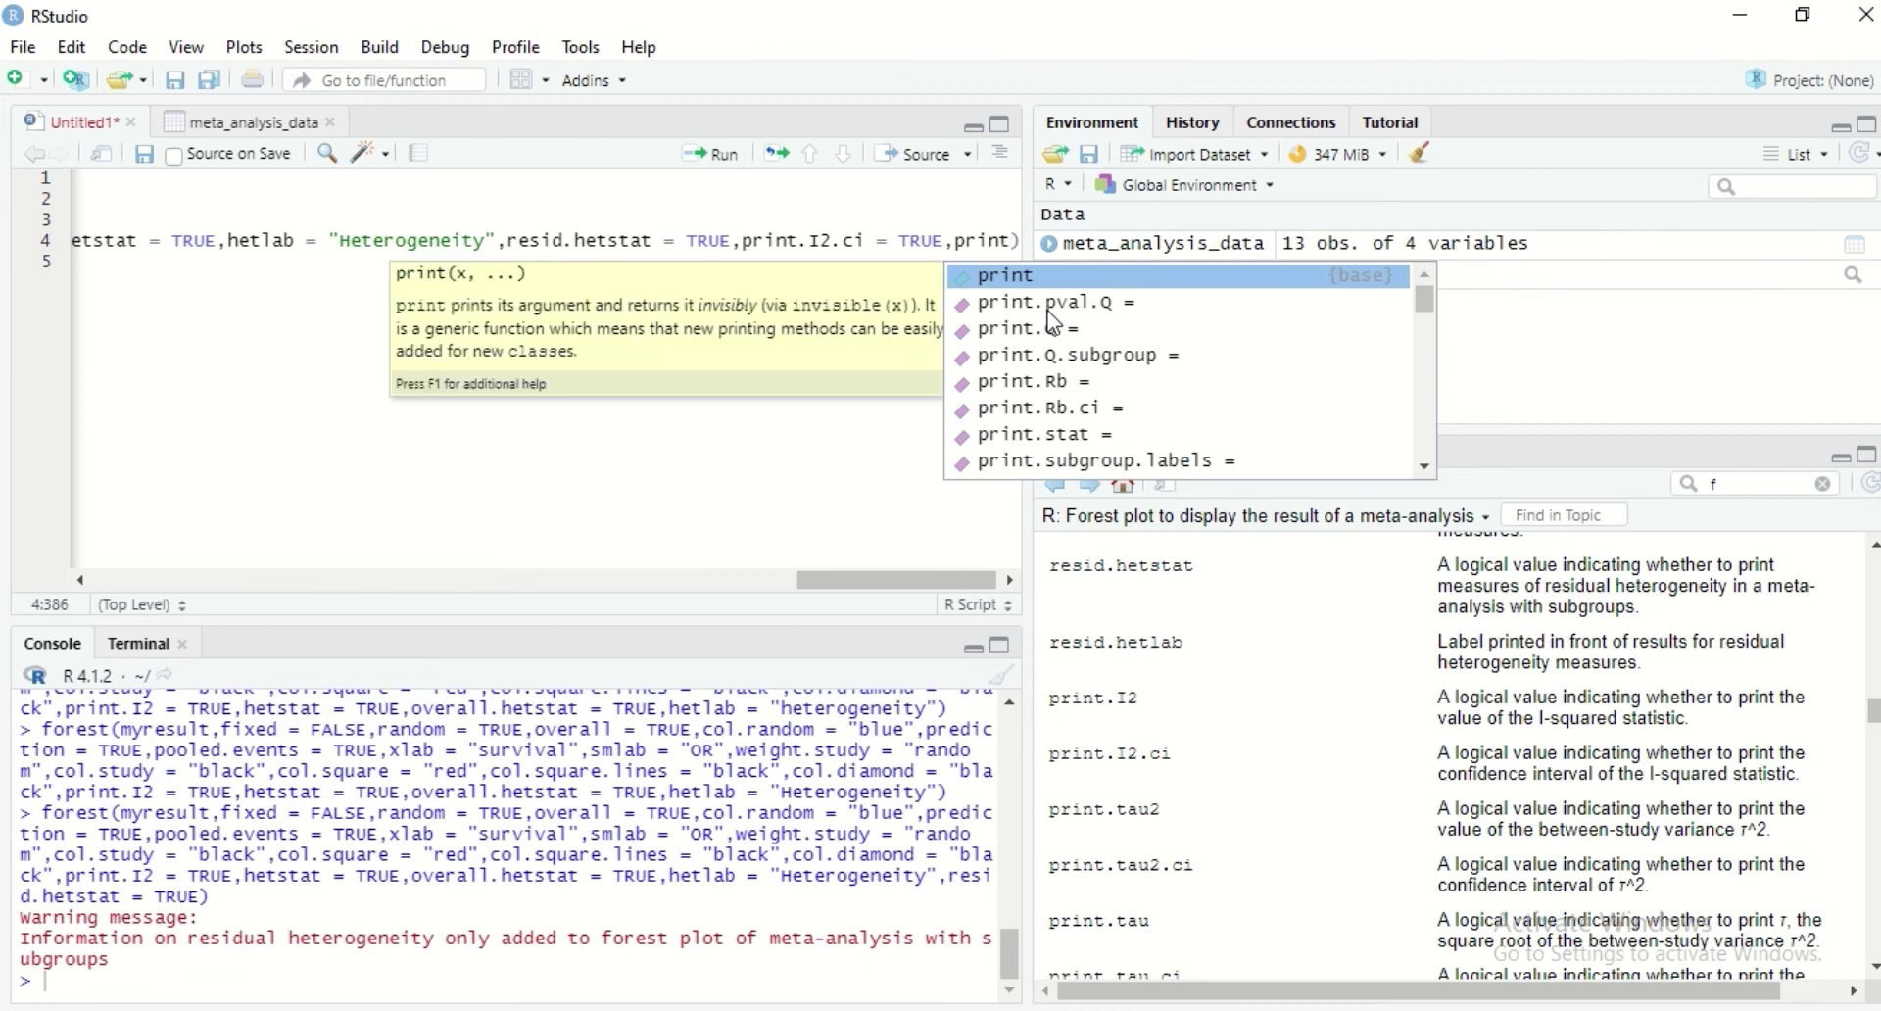
{"action": "type", "text": ".t"}
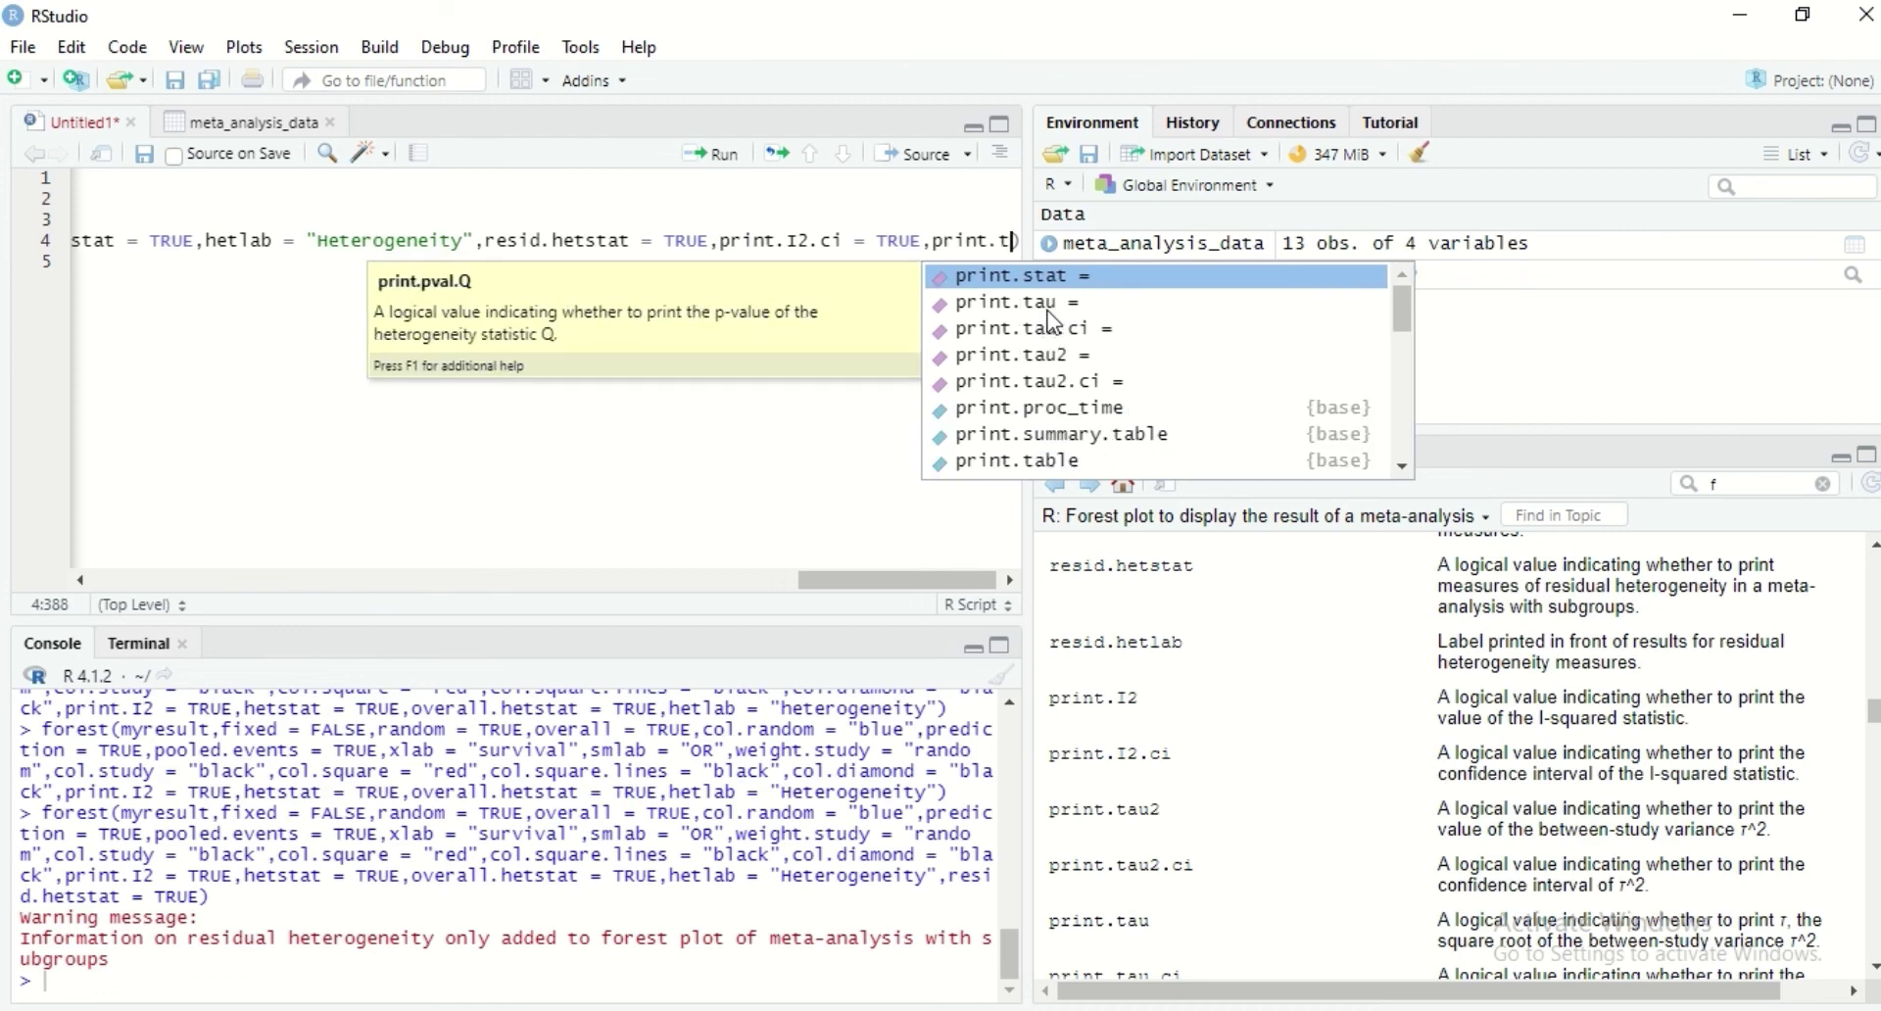
{"action": "left_click", "coordinate": [1045, 304]}
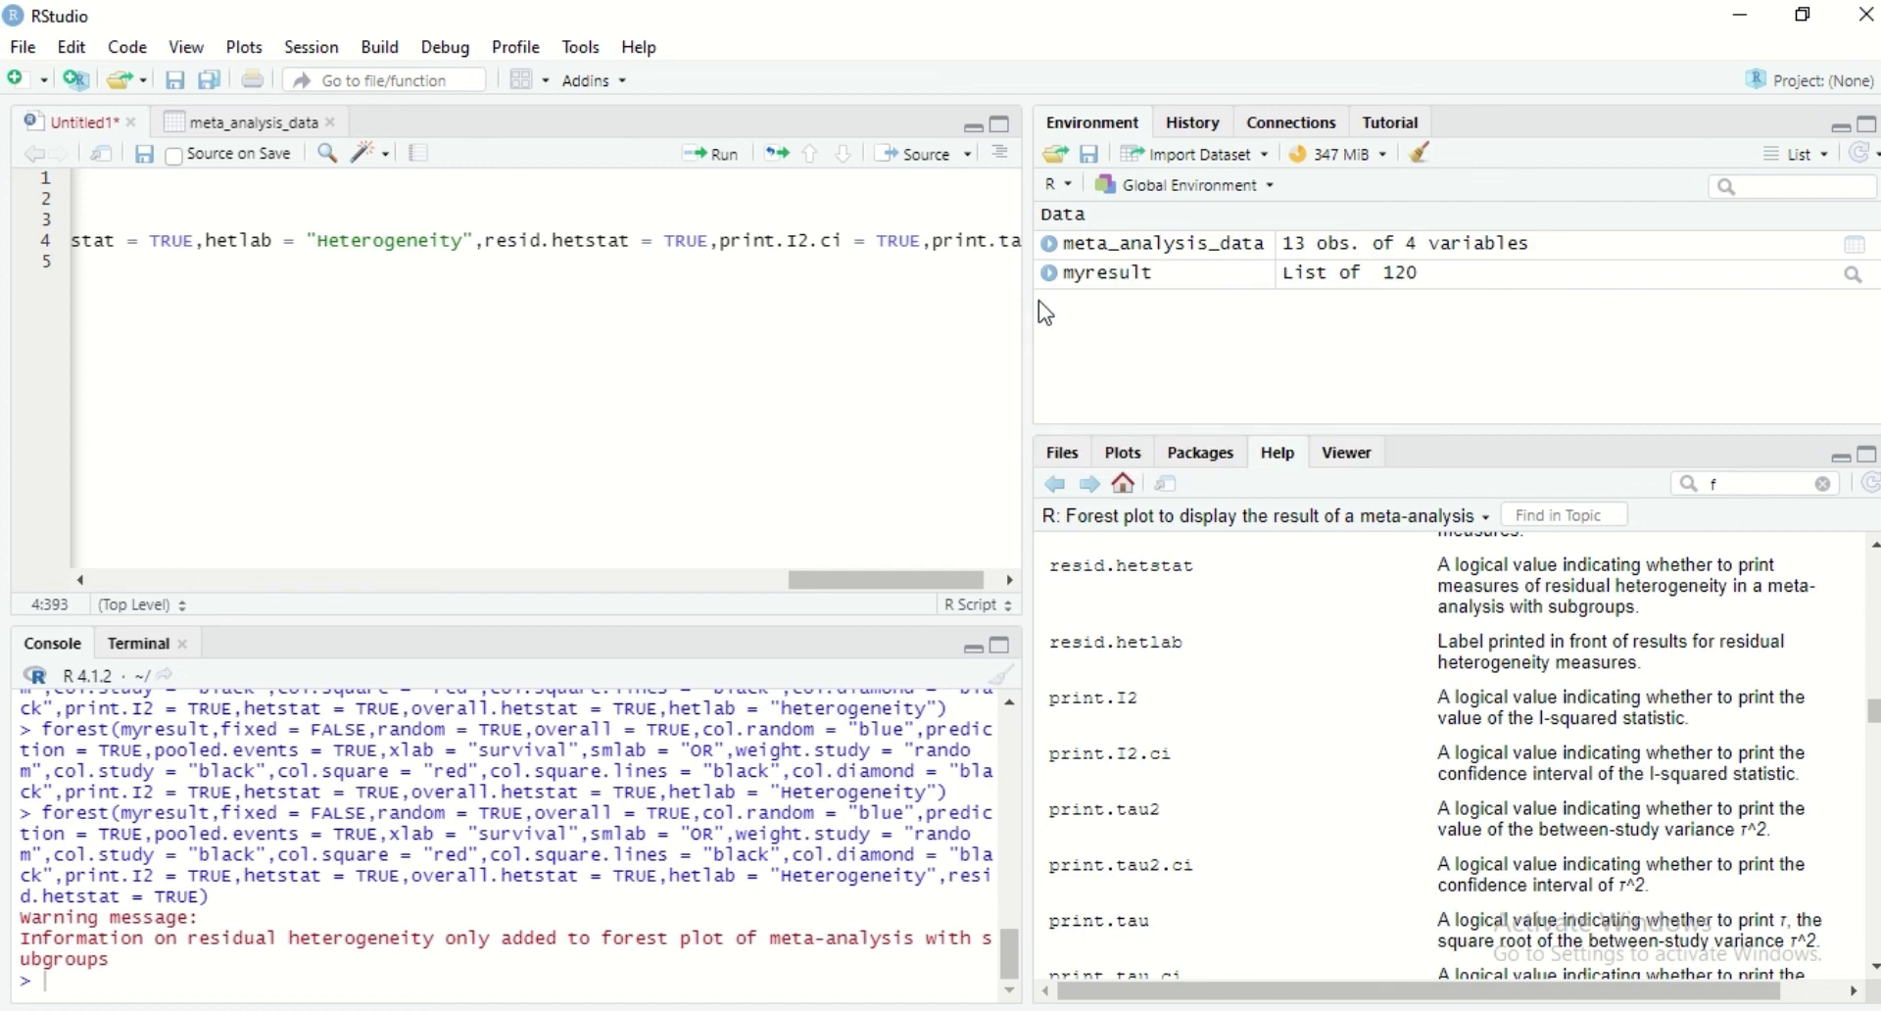
{"action": "scroll", "coordinate": [895, 583], "scroll_direction": "right", "scroll_amount": 1}
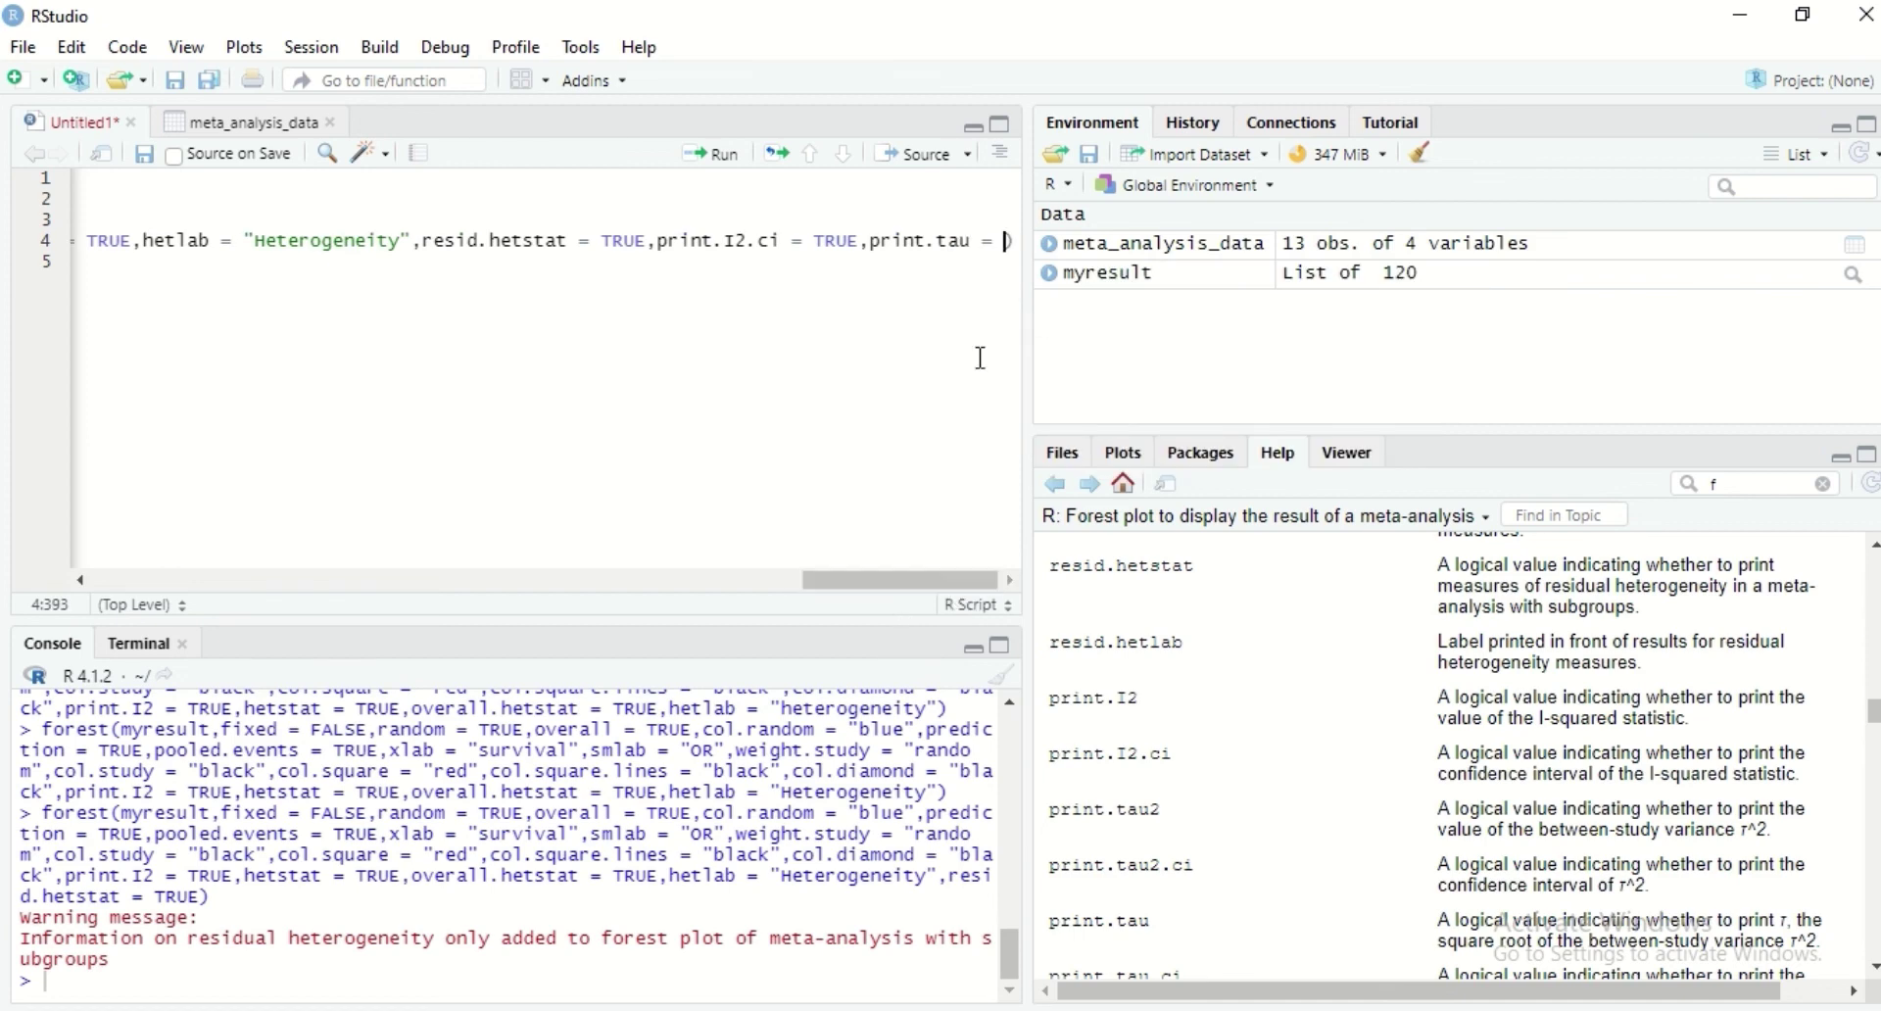
{"action": "type", "text": "TRUE"}
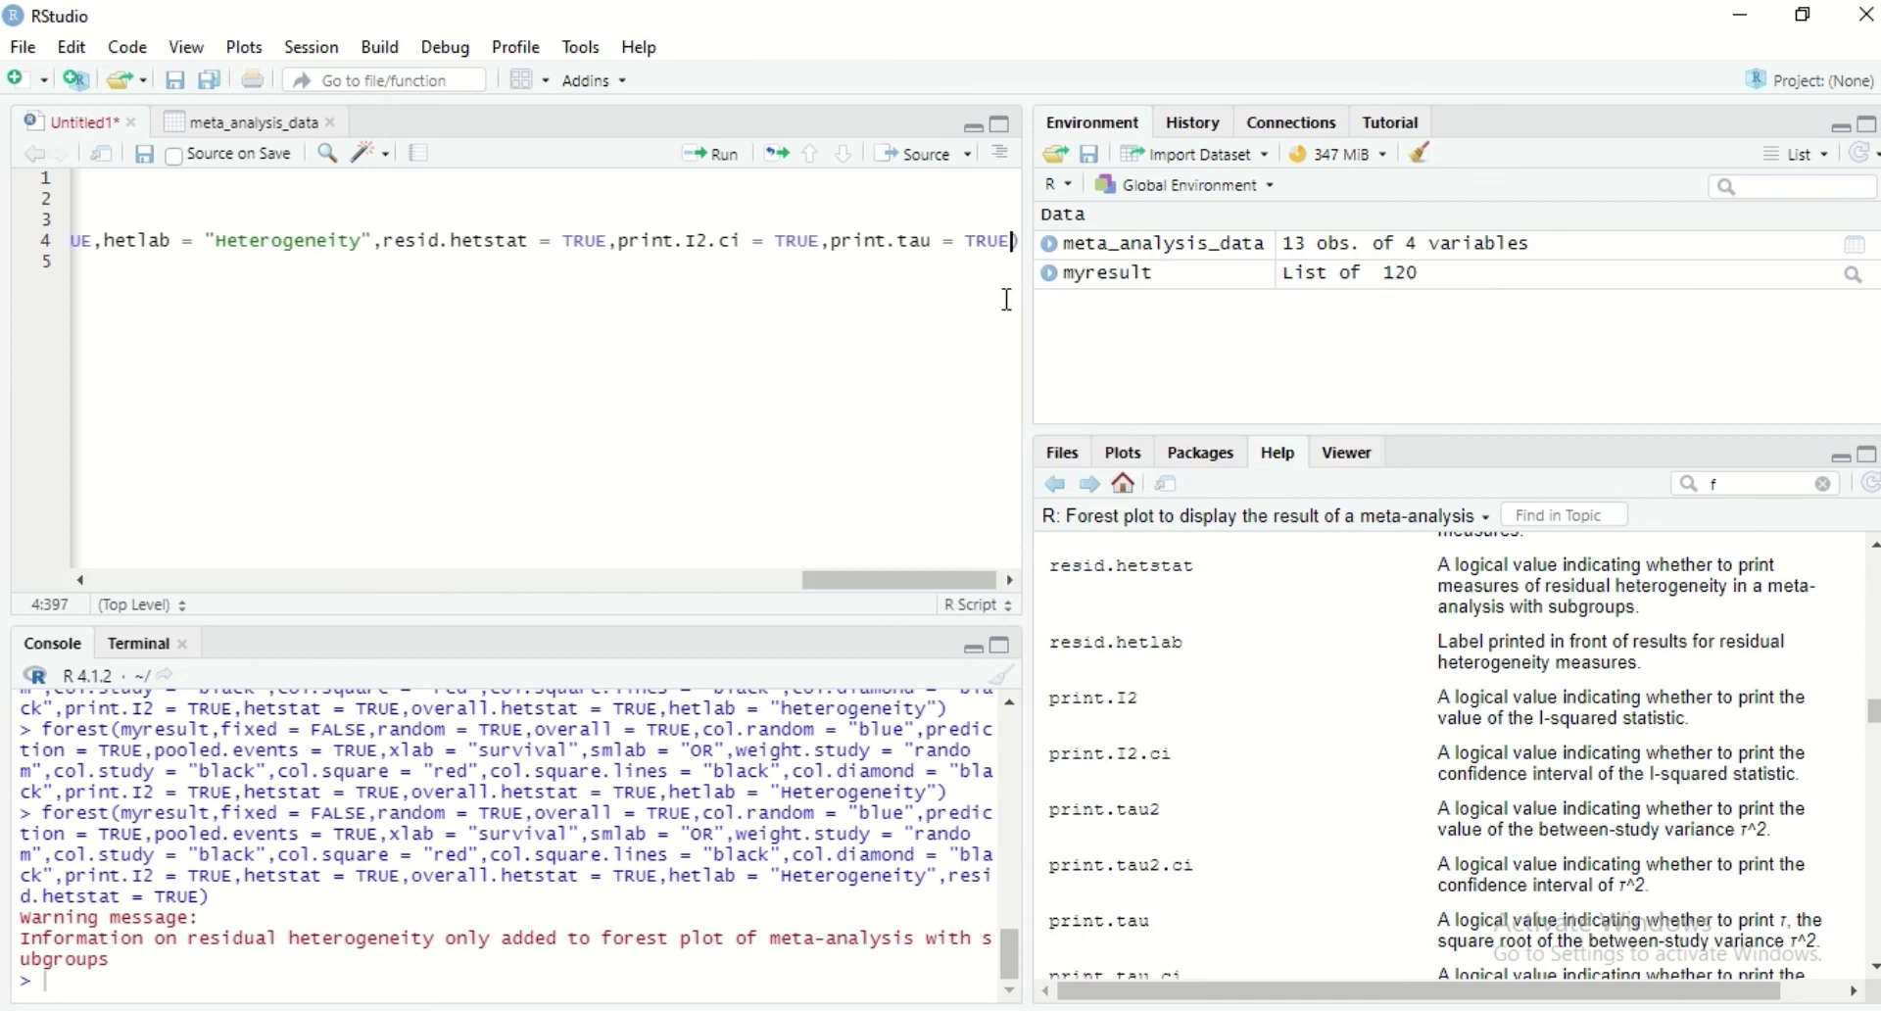
- Run the forest call and check the I-squared confidence interval and tau in the enlarged forest plot
{"action": "left_click", "coordinate": [725, 168]}
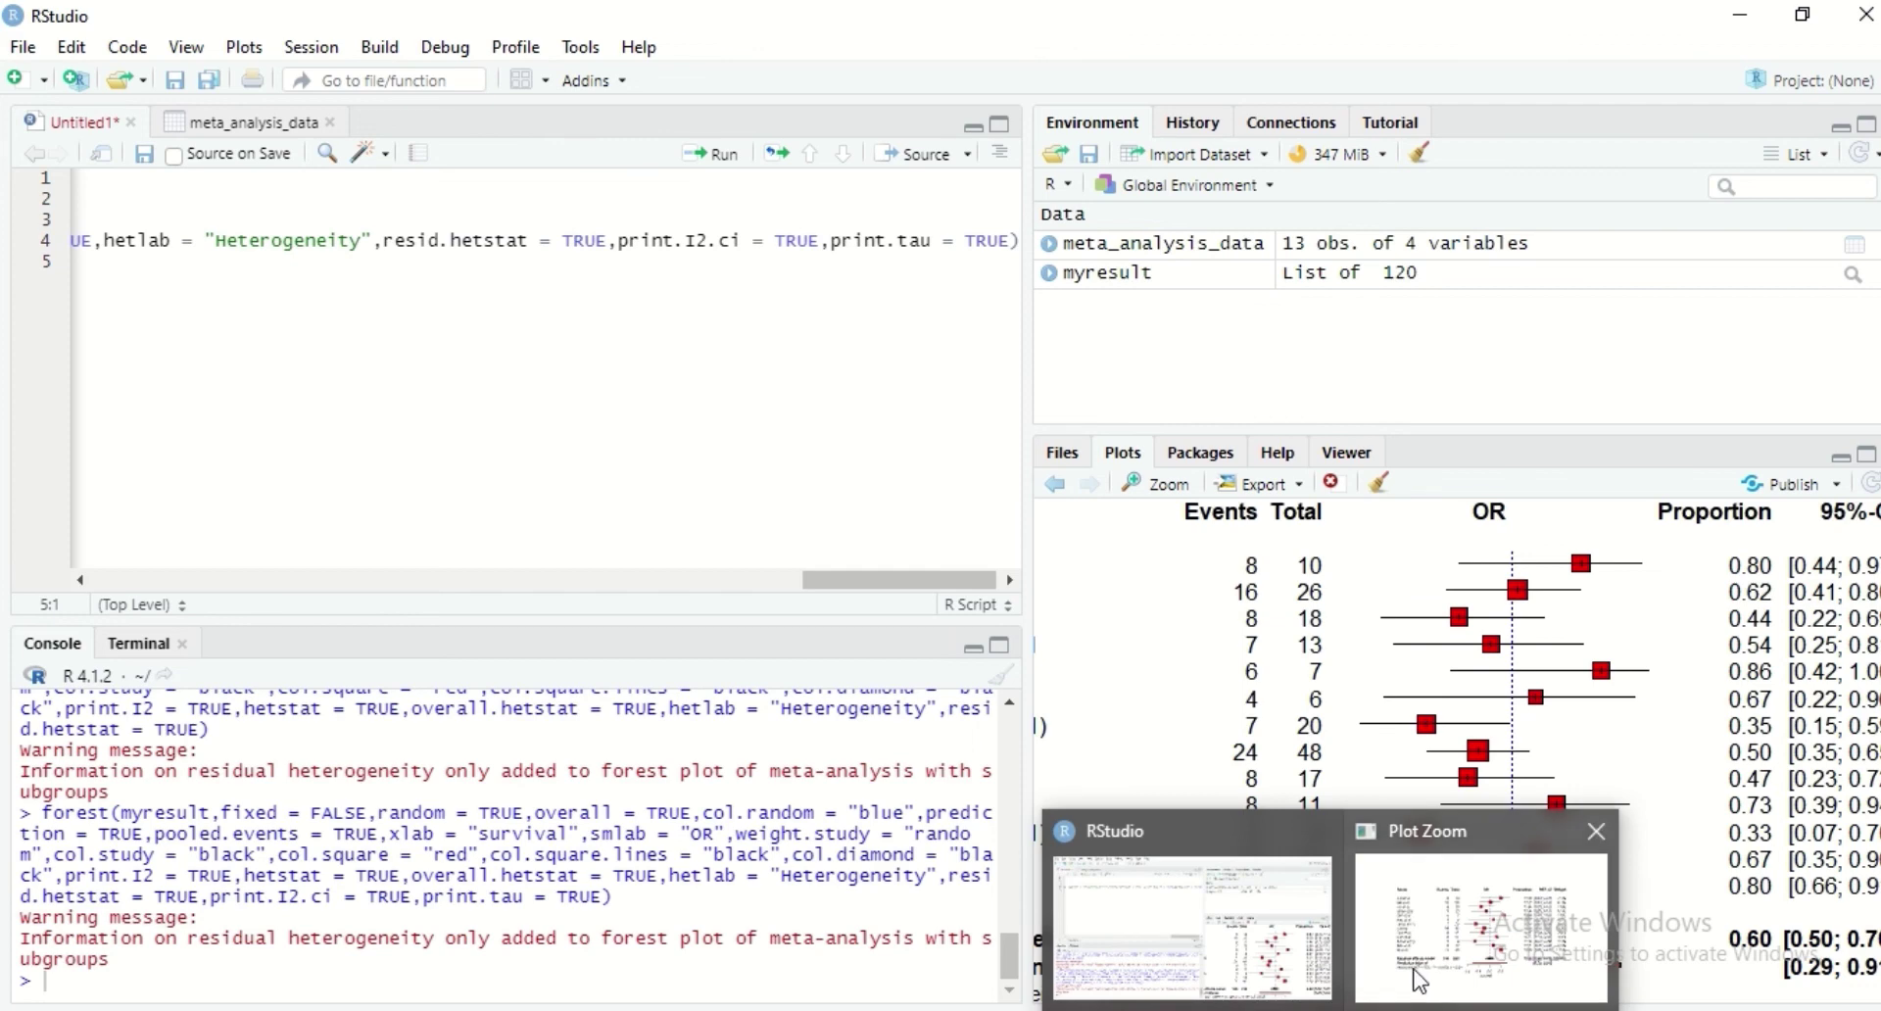
{"action": "left_click", "coordinate": [1413, 970]}
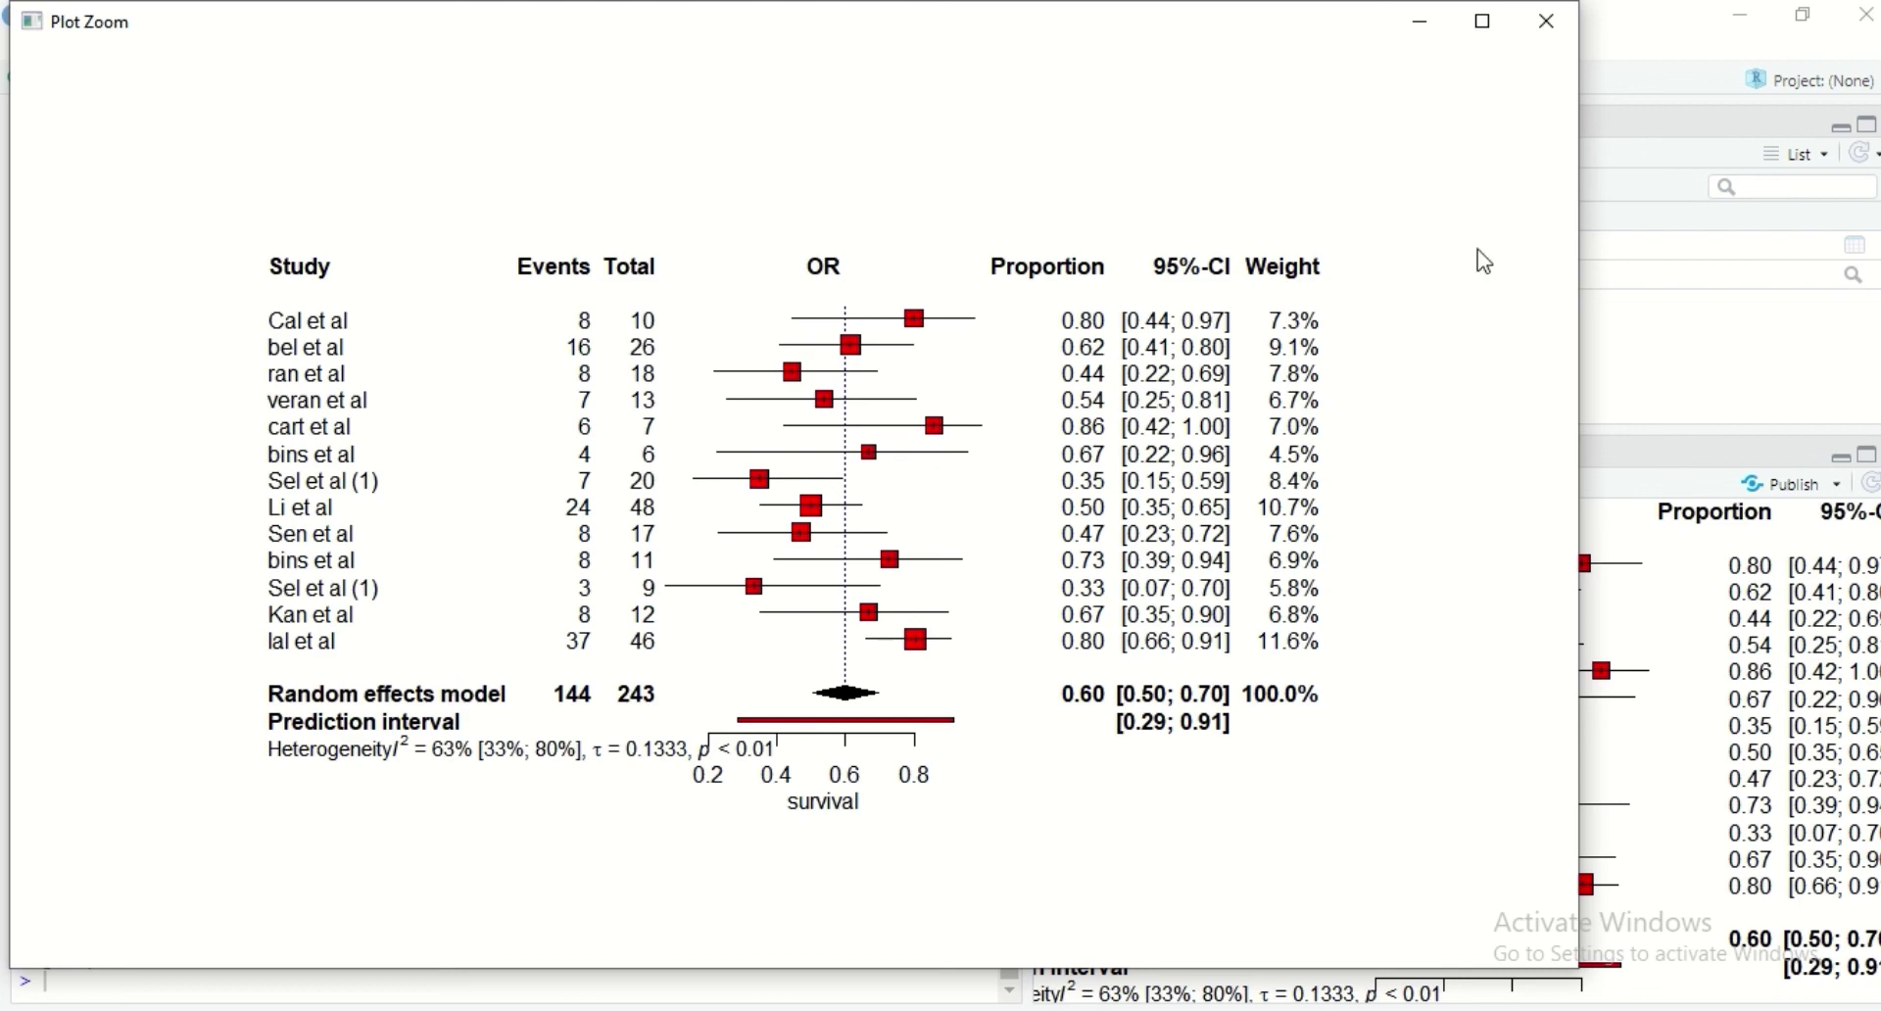
{"action": "left_click", "coordinate": [1437, 27]}
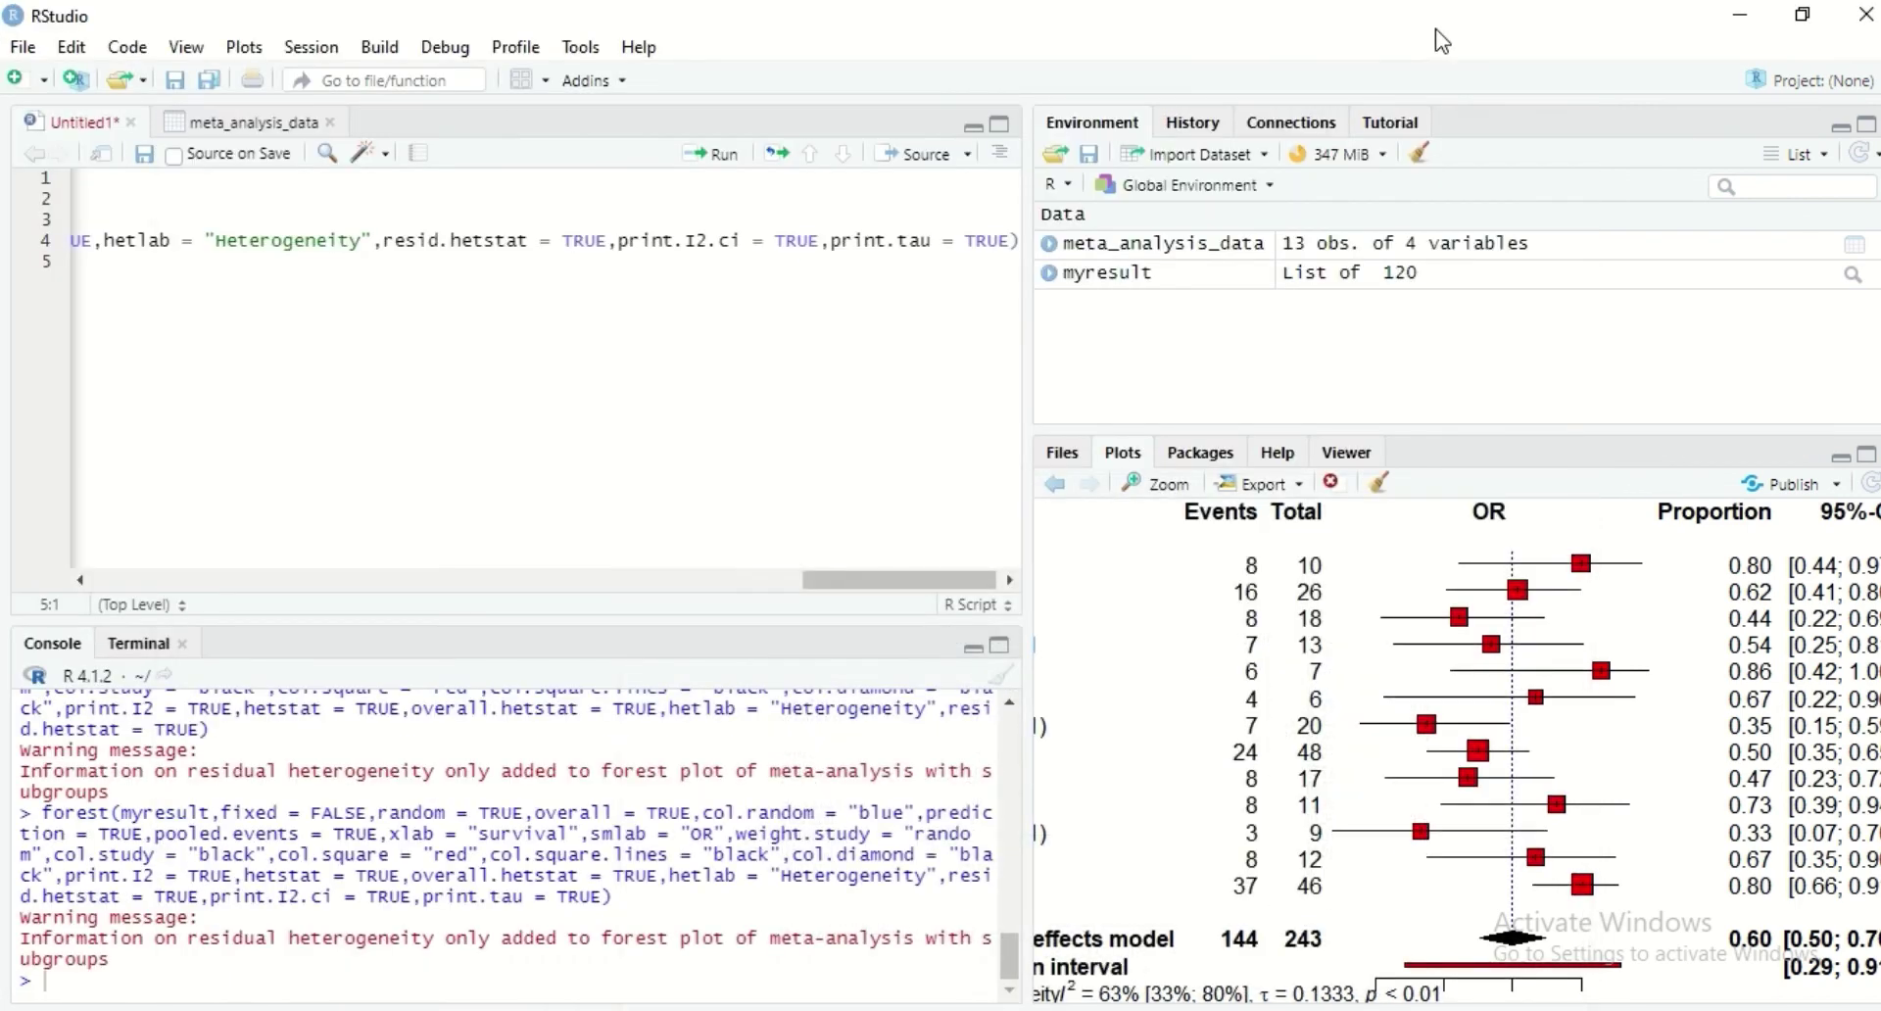
- Look up the text-size arguments in the forest help and add fs.xlab = 14 after print.tau in the forest call
{"action": "left_click", "coordinate": [1282, 454]}
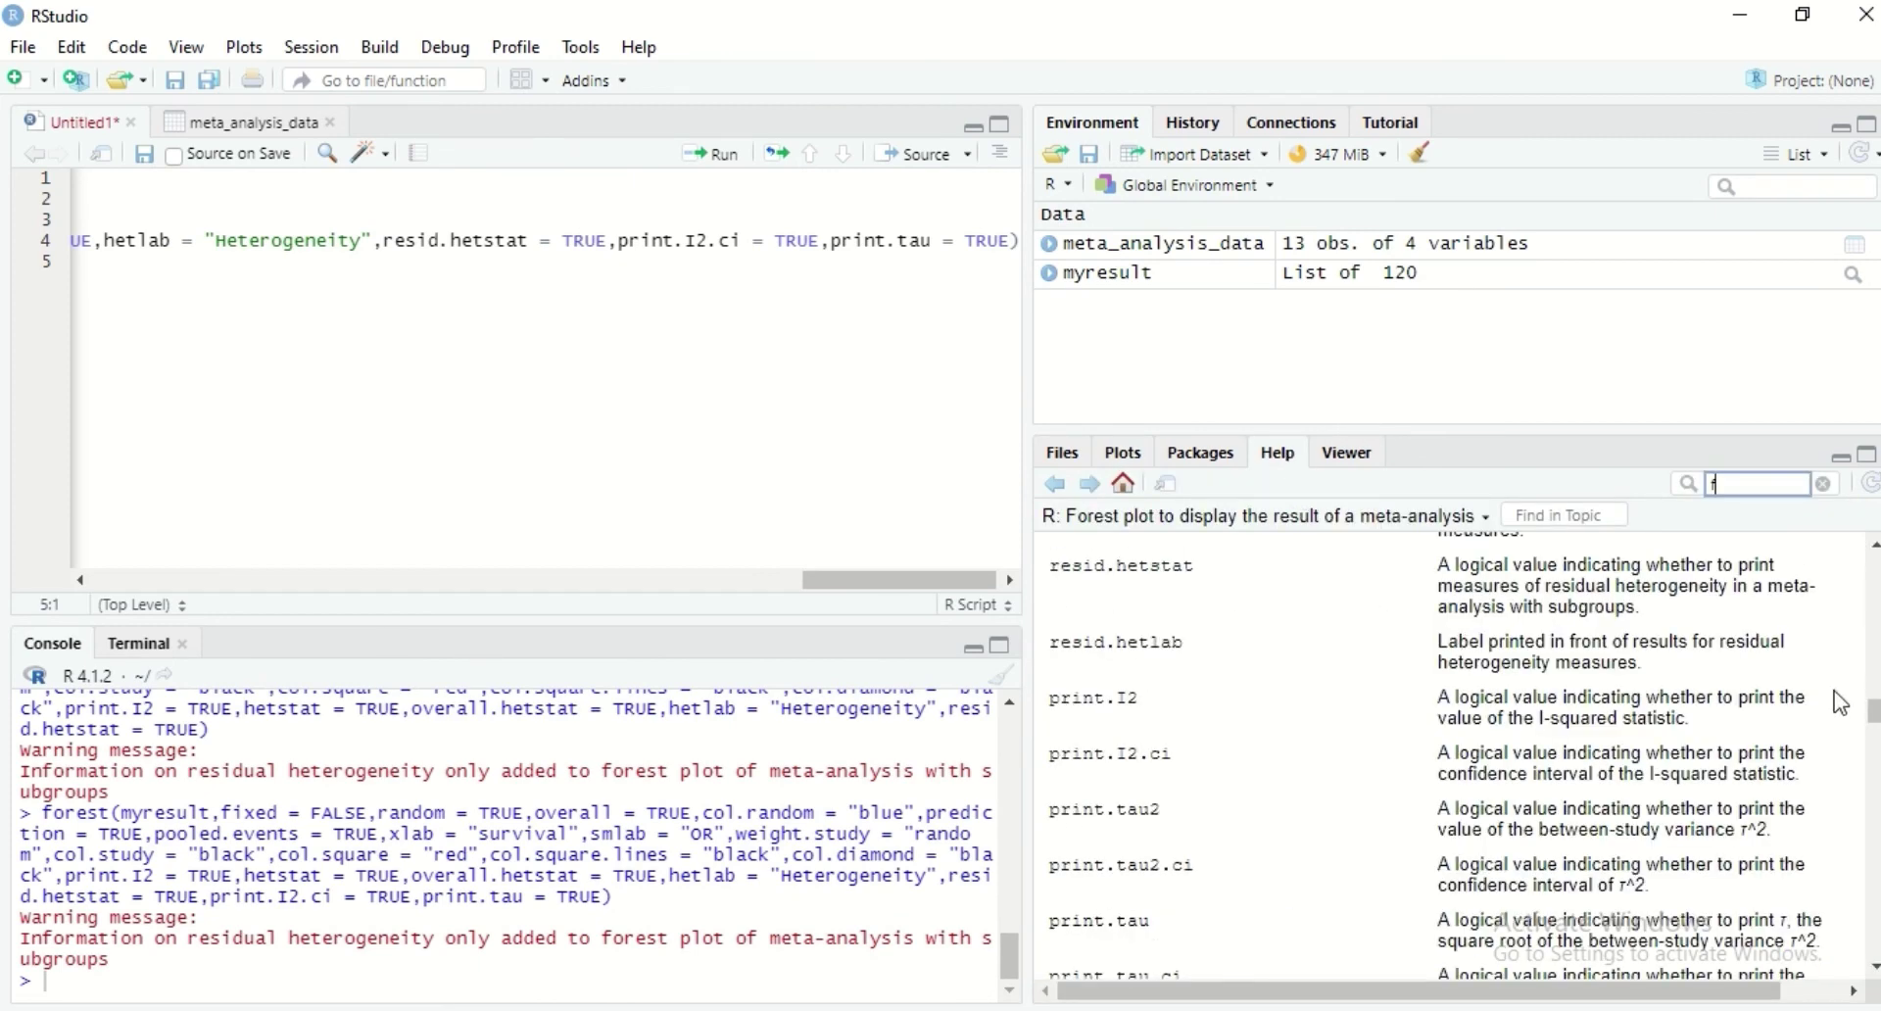
{"action": "left_click_drag", "start_coordinate": [1873, 712], "coordinate": [1873, 719]}
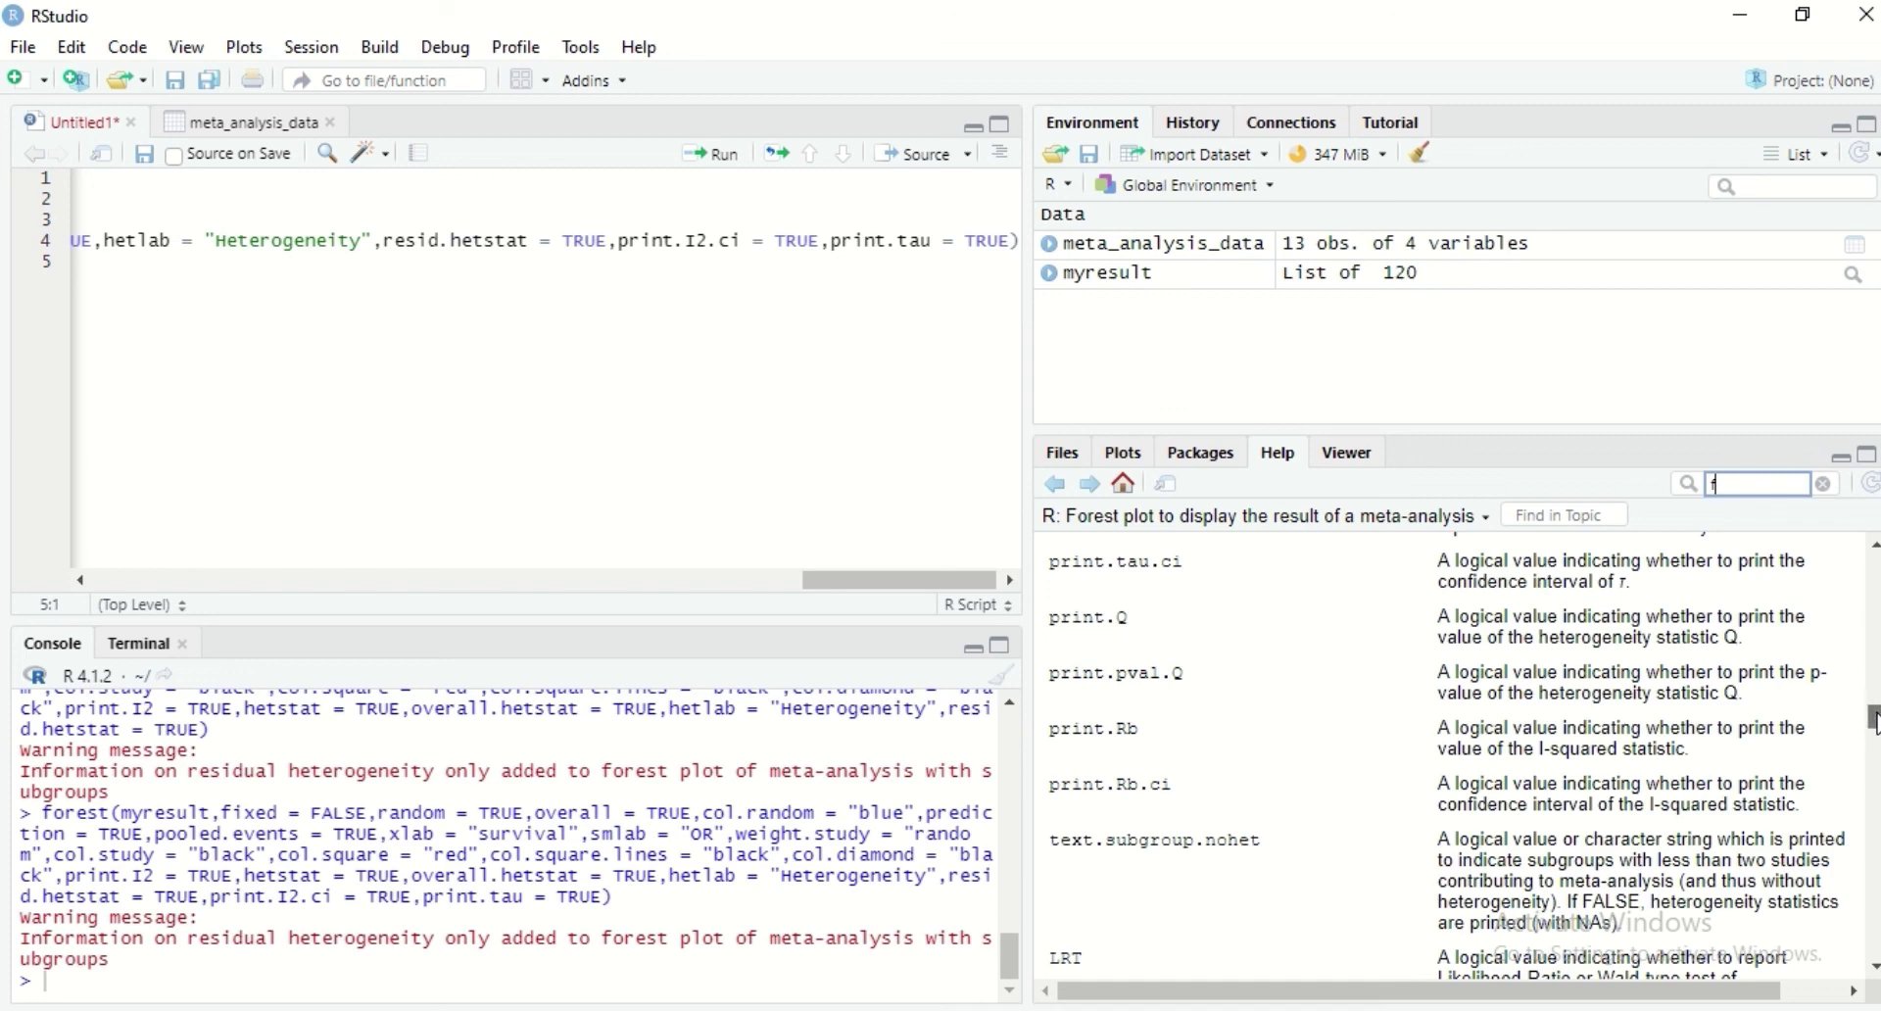
{"action": "left_click_drag", "start_coordinate": [1873, 722], "coordinate": [1875, 745]}
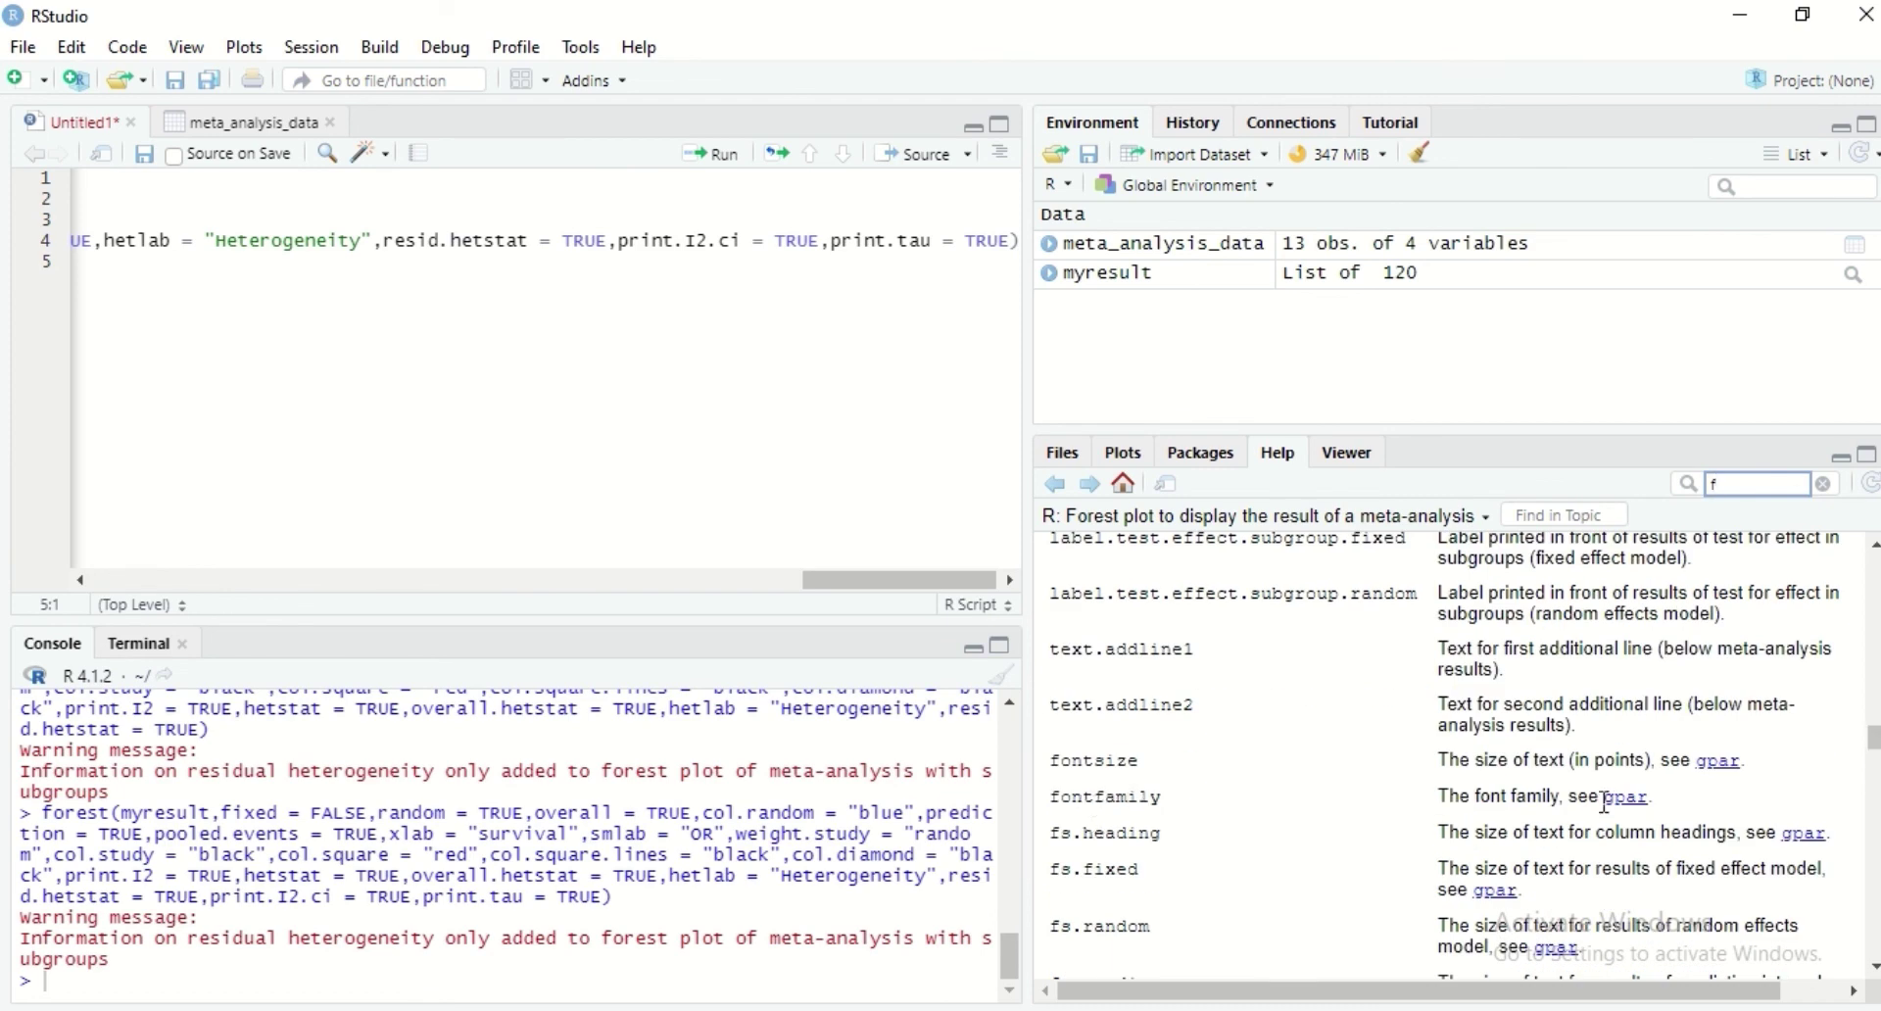
{"action": "left_click_drag", "start_coordinate": [1874, 752], "coordinate": [1874, 765]}
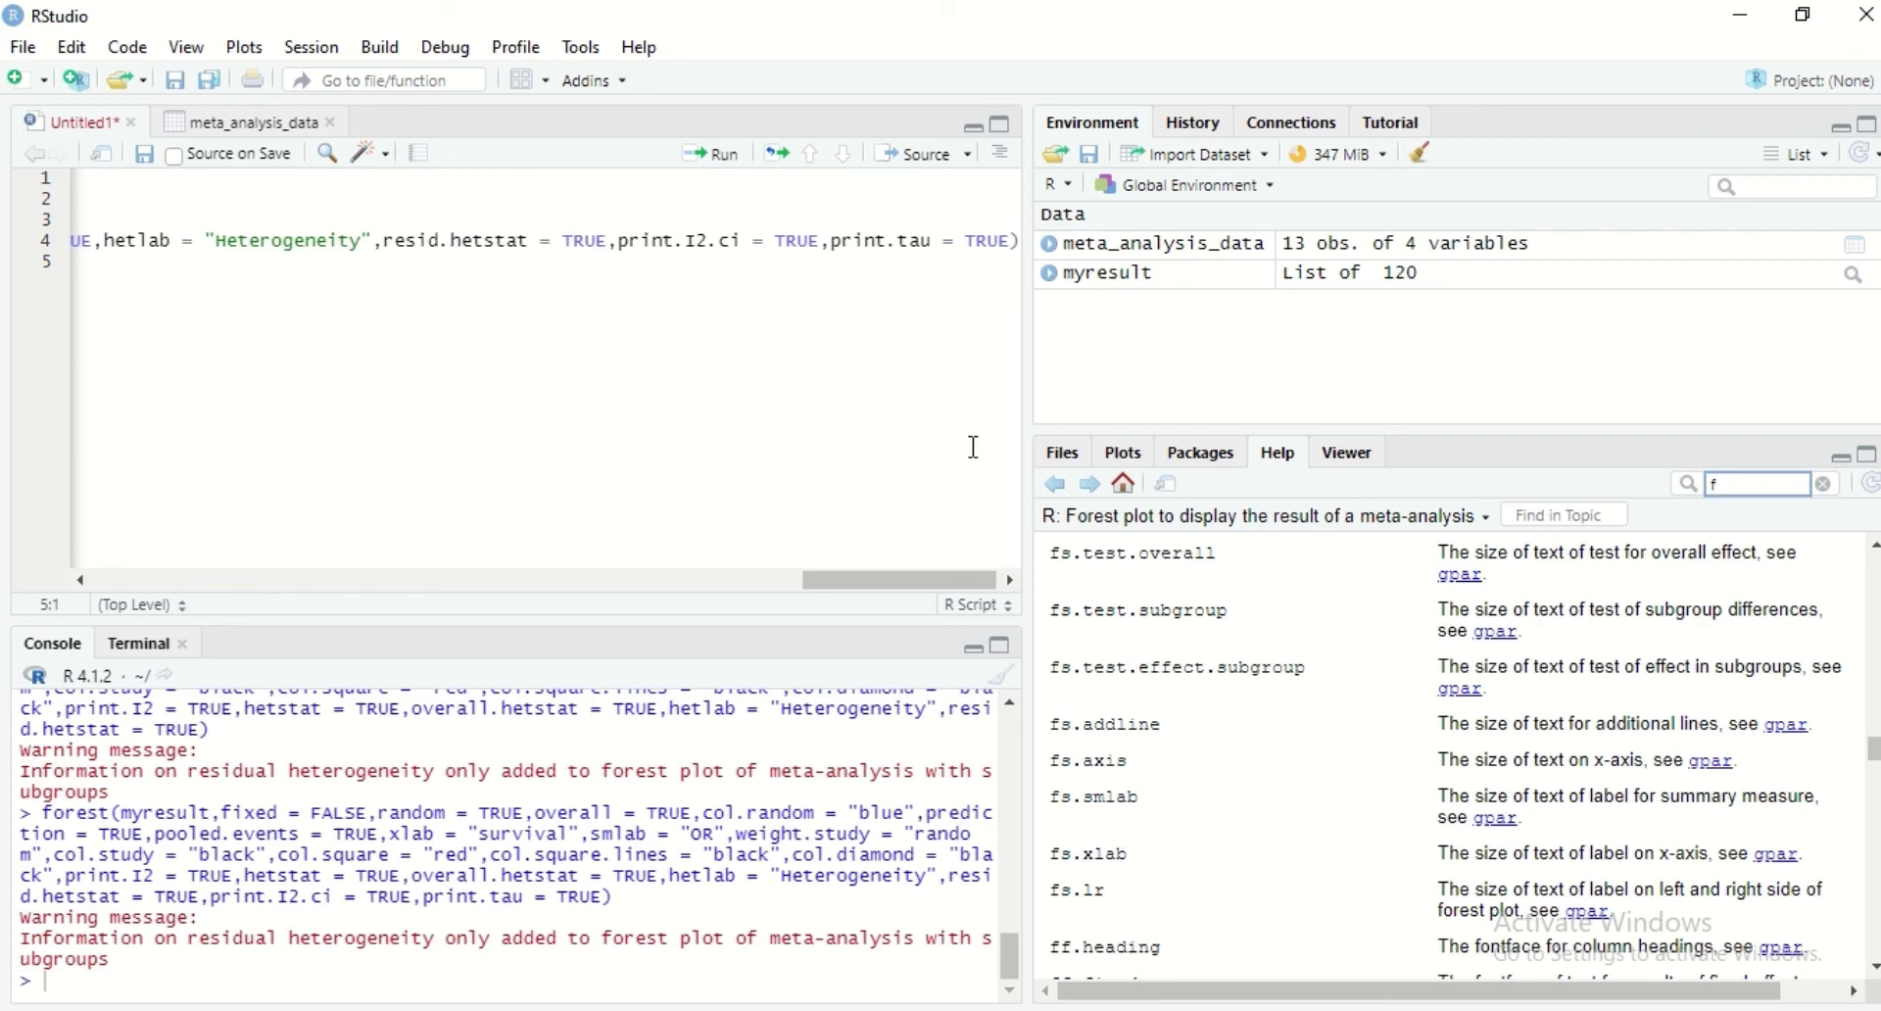
{"action": "left_click", "coordinate": [1014, 241]}
{"action": "type", "text": ","}
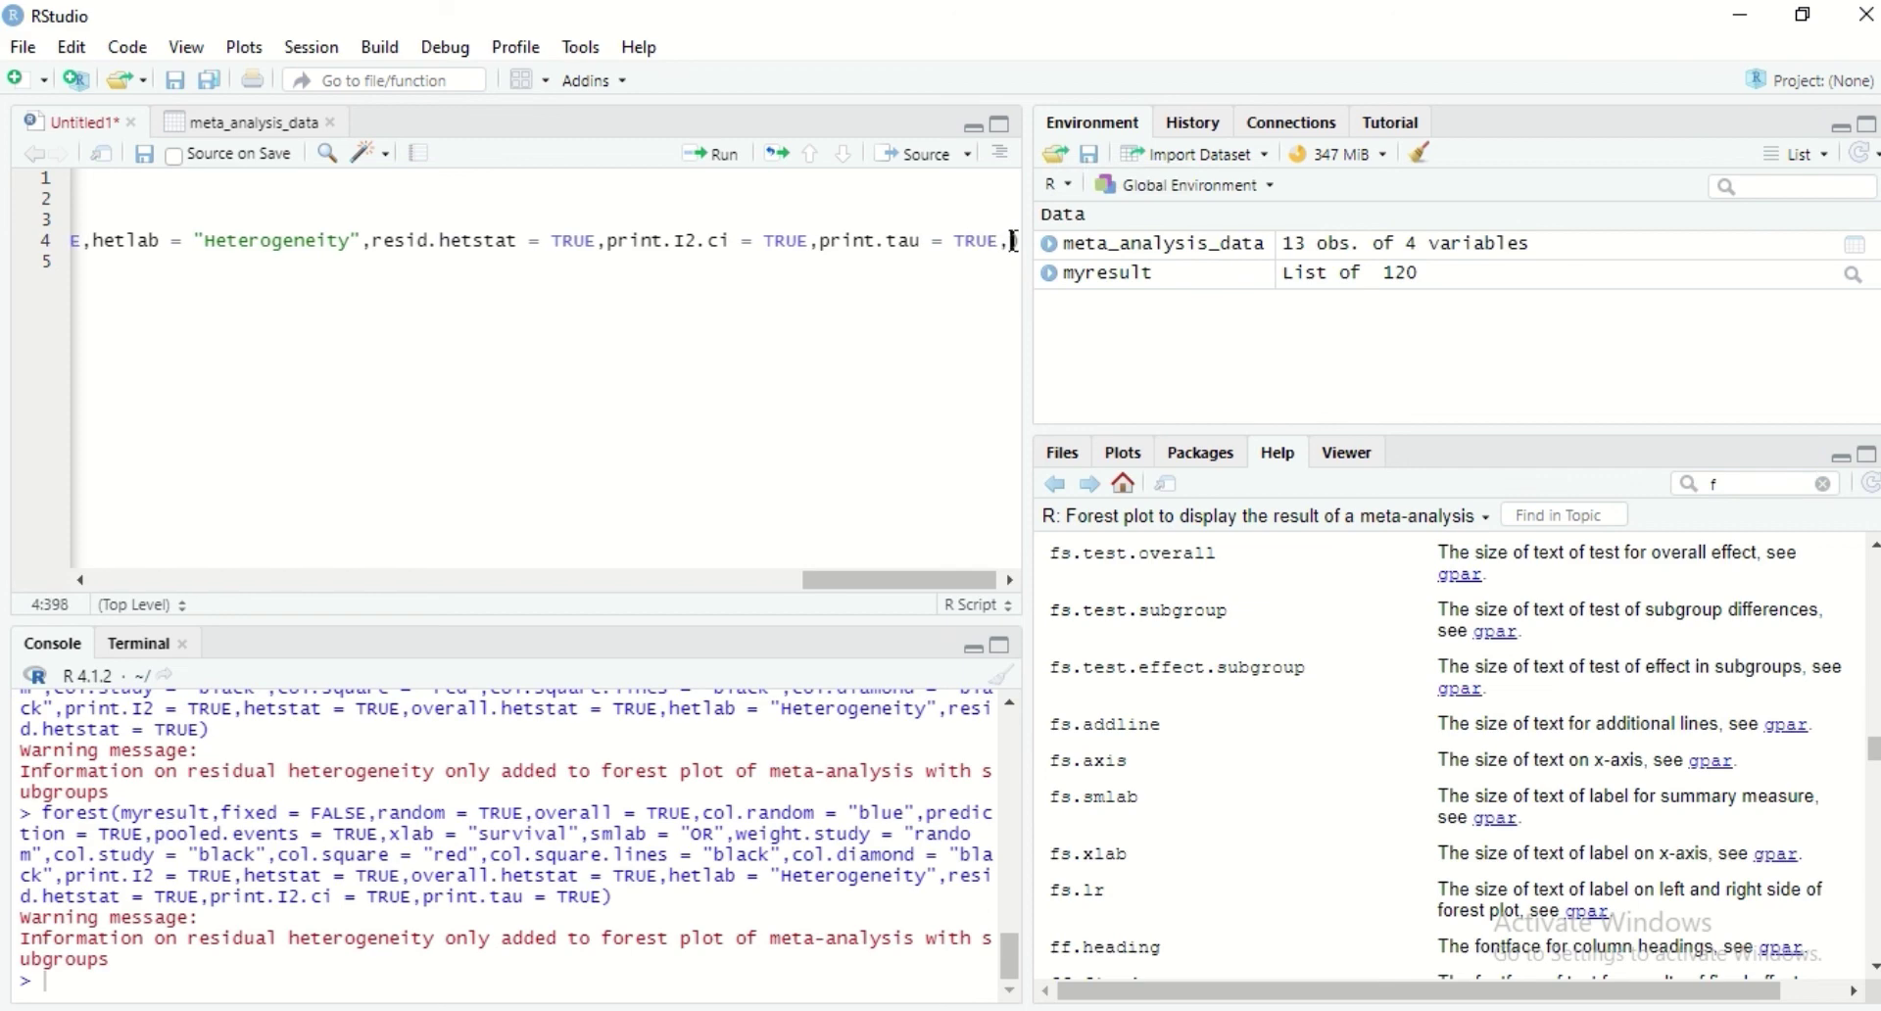
{"action": "type", "text": "fs"}
{"action": "key", "text": "BackSpace"}
{"action": "key", "text": "BackSpace"}
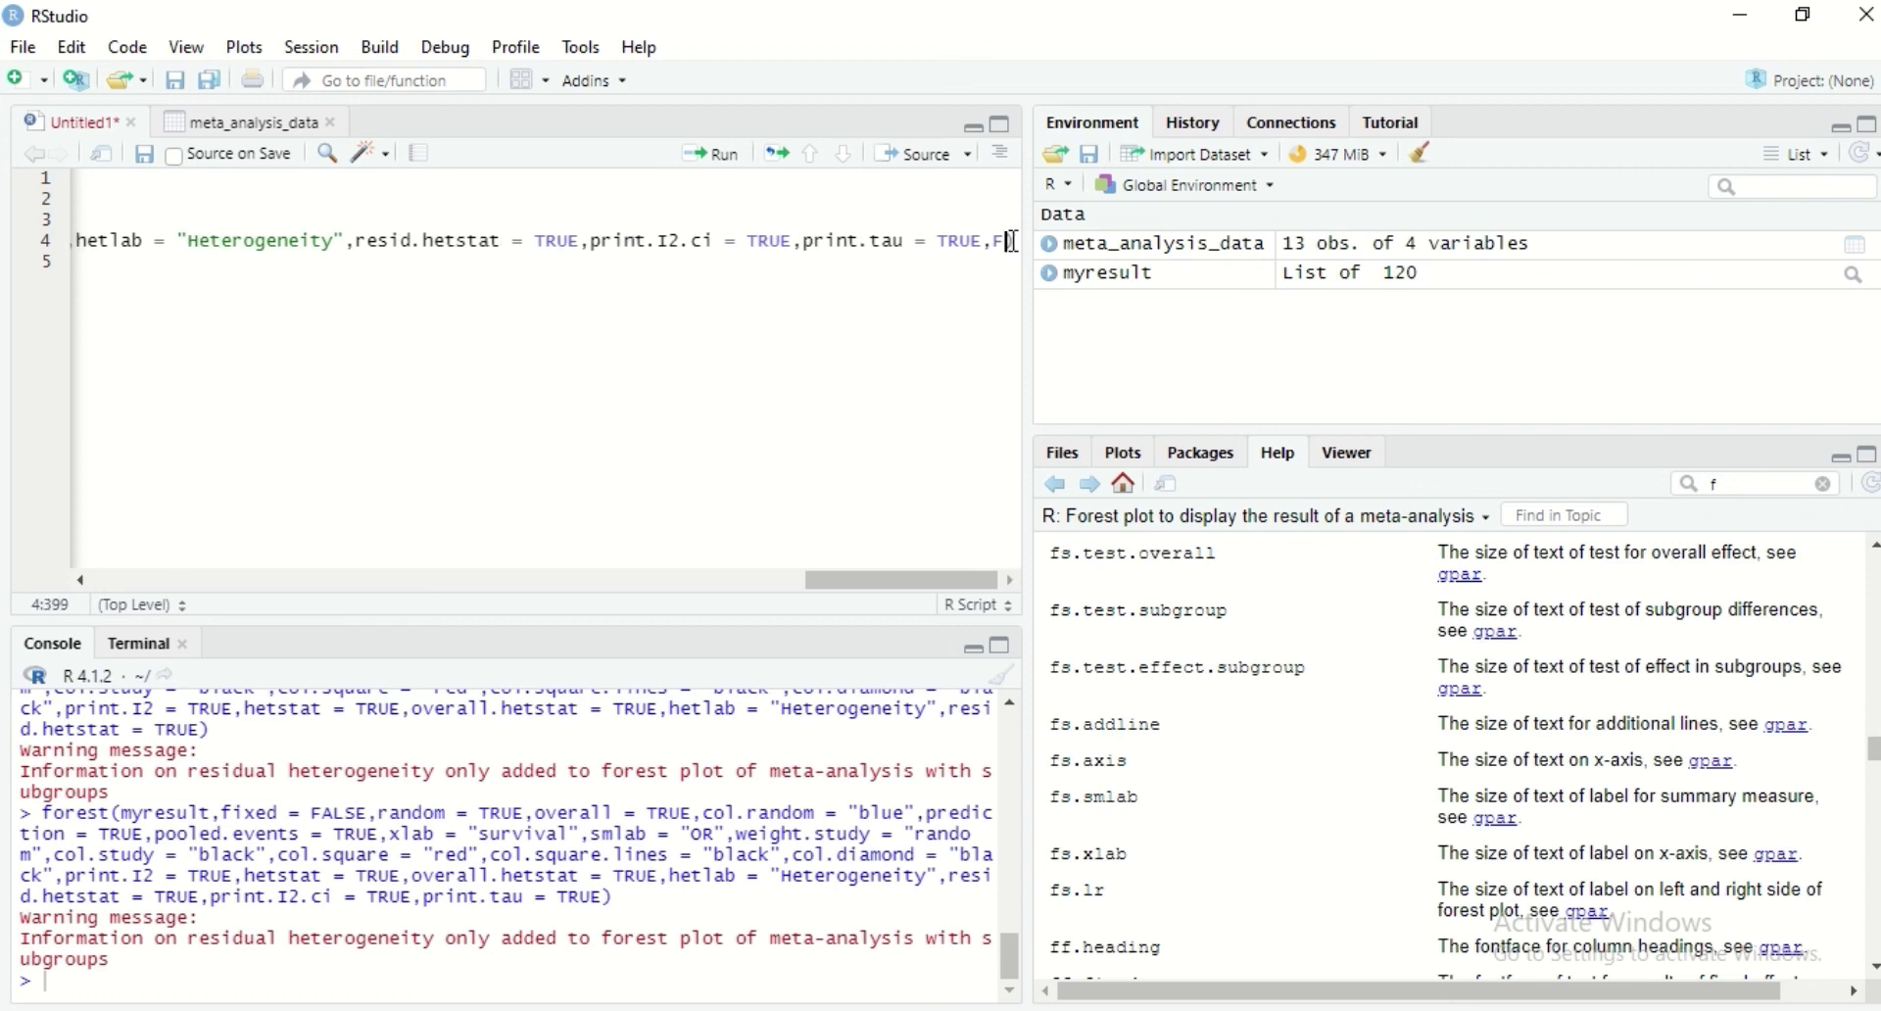
{"action": "type", "text": "fs."}
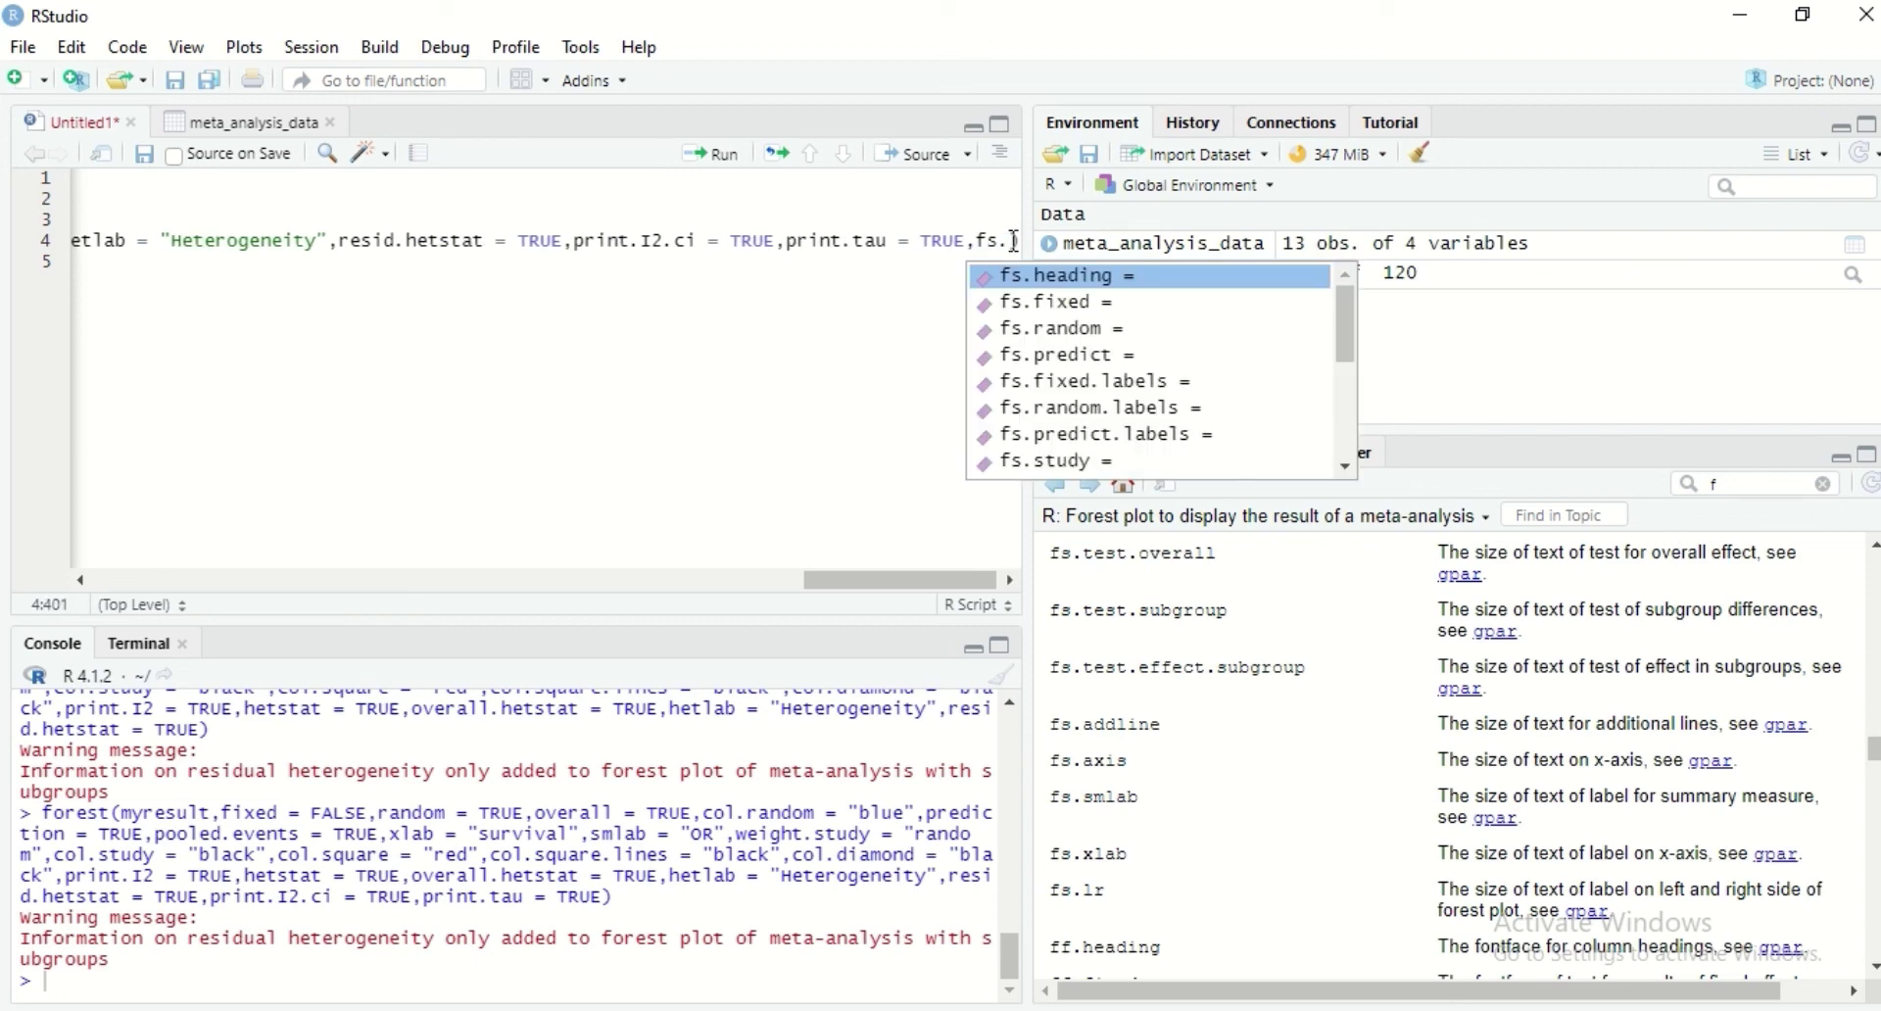
{"action": "type", "text": "x"}
{"action": "key", "text": "Down"}
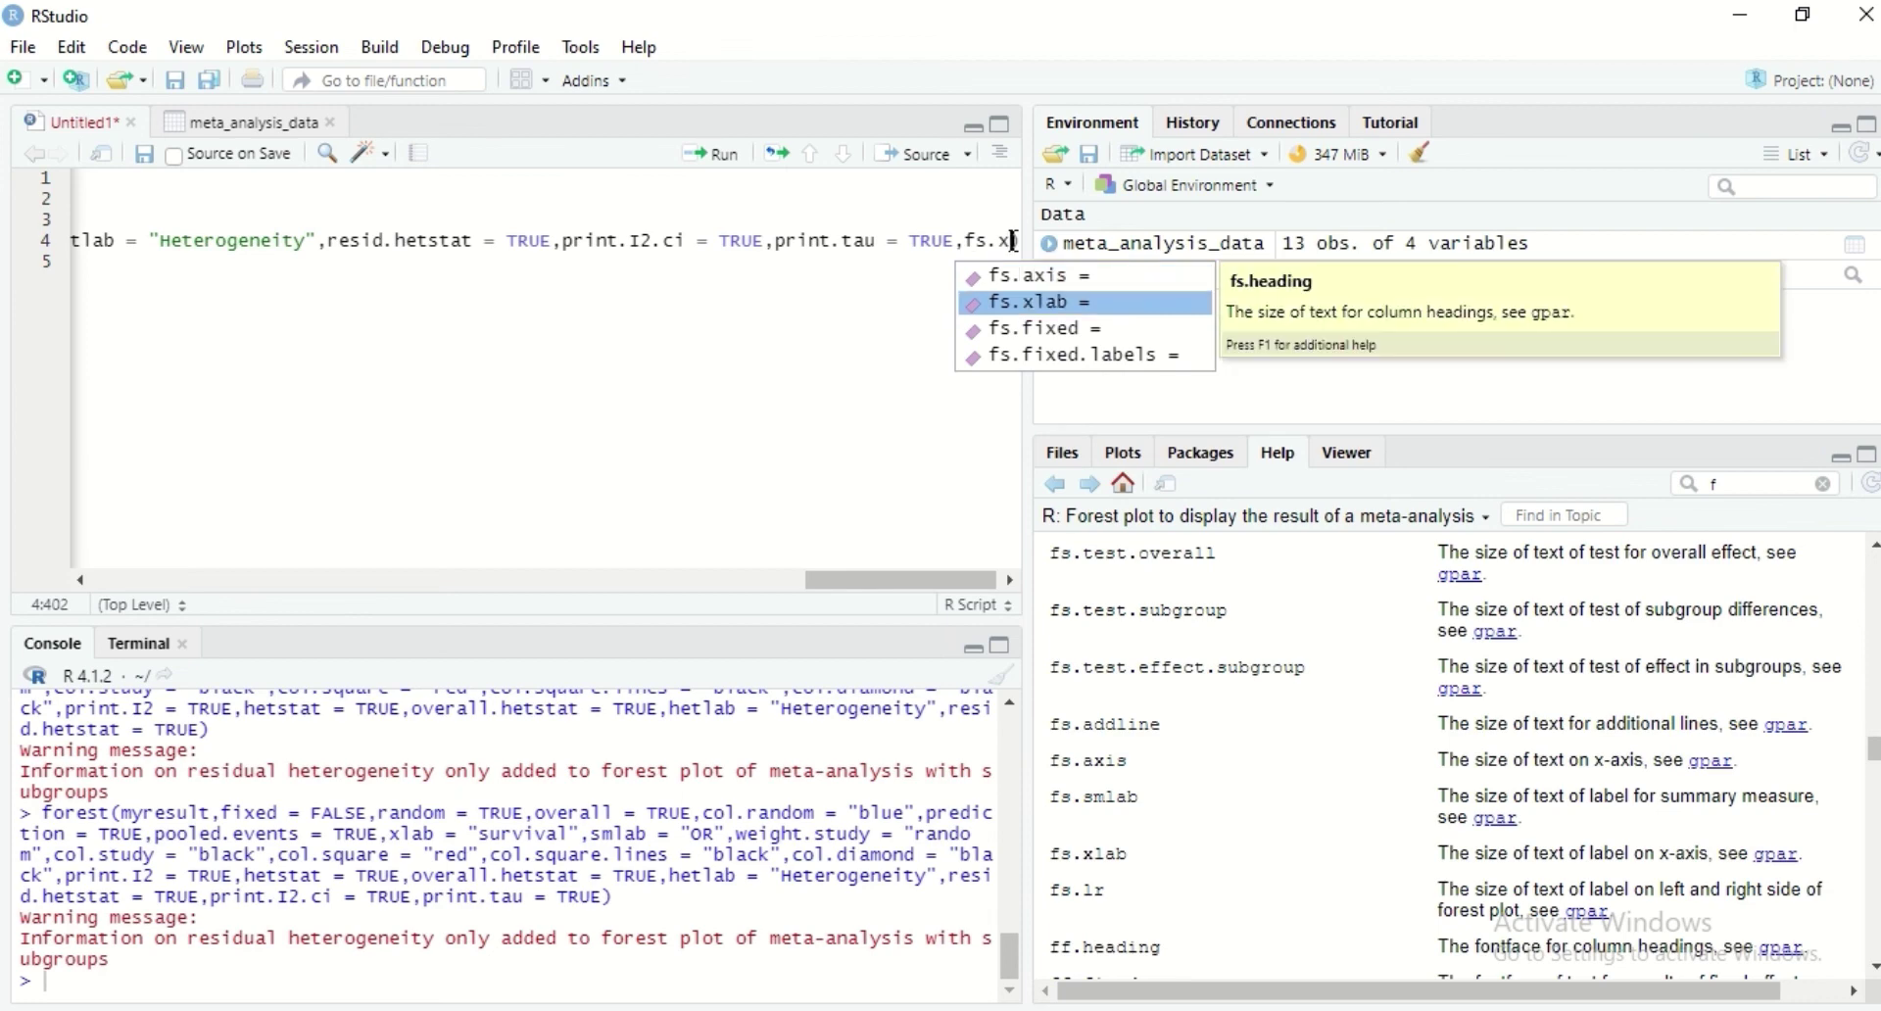
{"action": "key", "text": "Return"}
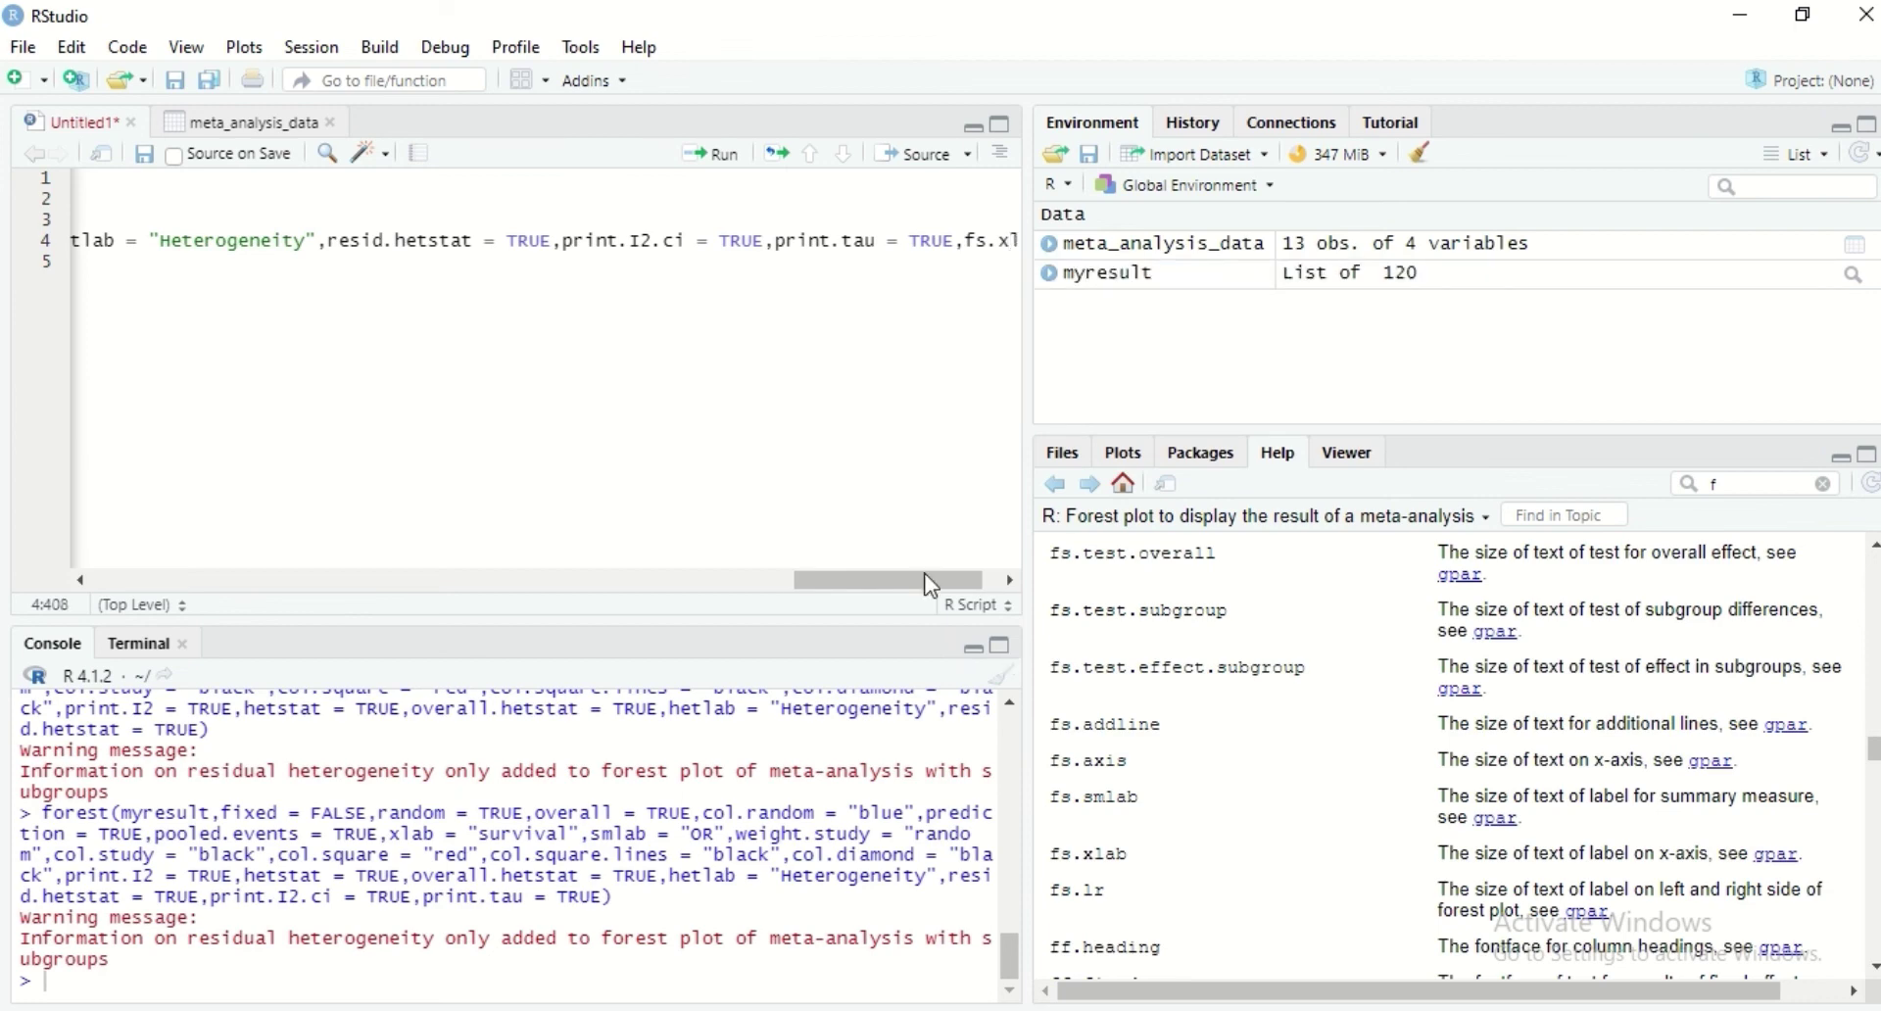
{"action": "left_click_drag", "start_coordinate": [931, 580], "coordinate": [966, 580]}
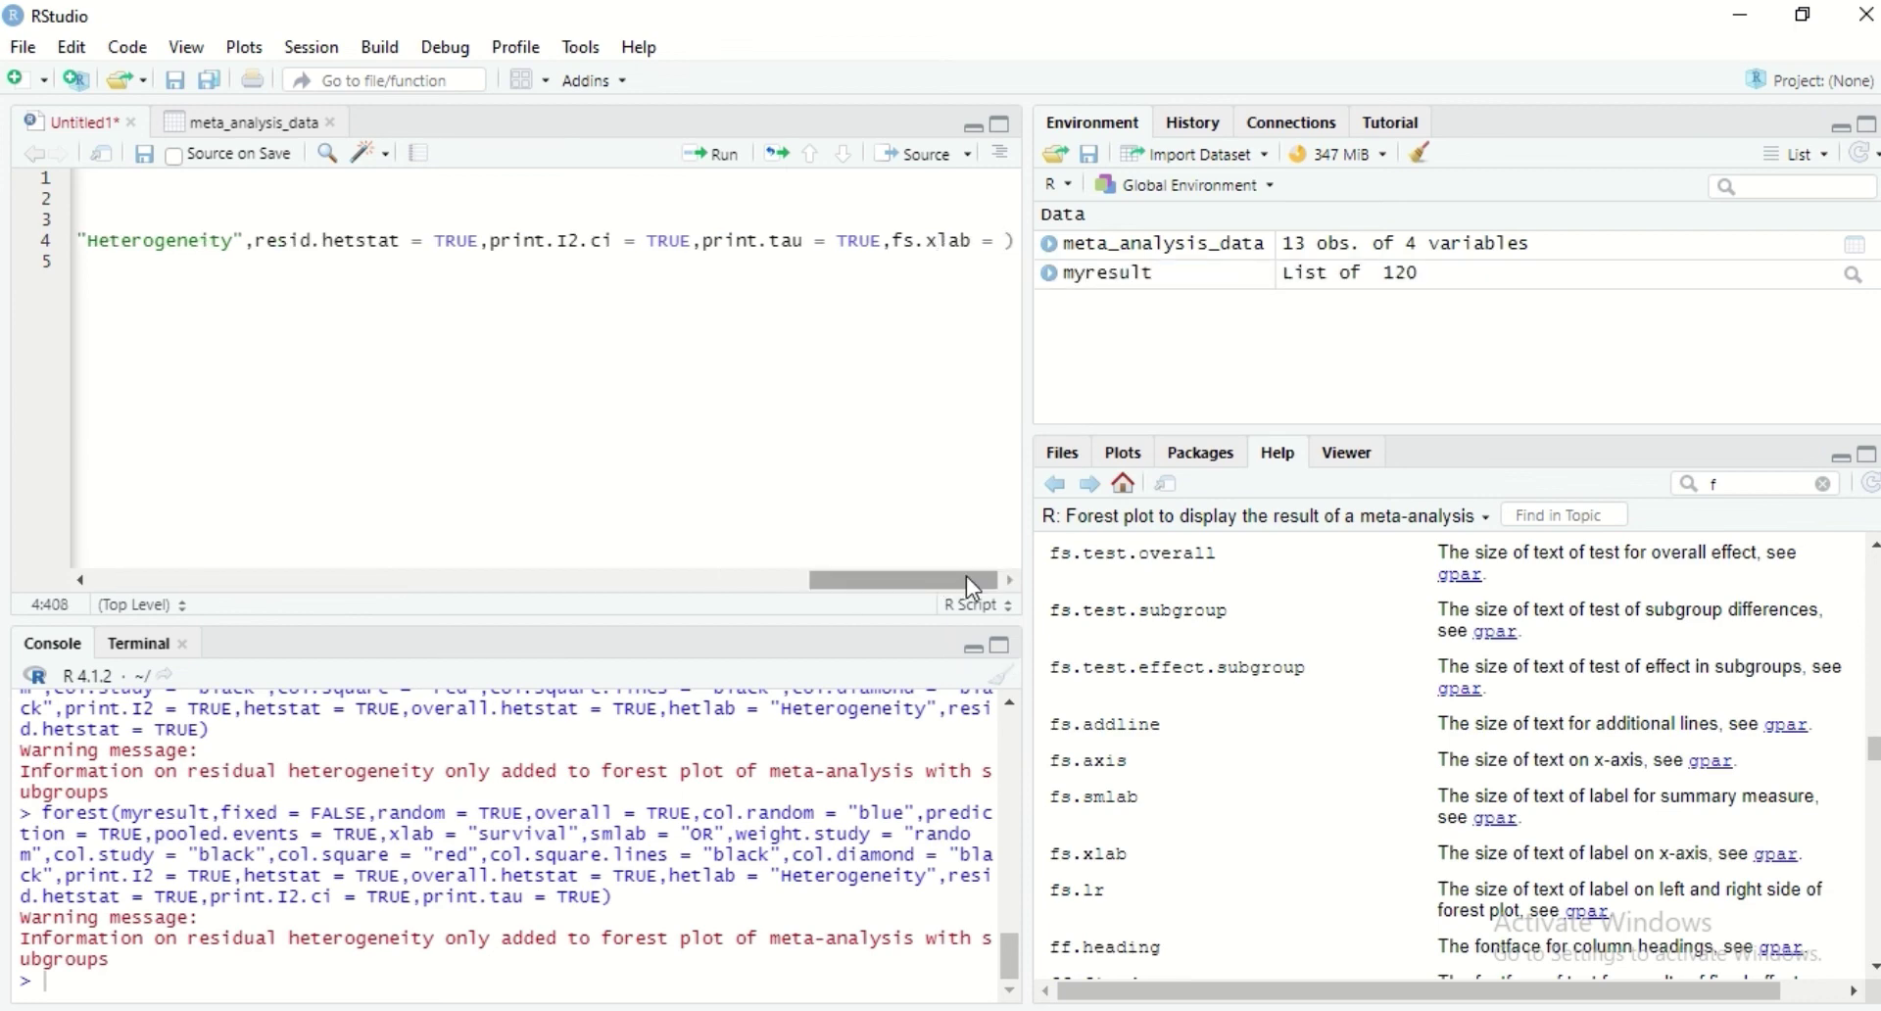
{"action": "type", "text": "14"}
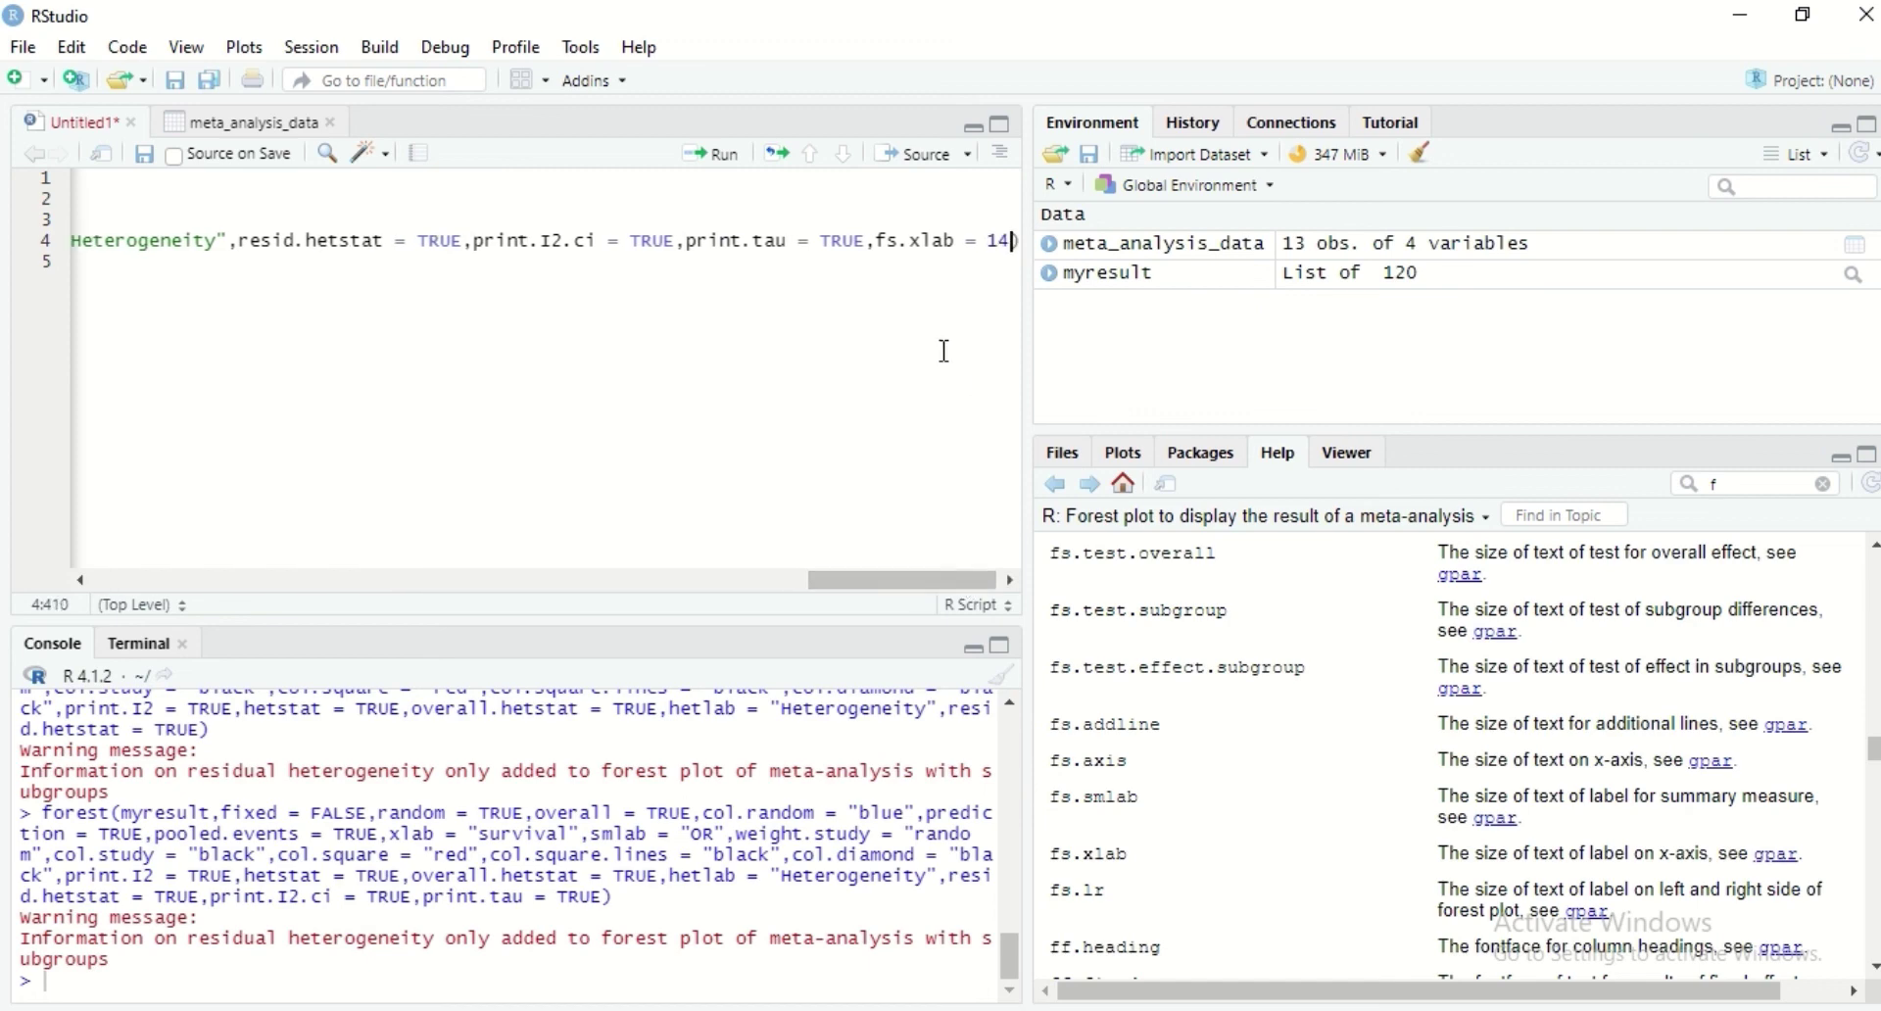
- Run the forest call with fs.xlab and check the x-axis label size in the enlarged forest plot
{"action": "left_click", "coordinate": [723, 157]}
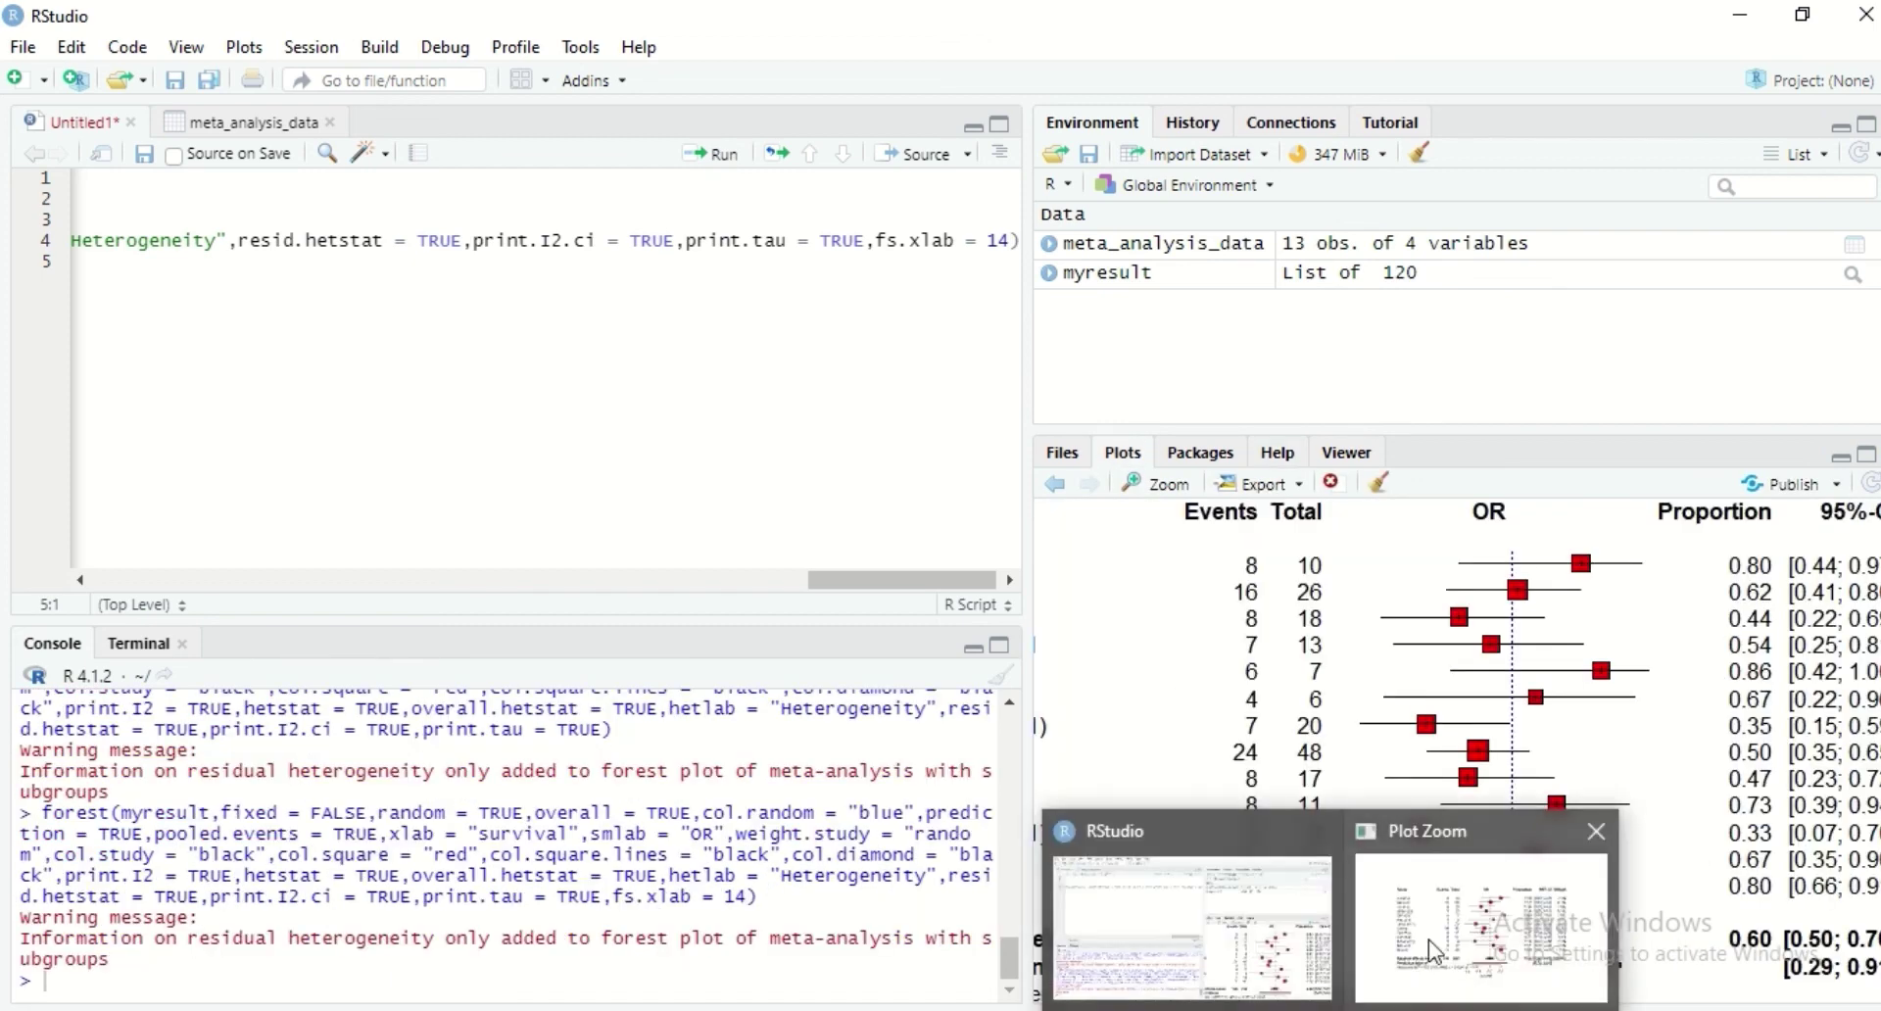
{"action": "left_click", "coordinate": [1428, 939]}
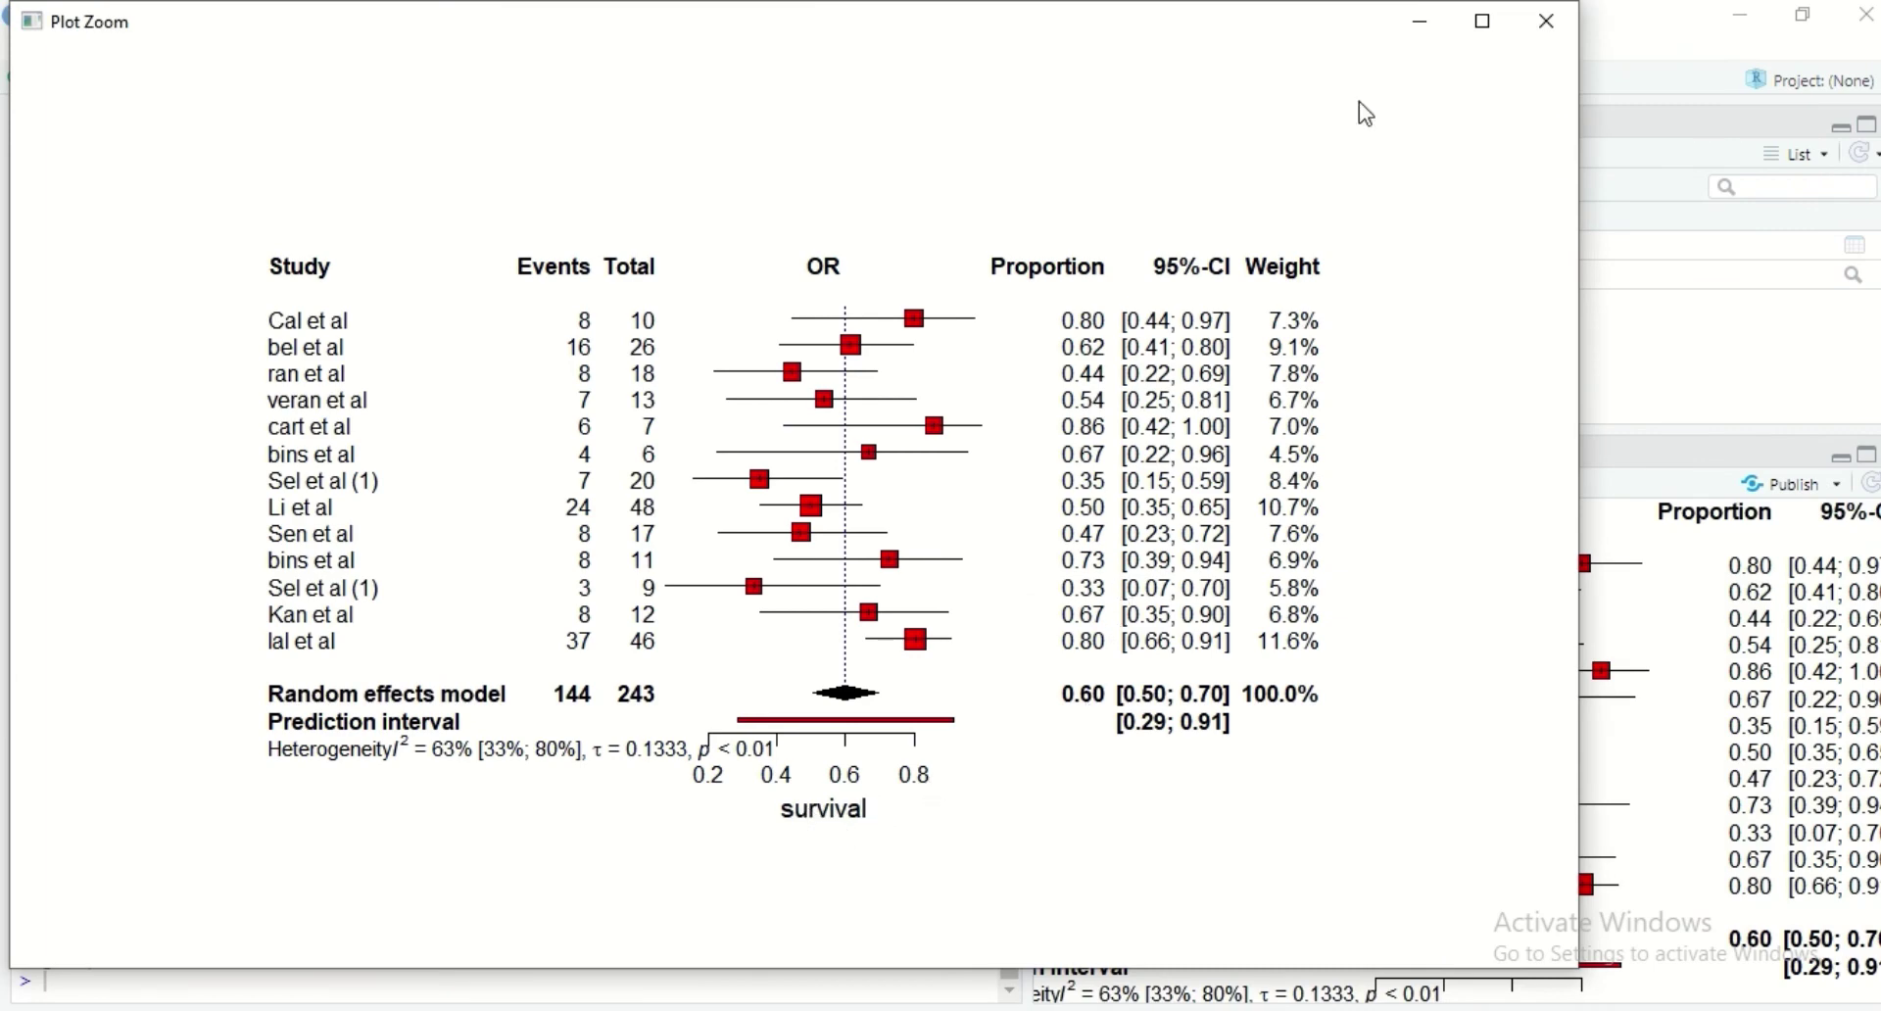
{"action": "left_click", "coordinate": [1444, 43]}
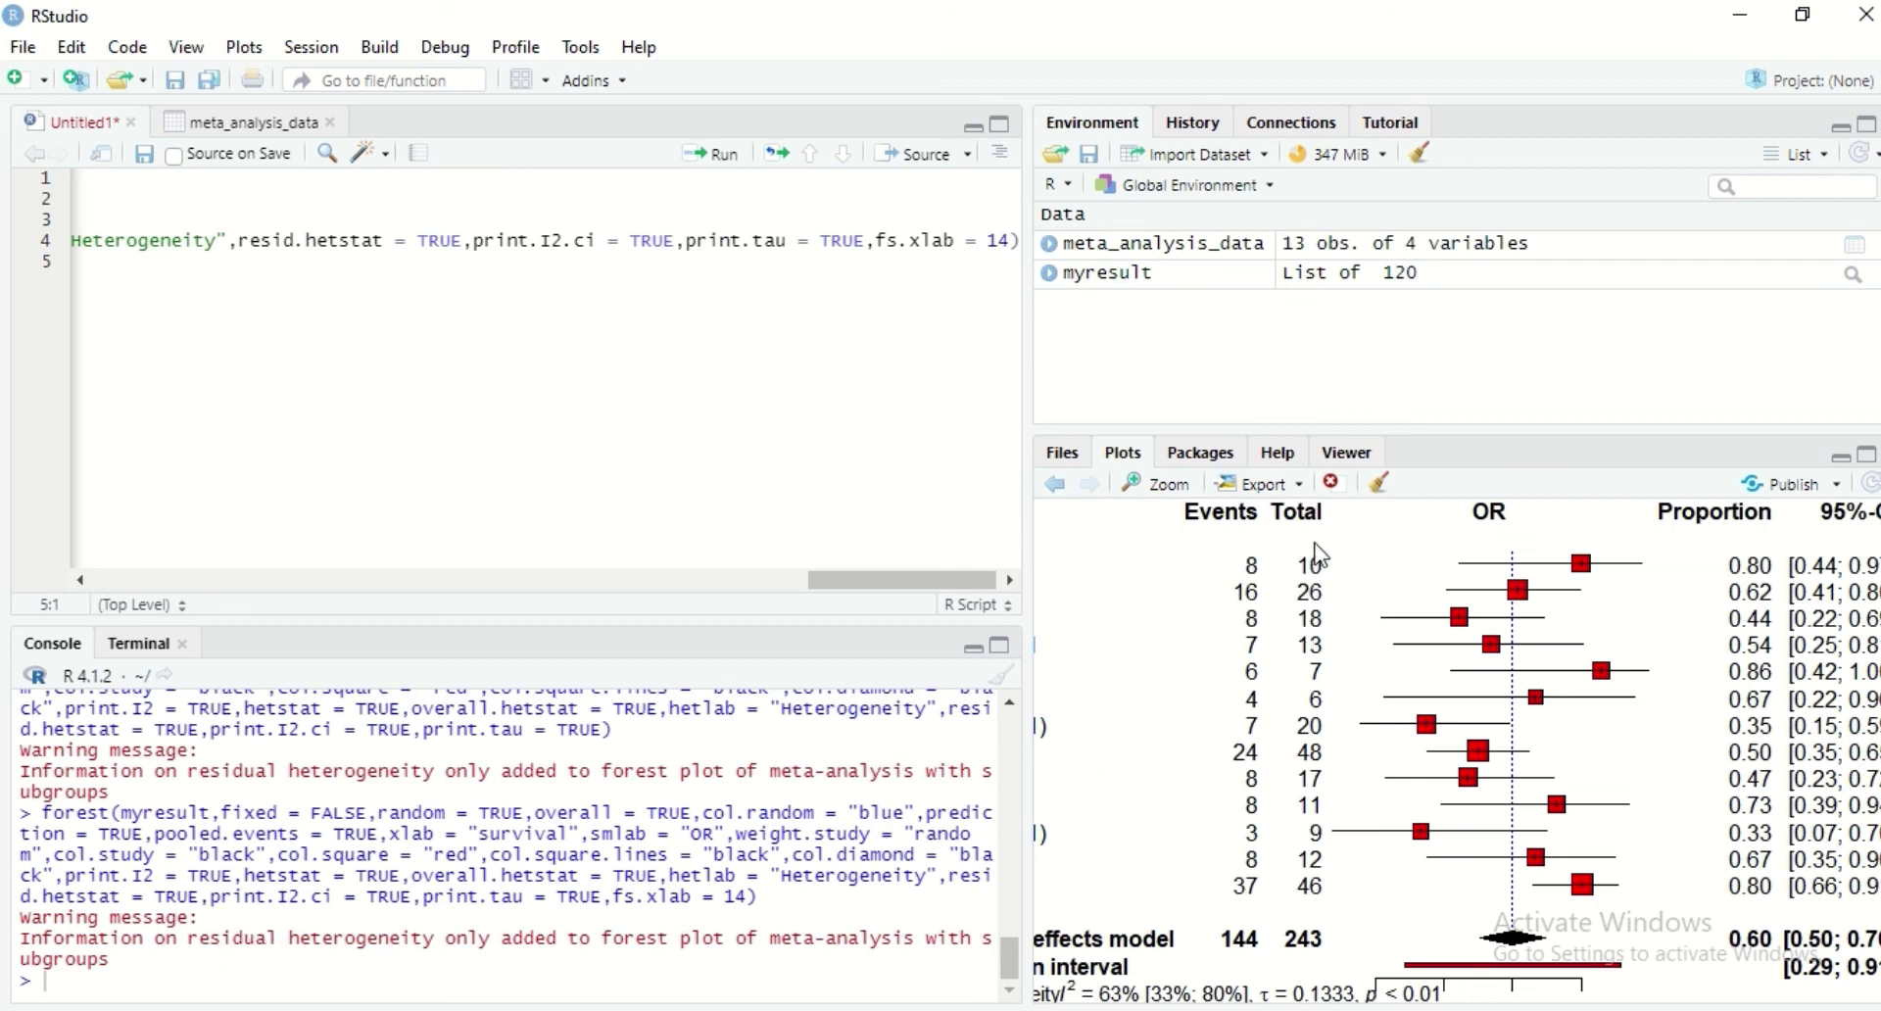
- Set resid.hetstat to FALSE in the forest call and run the call
{"action": "left_click", "coordinate": [455, 244]}
{"action": "key", "text": "BackSpace"}
{"action": "key", "text": "BackSpace"}
{"action": "key", "text": "BackSpace"}
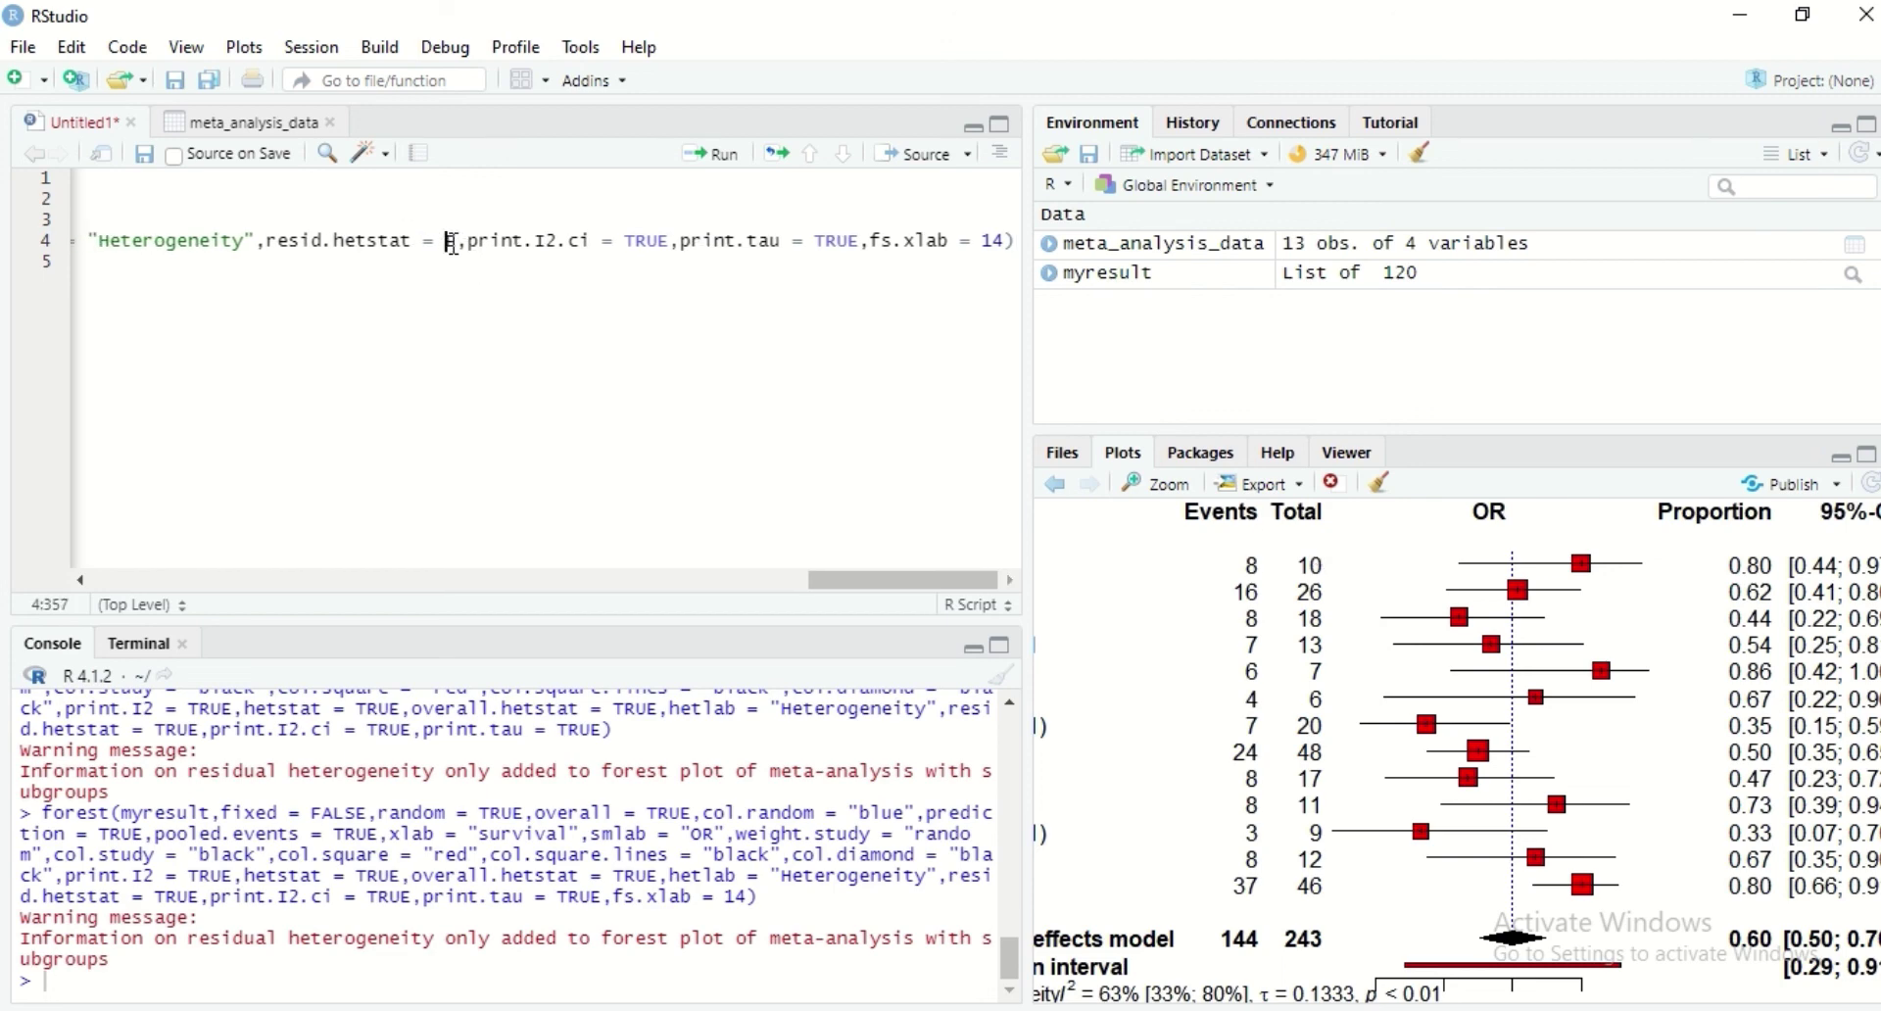
{"action": "type", "text": "FALS"}
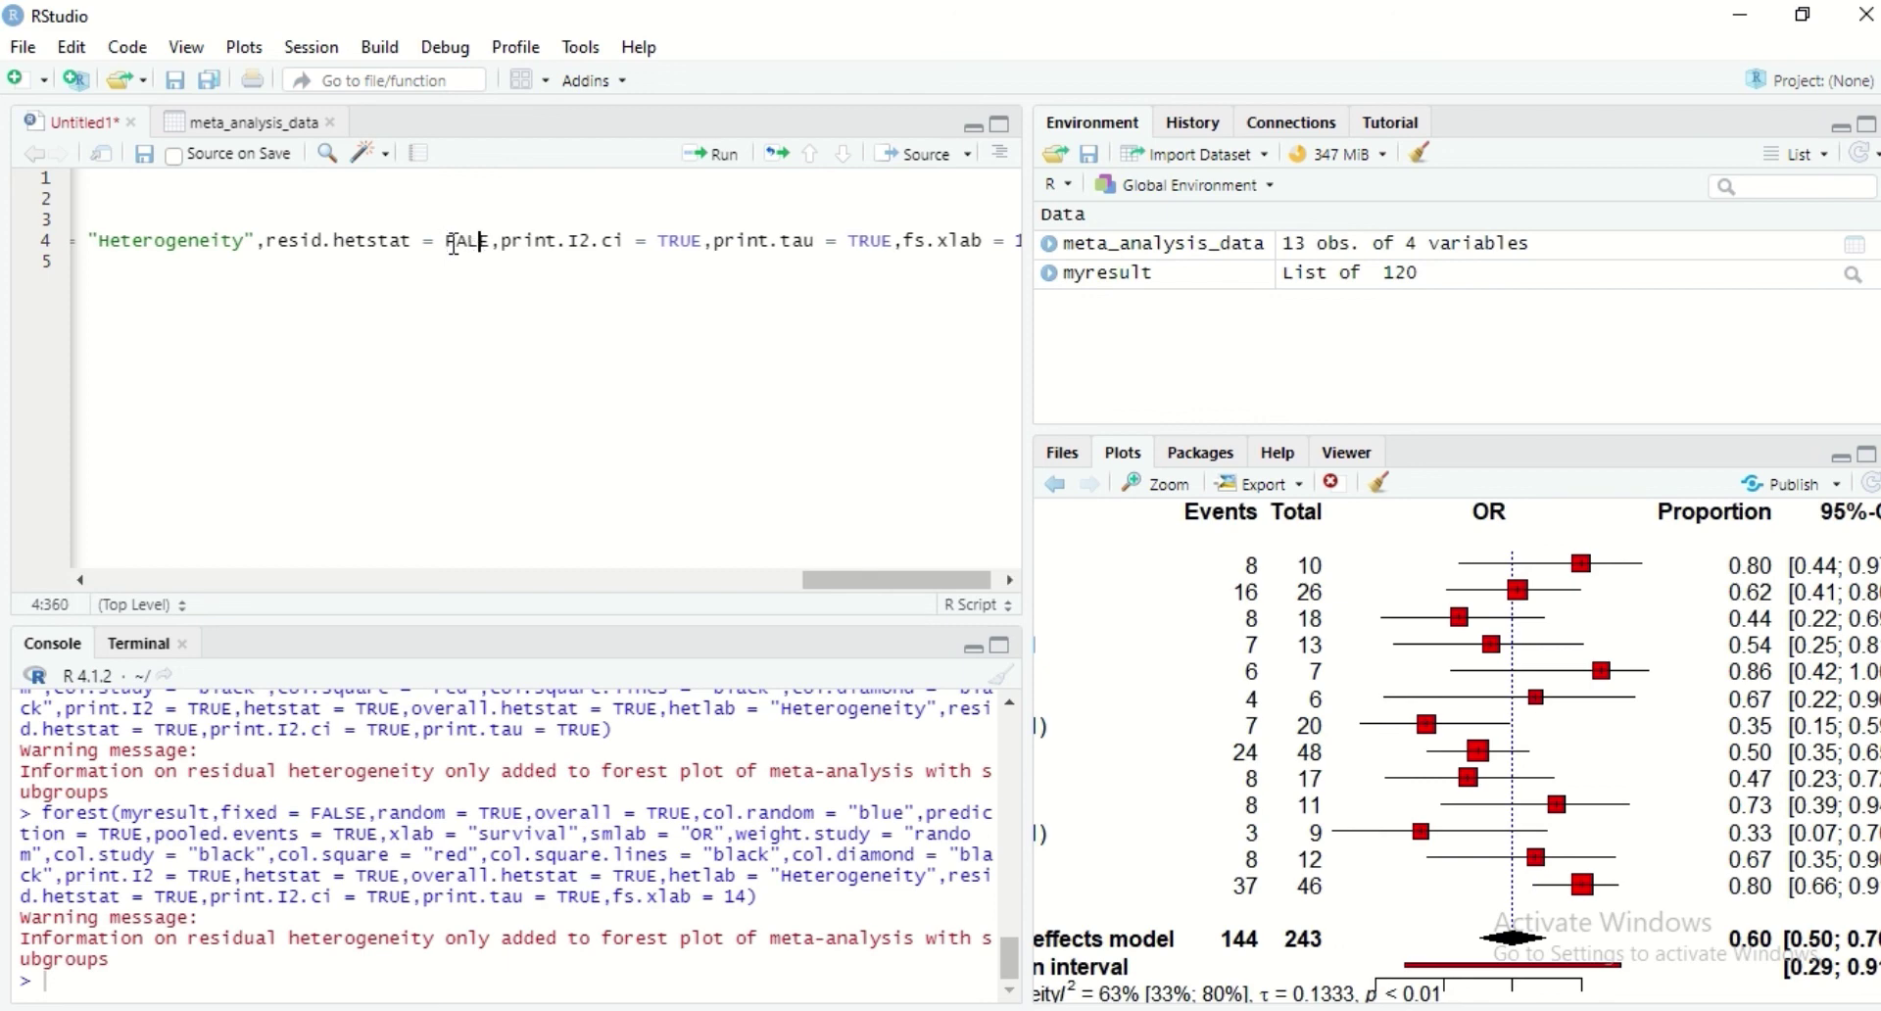
{"action": "left_click", "coordinate": [726, 164]}
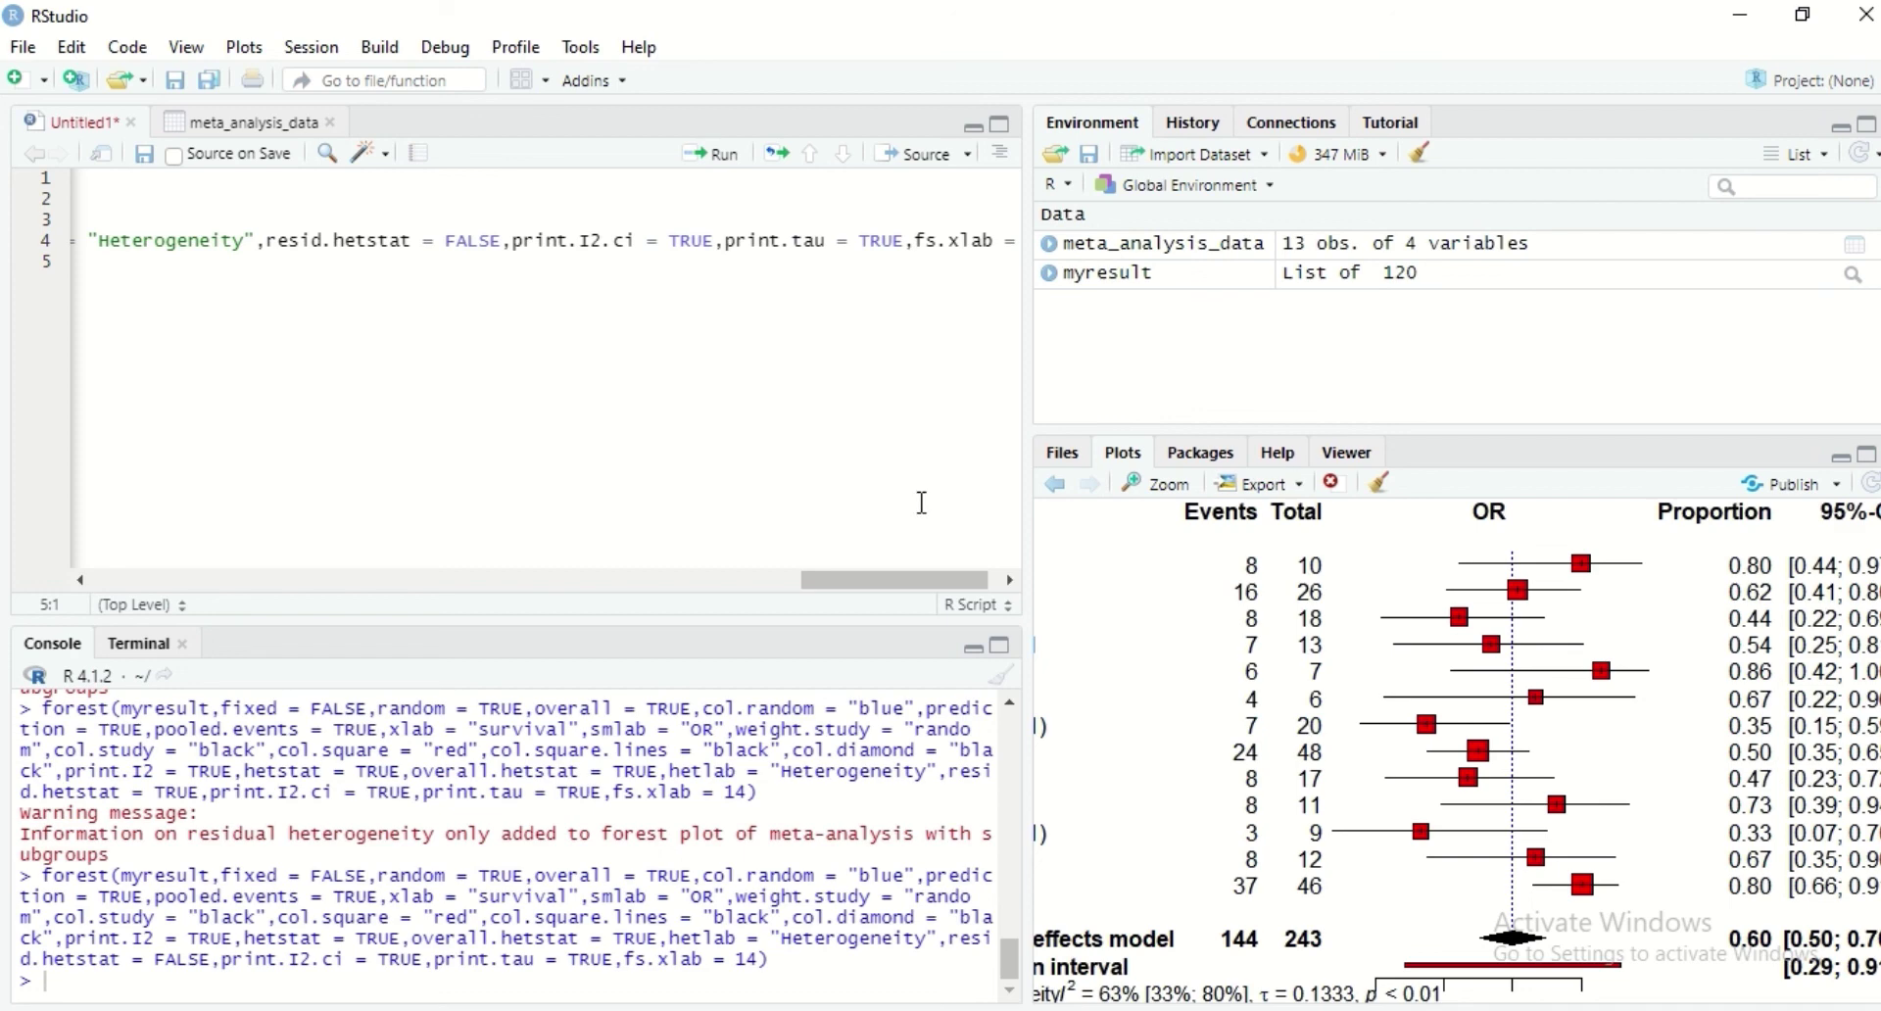
{"action": "left_click_drag", "start_coordinate": [896, 579], "coordinate": [906, 580]}
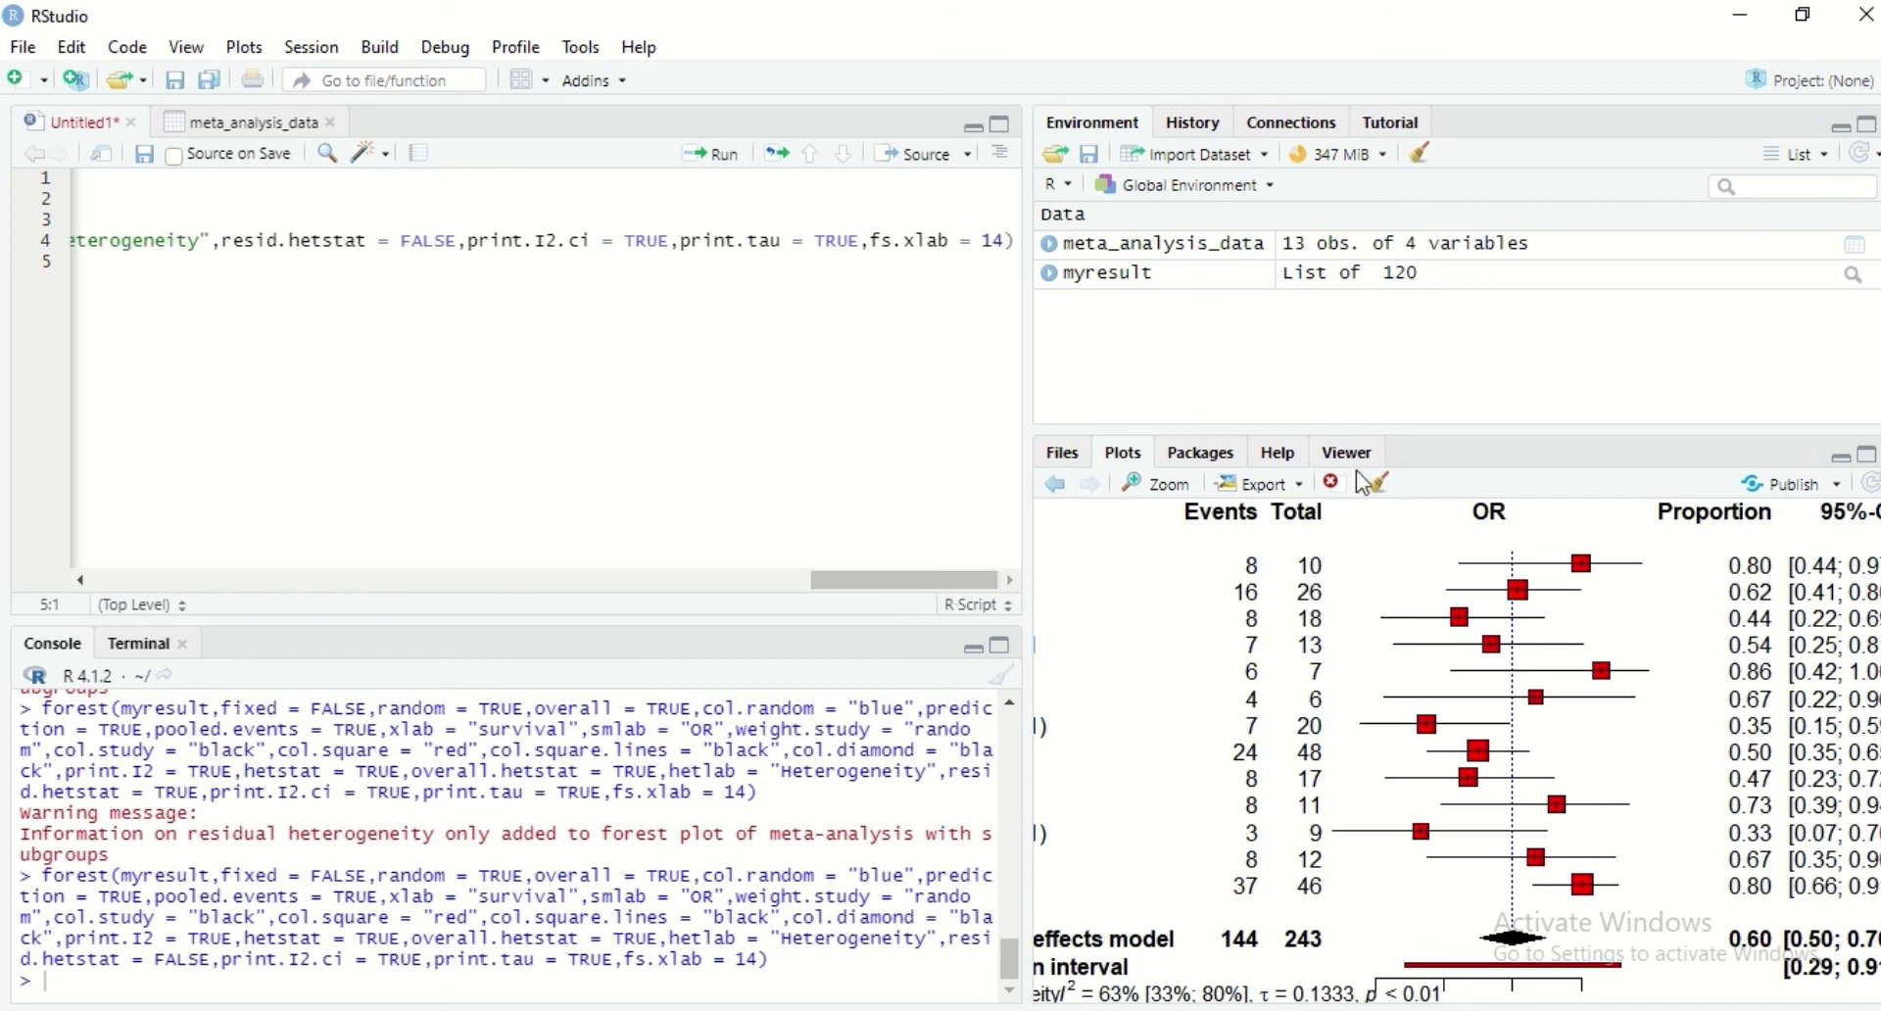
- Look through the forest help page's remaining arguments on text size, fontface, column gaps, justification and significant digits
{"action": "left_click", "coordinate": [1281, 453]}
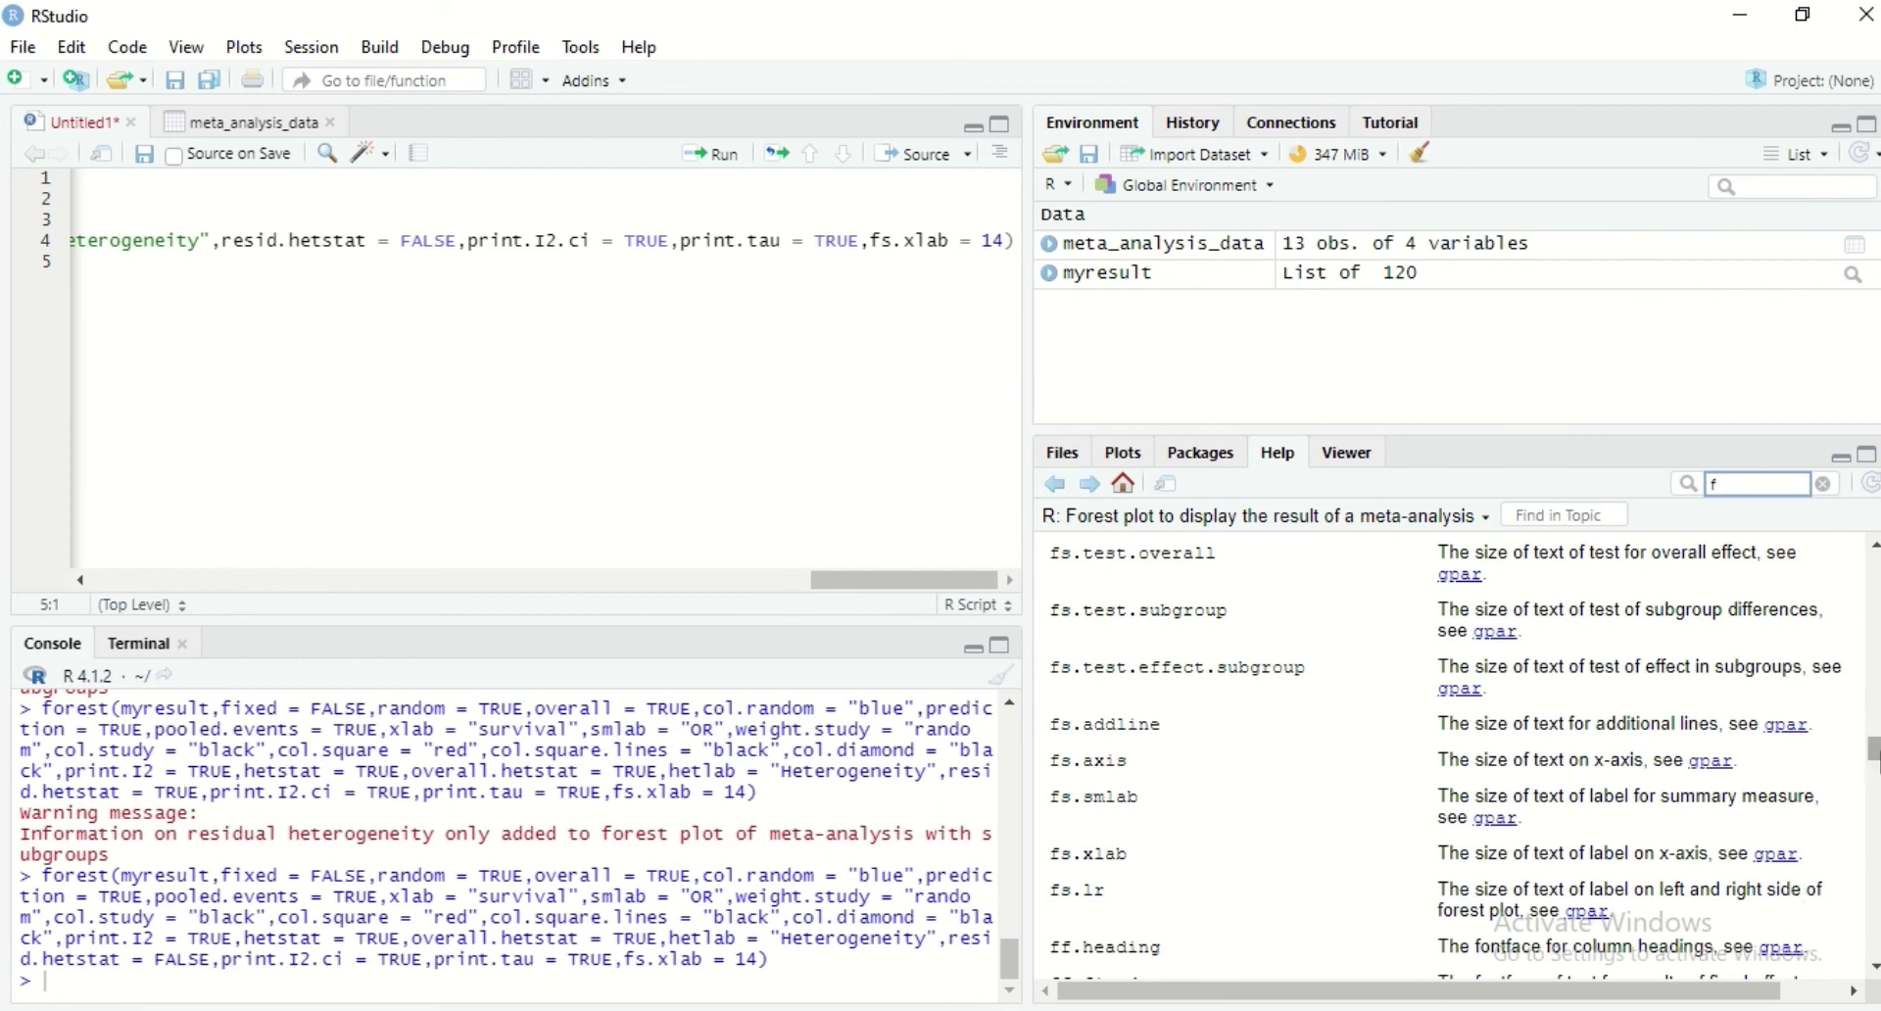
{"action": "scroll", "coordinate": [1449, 754], "scroll_direction": "up", "scroll_amount": 2}
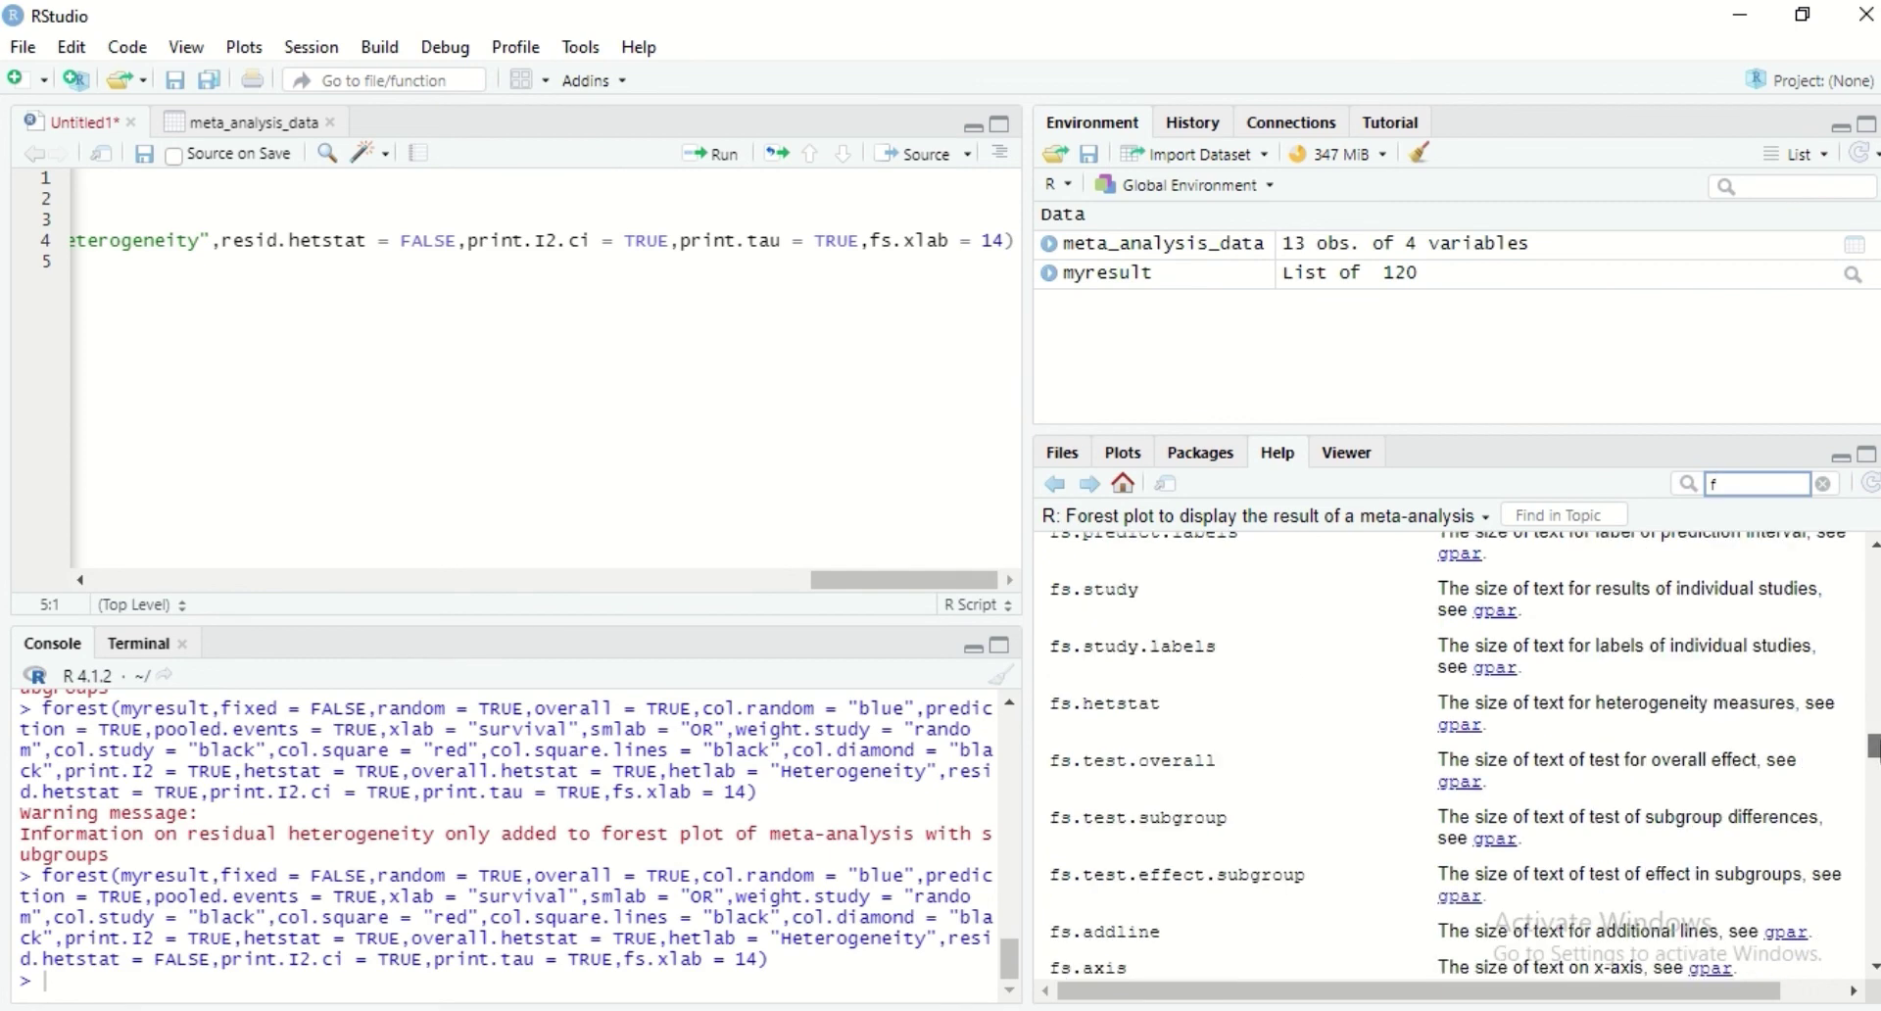
{"action": "scroll", "coordinate": [1450, 754], "scroll_direction": "up", "scroll_amount": 4}
{"action": "scroll", "coordinate": [1450, 754], "scroll_direction": "down", "scroll_amount": 12}
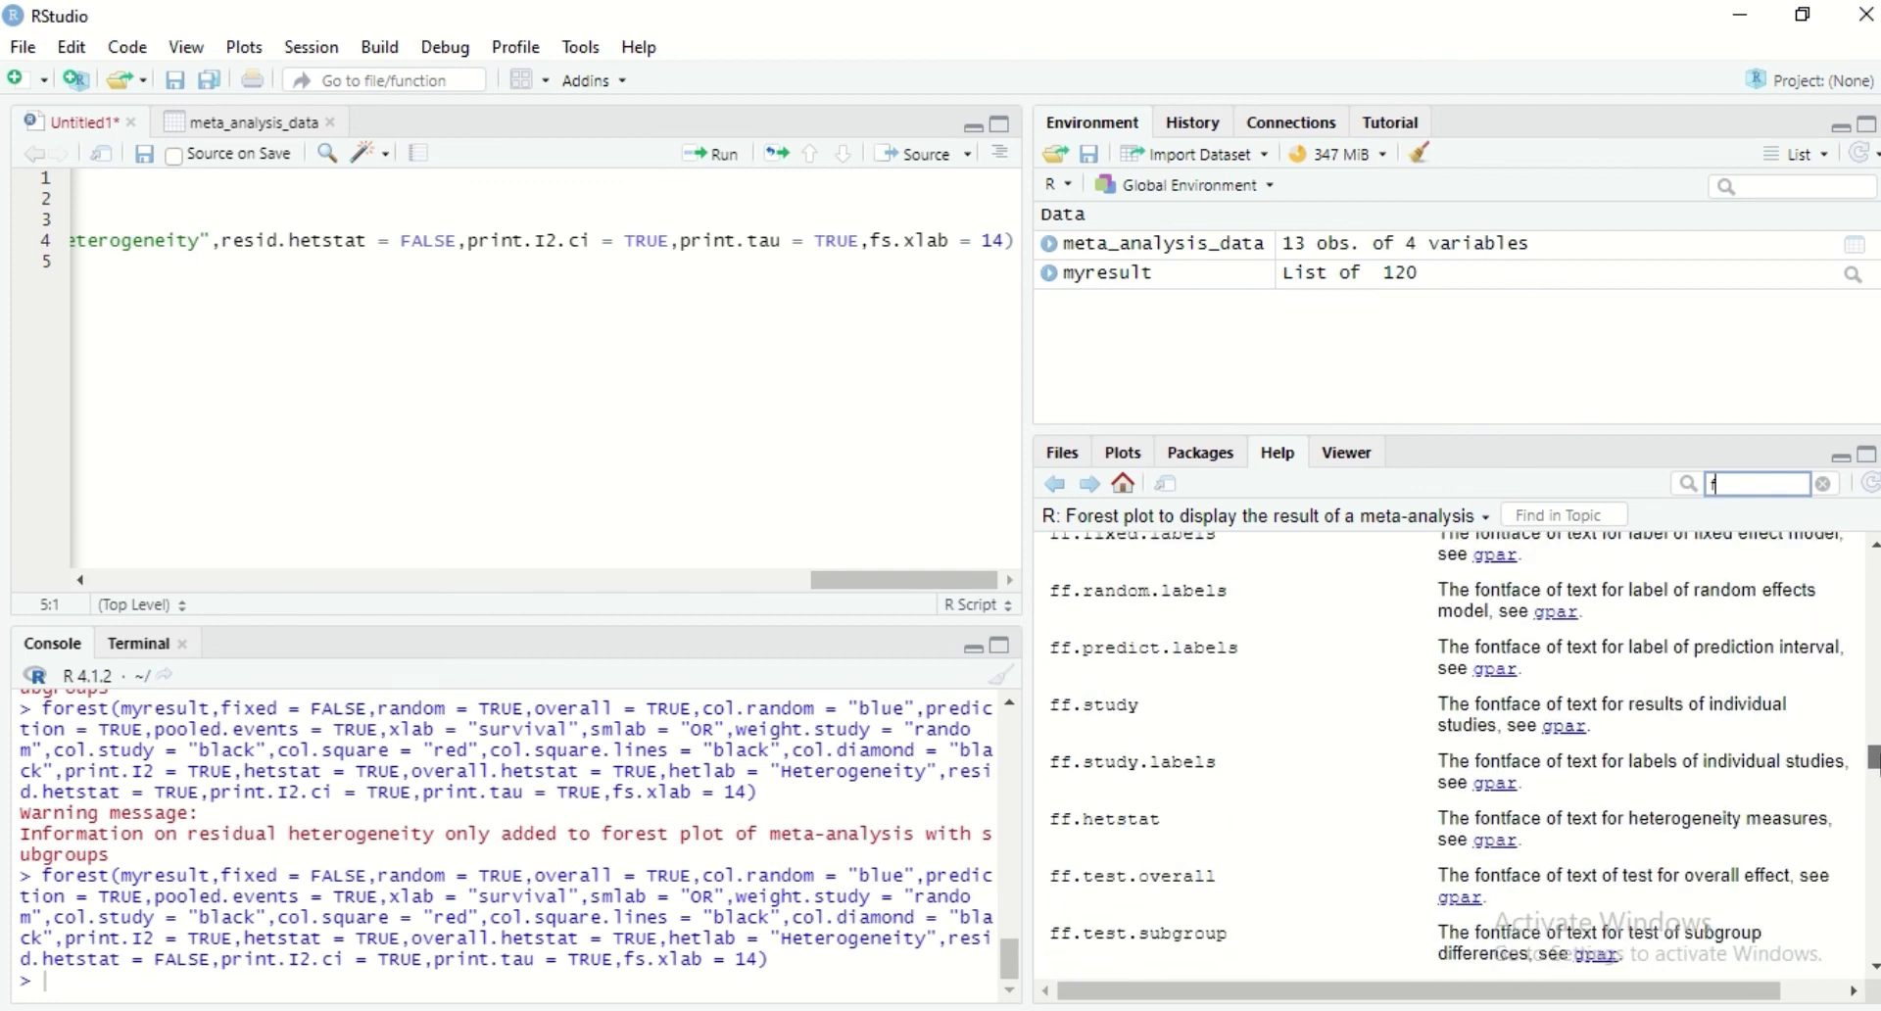
{"action": "scroll", "coordinate": [1450, 754], "scroll_direction": "down", "scroll_amount": 3}
{"action": "scroll", "coordinate": [1450, 754], "scroll_direction": "down", "scroll_amount": 3}
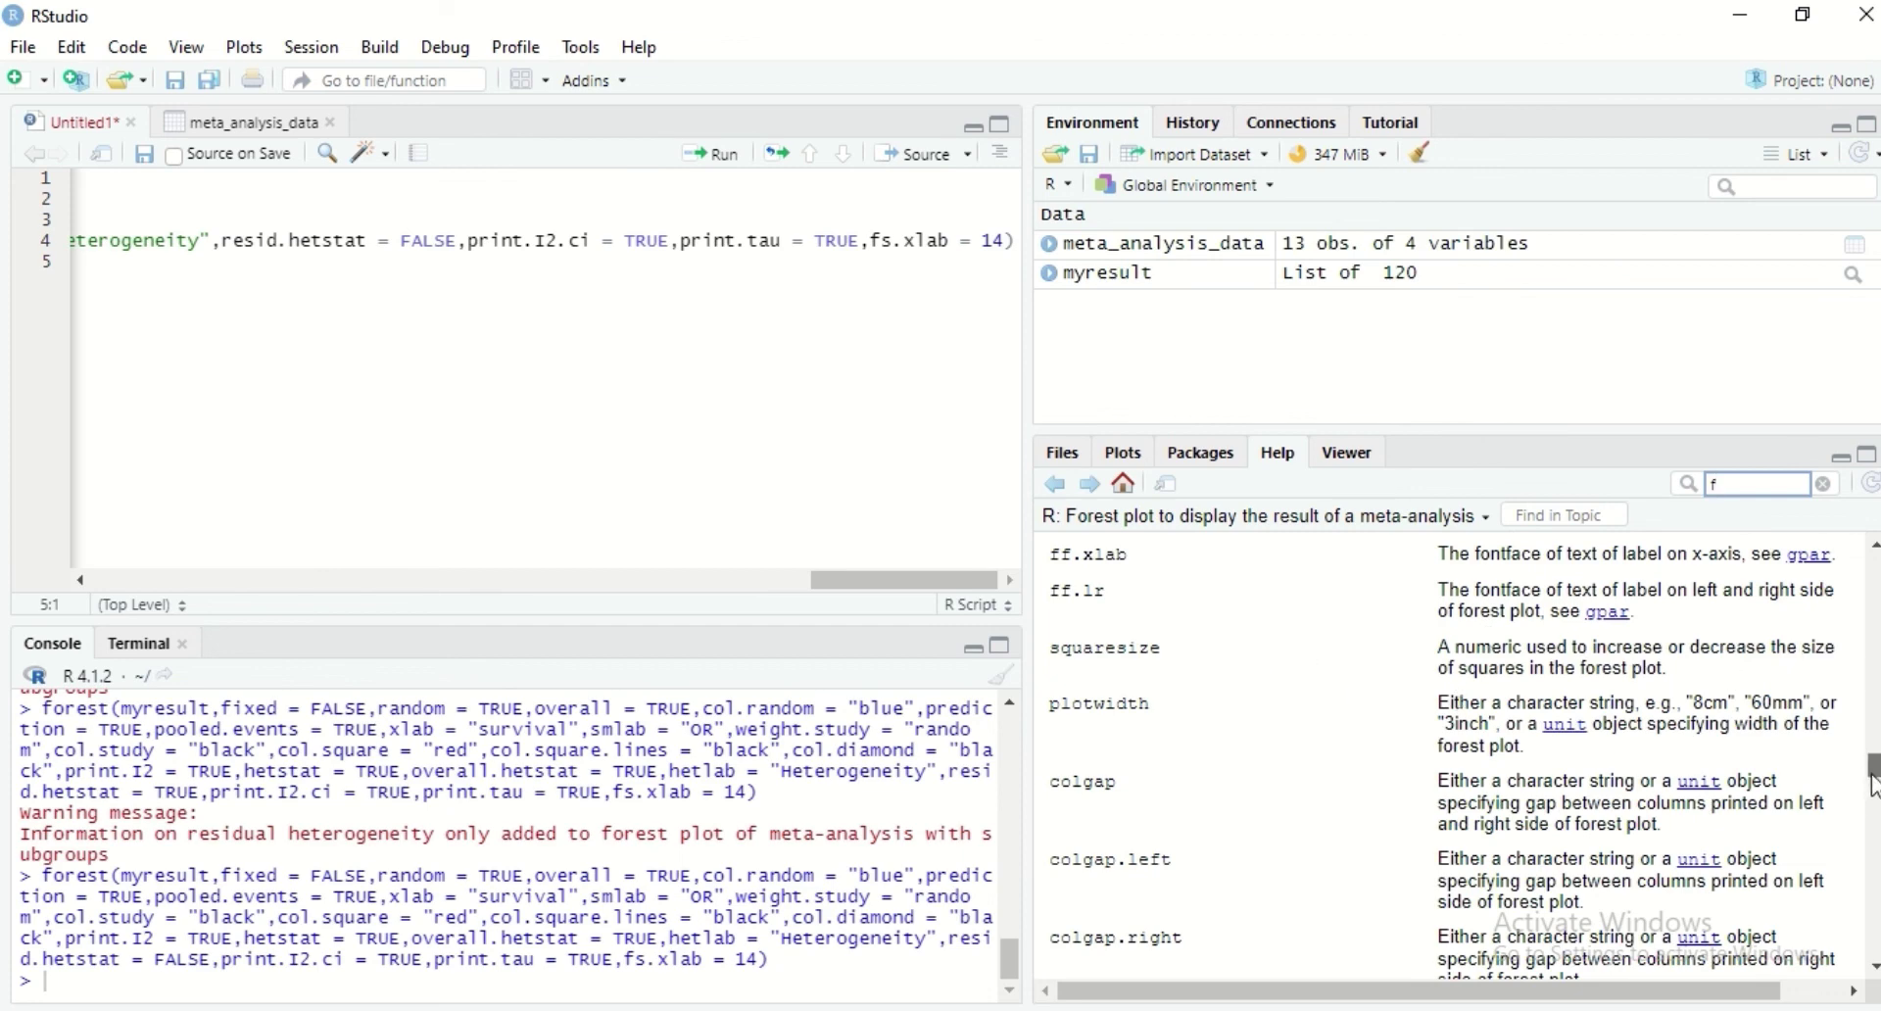
{"action": "scroll", "coordinate": [1873, 783], "scroll_direction": "down", "scroll_amount": 6}
{"action": "scroll", "coordinate": [1873, 784], "scroll_direction": "down", "scroll_amount": 8}
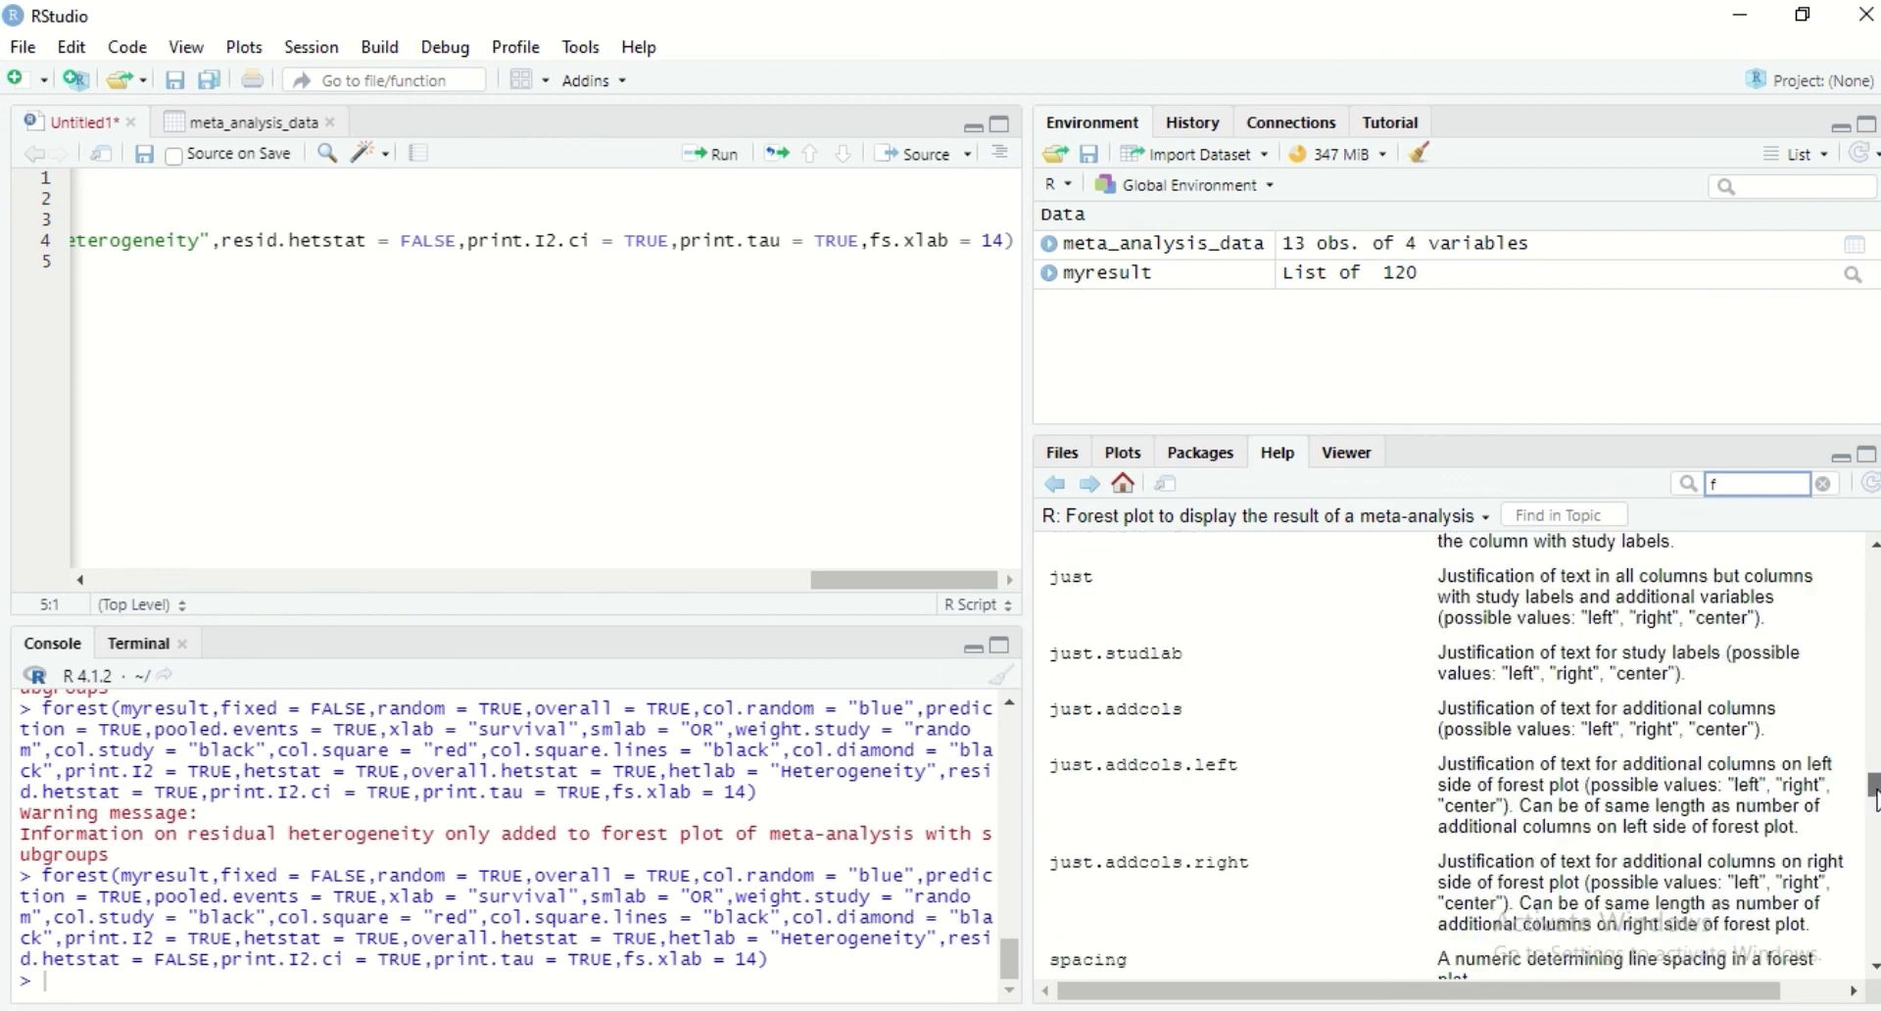
{"action": "scroll", "coordinate": [1873, 784], "scroll_direction": "down", "scroll_amount": 3}
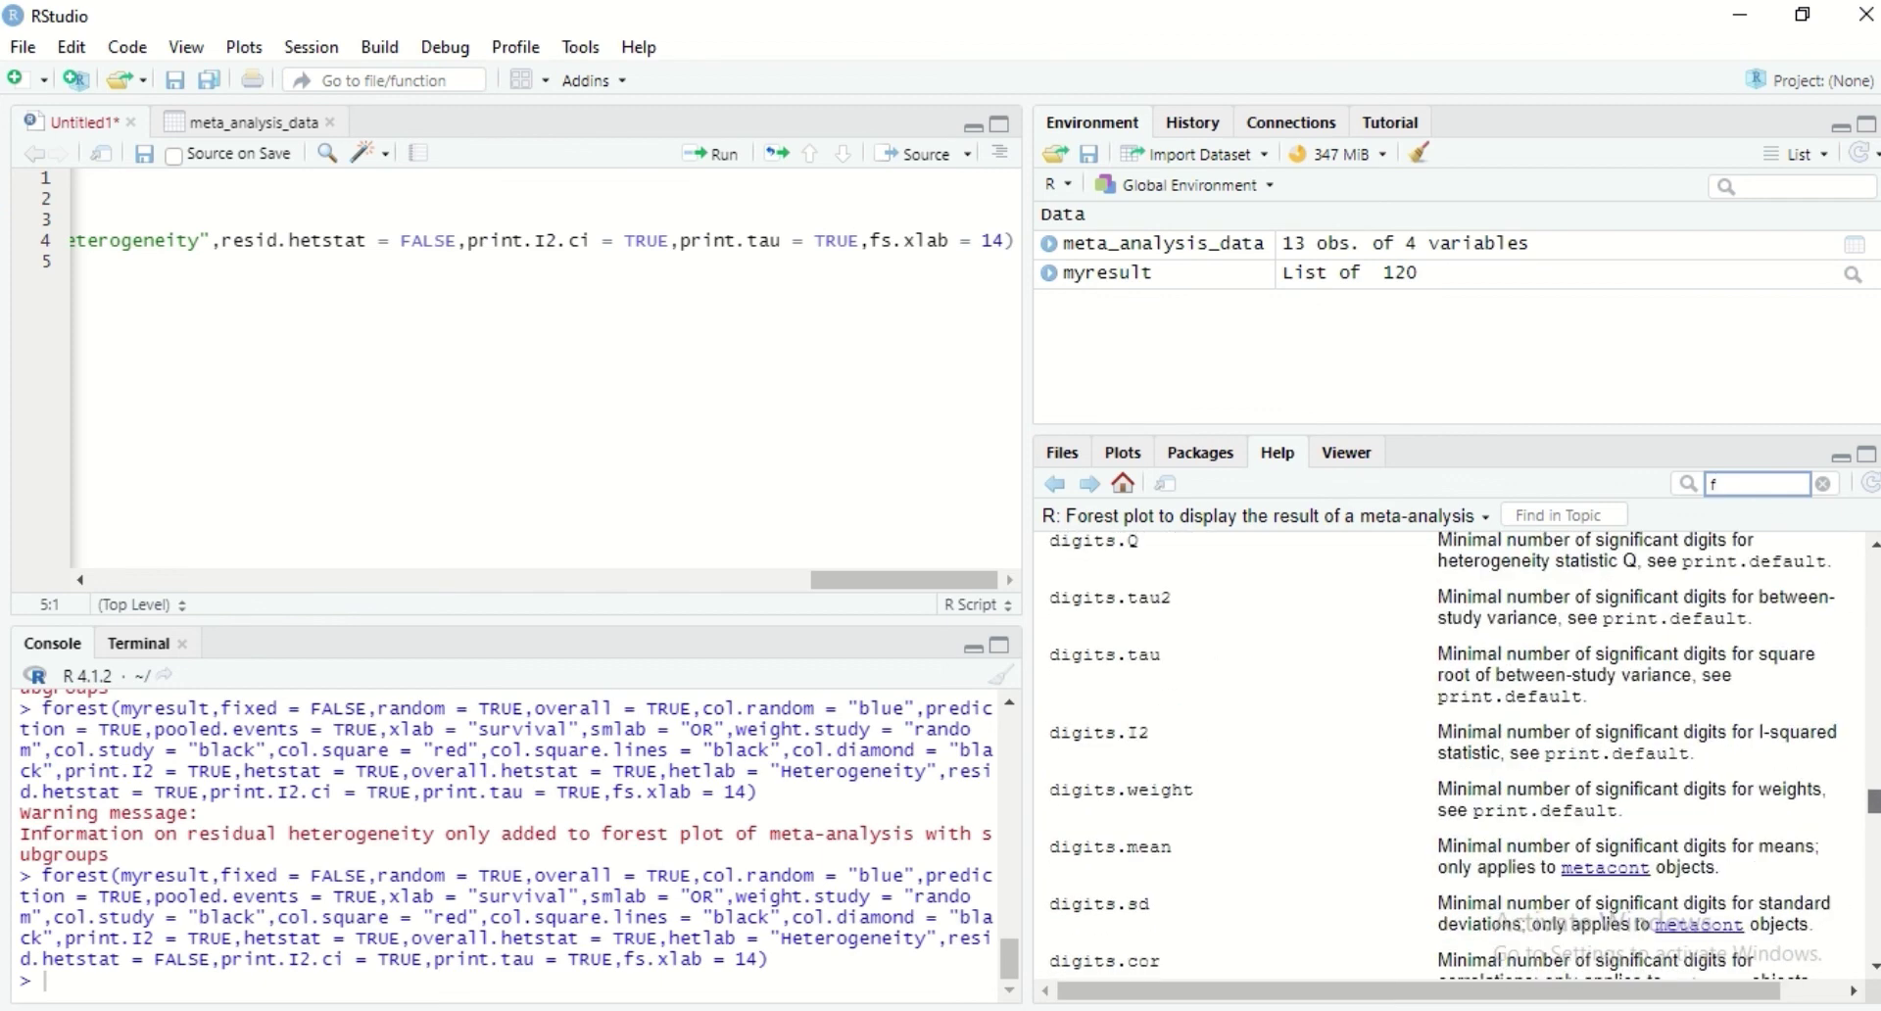
{"action": "scroll", "coordinate": [1449, 754], "scroll_direction": "down", "scroll_amount": 2}
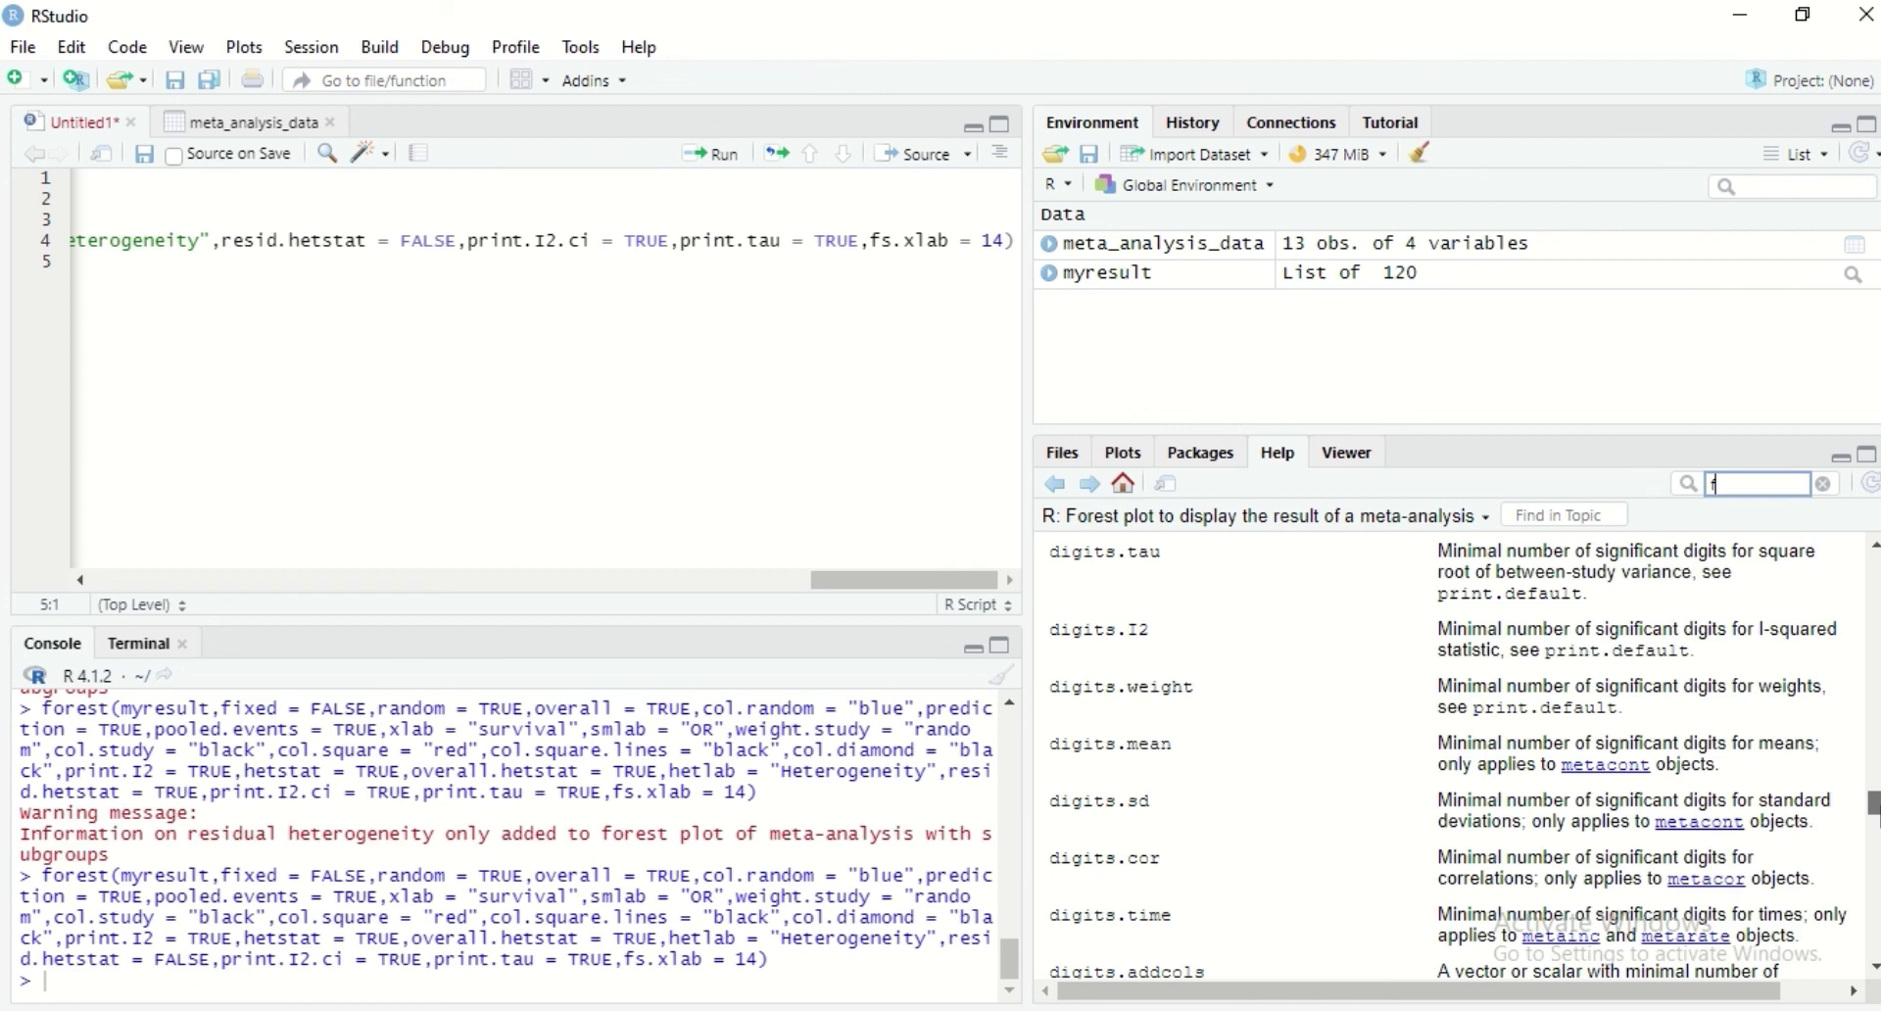
{"action": "scroll", "coordinate": [1450, 754], "scroll_direction": "up", "scroll_amount": 6}
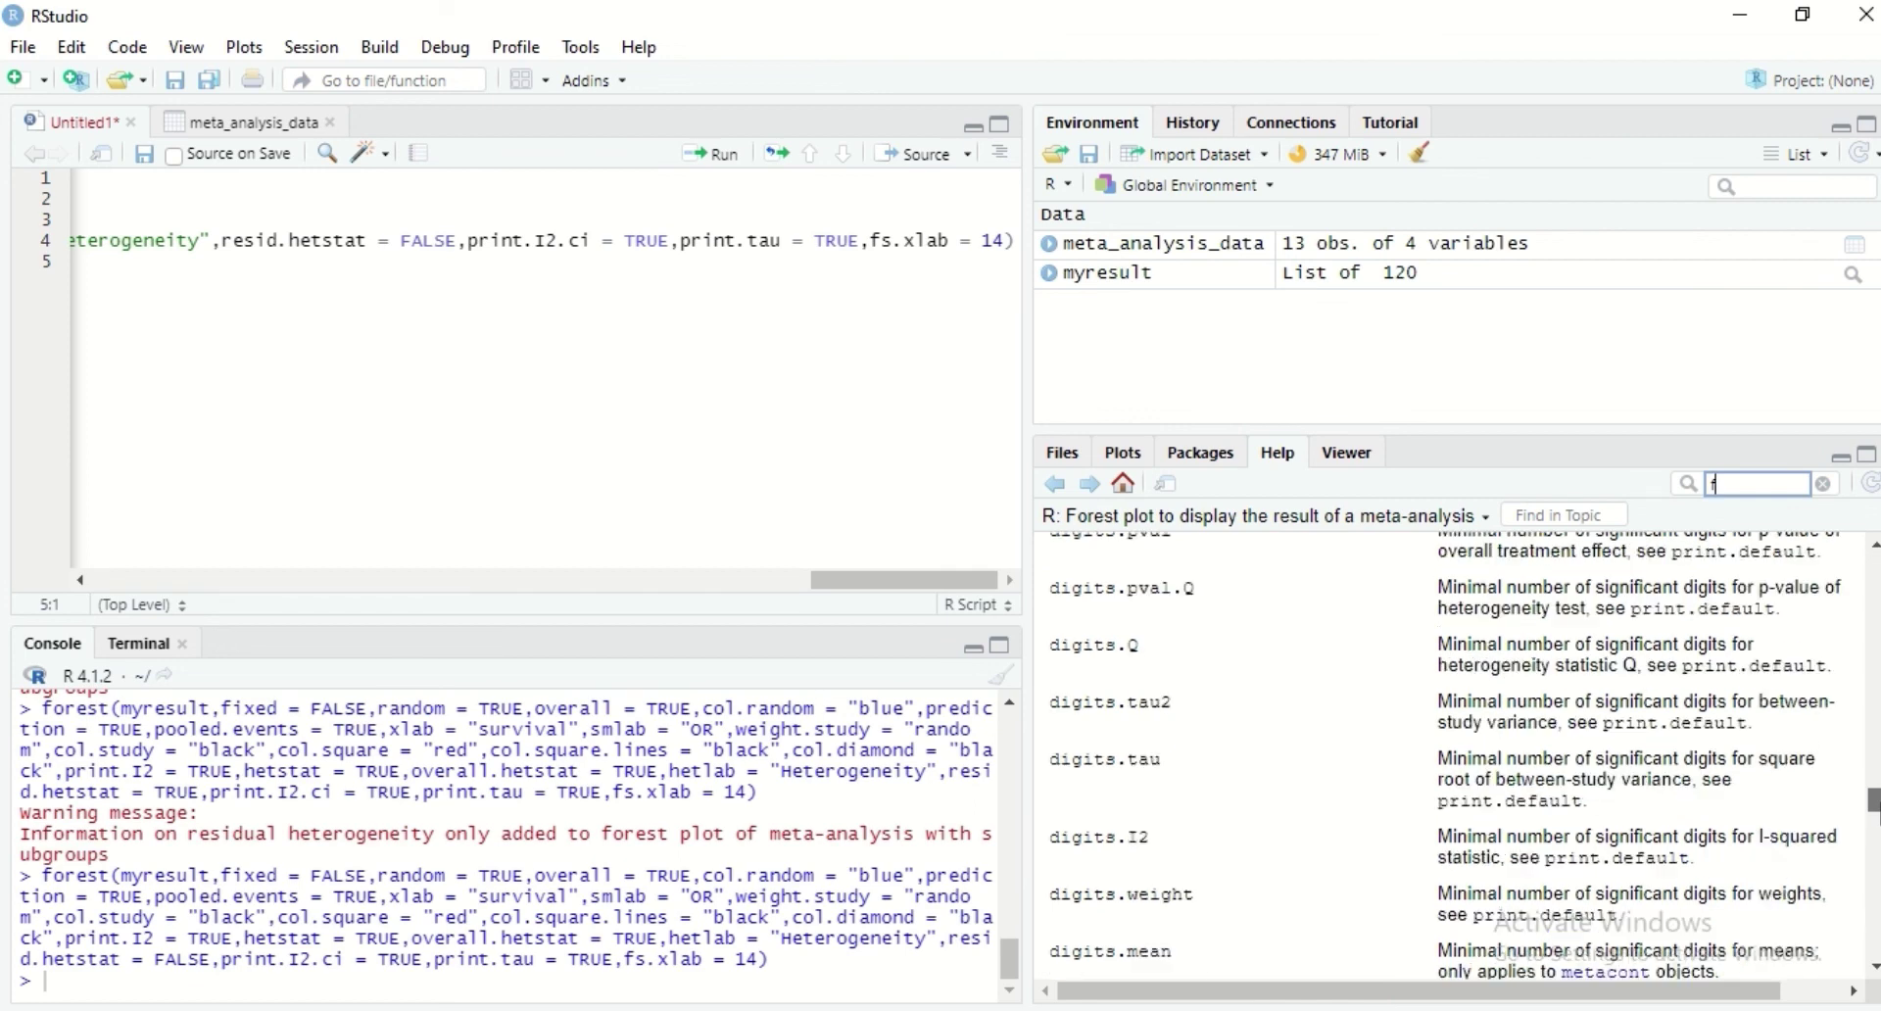
{"action": "scroll", "coordinate": [1450, 754], "scroll_direction": "down", "scroll_amount": 4}
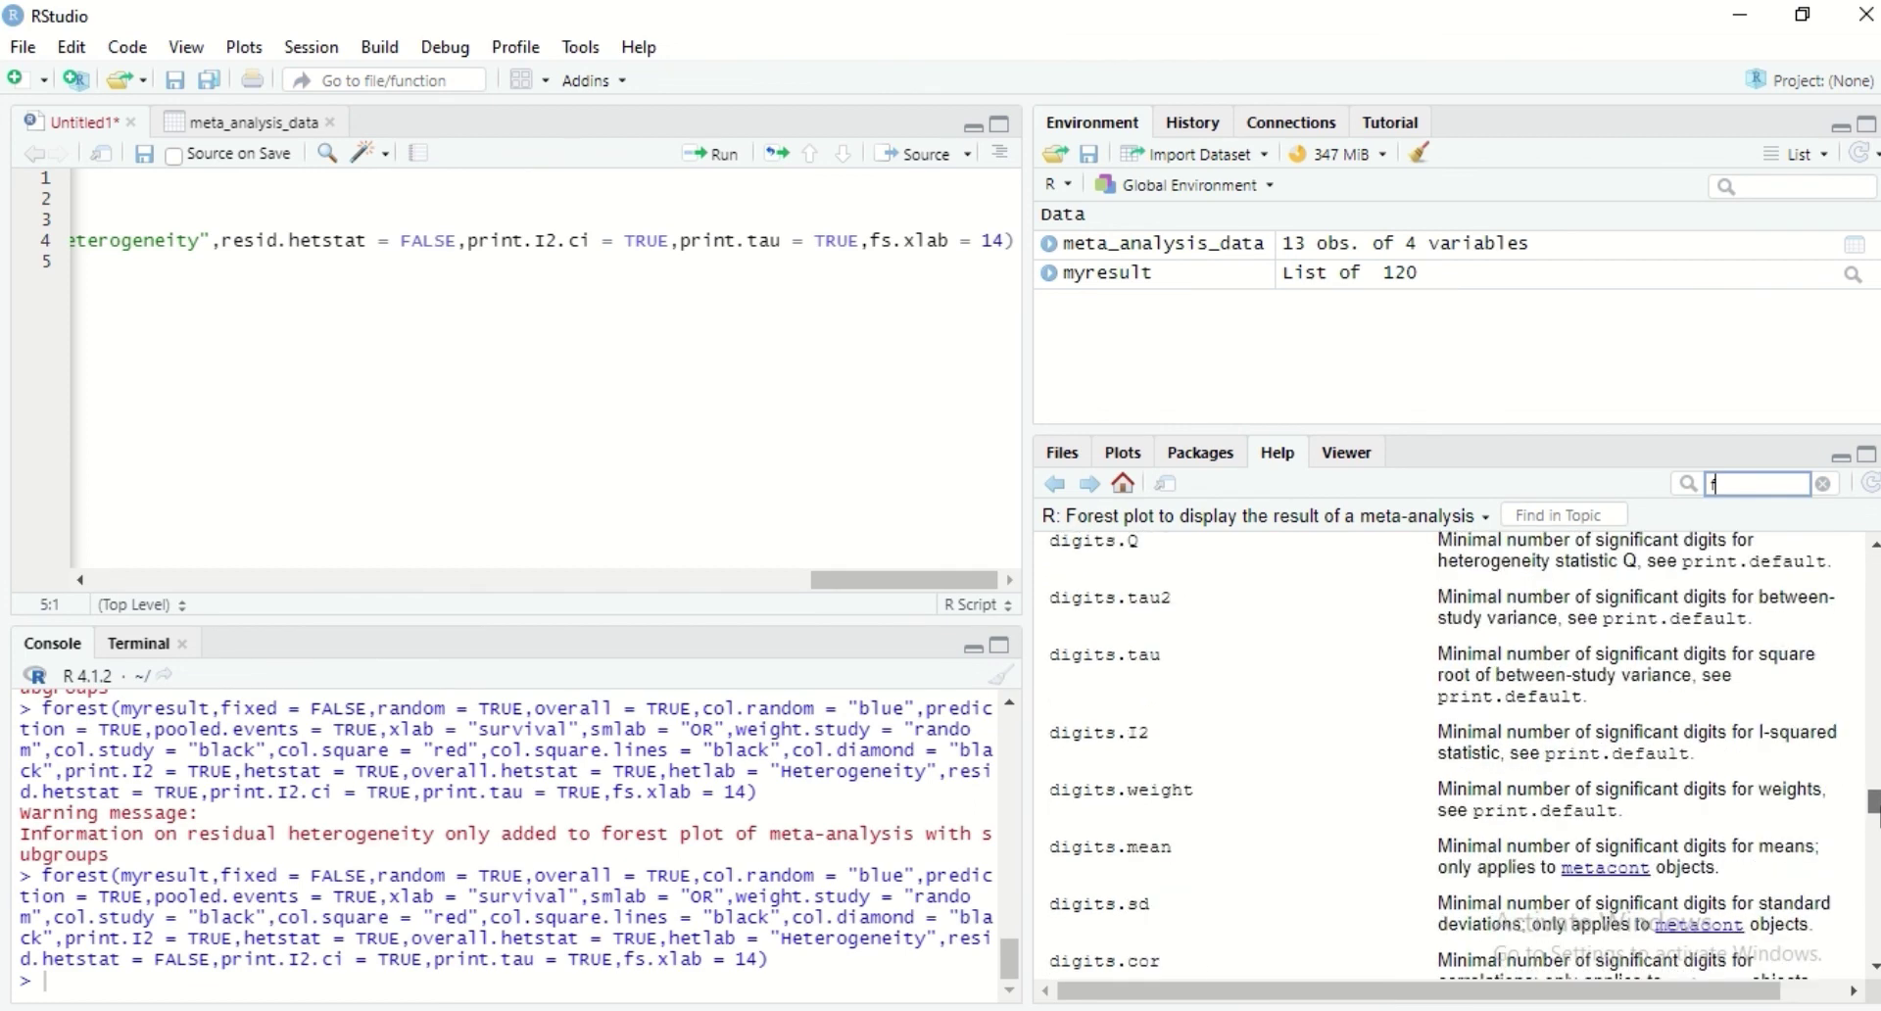
{"action": "scroll", "coordinate": [1450, 754], "scroll_direction": "down", "scroll_amount": 5}
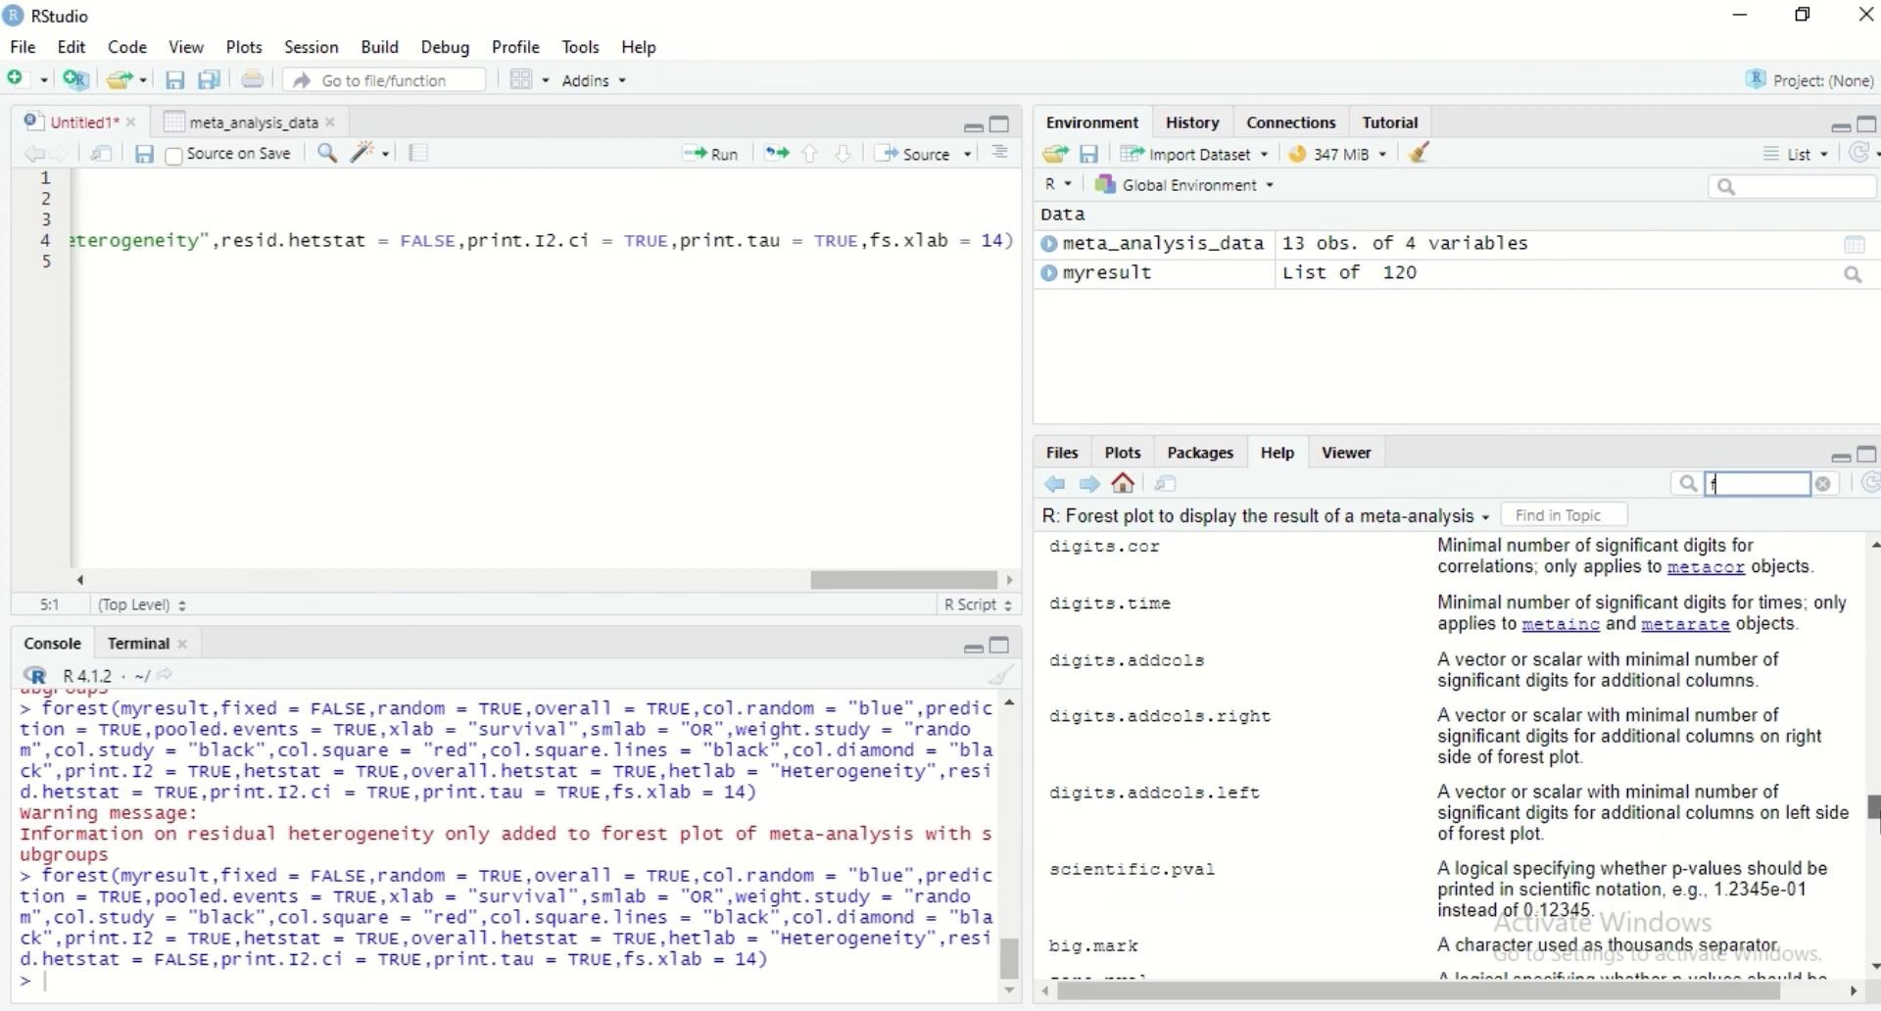
{"action": "scroll", "coordinate": [1450, 754], "scroll_direction": "up", "scroll_amount": 5}
{"action": "scroll", "coordinate": [1450, 754], "scroll_direction": "up", "scroll_amount": 15}
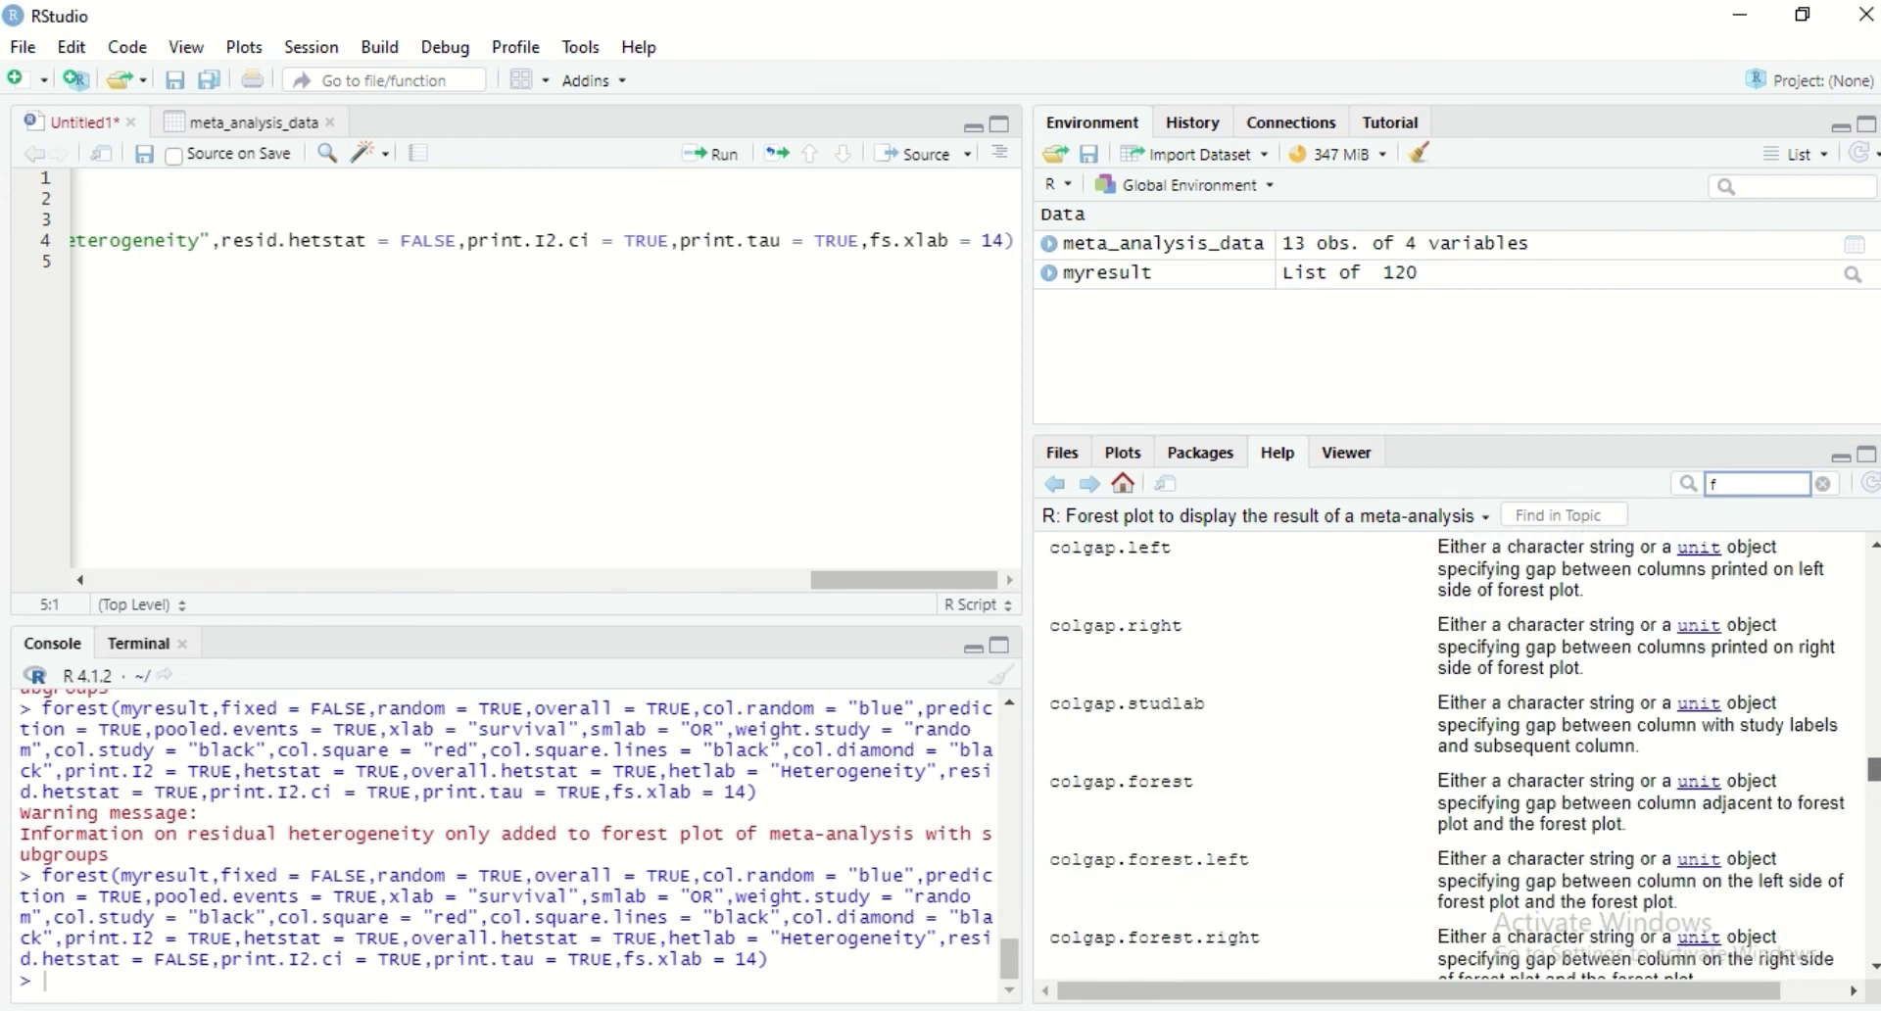
{"action": "scroll", "coordinate": [1450, 754], "scroll_direction": "up", "scroll_amount": 10}
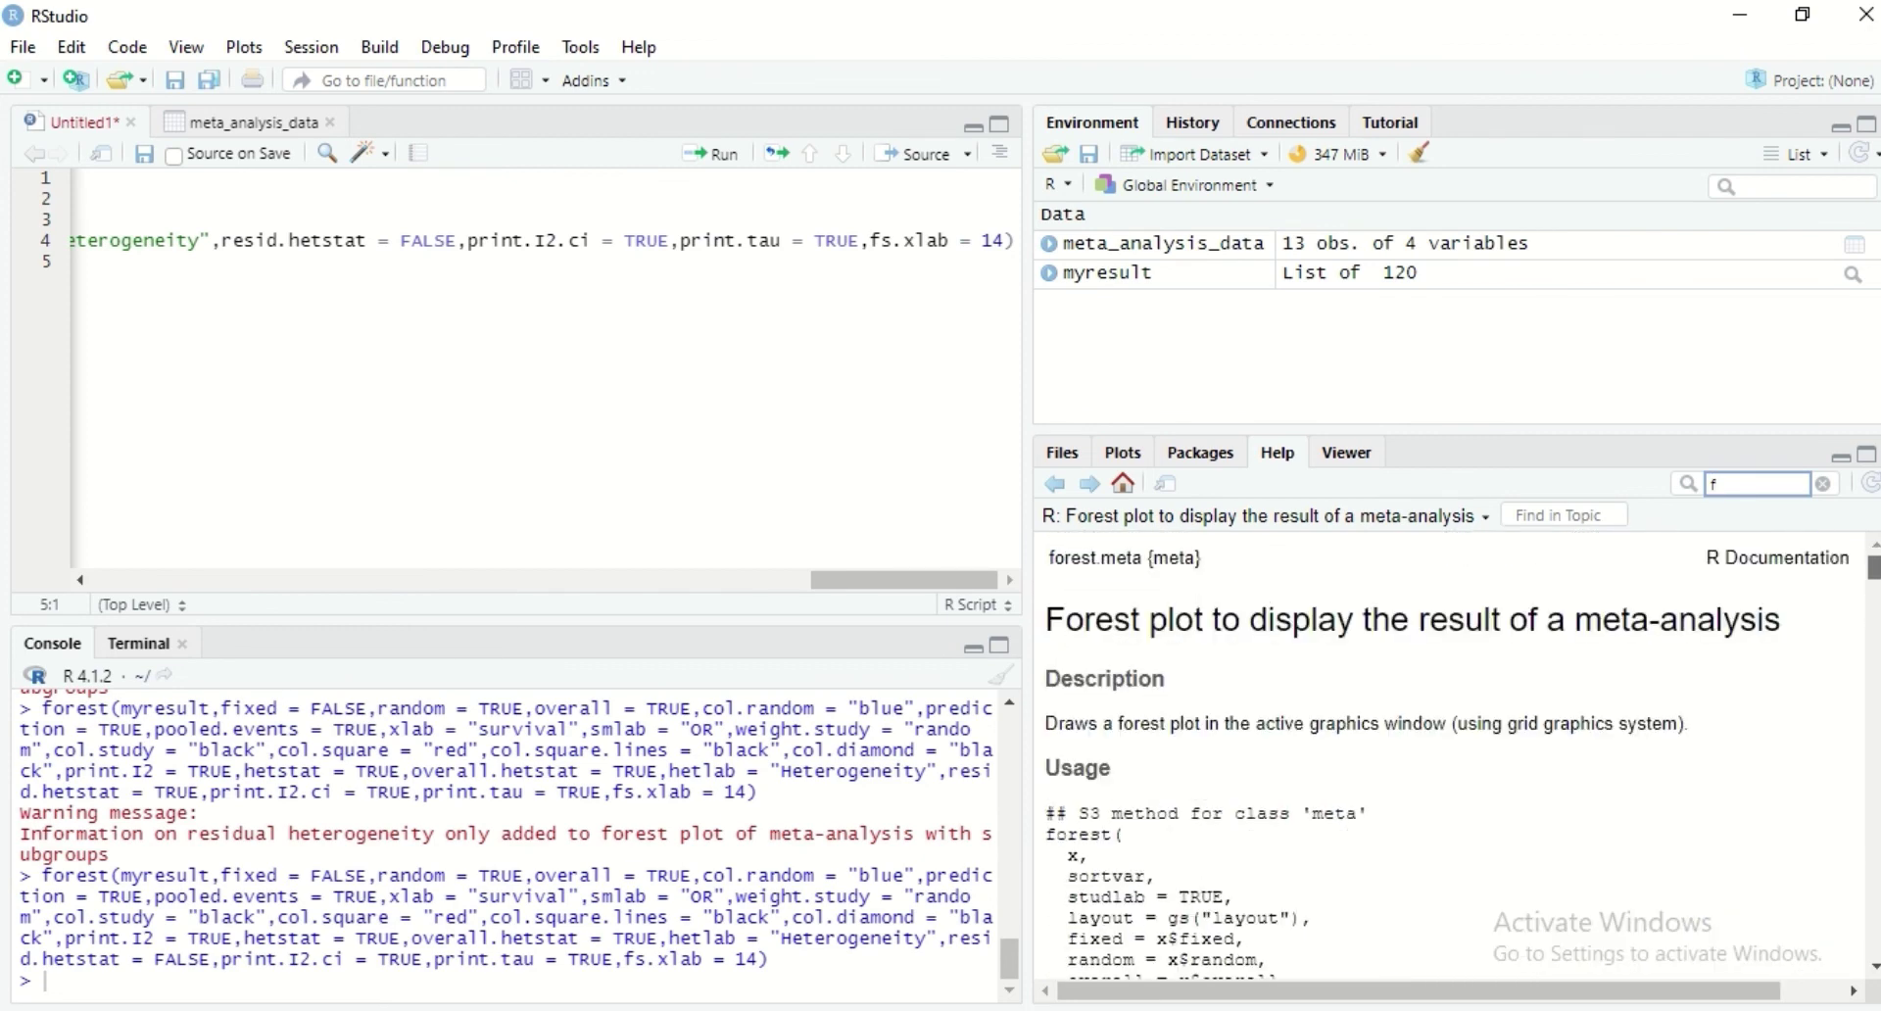